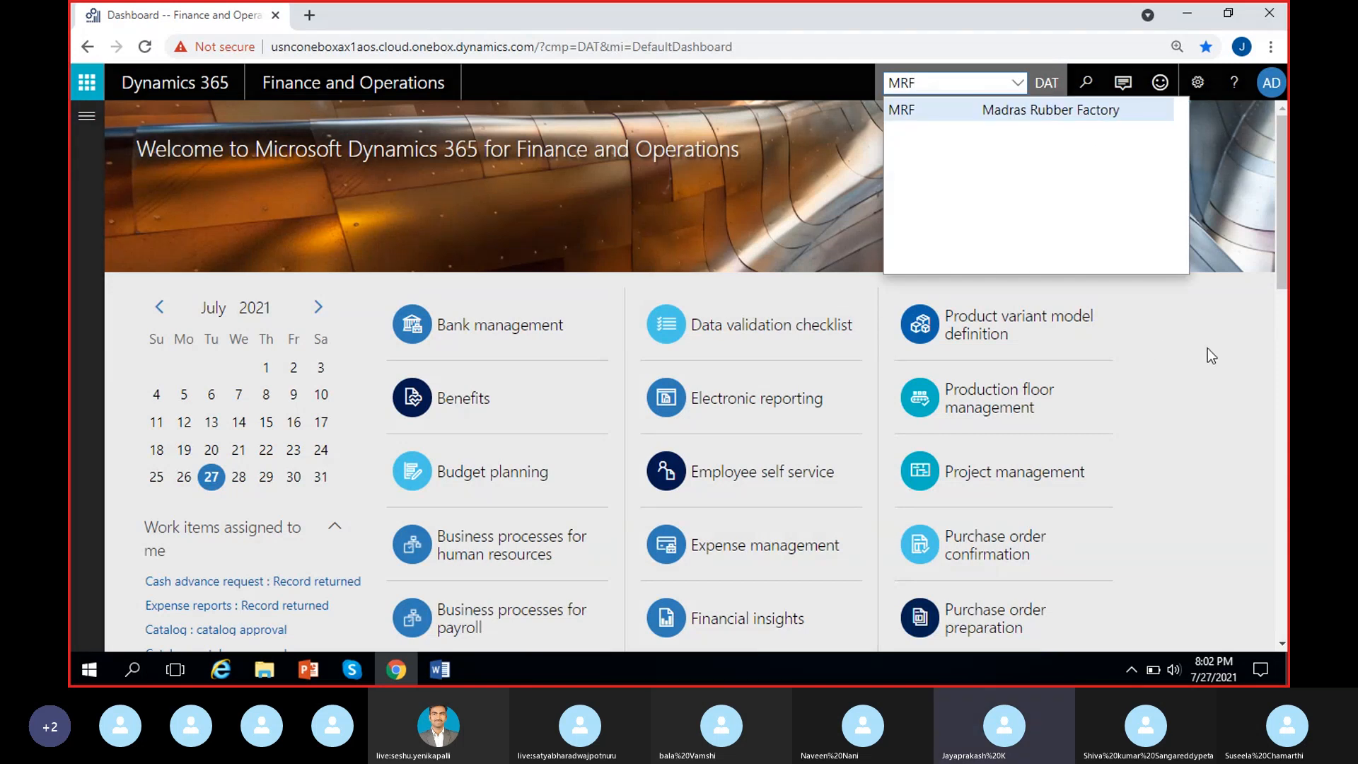
Switch the legal entity to MRF (Madras Rubber Factory) and duplicate its dashboard in a second browser tab
key(Return)
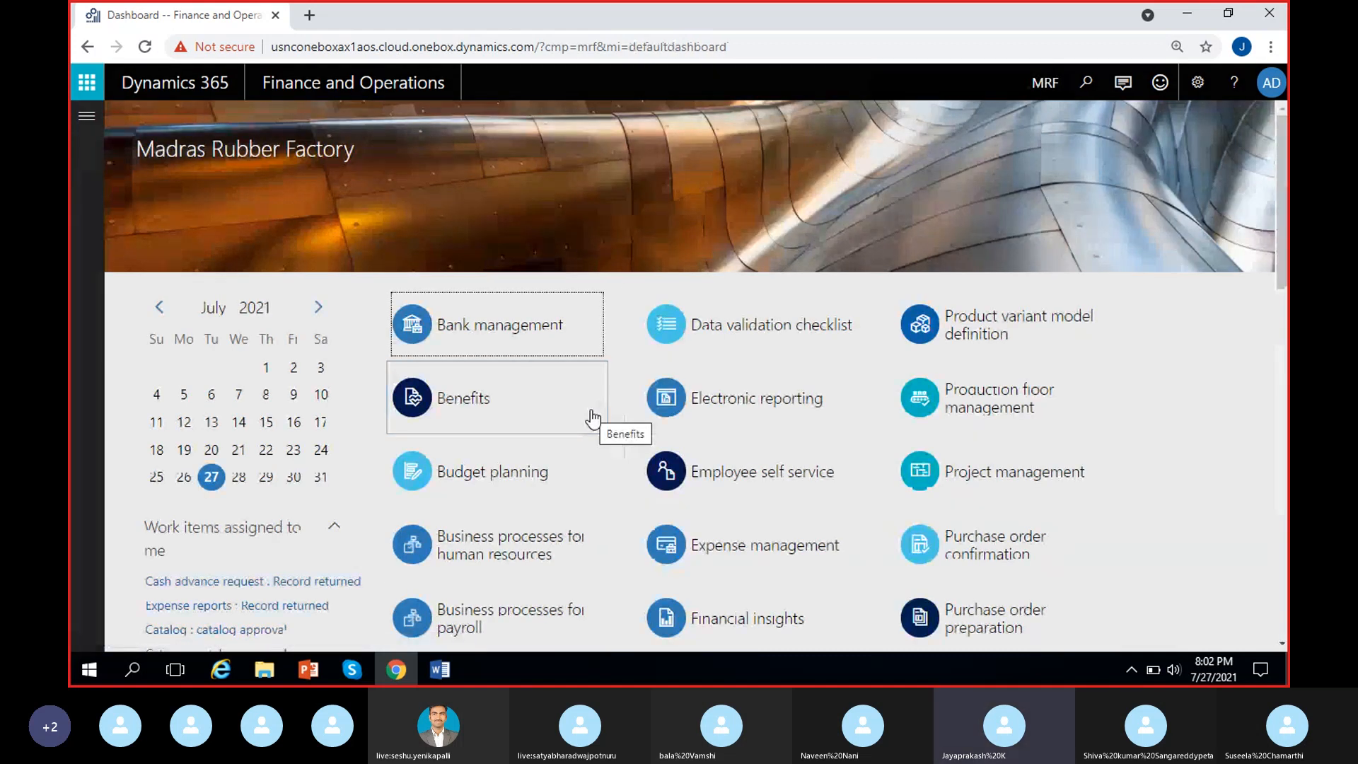
right_click(241, 12)
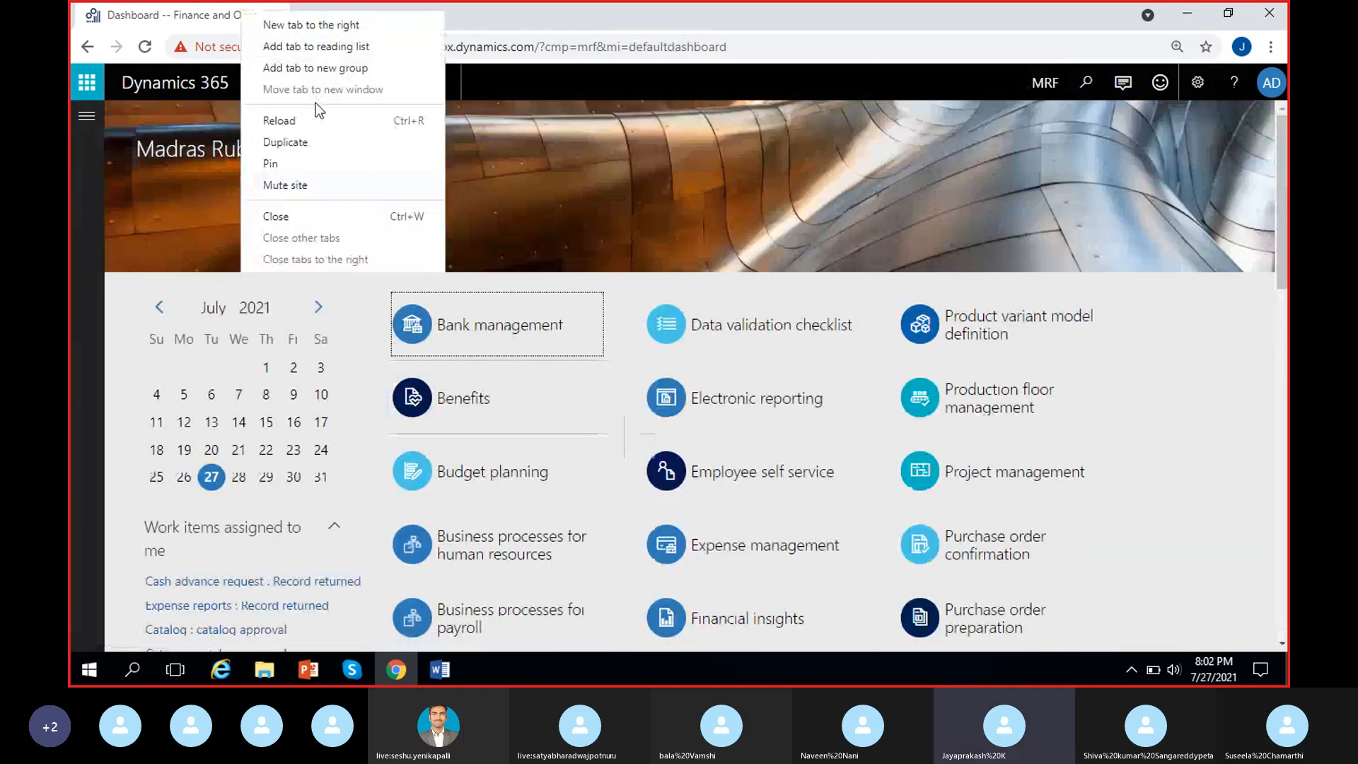
click(309, 142)
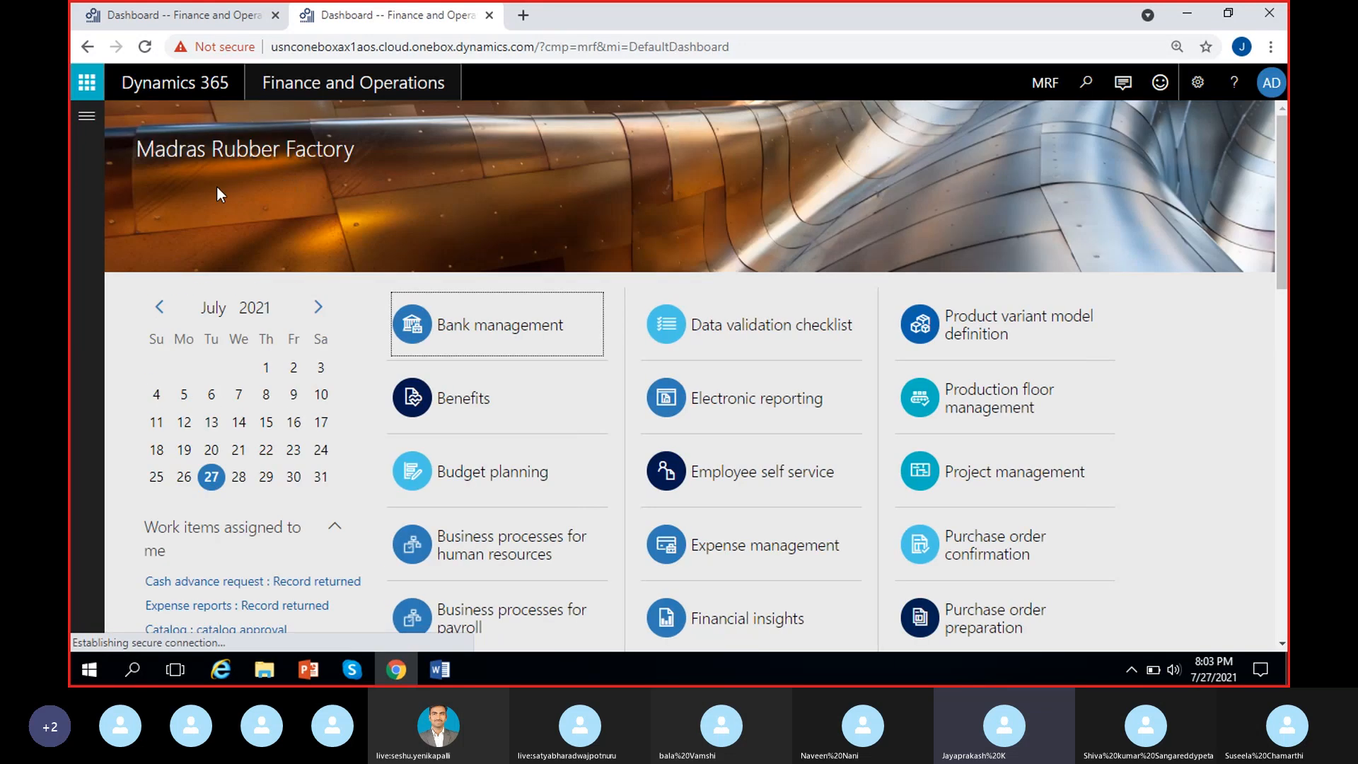
In the duplicated dashboard, open the Financial dimensions page from the General ledger module's chart of accounts setup
click(87, 134)
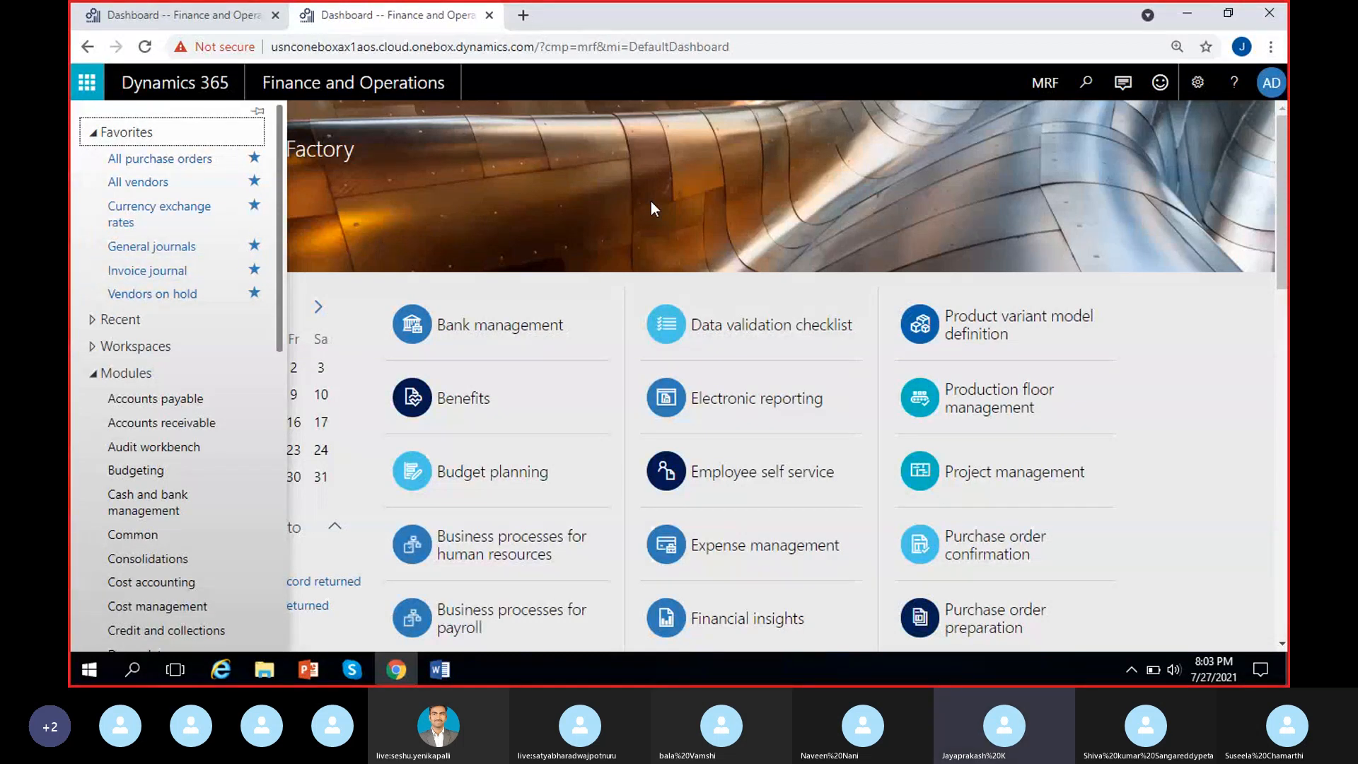
scroll(205, 432, down, 3)
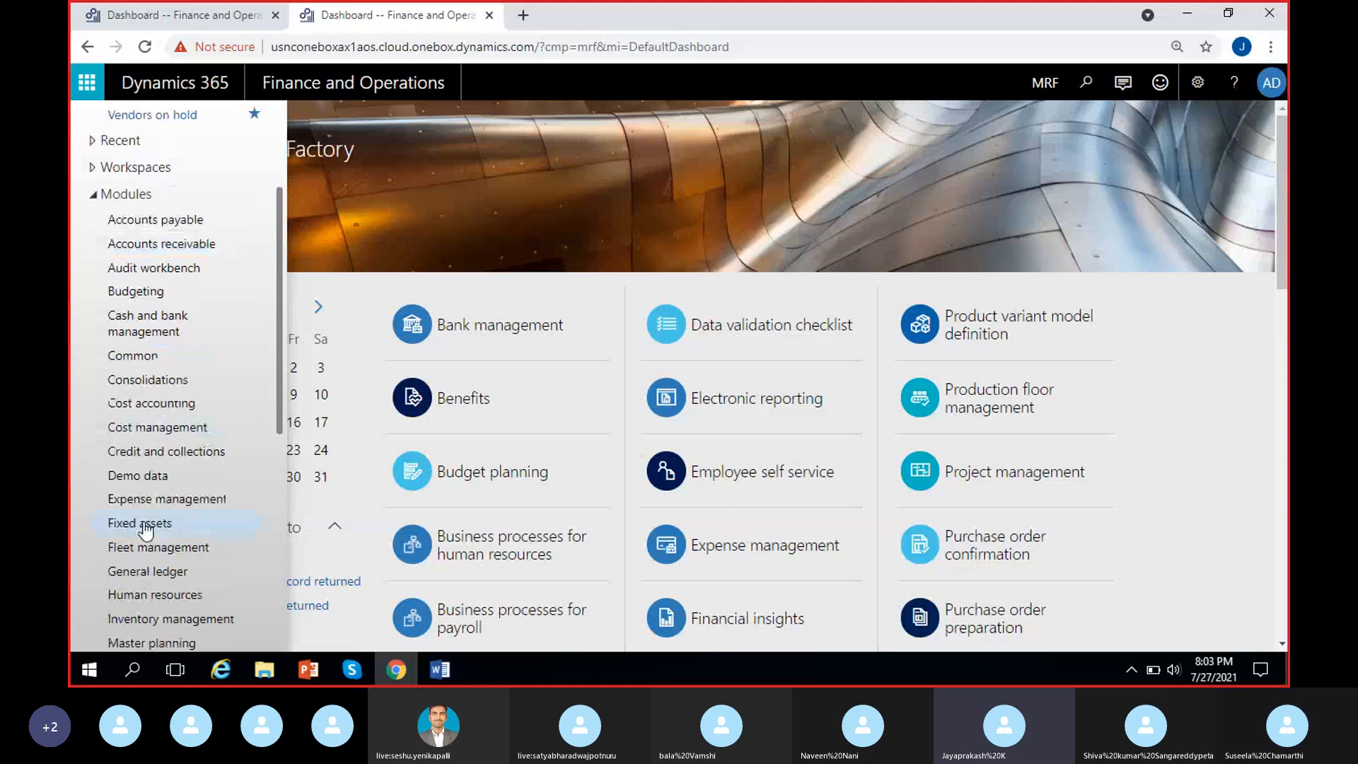
click(139, 572)
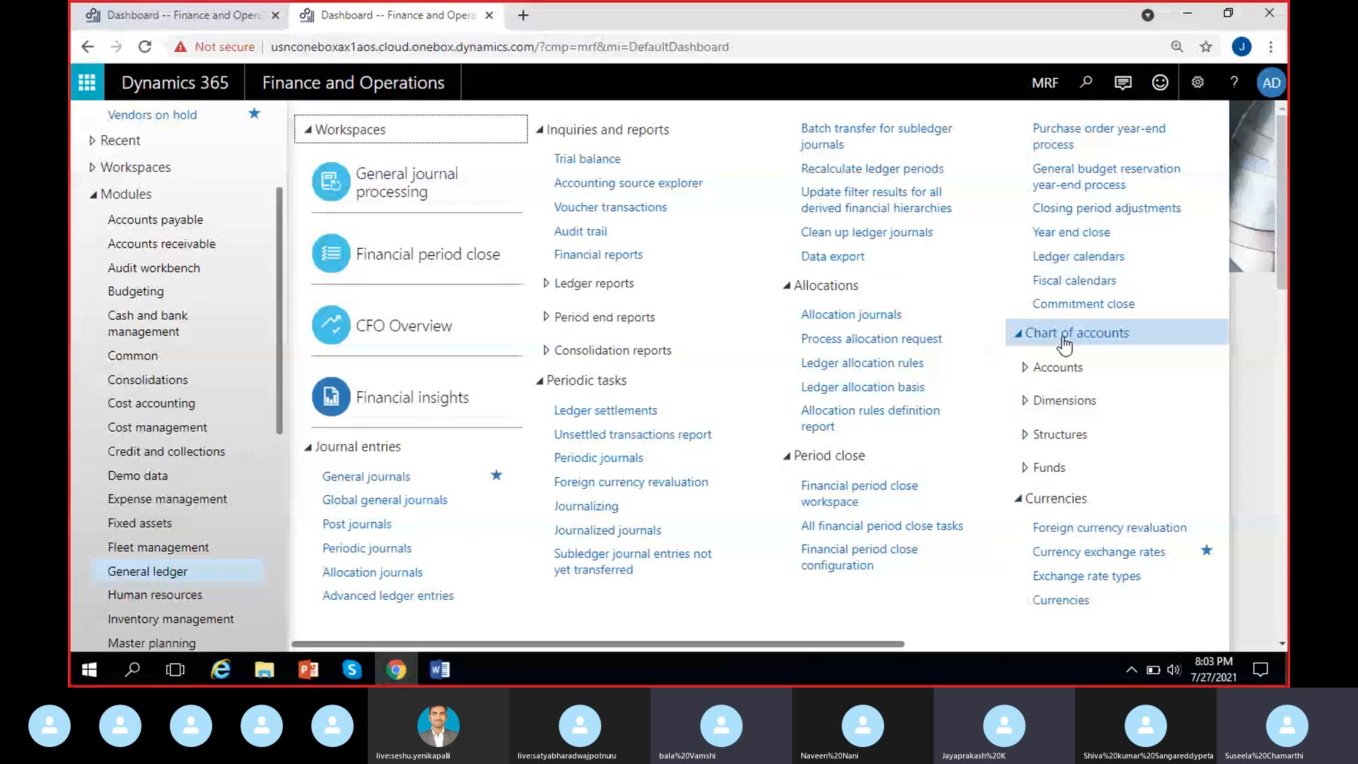
click(1067, 401)
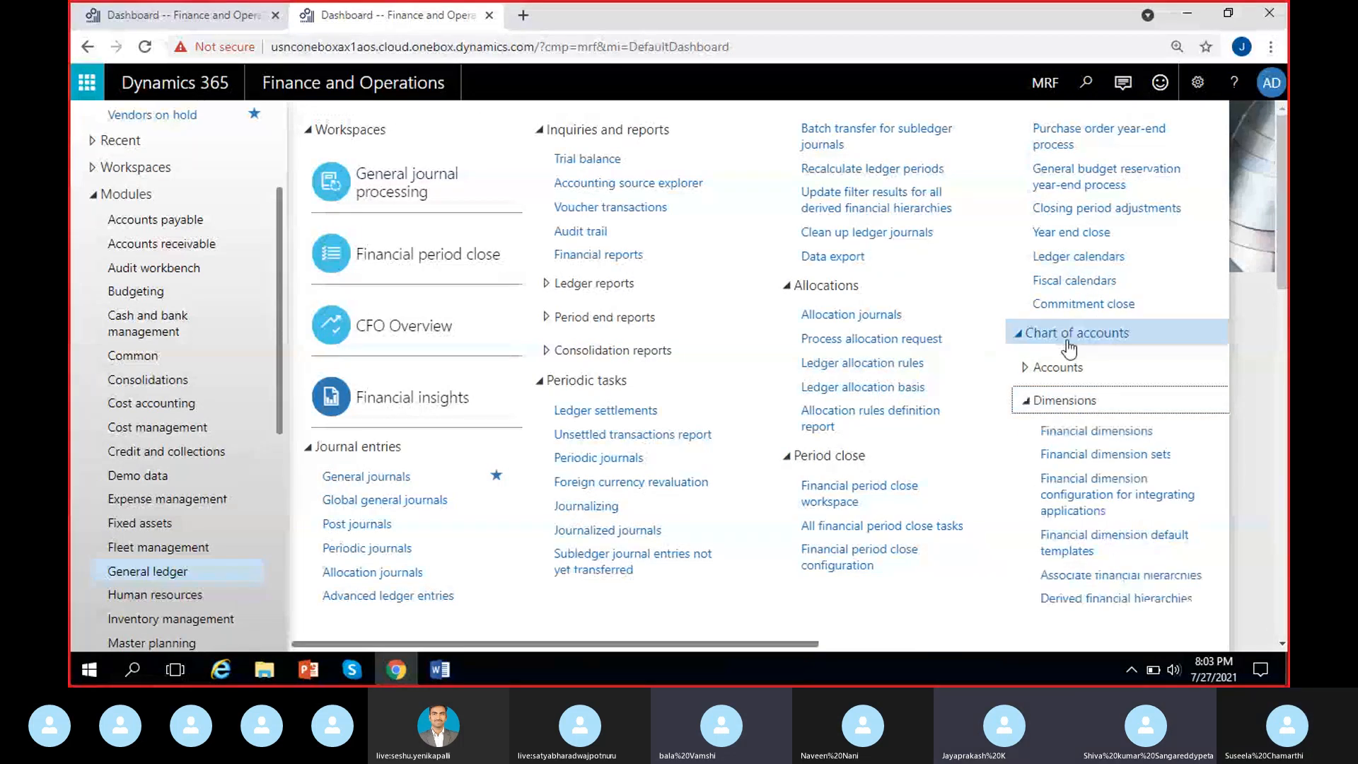
click(1095, 433)
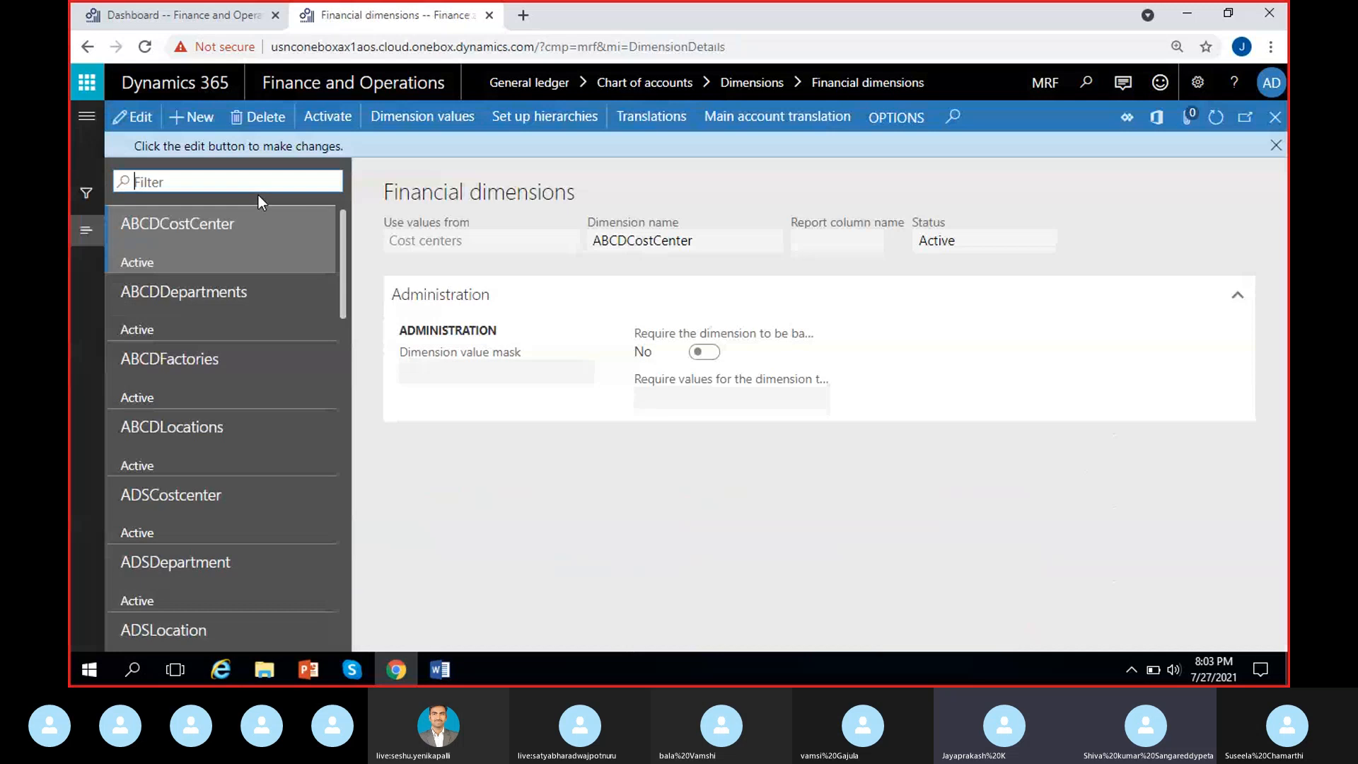
Filter the financial dimensions by dimension name MRF and review the cost center, department and location dimensions, dismissing the edit notice
text(MRF)
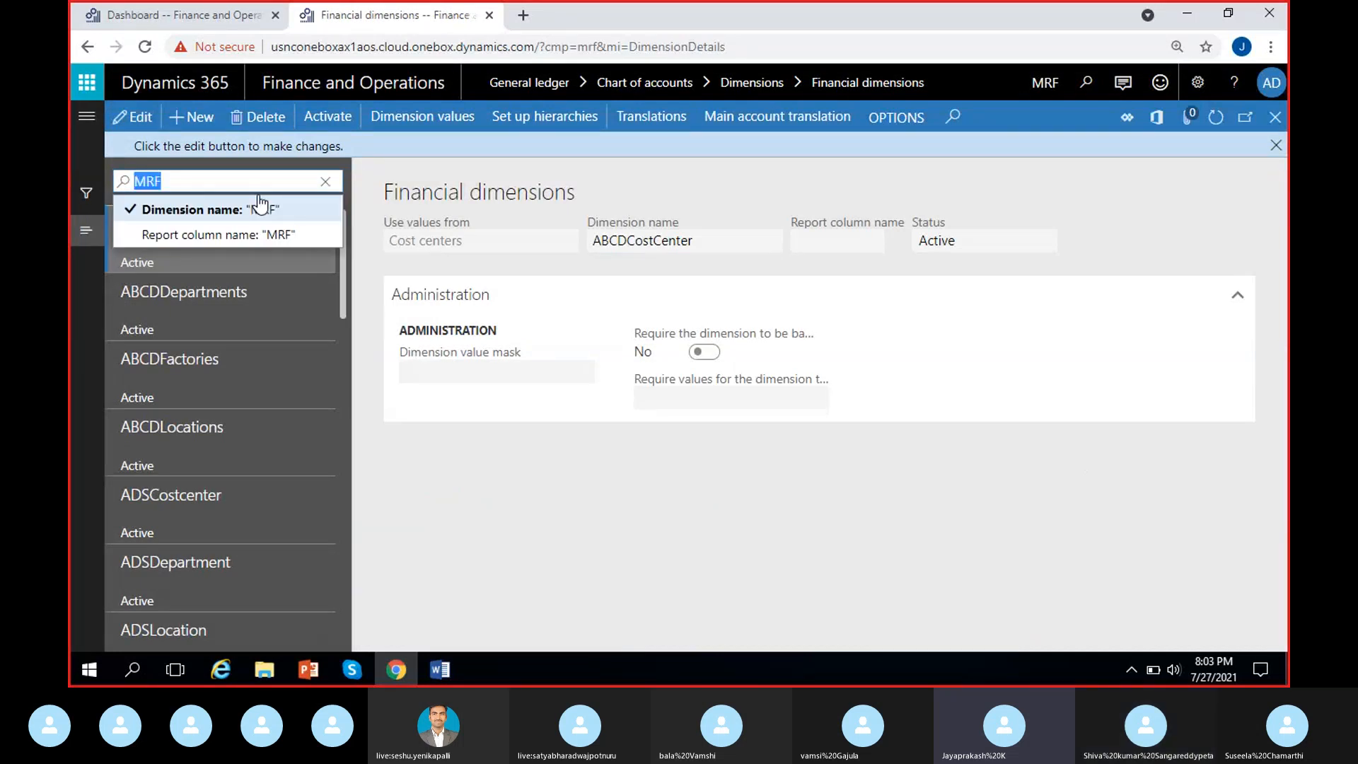
click(259, 199)
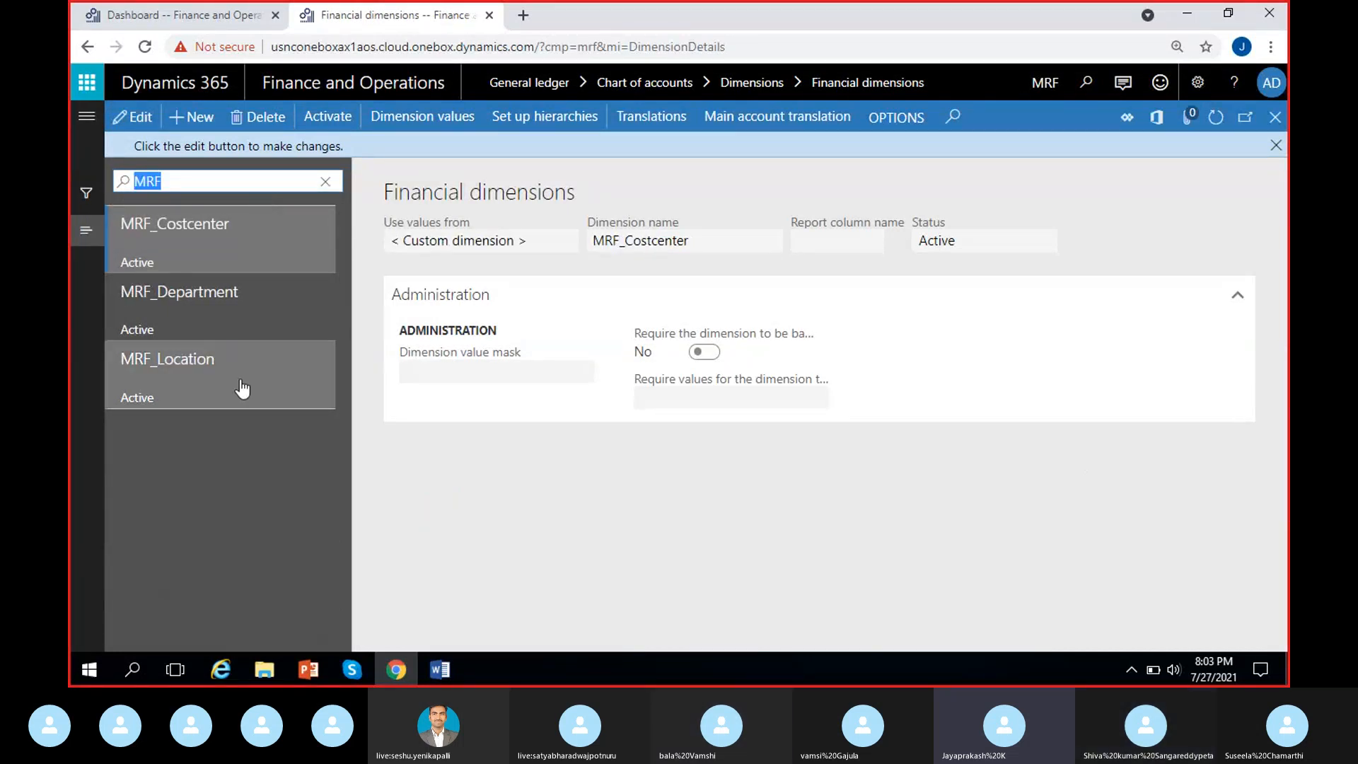
click(243, 388)
click(247, 311)
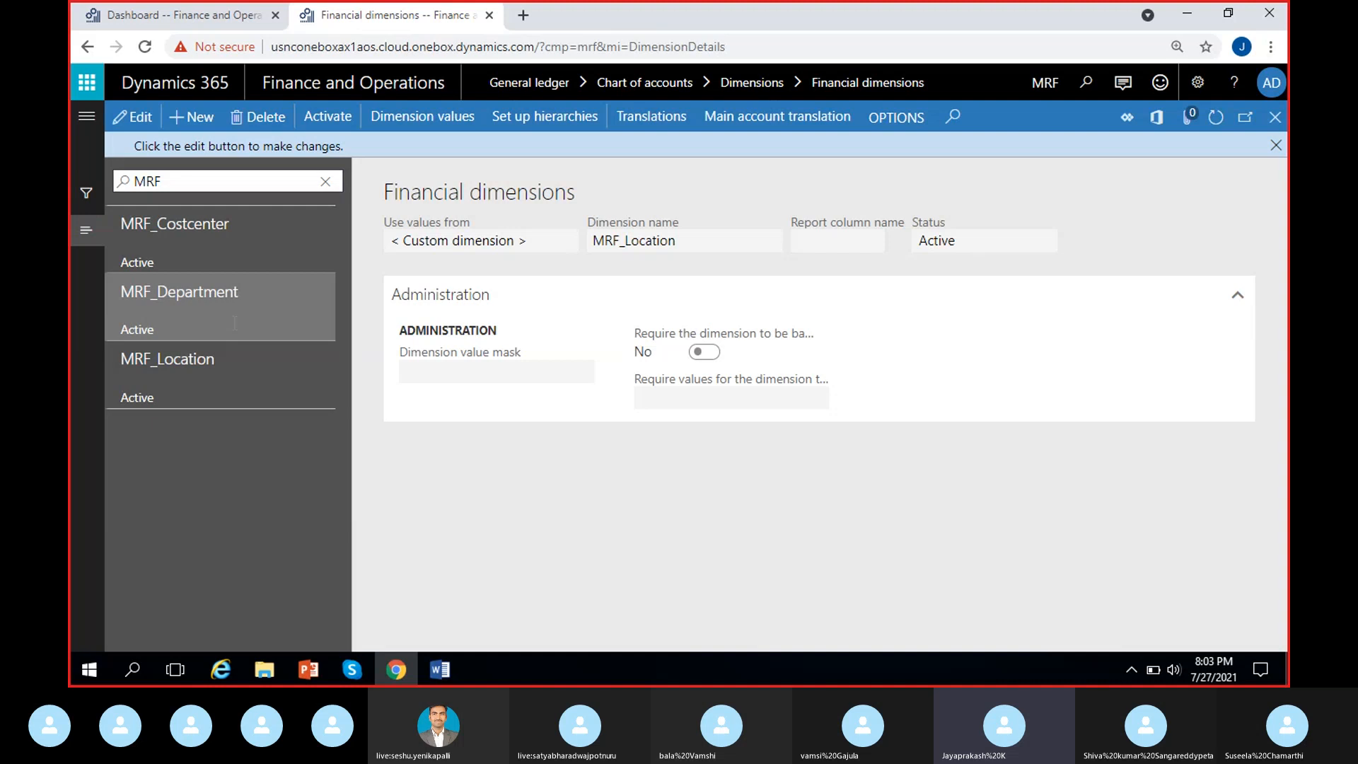
click(249, 256)
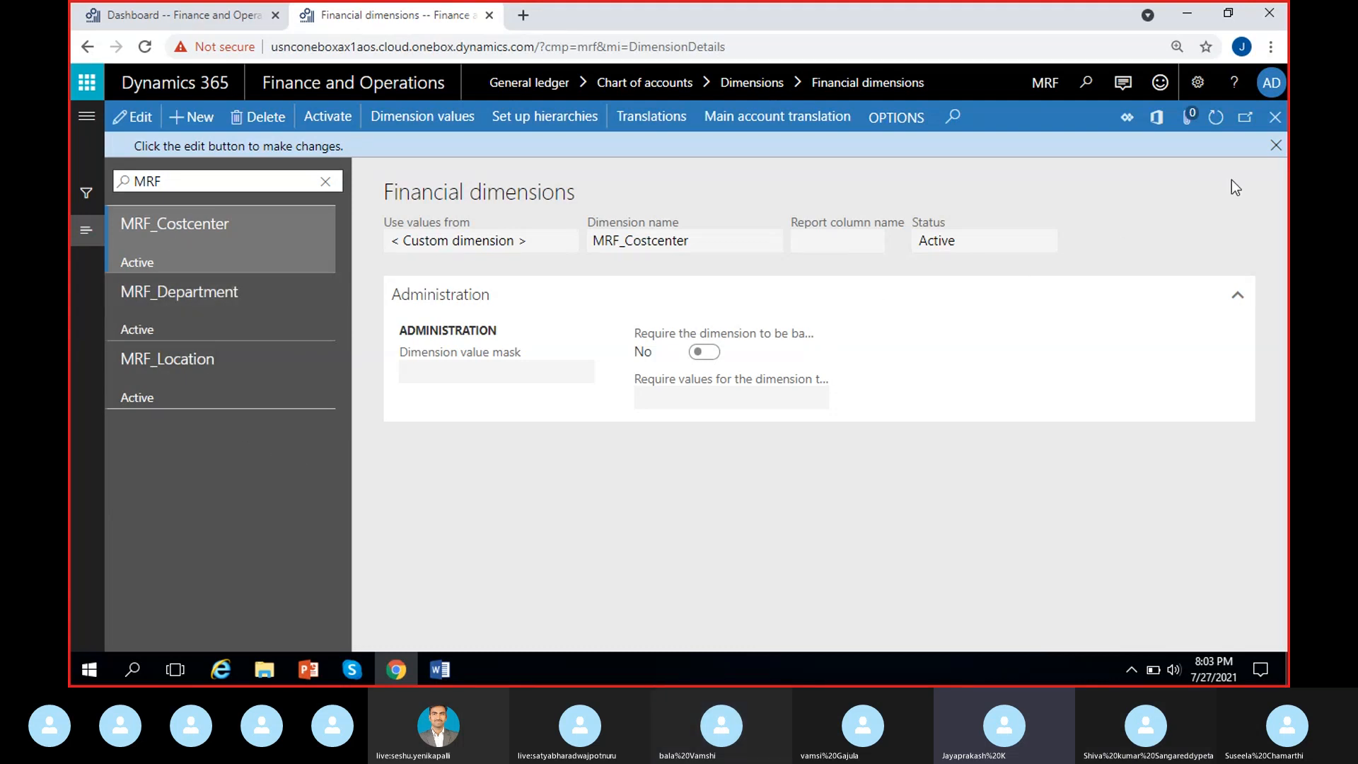
click(1276, 145)
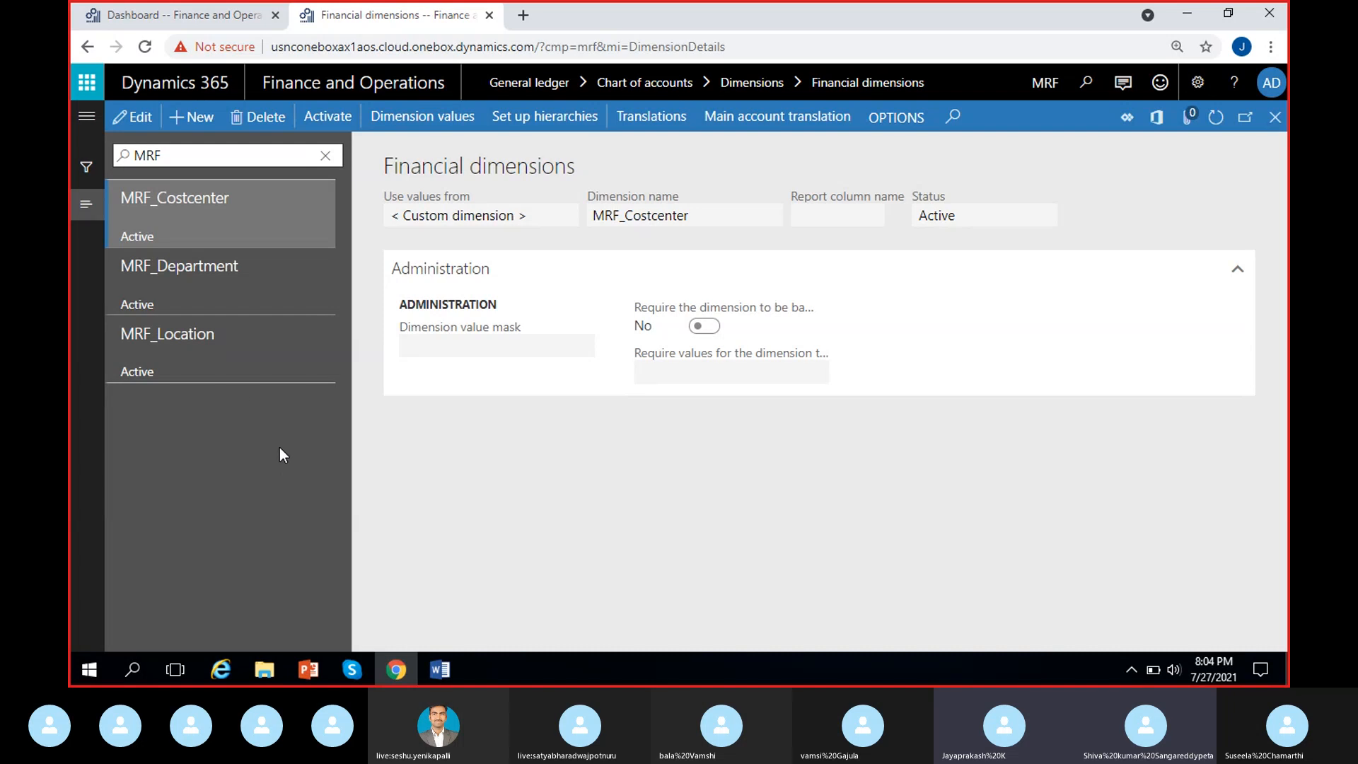
click(235, 363)
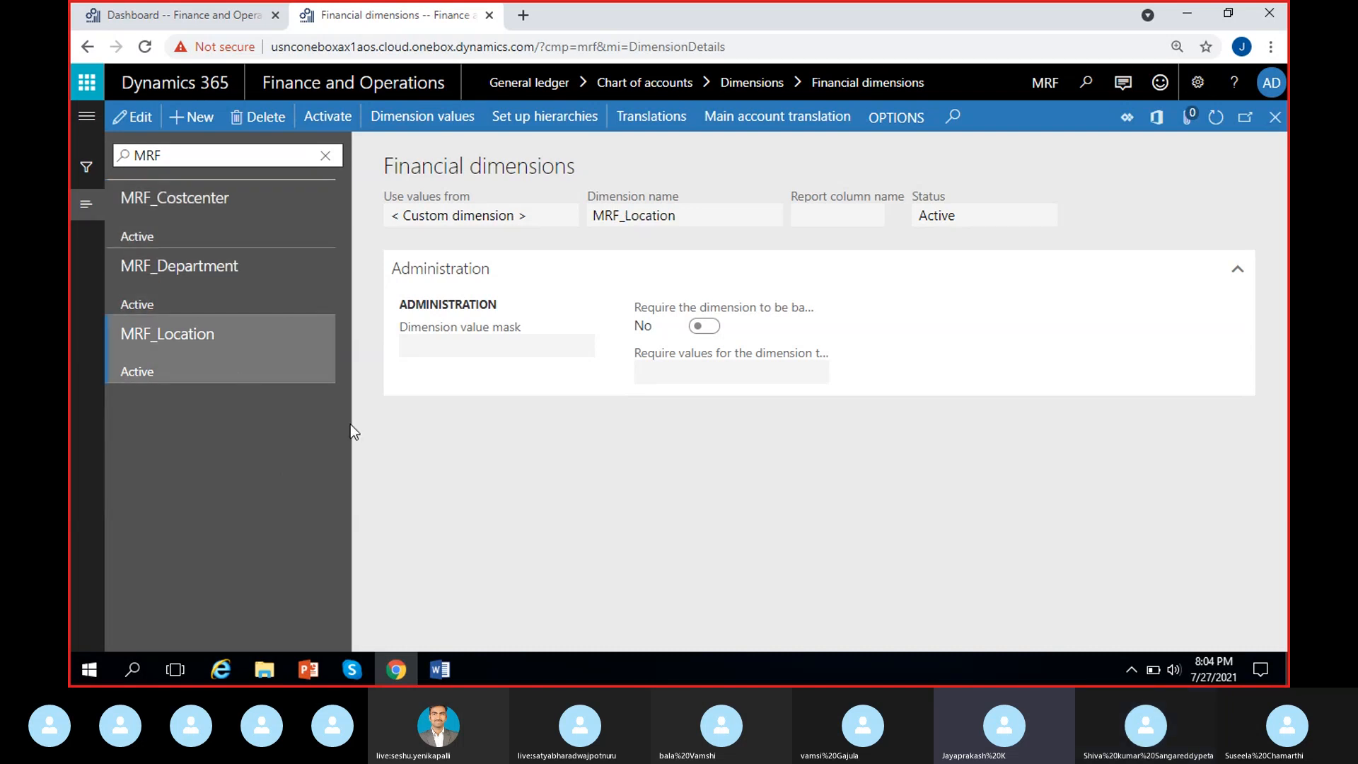
Return to the original MRF dashboard and open the General ledger page for configuring account structures
click(182, 17)
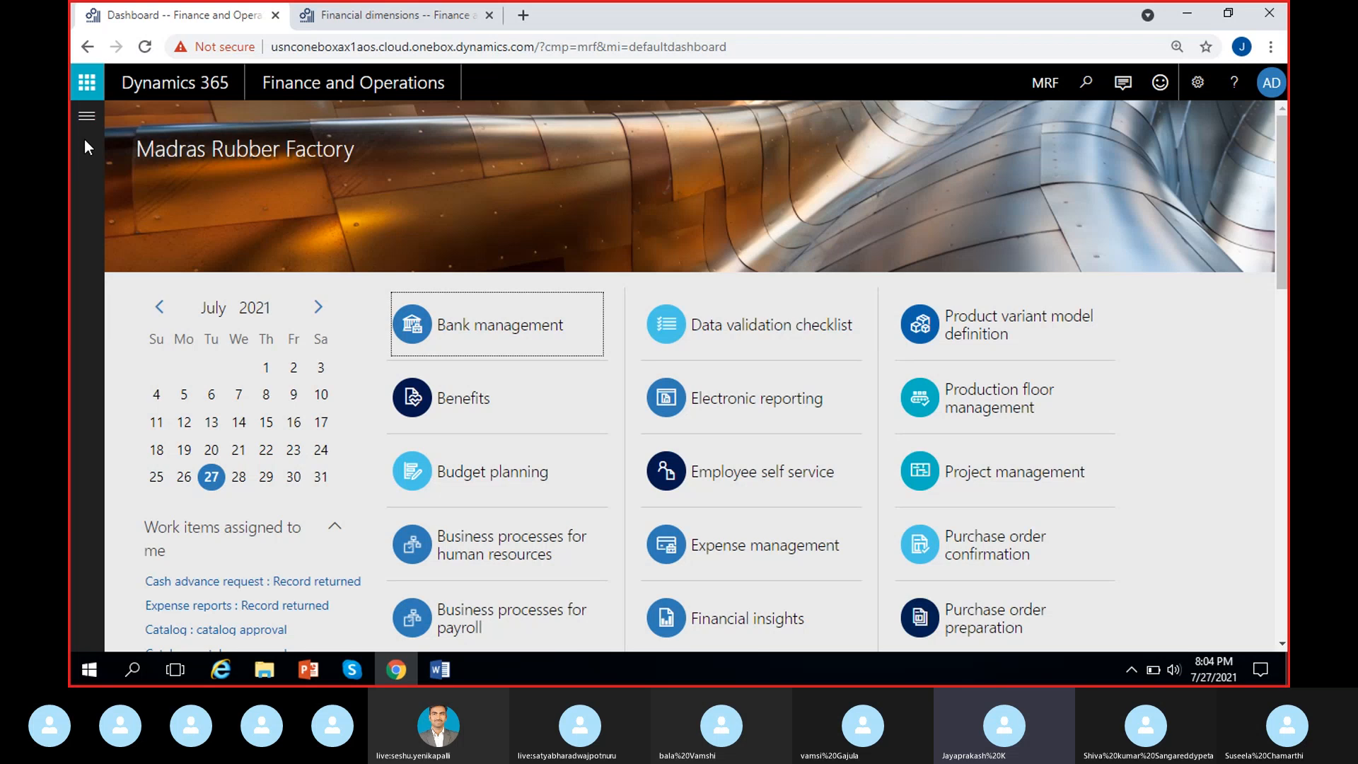
click(86, 117)
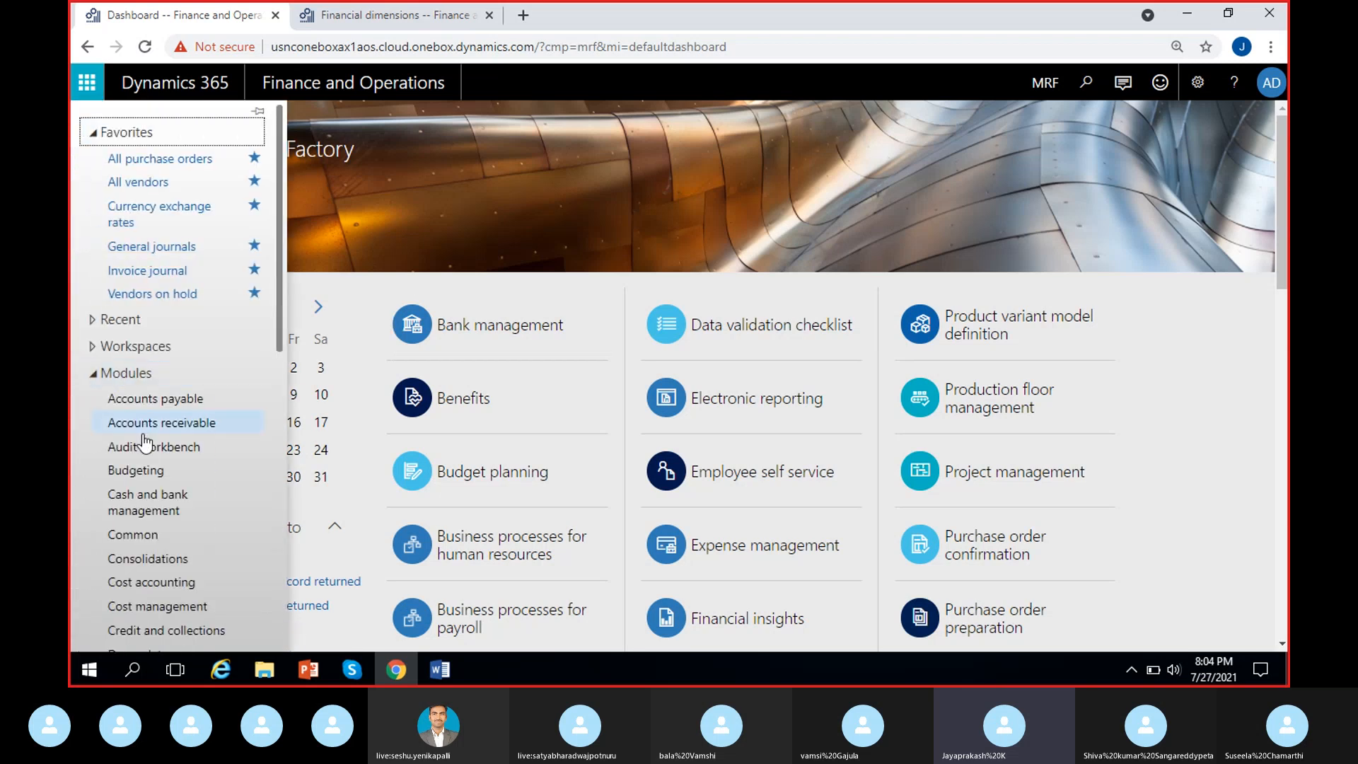
scroll(162, 490, down, 3)
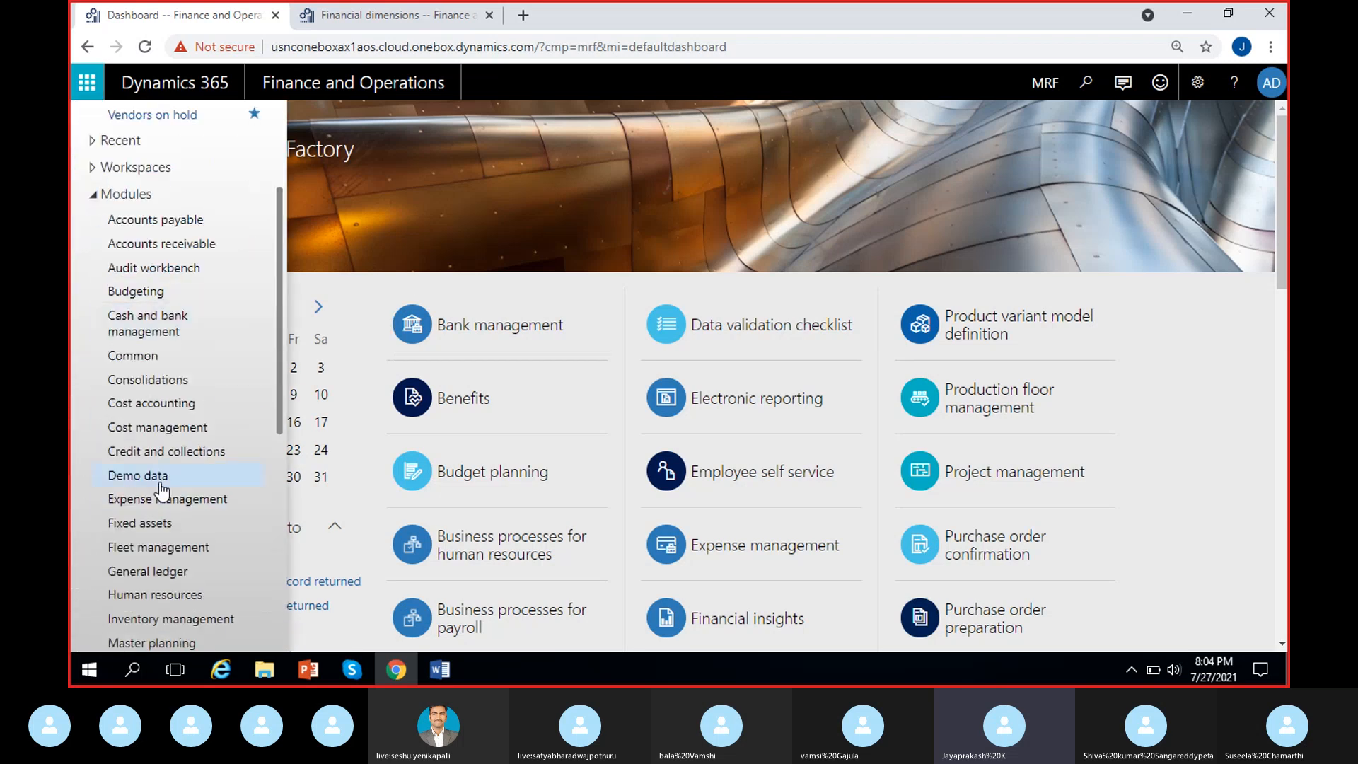
click(142, 576)
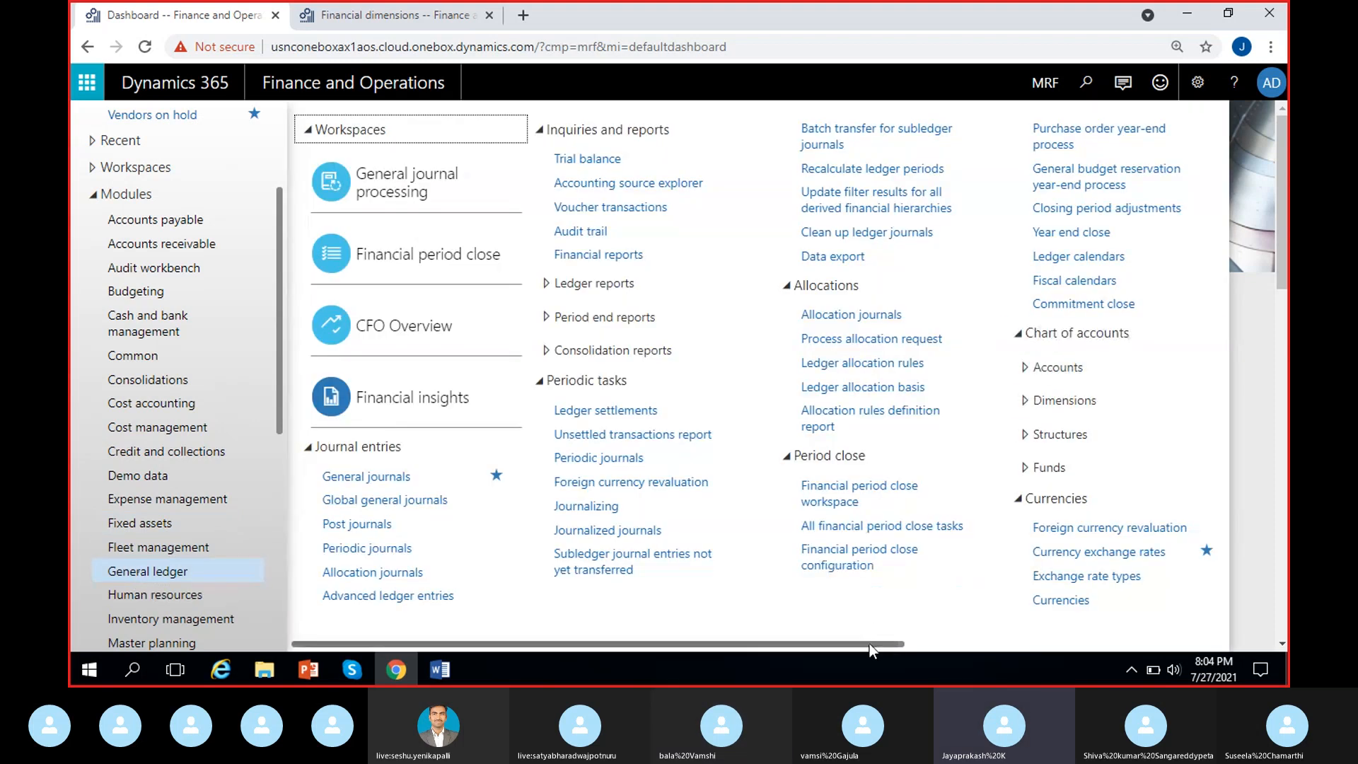
drag(869, 643, 943, 640)
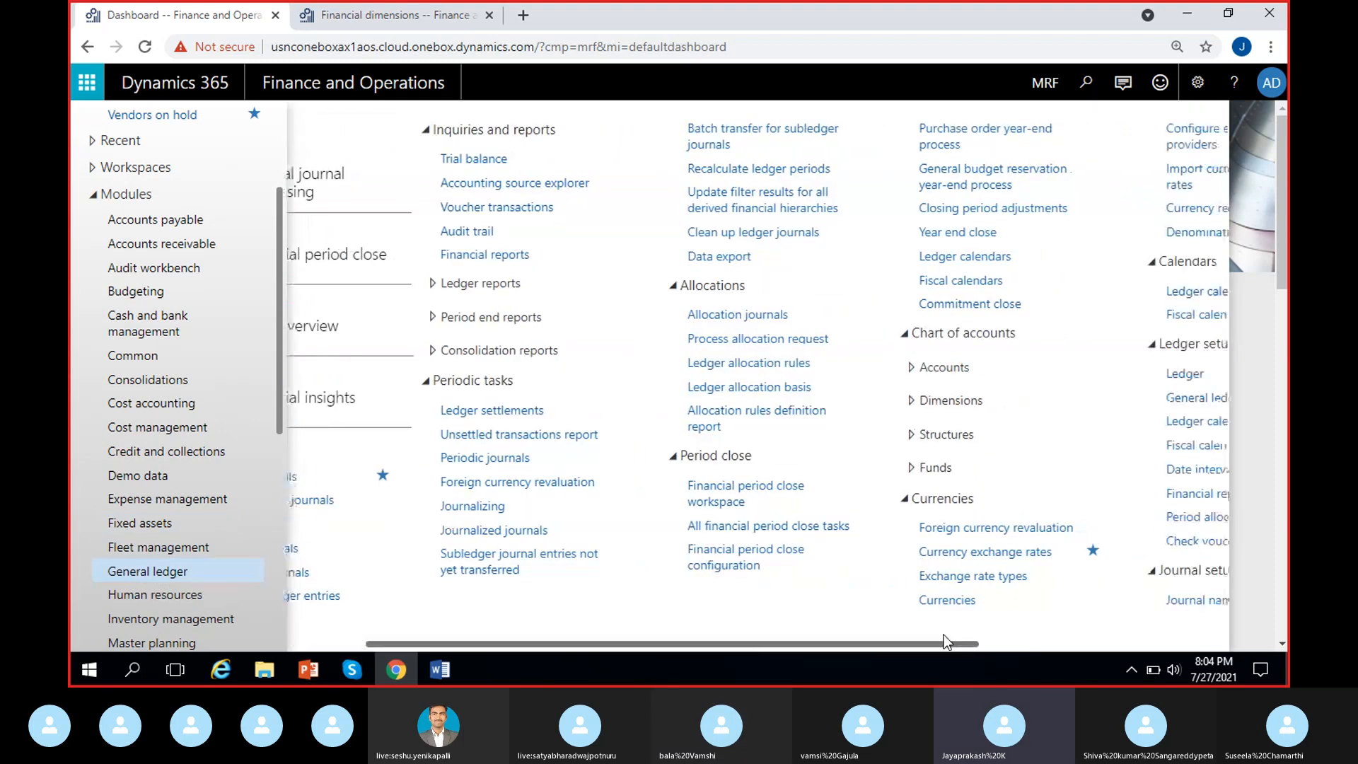
click(924, 439)
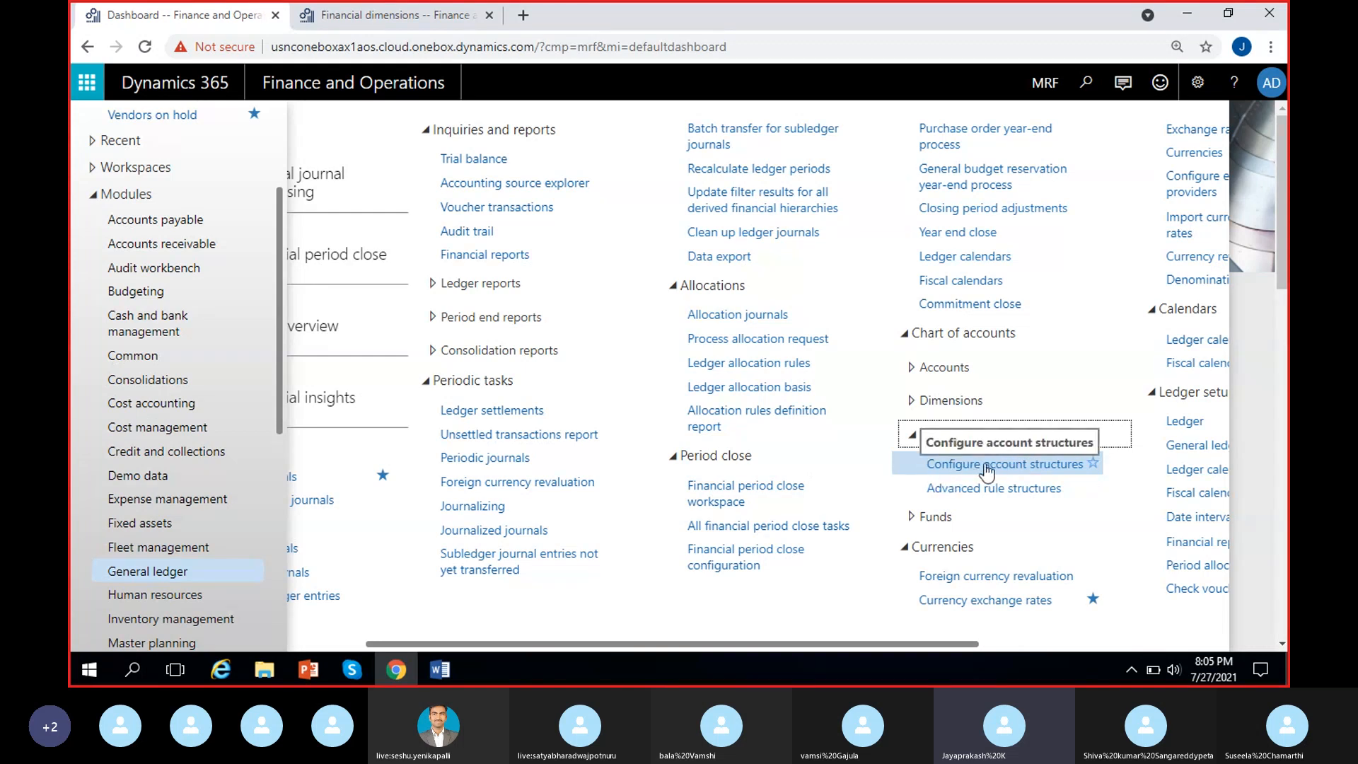
click(1031, 468)
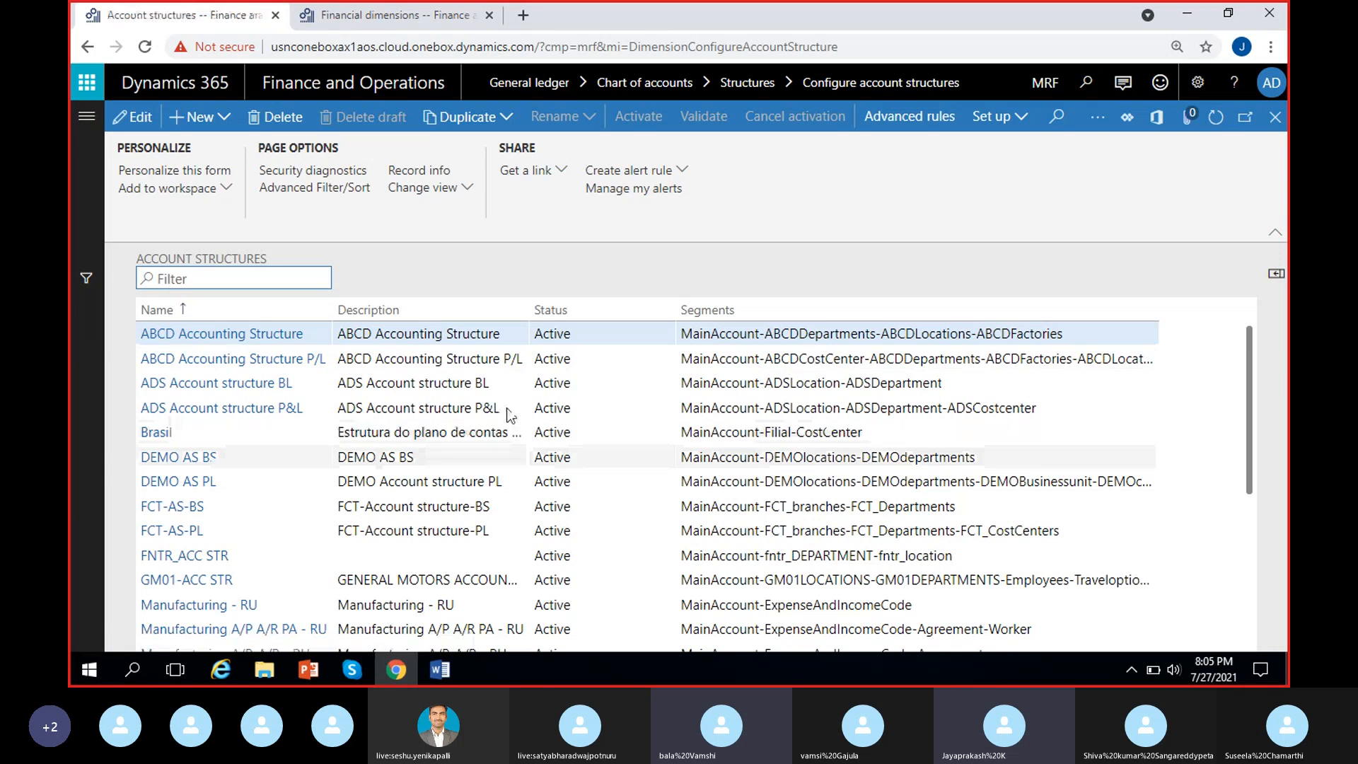
Look through the list of existing account structures, examining their names, descriptions, statuses and segments
scroll(480, 477, down, 4)
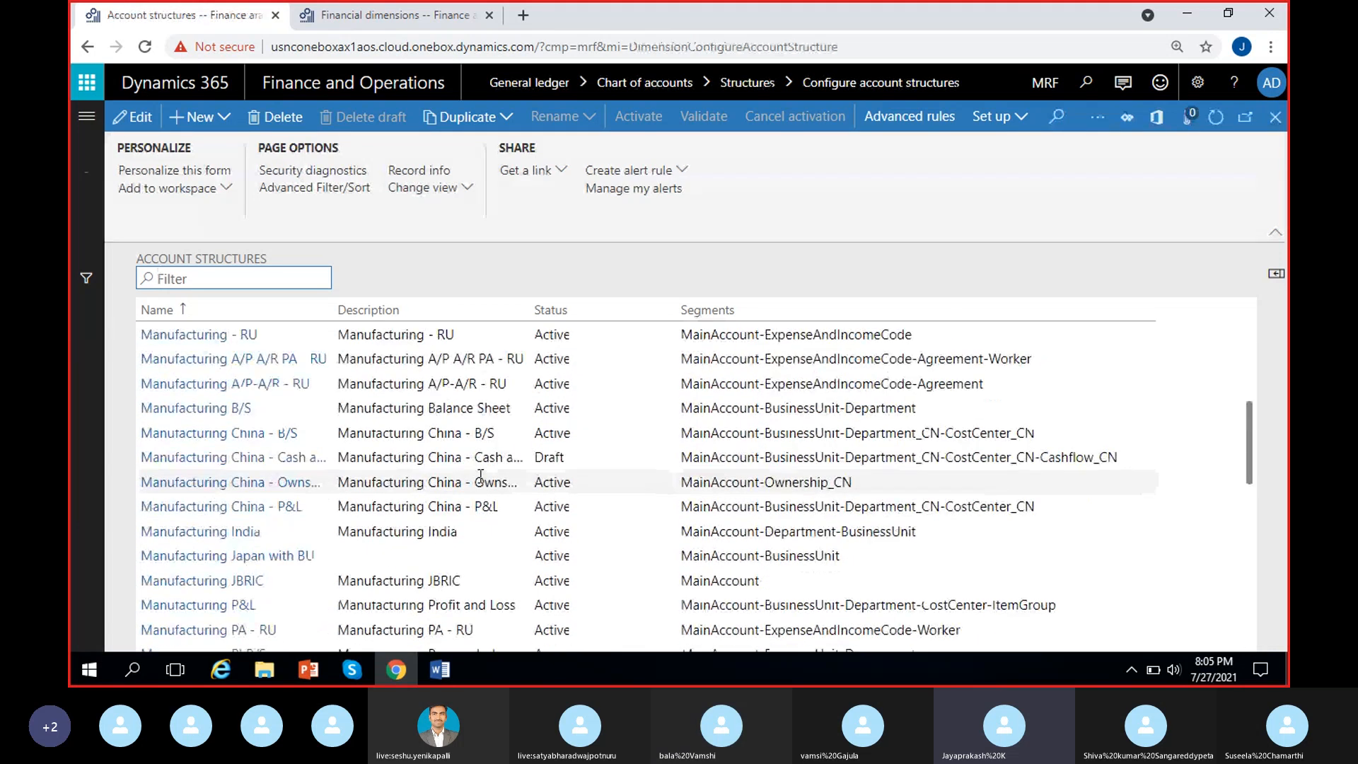
scroll(481, 478, down, 7)
scroll(456, 511, up, 10)
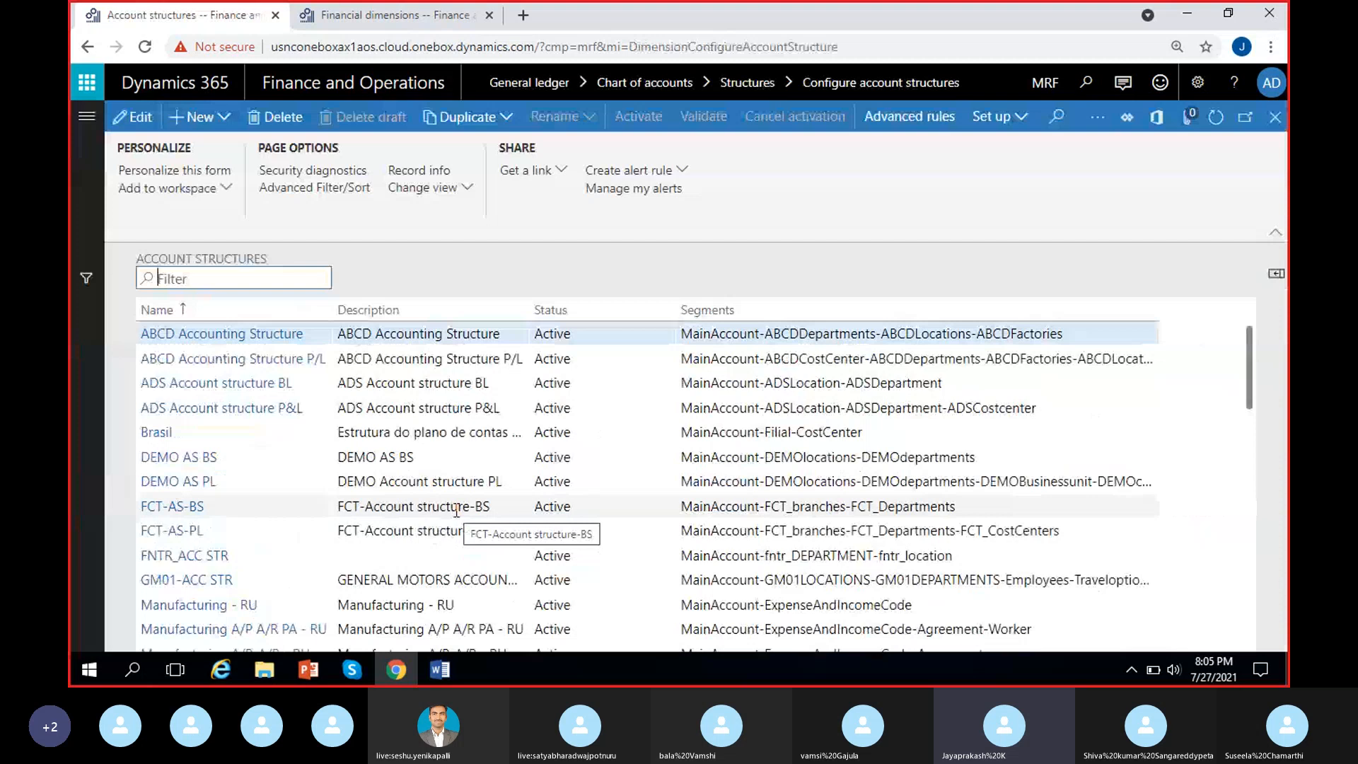
click(465, 336)
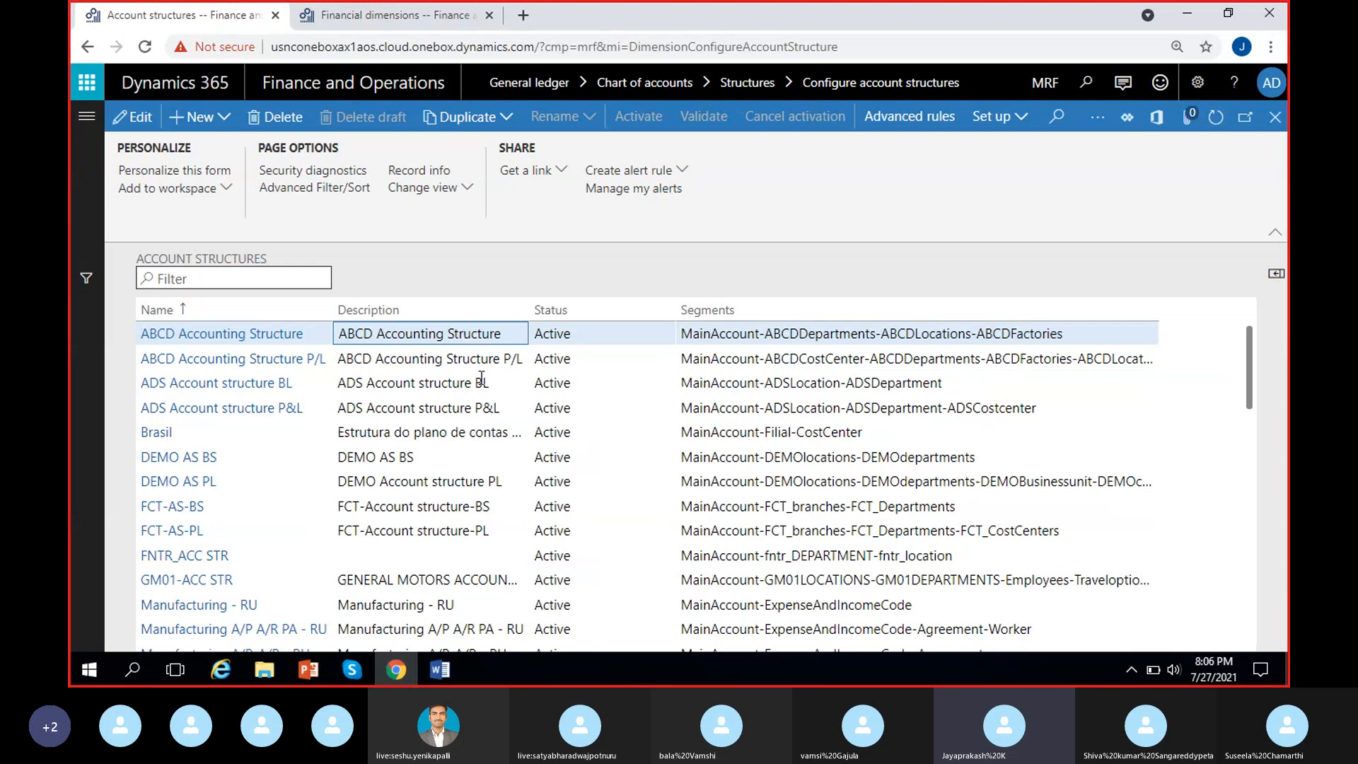
scroll(481, 455, down, 5)
scroll(481, 456, up, 6)
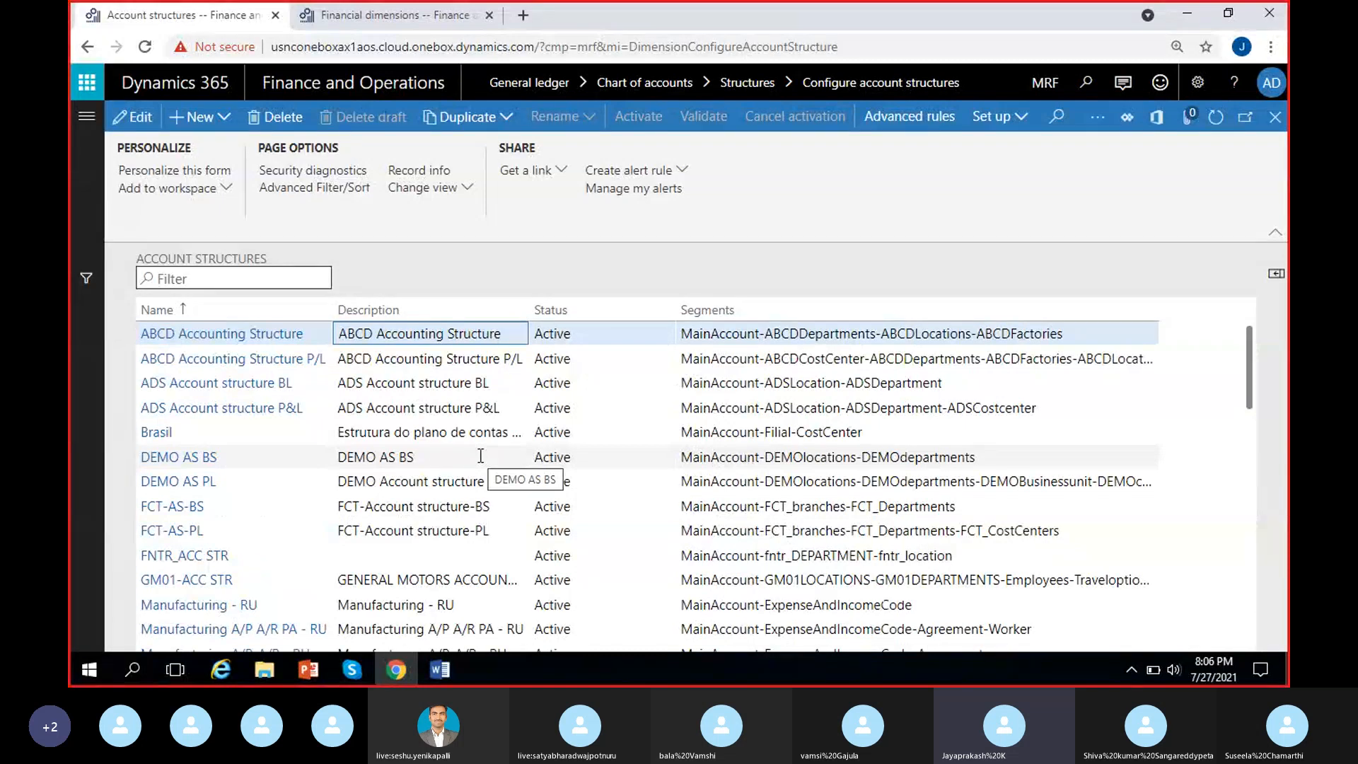
Create an account structure named "MRF Account structure" with the same text as description and Add main account set to Yes
click(203, 130)
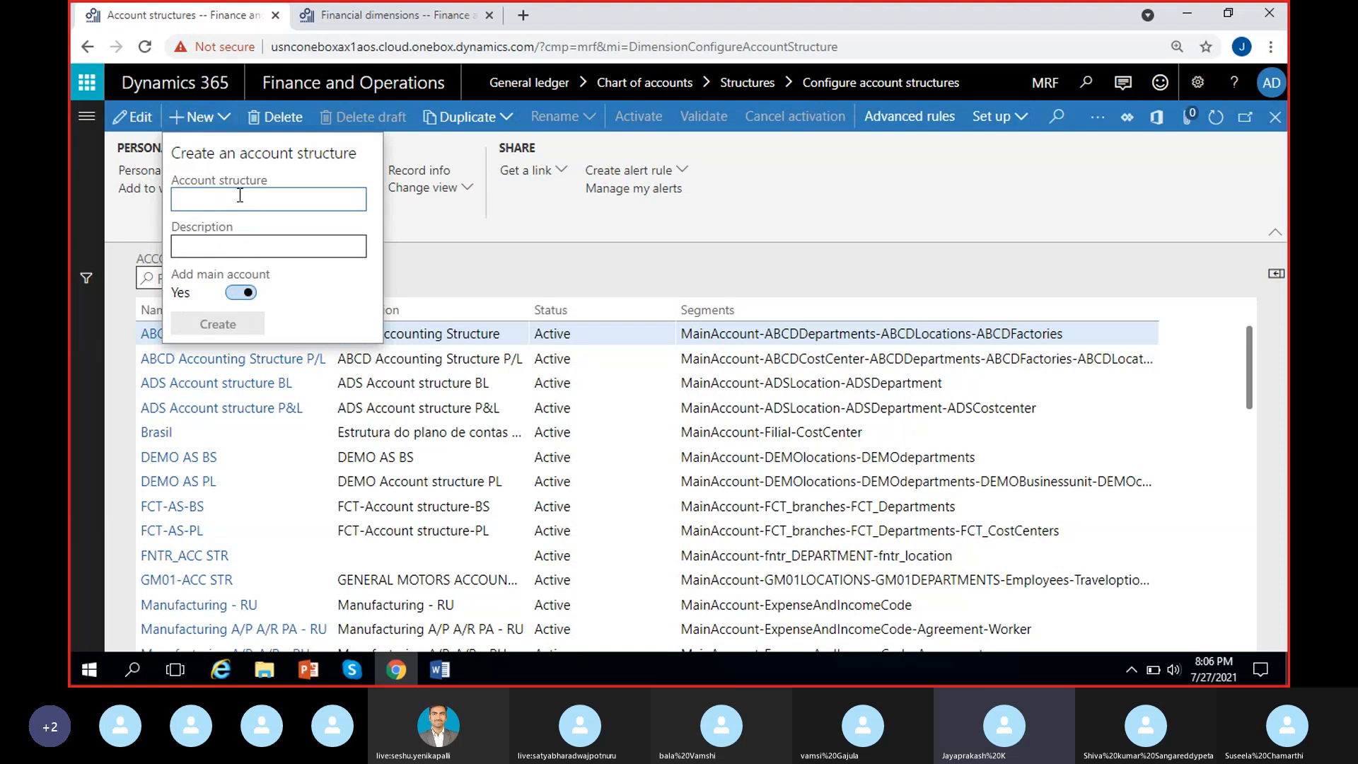
text(MRF Account structure)
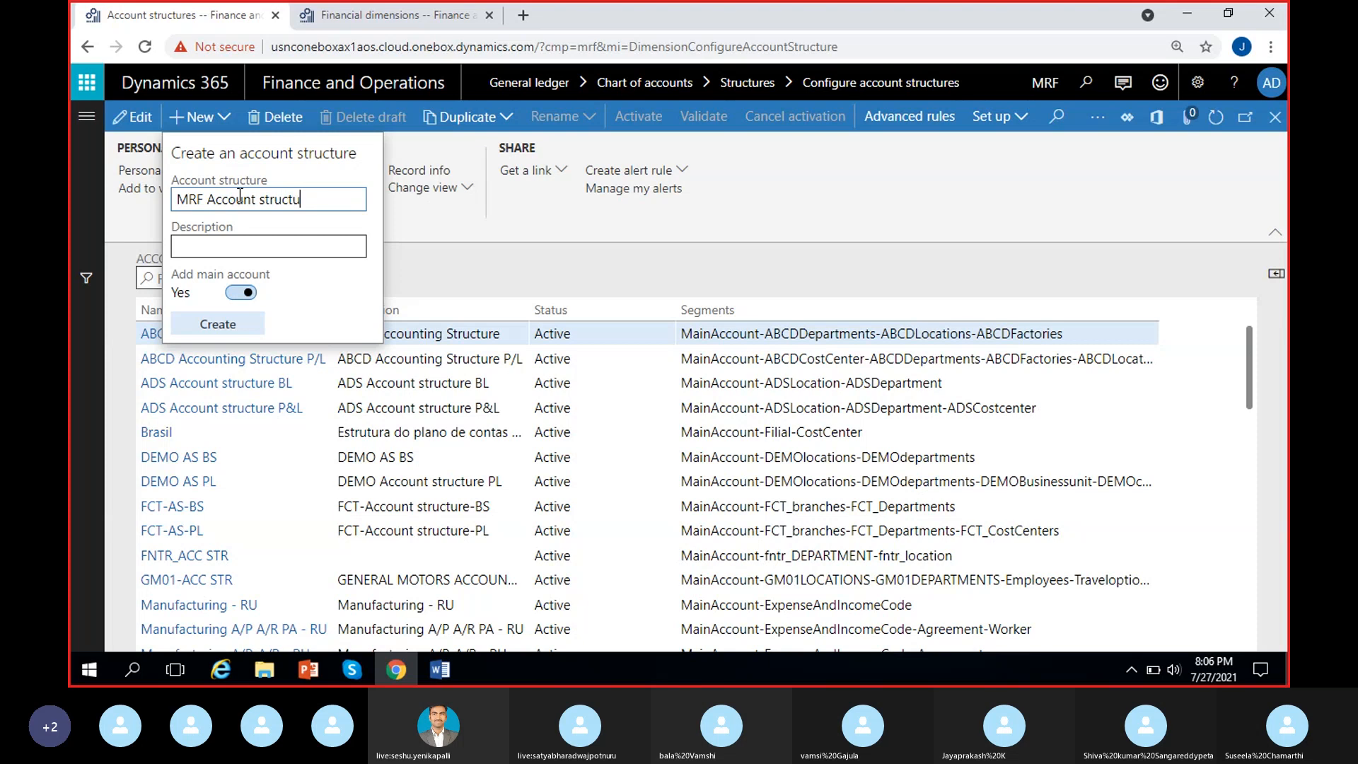
key(ctrl+a)
key(ctrl+c)
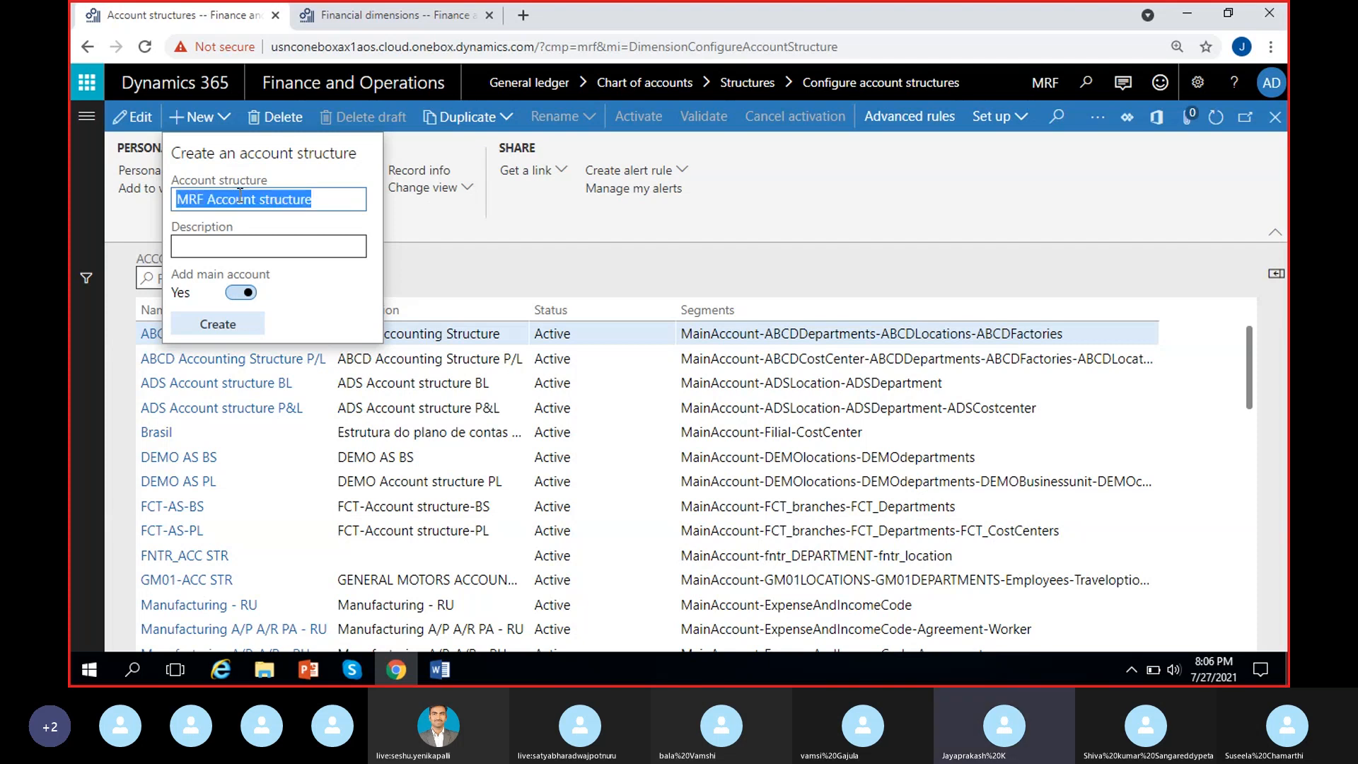
click(266, 245)
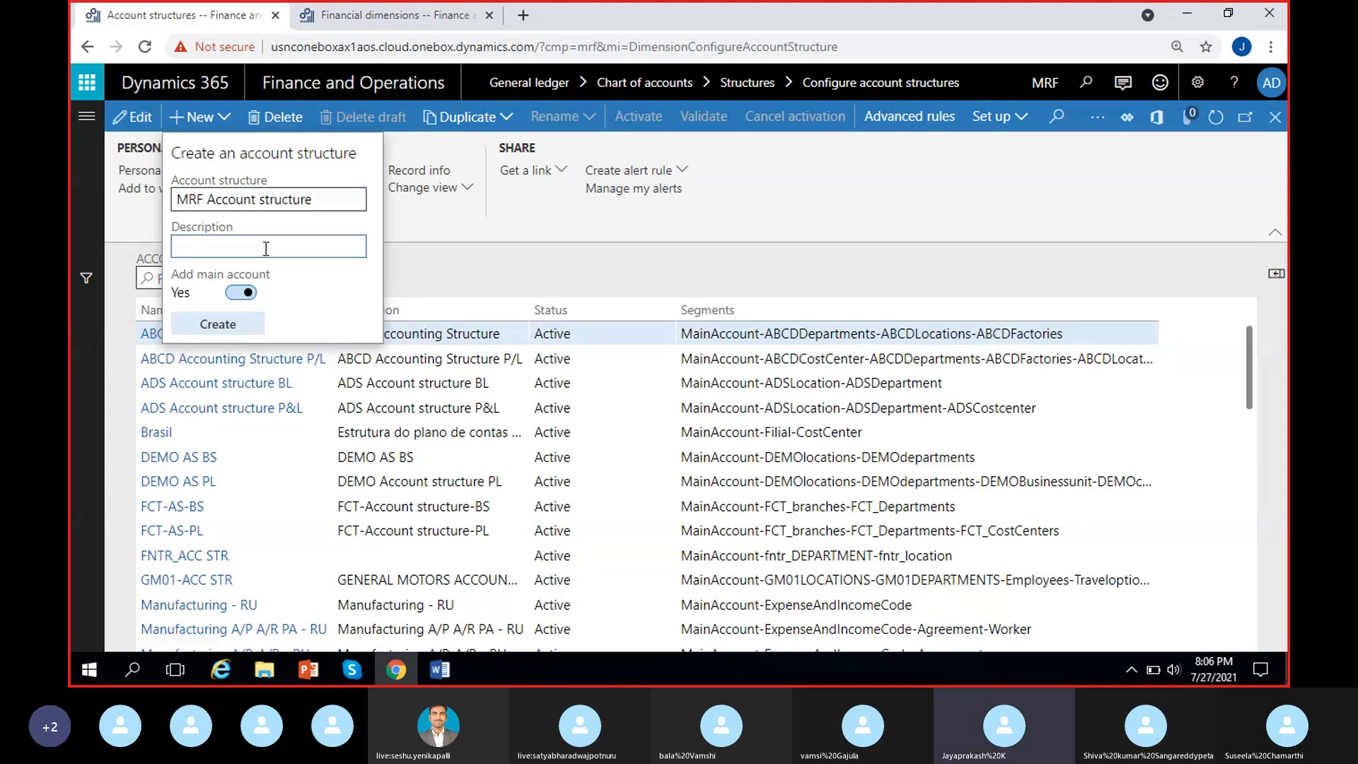
key(ctrl+v)
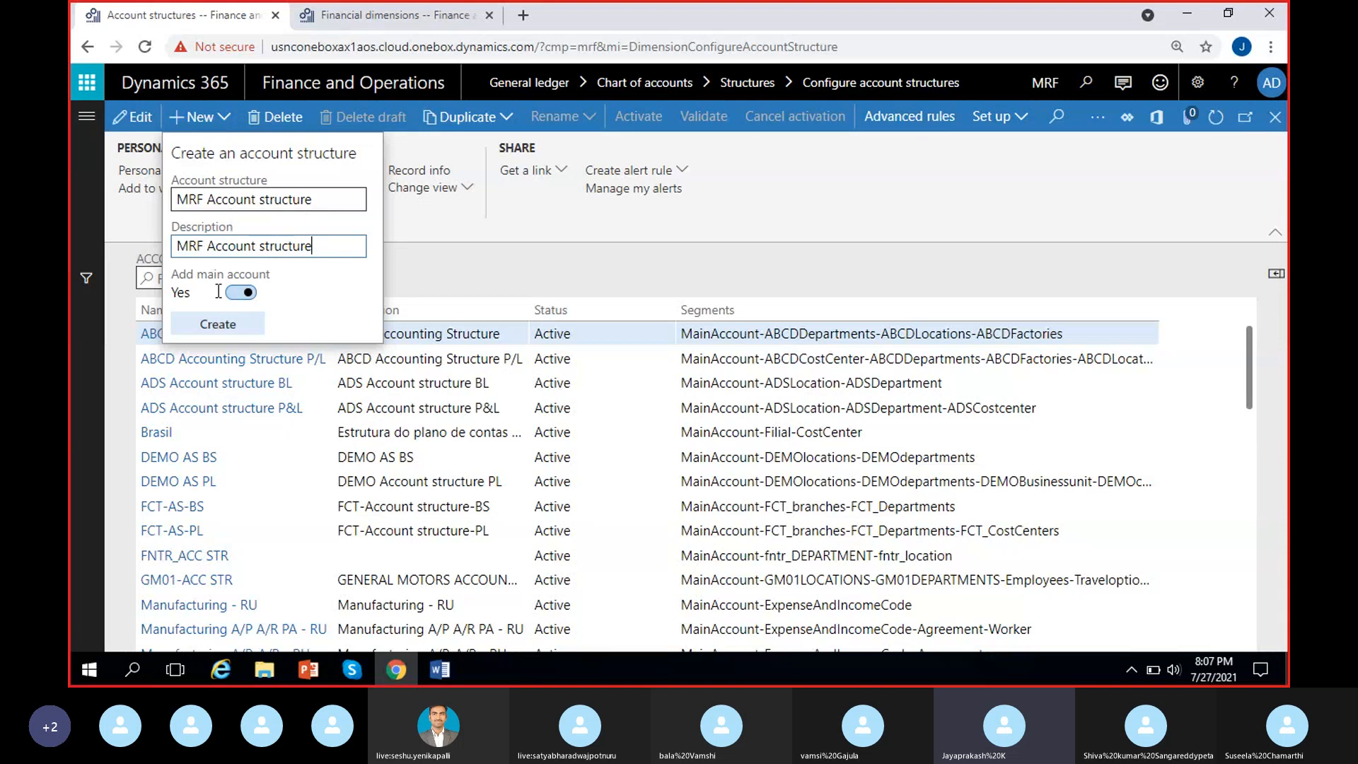
click(248, 327)
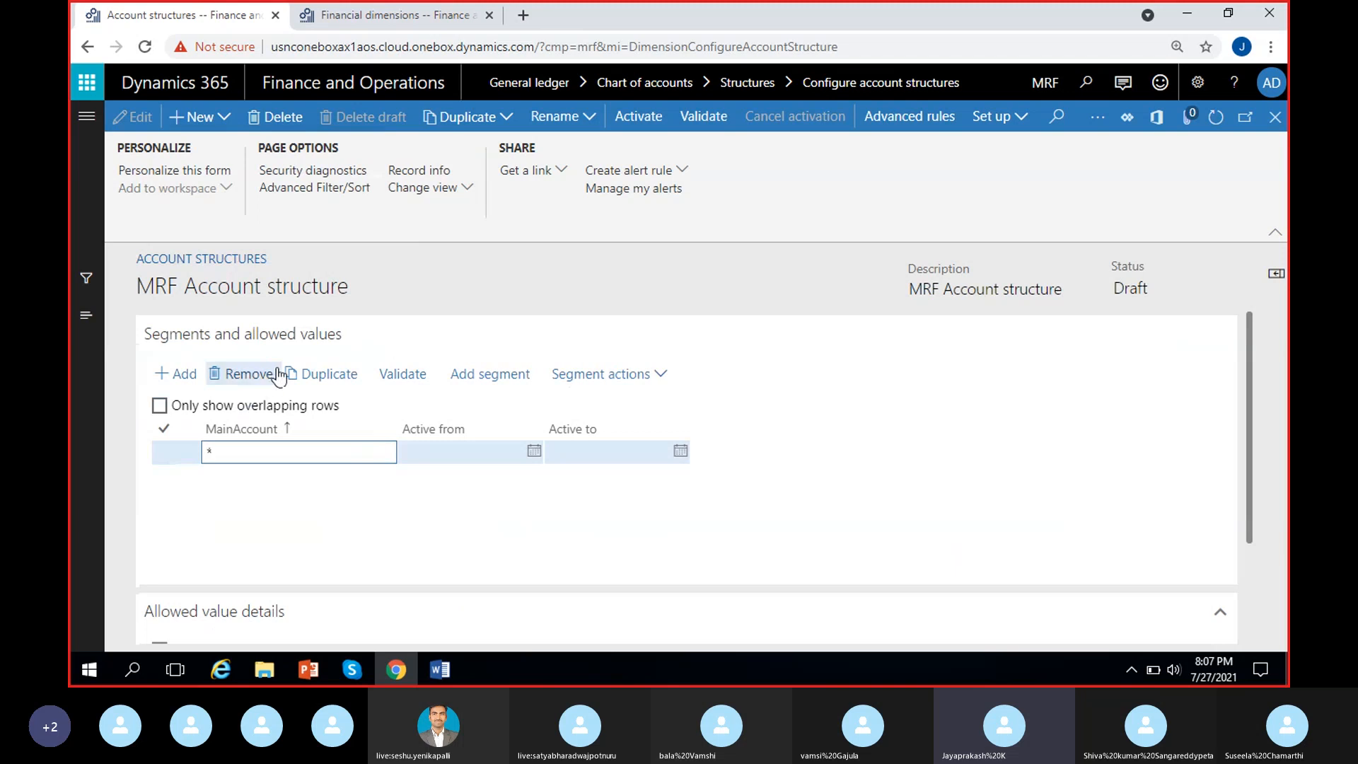
Select the MainAccount row of the MRF account structure and examine its allowed value details
scroll(344, 513, down, 1)
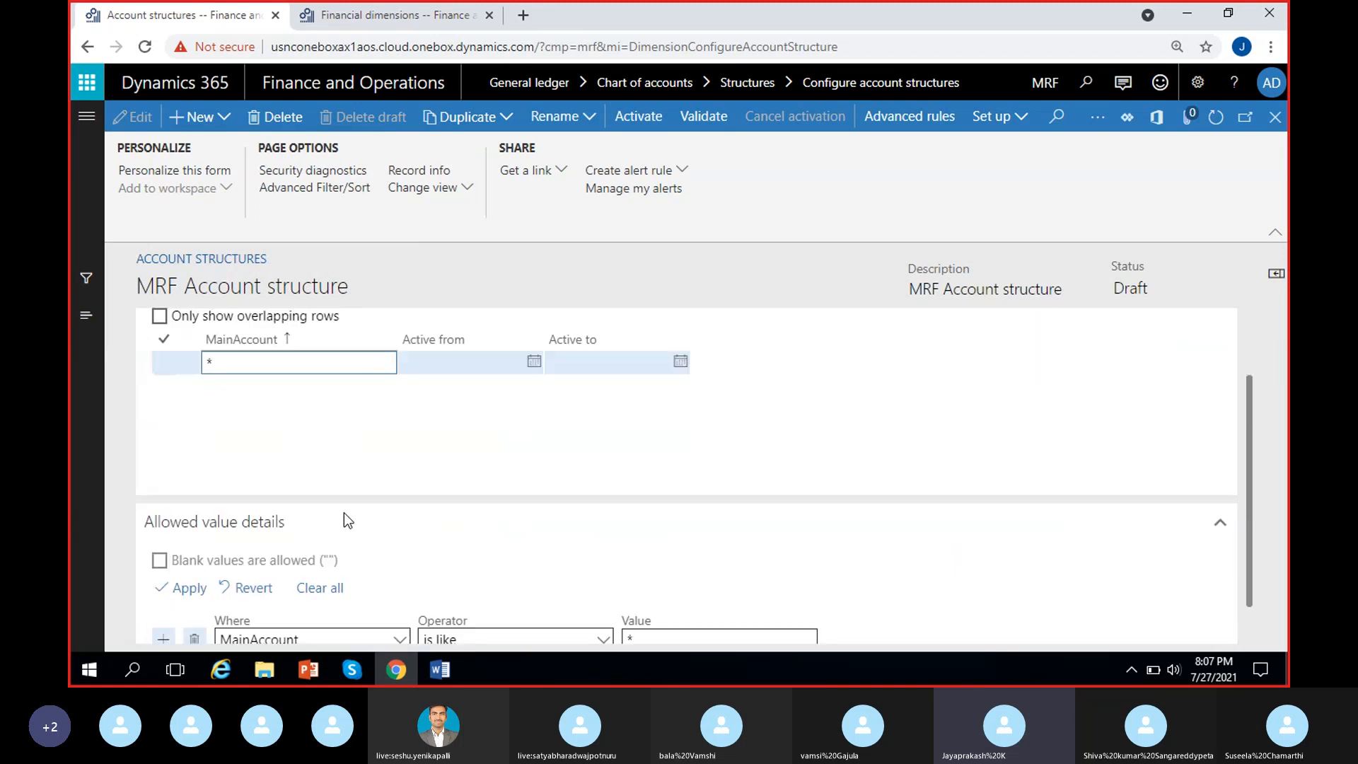
scroll(344, 514, up, 1)
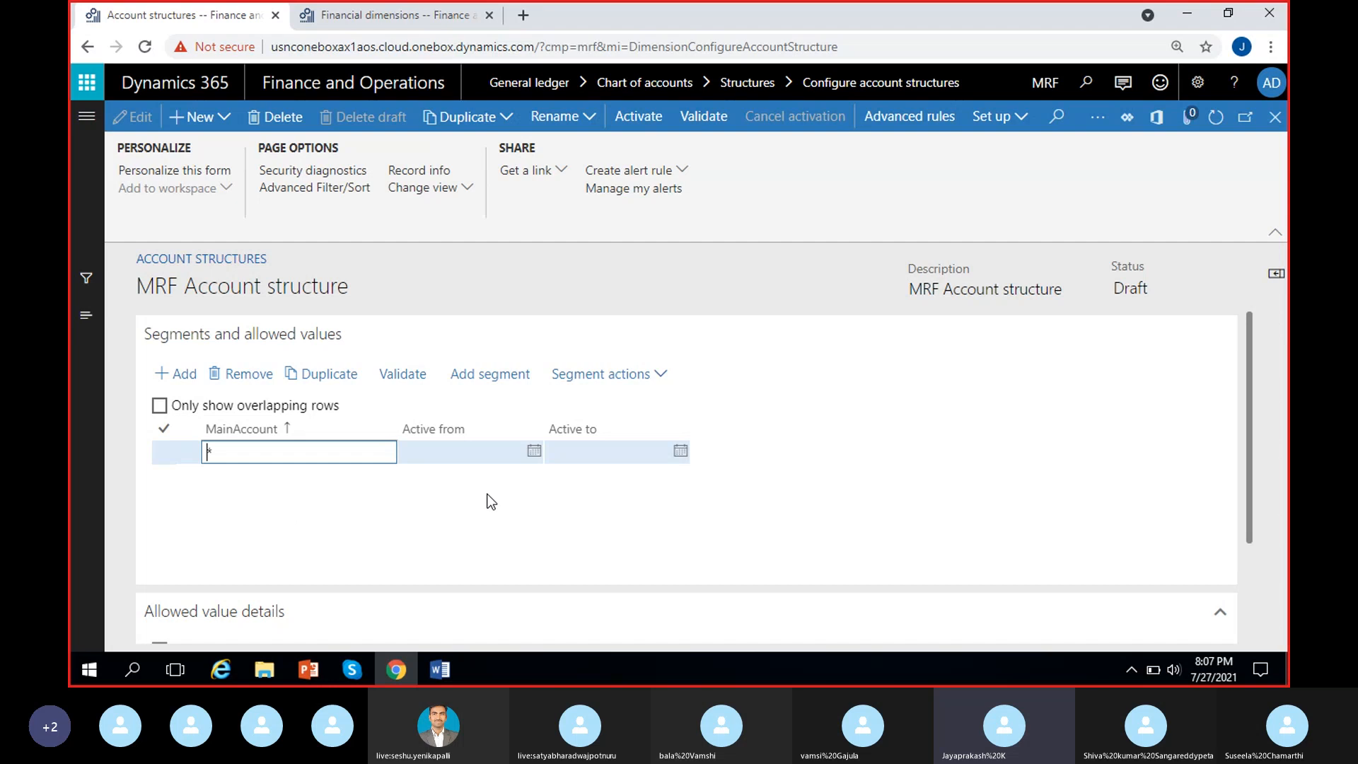
click(447, 458)
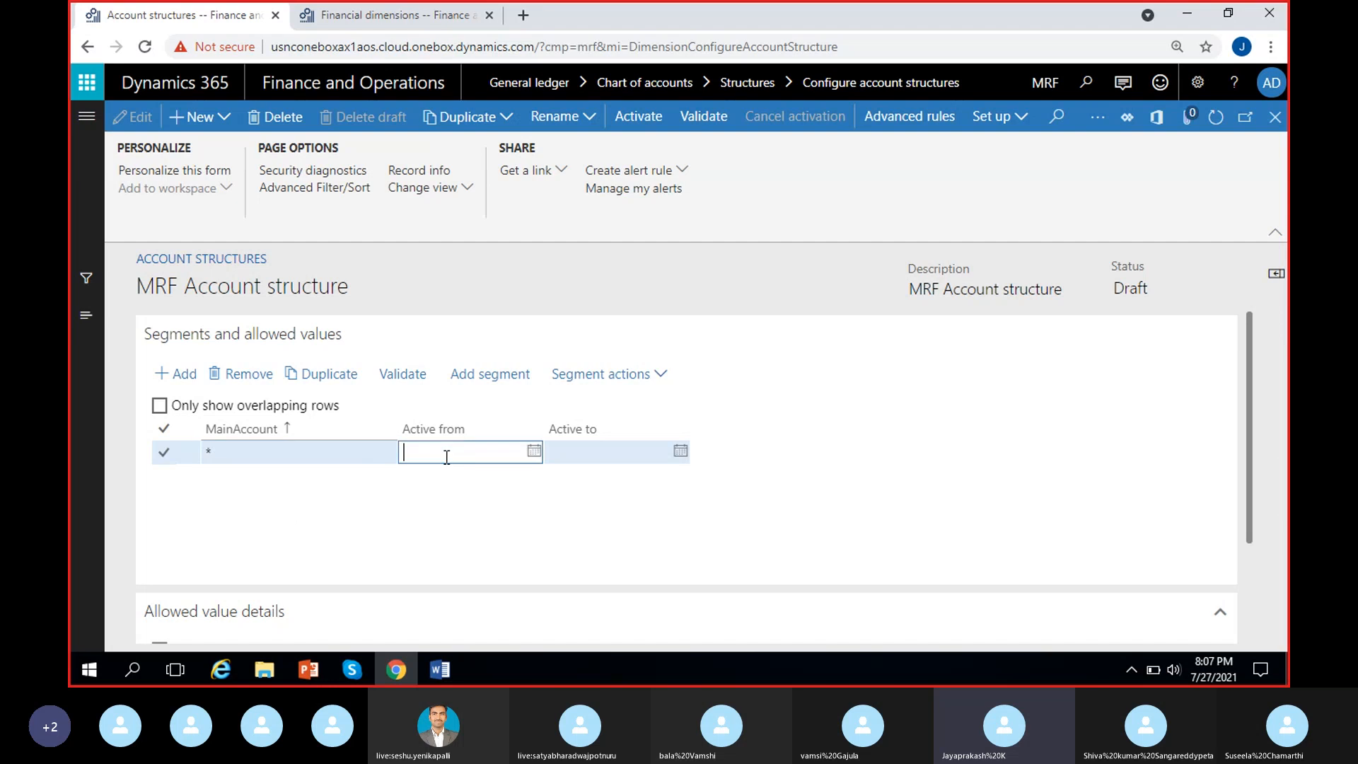
click(347, 451)
scroll(397, 501, down, 2)
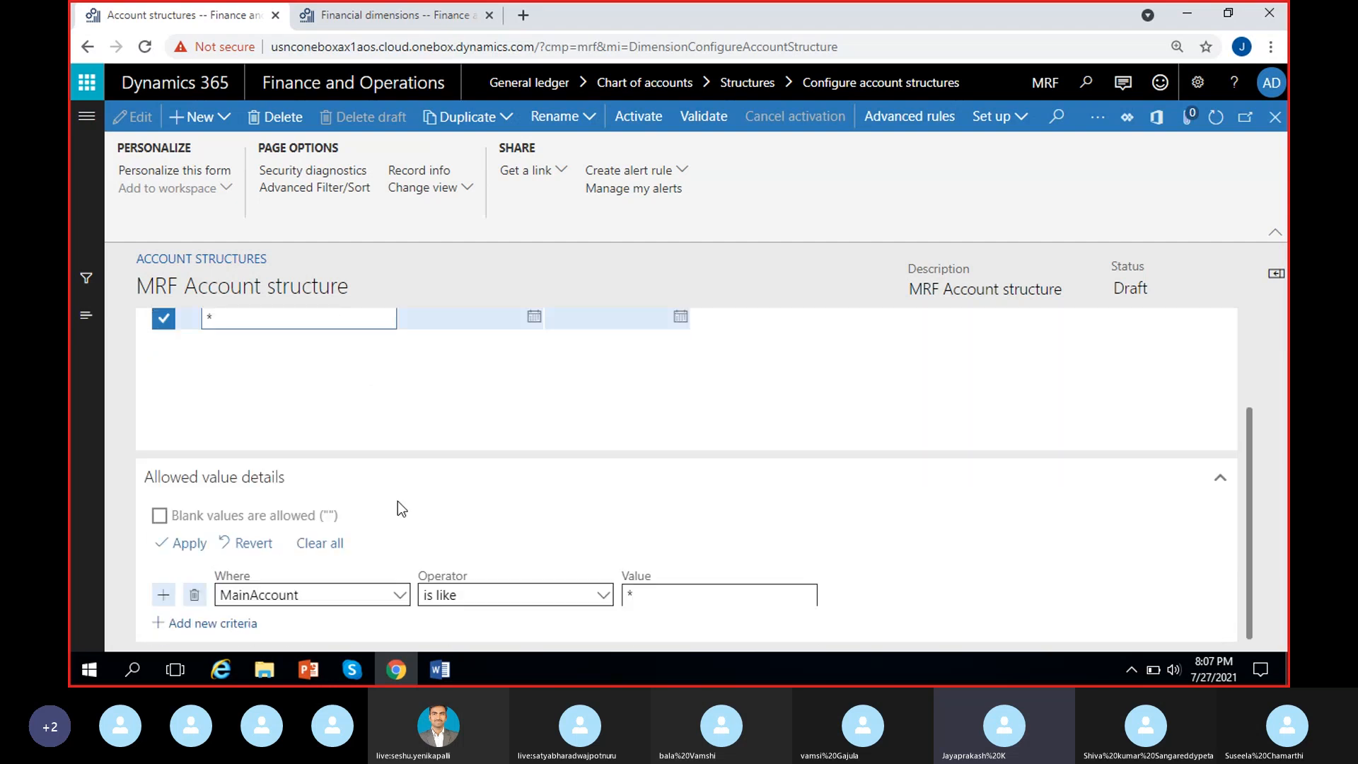
Set the allowed MainAccount values of the MRF account structure to the range 100000..999999
scroll(393, 500, up, 2)
scroll(417, 459, down, 2)
scroll(399, 552, up, 2)
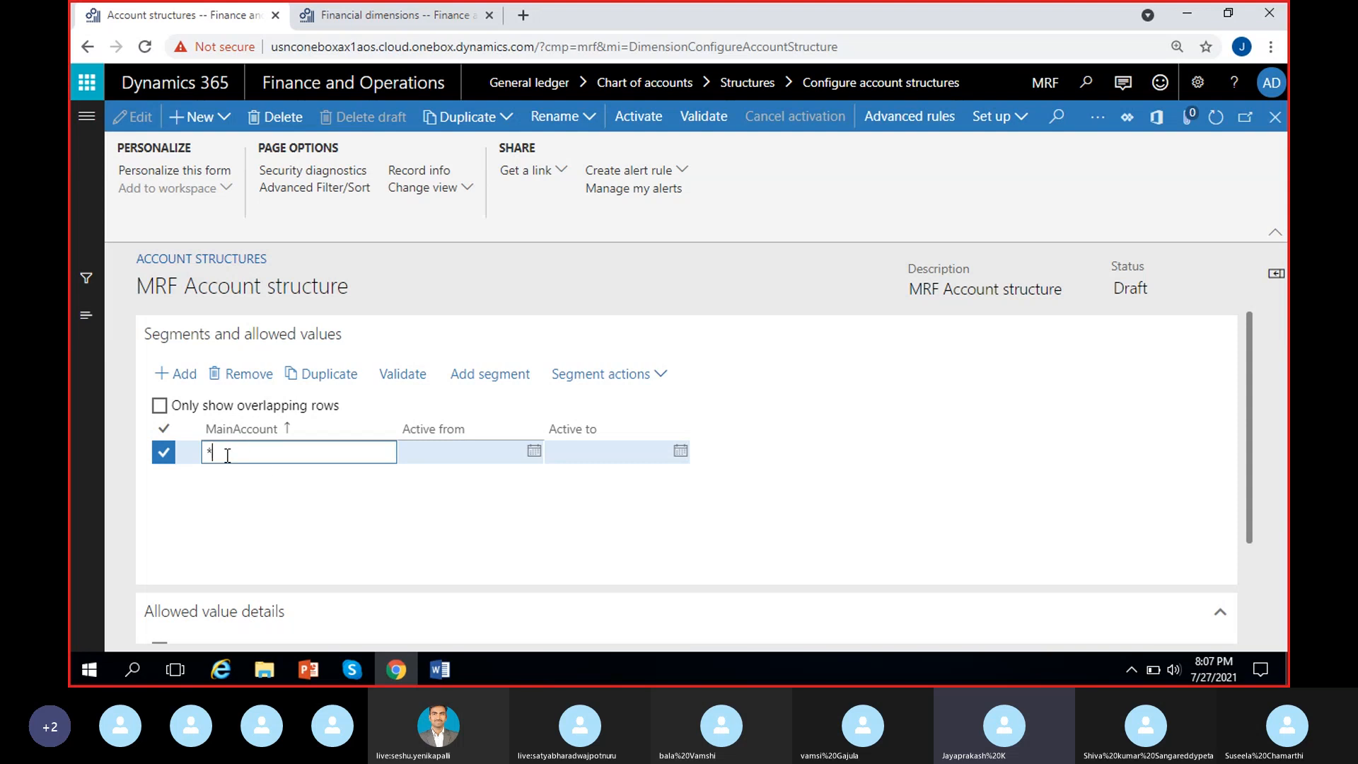
click(265, 485)
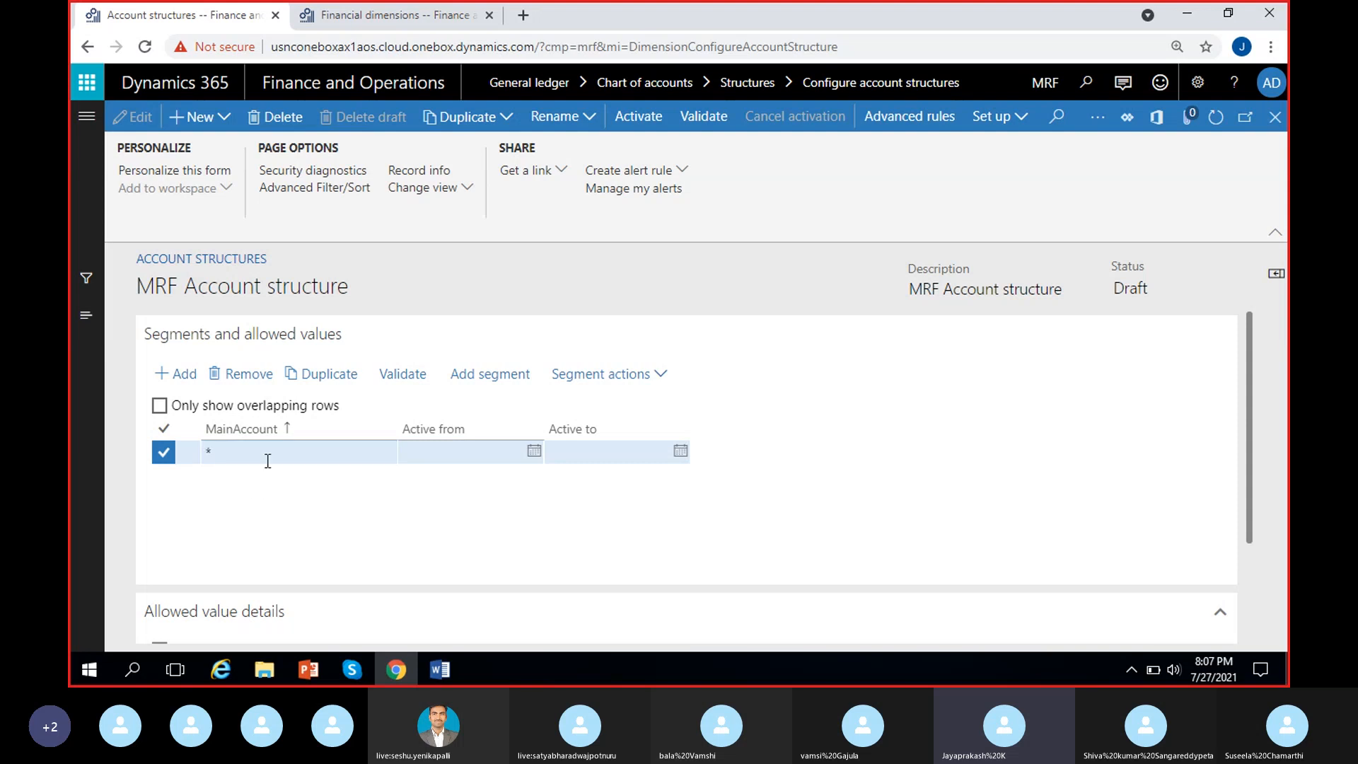
click(268, 461)
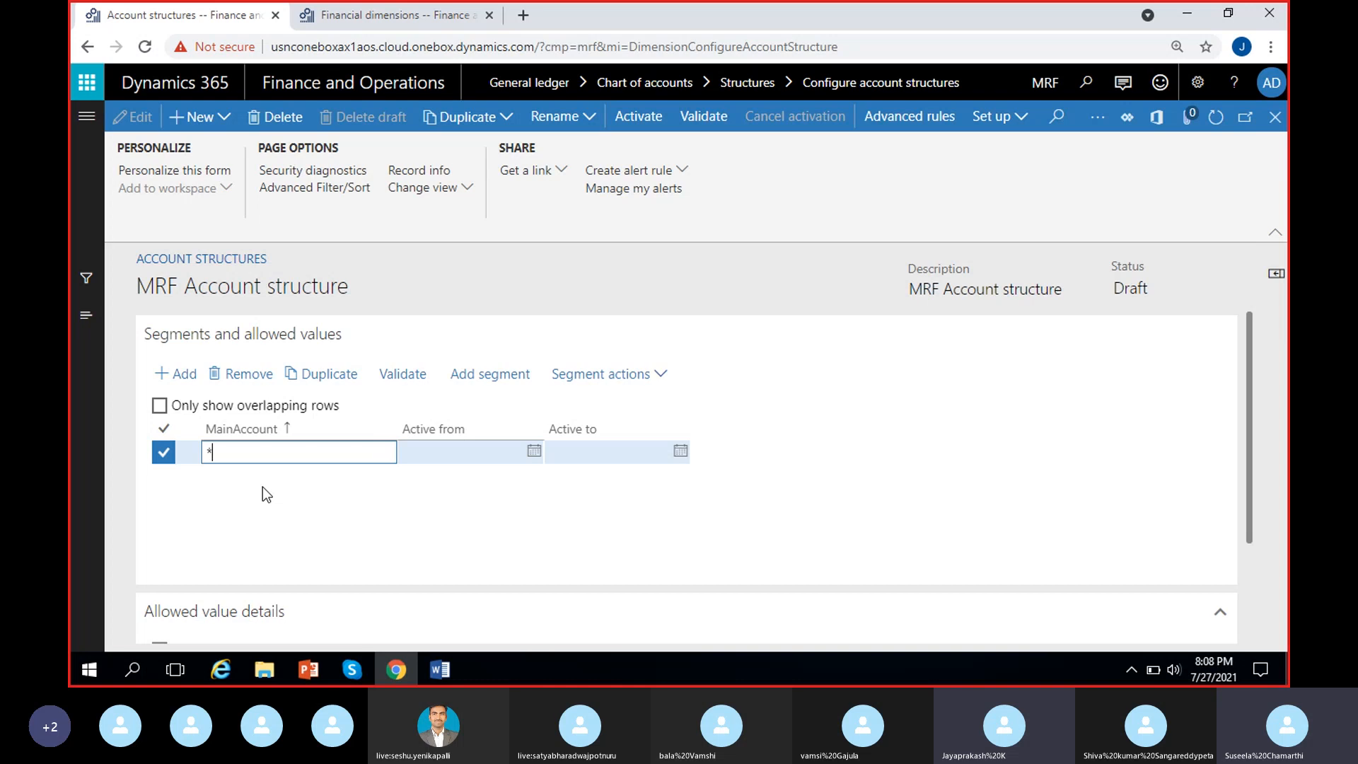
key(BackSpace)
text(100000..999999)
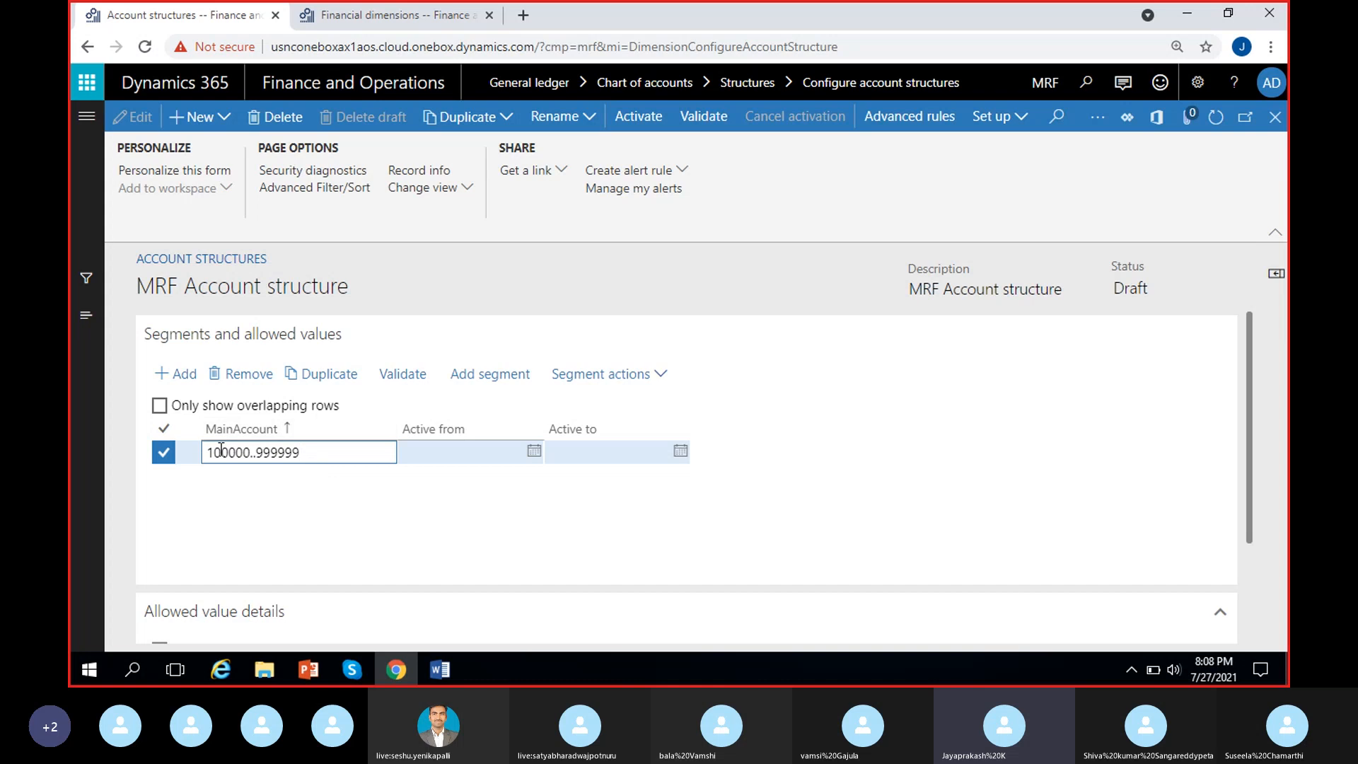
click(280, 478)
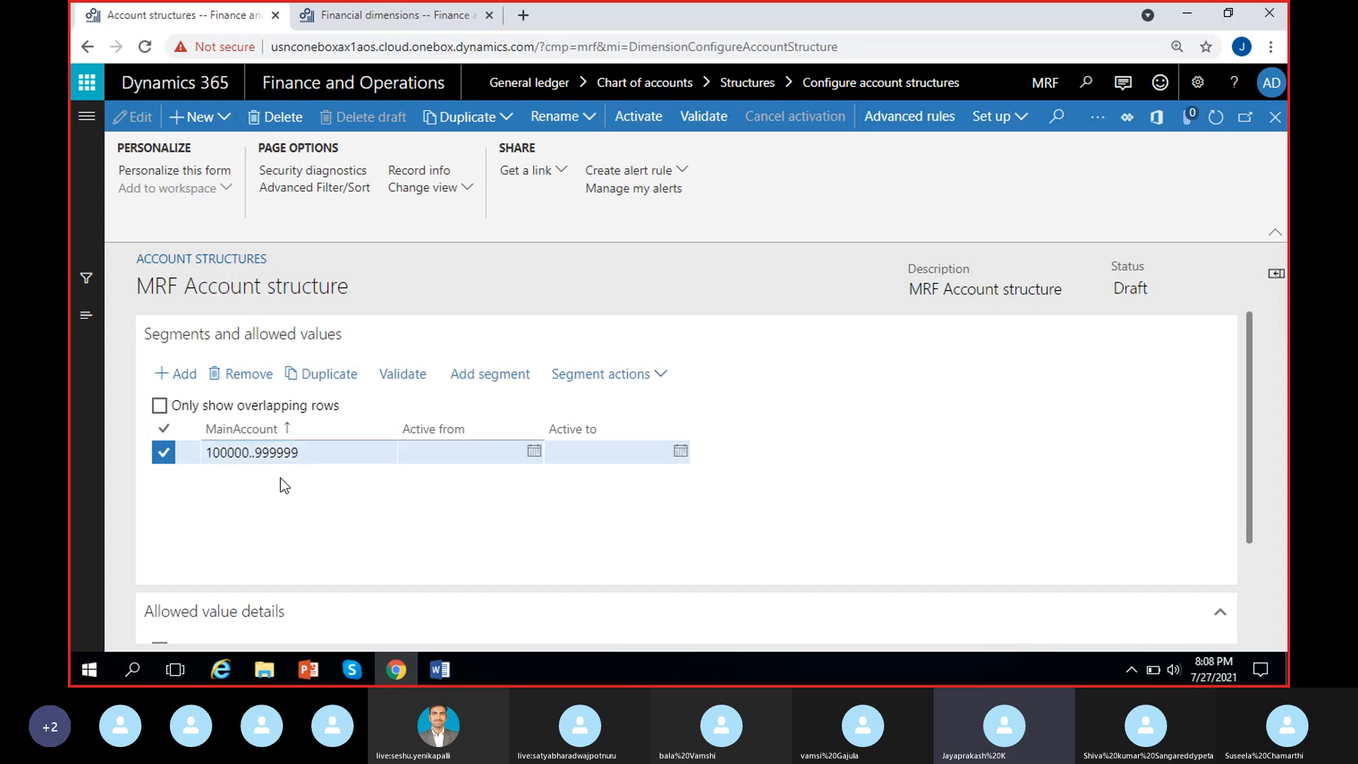
click(317, 454)
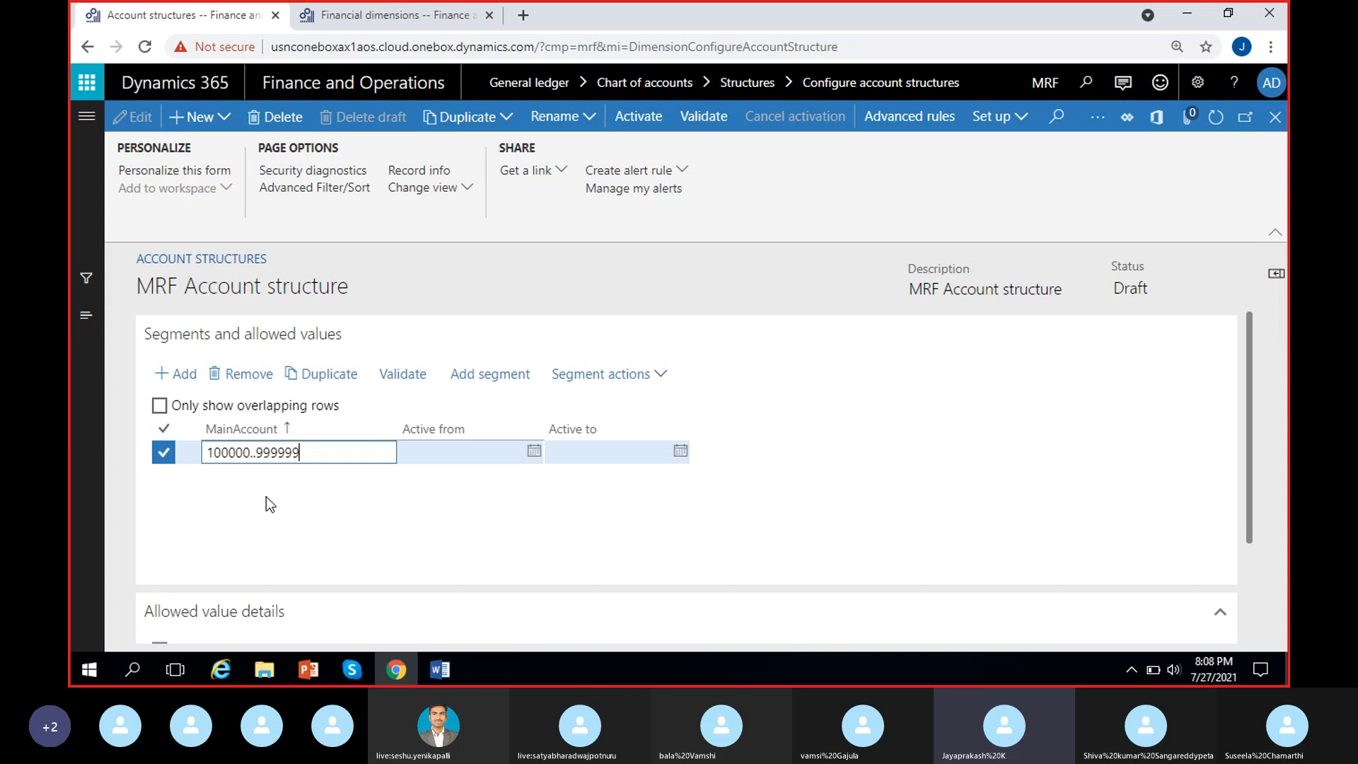
click(249, 476)
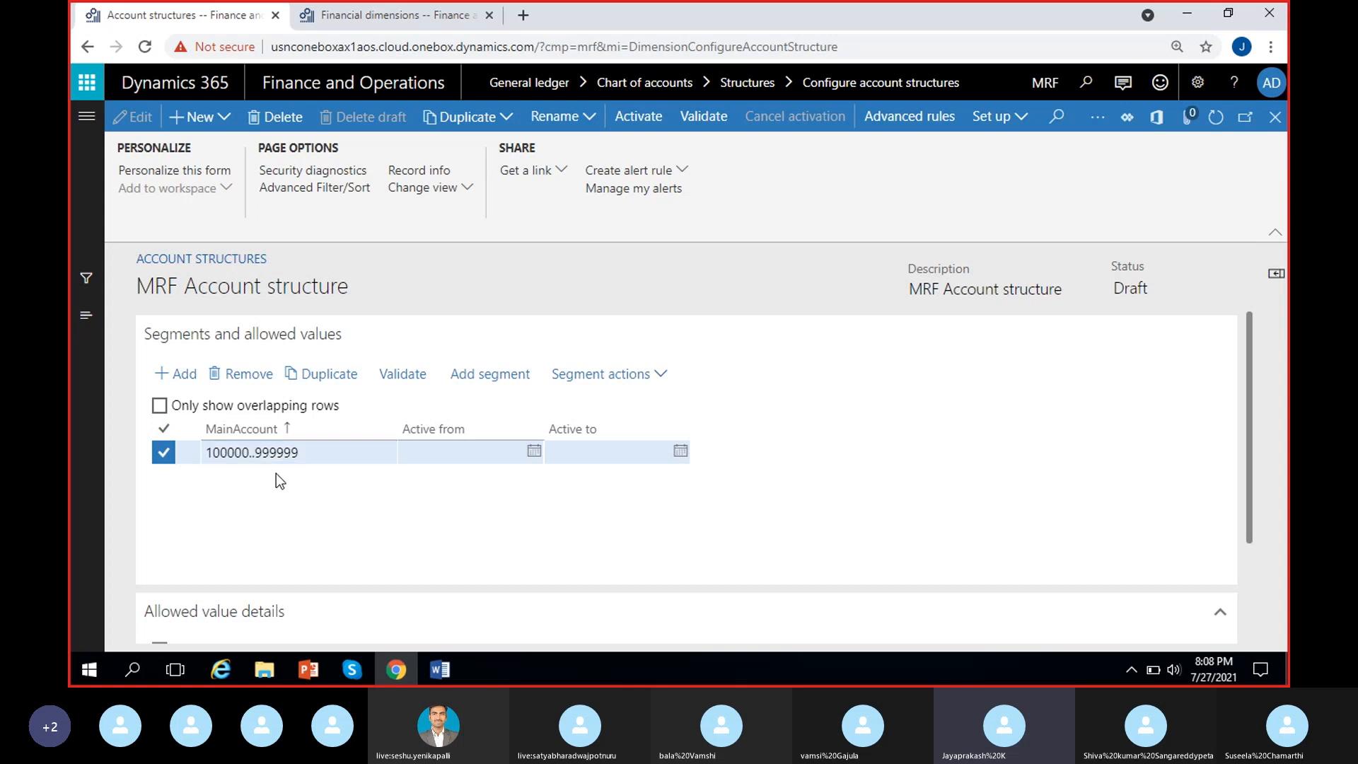
click(302, 452)
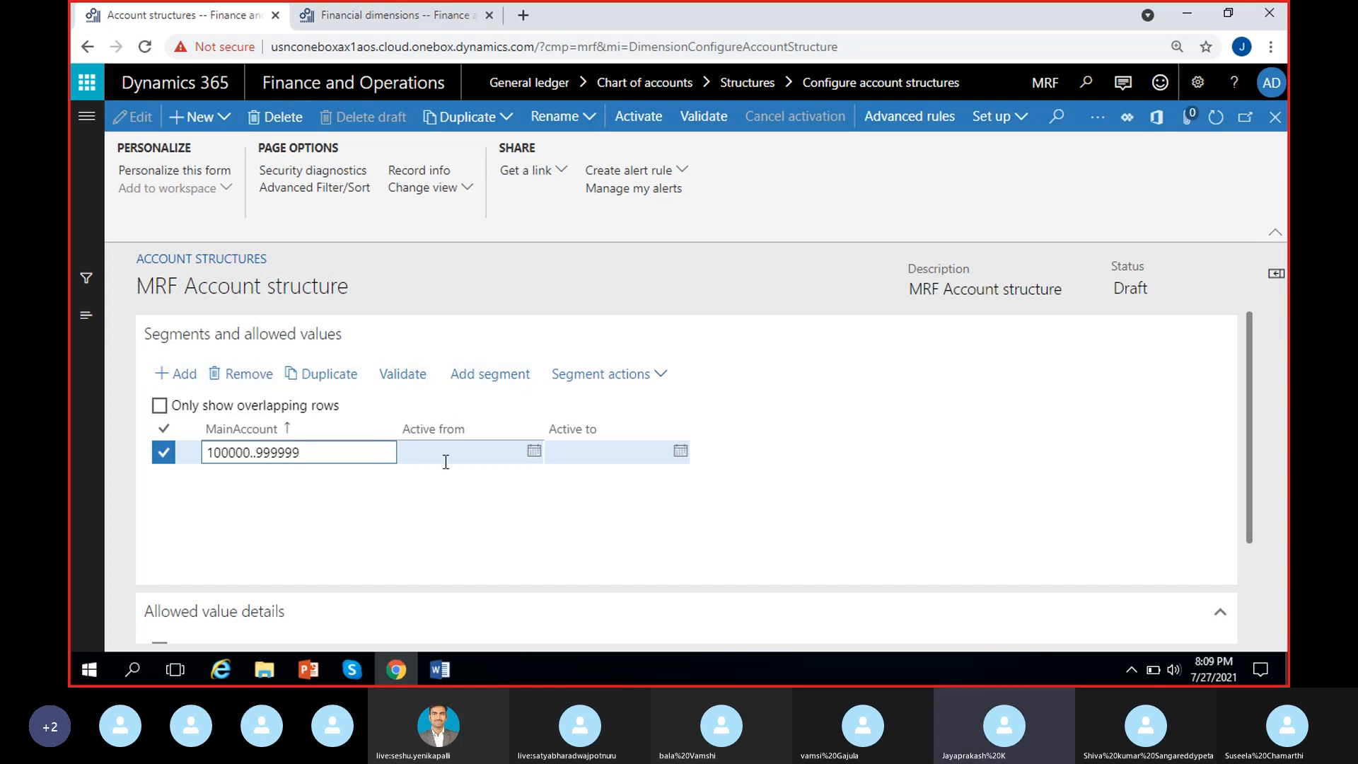
Switch to the Word notes and end the account structure definition with a period
click(442, 669)
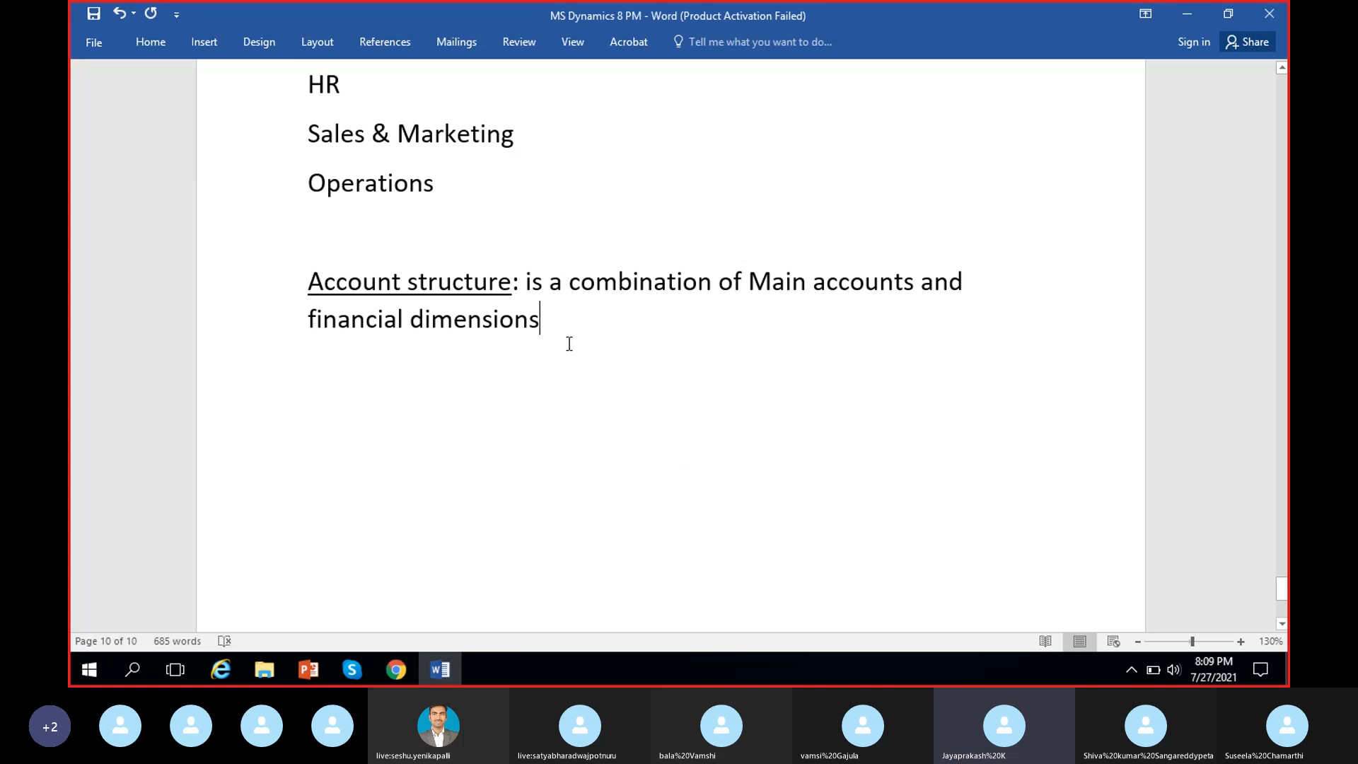
text(.)
click(1195, 19)
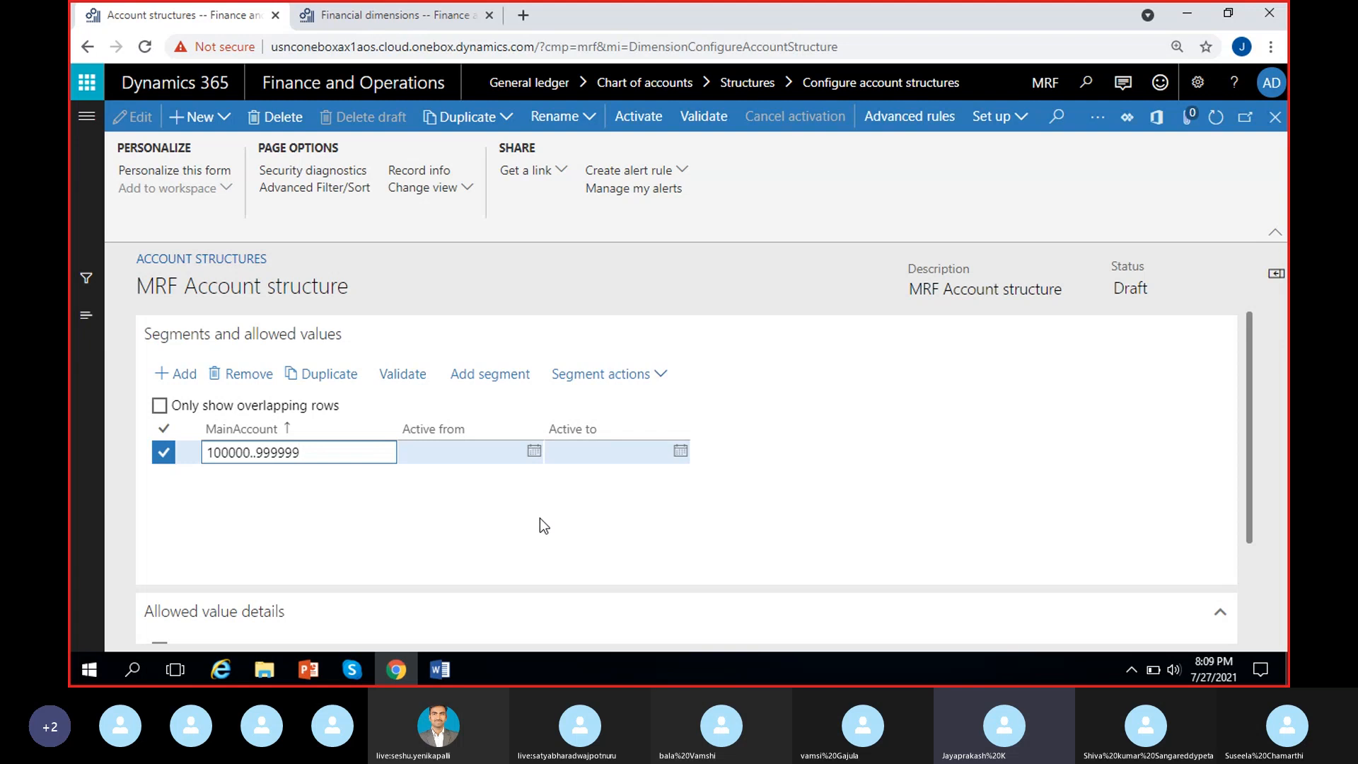
Switch back to the MRF account structure in the browser and open the list of financial dimensions available as segments
click(498, 379)
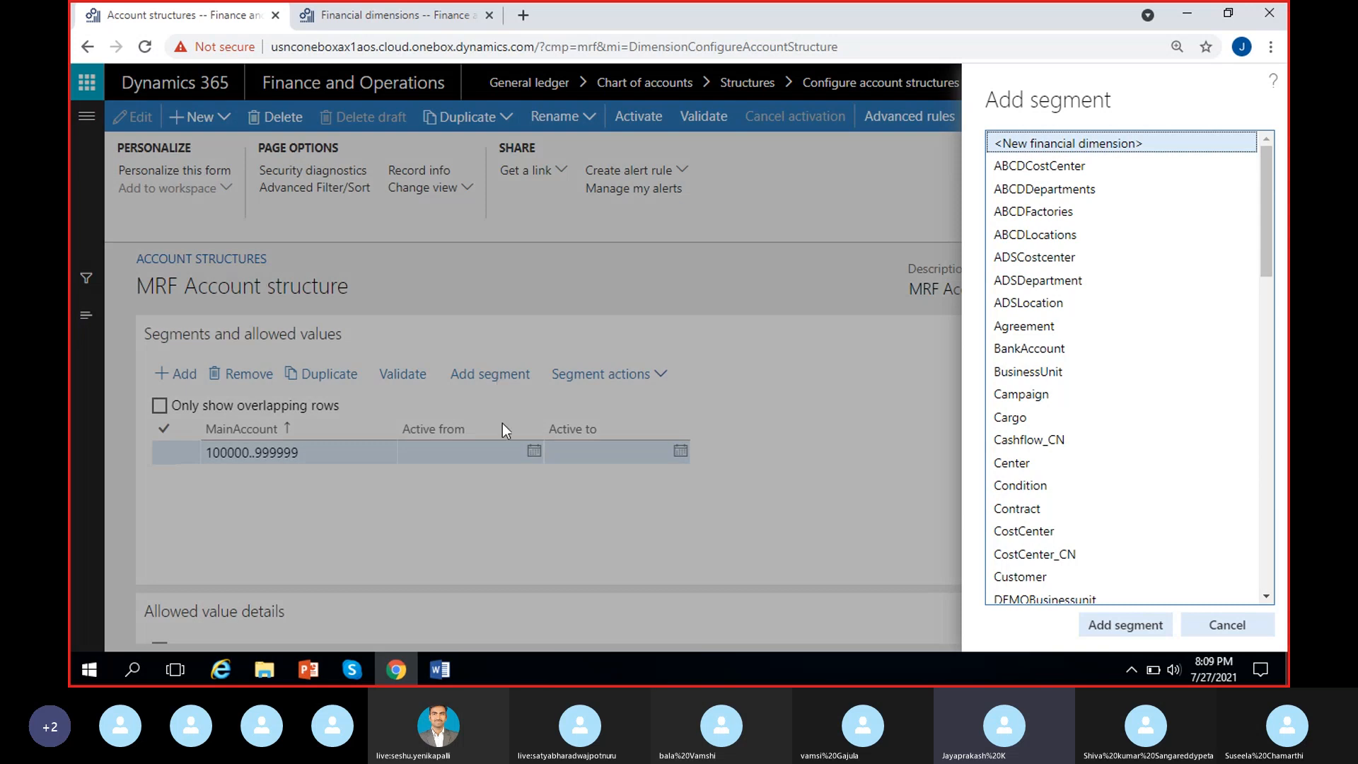
scroll(1113, 296, down, 1)
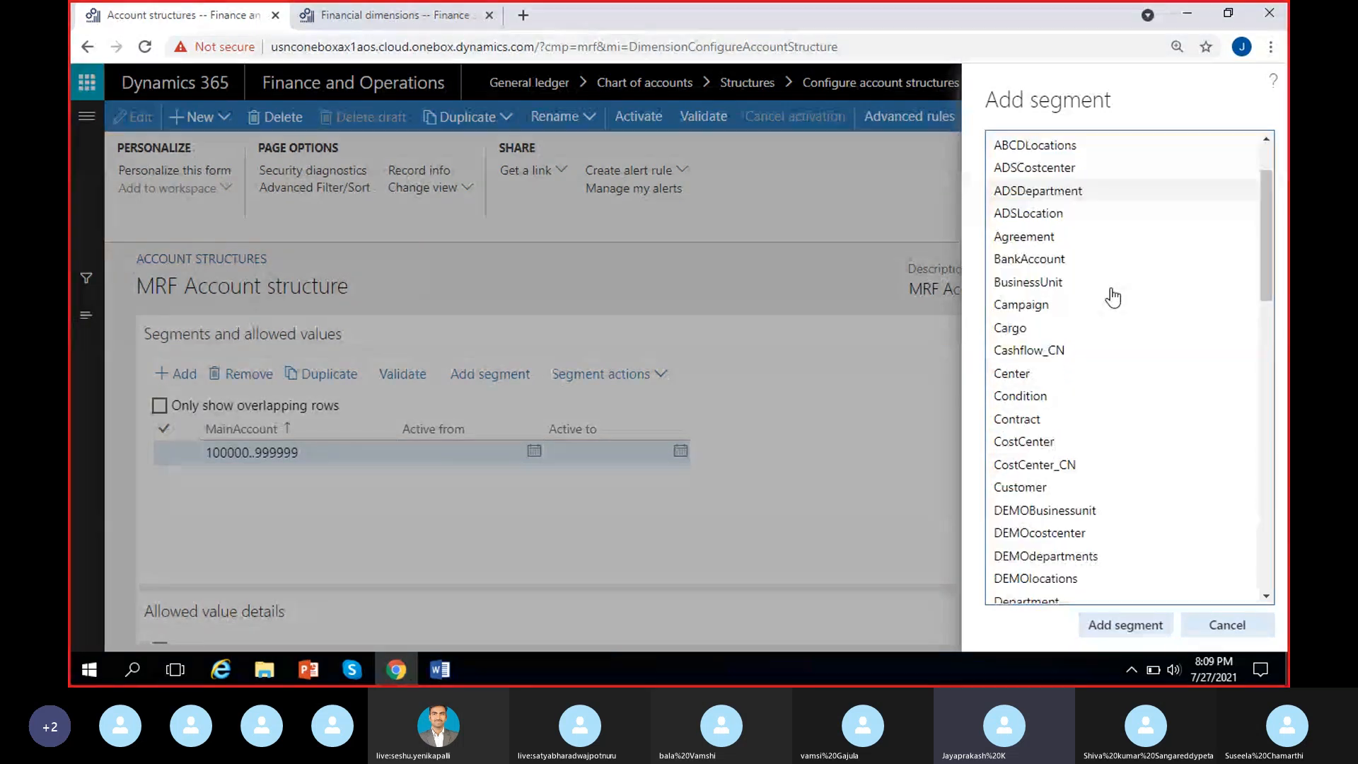
scroll(1113, 296, down, 3)
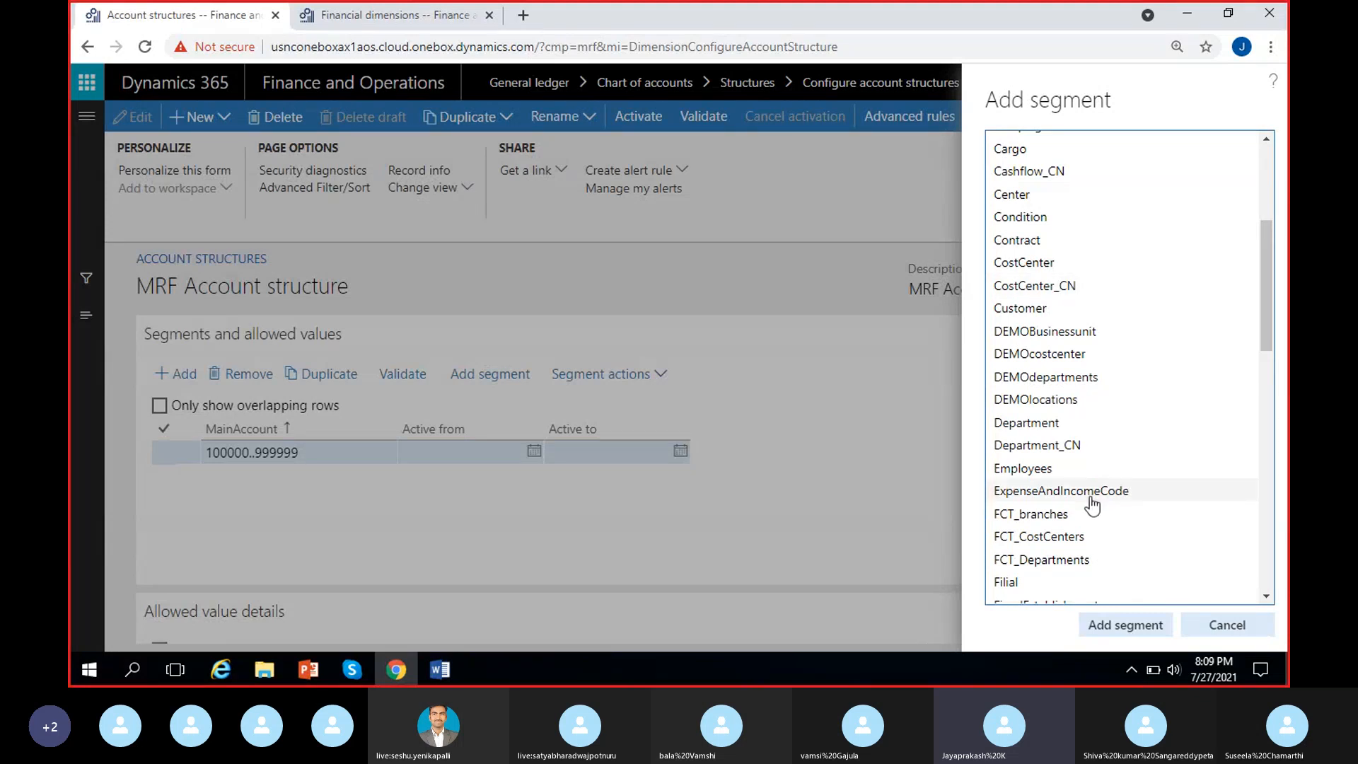
Check the names of the MRF dimensions on the Financial dimensions page, including MRF_Costcenter, and return to the account structure
click(416, 15)
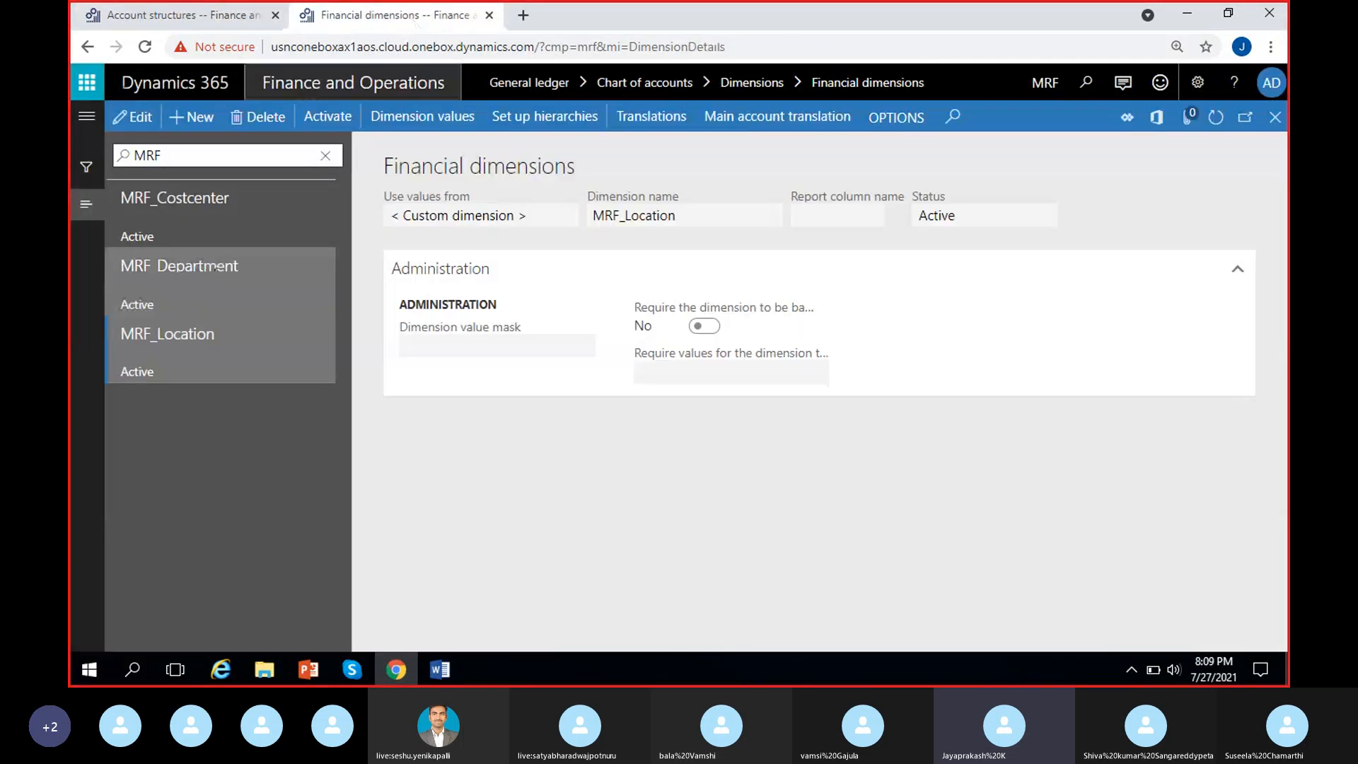
click(922, 213)
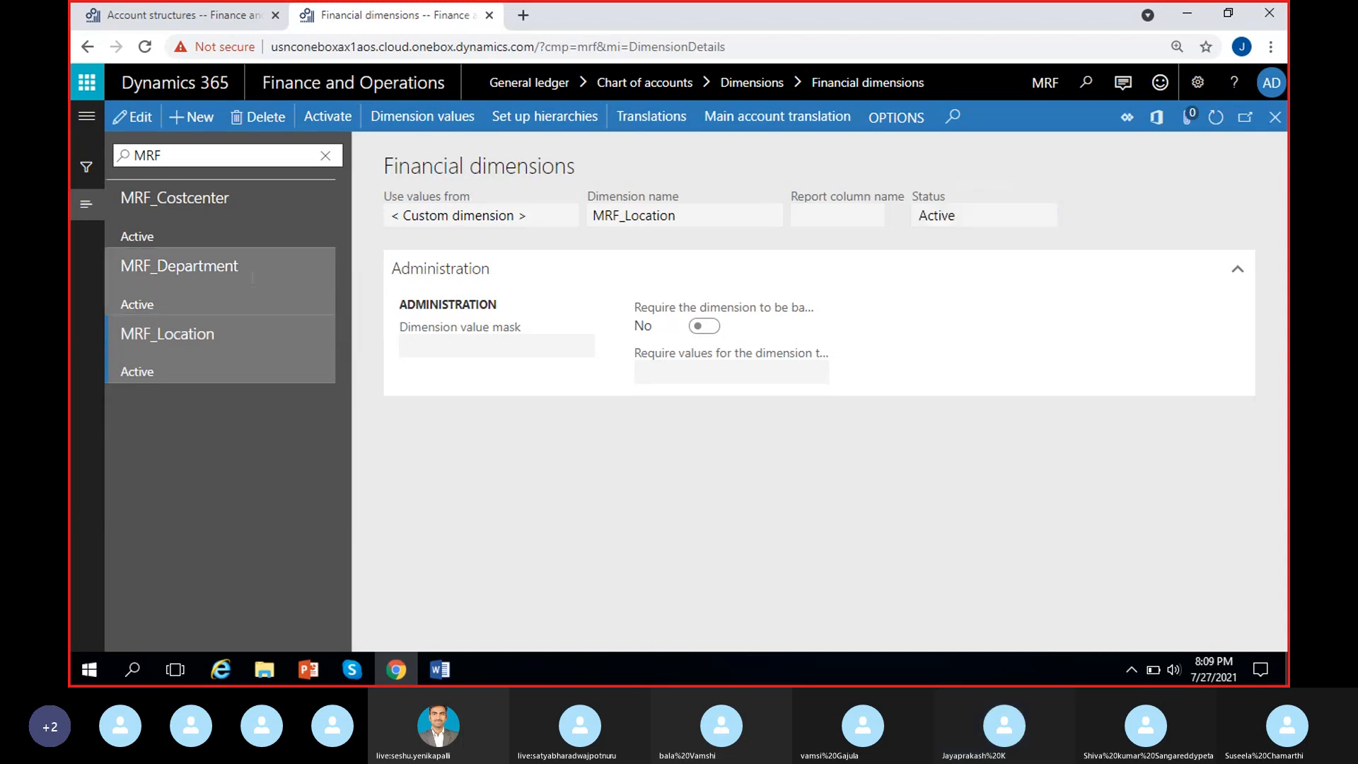
click(219, 213)
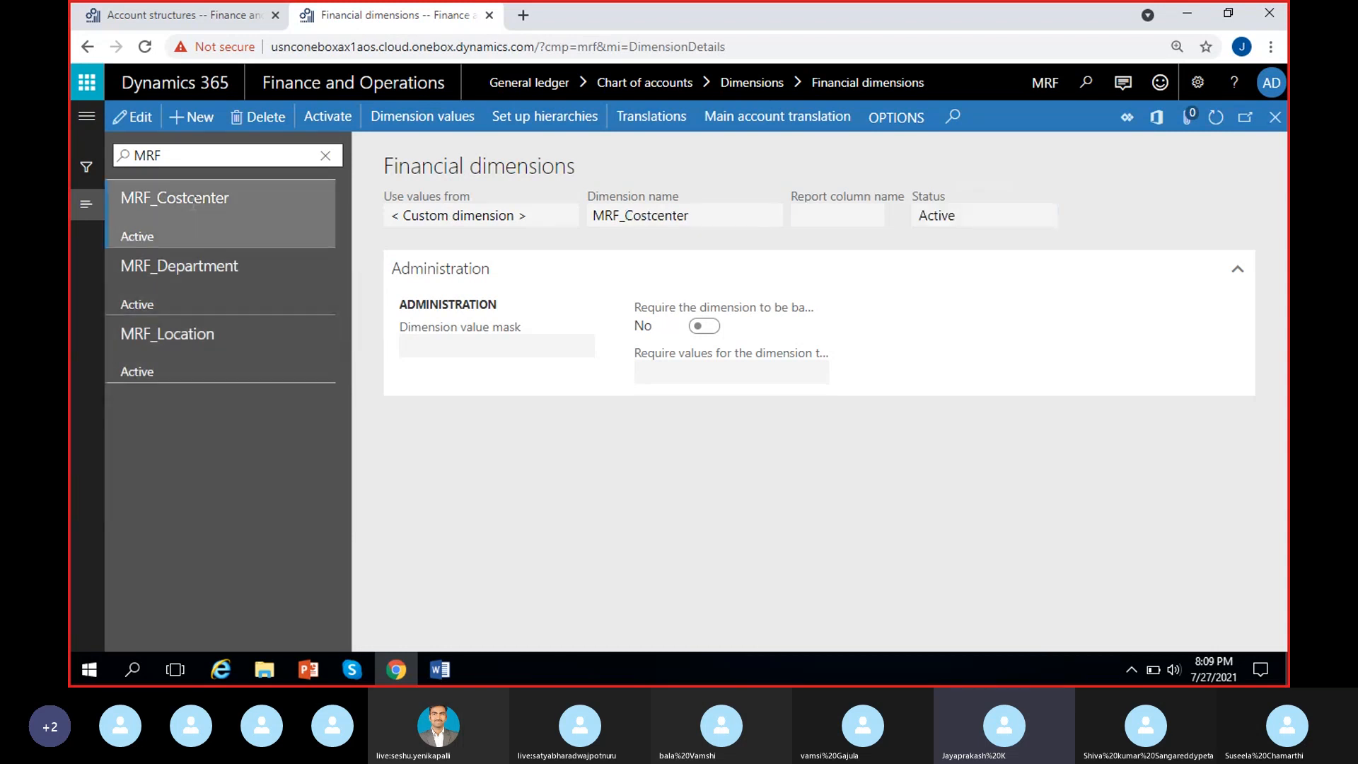
click(162, 26)
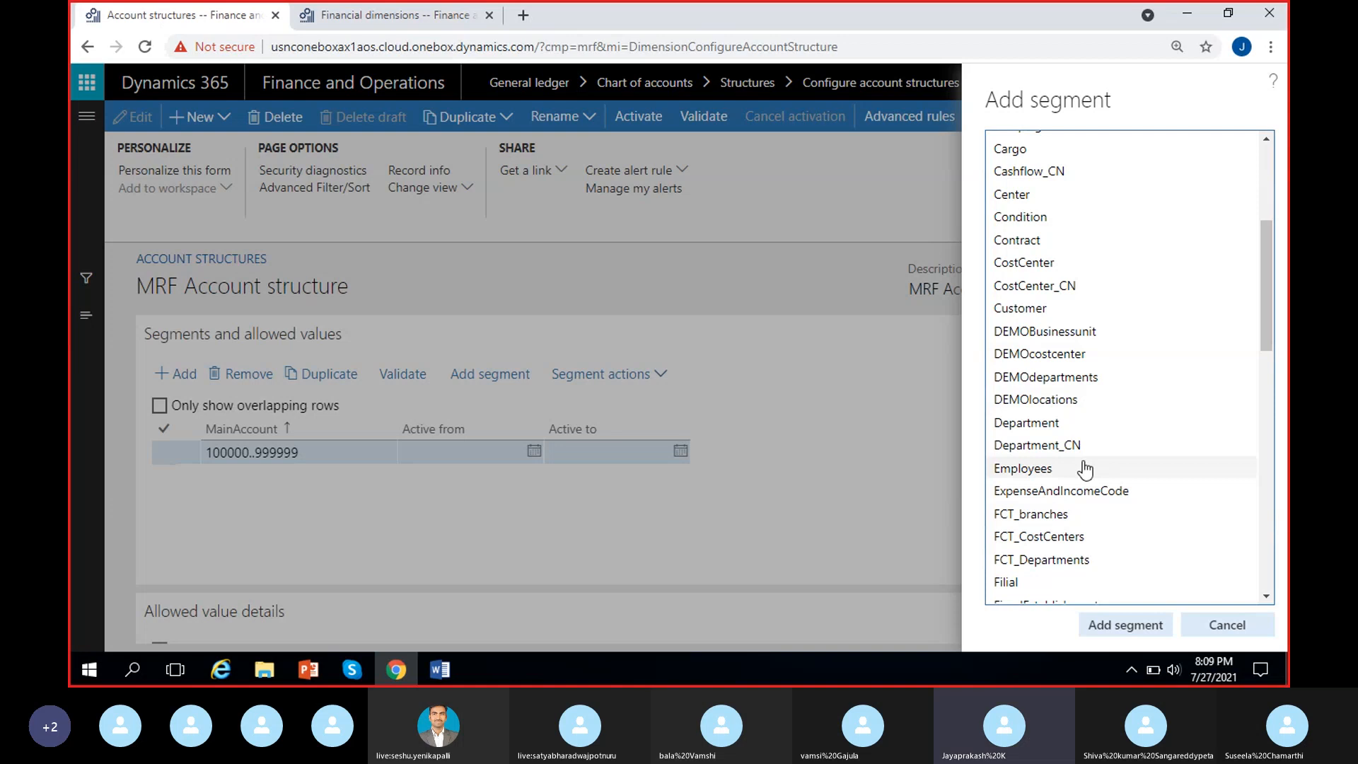
Add the MRF_Location dimension as a segment after MainAccount in the account structure
scroll(1085, 470, down, 3)
scroll(1082, 470, up, 4)
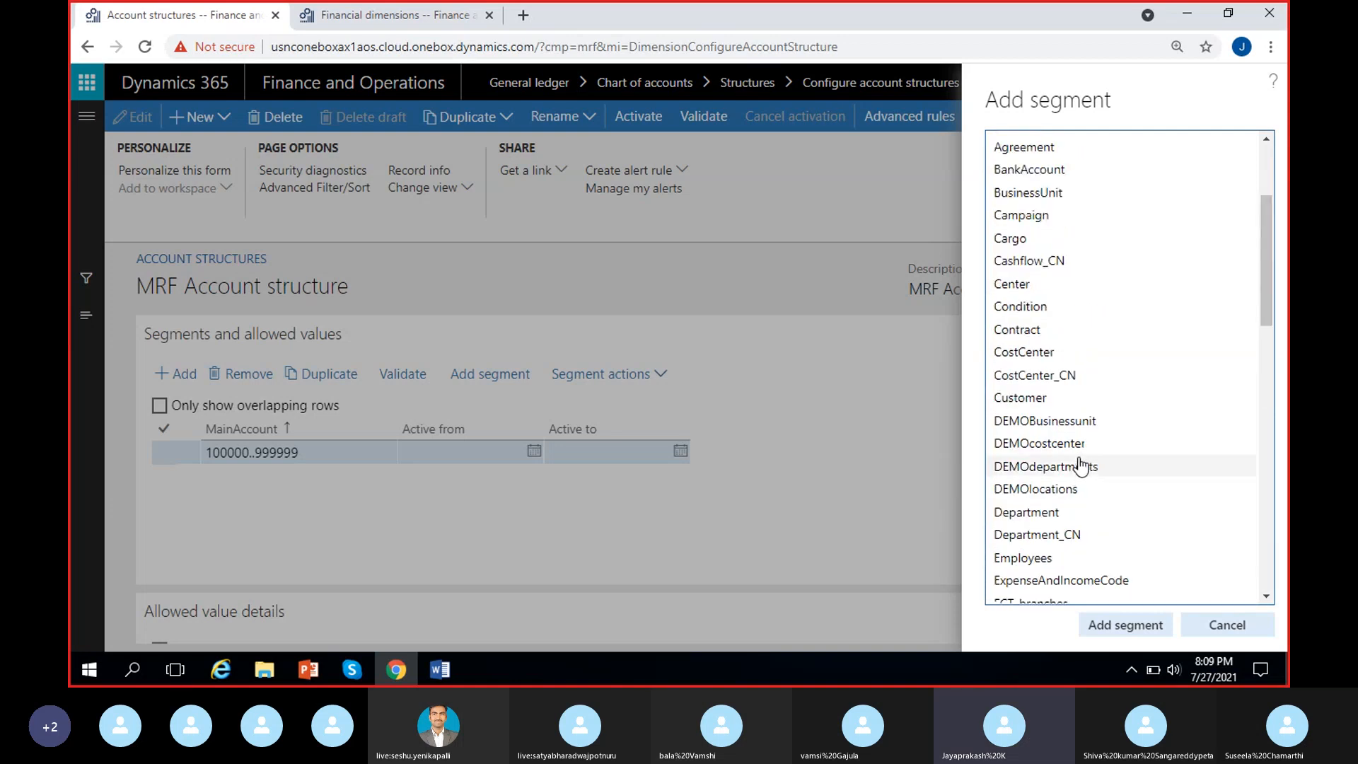
scroll(1080, 467, down, 8)
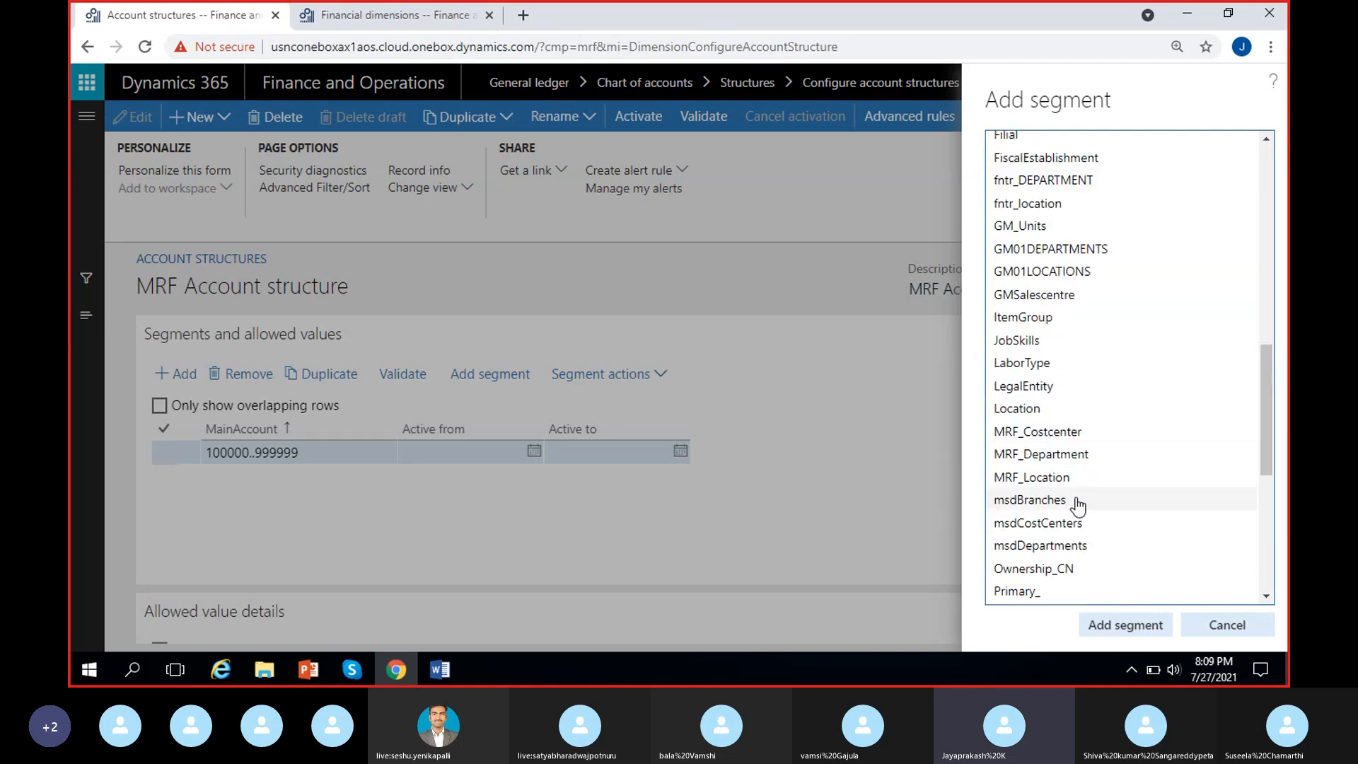
scroll(1061, 552, down, 3)
scroll(1068, 538, up, 1)
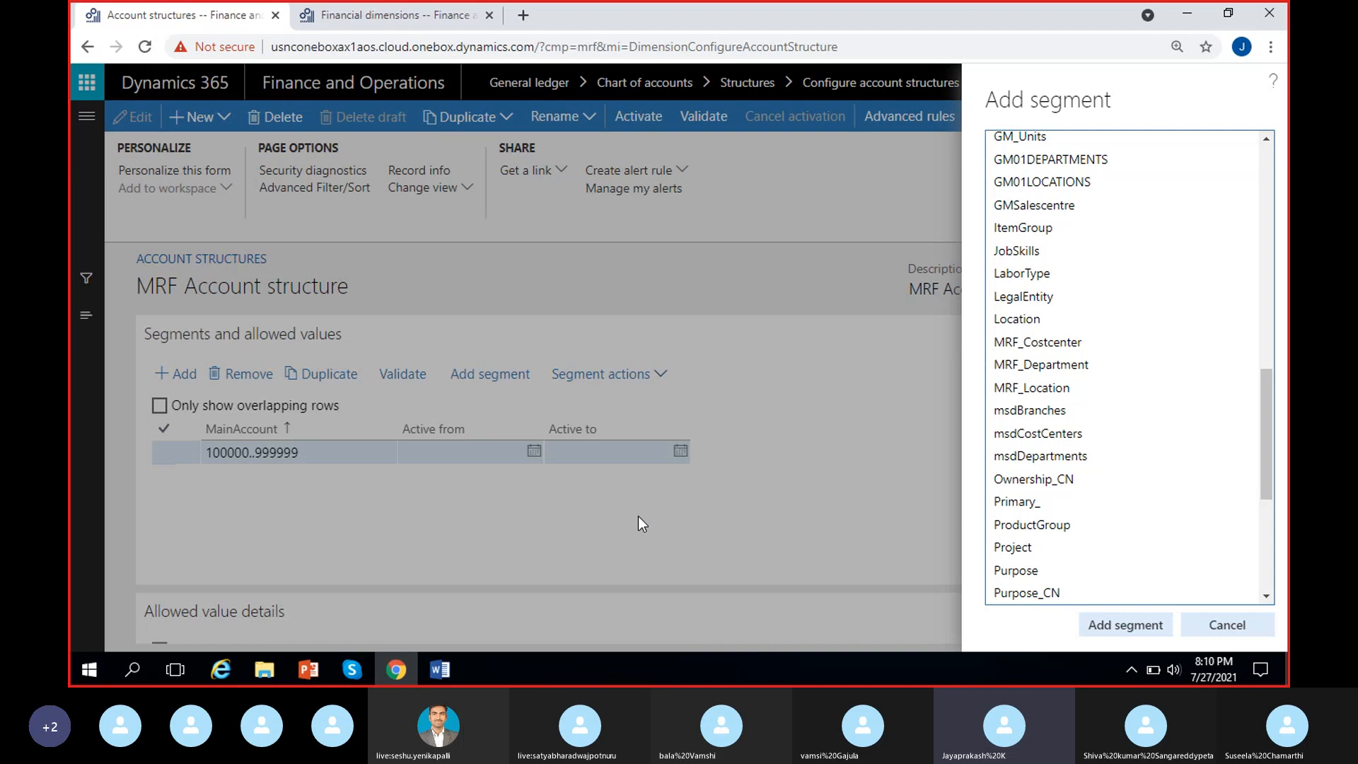
click(1047, 398)
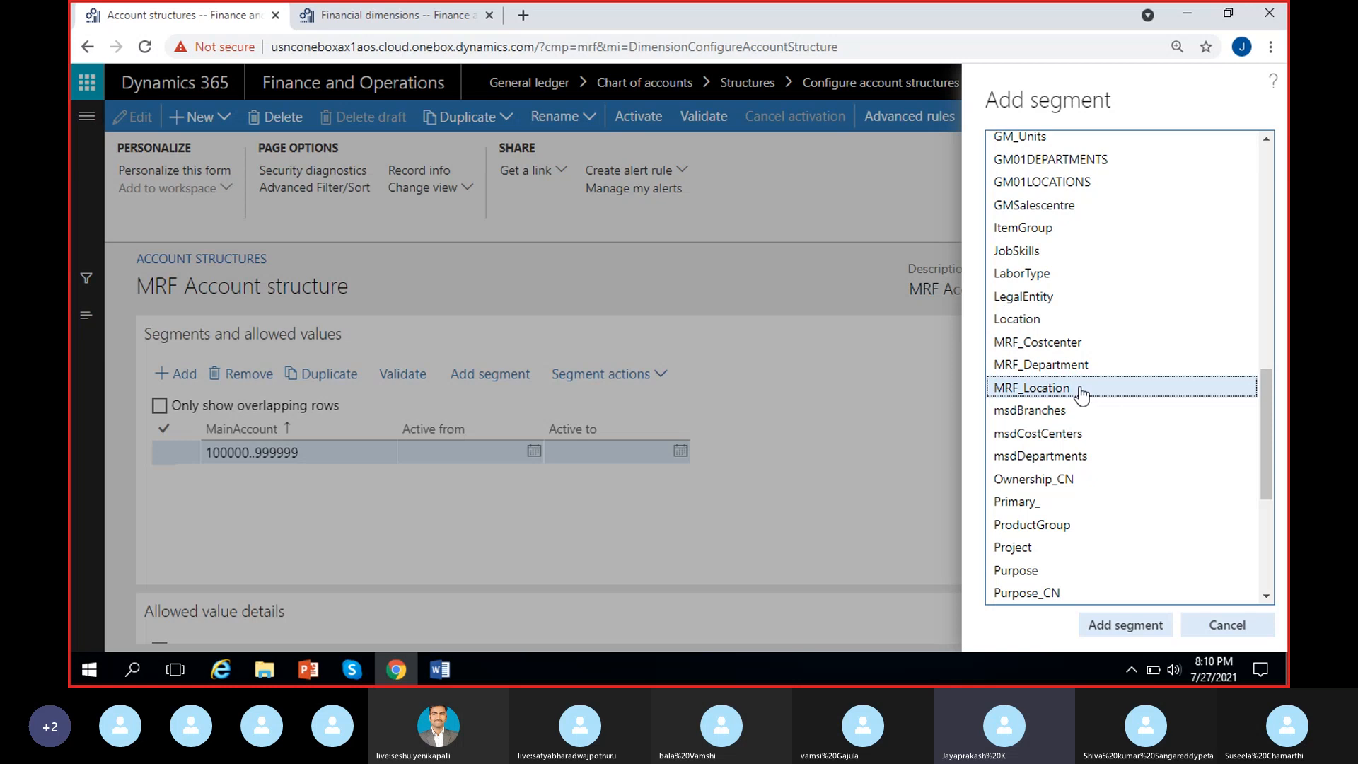
click(1104, 629)
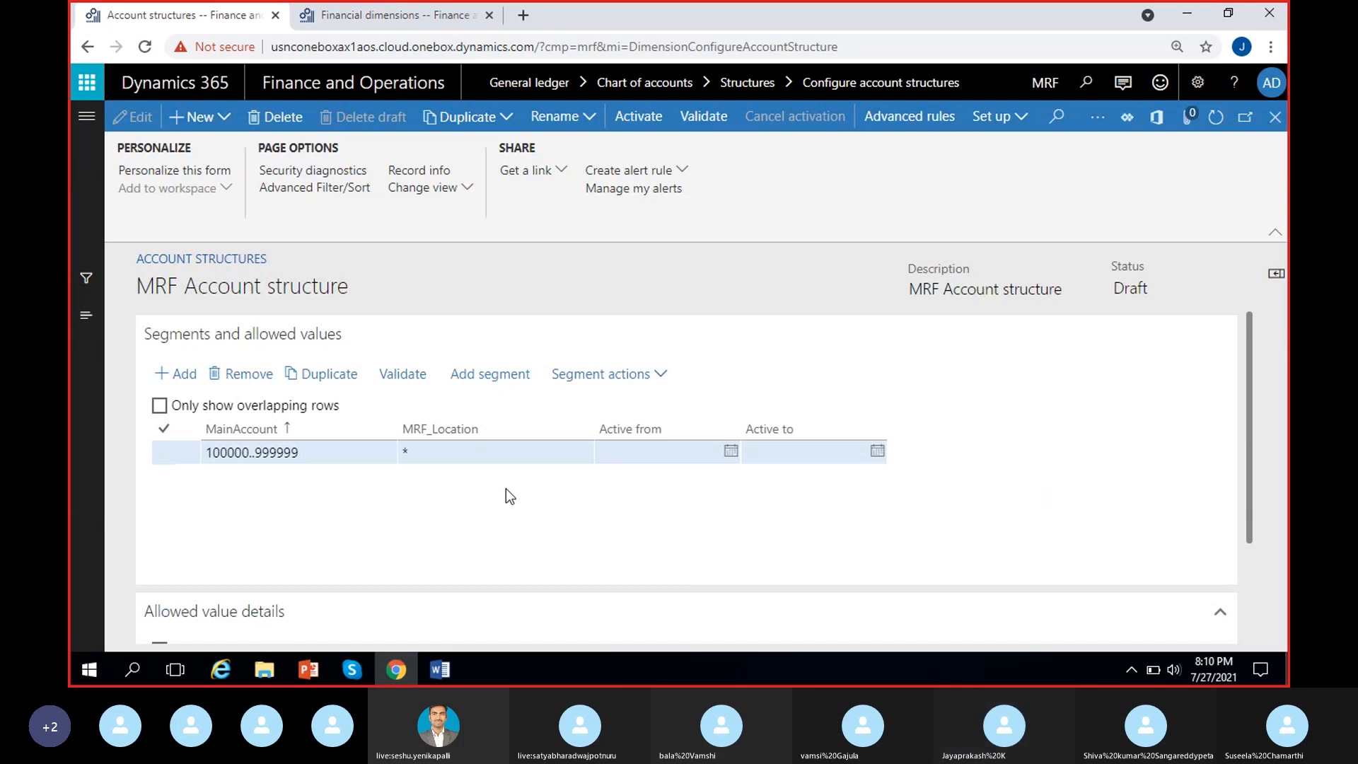
click(461, 459)
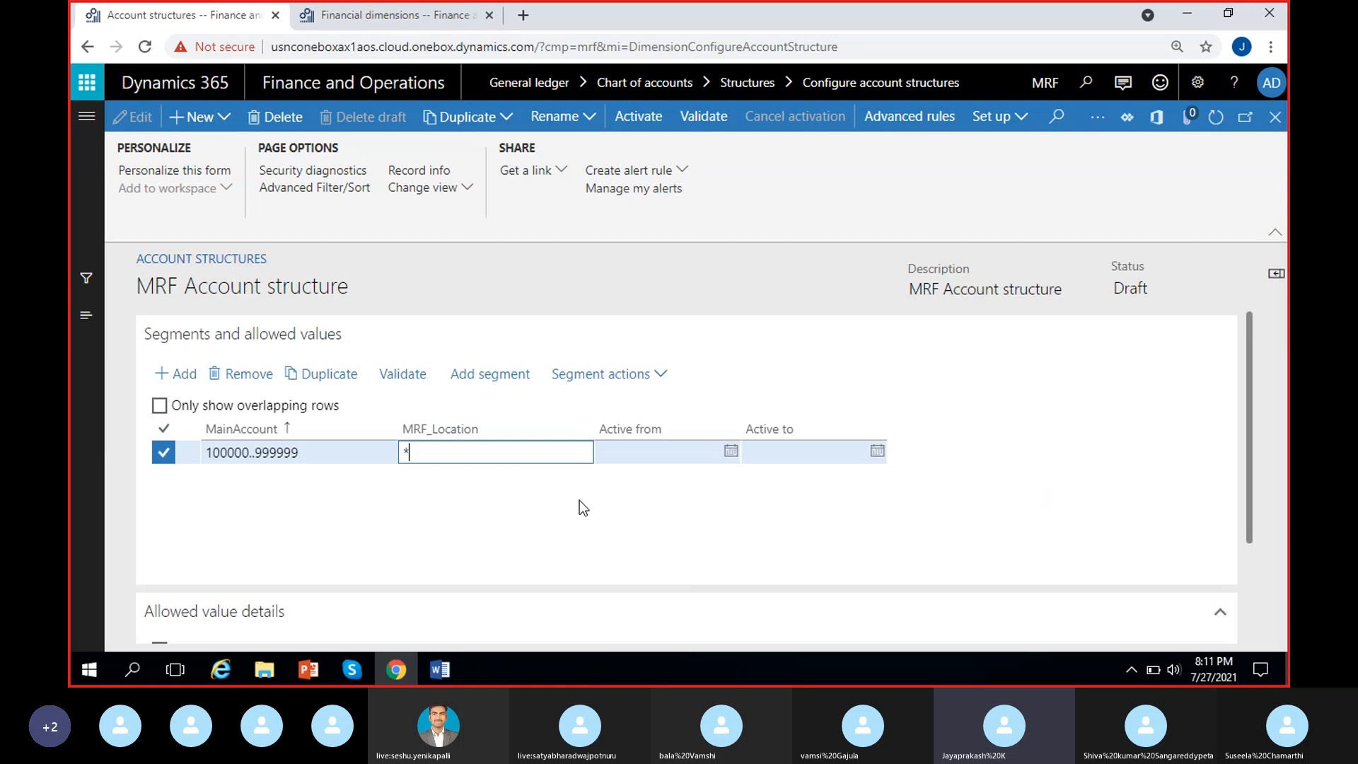
Add the MRF_Department dimension as the segment following MRF_Location
click(498, 380)
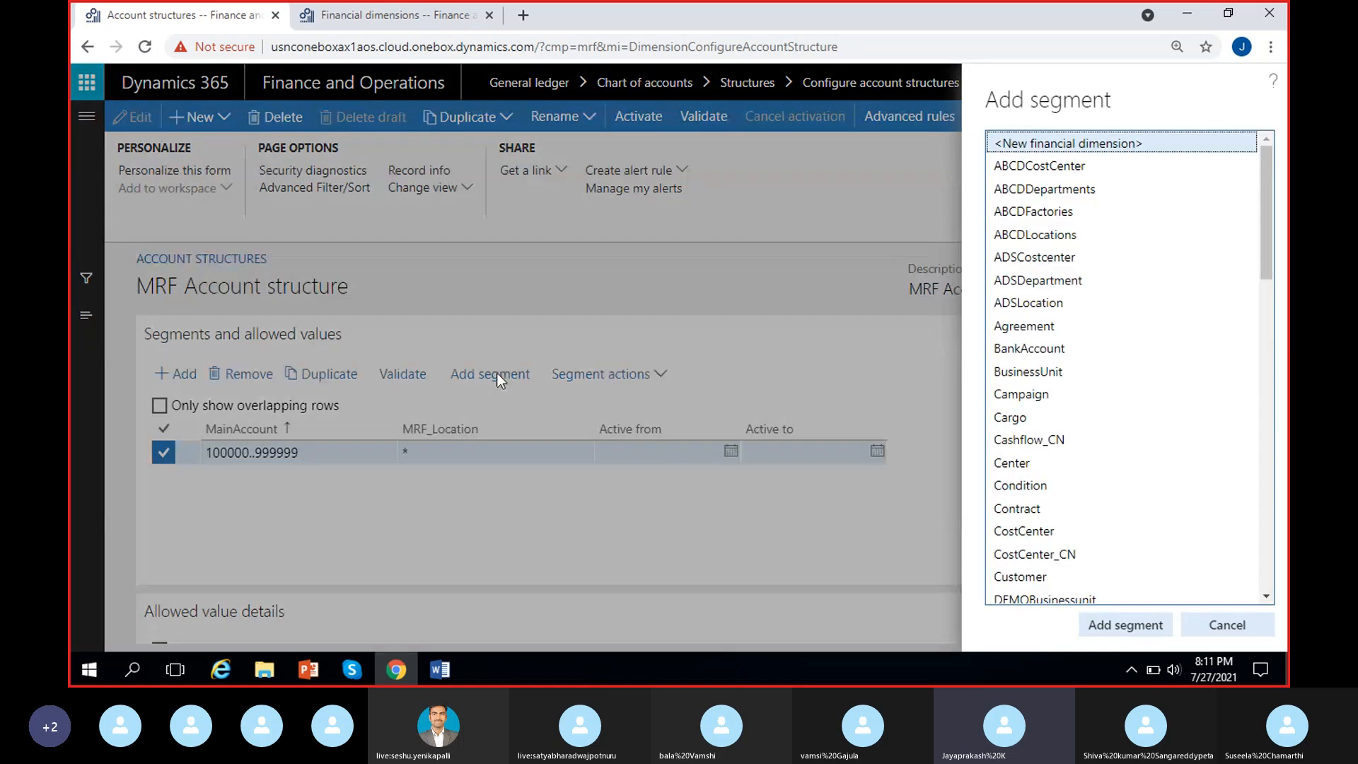
scroll(1085, 448, down, 5)
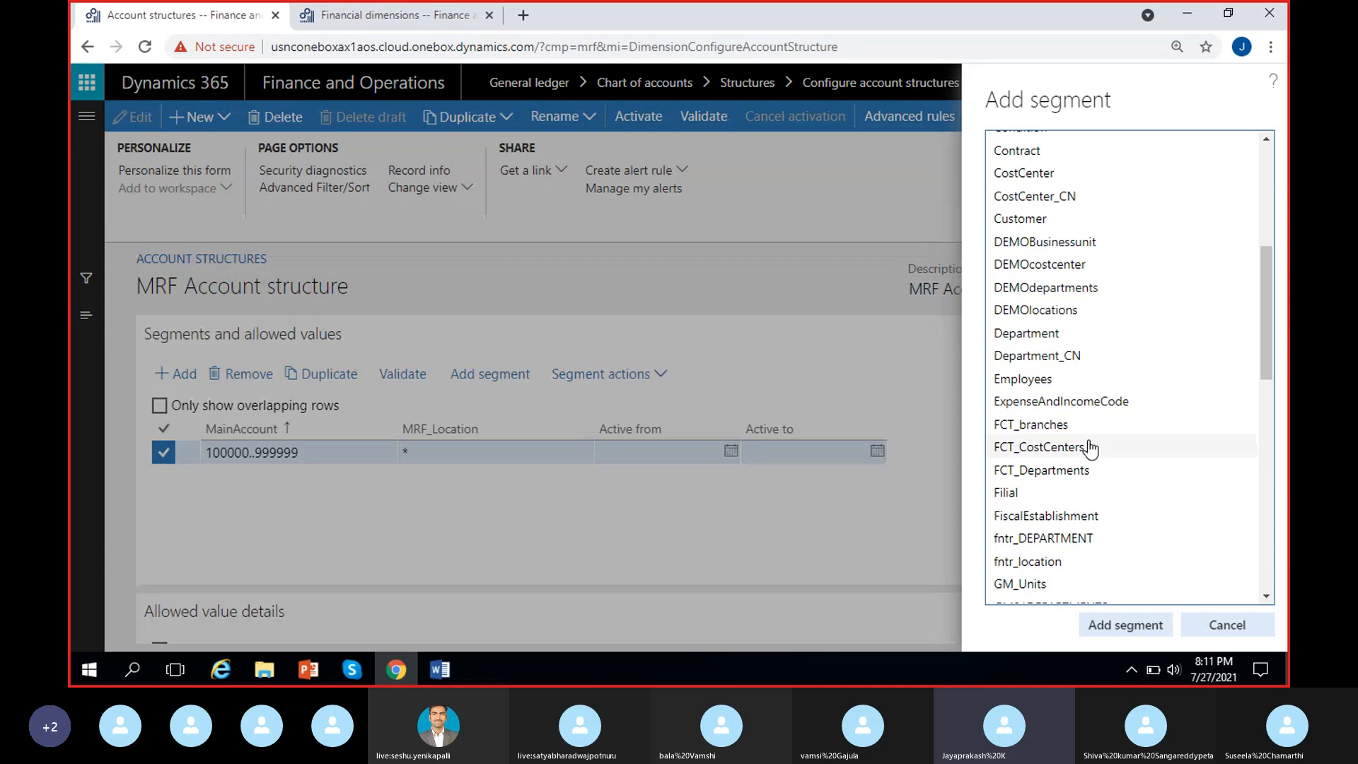
scroll(1089, 447, down, 3)
scroll(1078, 456, down, 2)
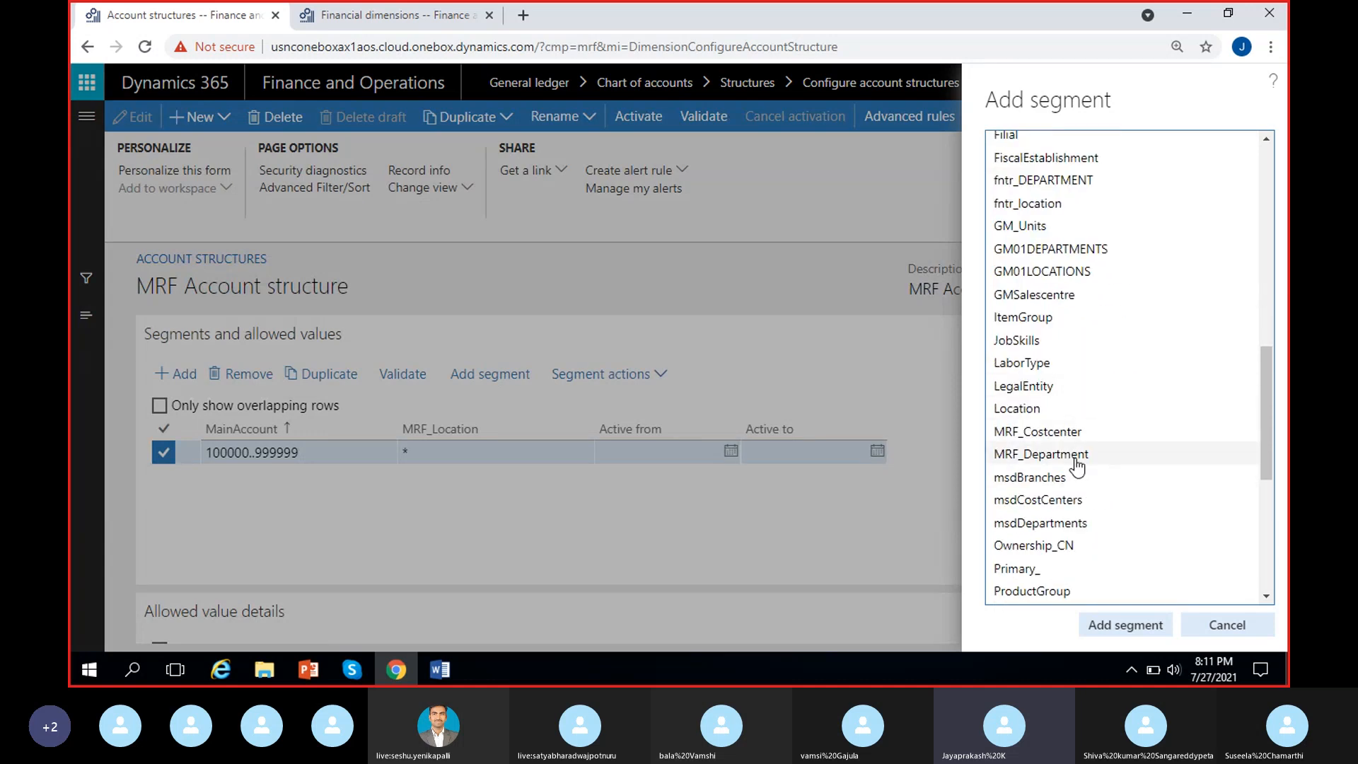
click(1086, 464)
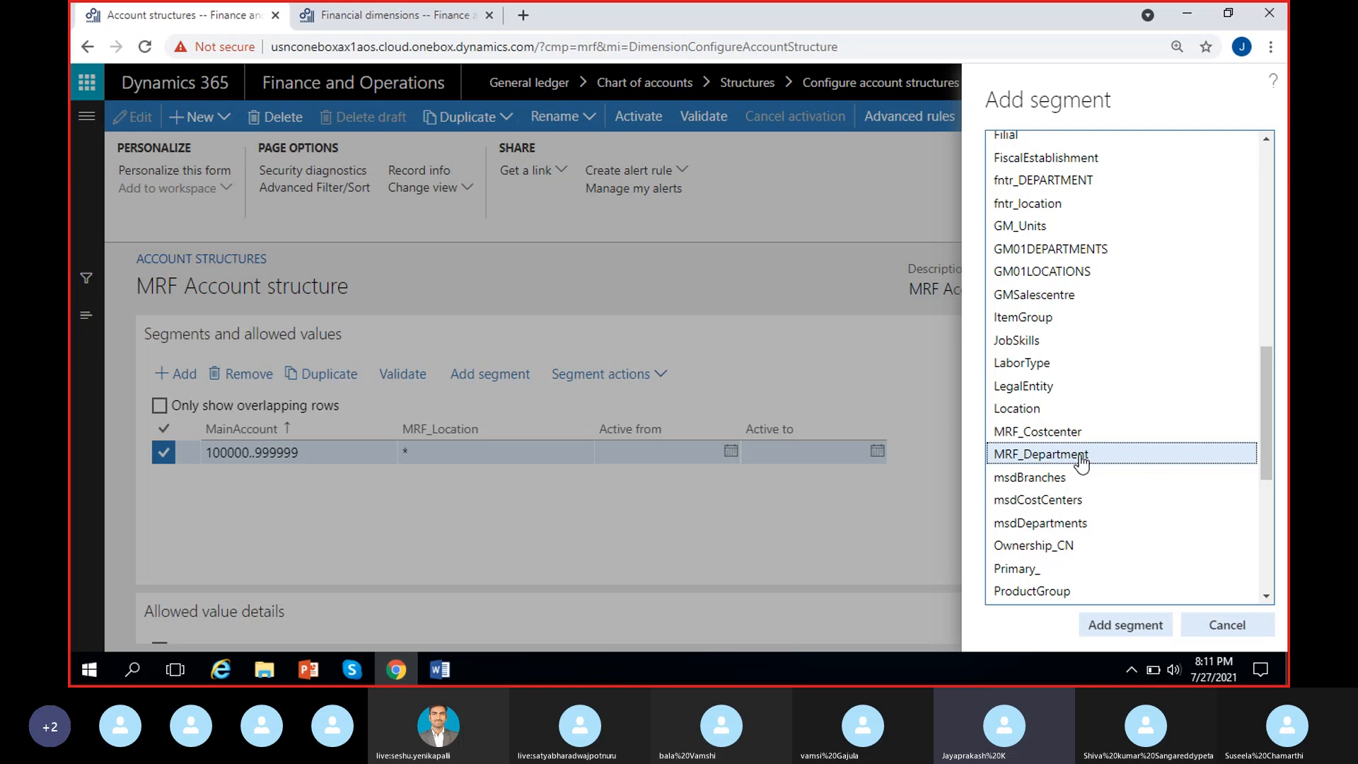
click(1123, 626)
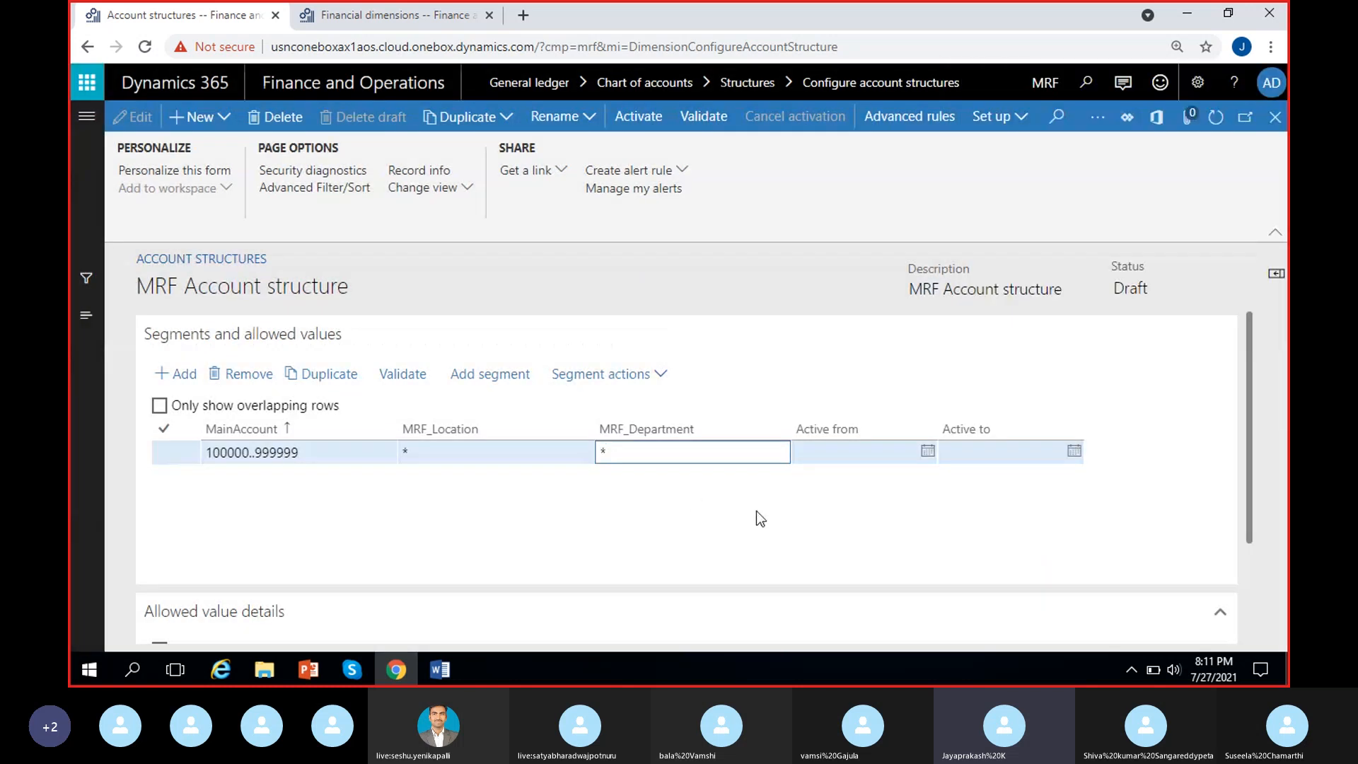
click(755, 501)
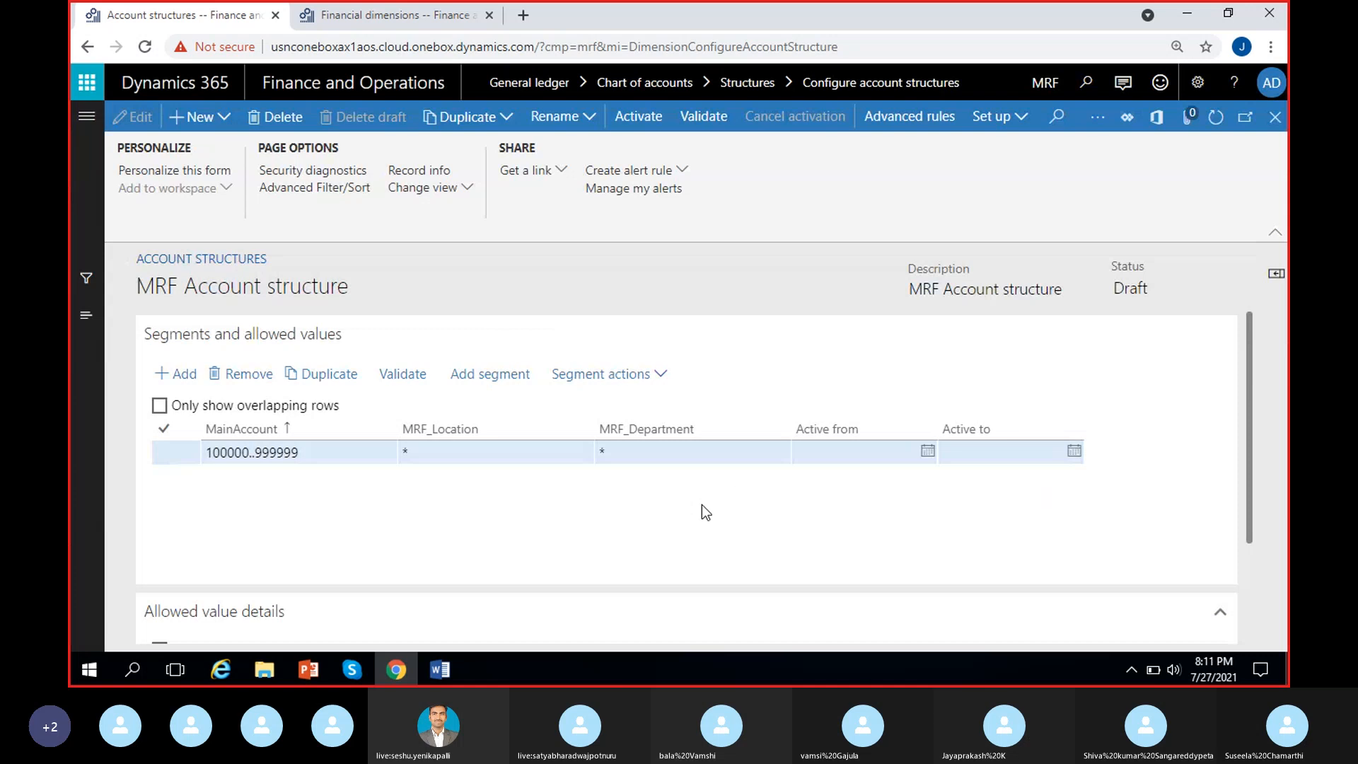
Add the MRF_Costcenter dimension as the segment following MRF_Department and review the row's MRF_Location and MainAccount values
click(491, 375)
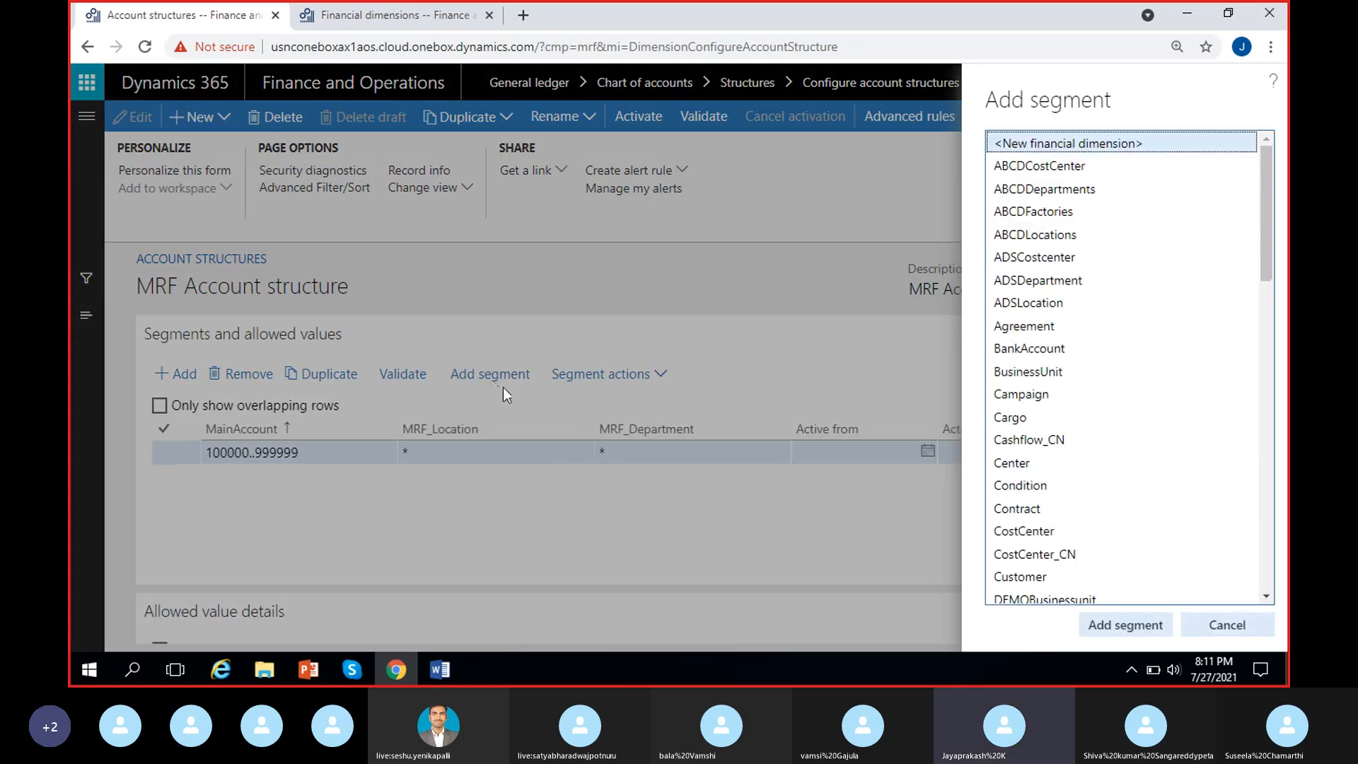
scroll(1093, 431, down, 4)
scroll(1093, 431, down, 6)
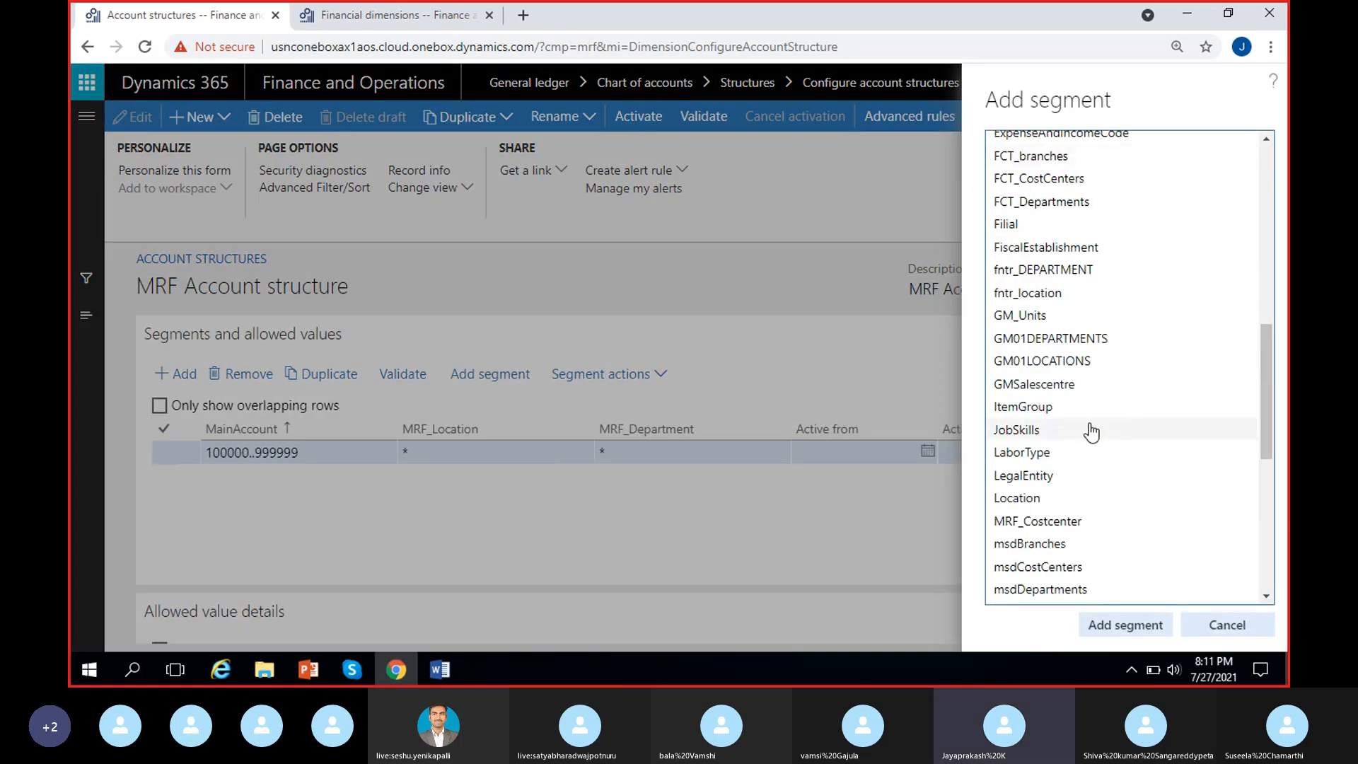
click(1091, 432)
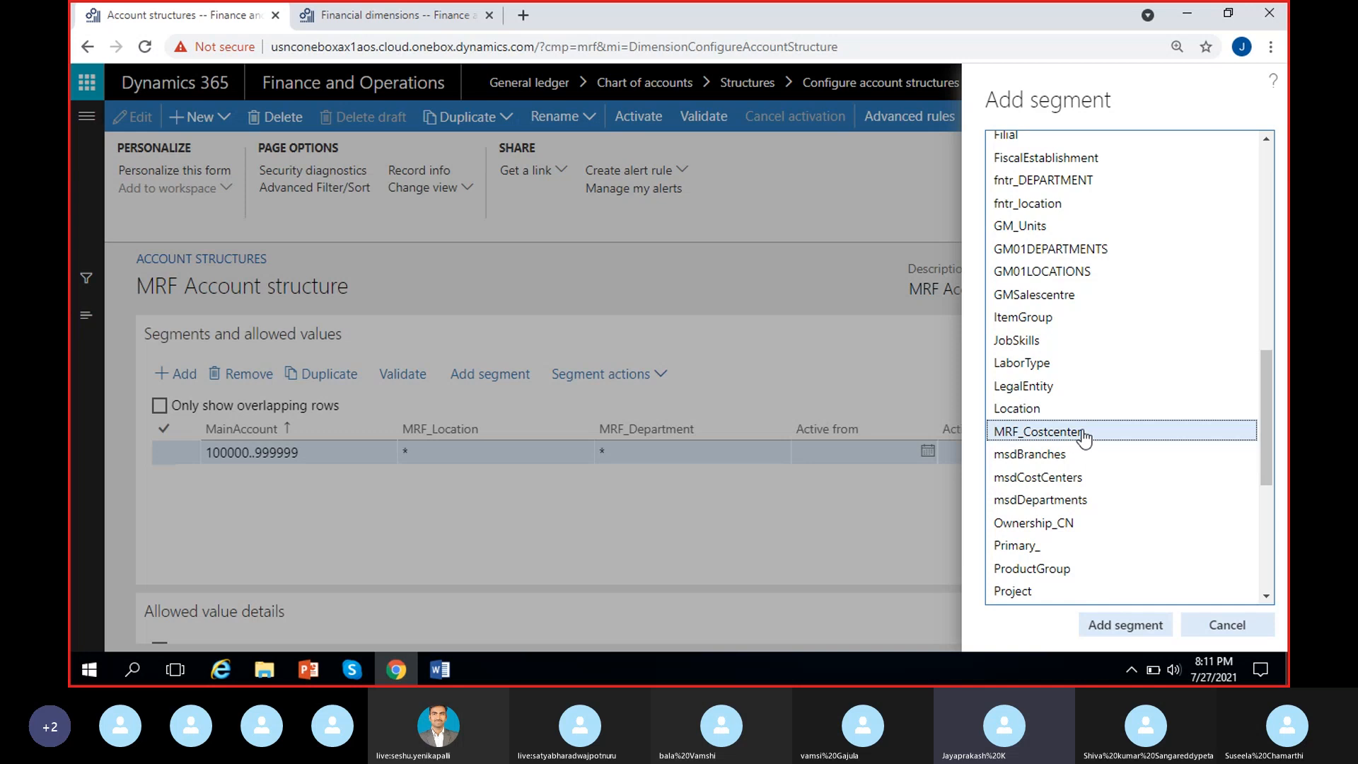
click(1126, 625)
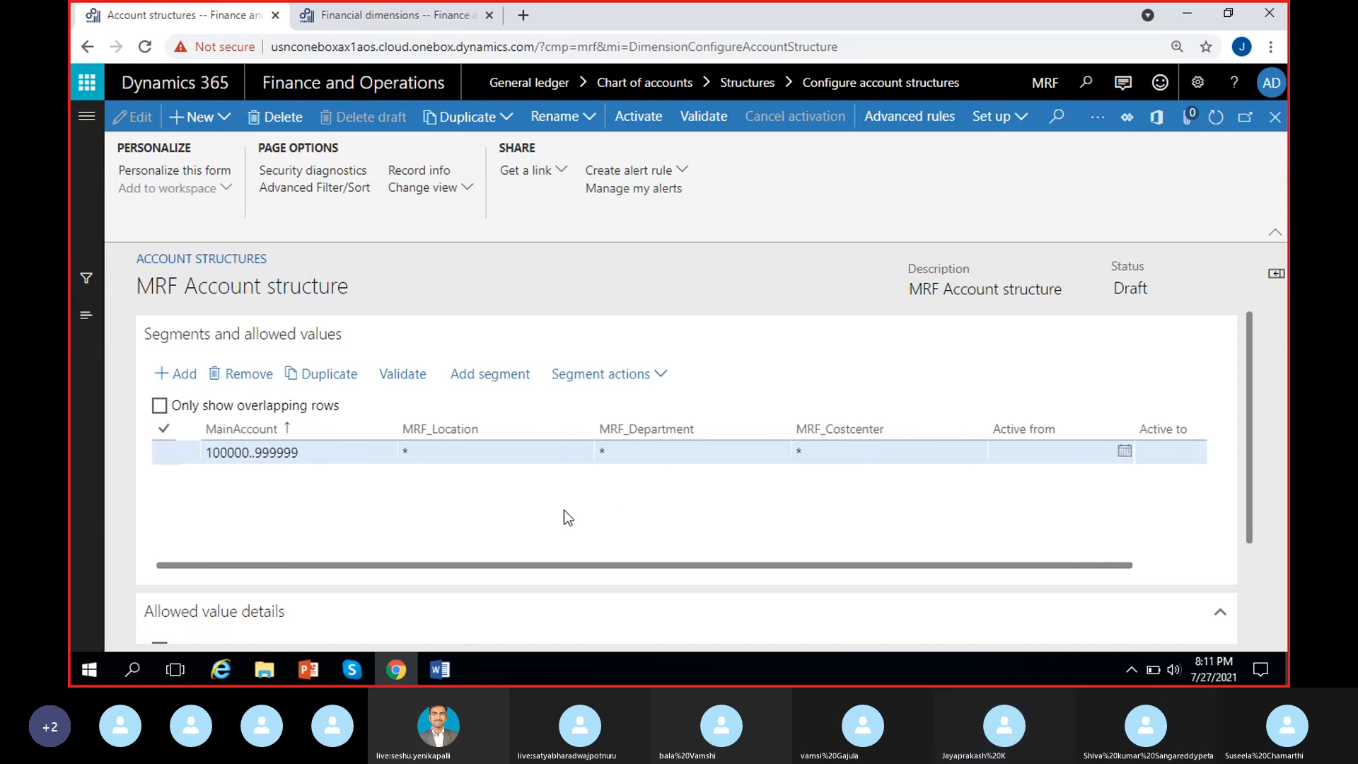
click(422, 453)
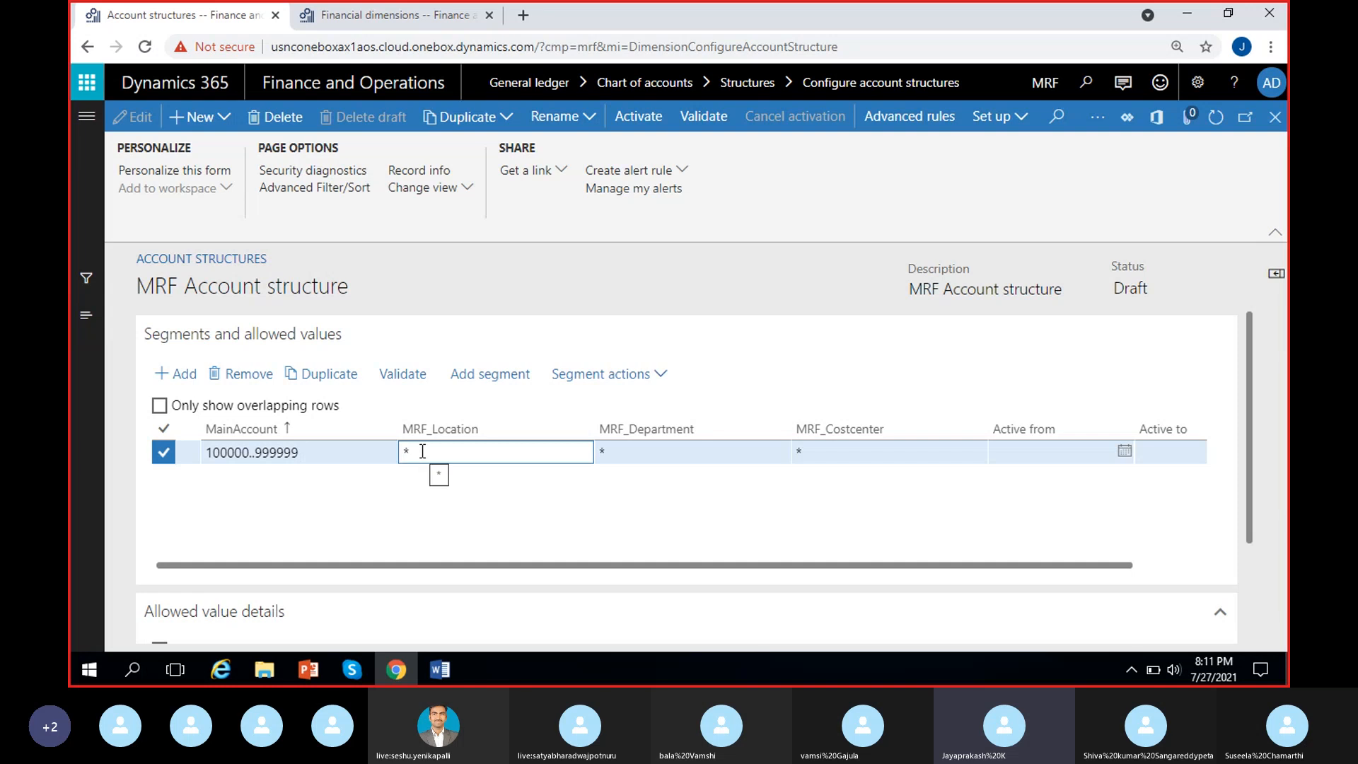
click(320, 453)
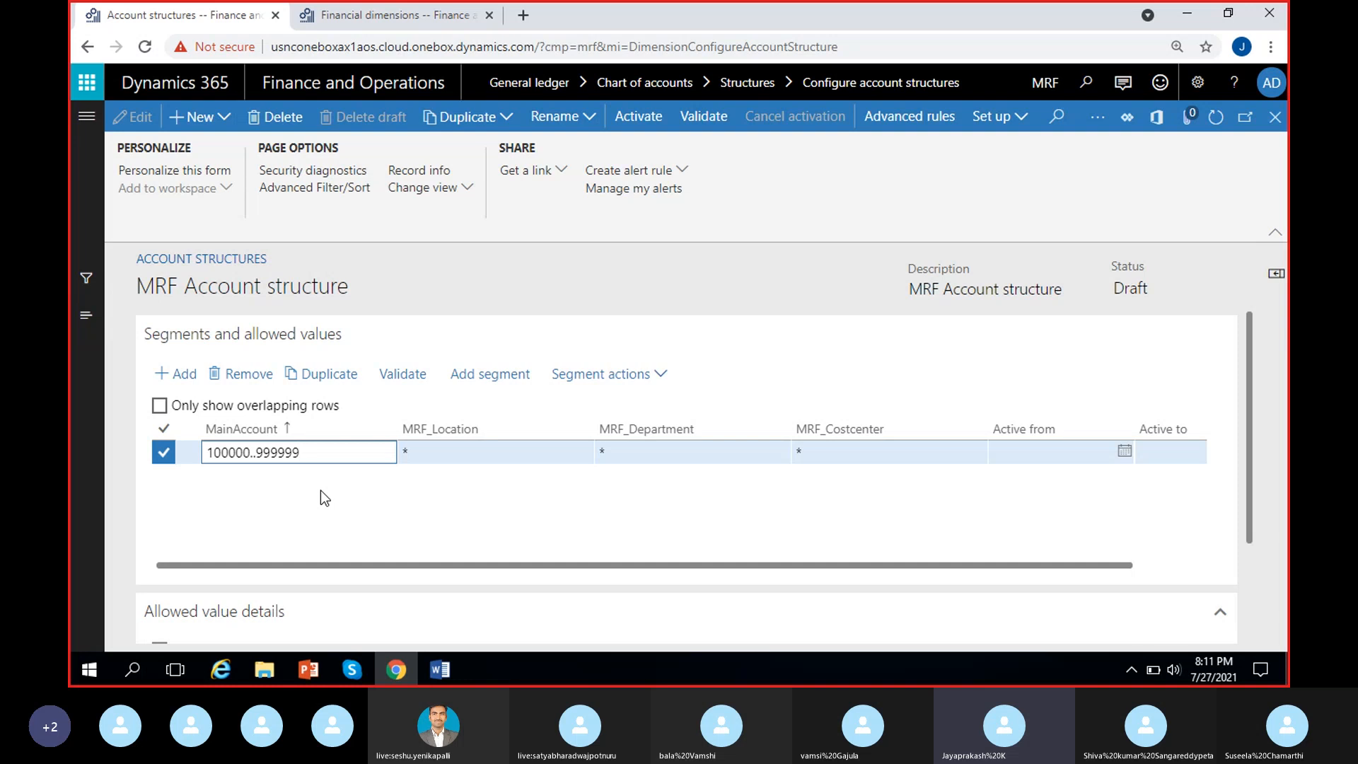
Review the allowed values of the MainAccount, MRF_Location, MRF_Department and MRF_Costcenter segments in the account structure row
click(418, 453)
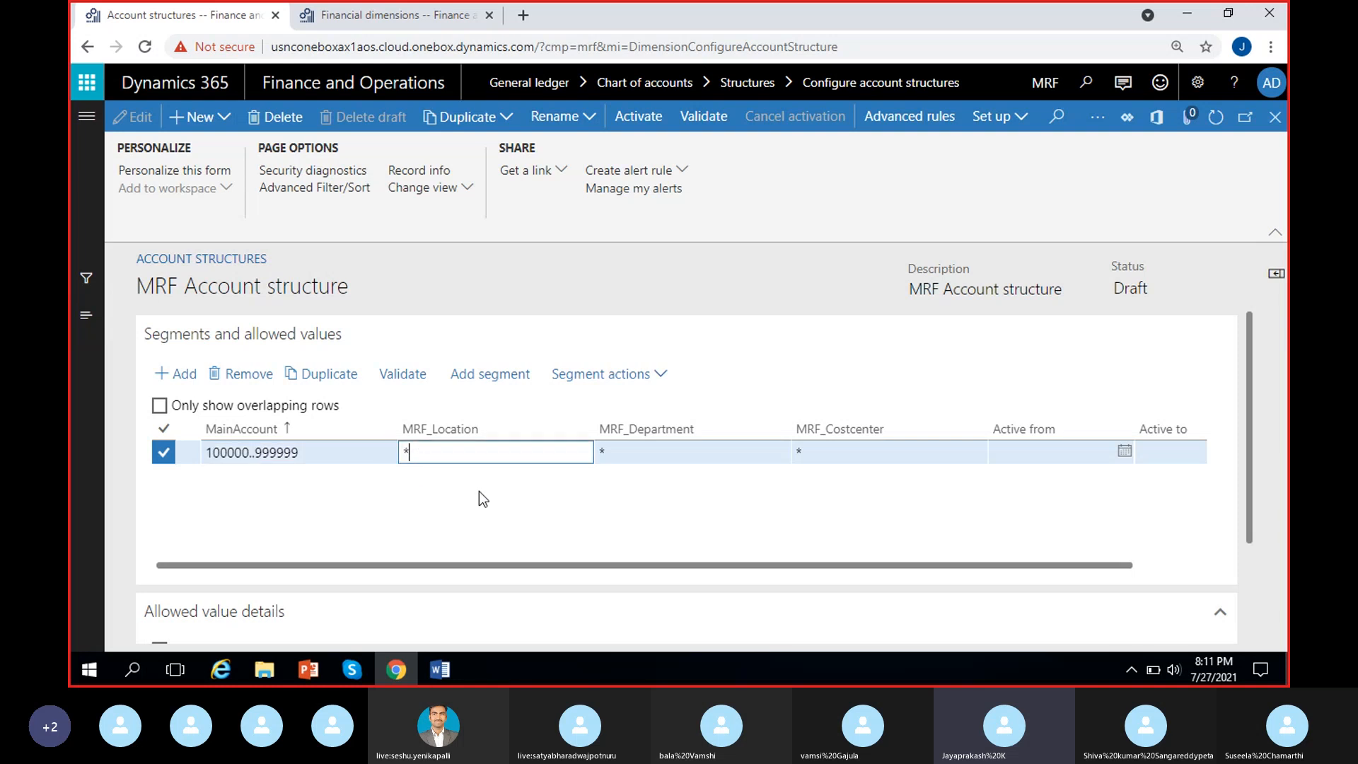
click(628, 450)
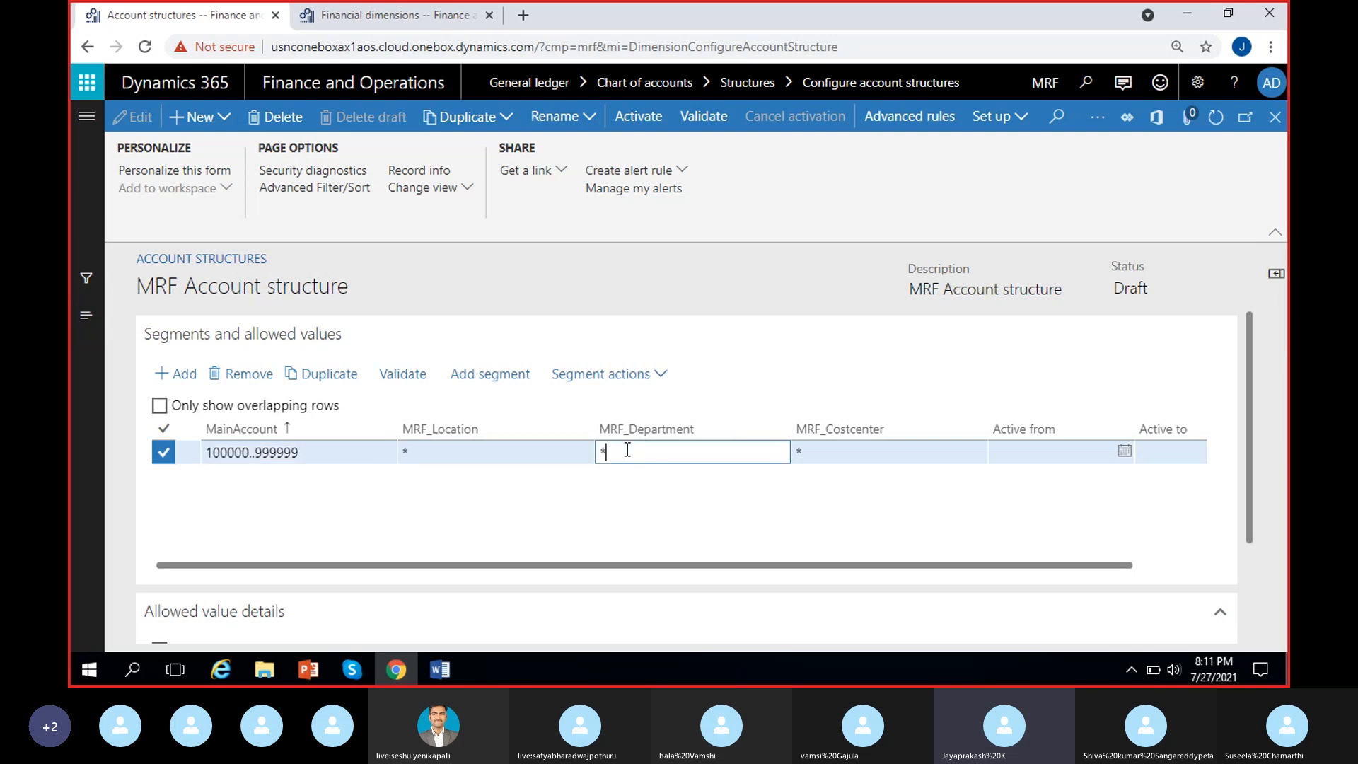
key(Tab)
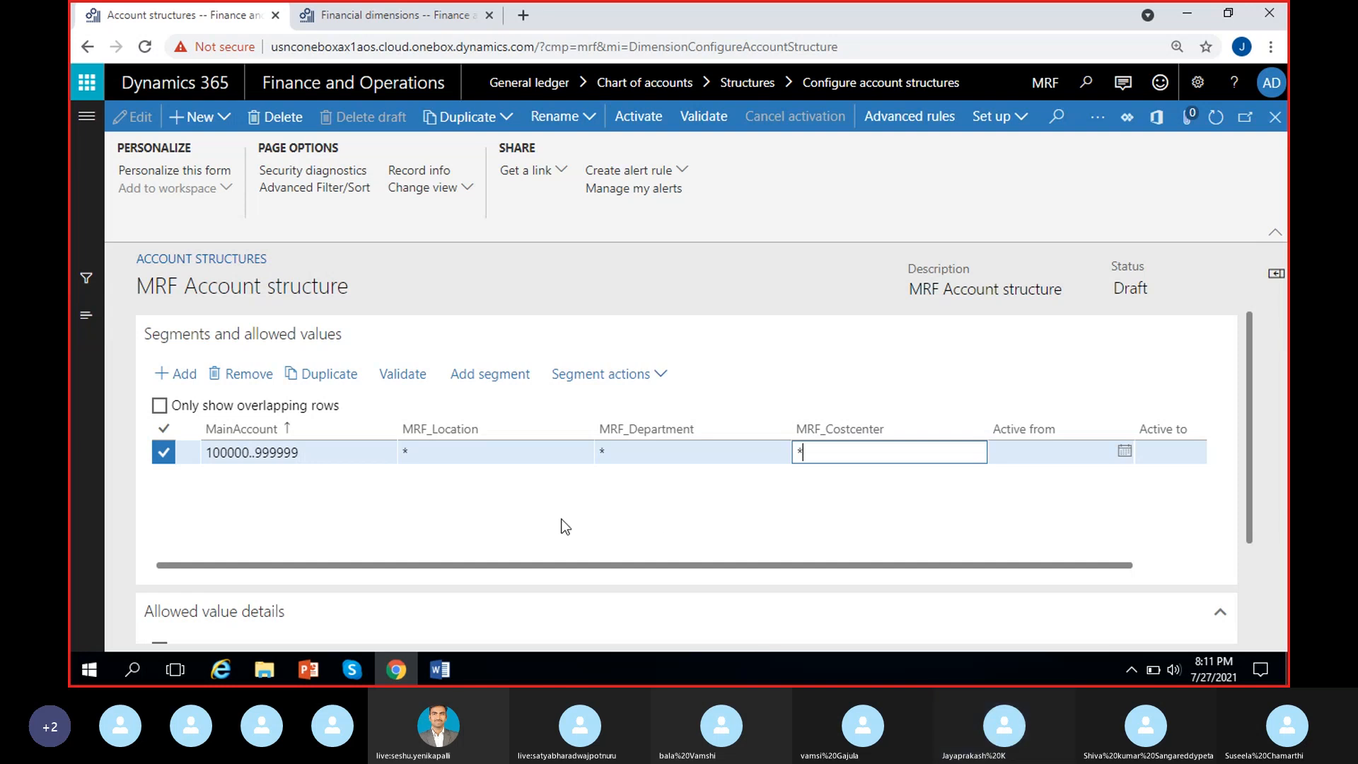
click(302, 457)
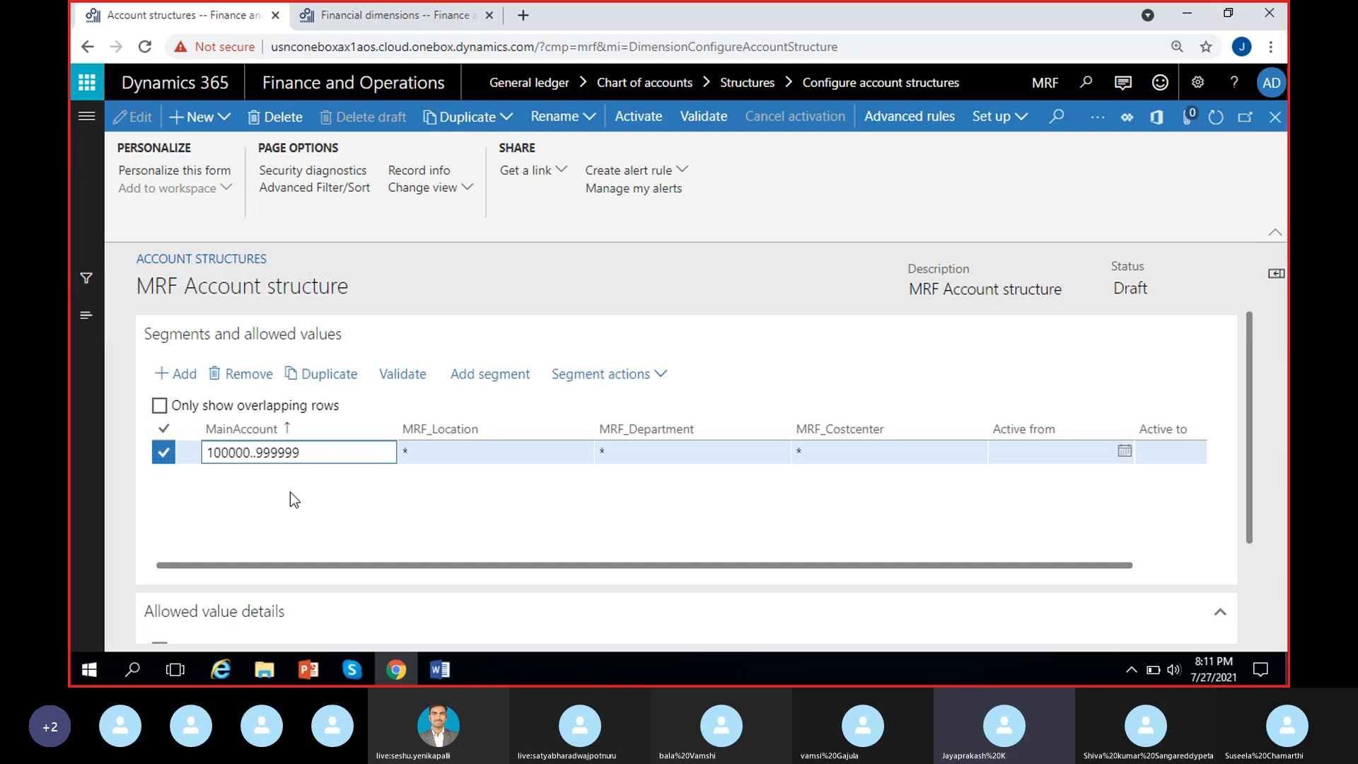
click(446, 458)
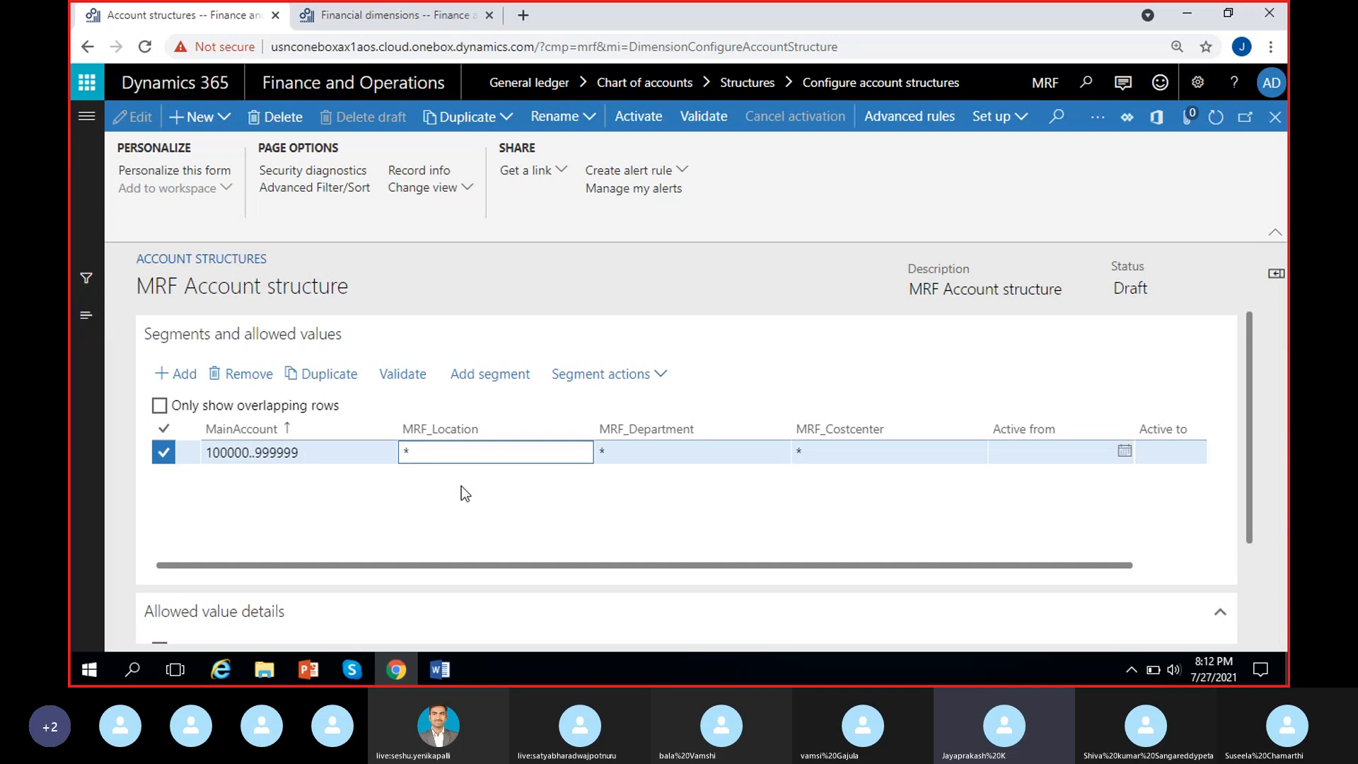
Check the dimension values defined for MRF_Location against its segment in the row and return to the account structure
click(428, 15)
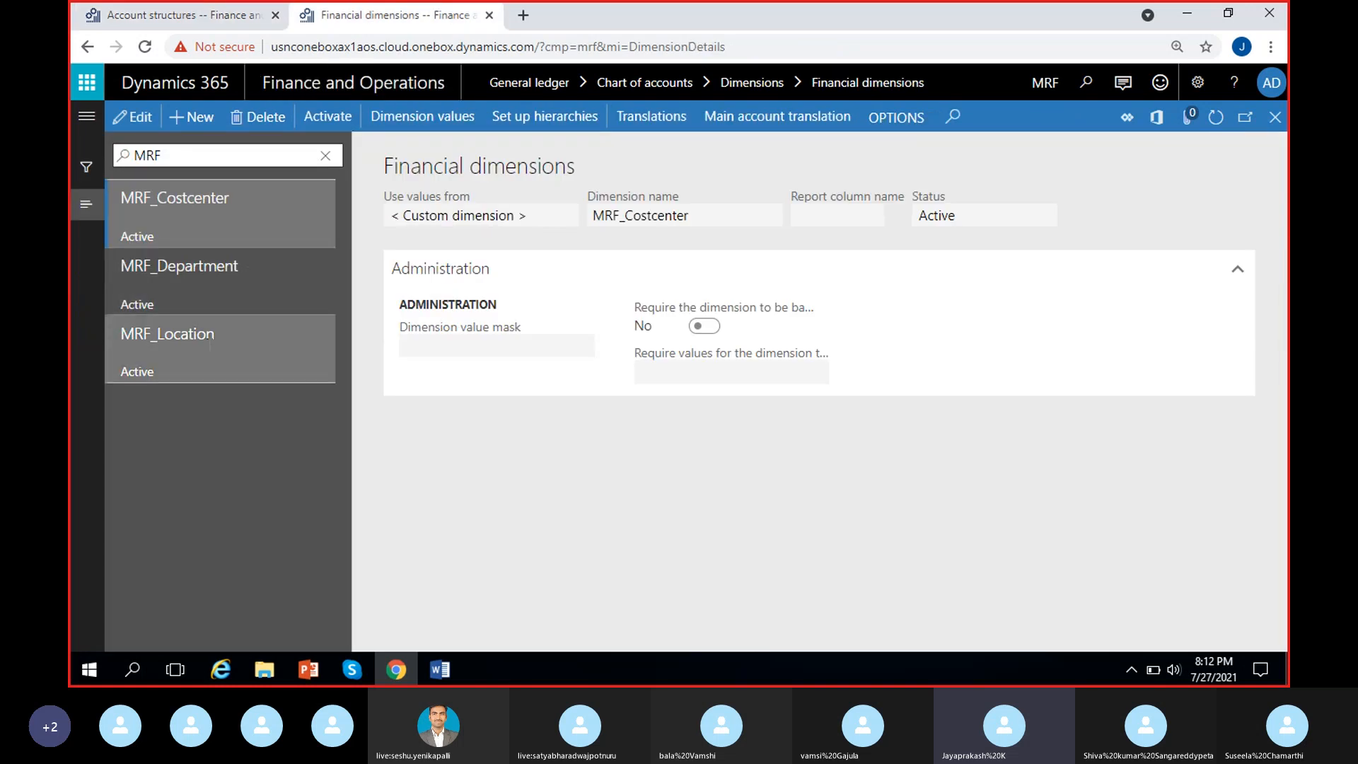
click(210, 343)
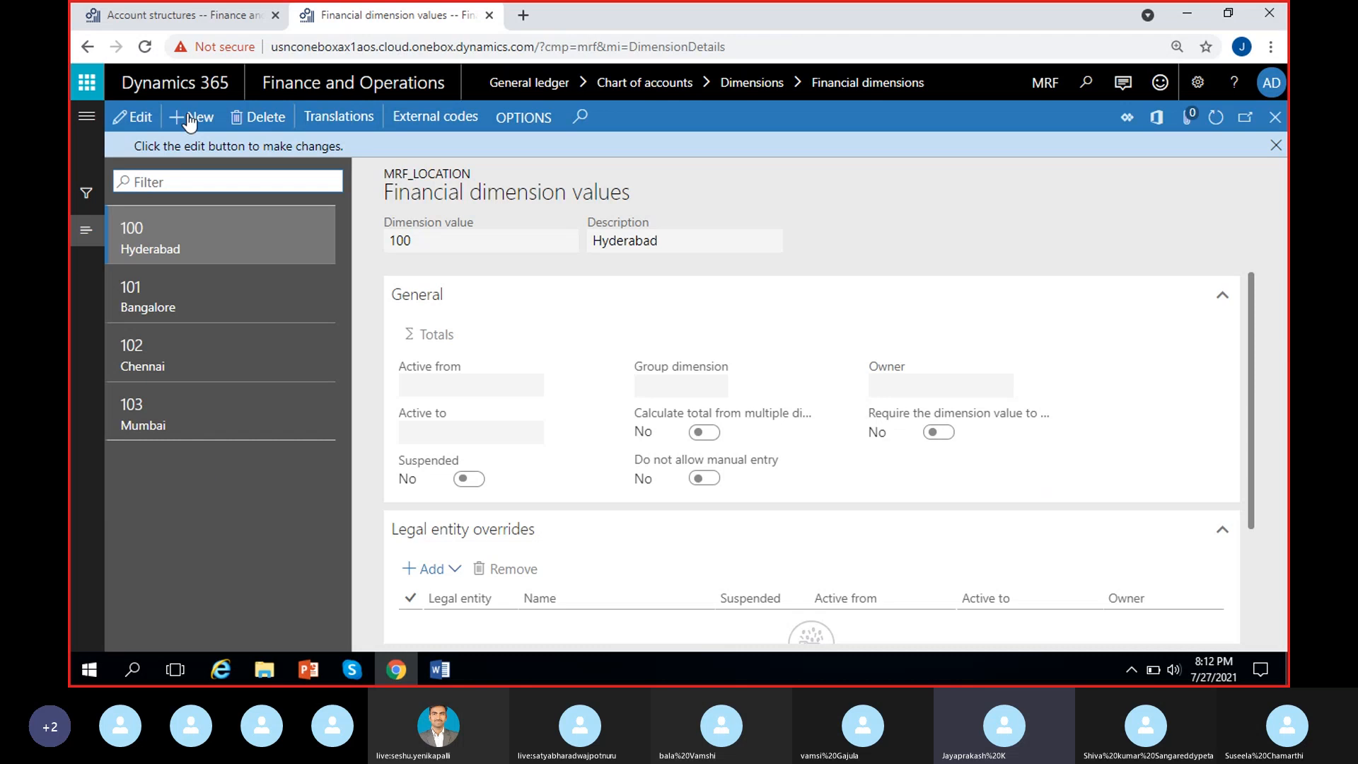
click(197, 23)
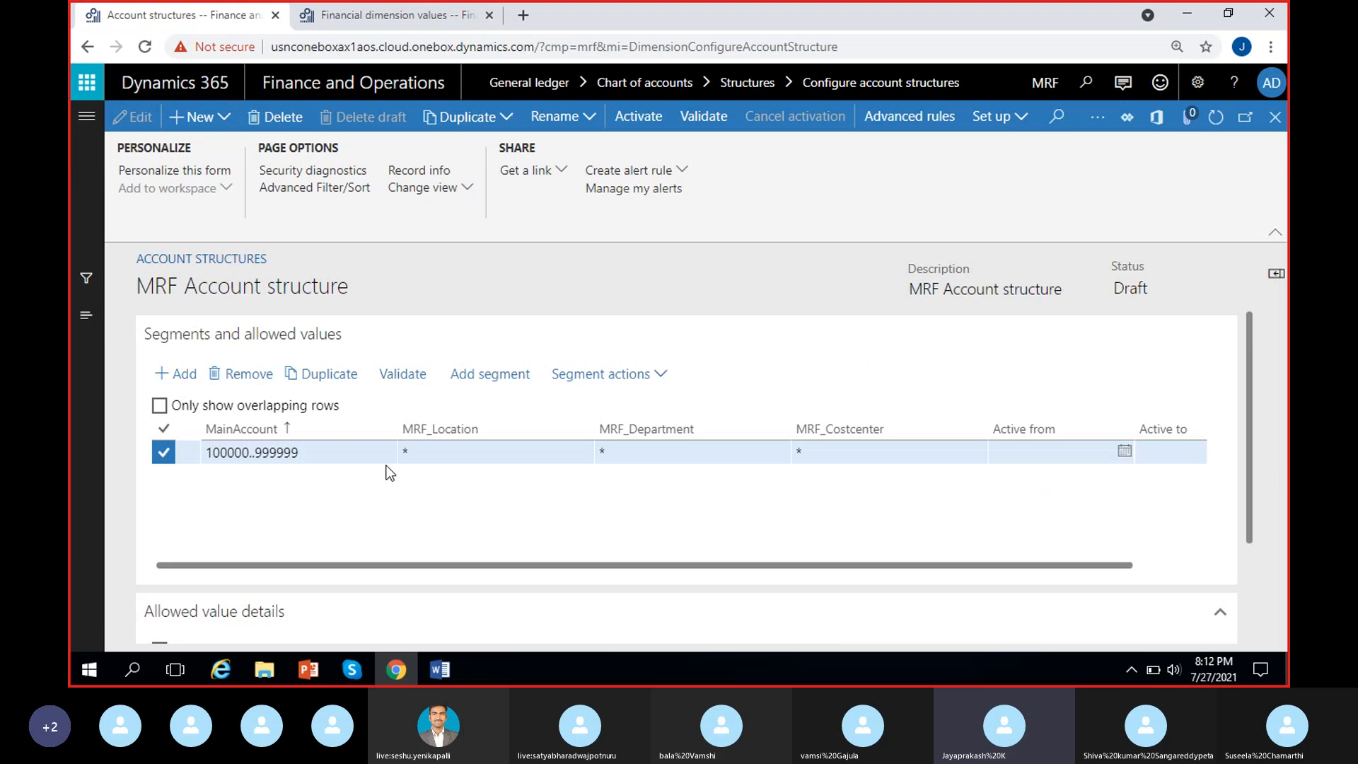
click(435, 450)
click(372, 11)
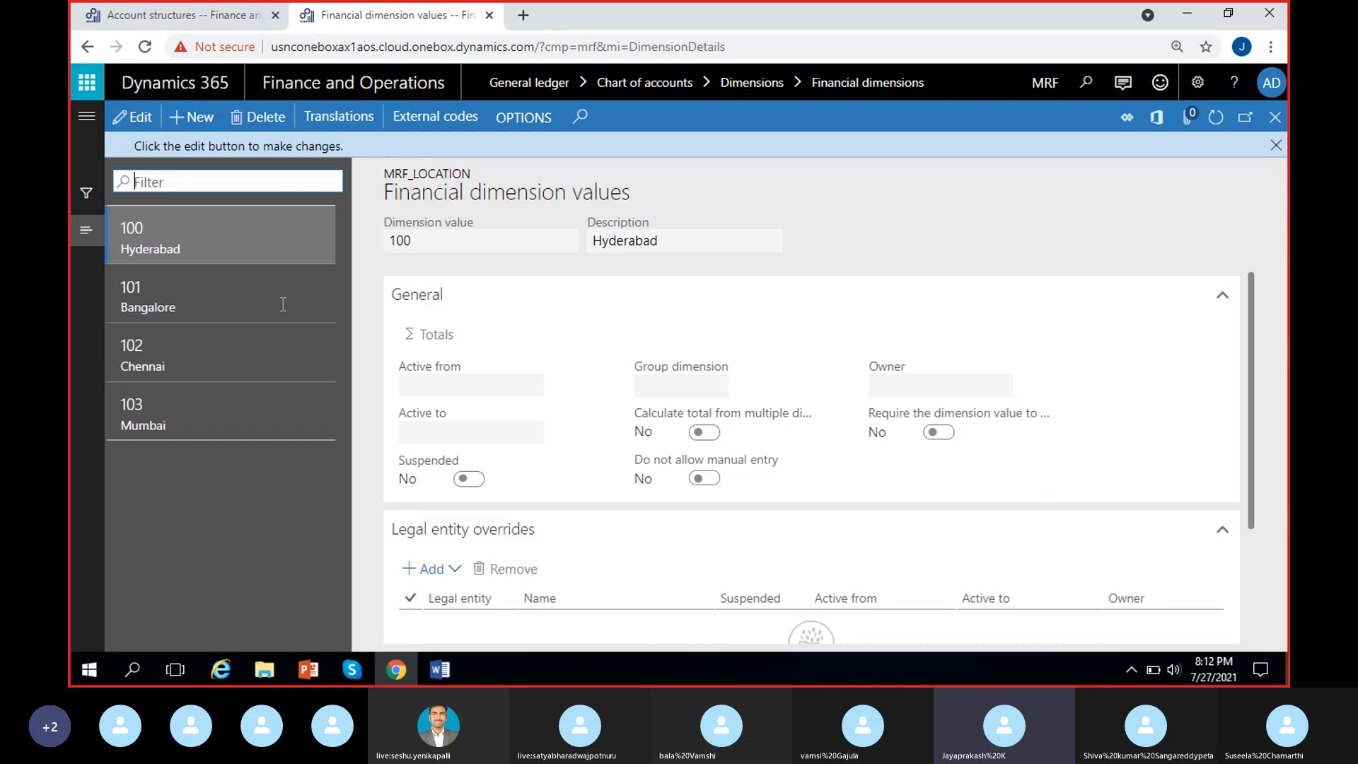
click(232, 22)
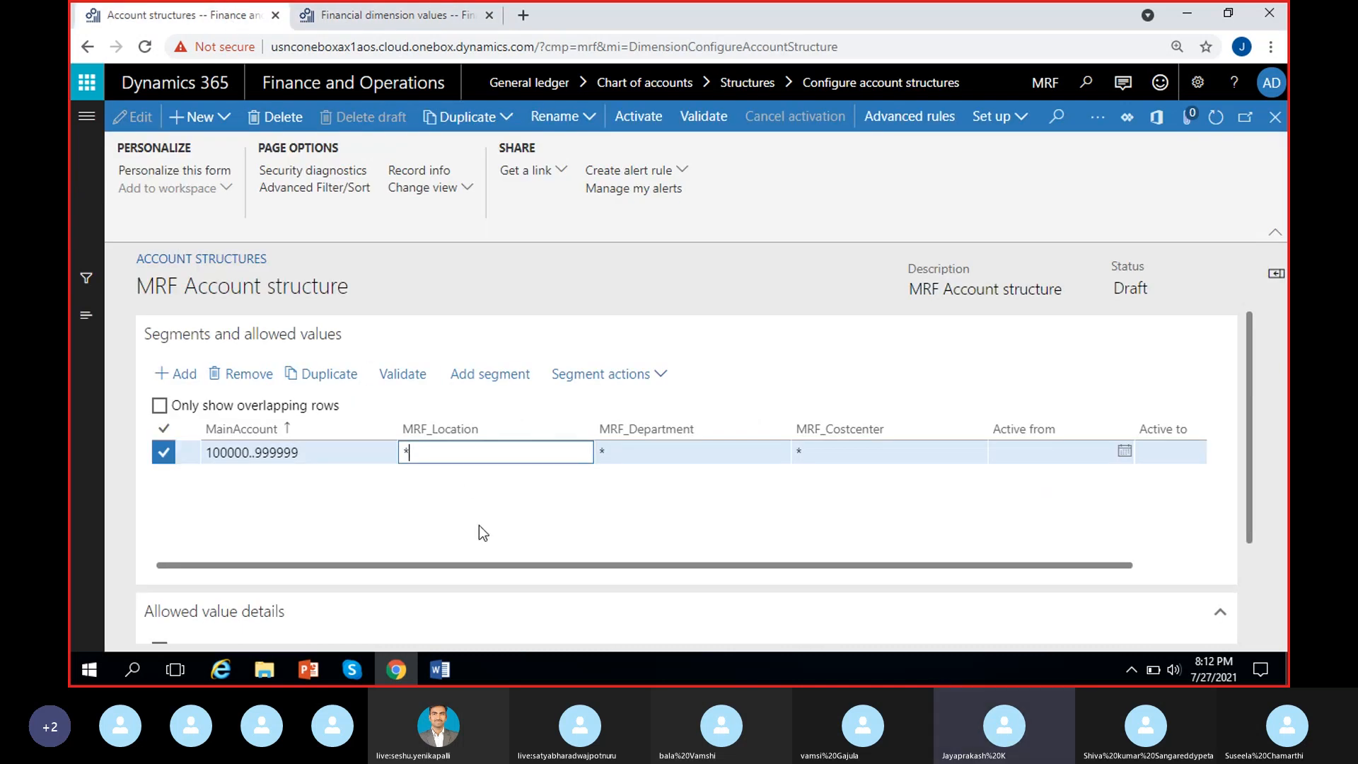
Examine how the MainAccount range combines with the allowed value of the MRF_Location segment
click(488, 503)
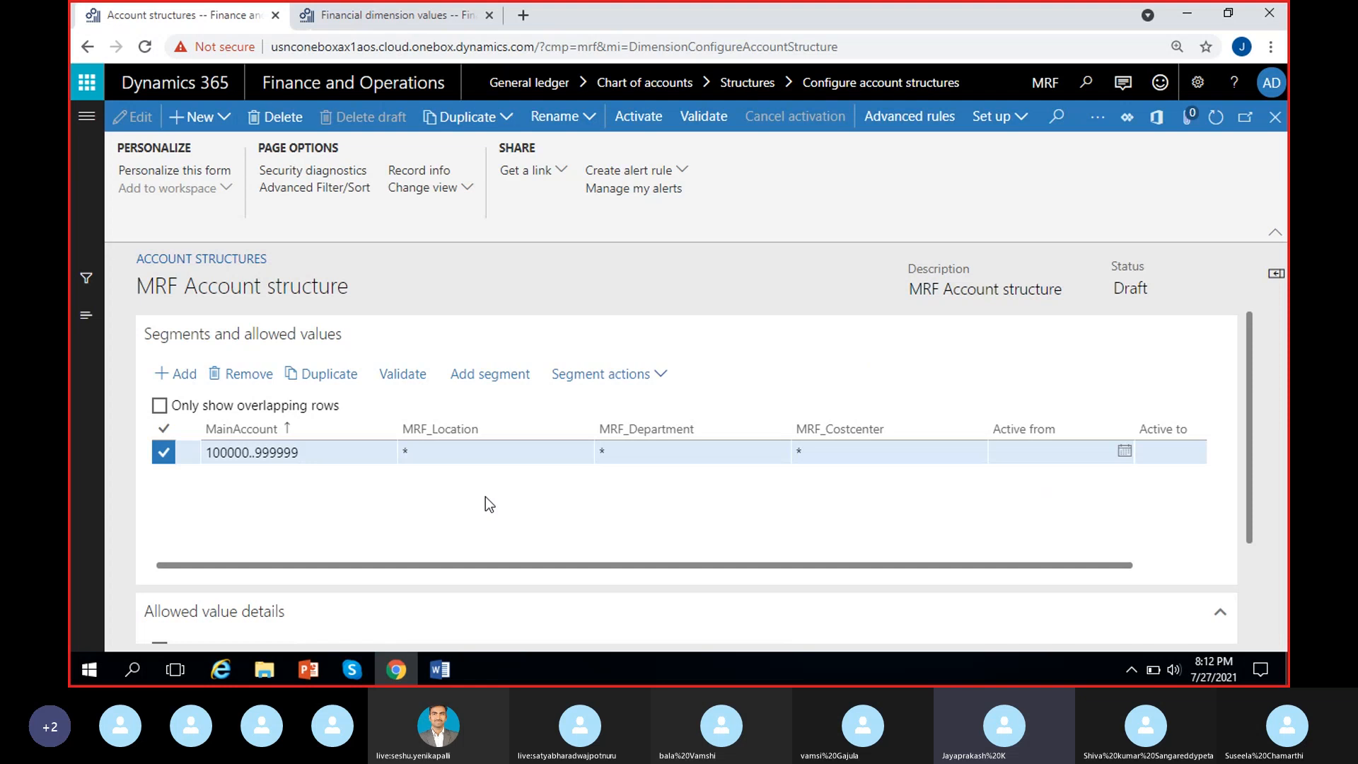
click(301, 453)
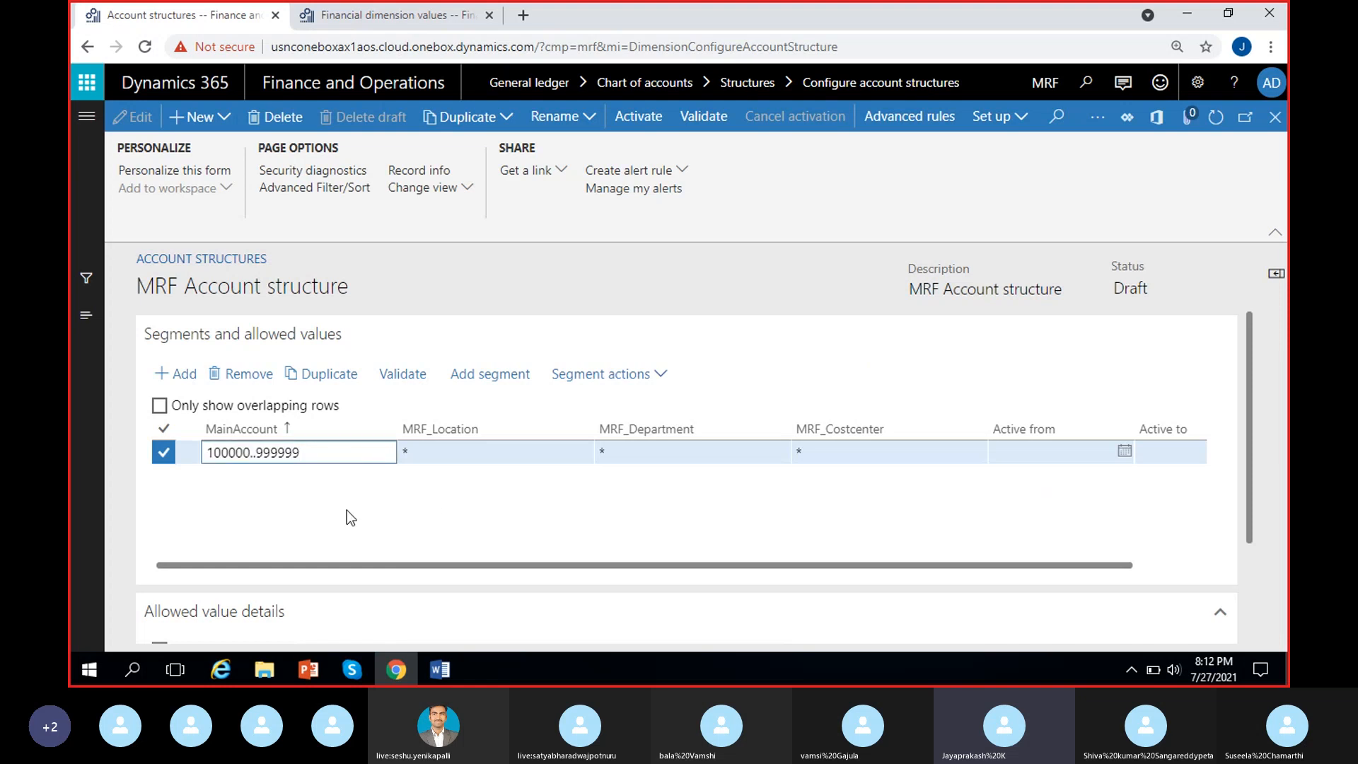
click(452, 460)
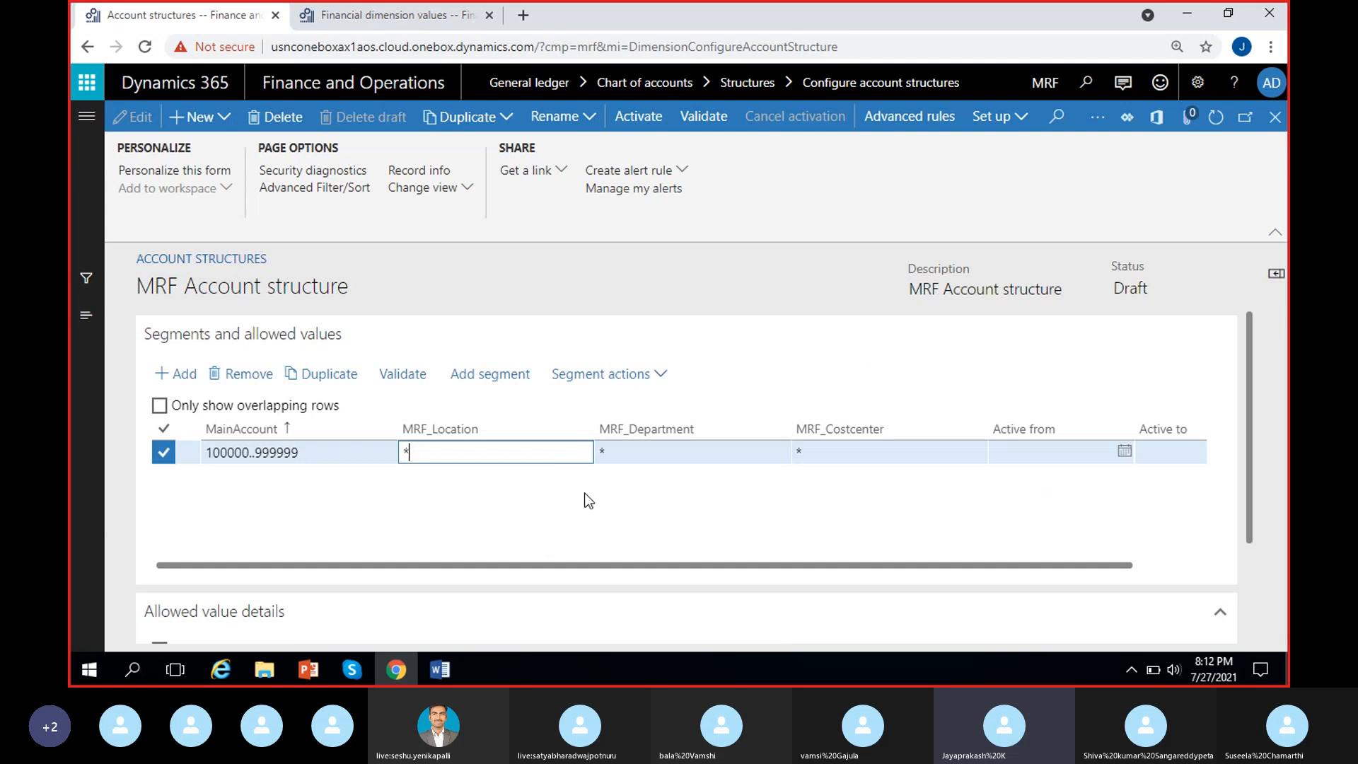
click(512, 496)
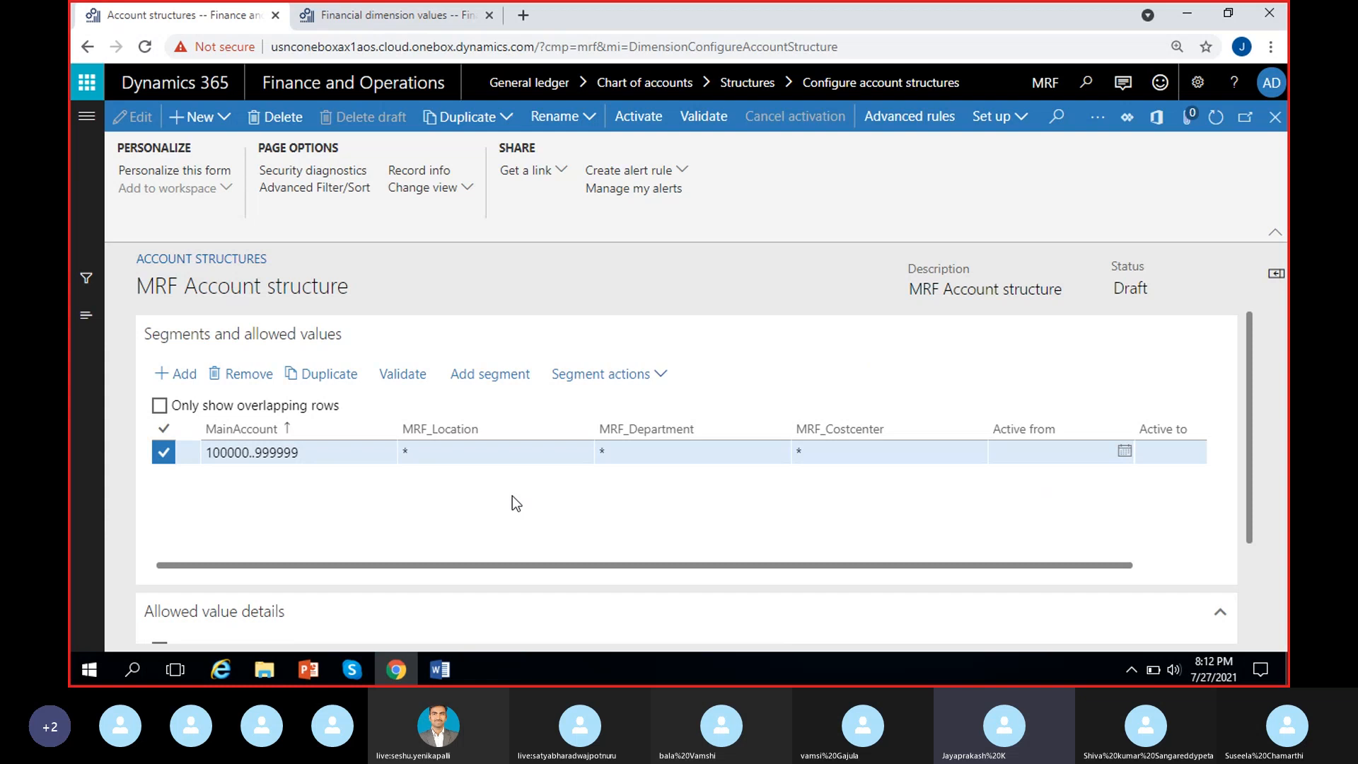
click(448, 456)
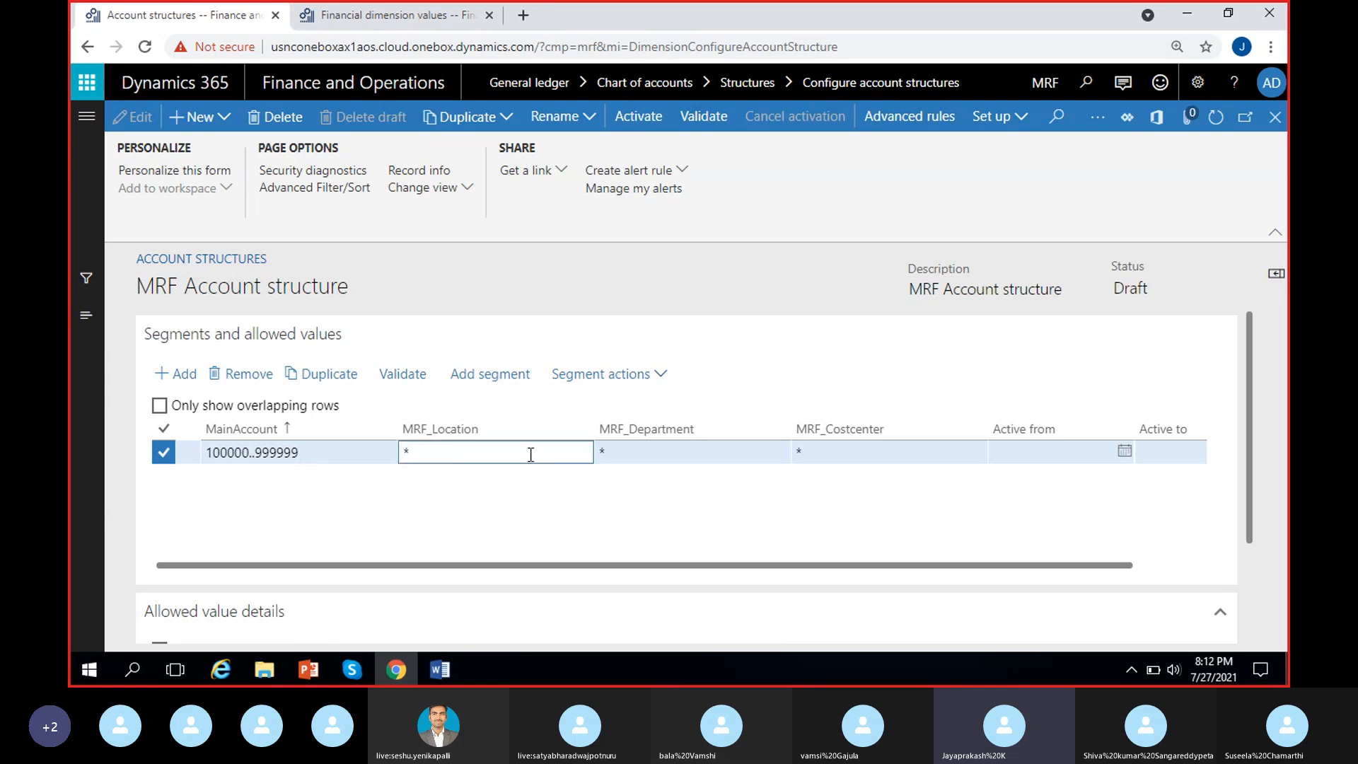
click(456, 498)
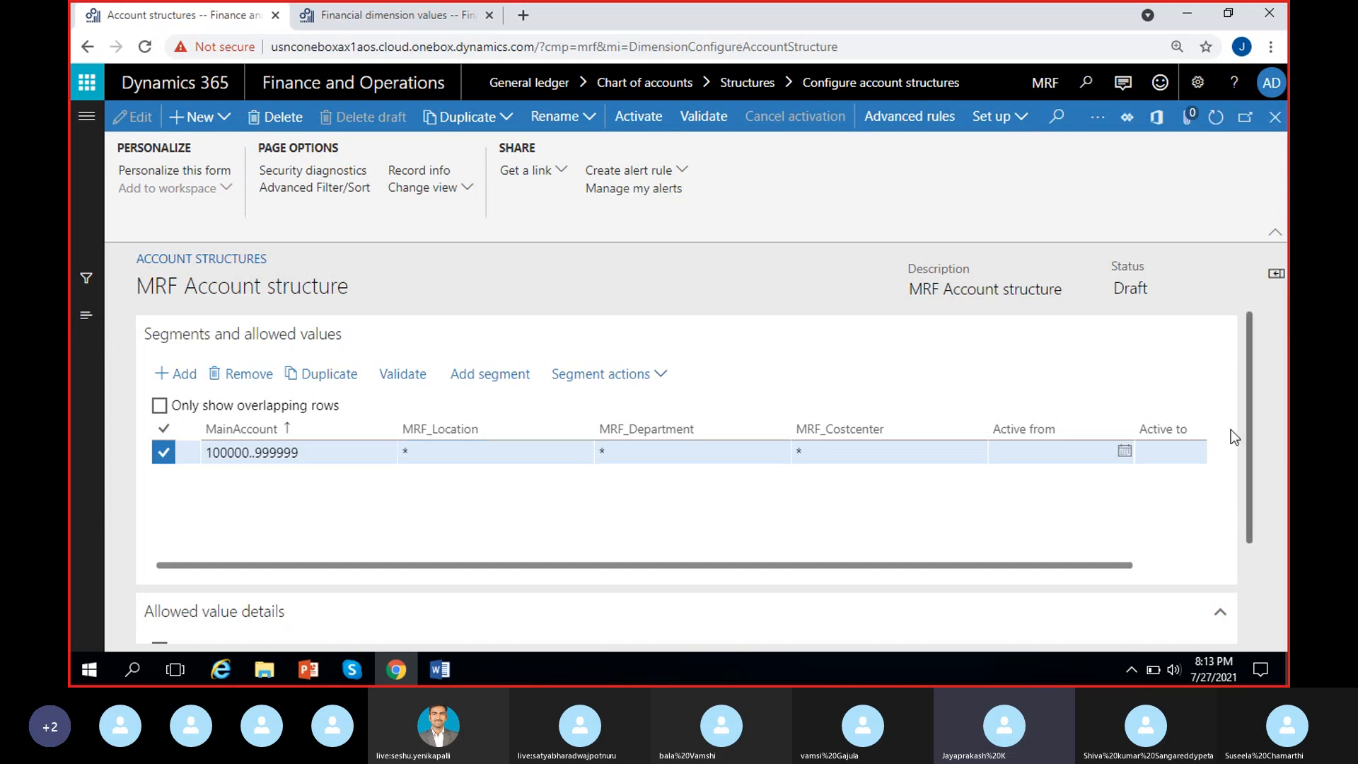
Allow blank values for the MRF_Location segment in the allowed value details
click(496, 452)
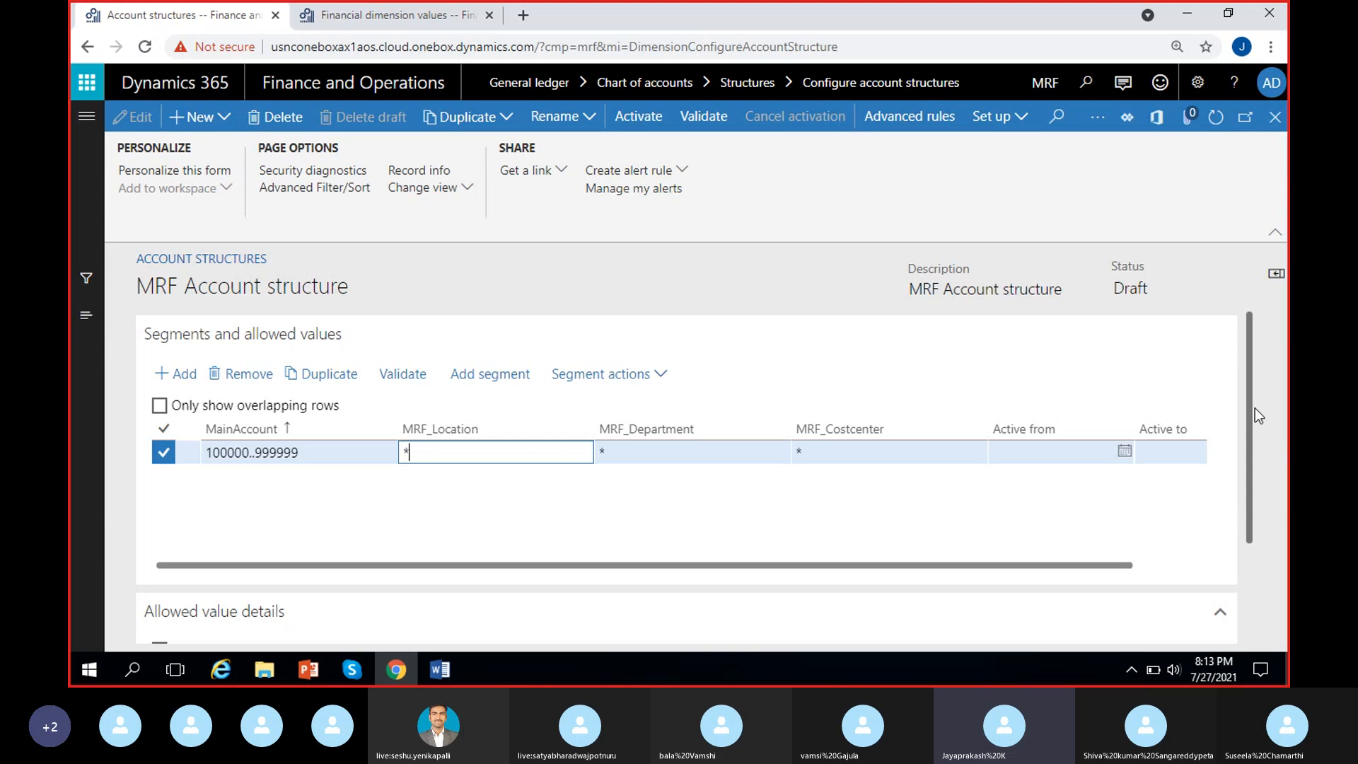
drag(1256, 409, 1251, 439)
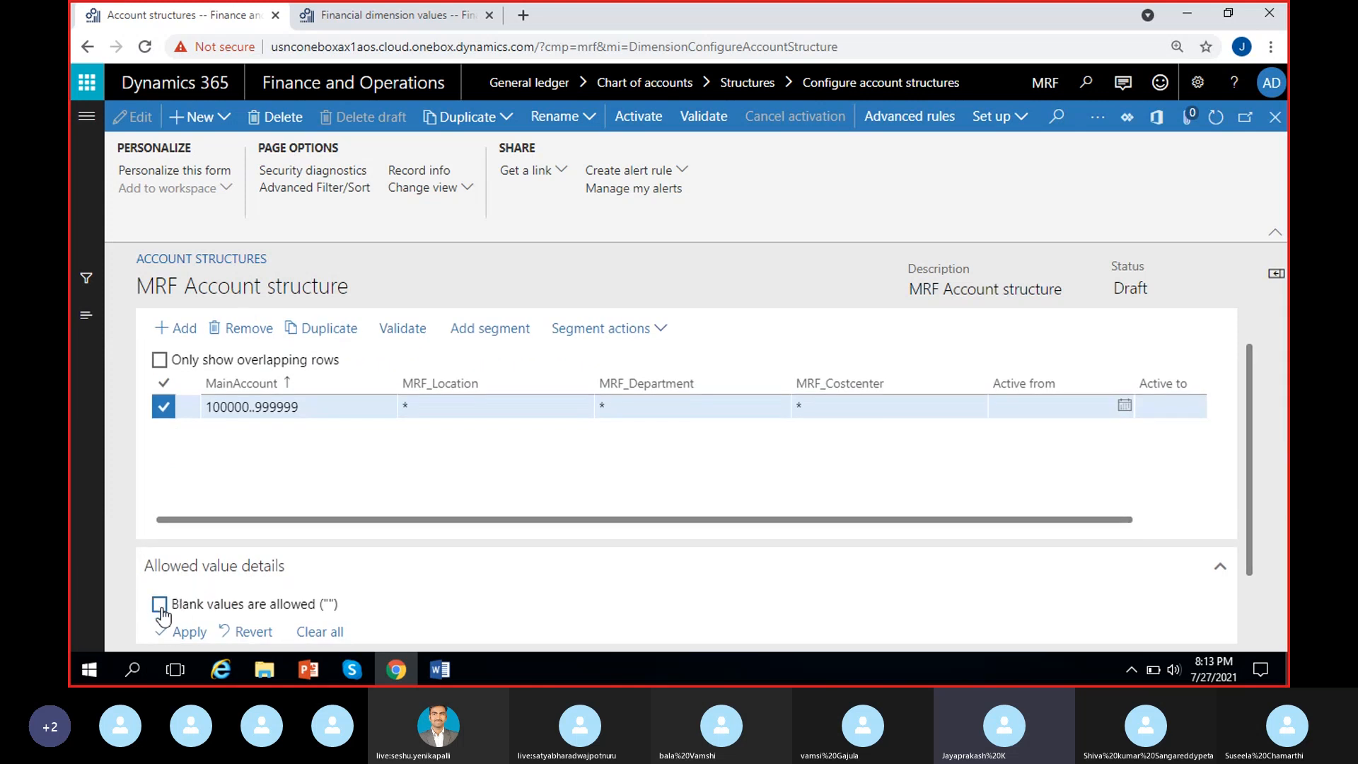
click(458, 410)
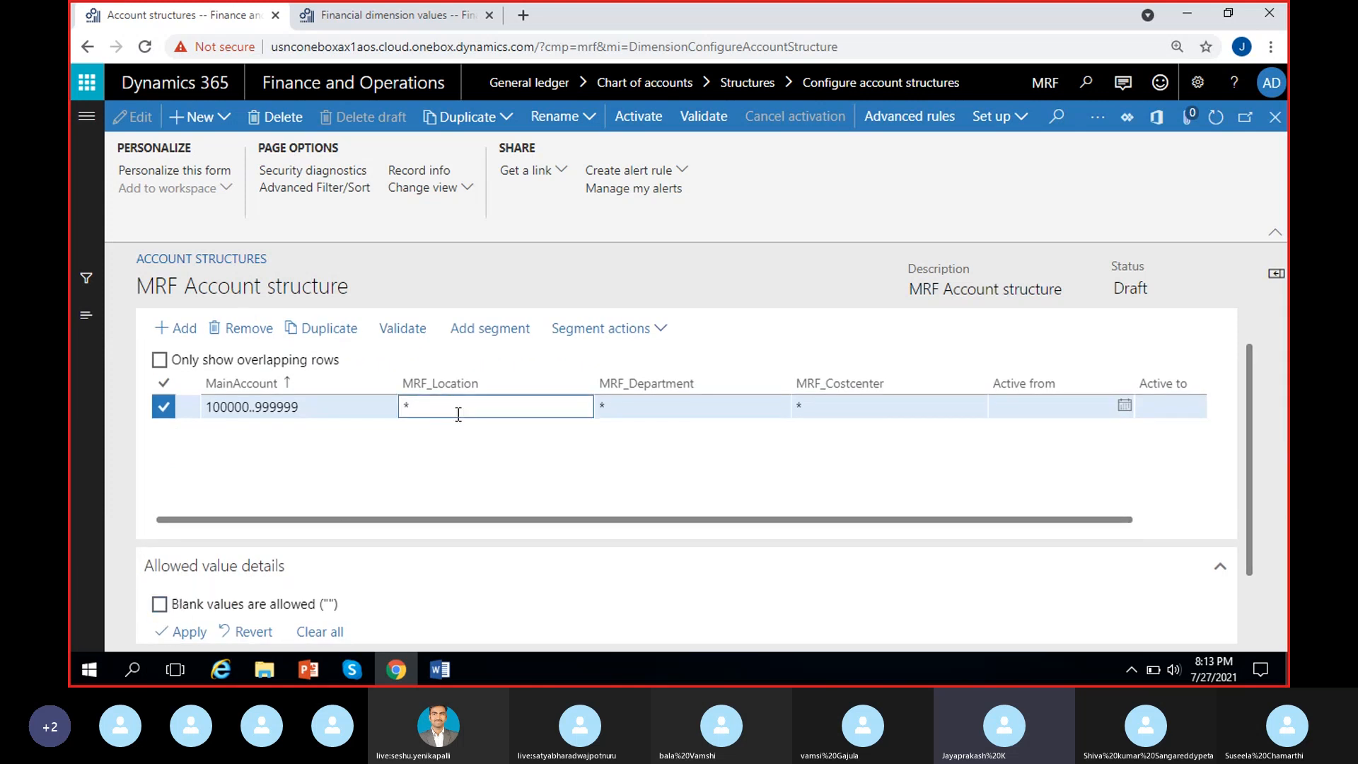
click(157, 607)
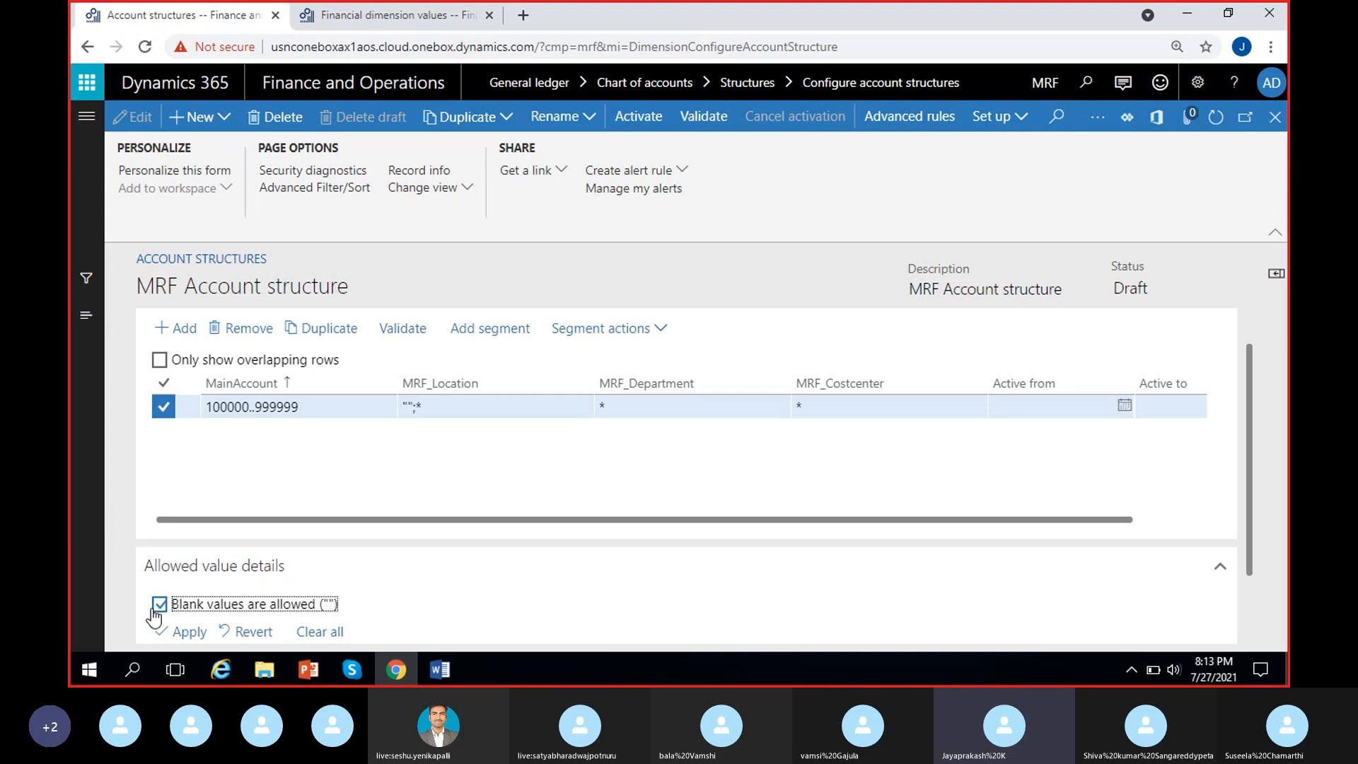
Examine the quotation marks, semicolon and asterisk in the MRF_Location segment's allowed value expression
click(403, 409)
drag(403, 408, 415, 412)
click(415, 426)
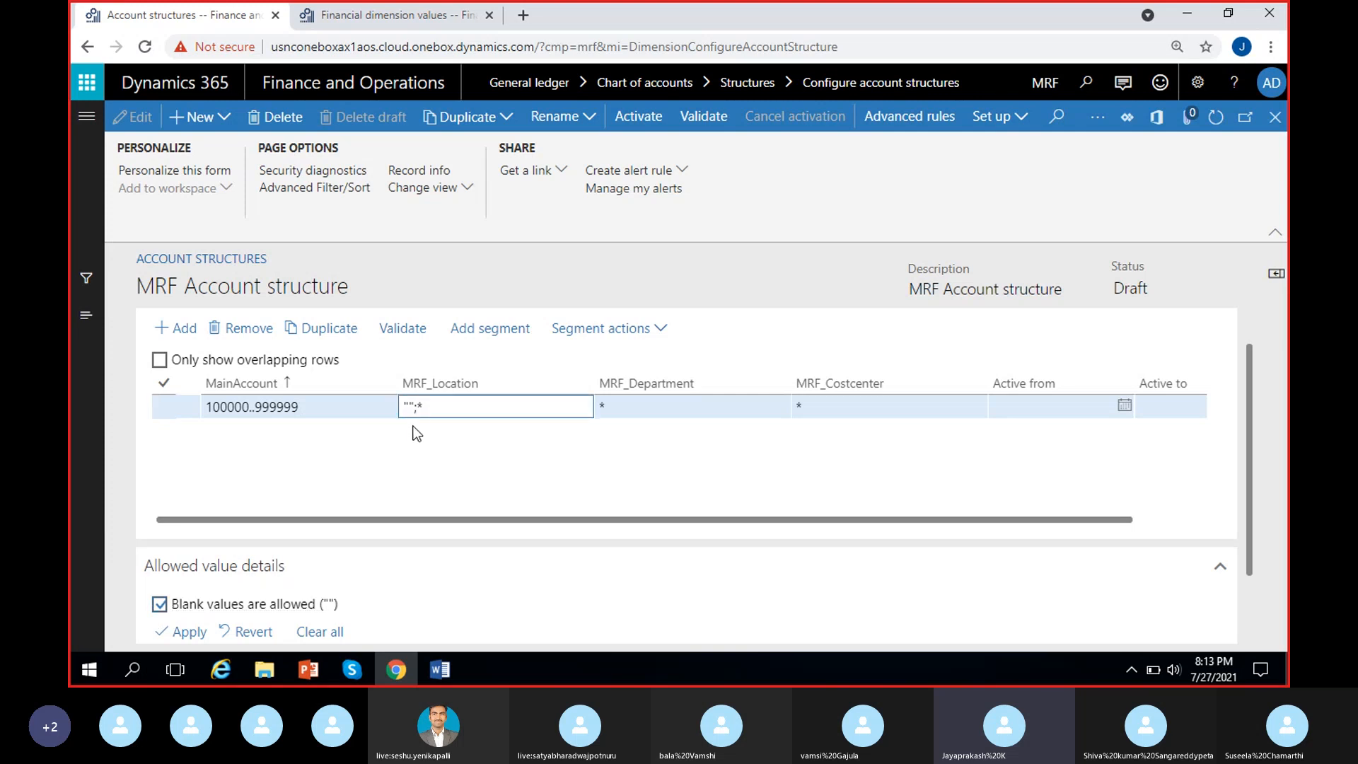
drag(405, 403, 414, 401)
click(414, 407)
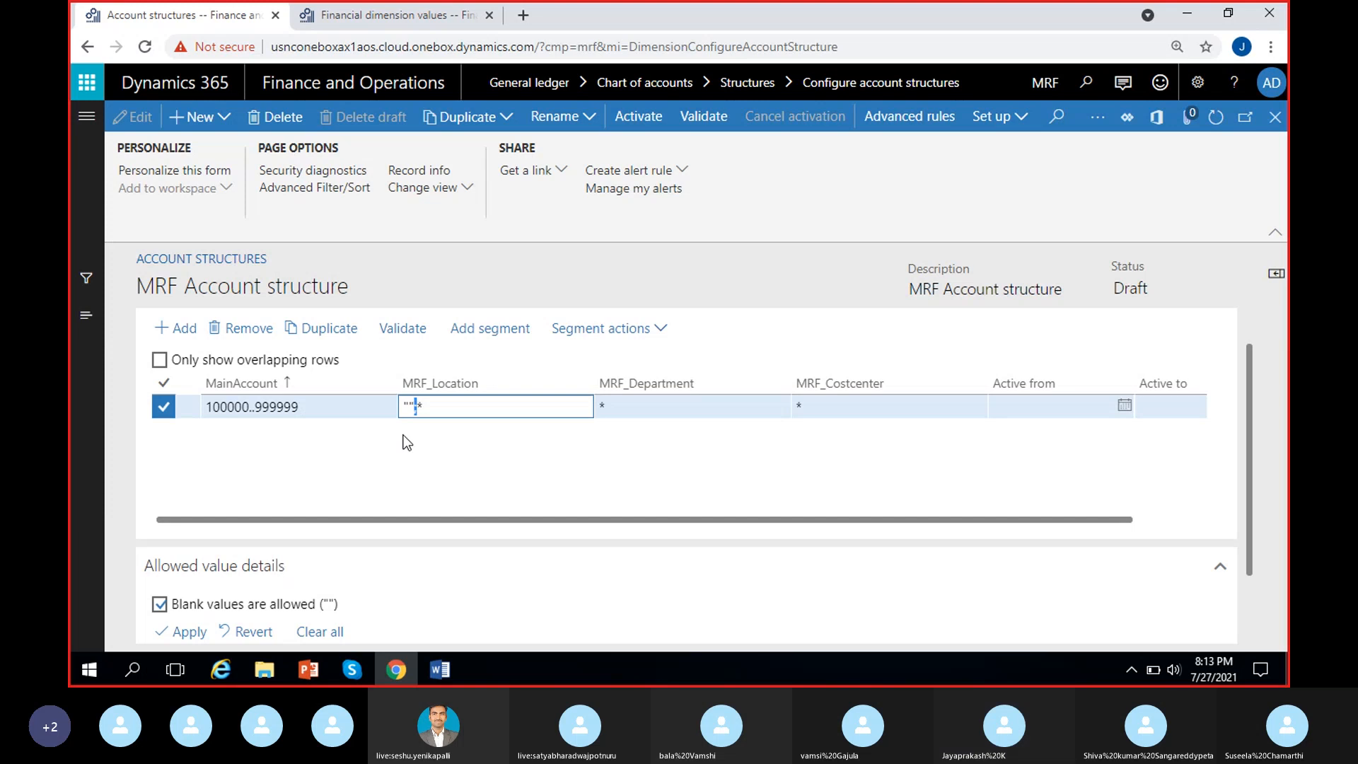
click(415, 426)
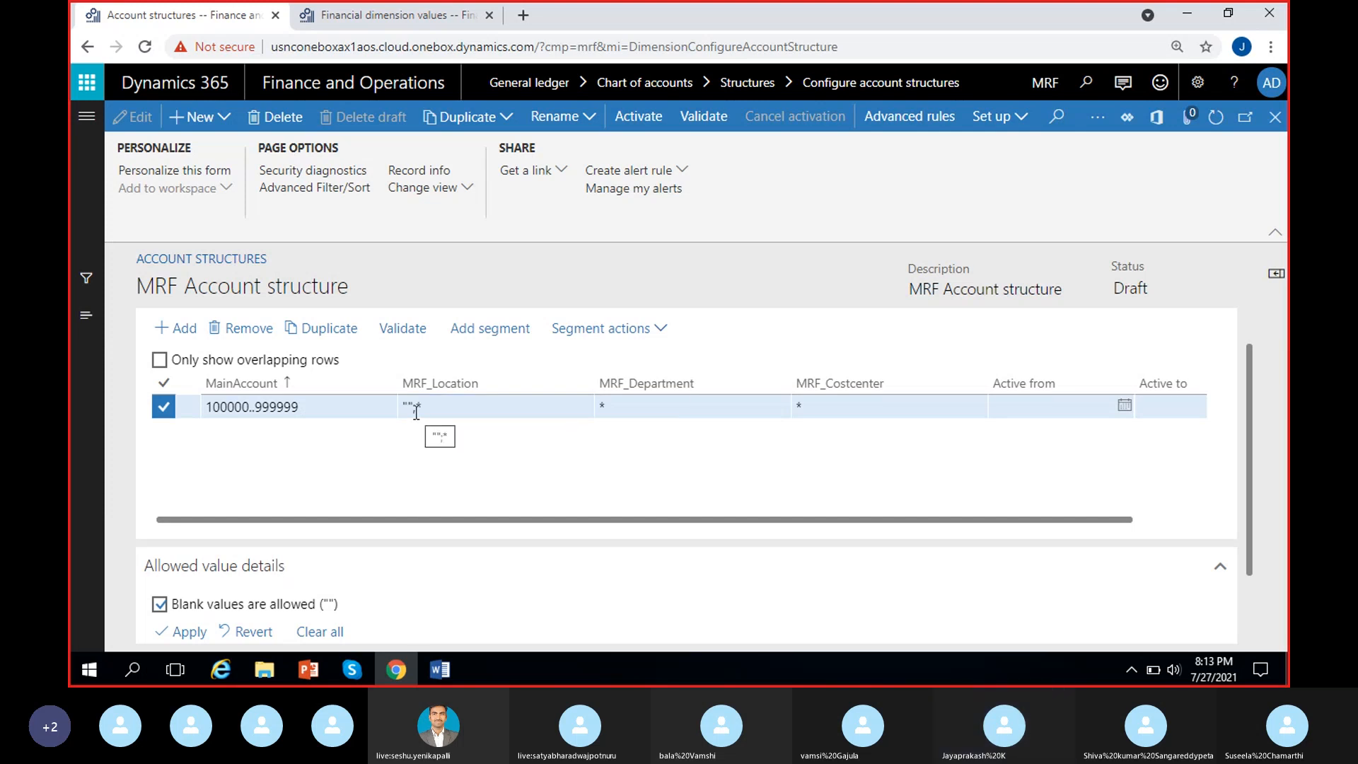
click(415, 409)
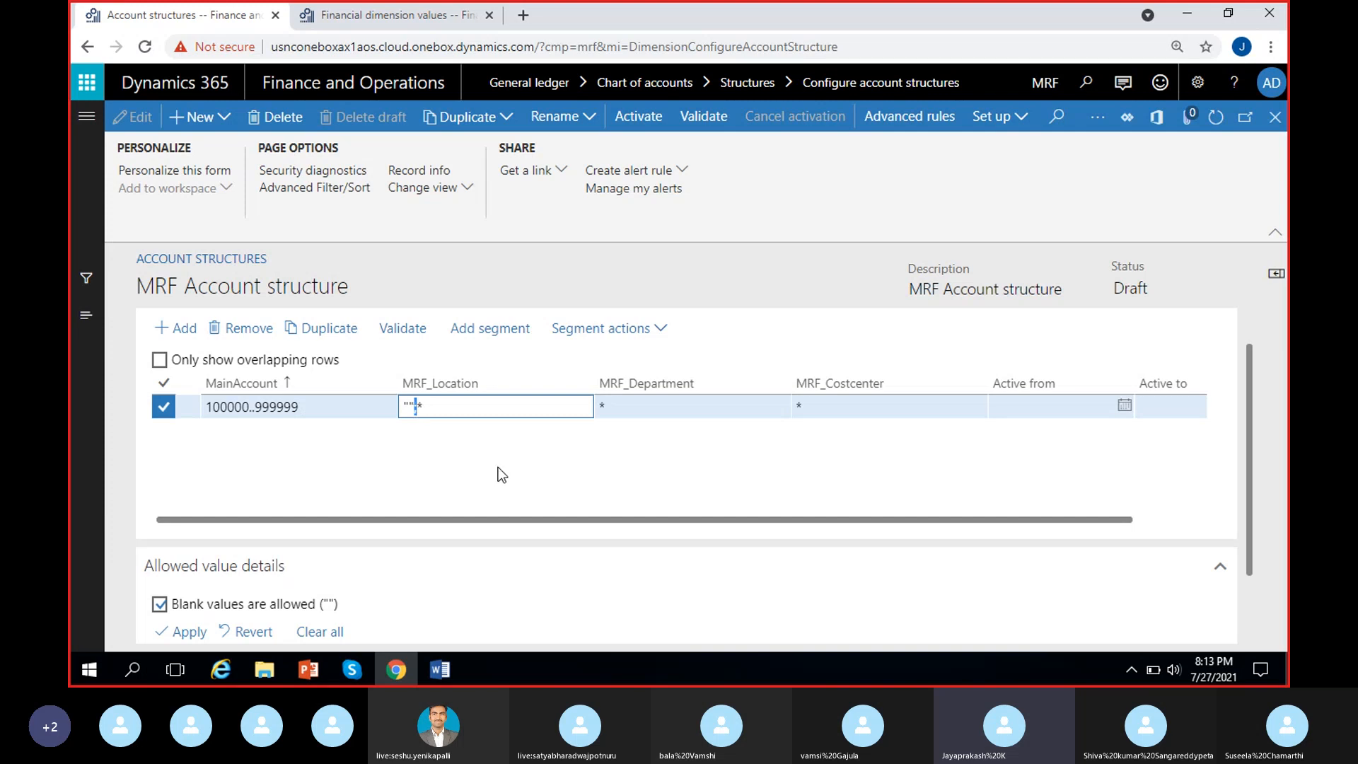
click(454, 402)
click(457, 426)
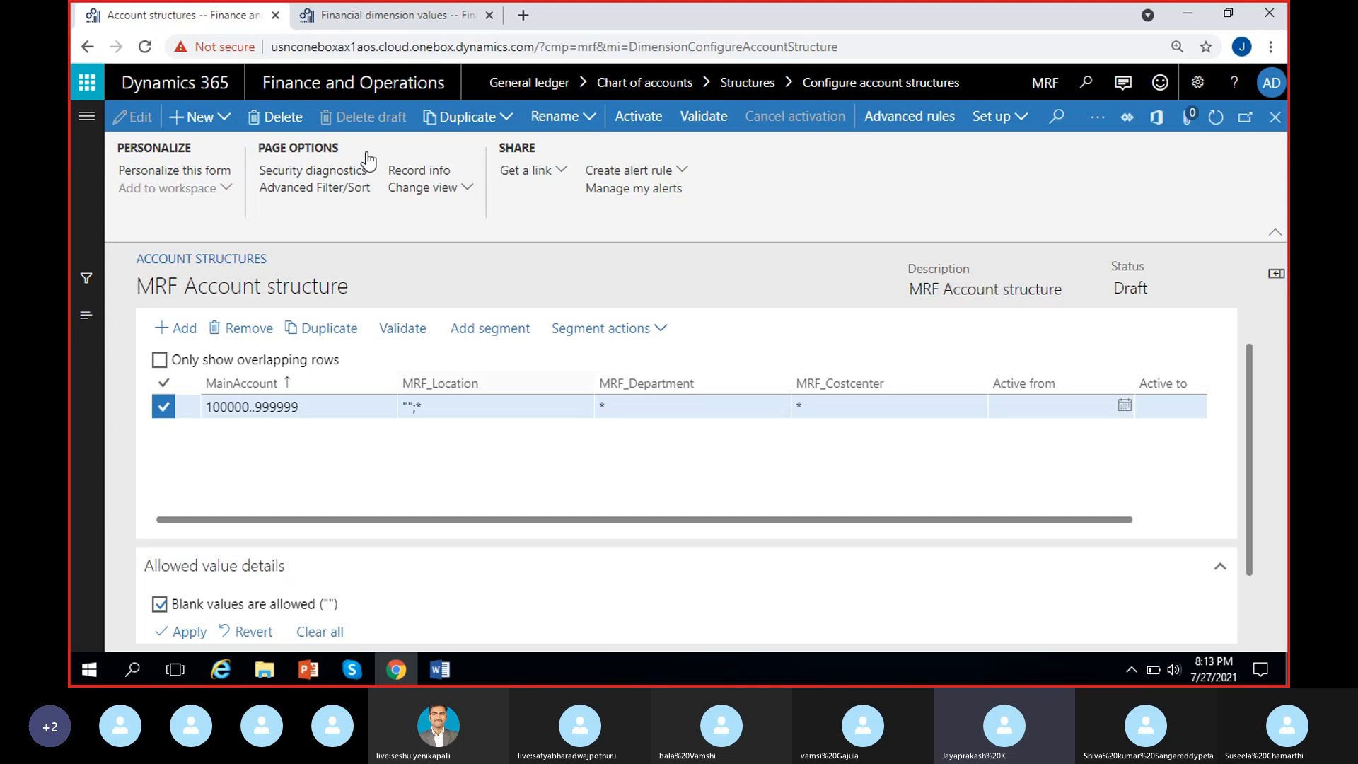
Compare the MRF_Location dimension value list with the segment's allowed value expression in the account structure
click(373, 18)
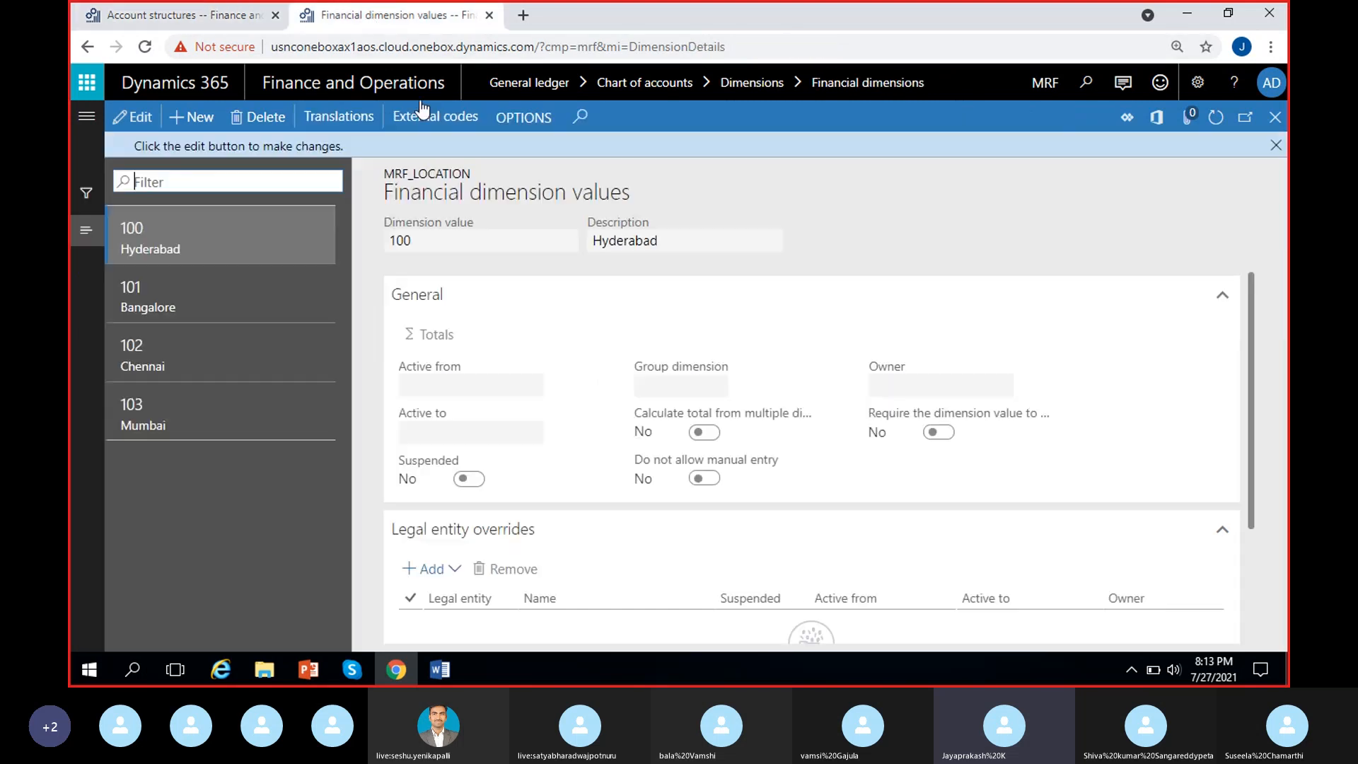
click(227, 20)
click(402, 409)
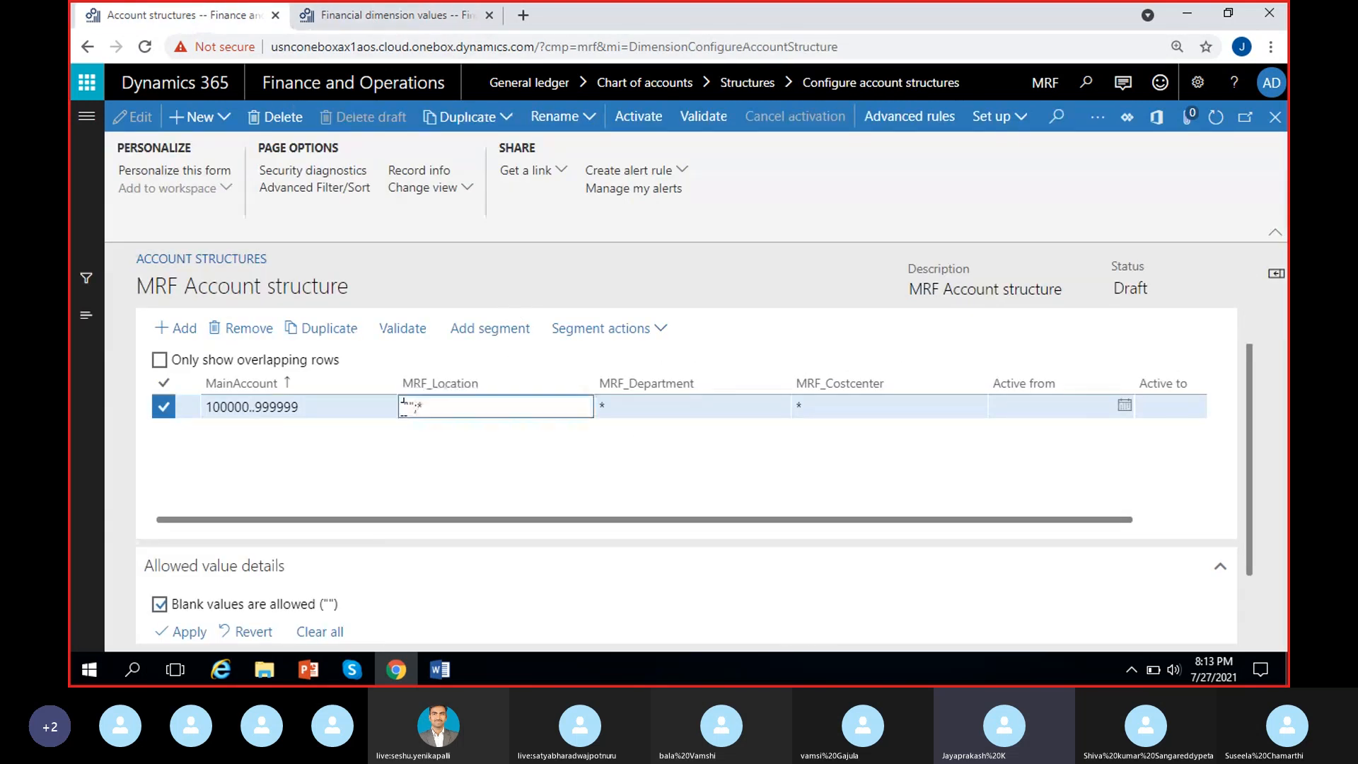
click(421, 443)
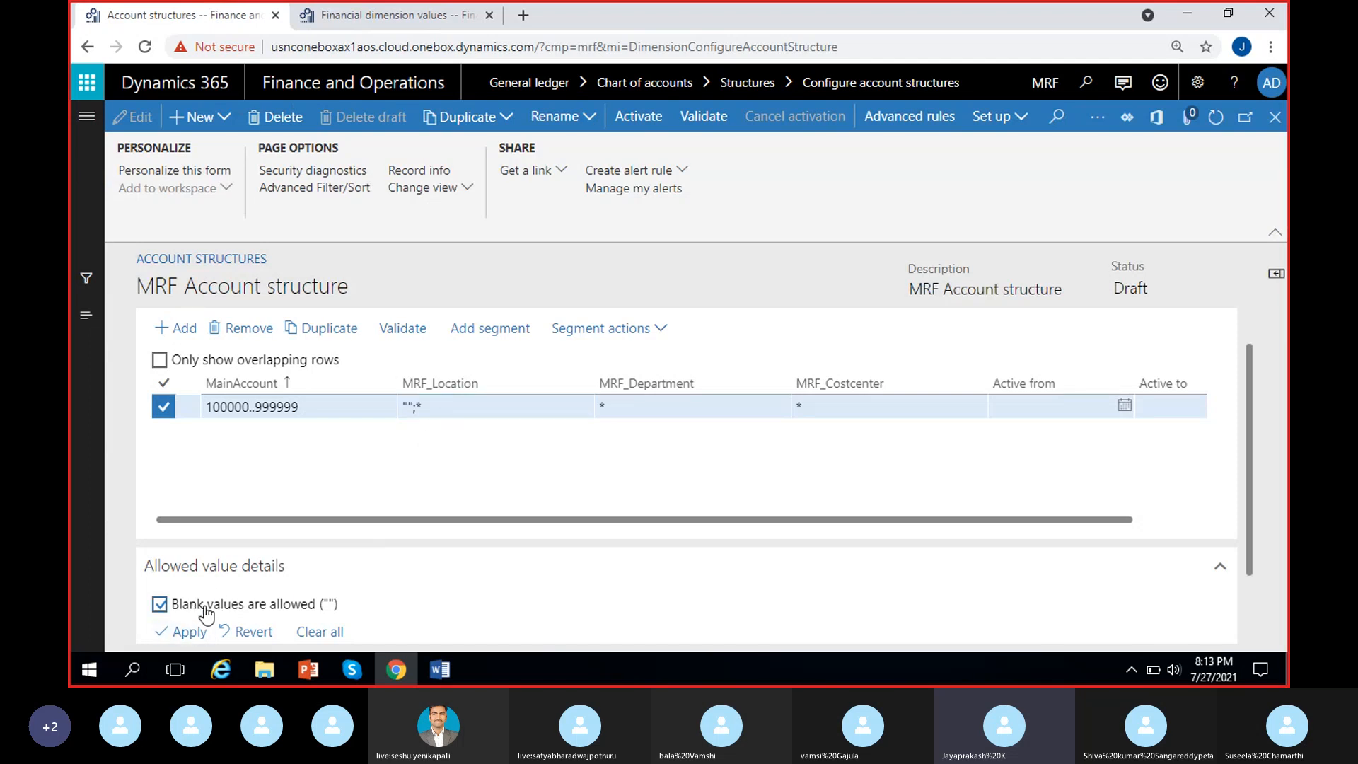
Allow blank values for the MRF_Department segment in the allowed value details
click(641, 409)
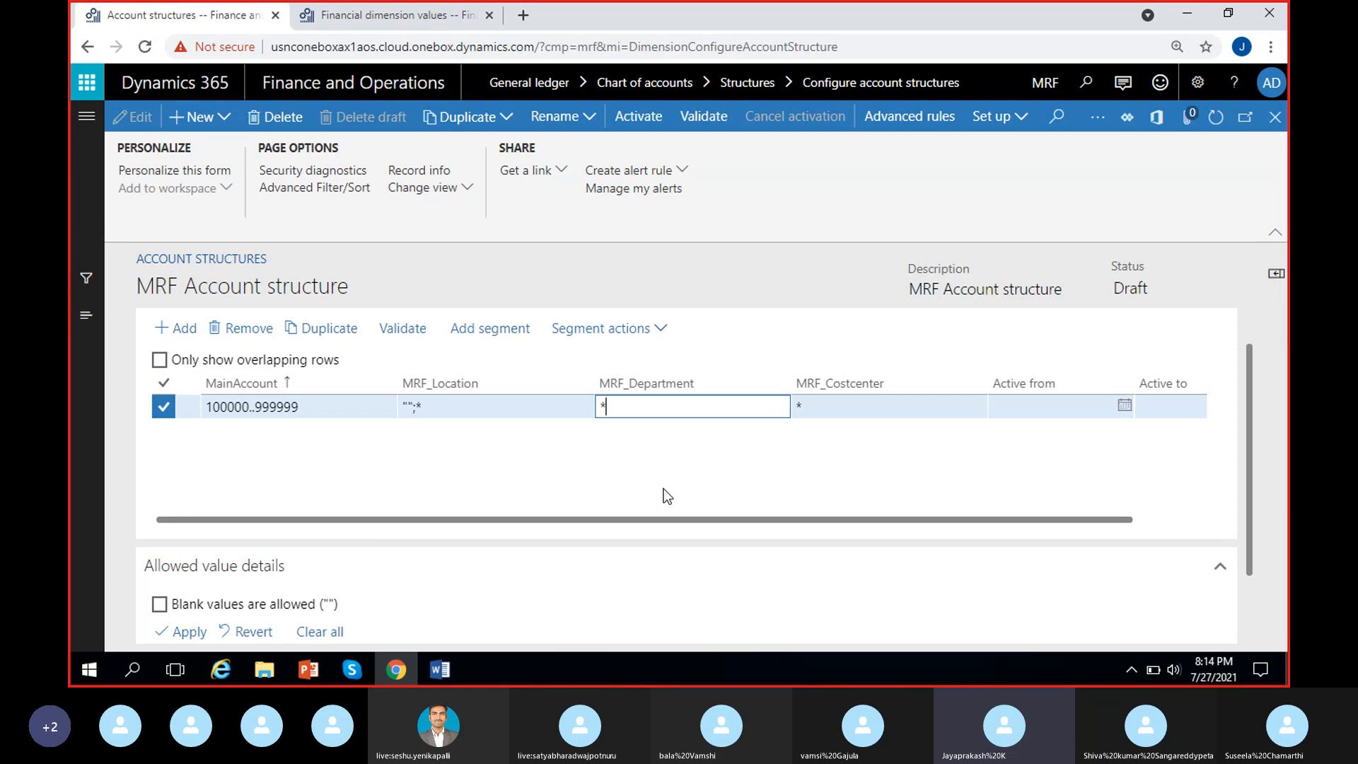
click(632, 431)
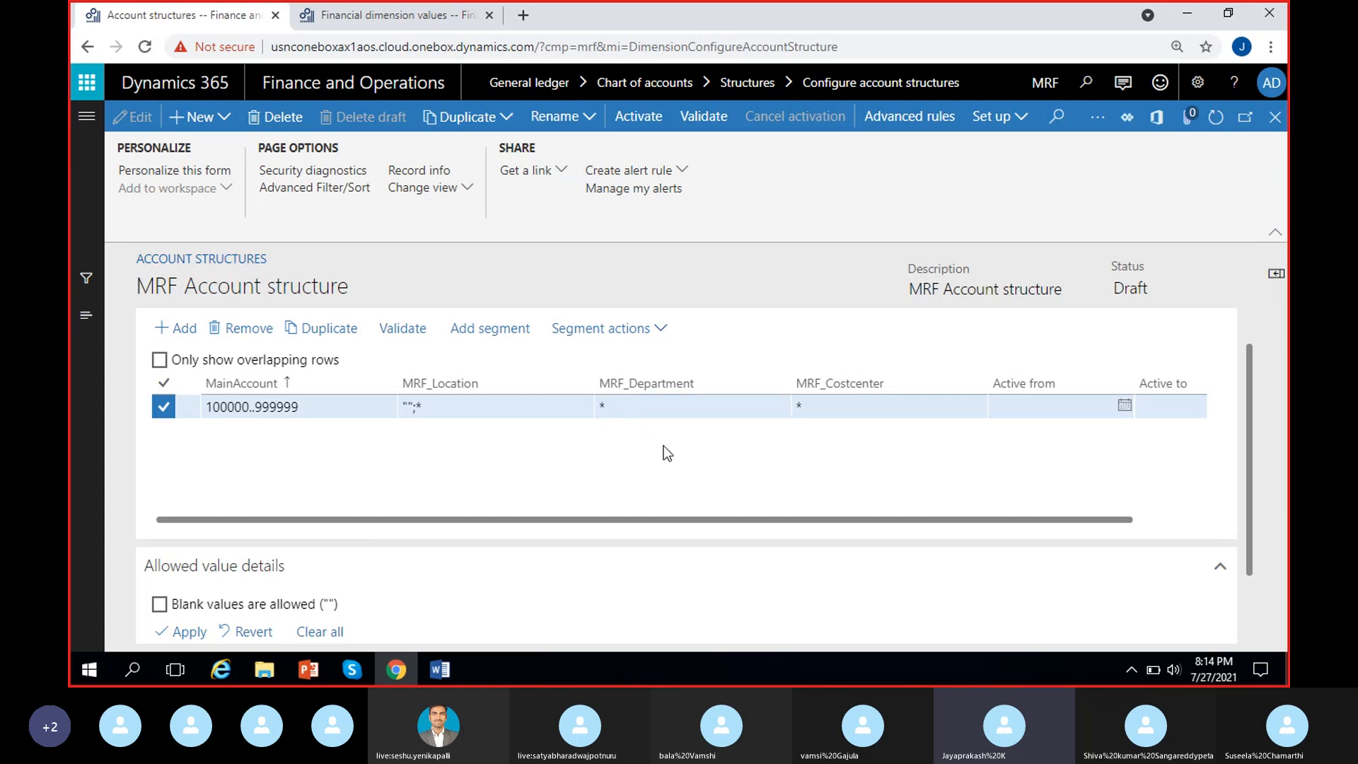
click(654, 406)
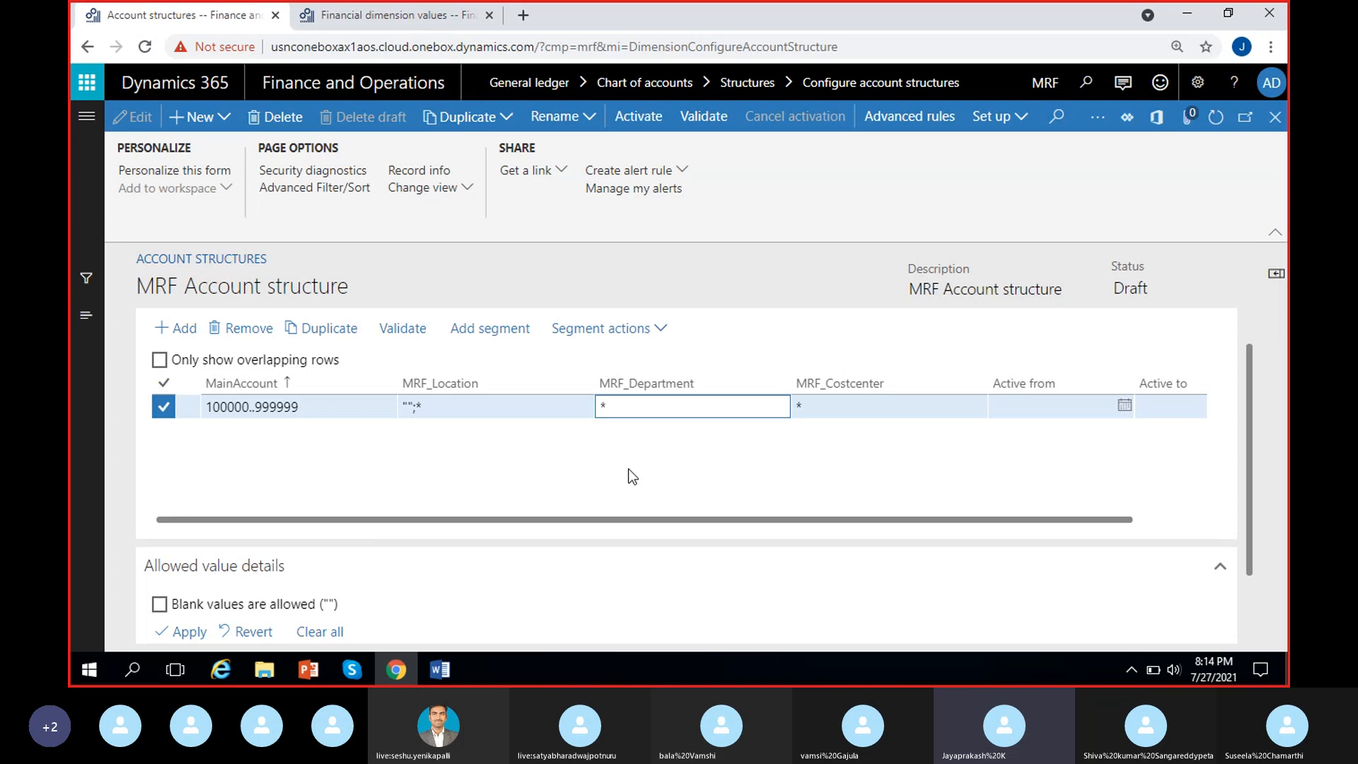
click(648, 441)
click(623, 407)
click(160, 605)
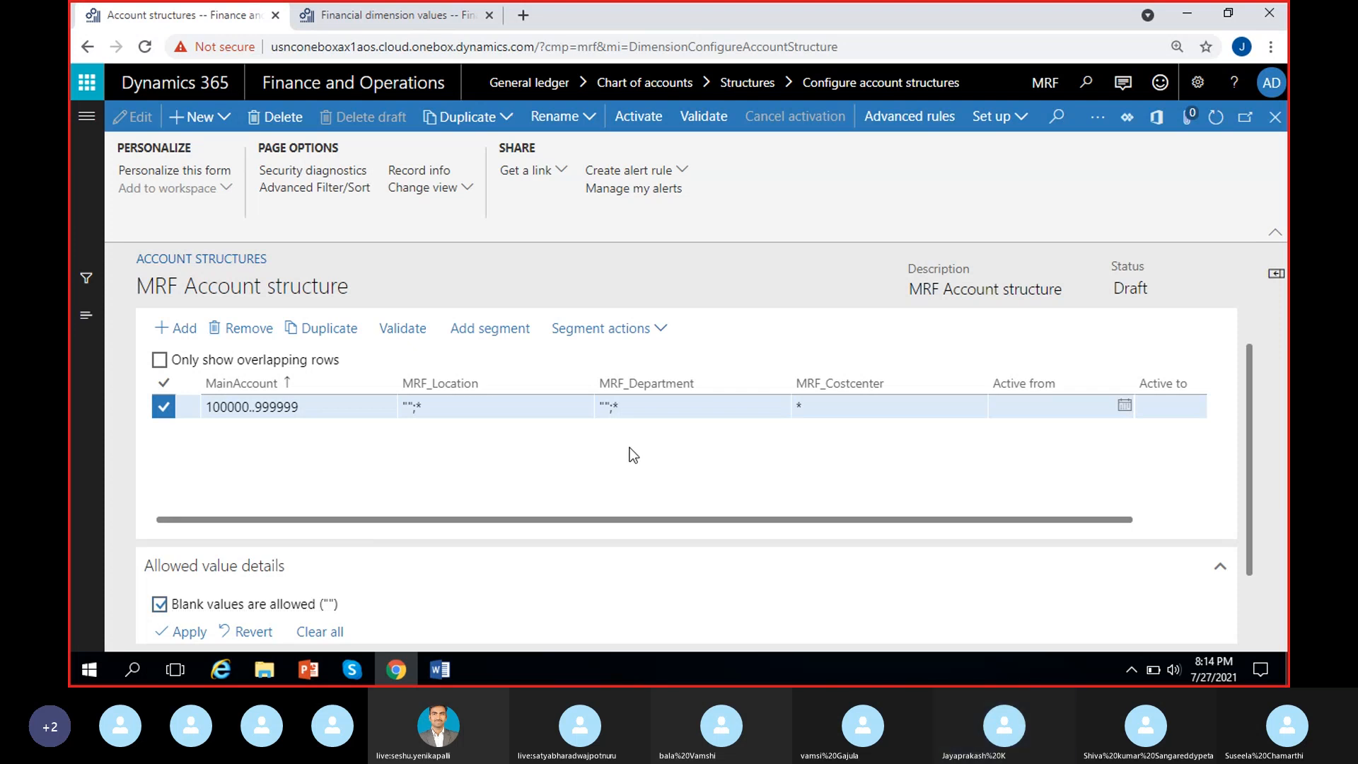
Allow blank values for the MRF_Costcenter segment and check the row's MainAccount value
click(856, 409)
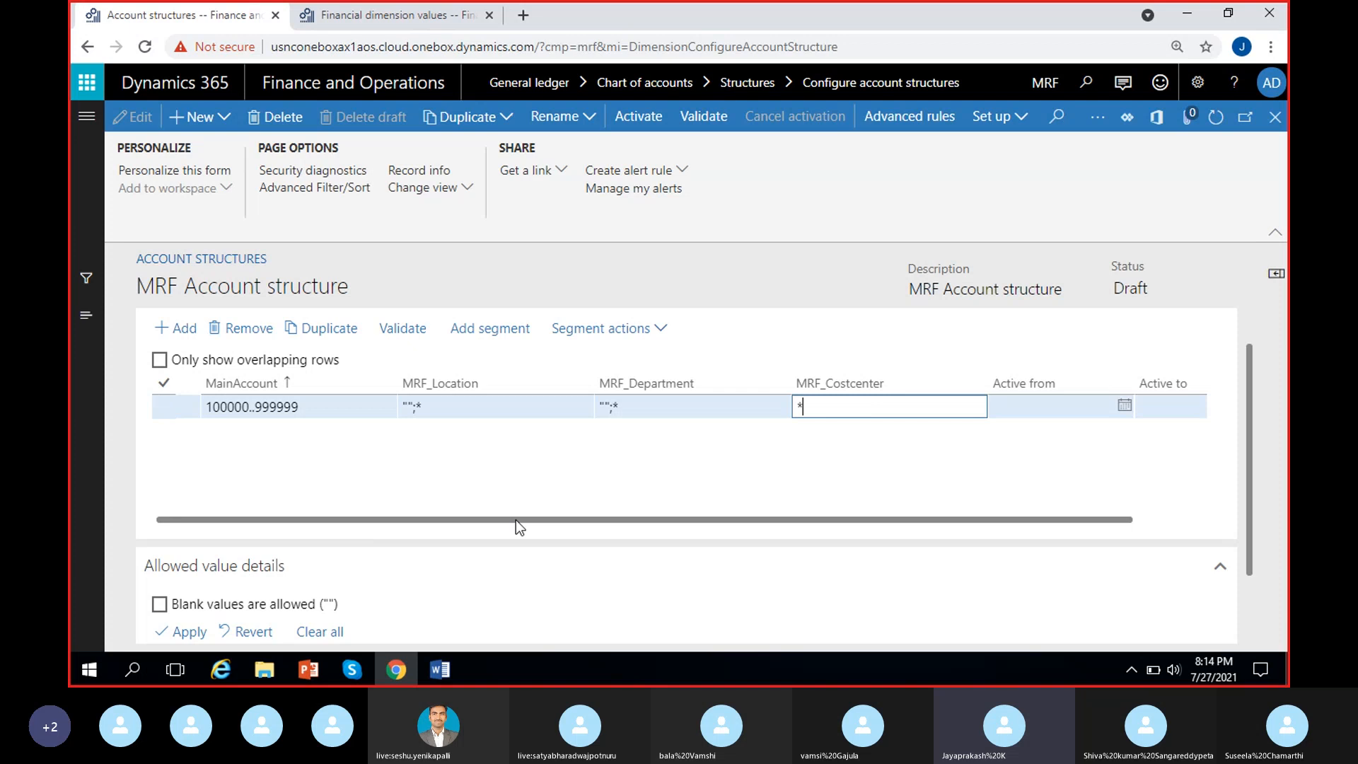
click(159, 604)
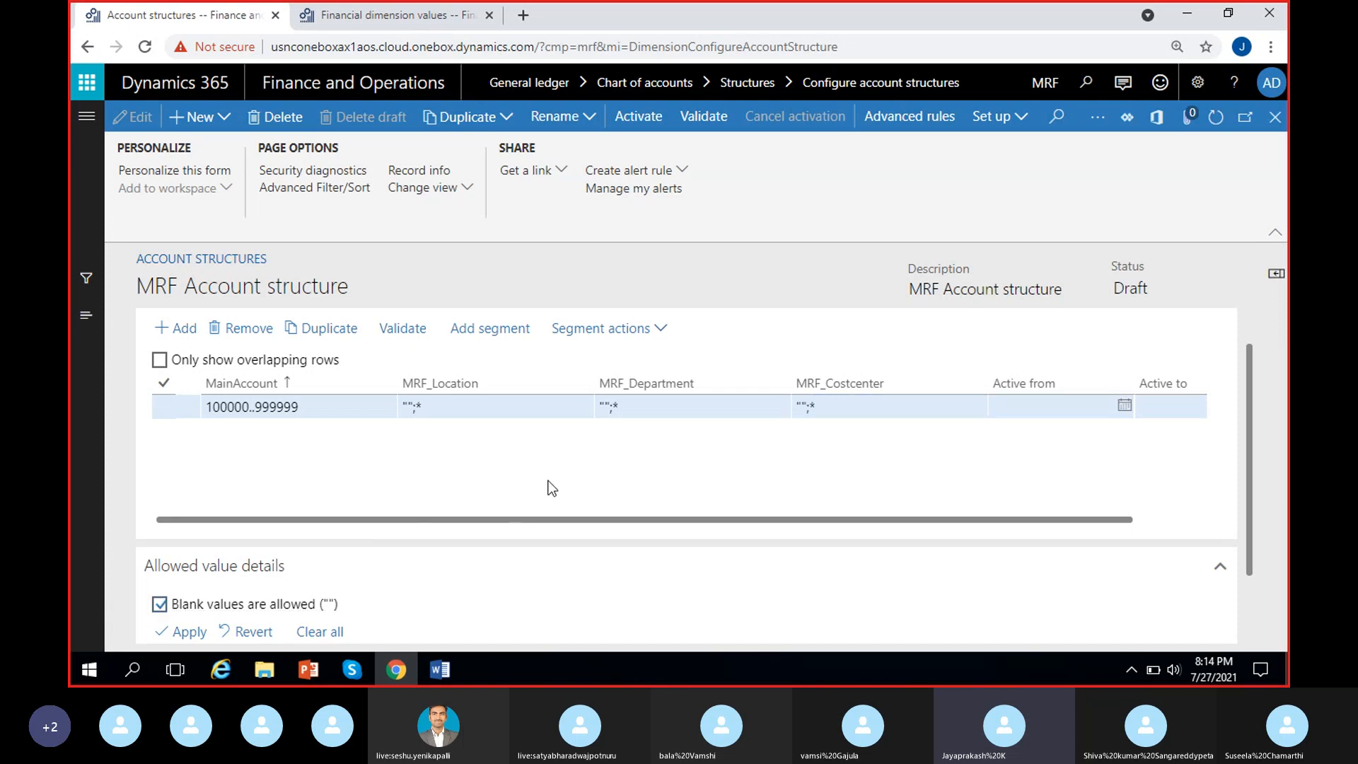
click(318, 409)
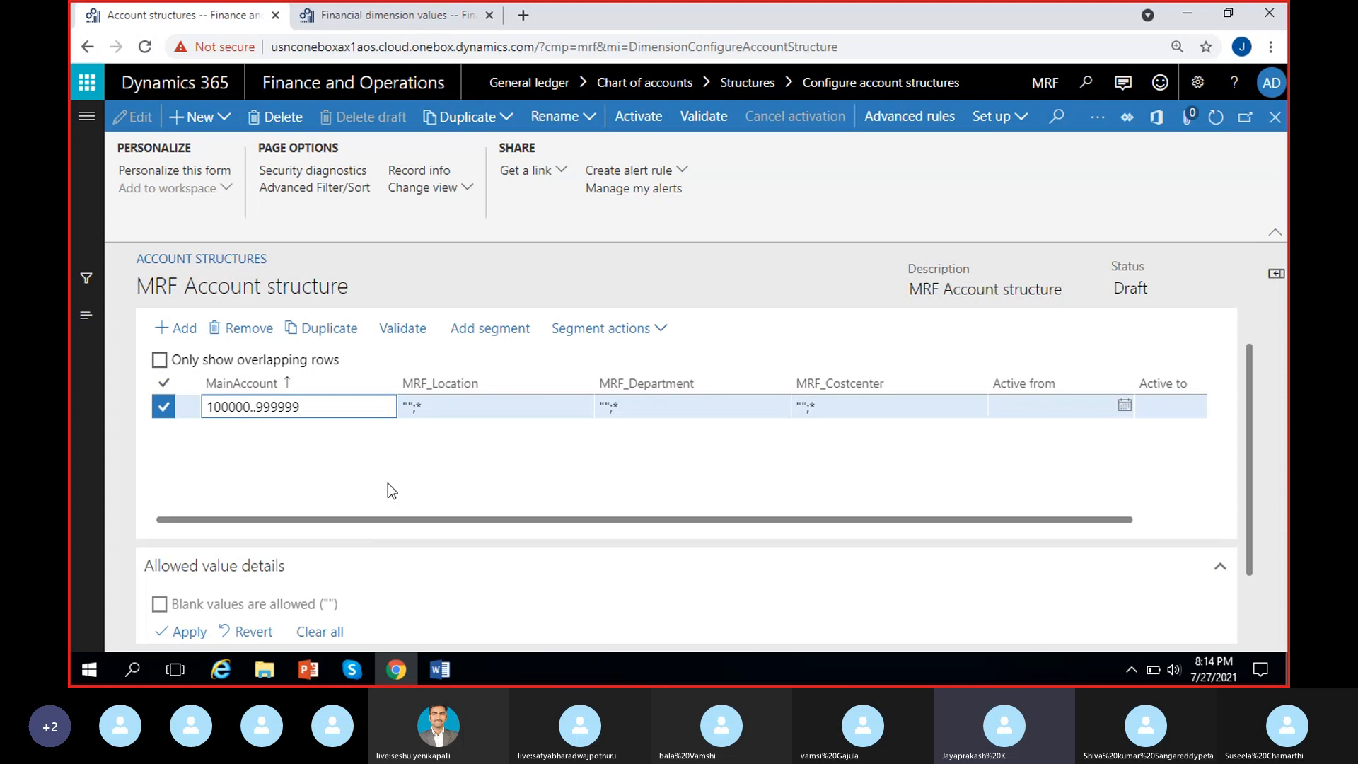
Compare the allowed value expressions of the MainAccount, MRF_Location, MRF_Department and MRF_Costcenter segments in the account structure row
click(447, 399)
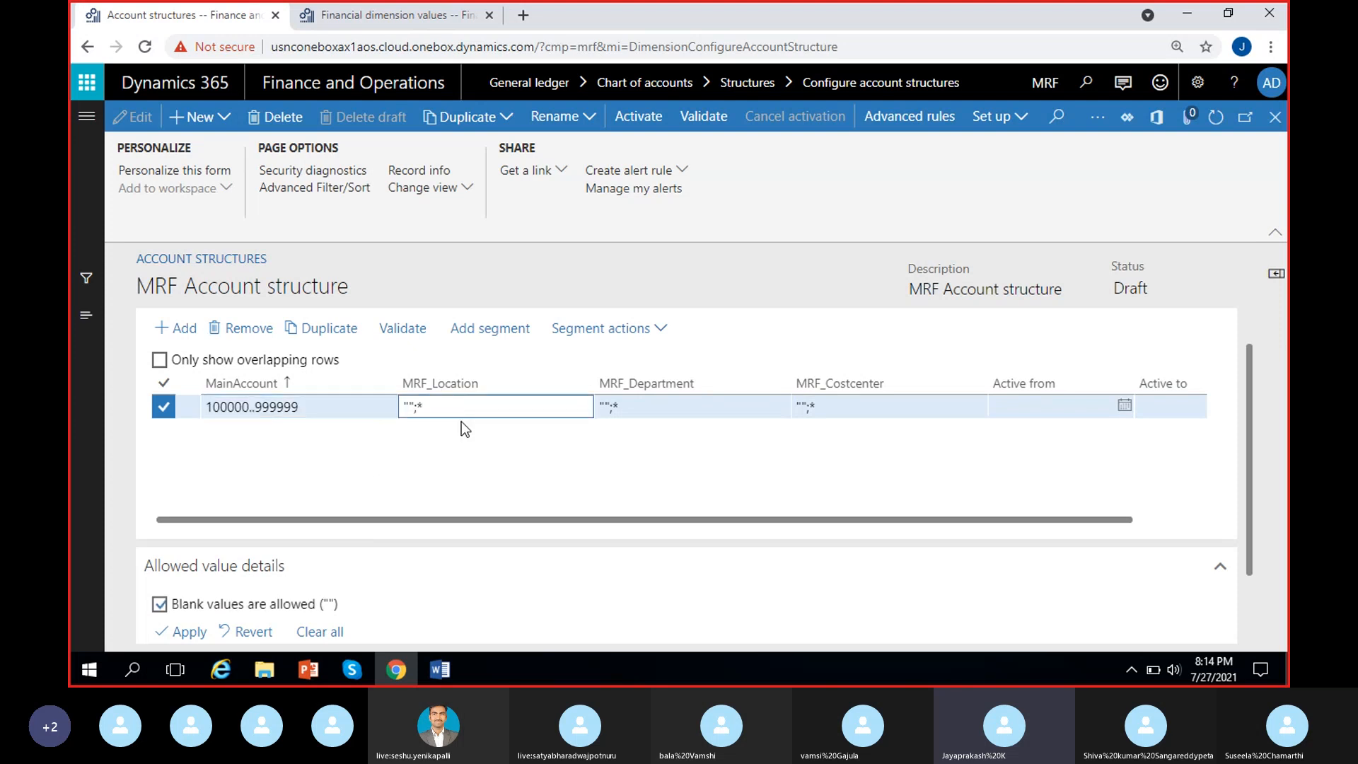
click(677, 414)
click(857, 406)
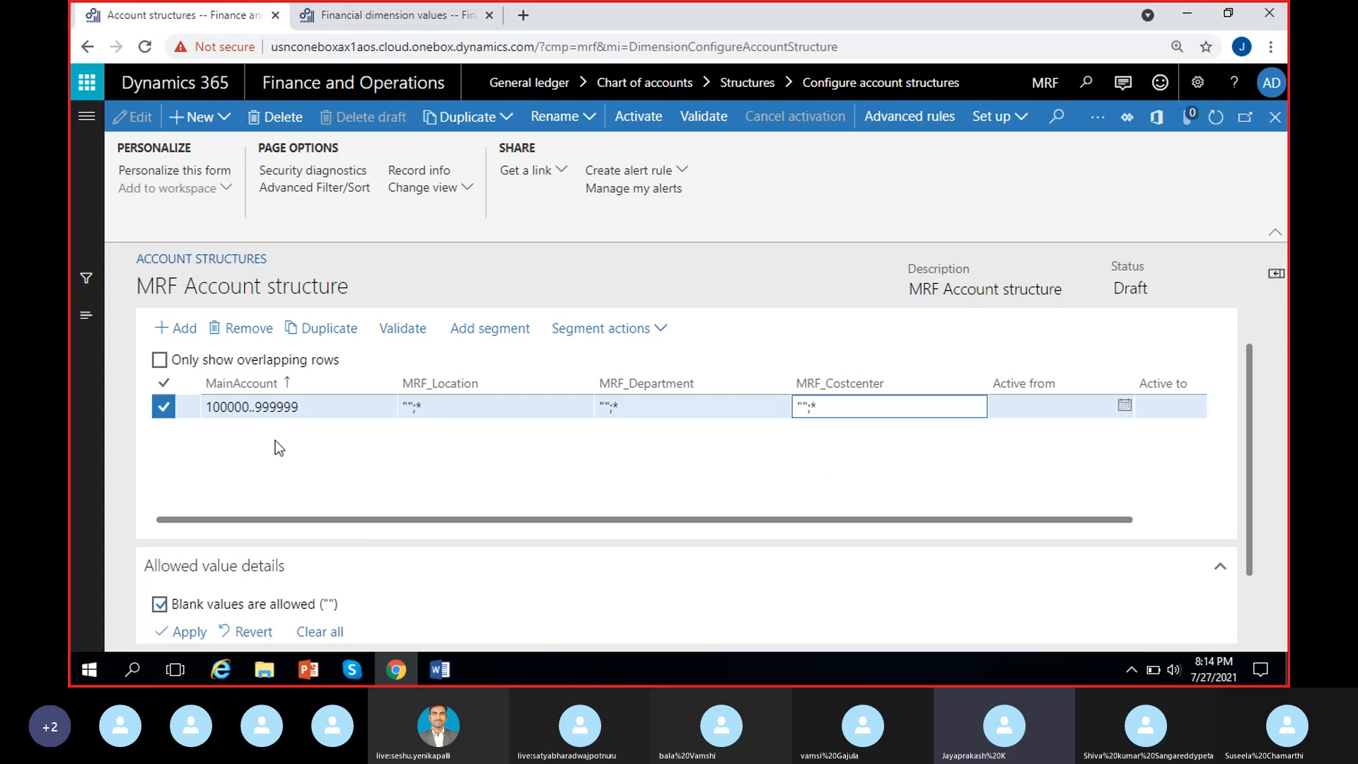
click(312, 403)
click(461, 409)
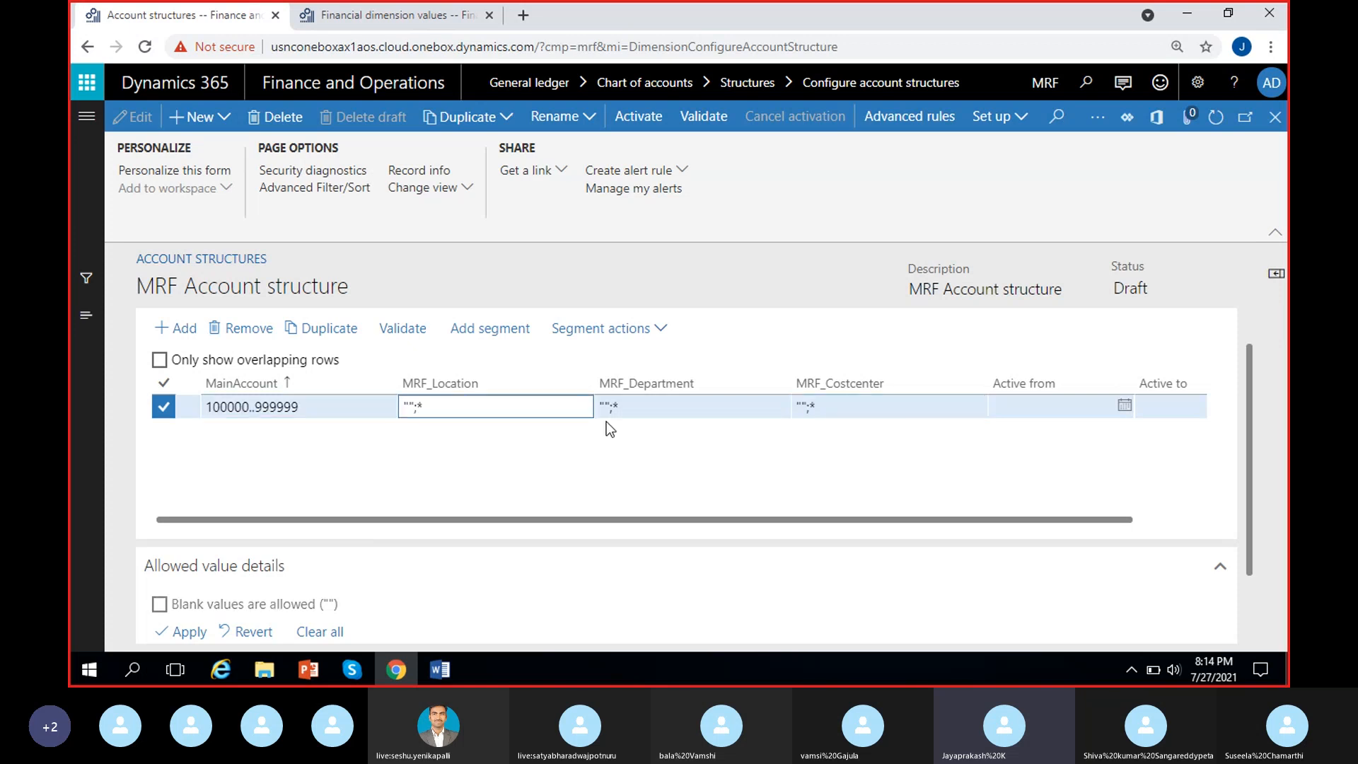
click(637, 407)
click(842, 408)
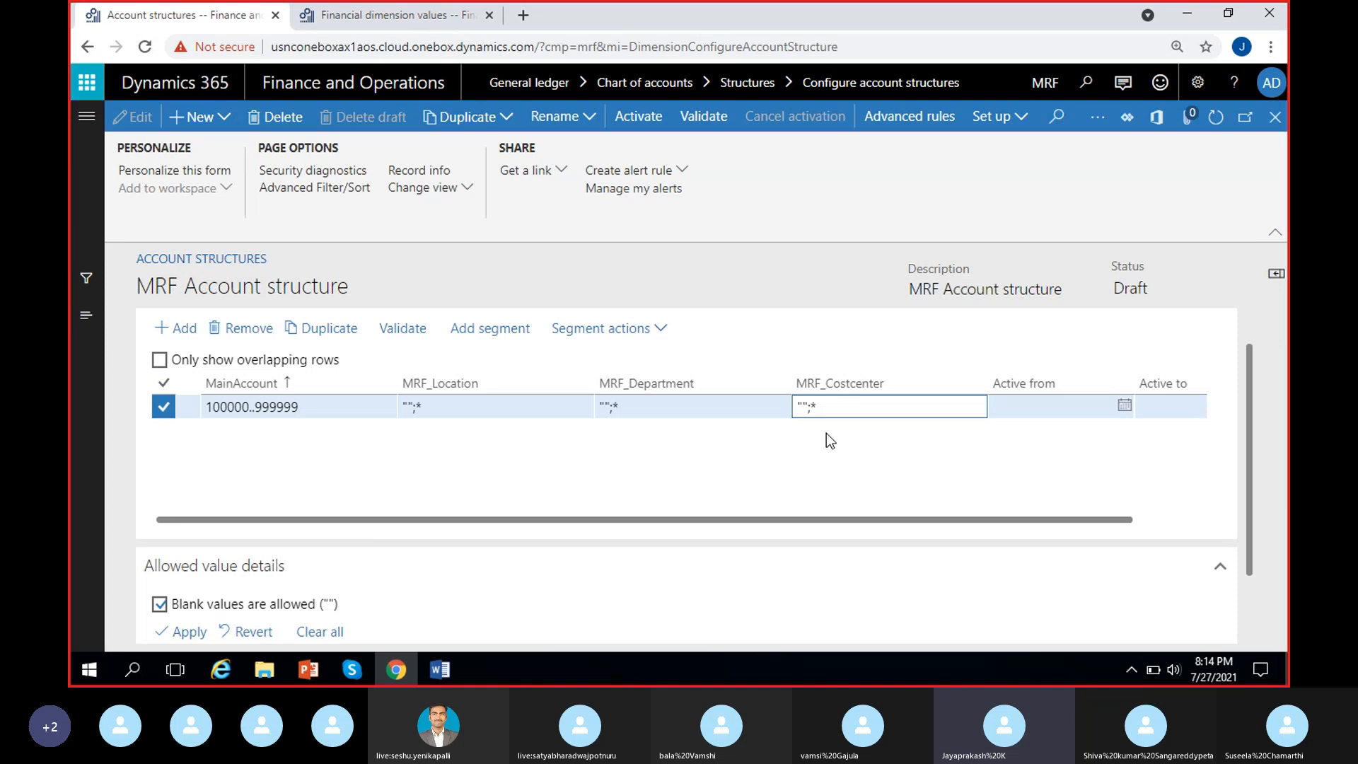
click(461, 441)
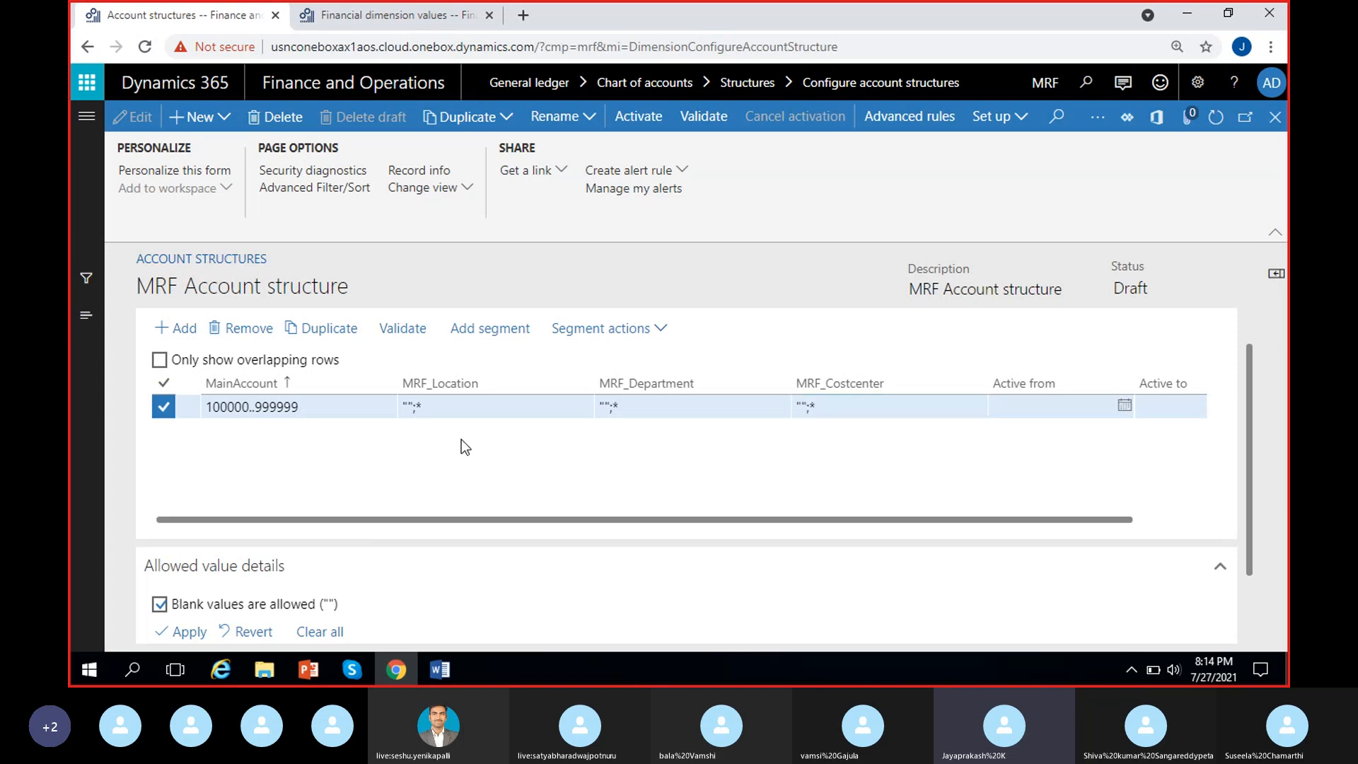
click(448, 407)
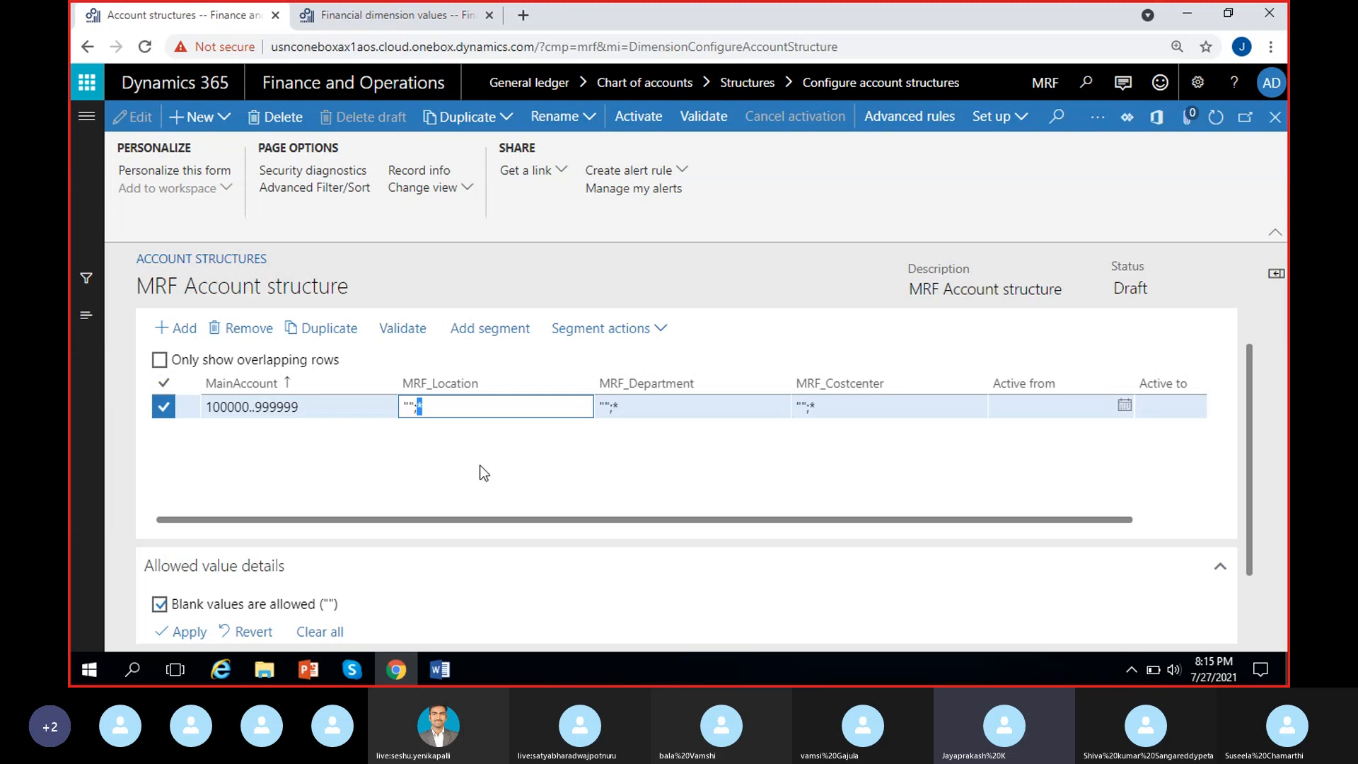
Check the MRF_Location dimension value codes and replace the segment's allowed values in the account structure with 100;101
click(471, 413)
click(430, 17)
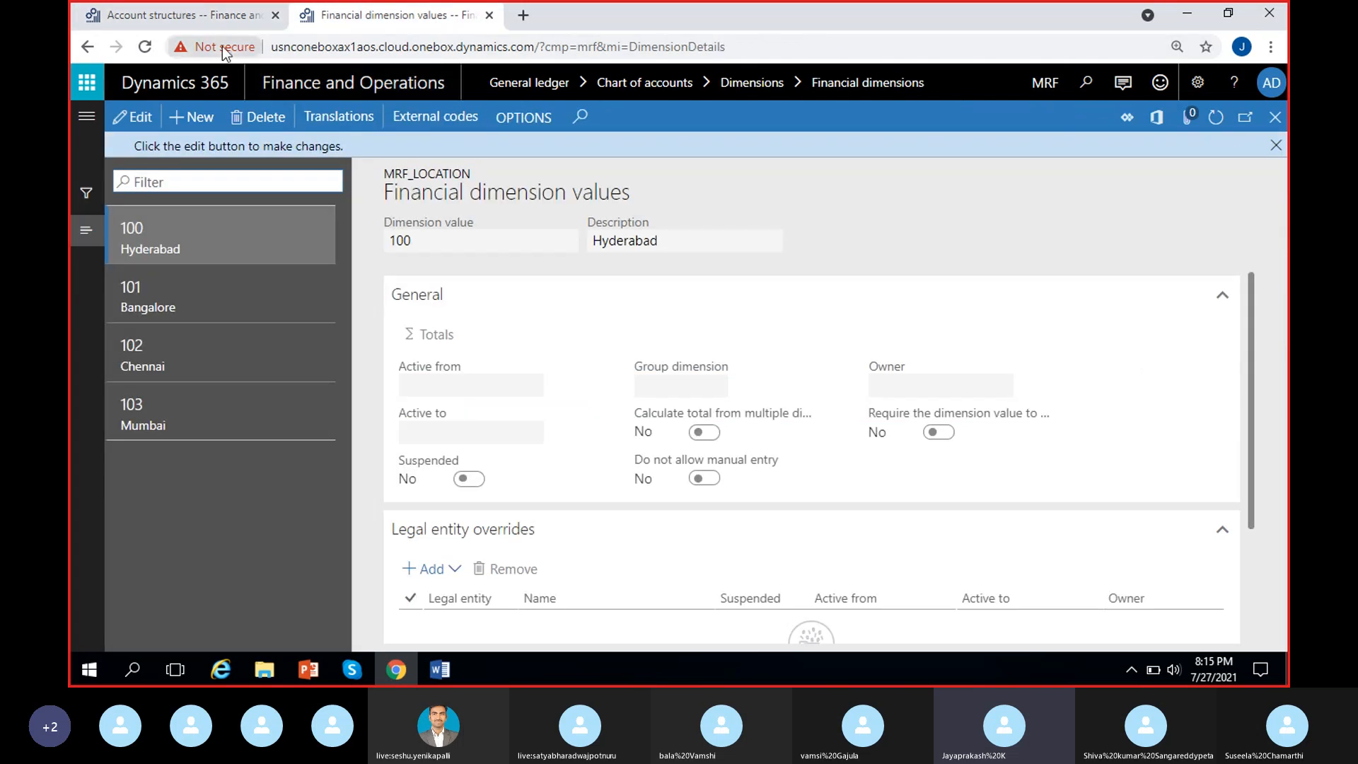
click(188, 16)
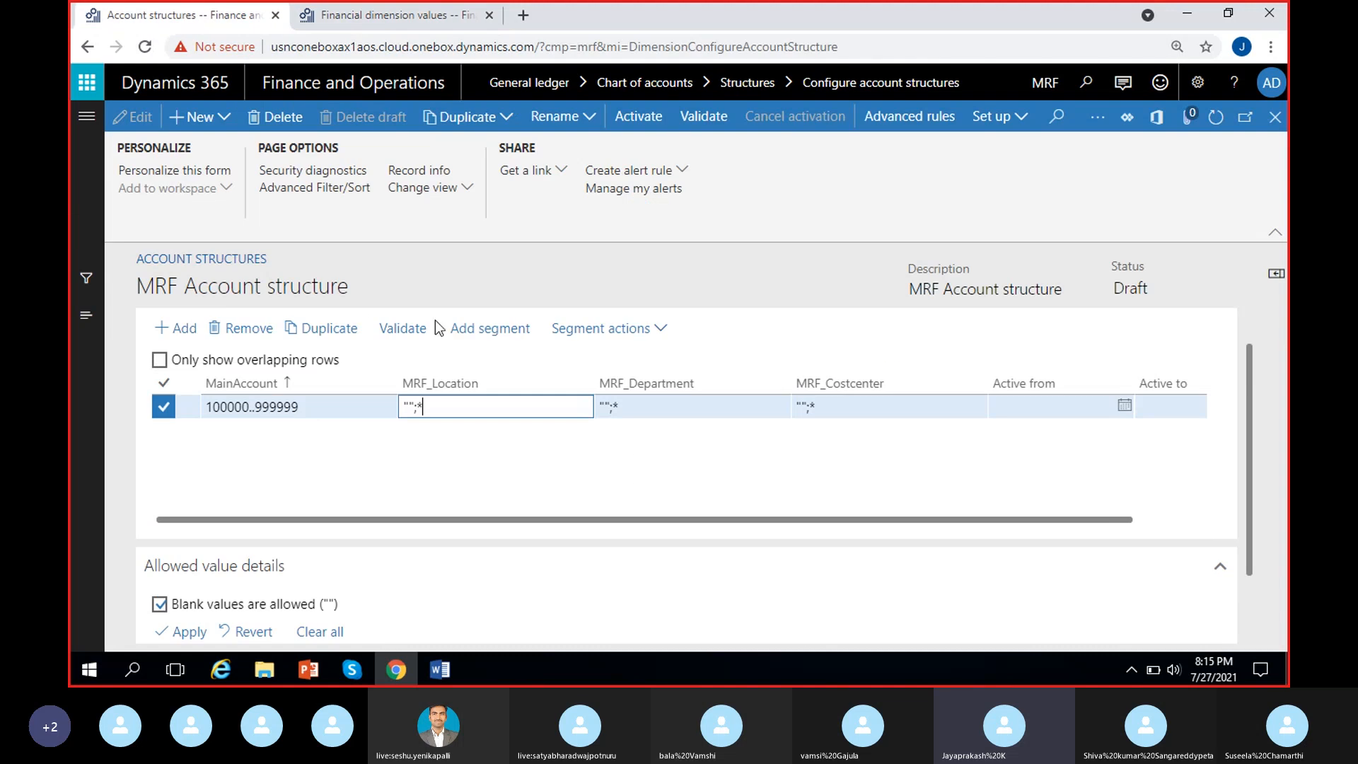
key(BackSpace)
key(BackSpace)
key(BackSpace)
key(BackSpace)
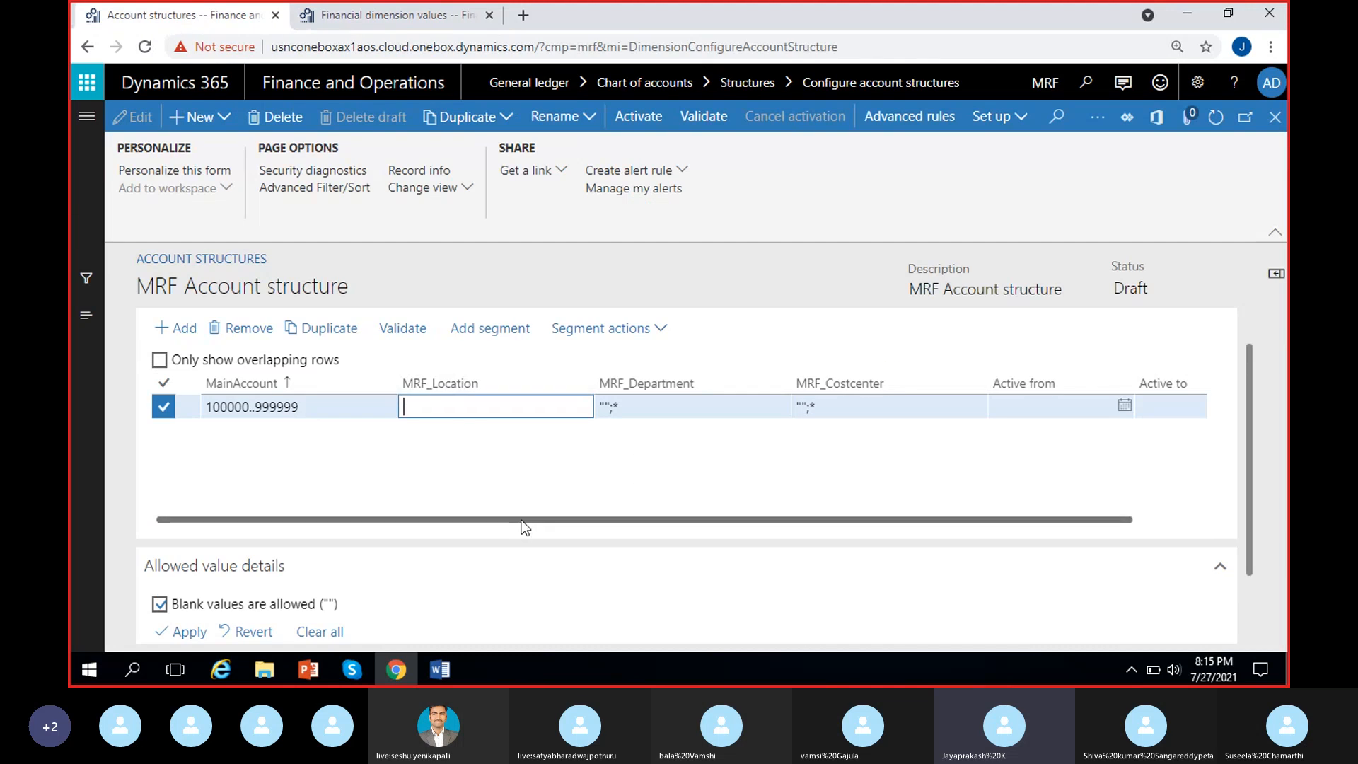
text(100)
text(.)
text(;101)
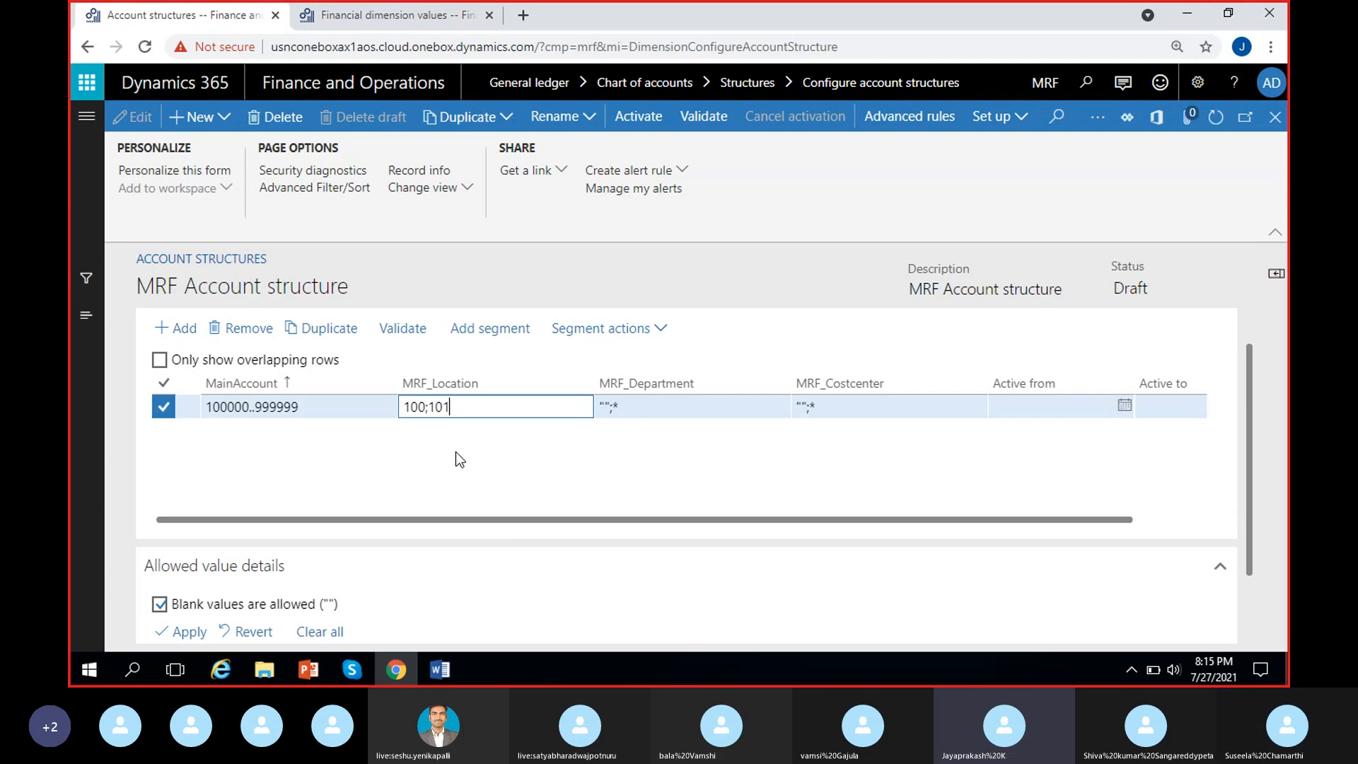
click(409, 448)
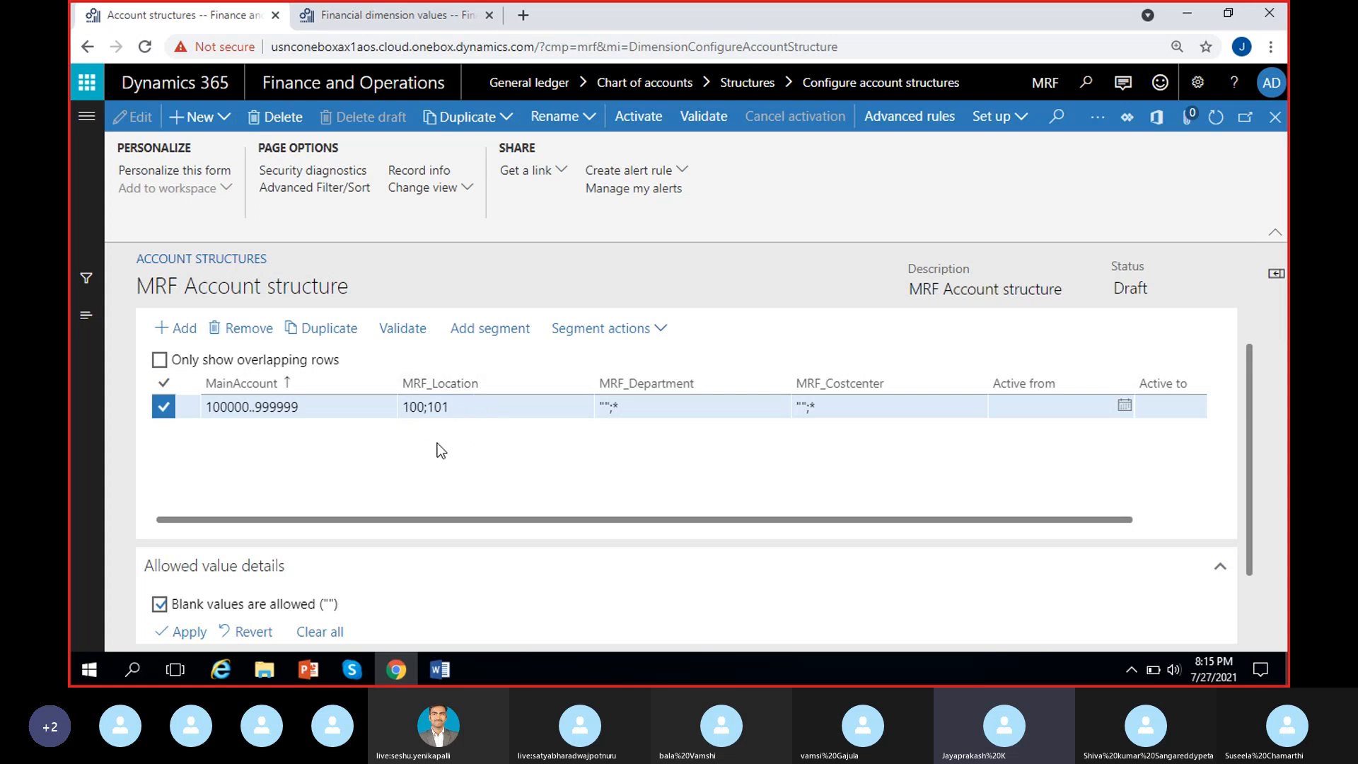
click(540, 411)
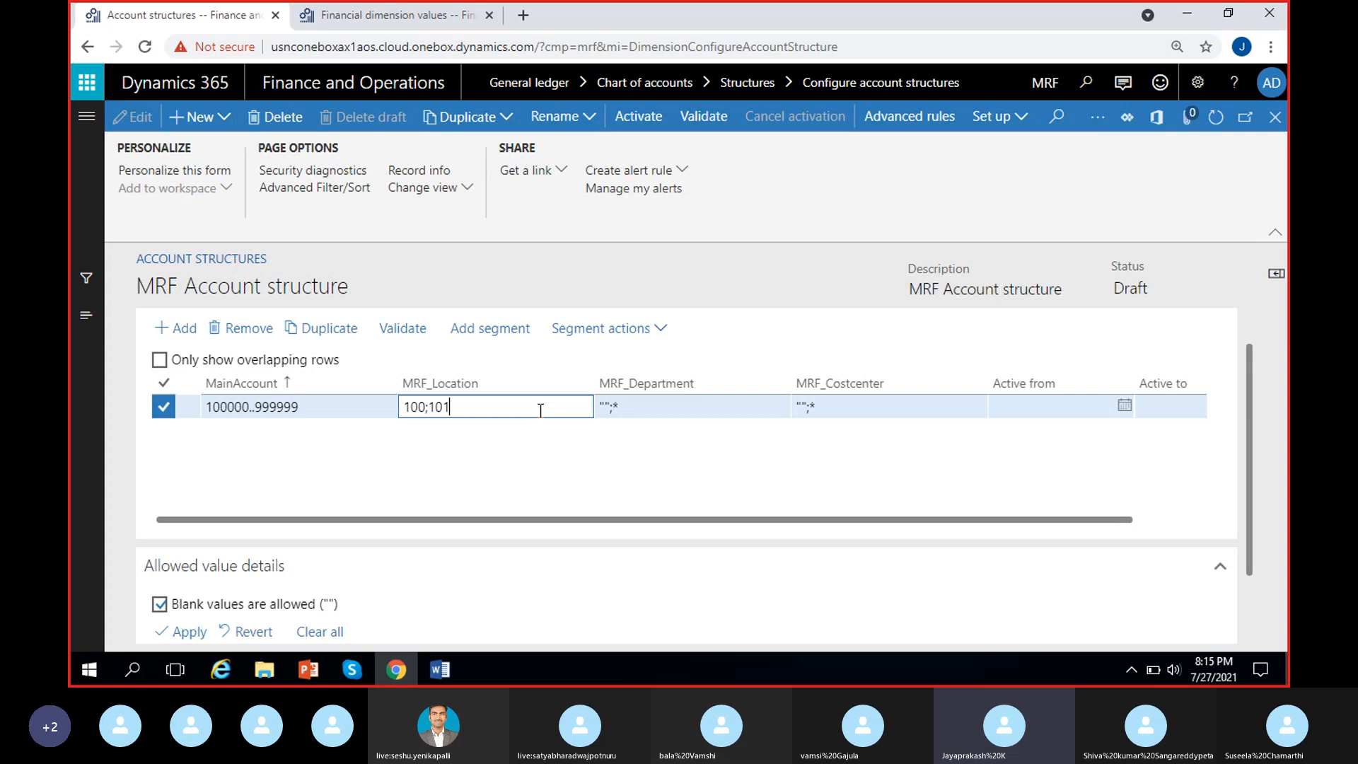
click(517, 445)
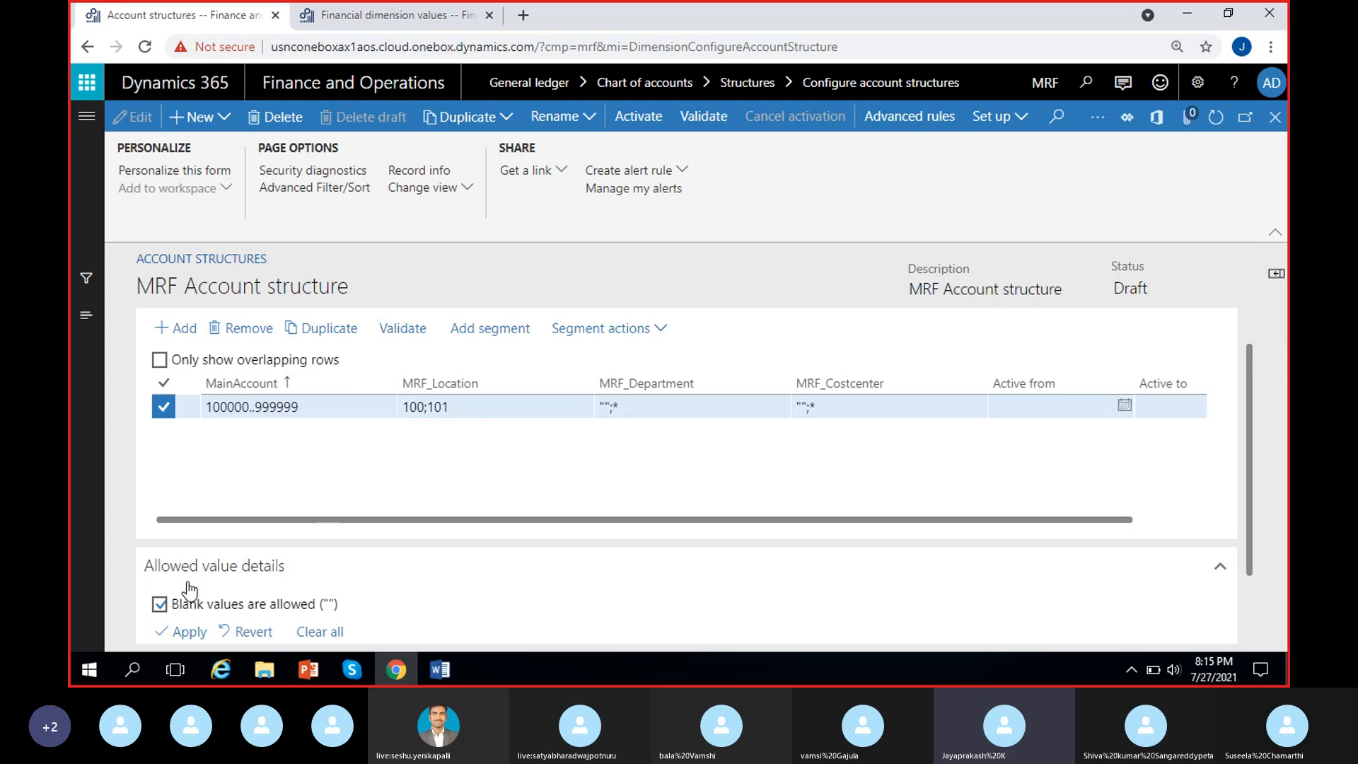
Allow blank values for the MRF_Location segment and check the row's MainAccount range syntax
click(159, 604)
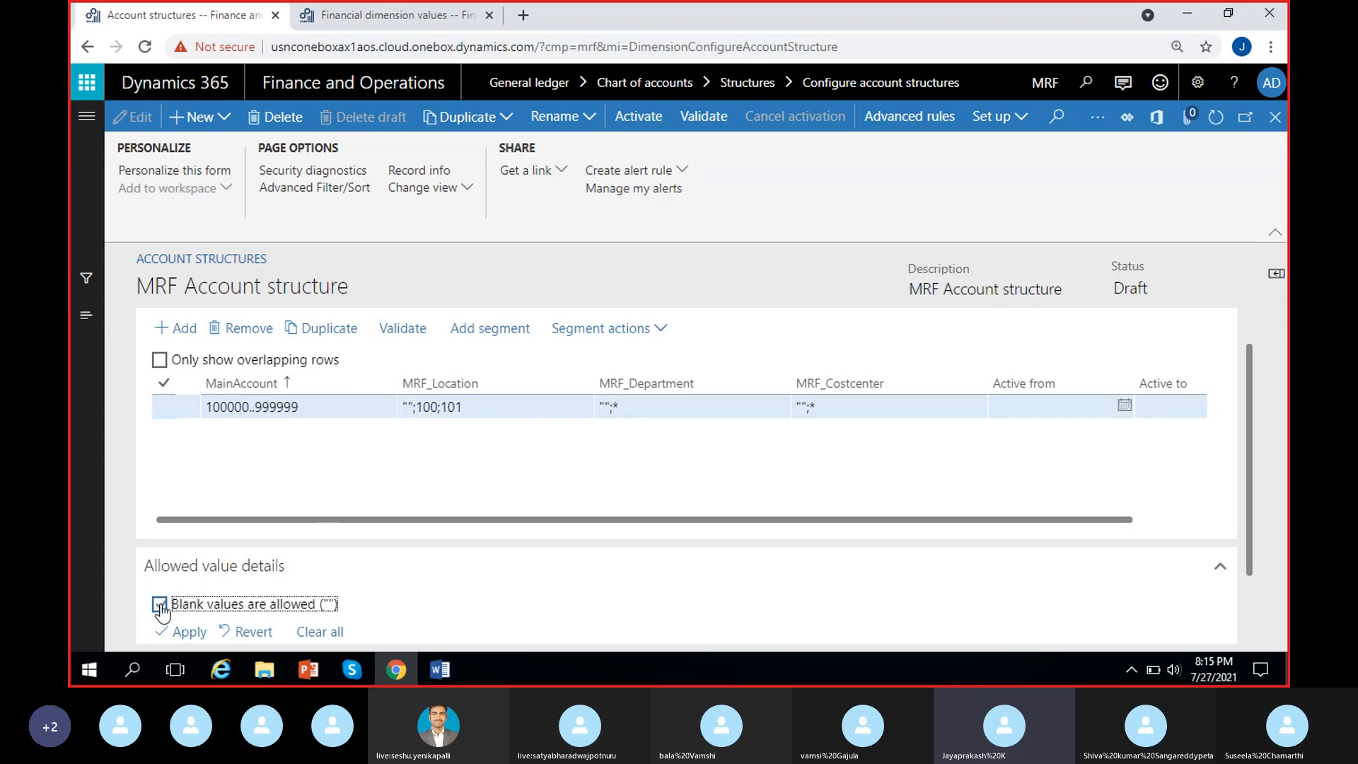
click(418, 411)
drag(404, 408, 411, 408)
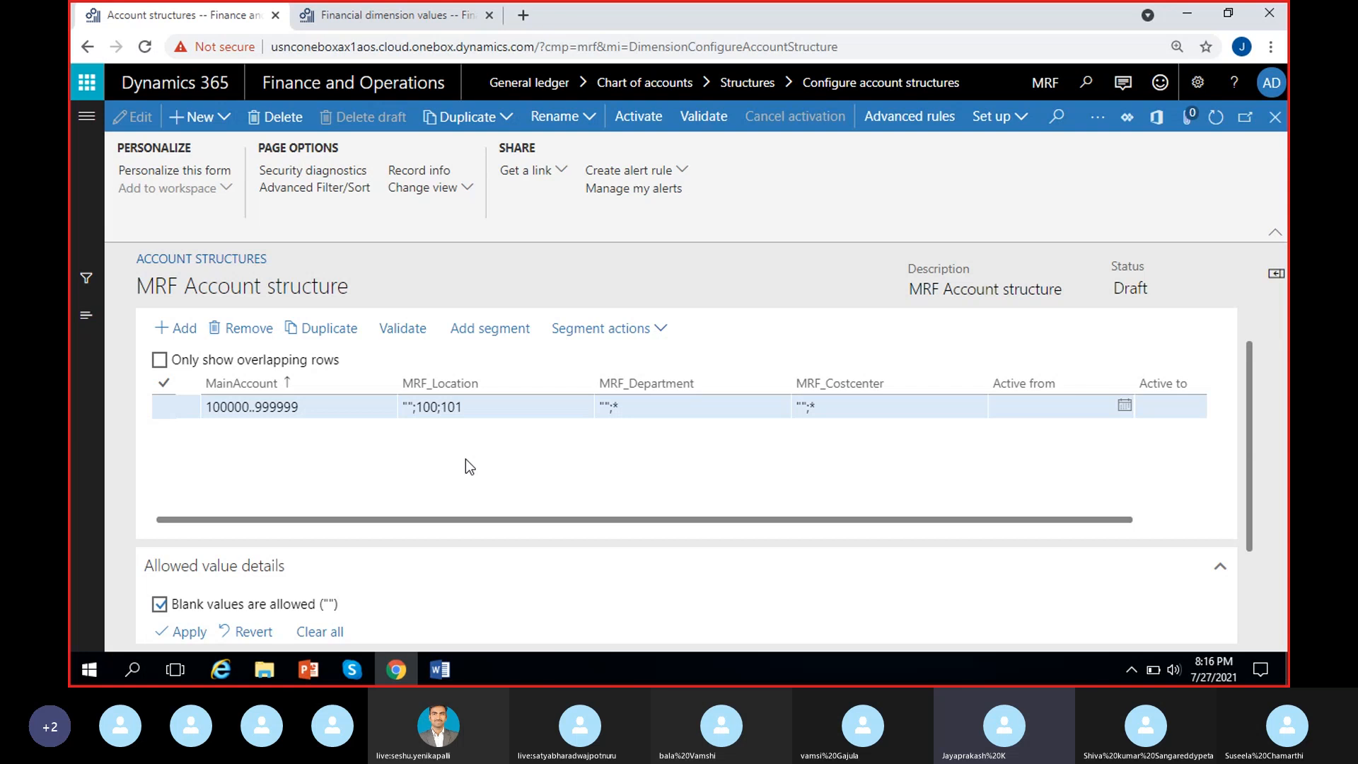
click(276, 407)
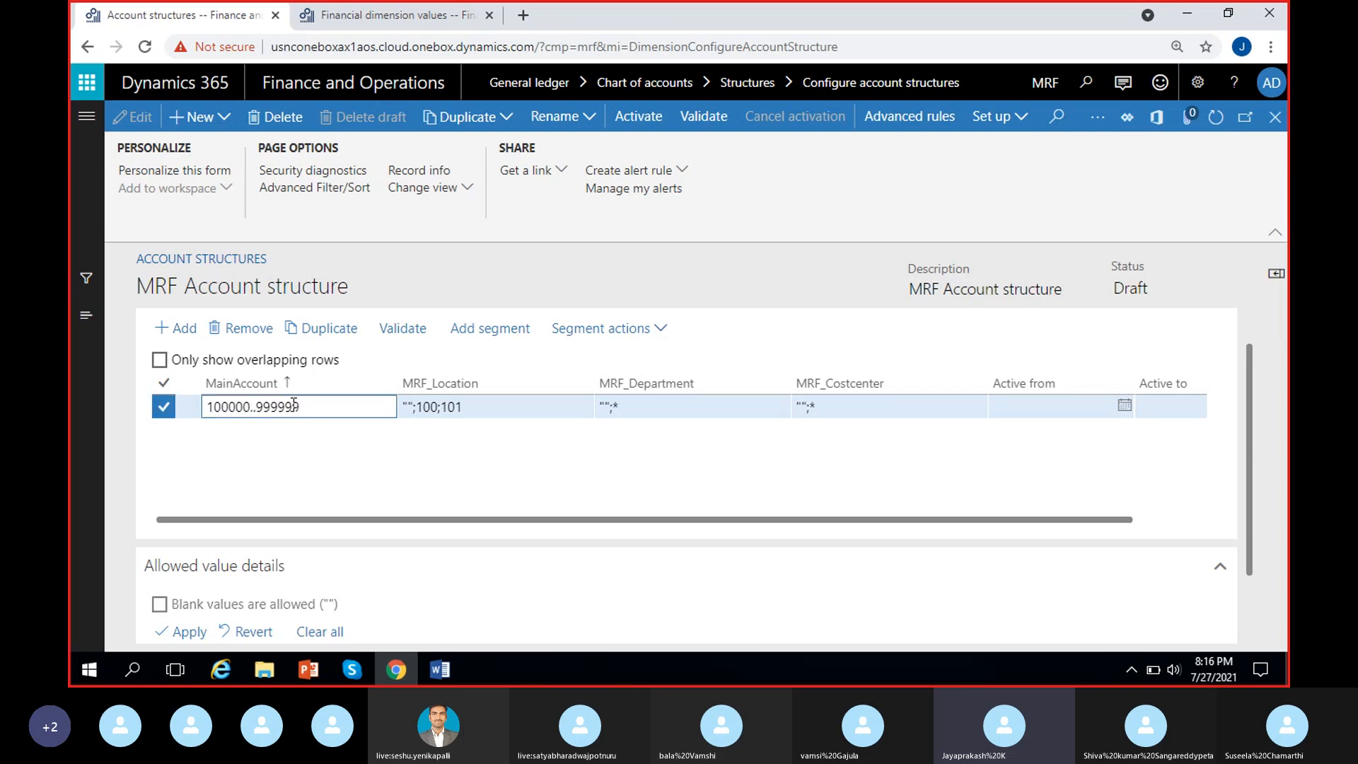
click(442, 453)
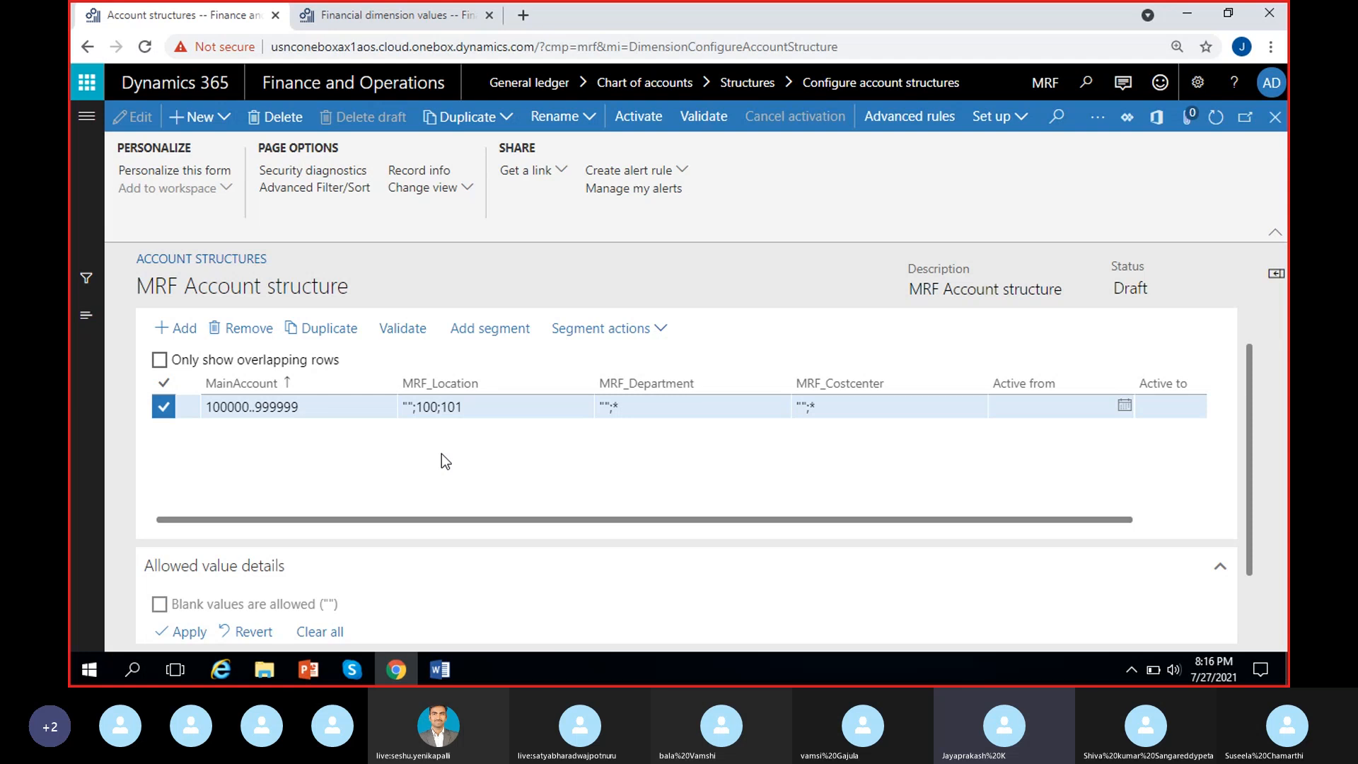
Change the MRF_Location allowed values into the range 100..101 and check its criteria in the allowed value details
click(470, 408)
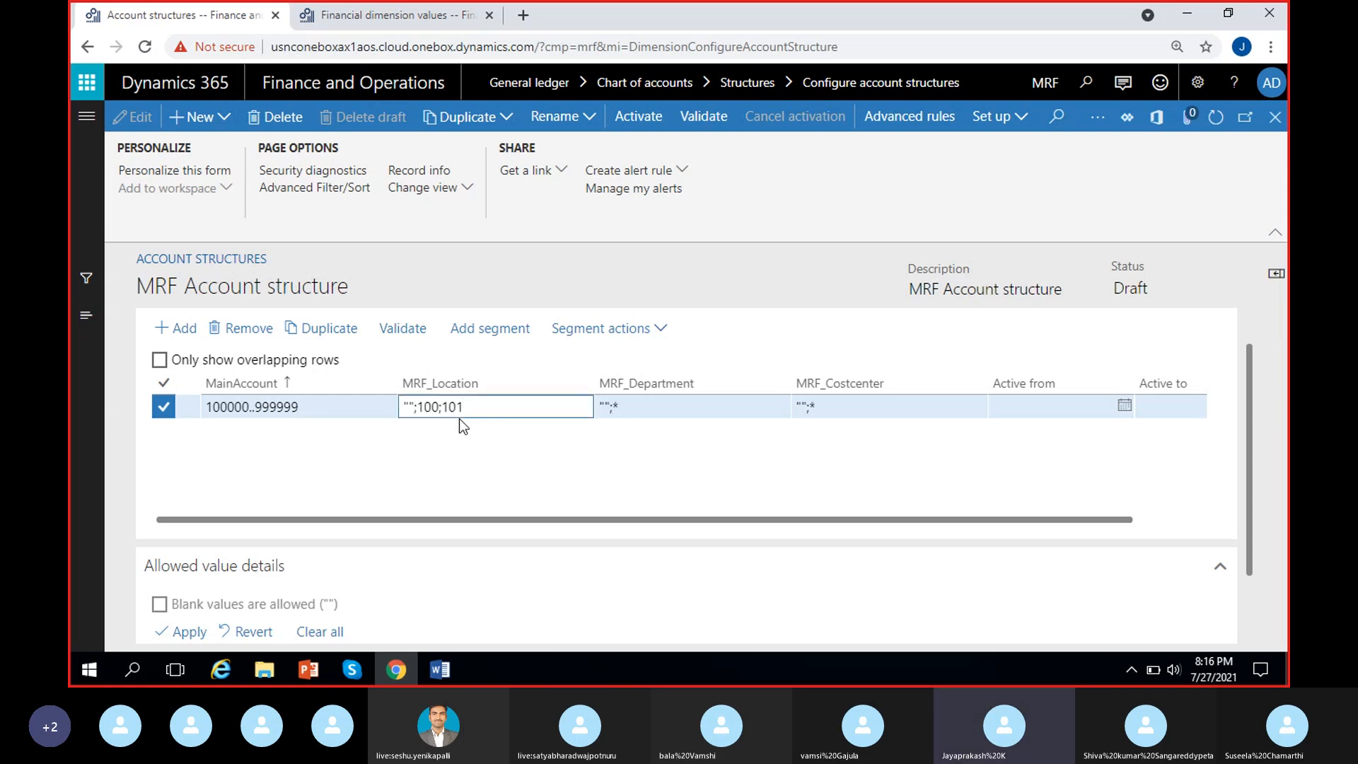
click(445, 407)
key(BackSpace)
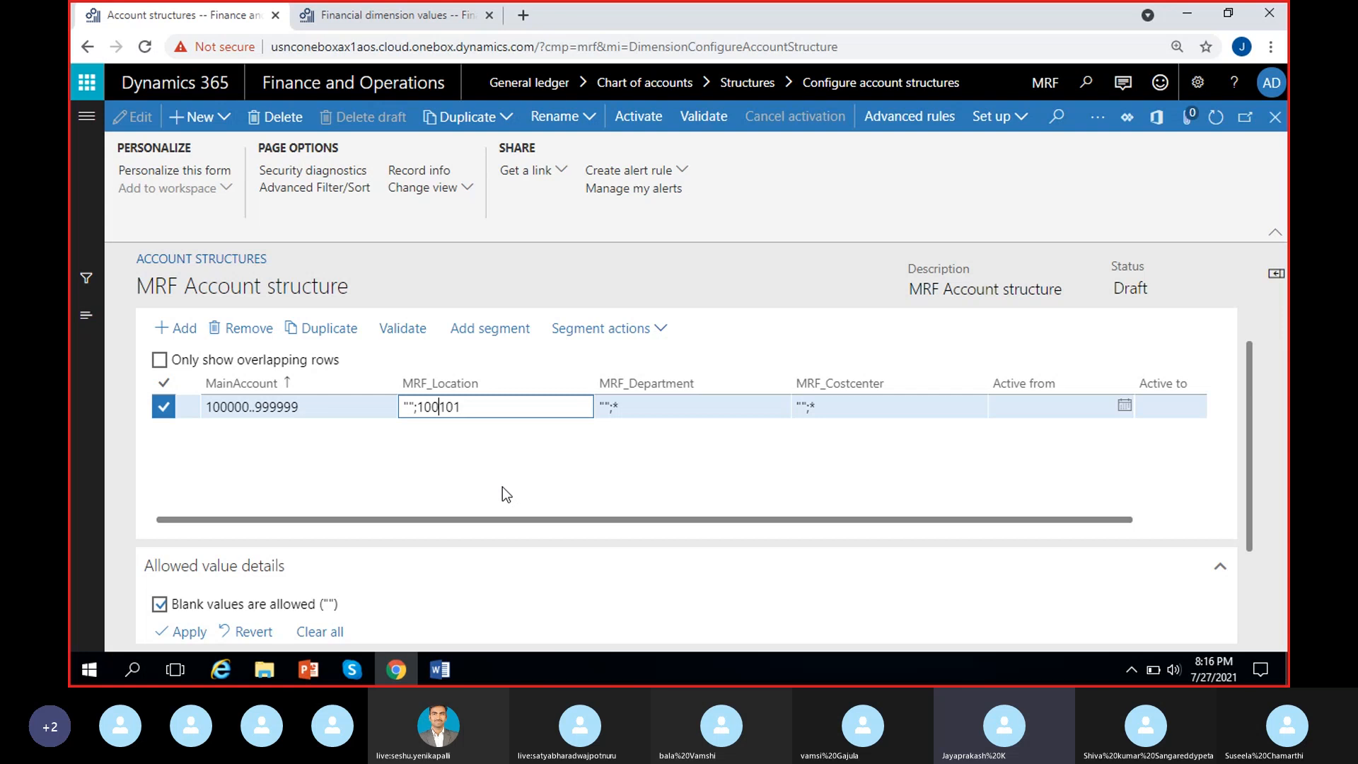
text(..)
click(478, 440)
click(491, 409)
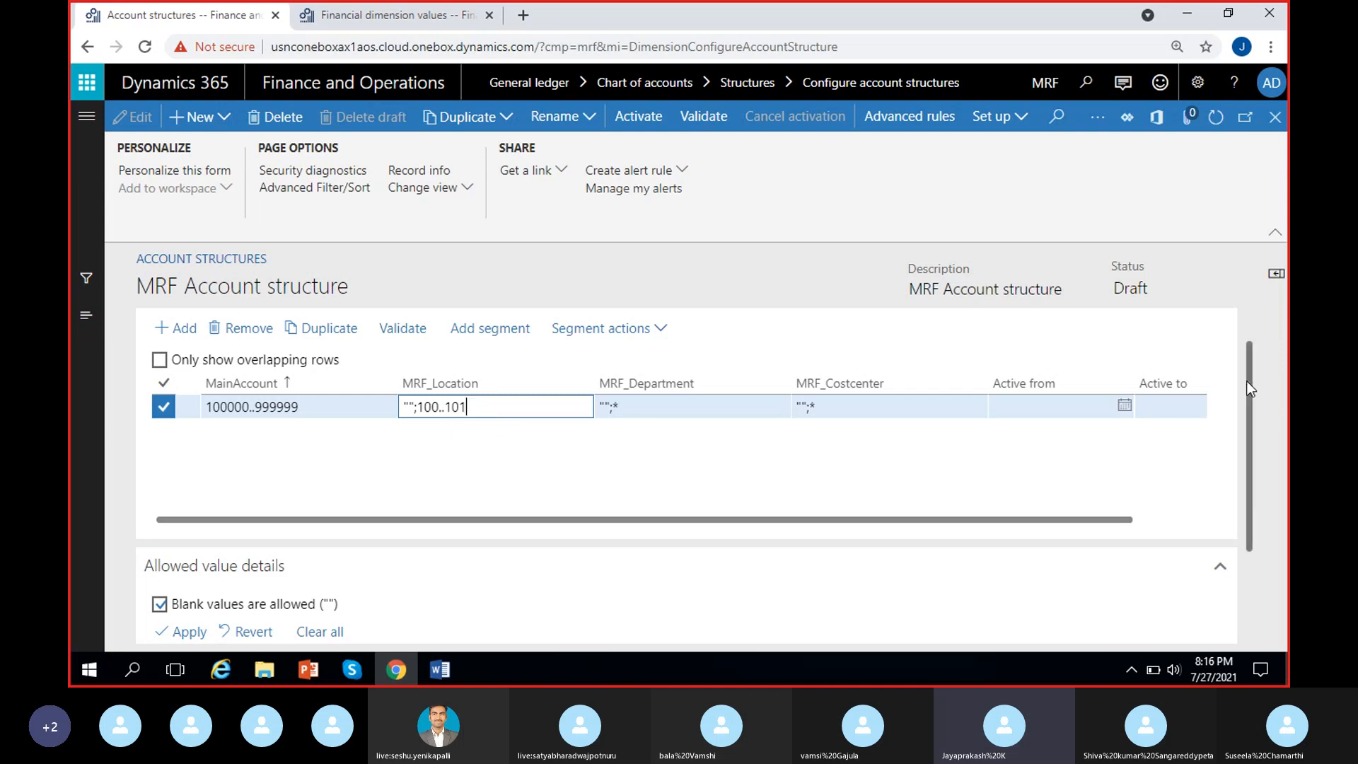
drag(1247, 380, 1250, 436)
click(669, 350)
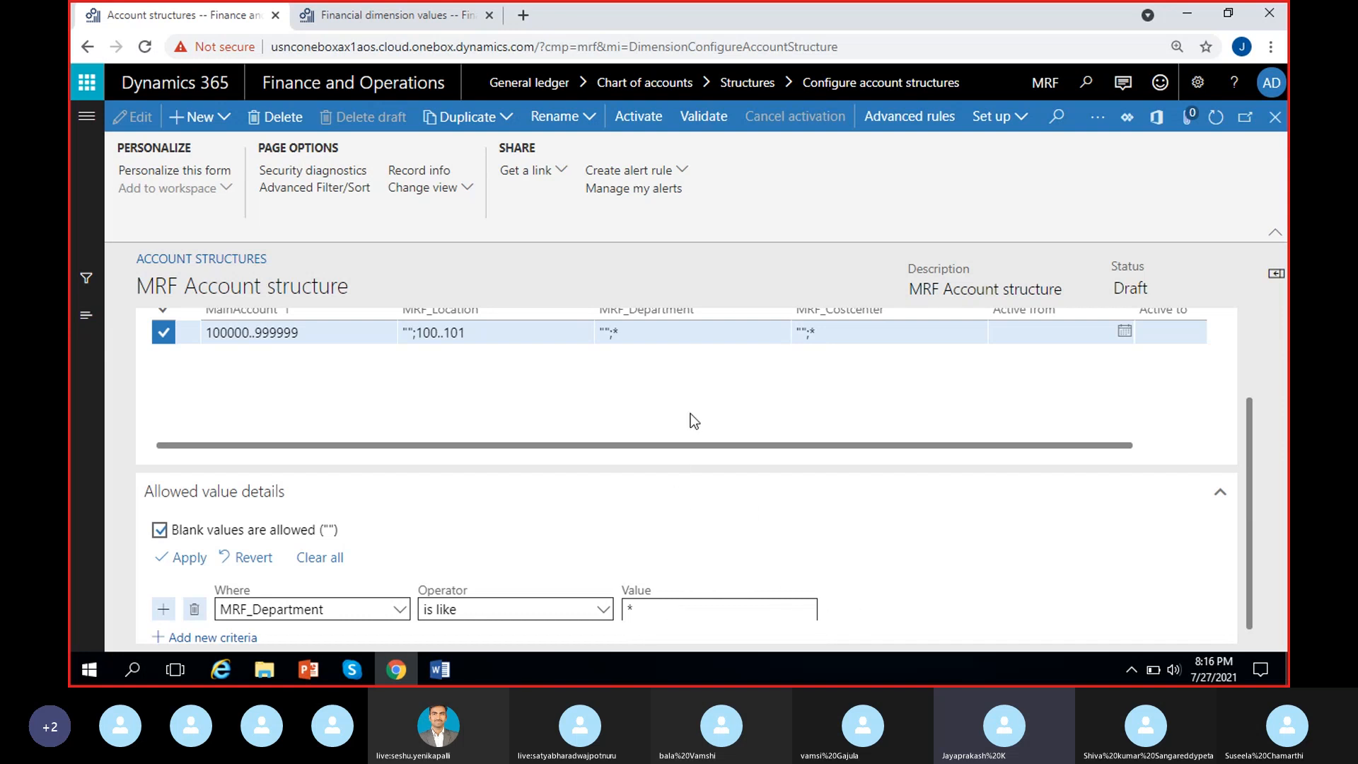
click(501, 333)
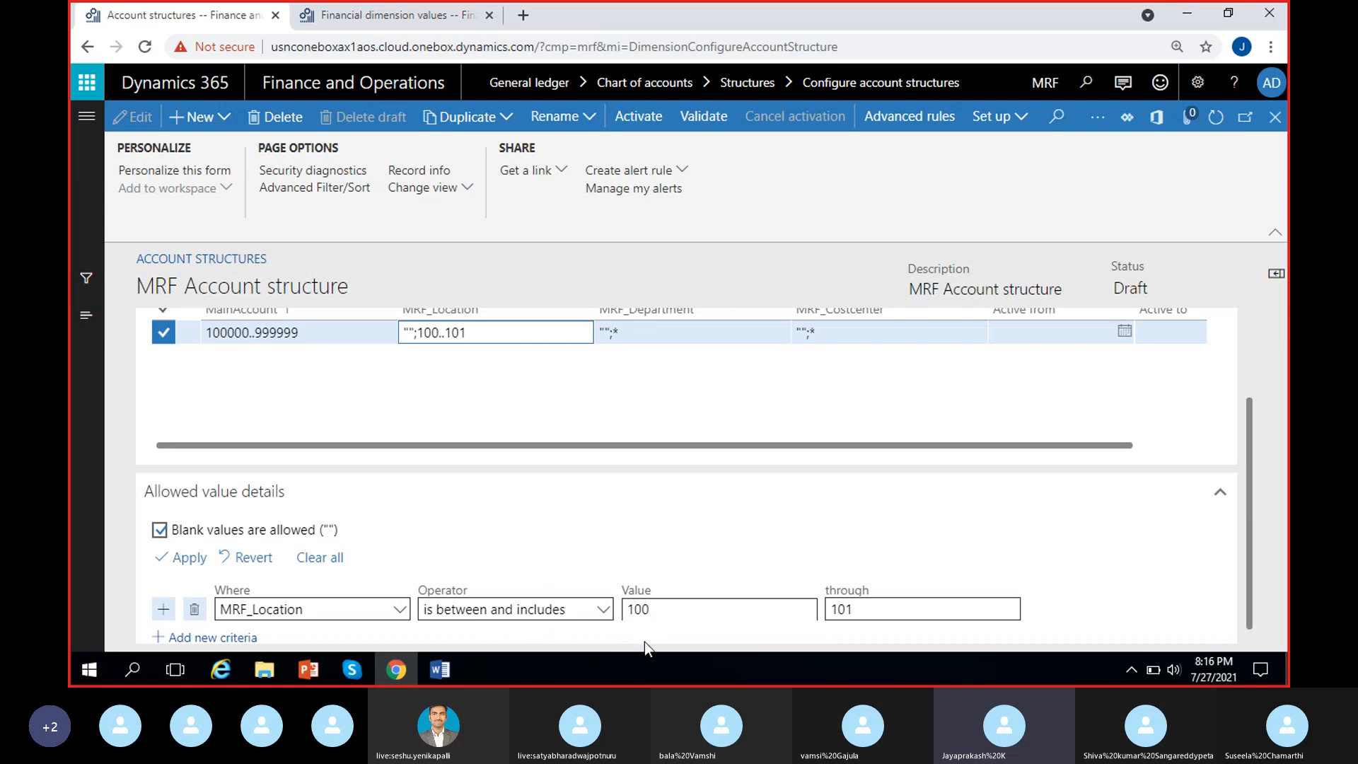
click(863, 630)
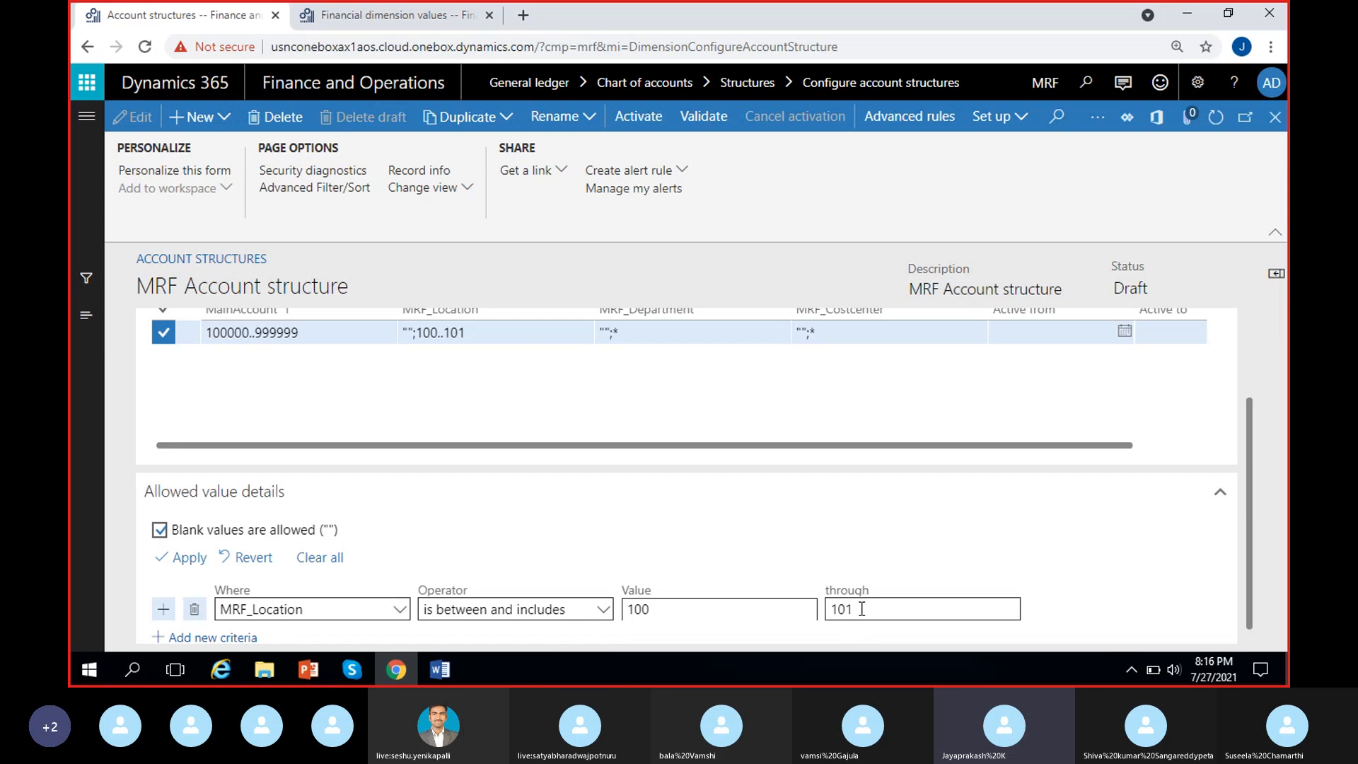
Extend the MRF_Location allowed range to 100..102 and refresh its criteria in the allowed value details
click(470, 334)
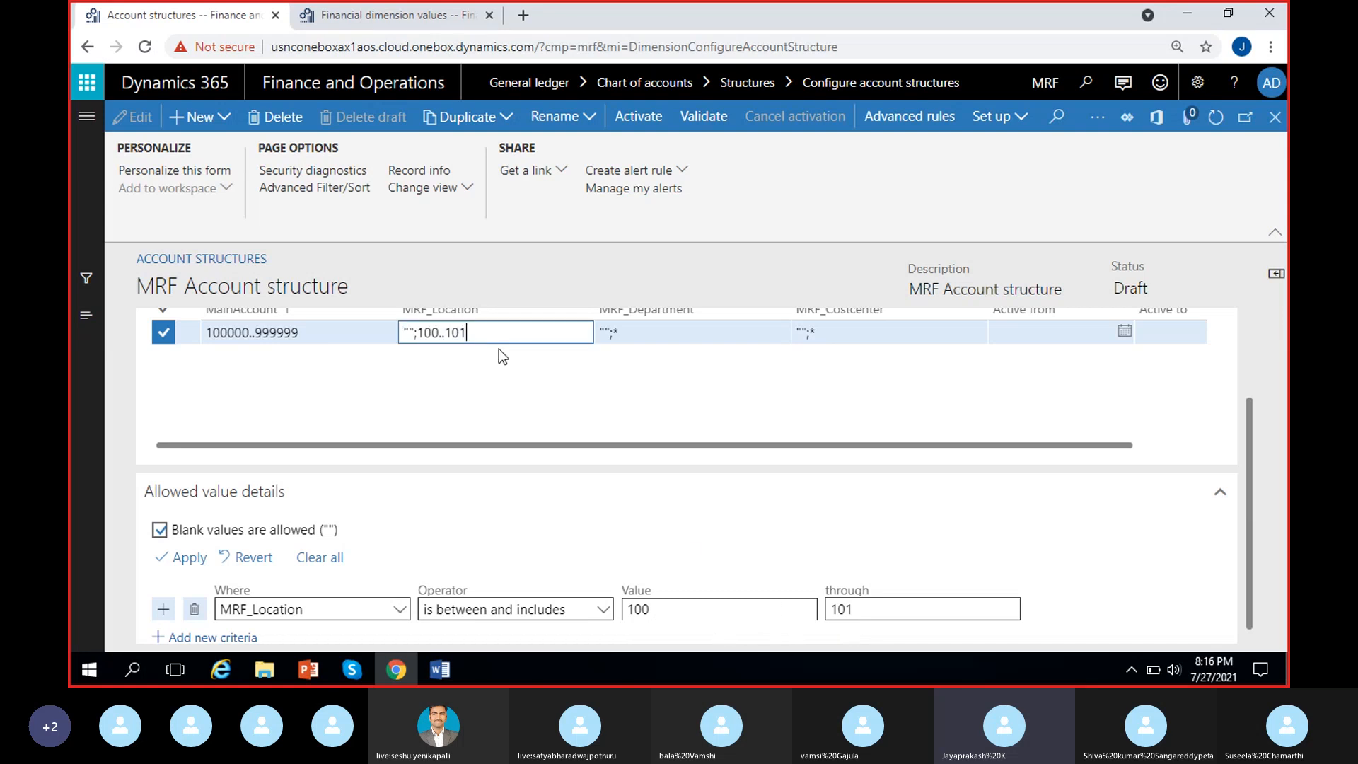
key(BackSpace)
text(2)
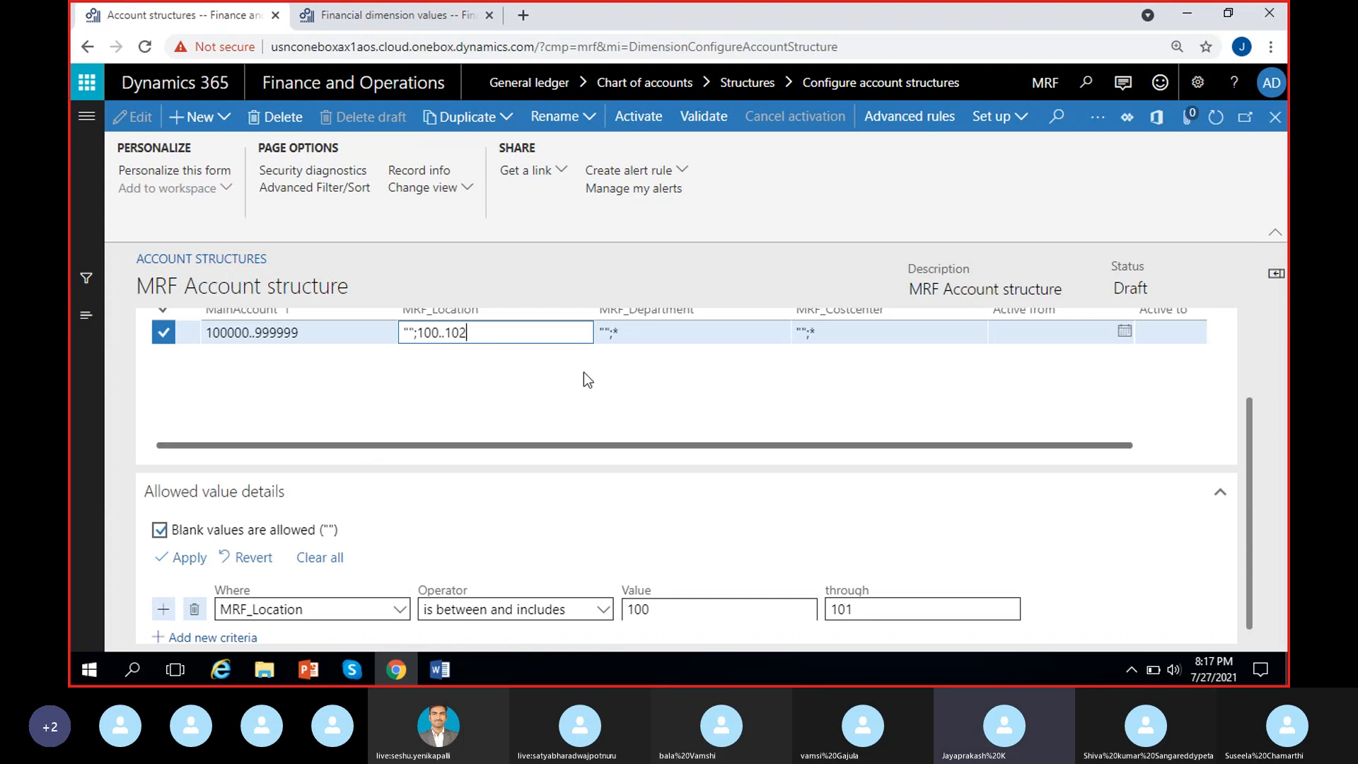
click(669, 334)
click(509, 334)
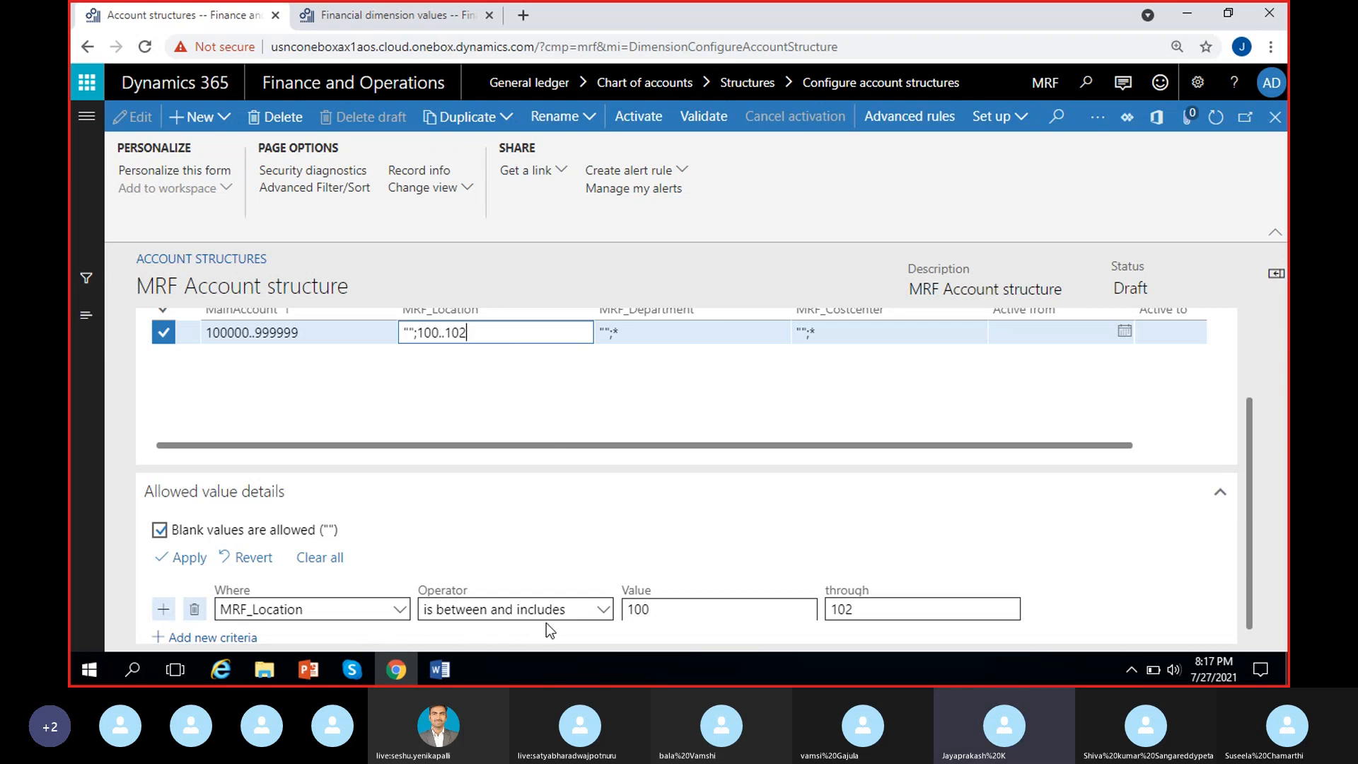
click(733, 641)
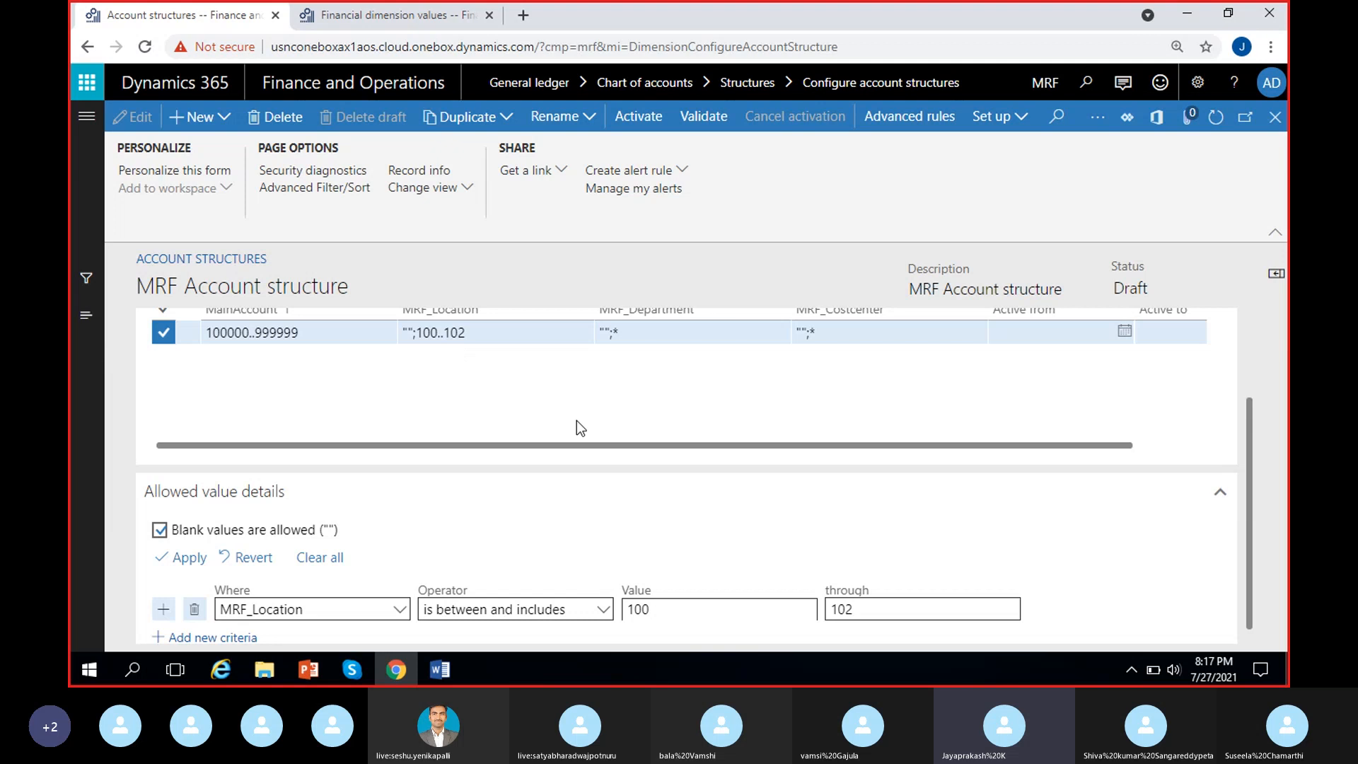
drag(1249, 449, 1250, 444)
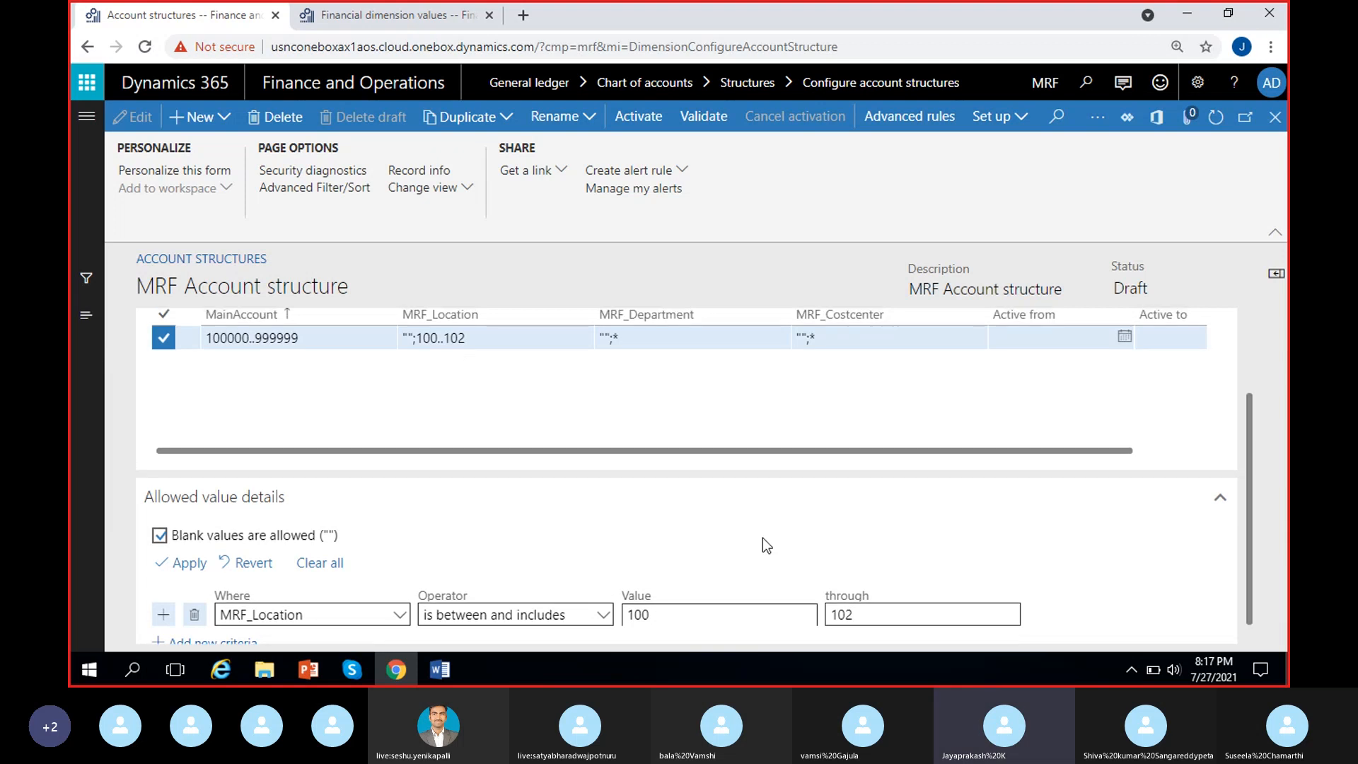
Disallow blank values for the MRF_Location segment so that only the range 100..102 is permitted
click(401, 338)
drag(401, 338, 416, 345)
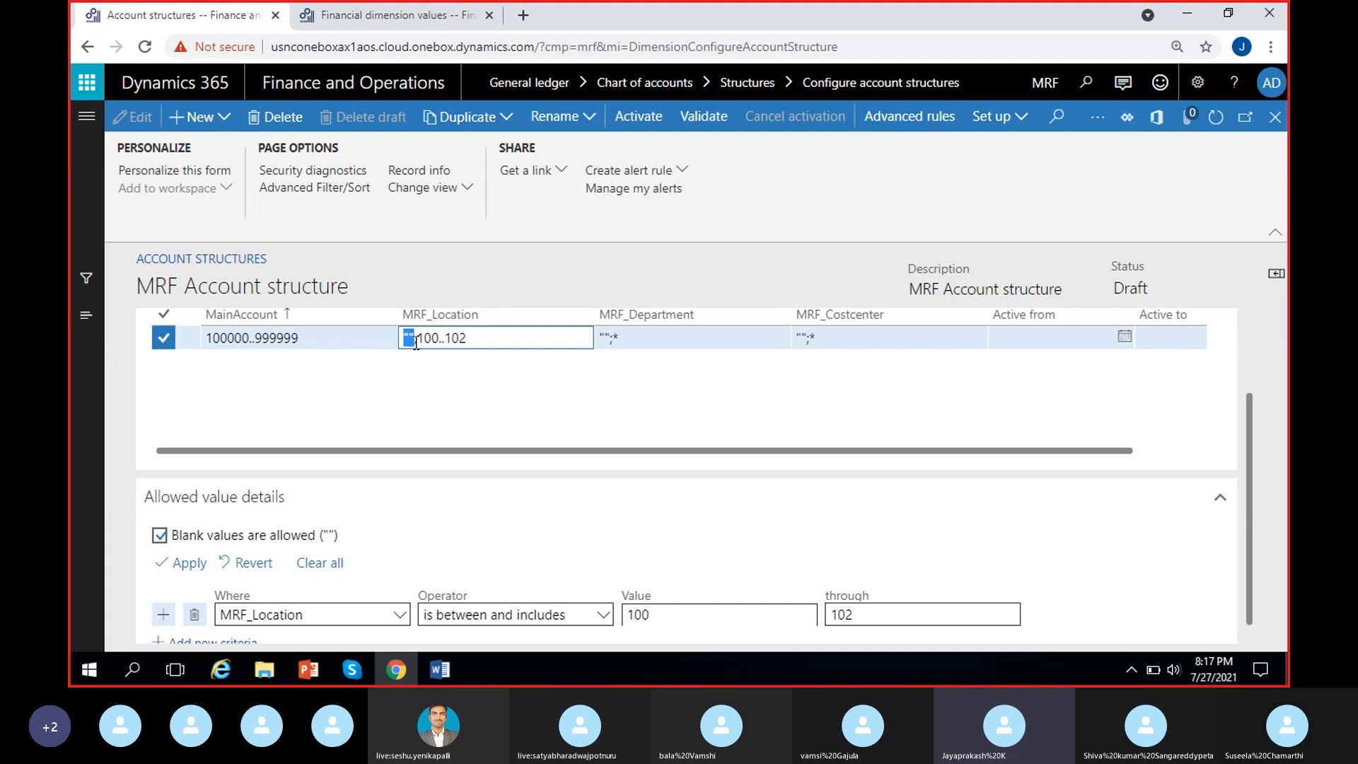
click(407, 383)
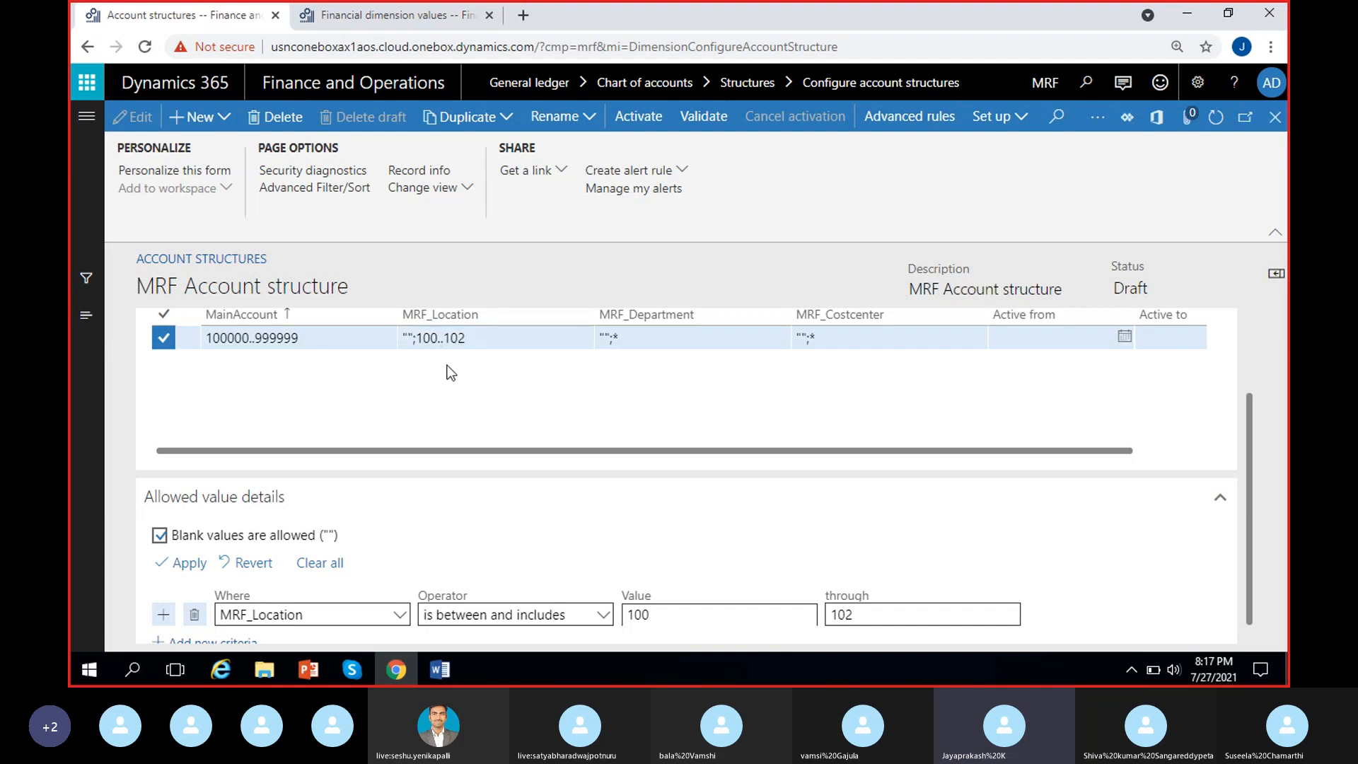
click(465, 338)
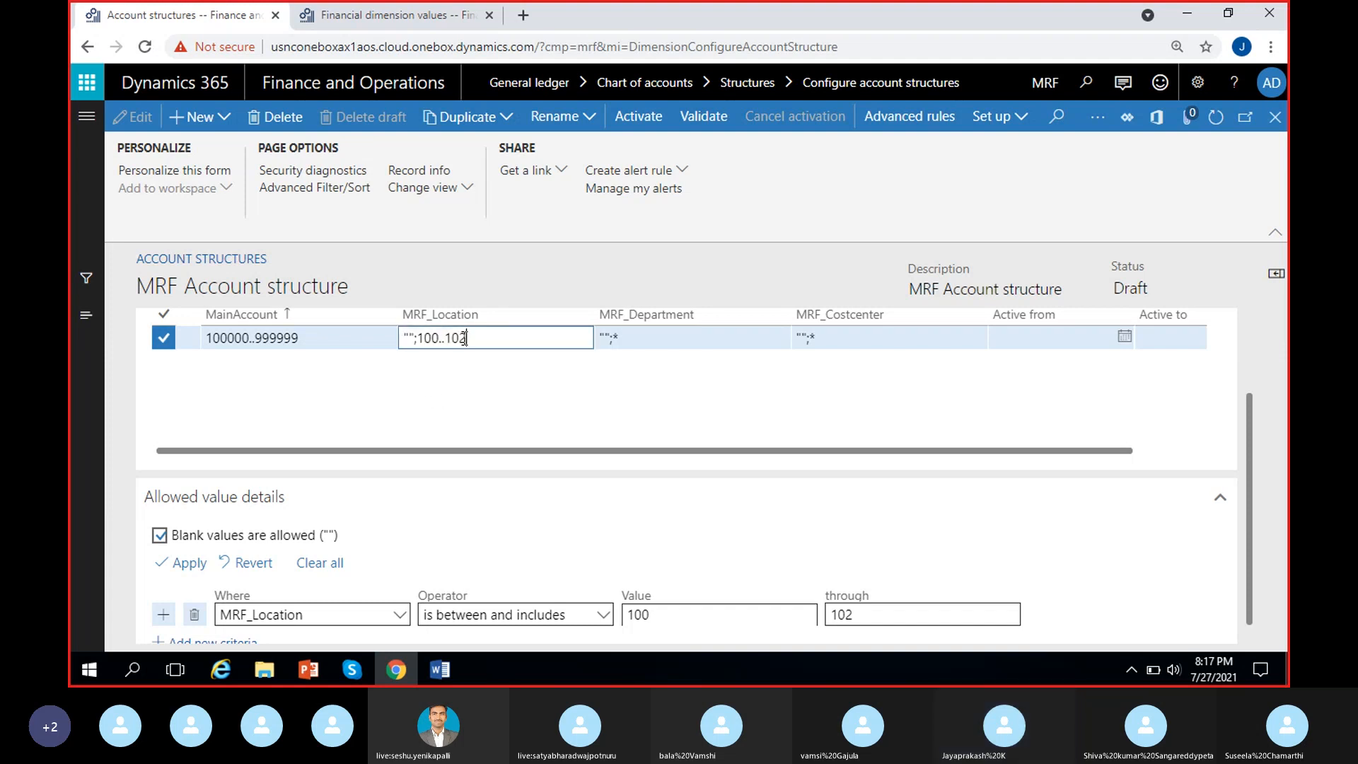
click(159, 535)
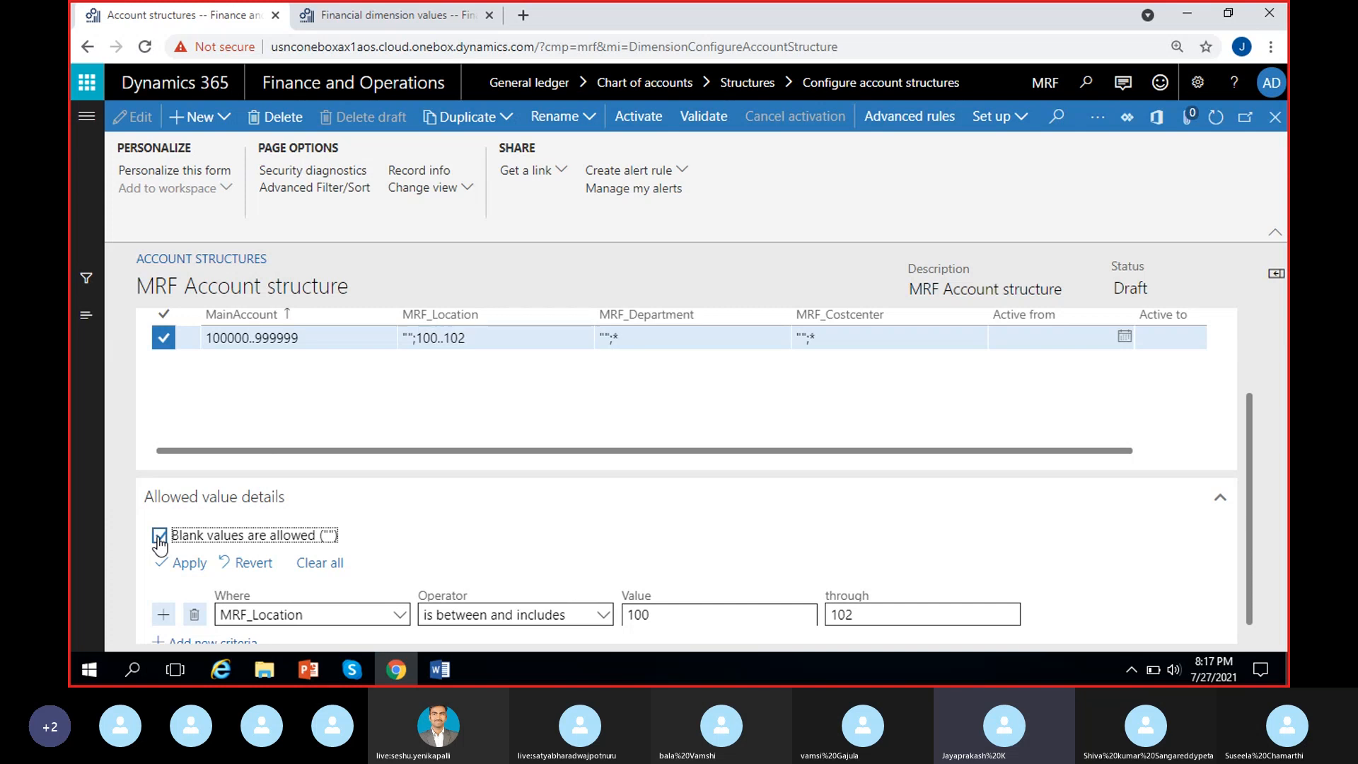
click(459, 338)
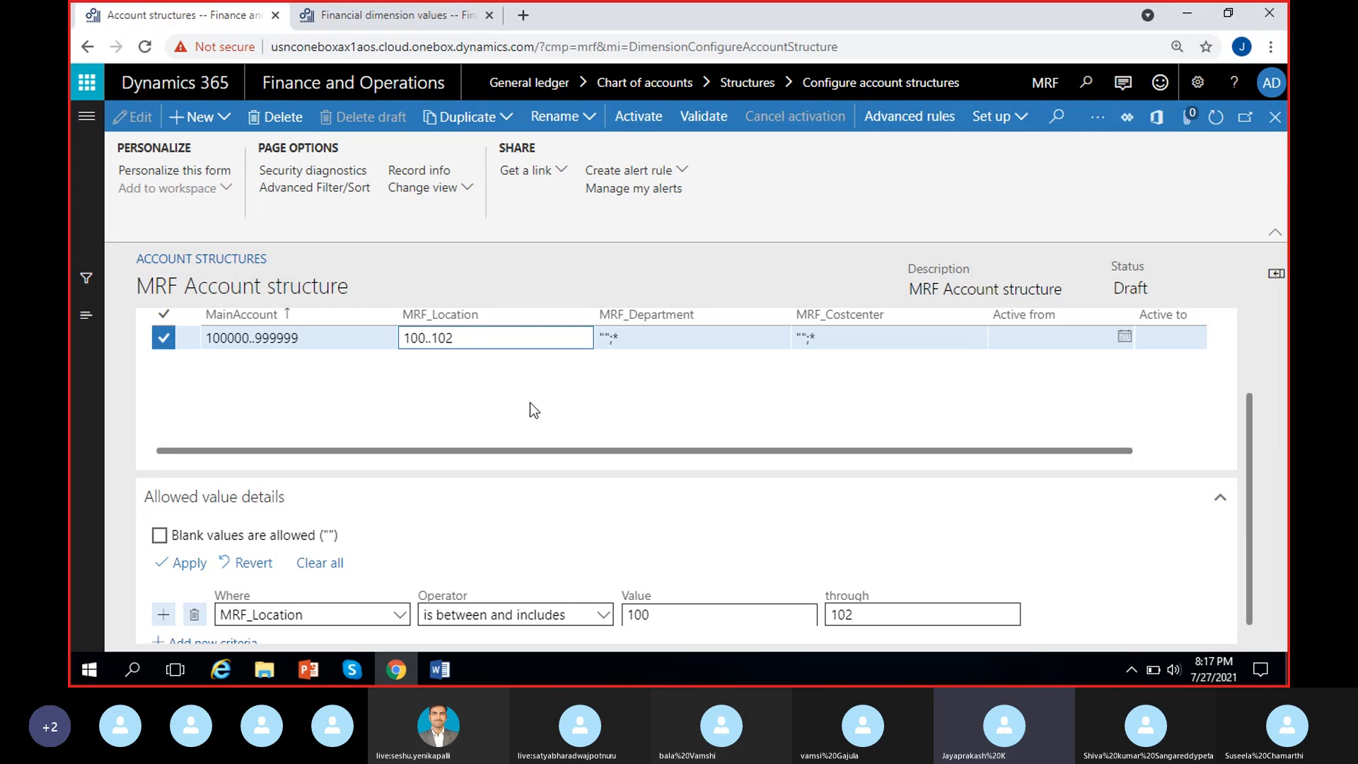
click(497, 386)
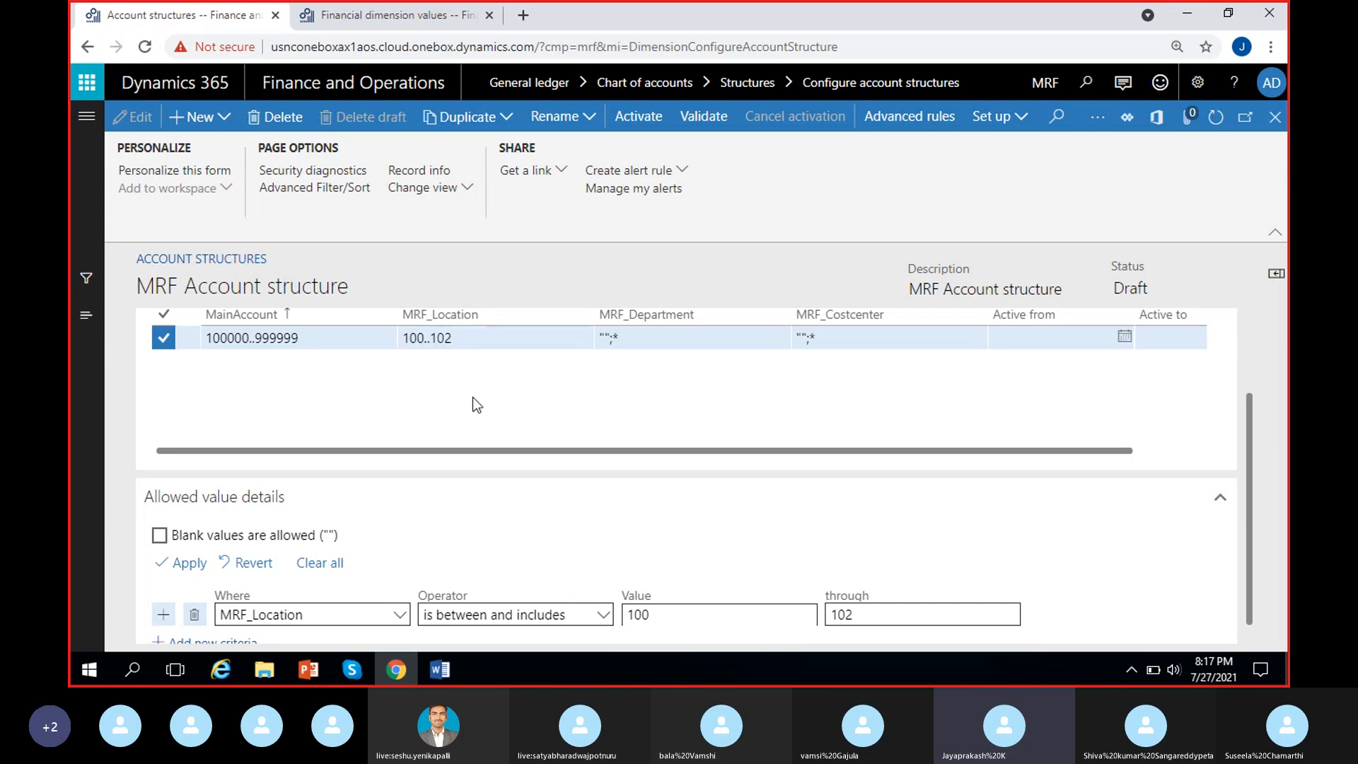
click(604, 619)
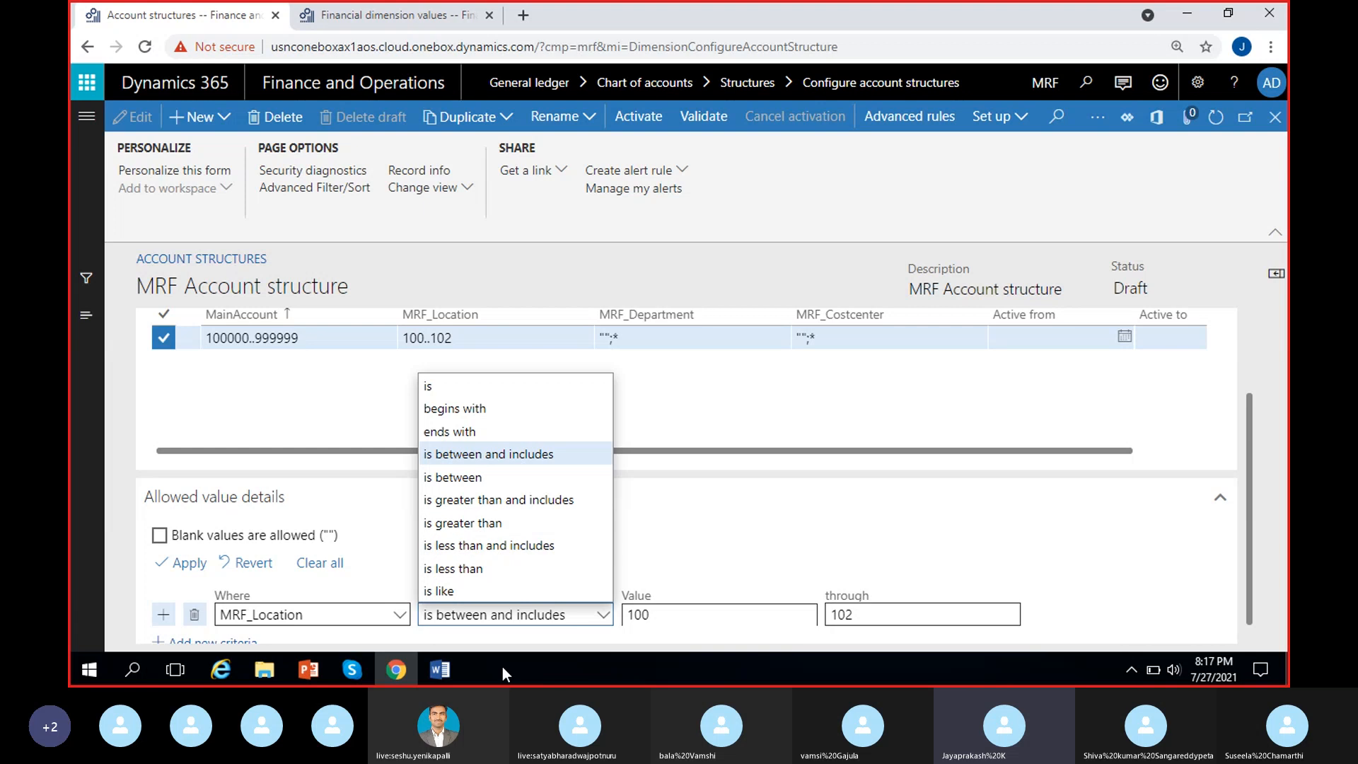
click(515, 410)
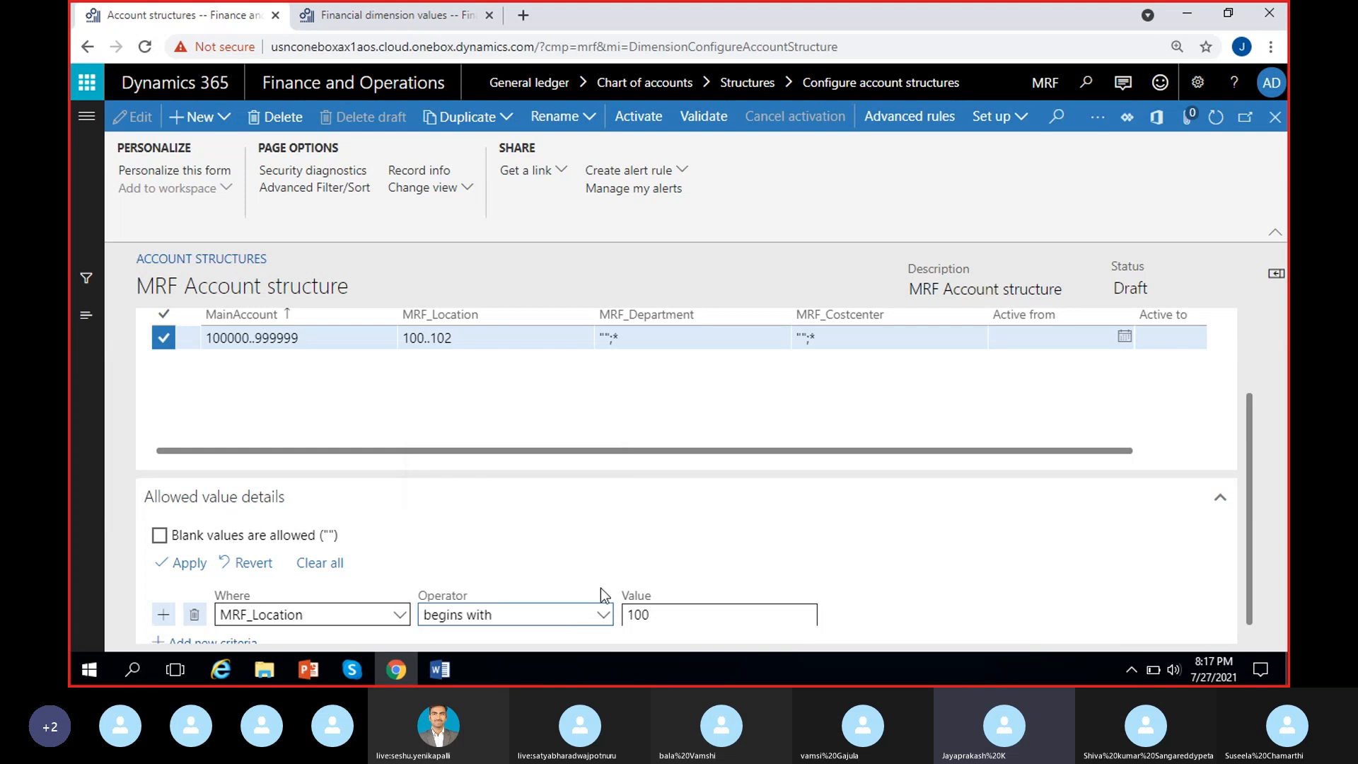
click(673, 617)
click(497, 347)
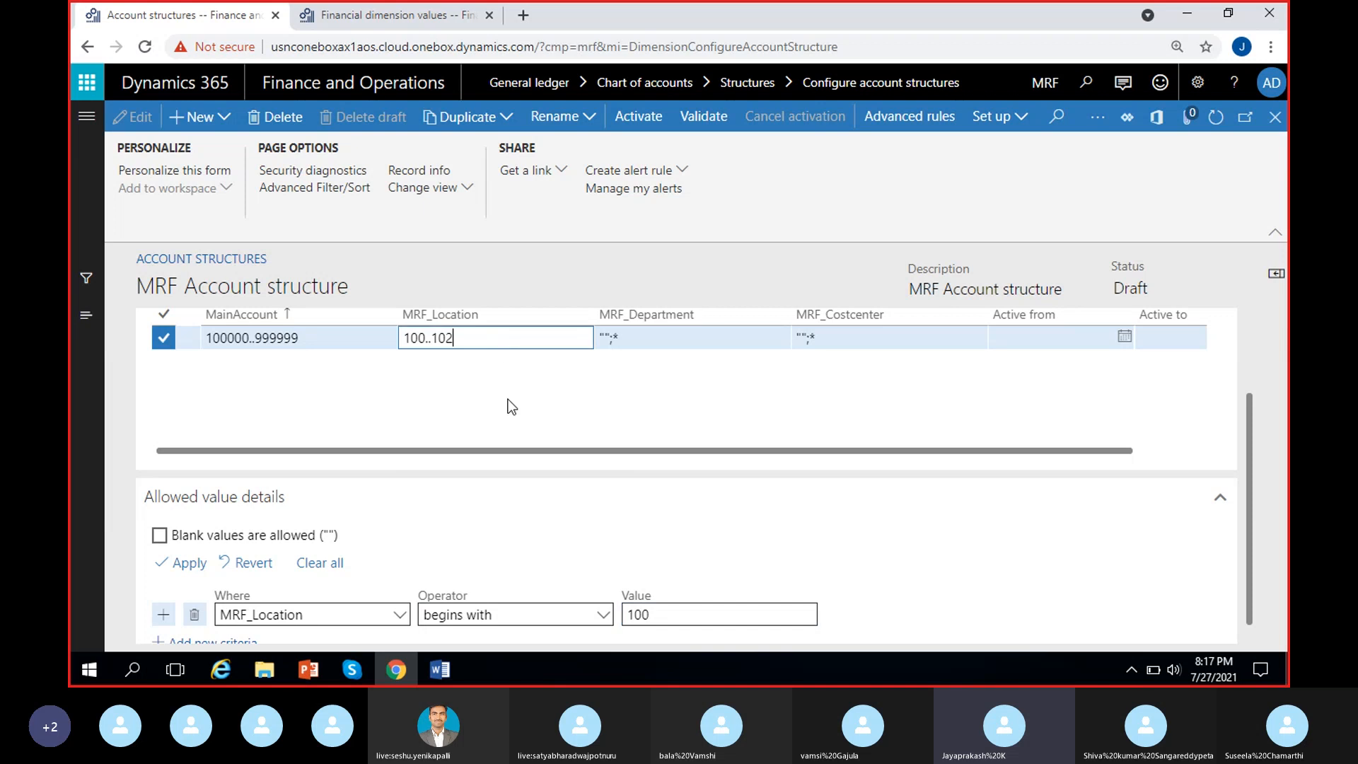
click(244, 563)
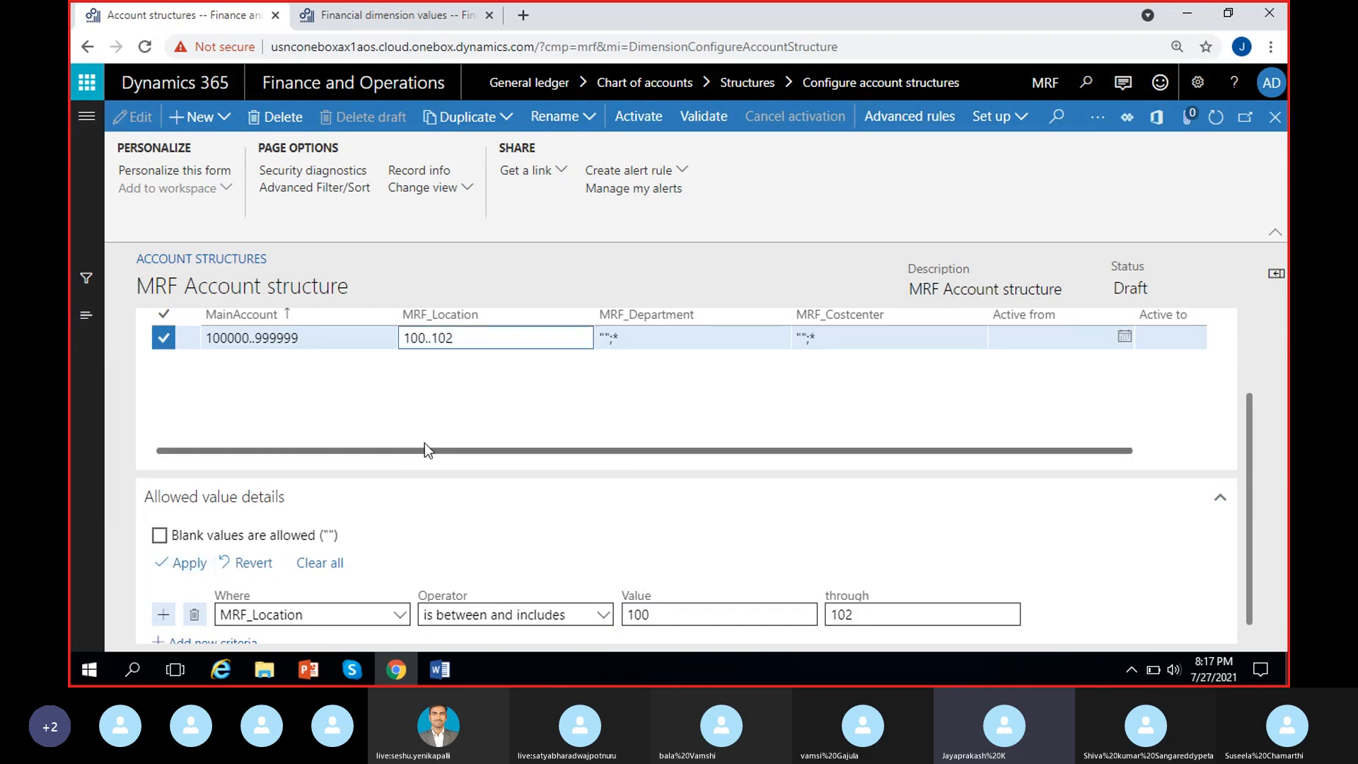
click(190, 566)
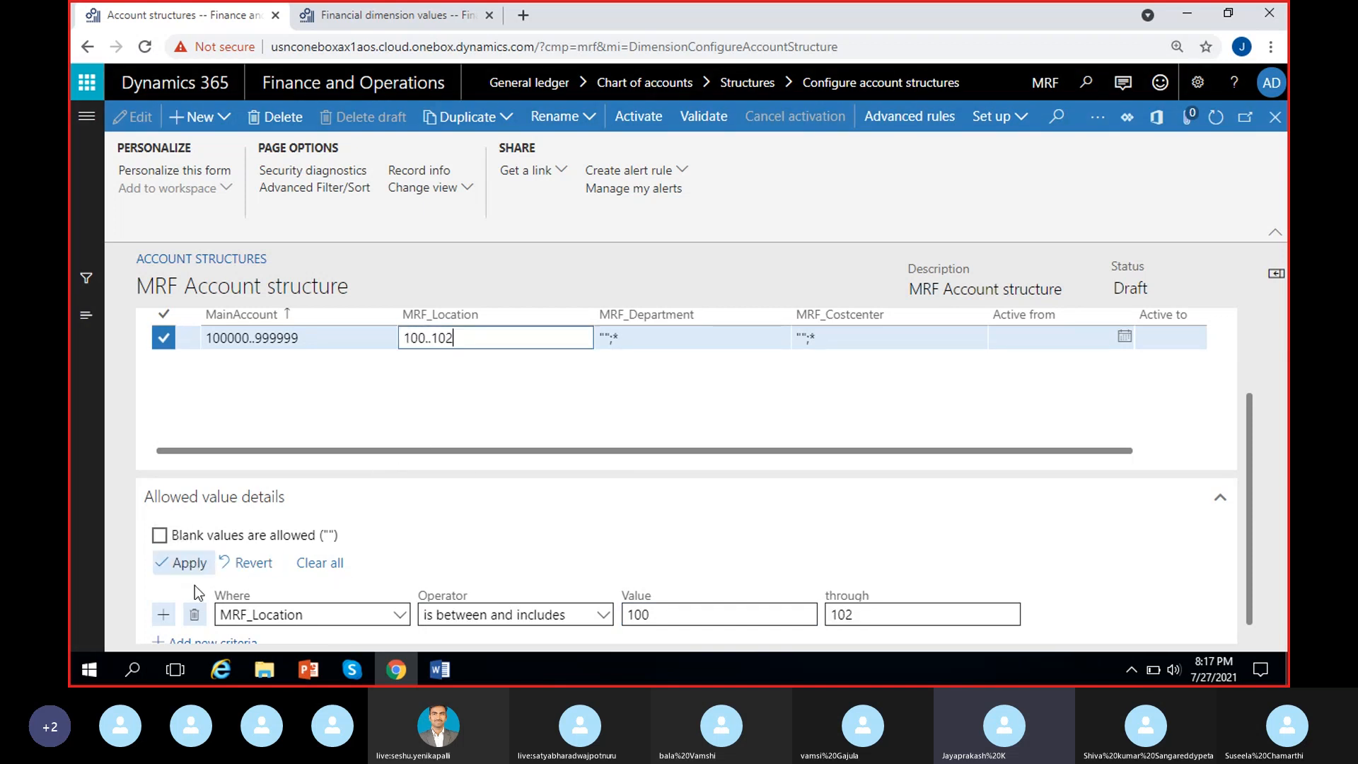
Change the MRF_Location criteria to "begins with" 100 and apply it to the account row
click(602, 615)
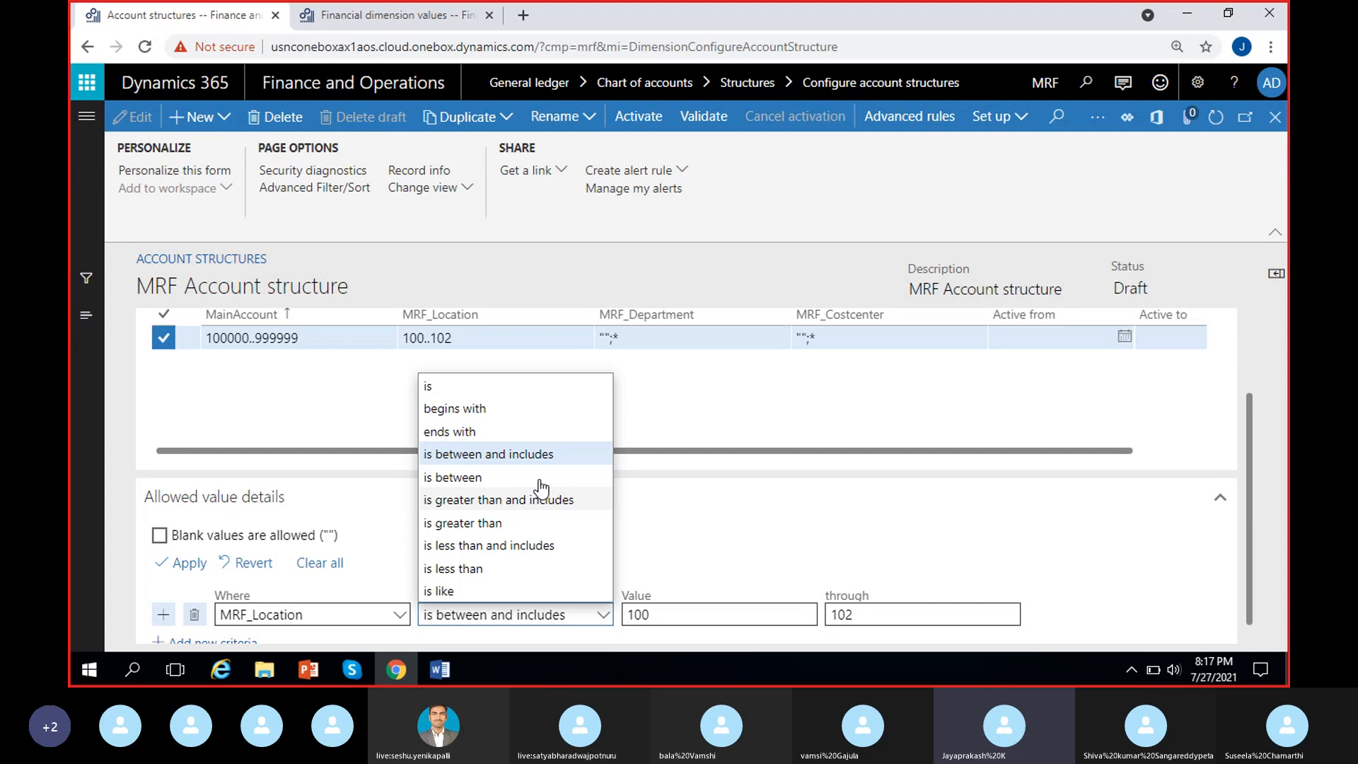
click(495, 410)
click(190, 566)
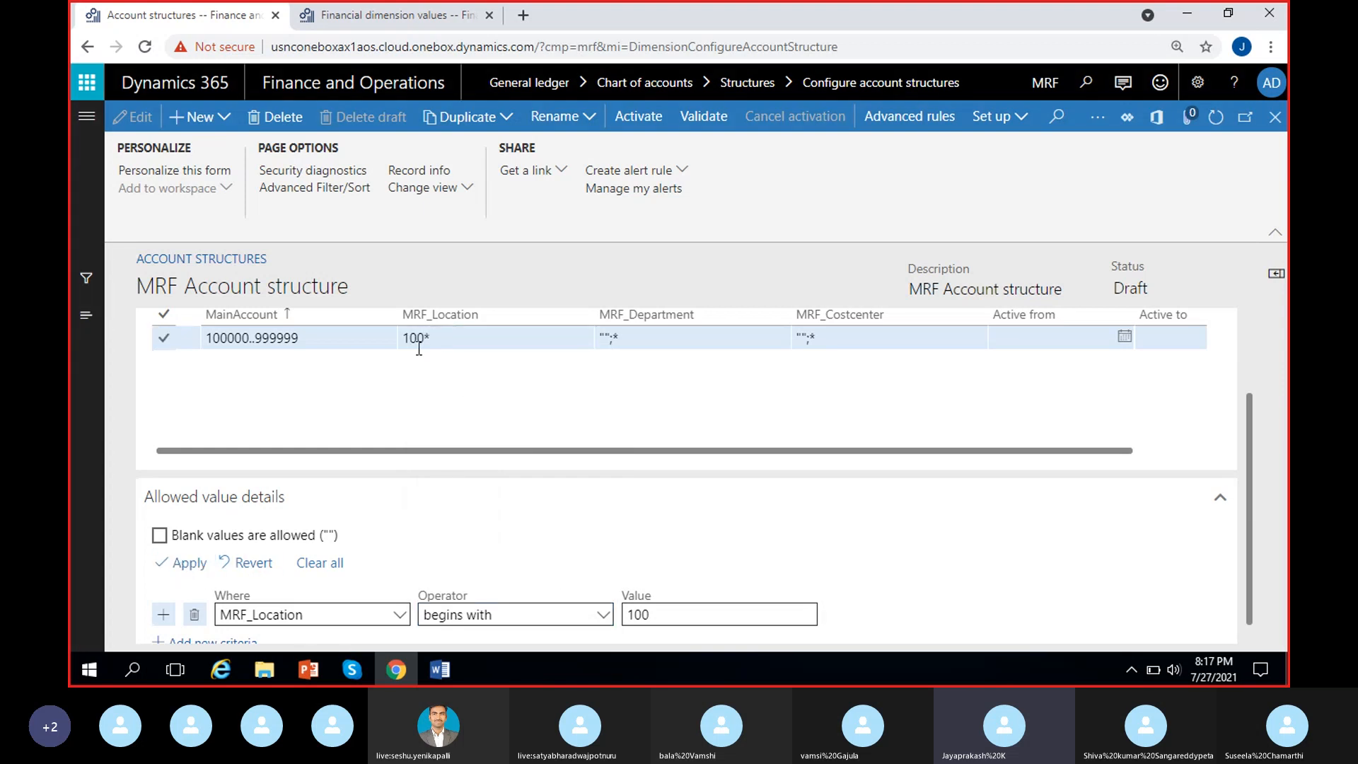
Shorten the MRF_Location allowed value in the row to 1*
click(440, 339)
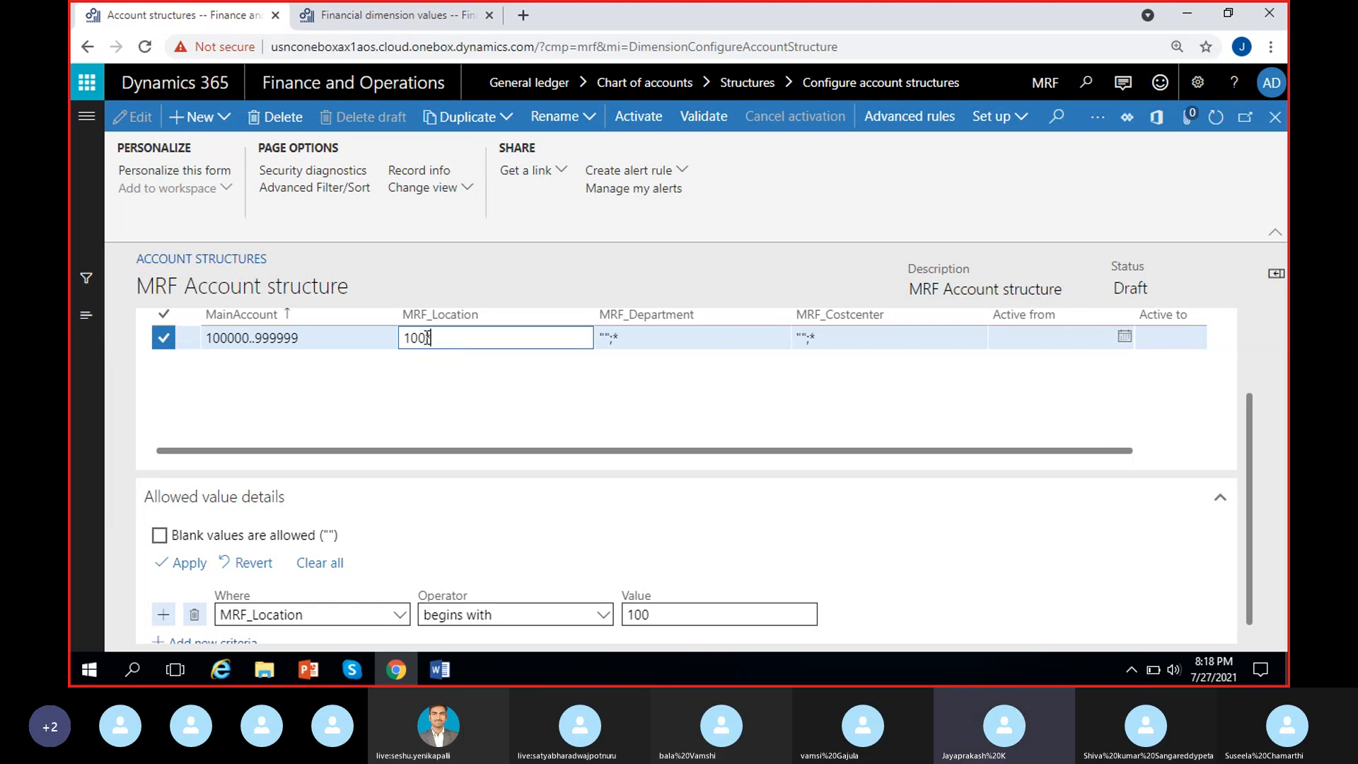
key(BackSpace)
key(BackSpace)
click(449, 379)
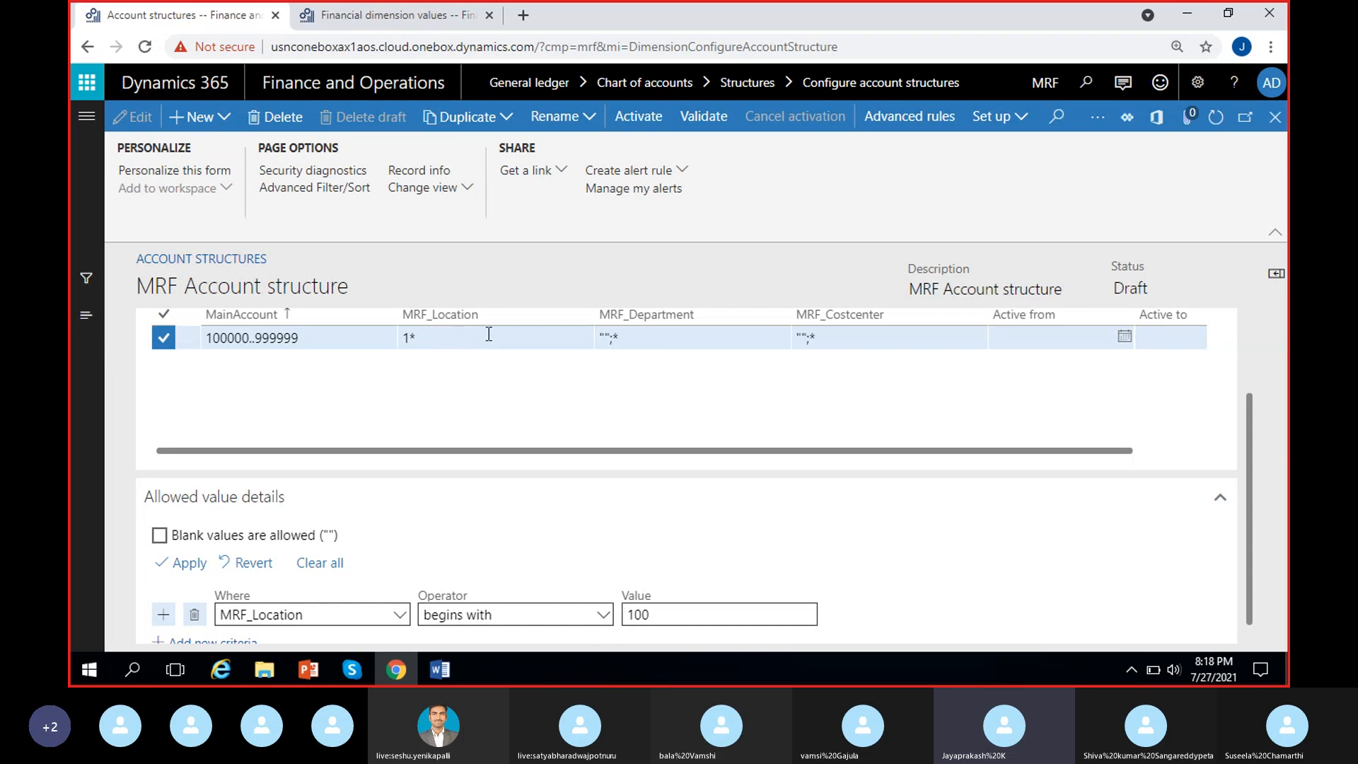
Set the MRF_Location criteria to "is between and includes" 100 through 102 and apply it to the row
click(603, 615)
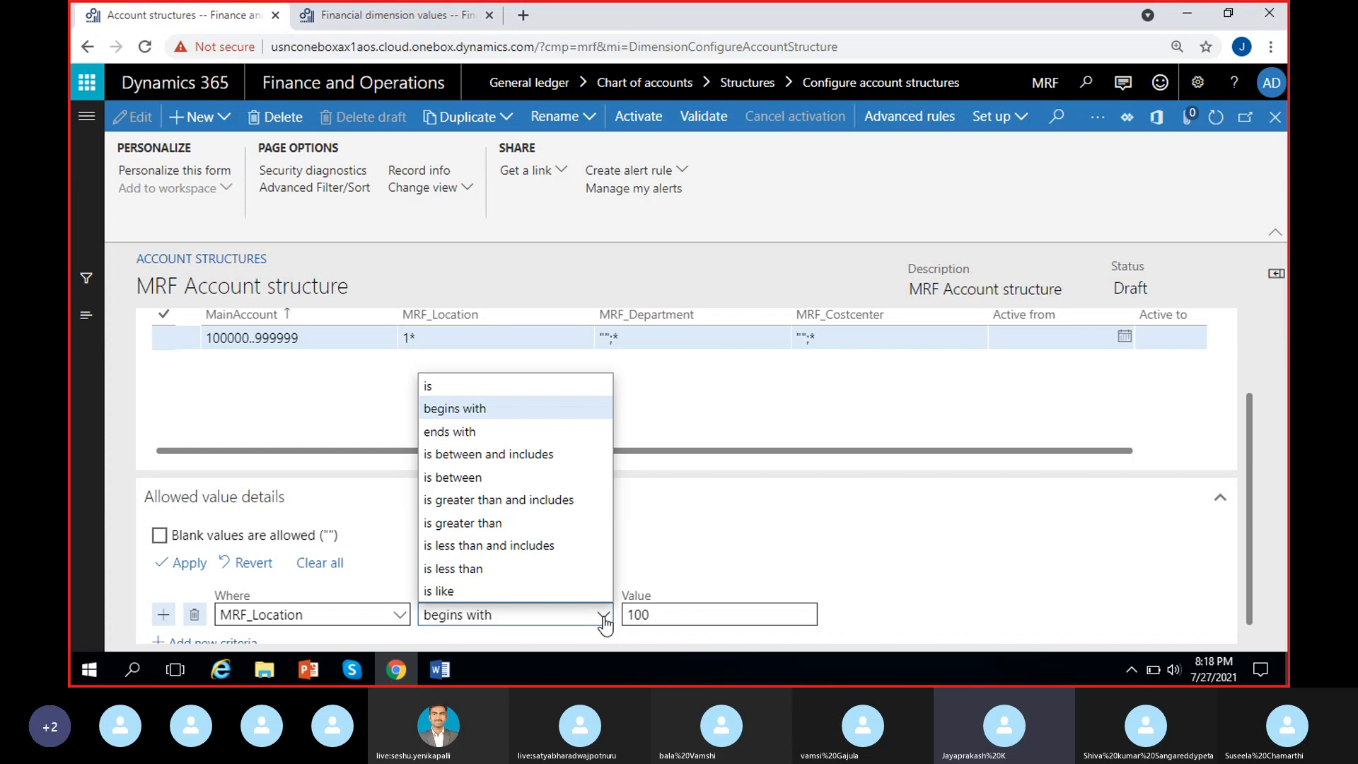
click(486, 457)
click(852, 621)
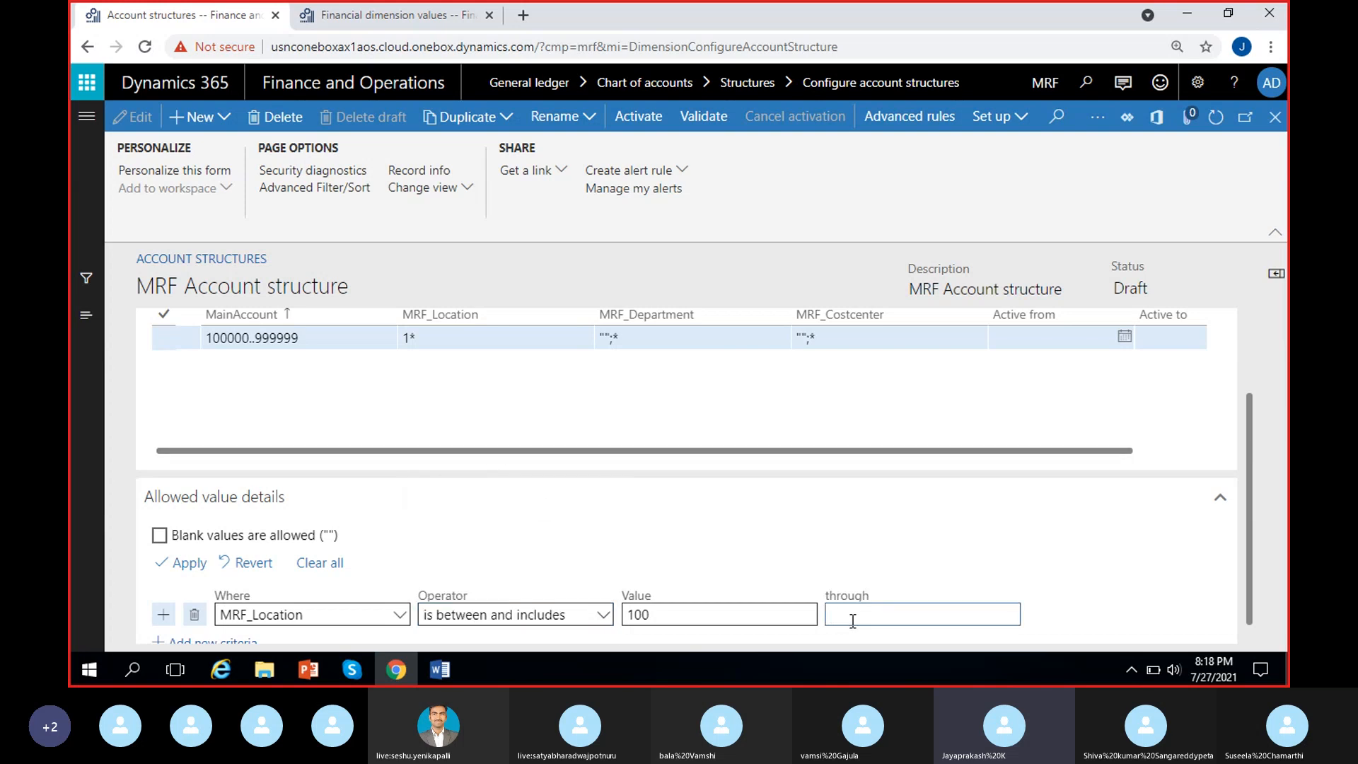
text(102)
click(190, 563)
click(466, 341)
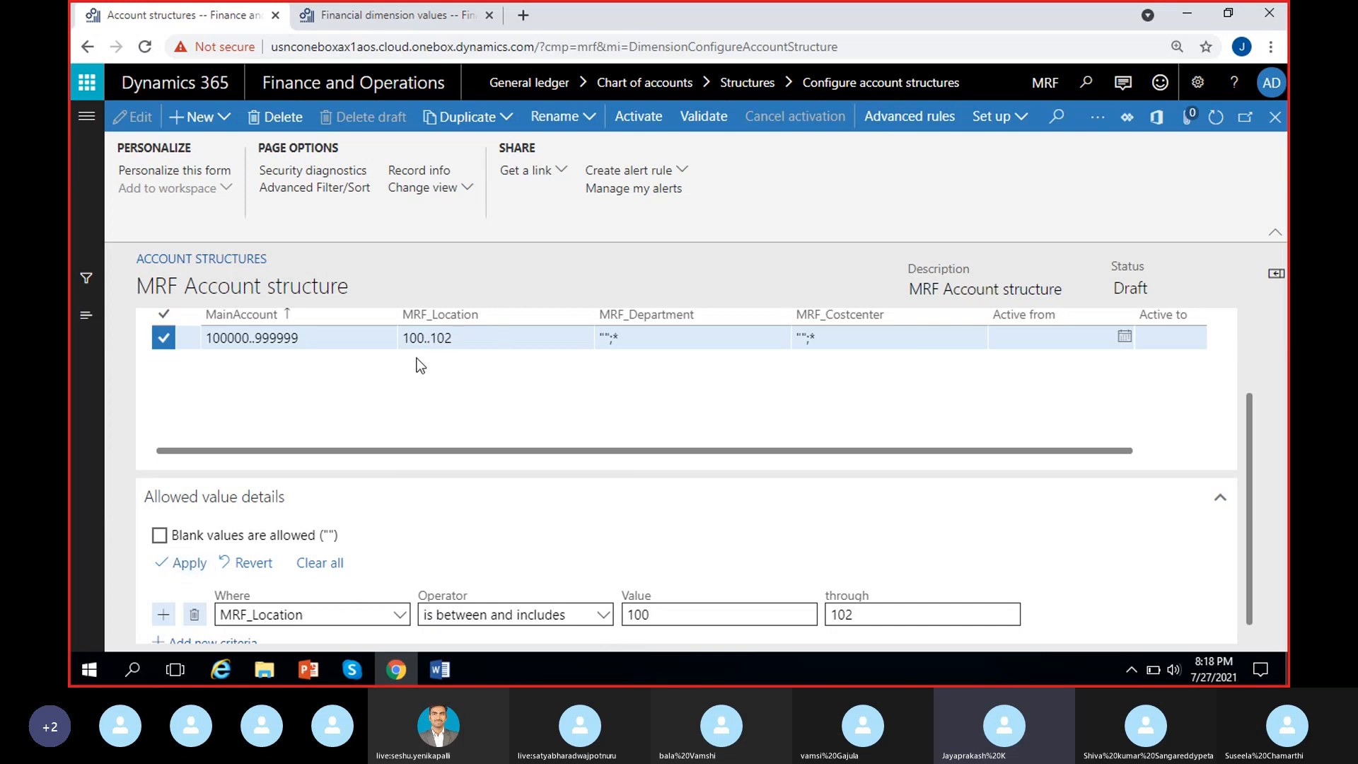
click(470, 333)
Allow blank values for the MRF_Location segment in addition to the range 100..102
scroll(439, 577, down, 1)
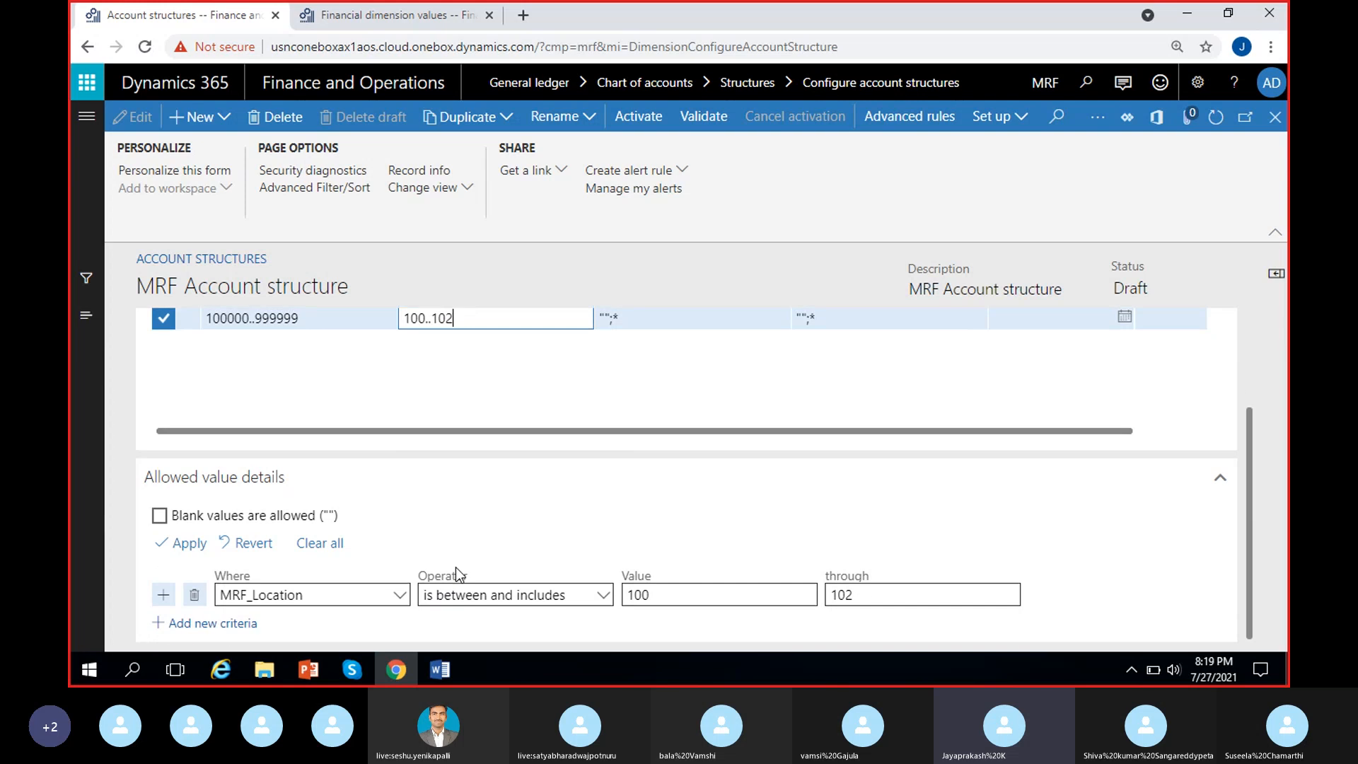
scroll(486, 566, up, 1)
scroll(486, 557, down, 1)
scroll(1251, 514, up, 1)
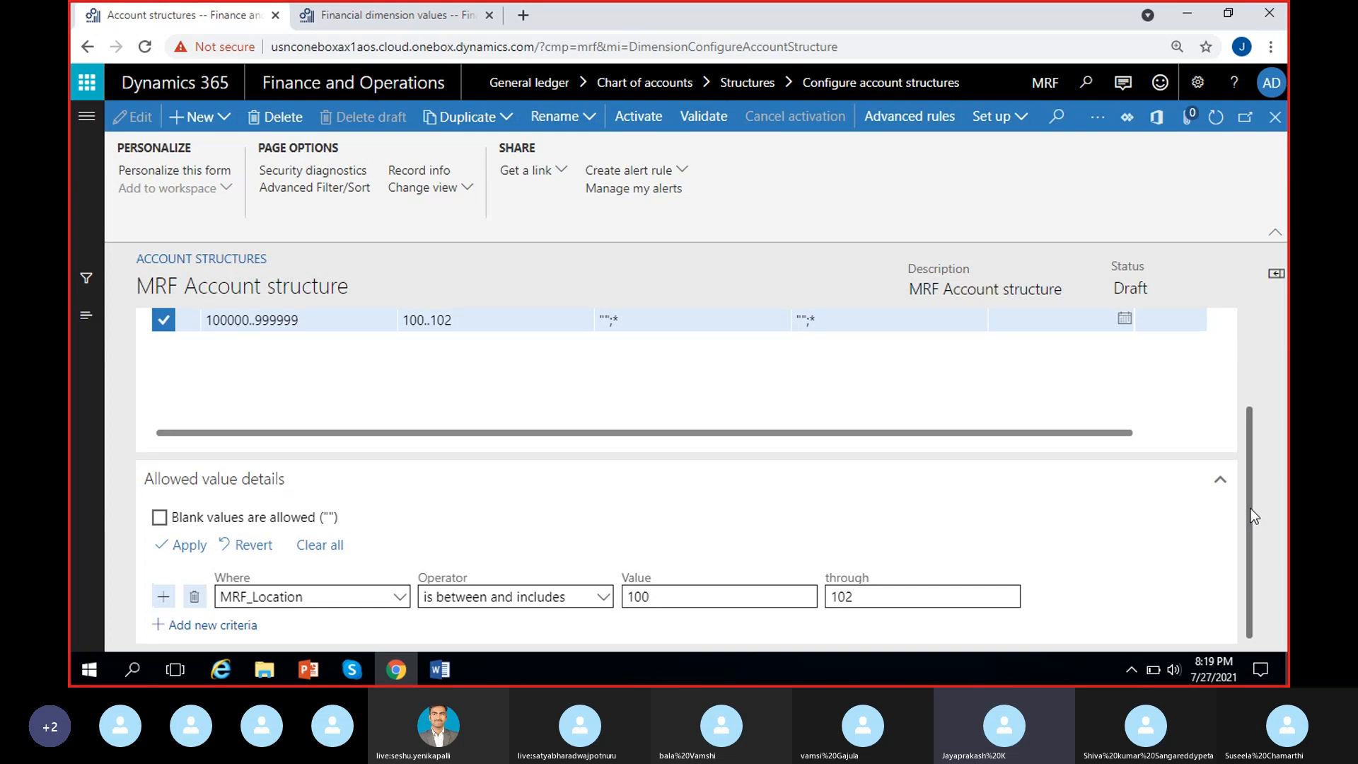
click(159, 525)
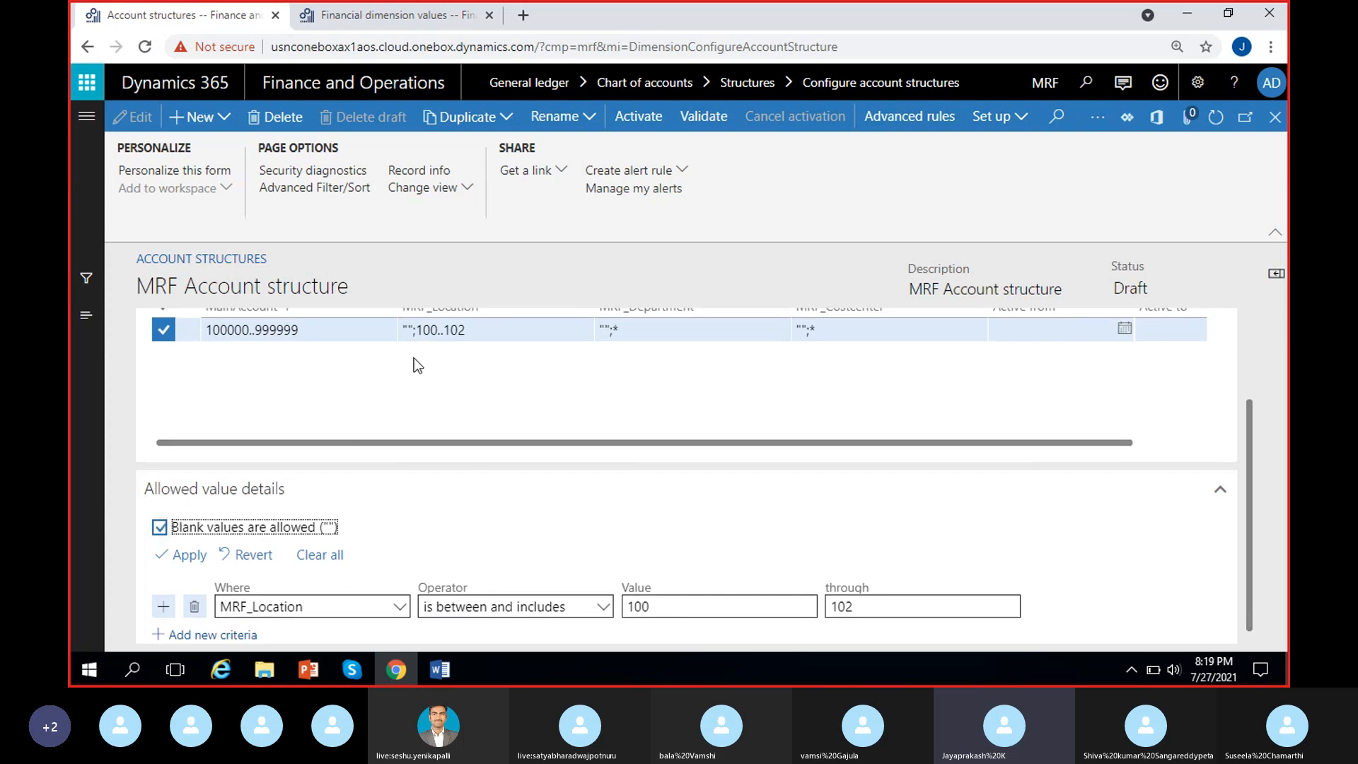
click(412, 333)
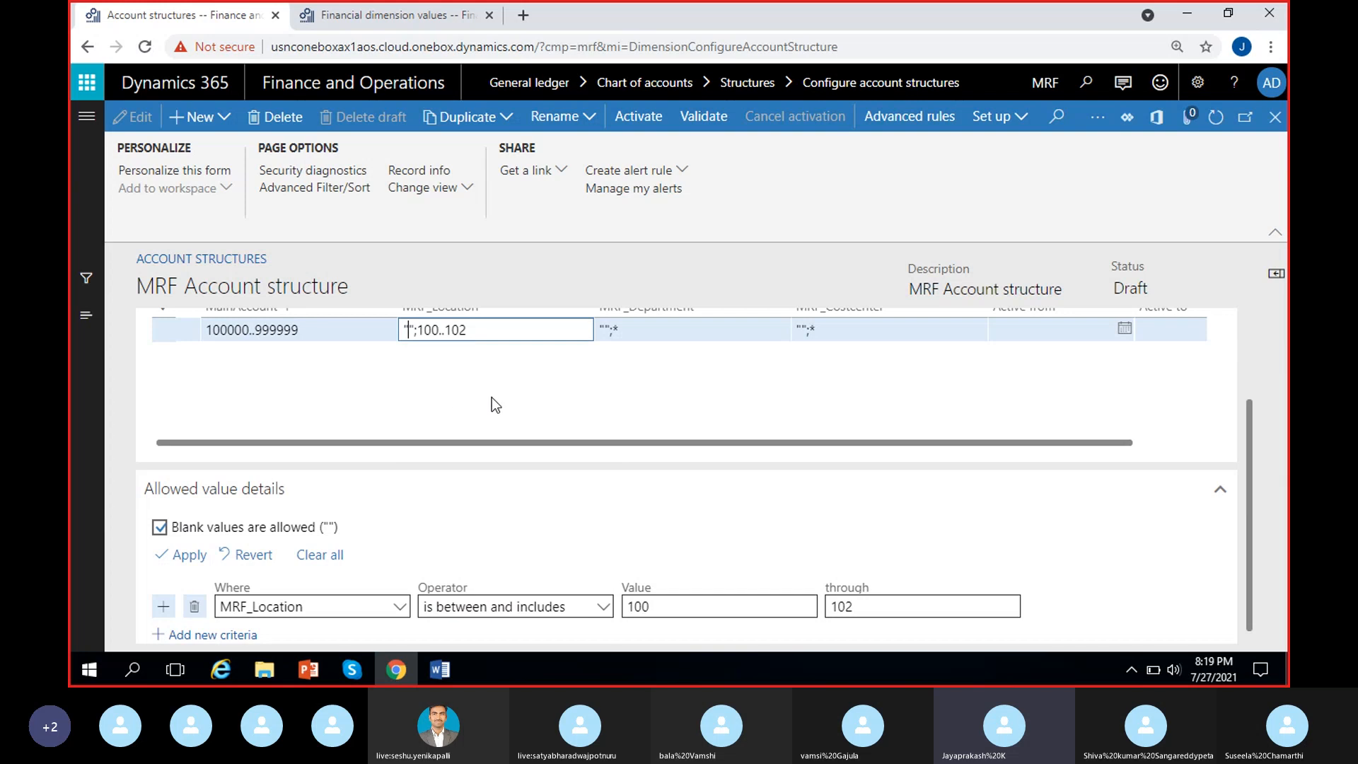
drag(1248, 448, 1251, 385)
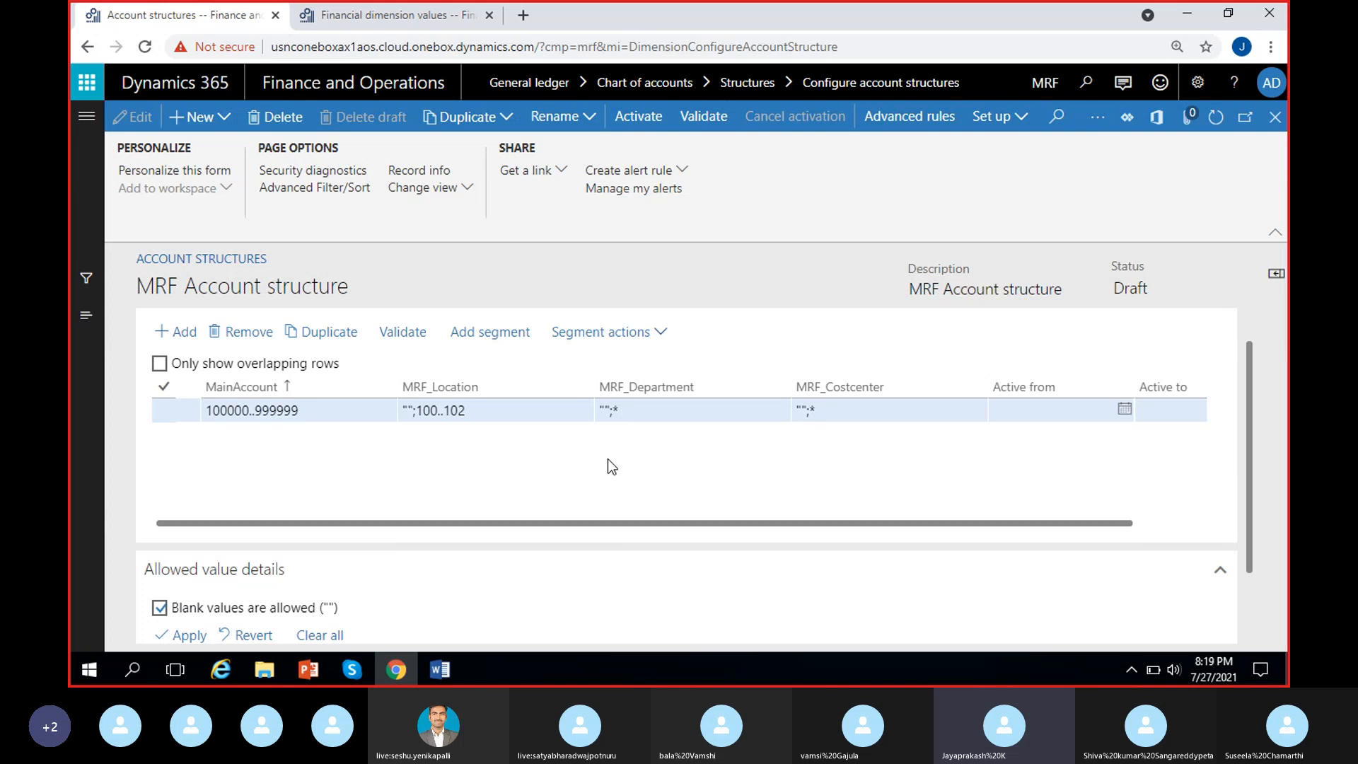
Change the row's MainAccount range to 100000..100010
click(250, 419)
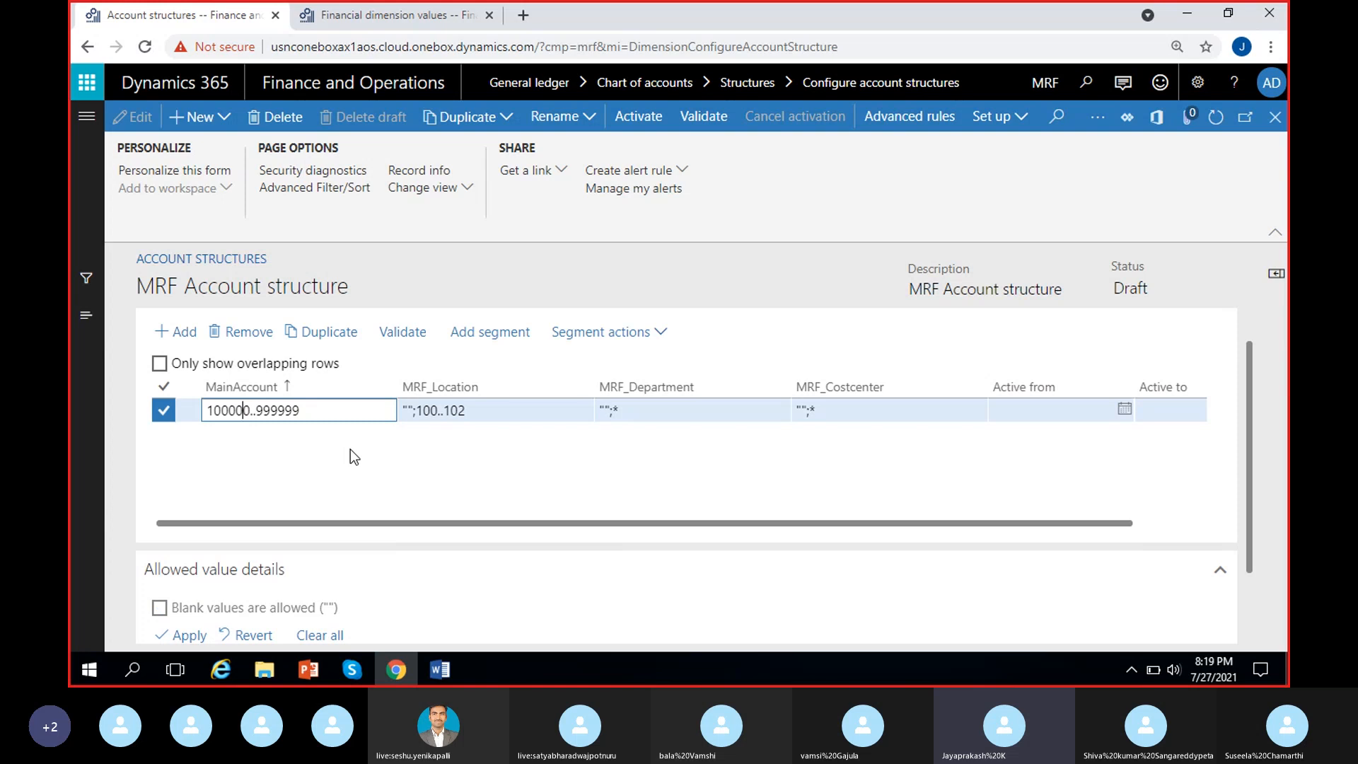
click(654, 408)
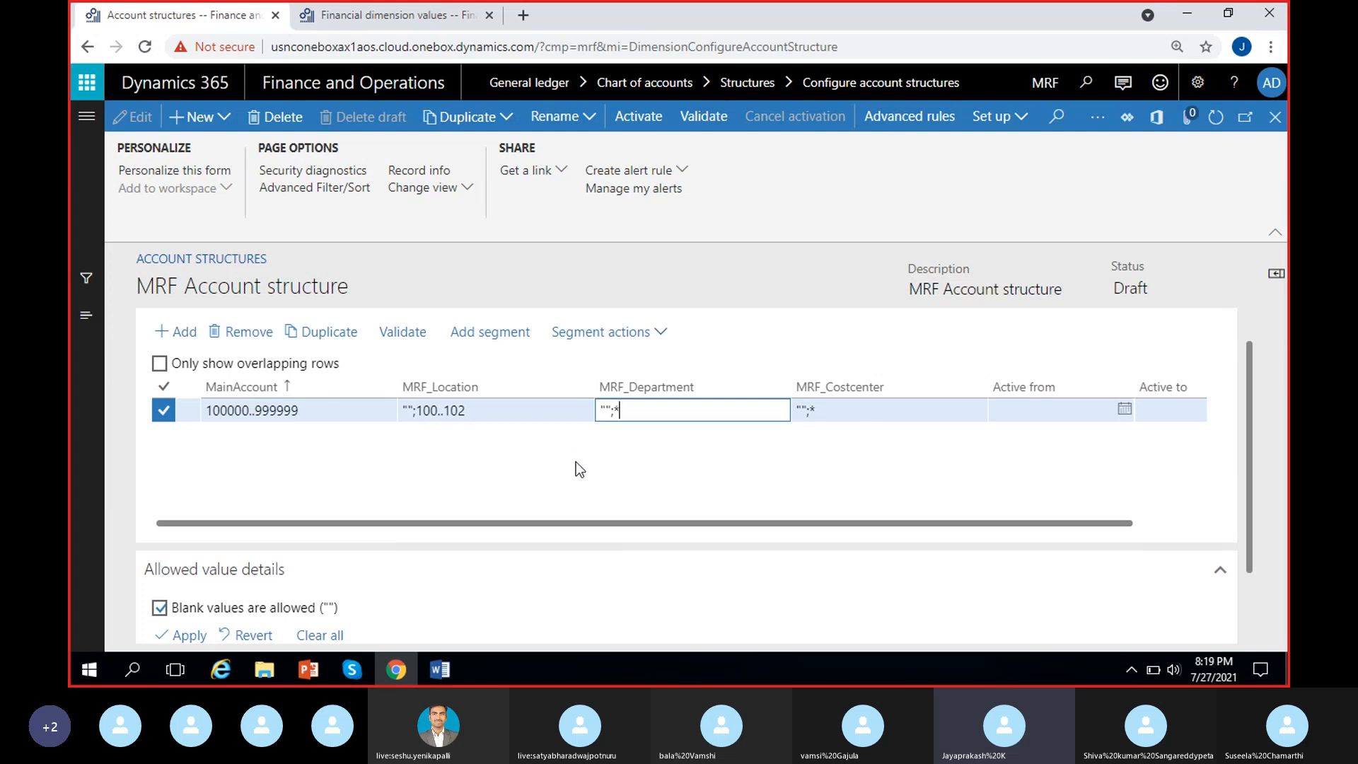
click(331, 413)
key(BackSpace)
key(BackSpace)
key(BackSpace)
key(BackSpace)
key(BackSpace)
key(BackSpace)
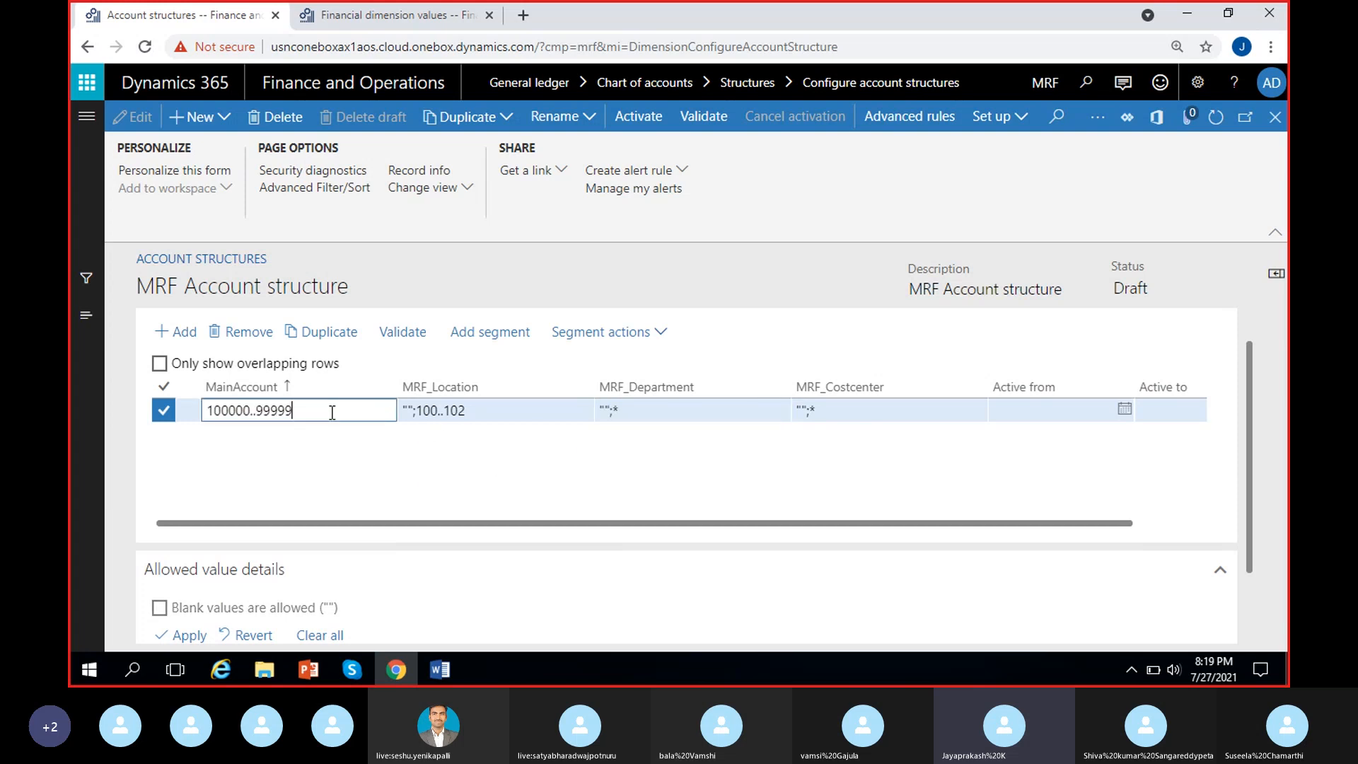
text(100010)
Look up the MRF_Department dimension values and restrict the MRF_Department segment of the 100000..100010 row to 200
click(645, 409)
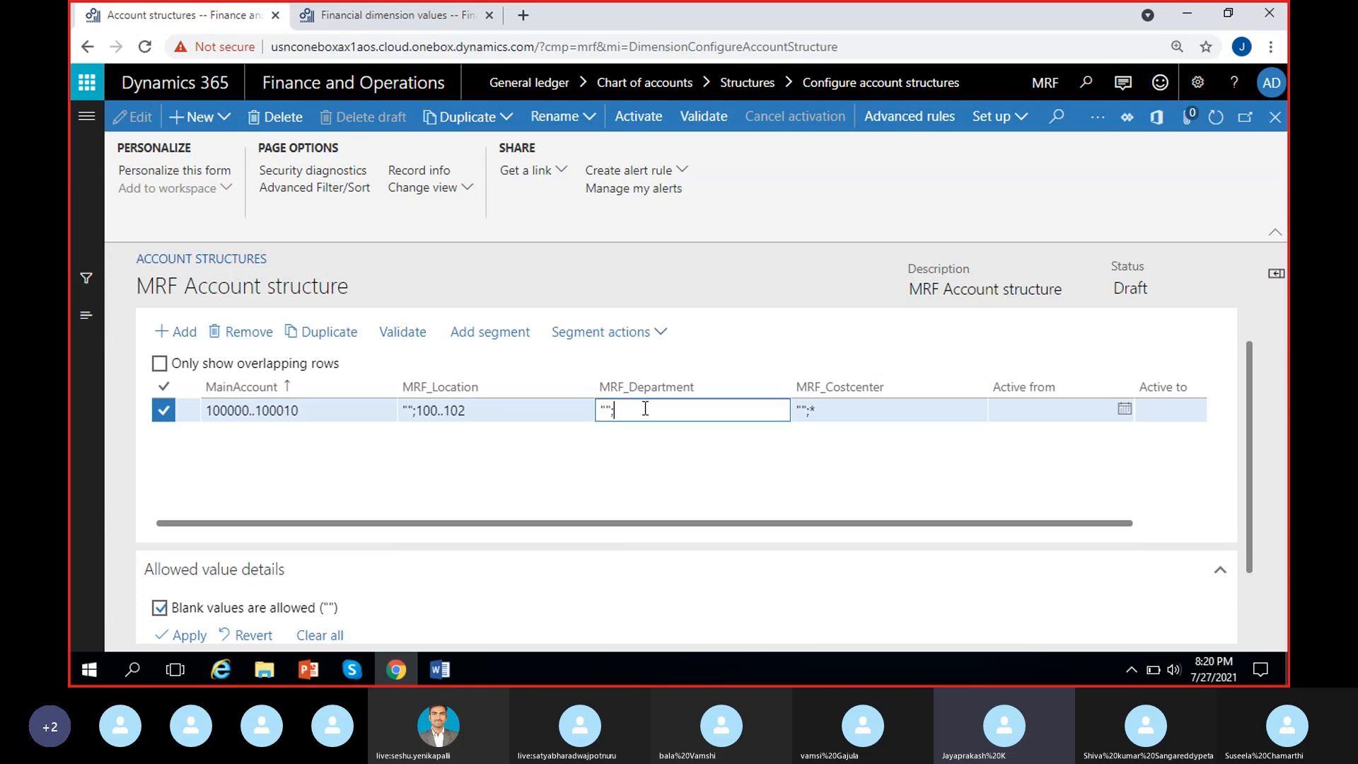
key(BackSpace)
key(BackSpace)
key(BackSpace)
click(433, 14)
click(1276, 145)
click(1276, 118)
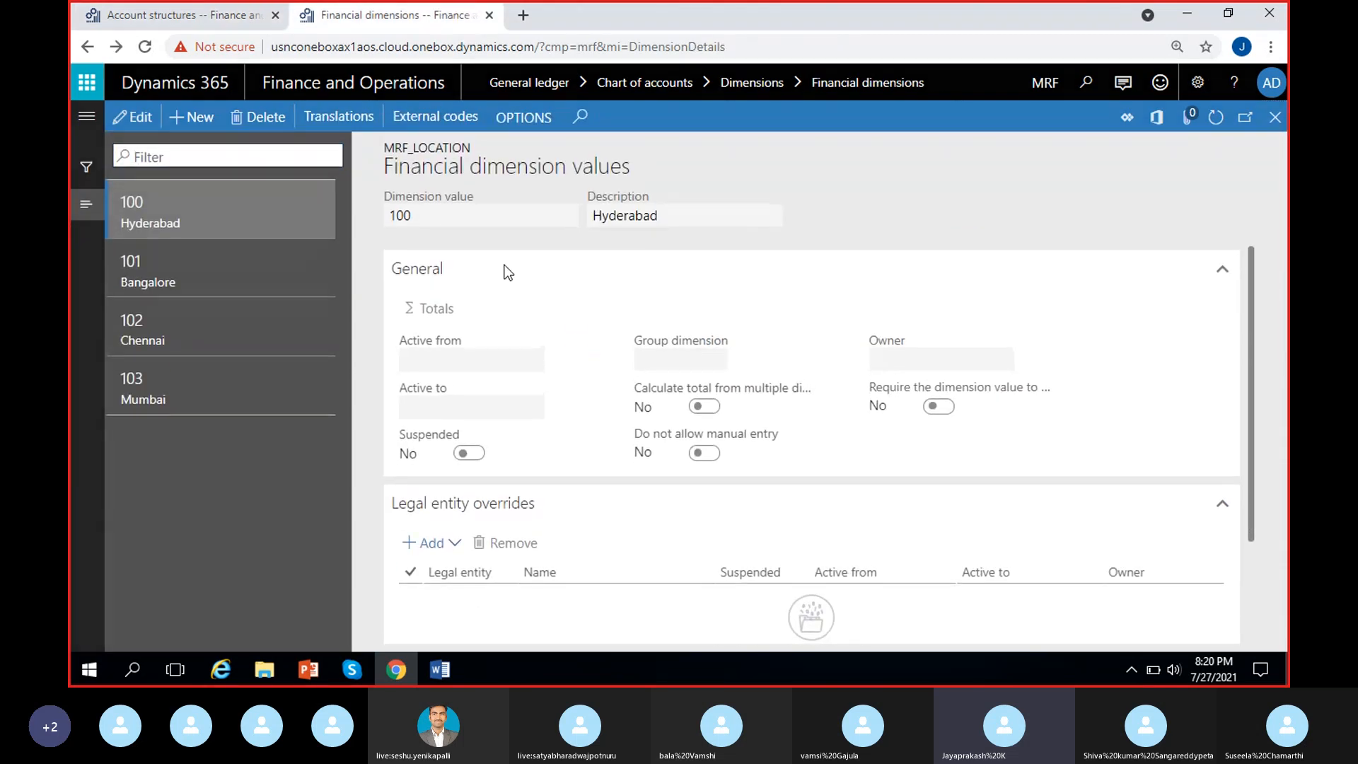
click(219, 288)
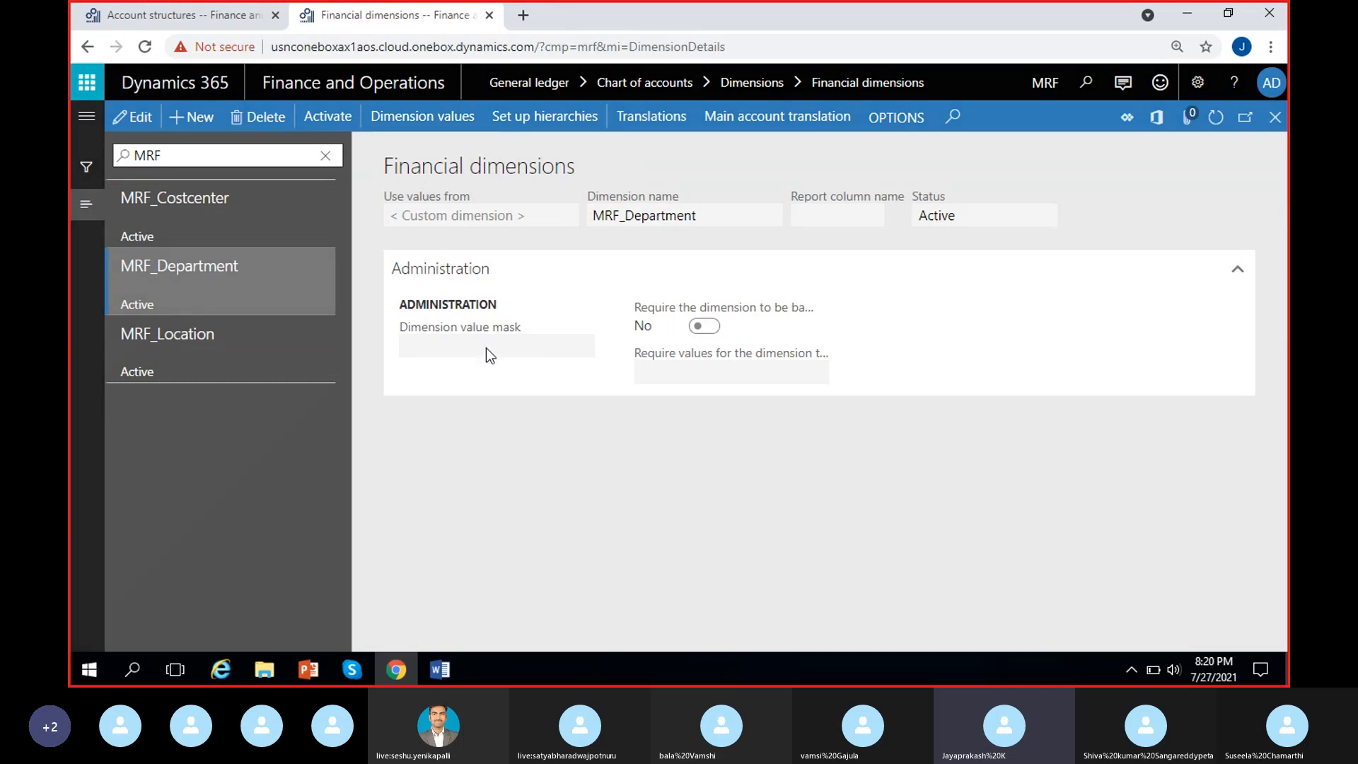
click(423, 116)
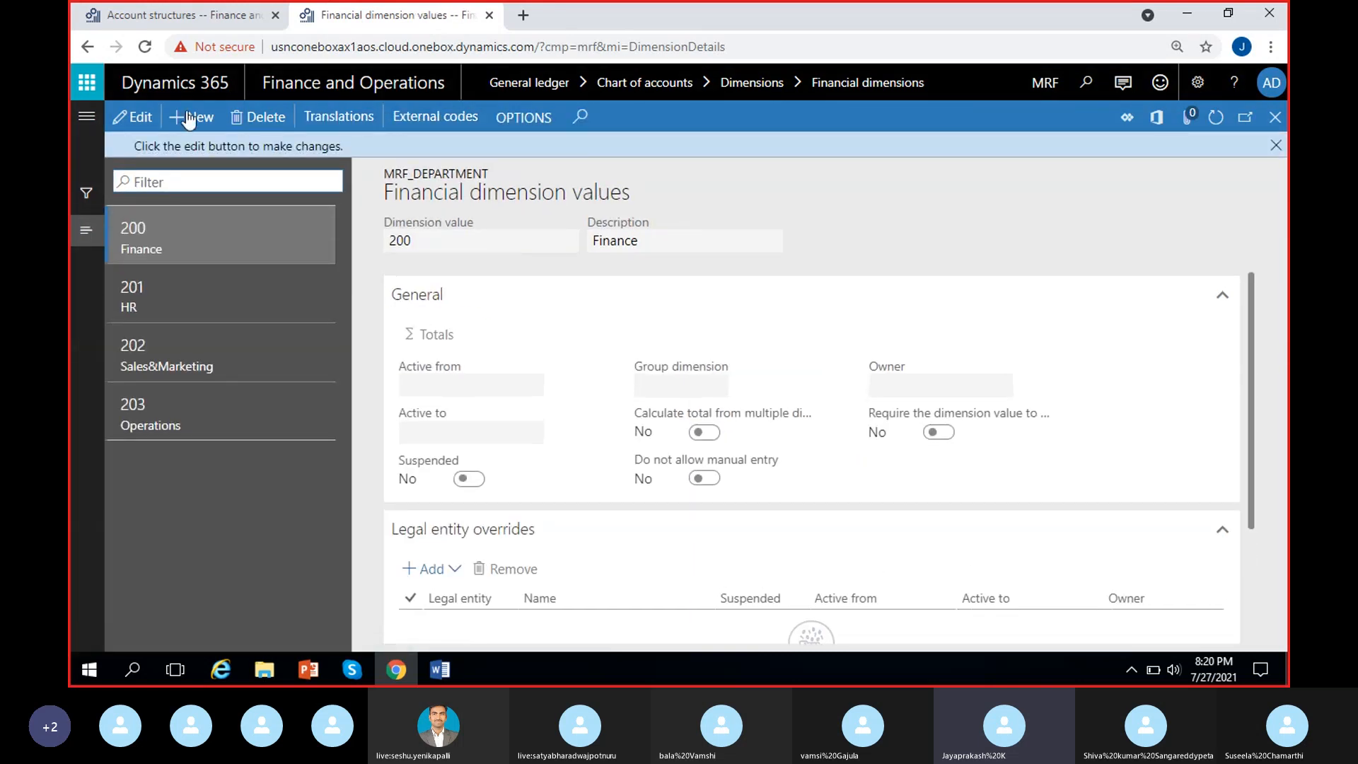
click(177, 15)
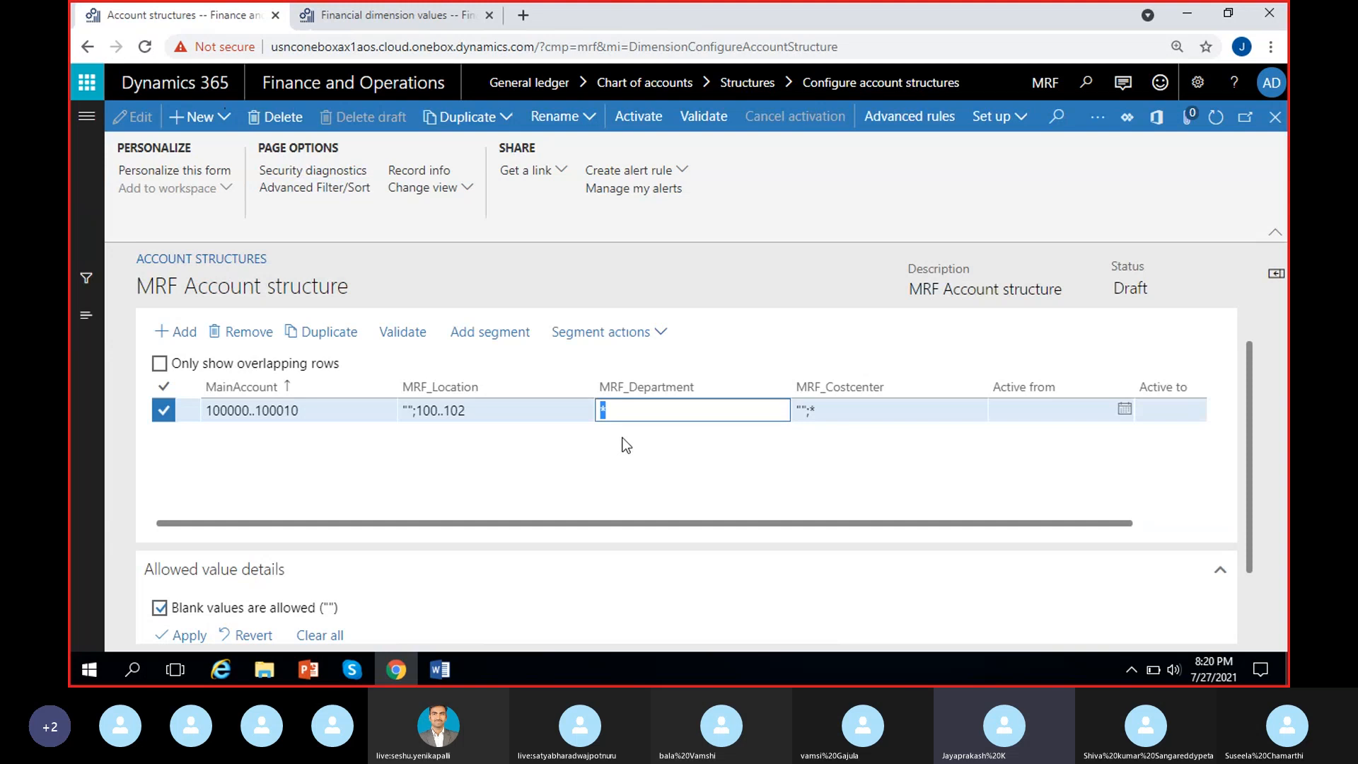
text(200)
Set the MRF_Location segment of the 100000..100010 row to accept any value (*) and blank values
key(shift+Tab)
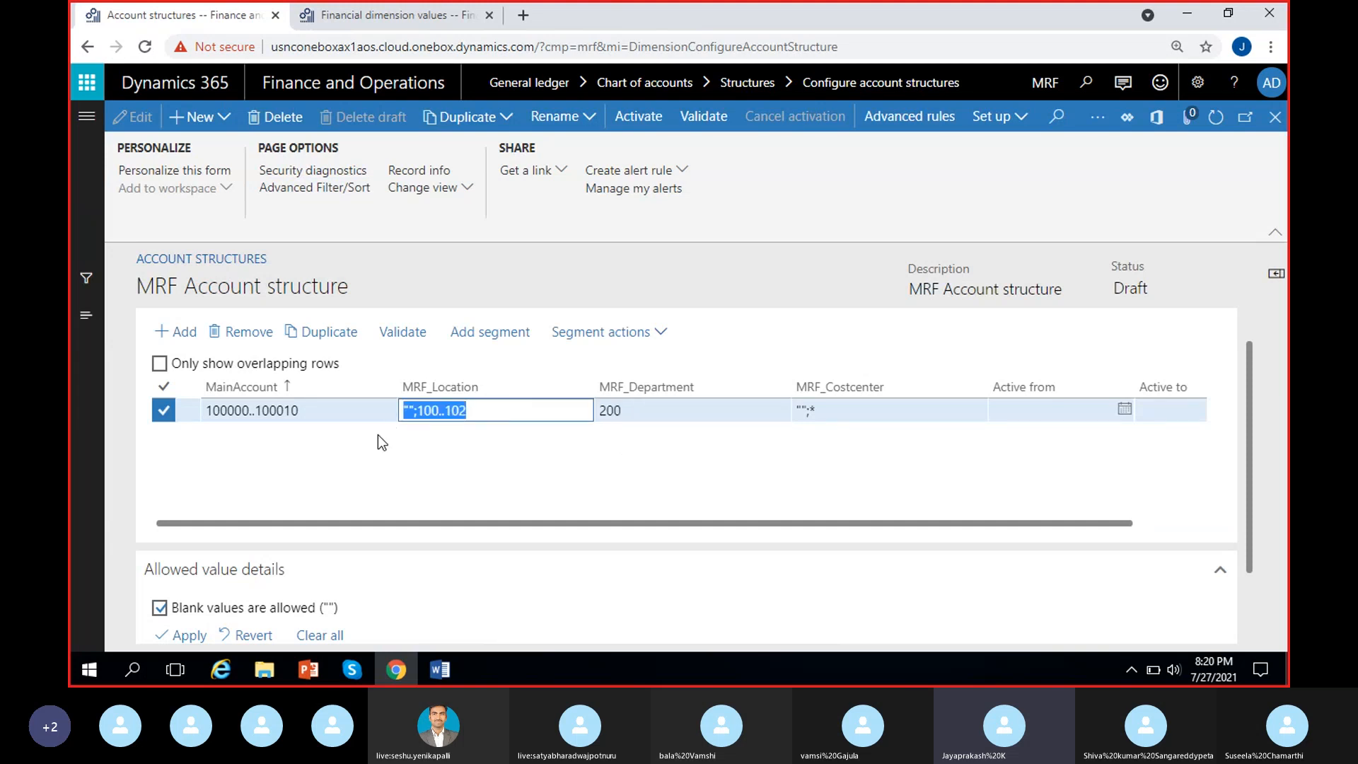
key(BackSpace)
text(*)
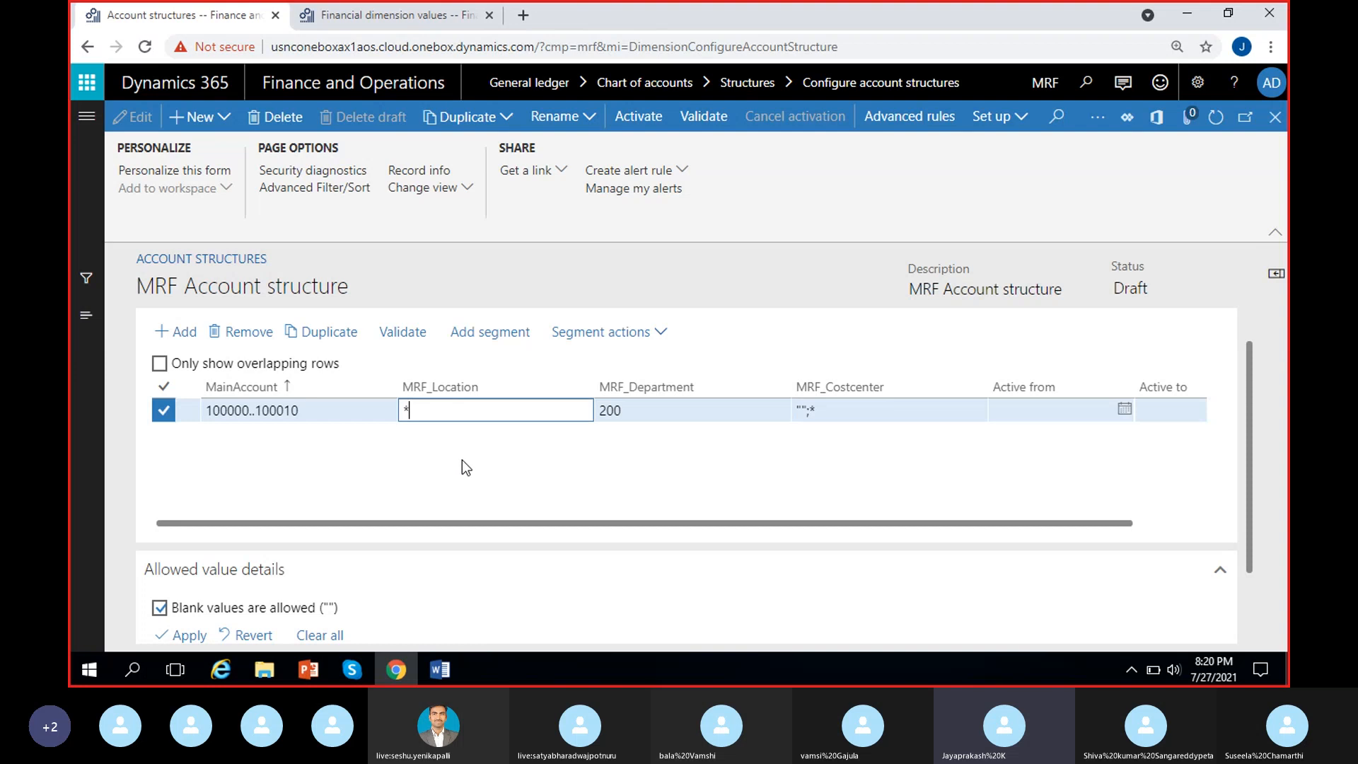
click(175, 609)
click(165, 609)
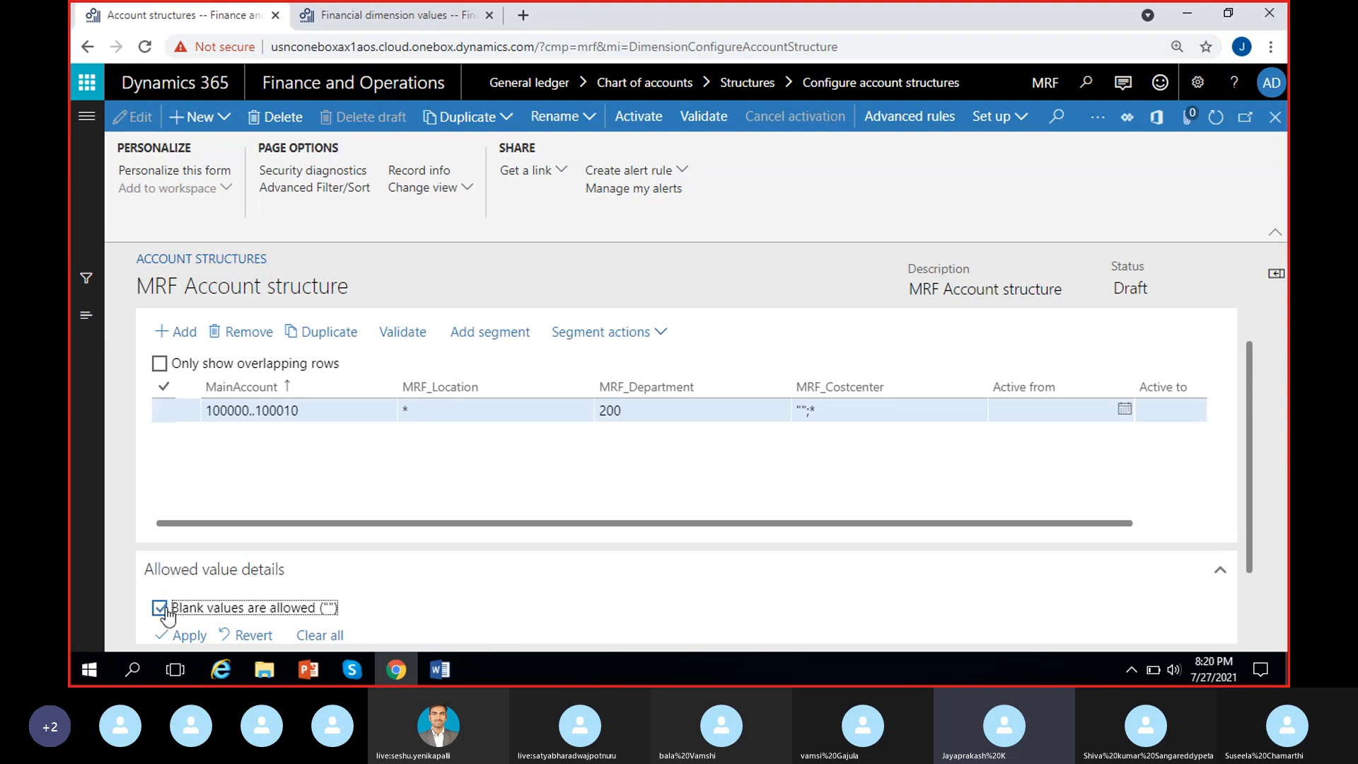
click(449, 435)
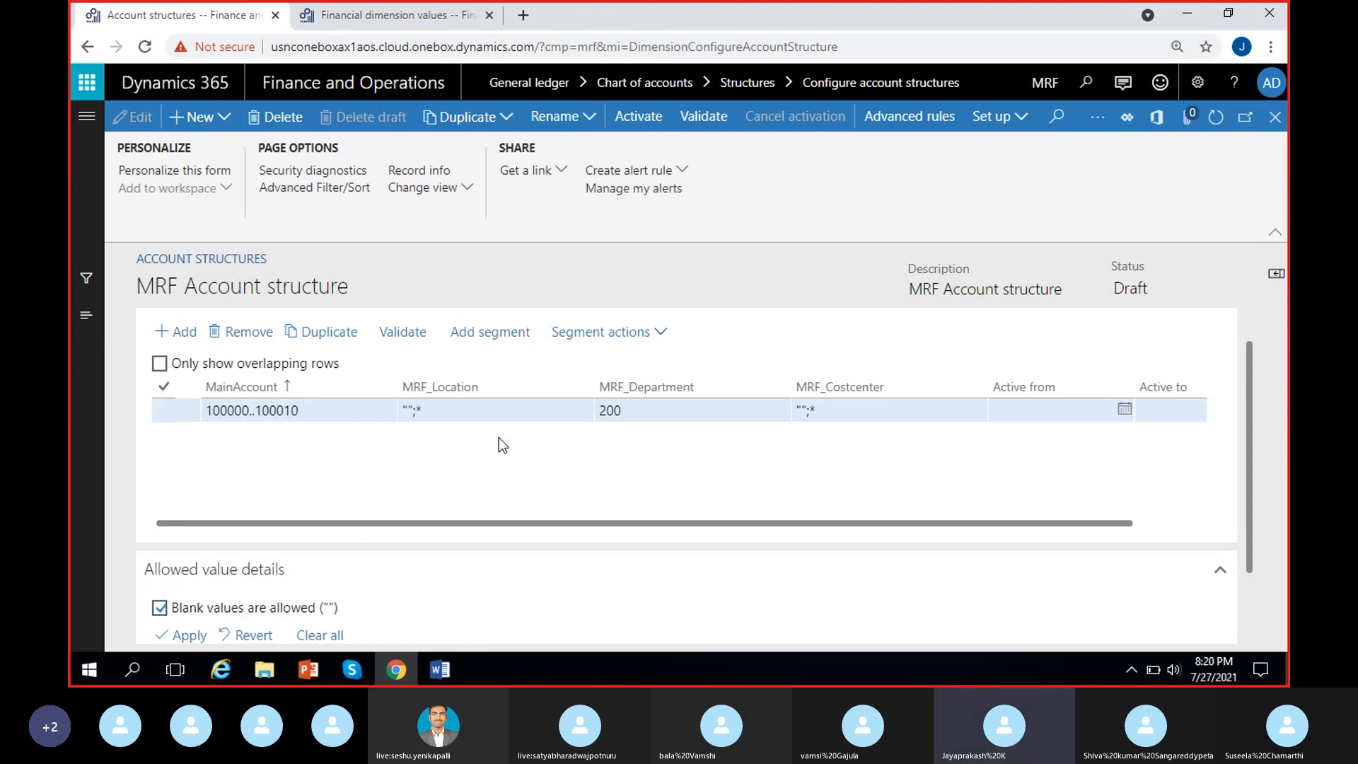
Add a second row to the account structure with the MainAccount range 100011..999999
click(300, 411)
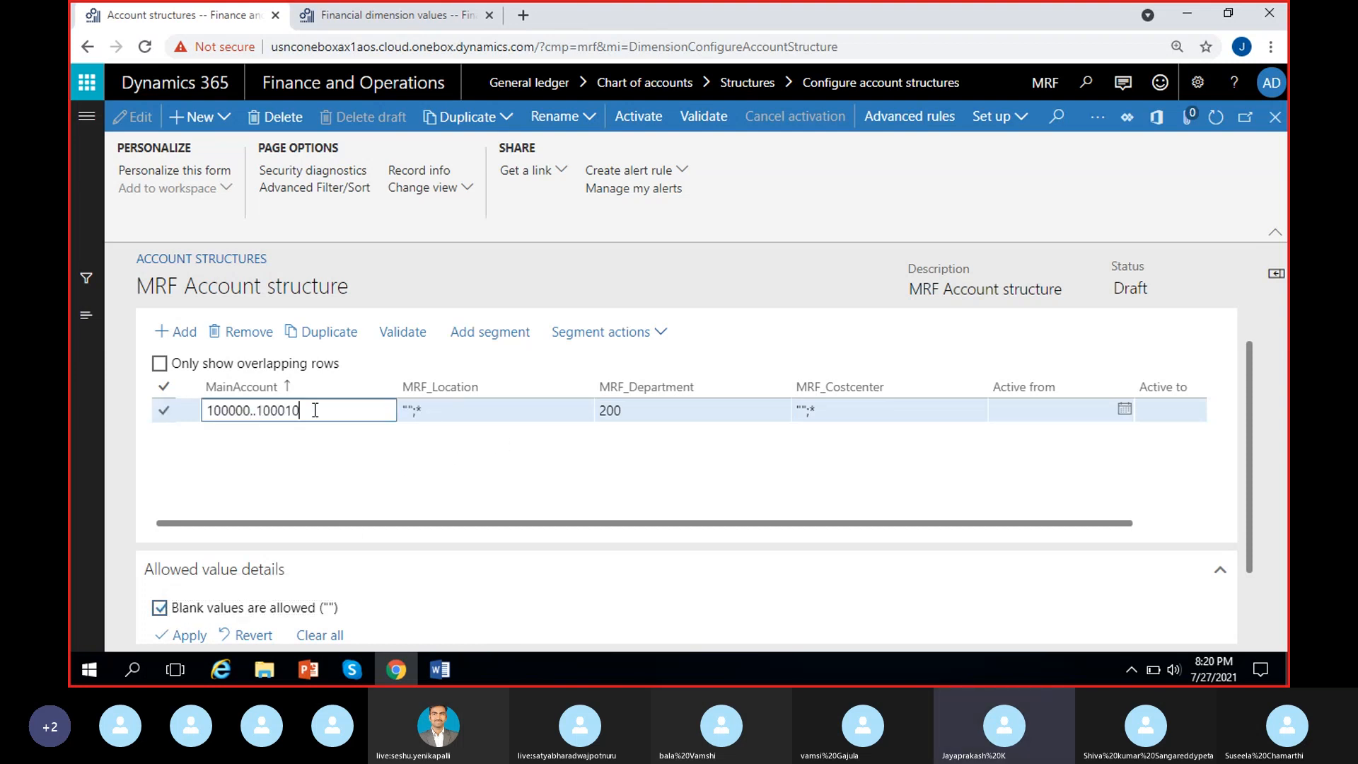
click(320, 449)
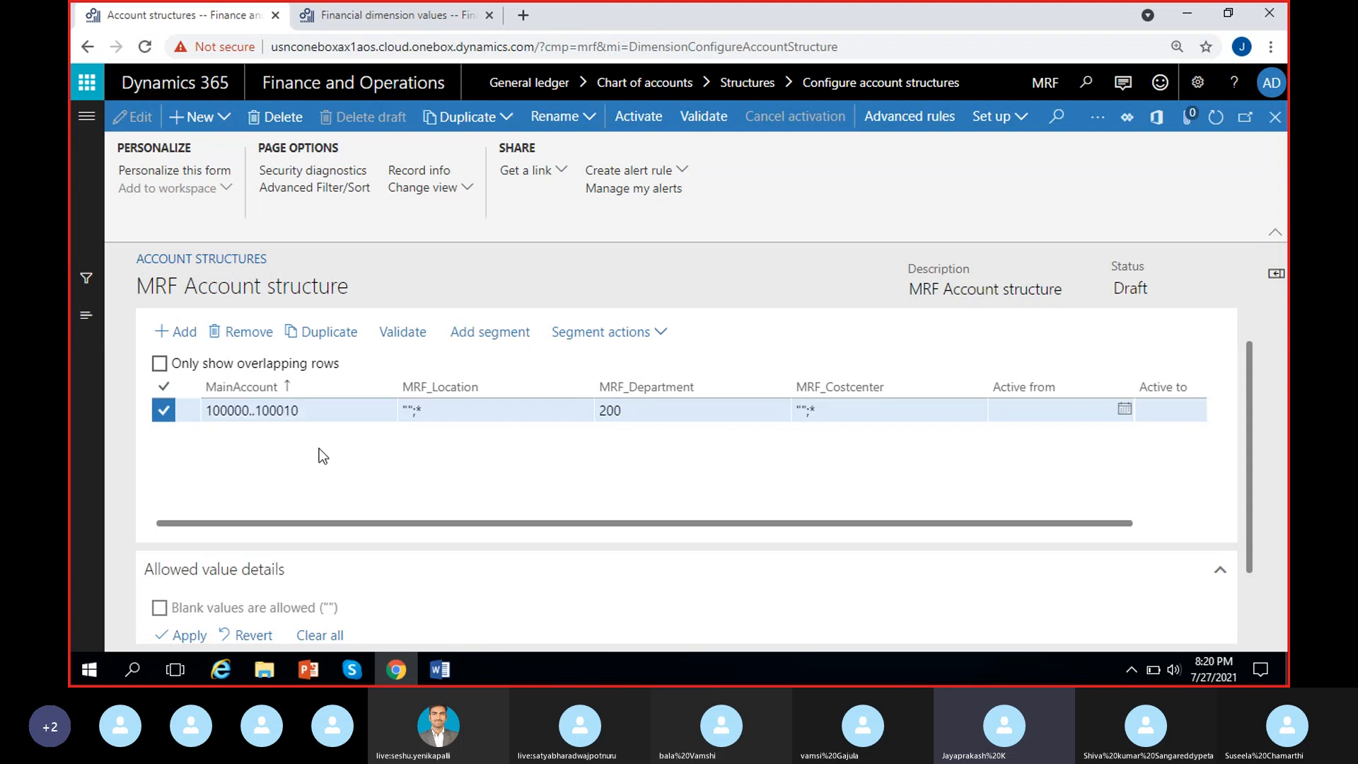
click(180, 332)
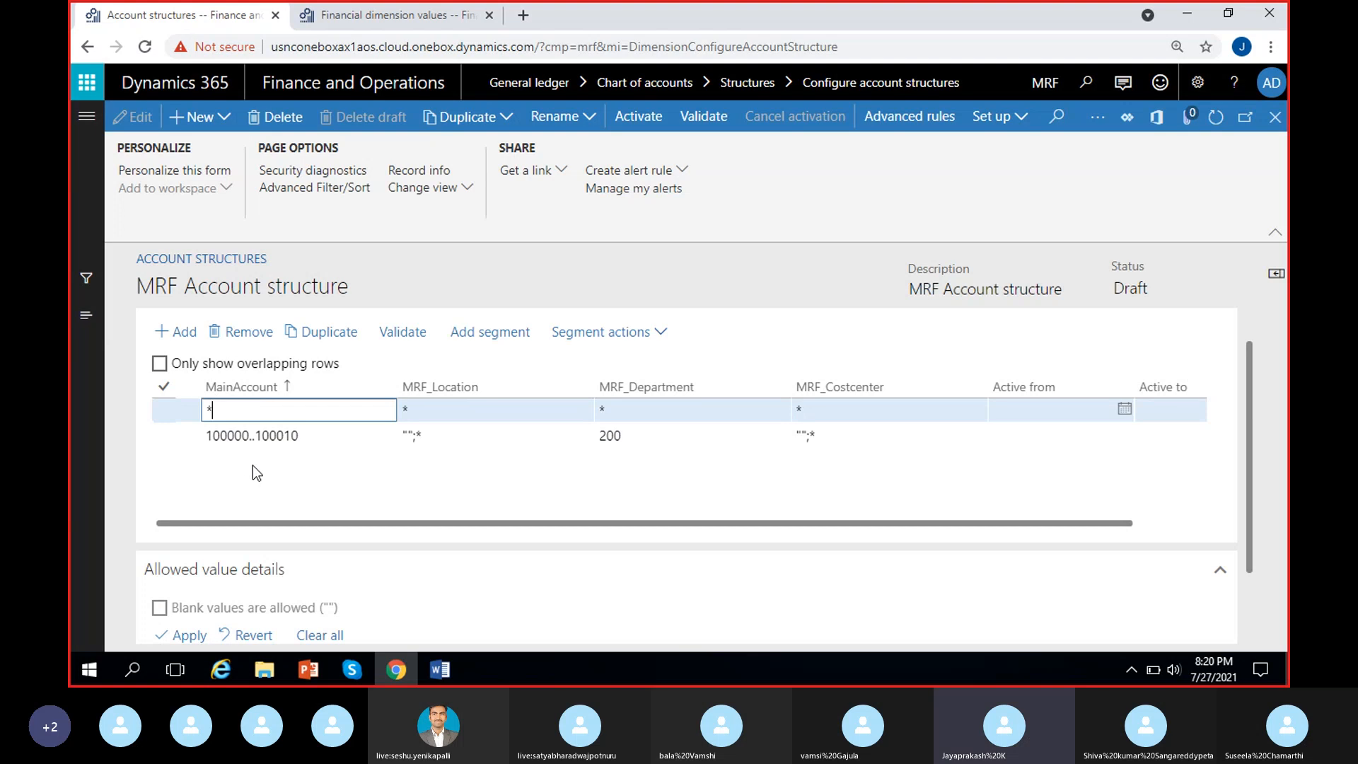
key(BackSpace)
text(100011..999999)
Allow blank values for the MRF_Location, MRF_Department and MRF_Costcenter segments of the 100011..999999 row
click(480, 411)
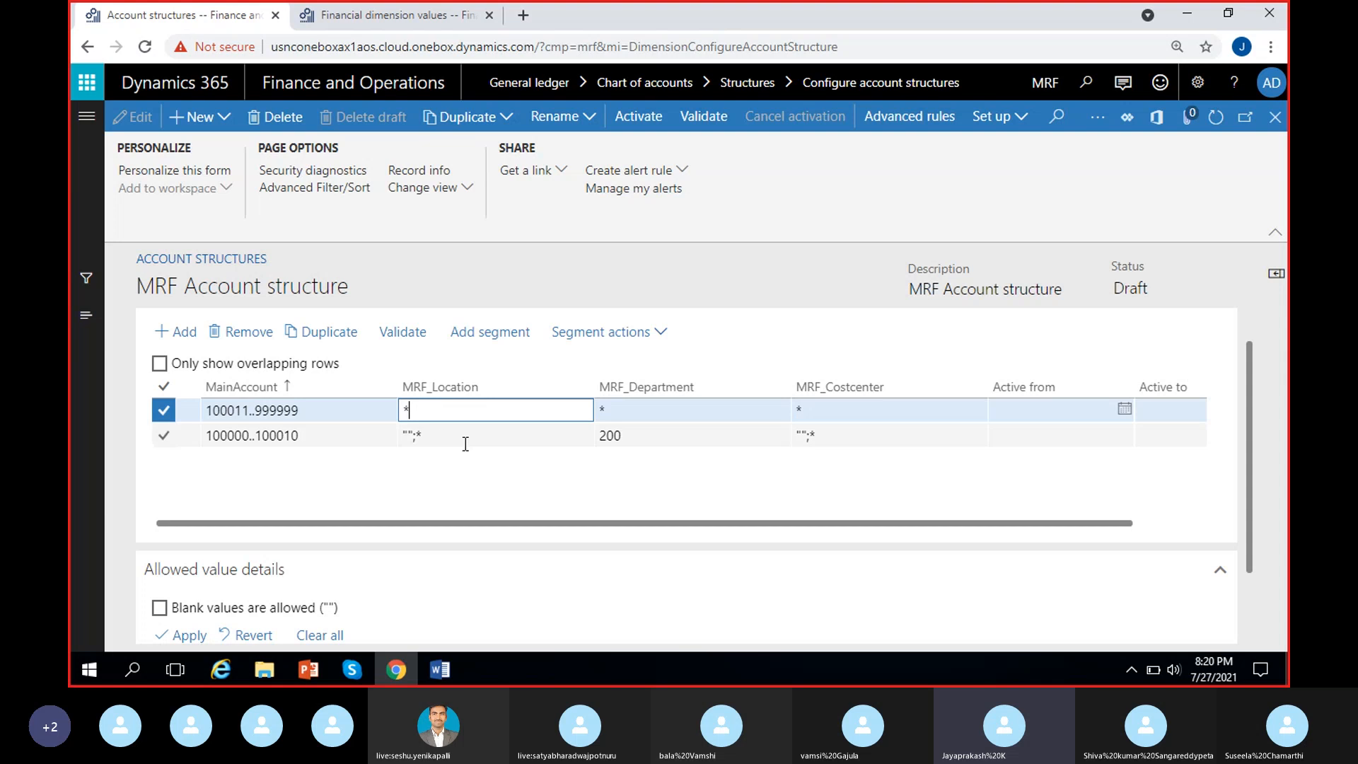
click(159, 607)
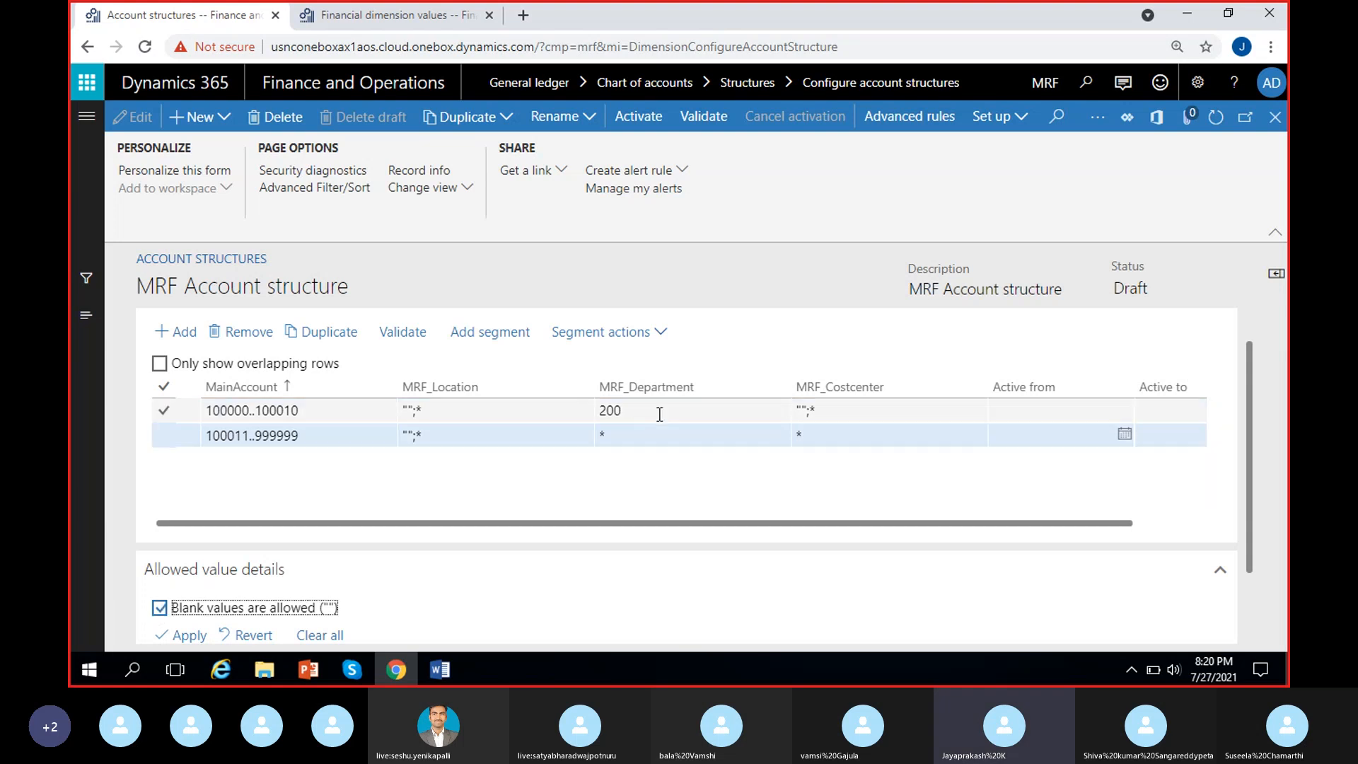
click(662, 434)
click(160, 610)
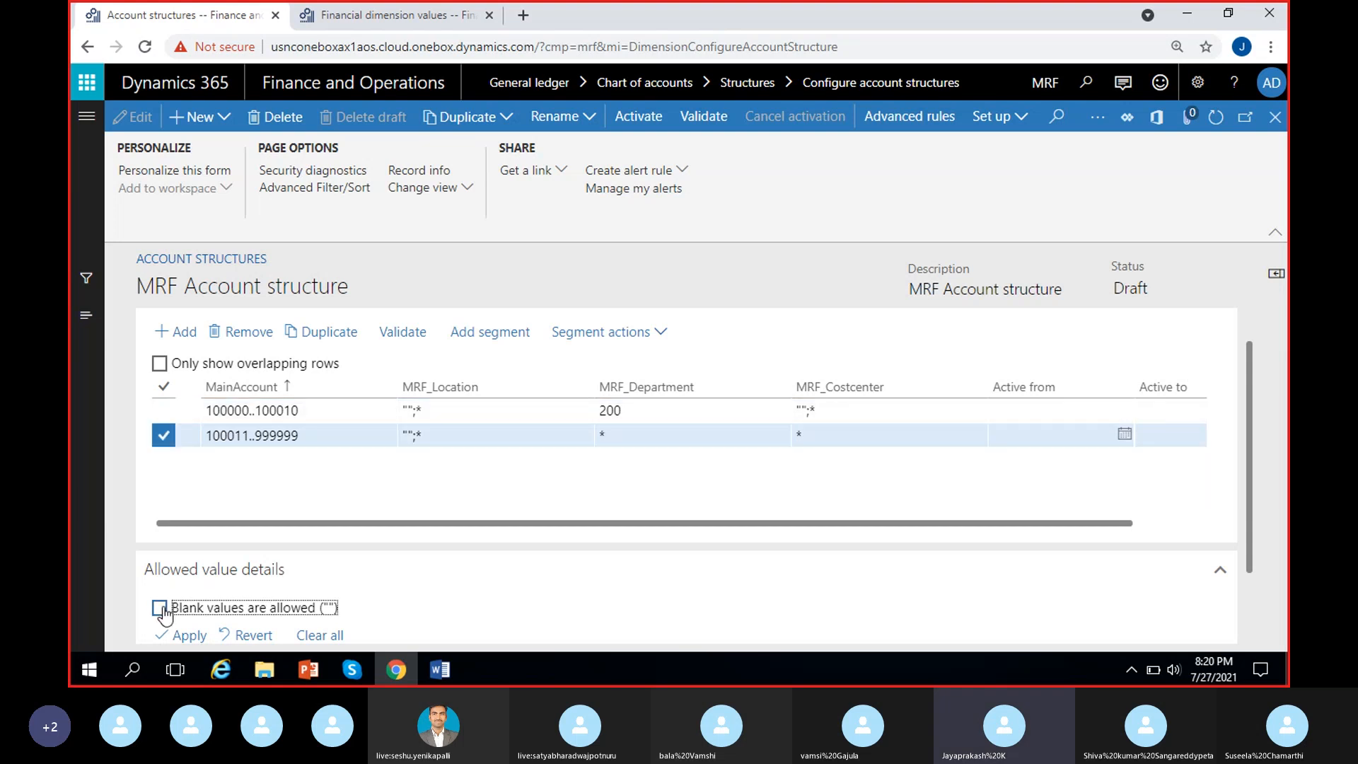
click(840, 437)
click(158, 610)
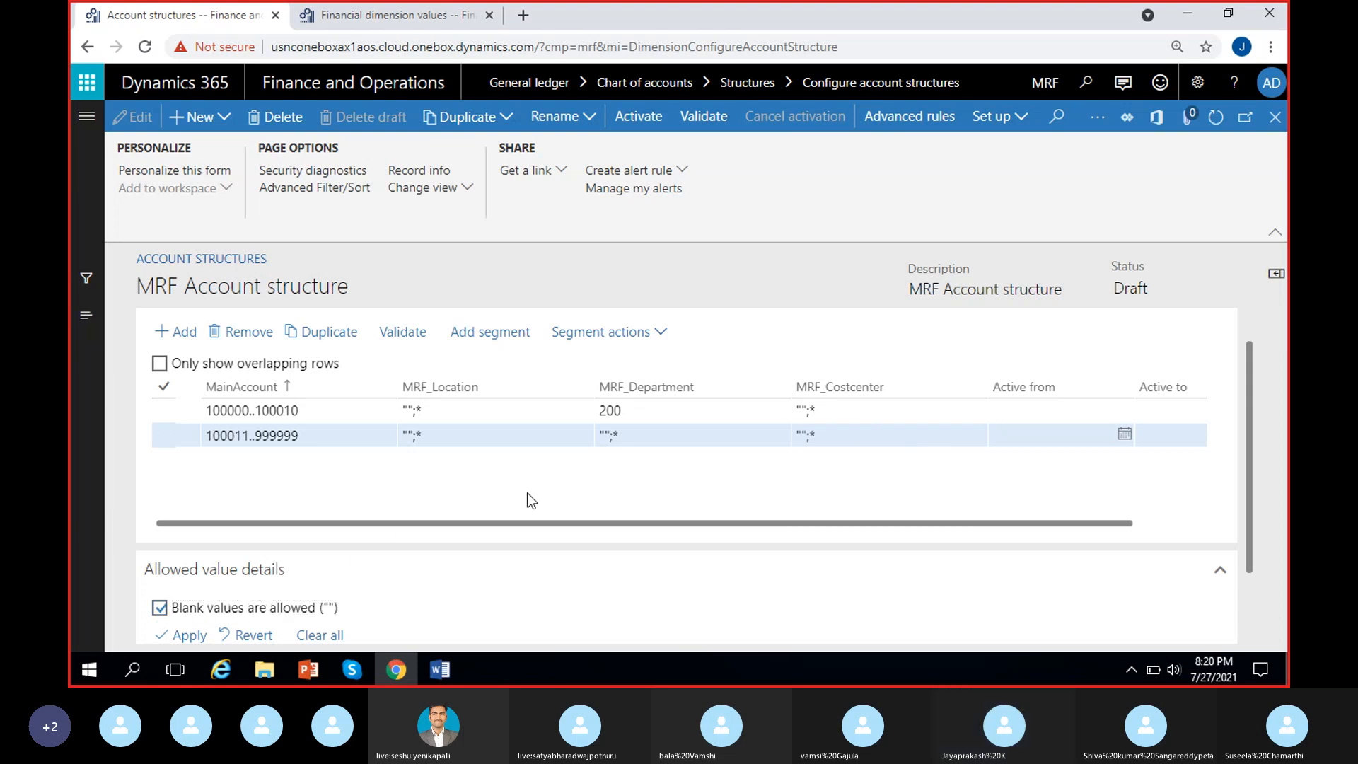
Examine the 100000..100010 row's account range and its allowed department, location and cost center values
click(641, 412)
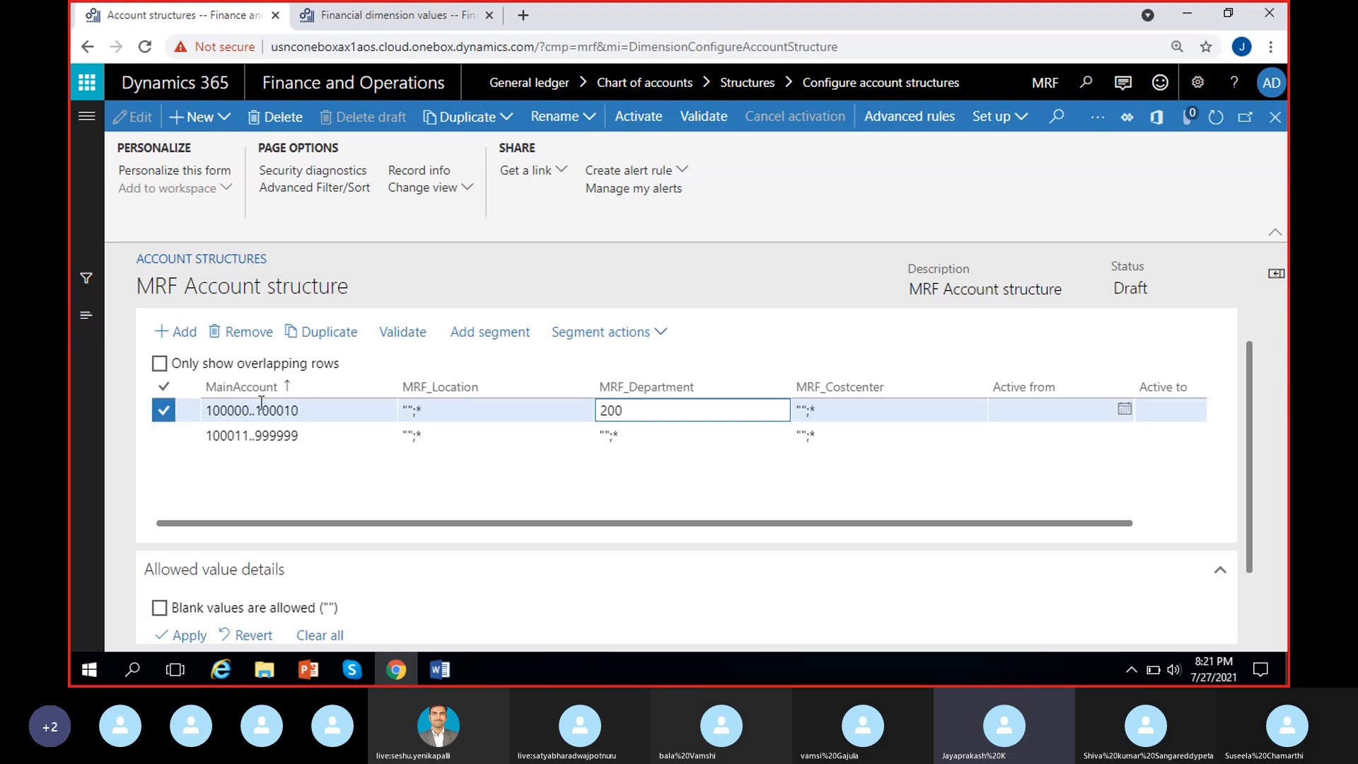
click(669, 464)
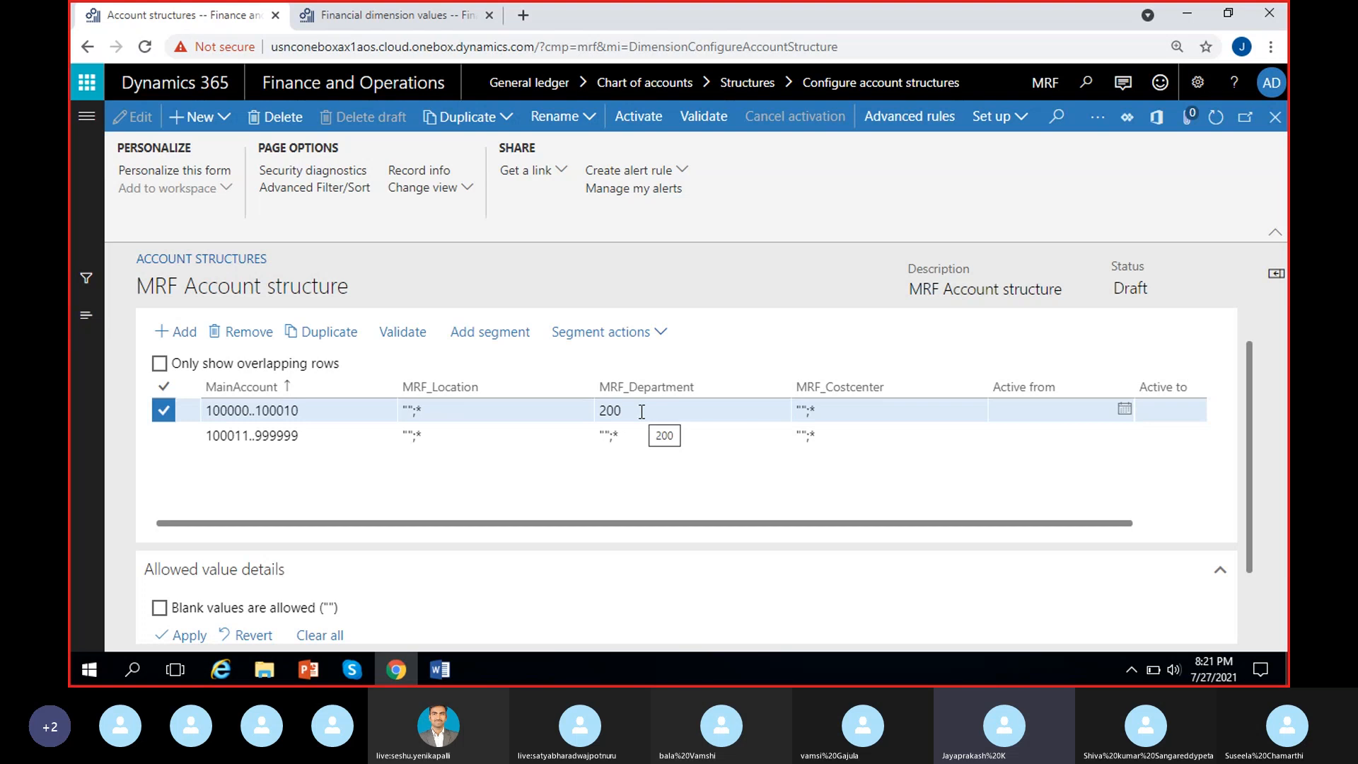
click(642, 411)
click(675, 478)
click(711, 410)
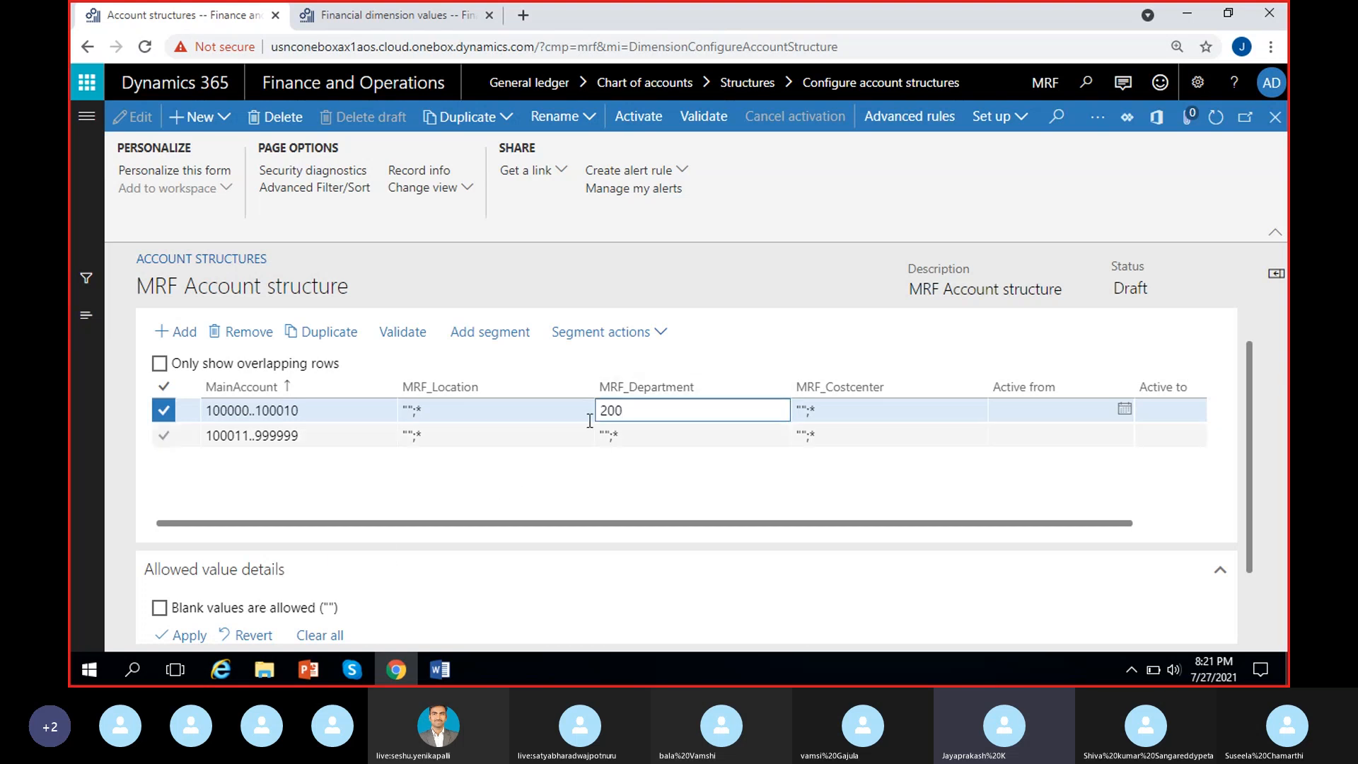
click(655, 469)
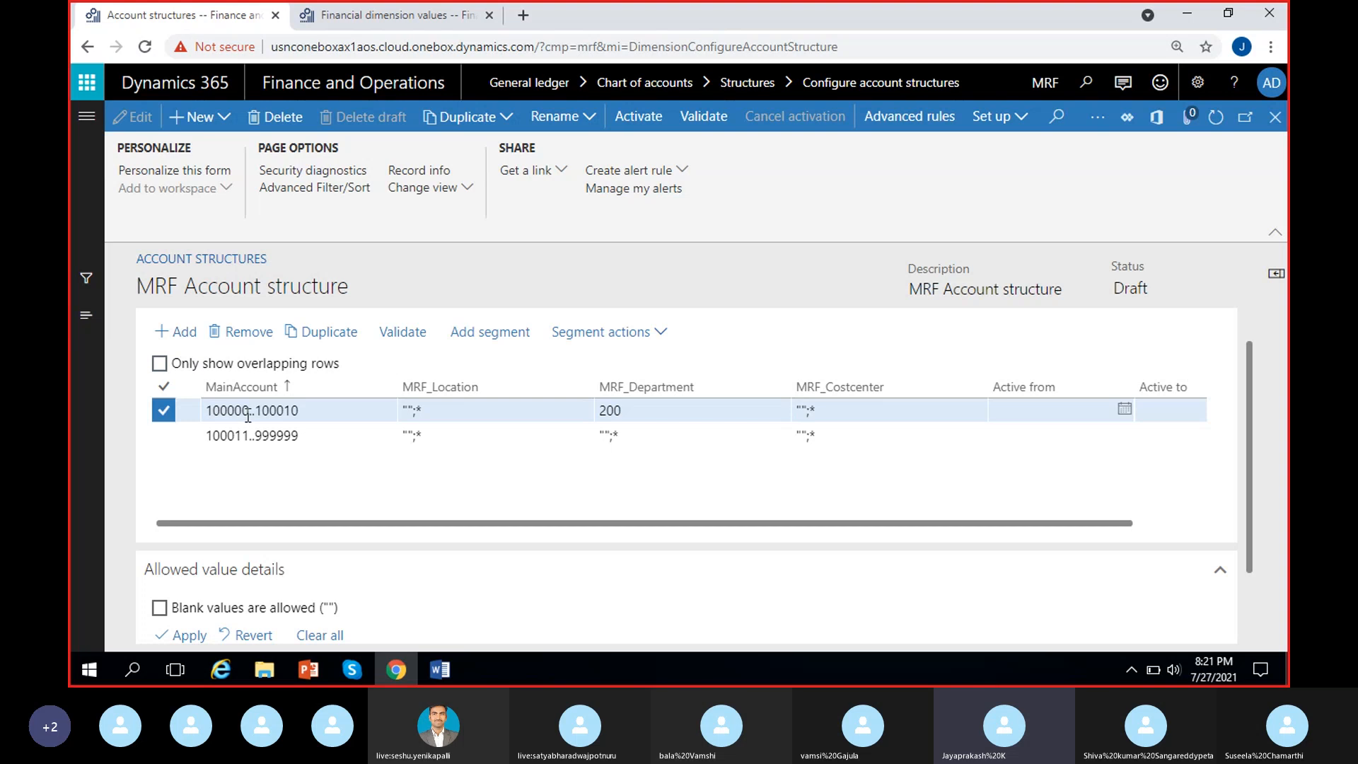
click(653, 411)
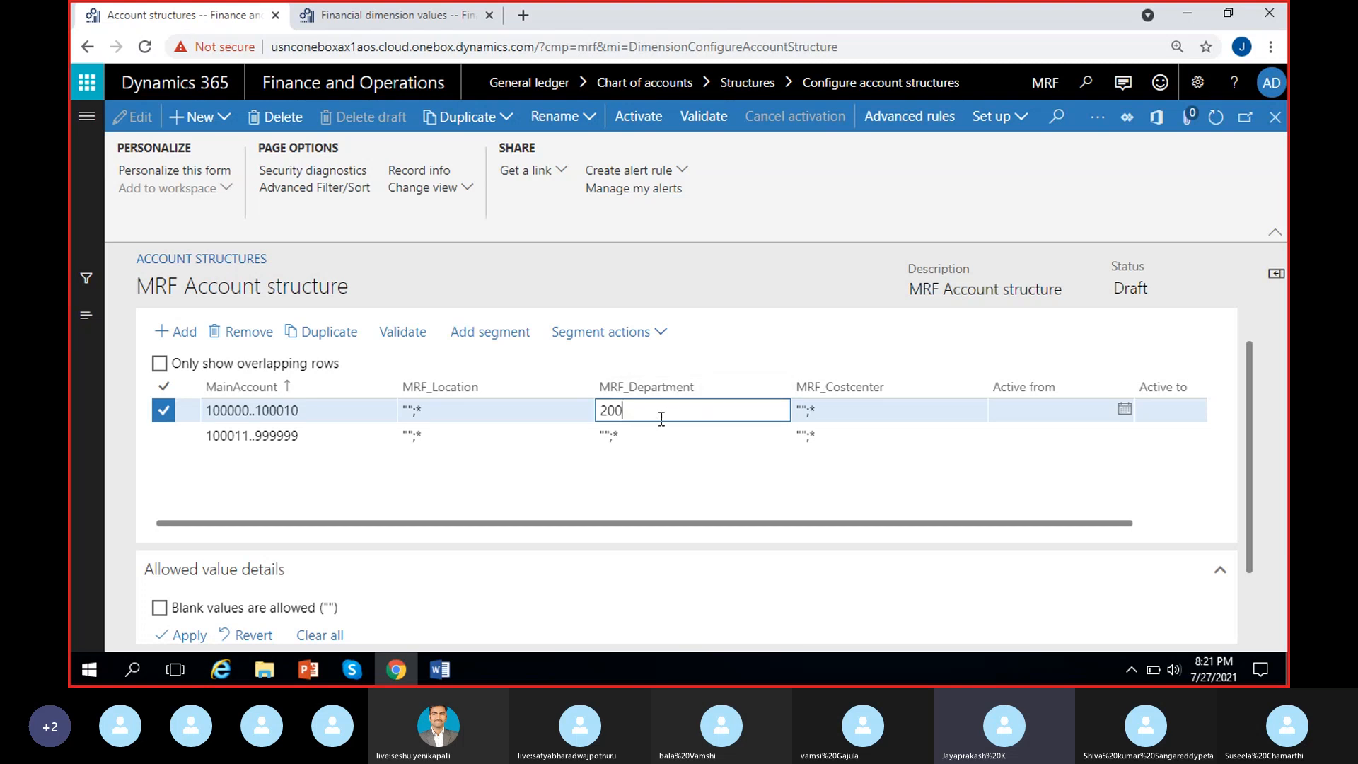
click(673, 462)
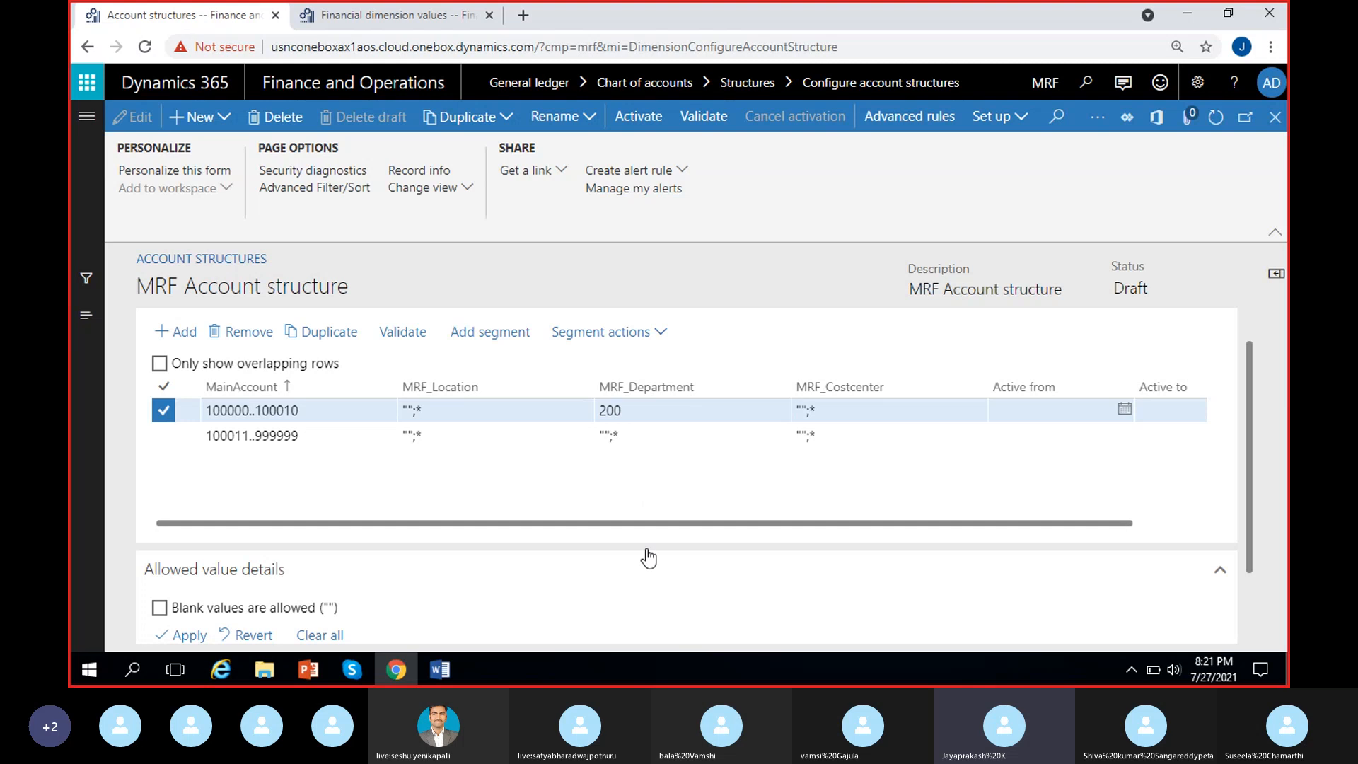
click(235, 410)
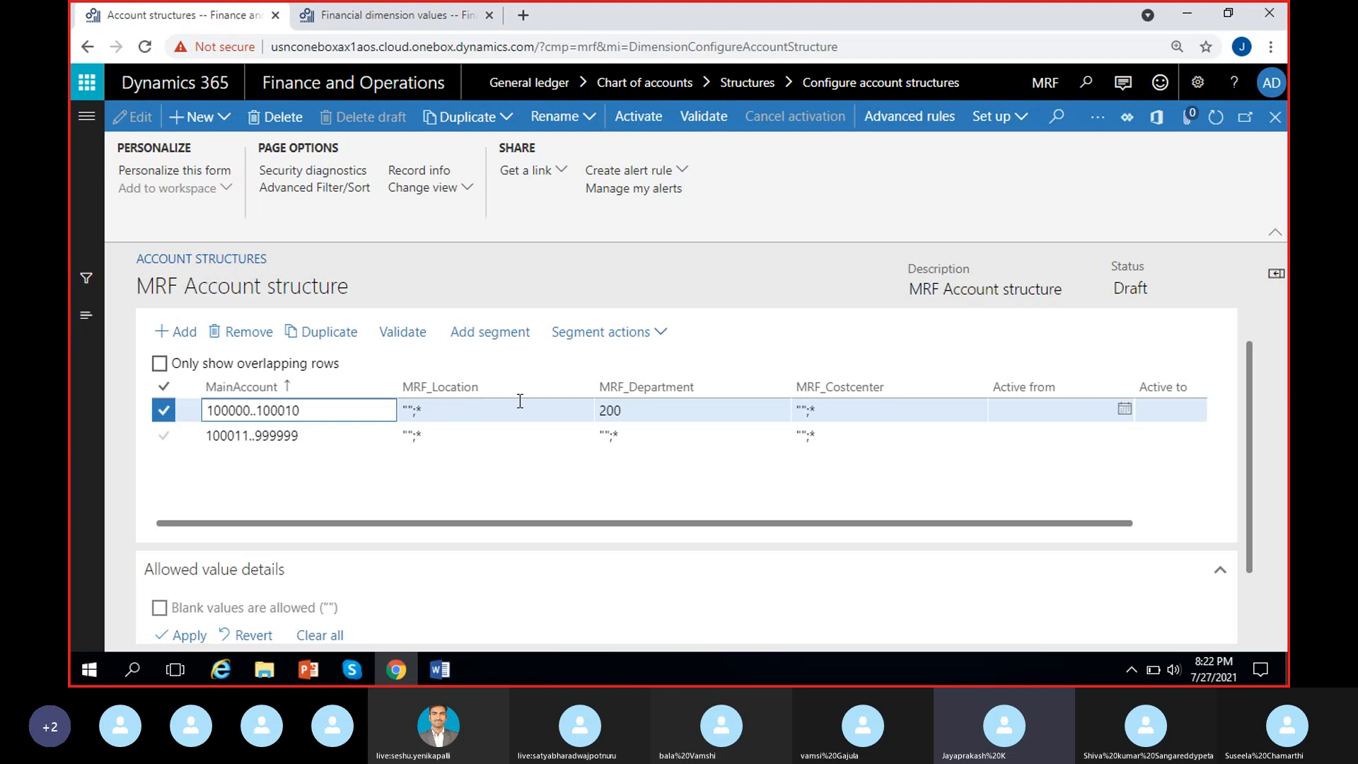
click(684, 410)
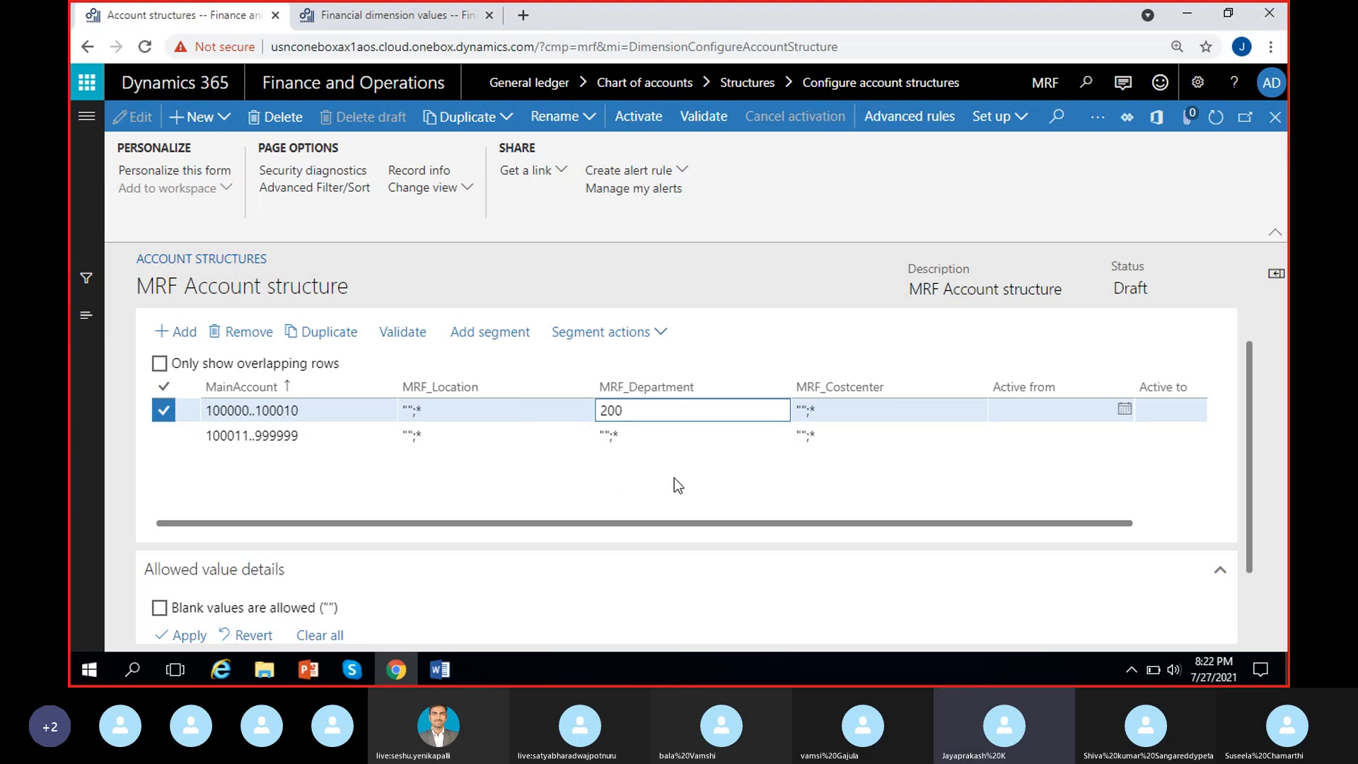
click(648, 476)
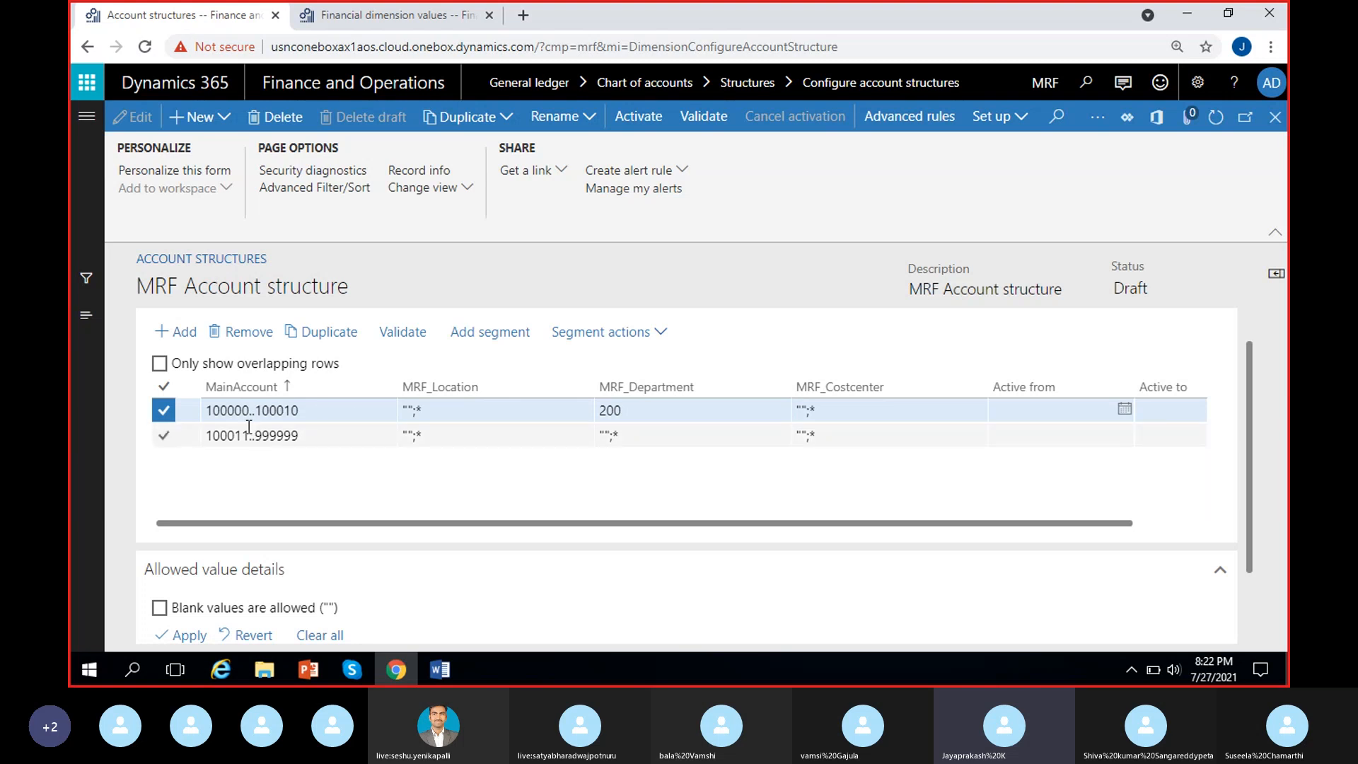
click(648, 412)
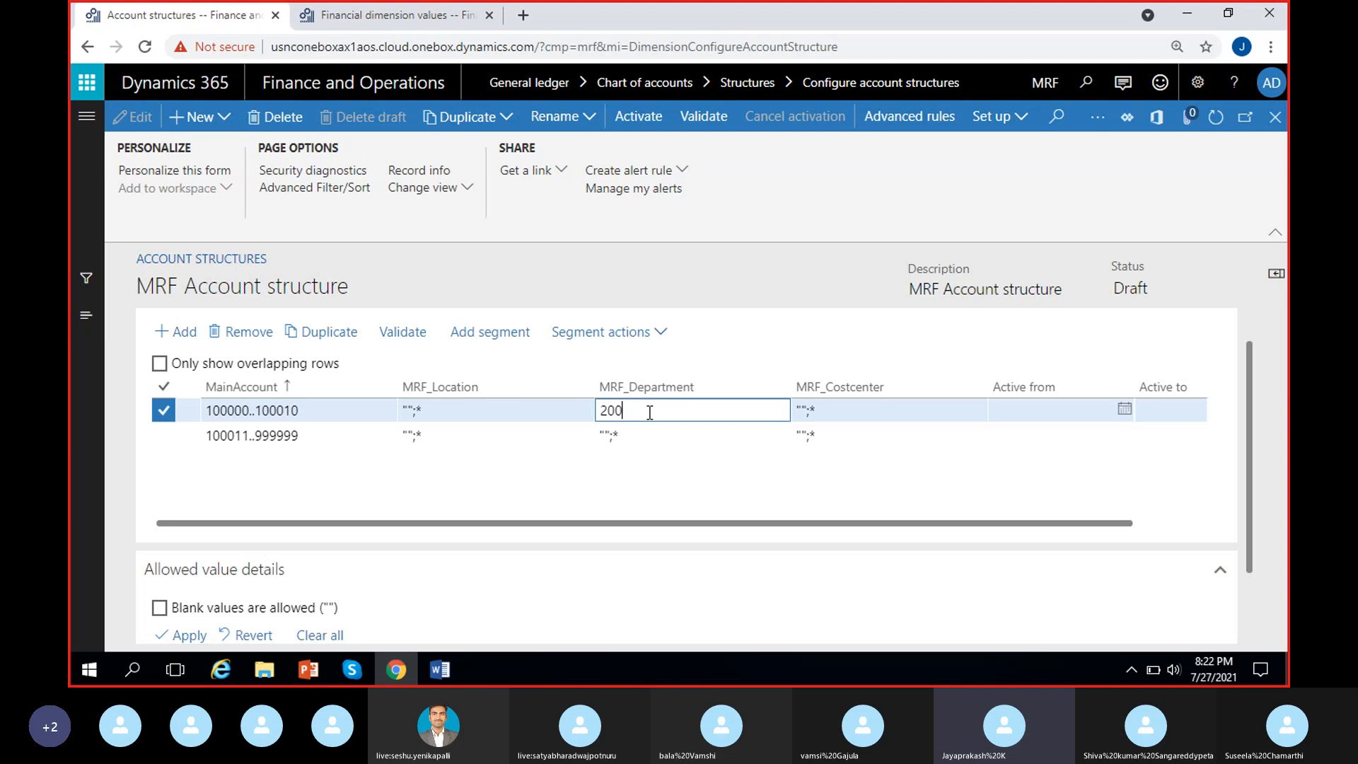
click(850, 420)
click(482, 421)
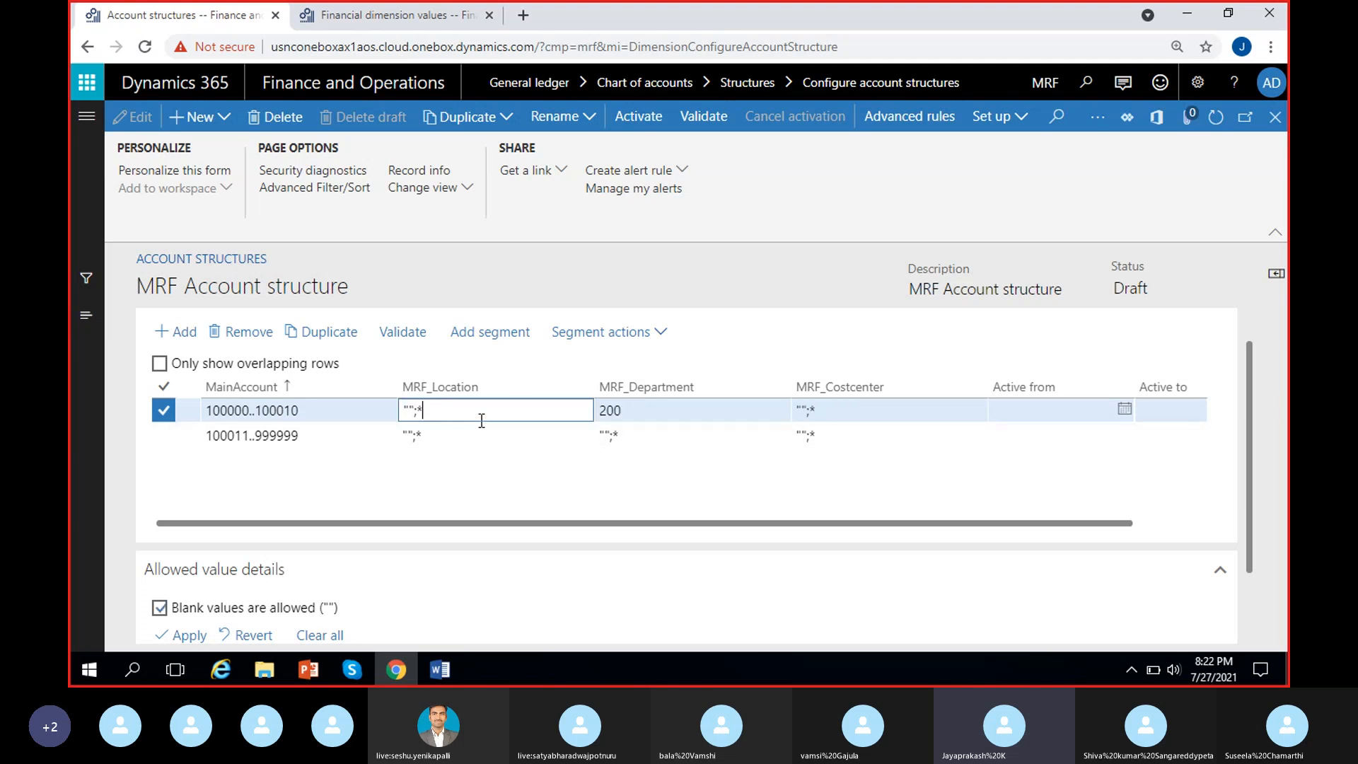
click(493, 498)
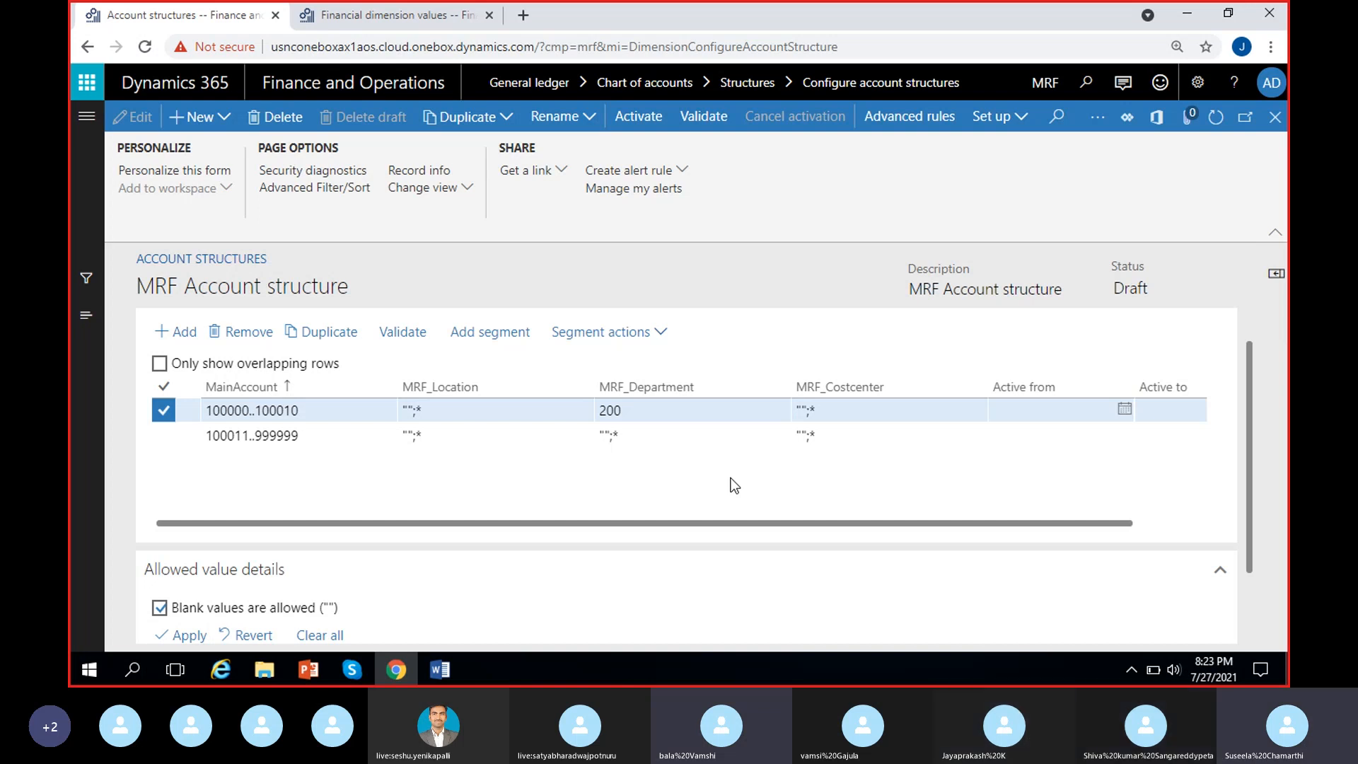
click(639, 414)
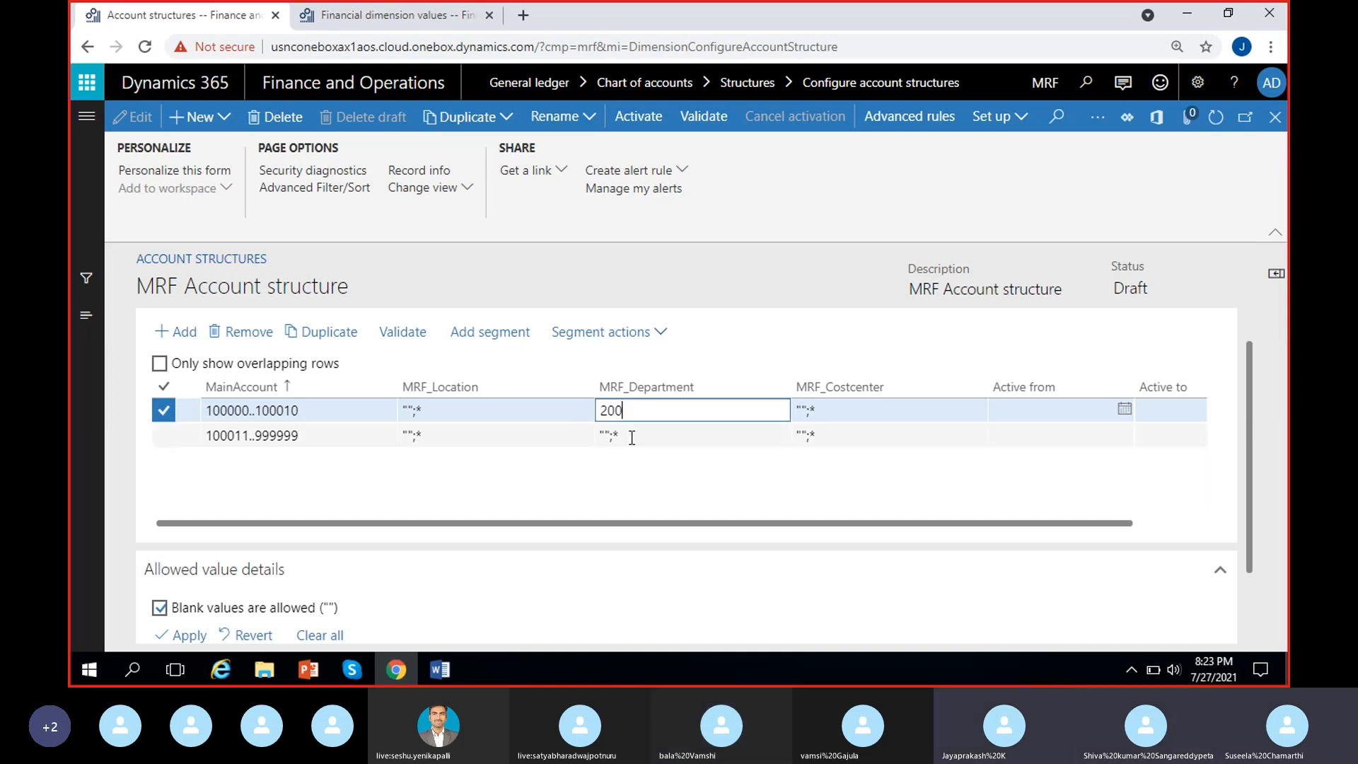
click(563, 410)
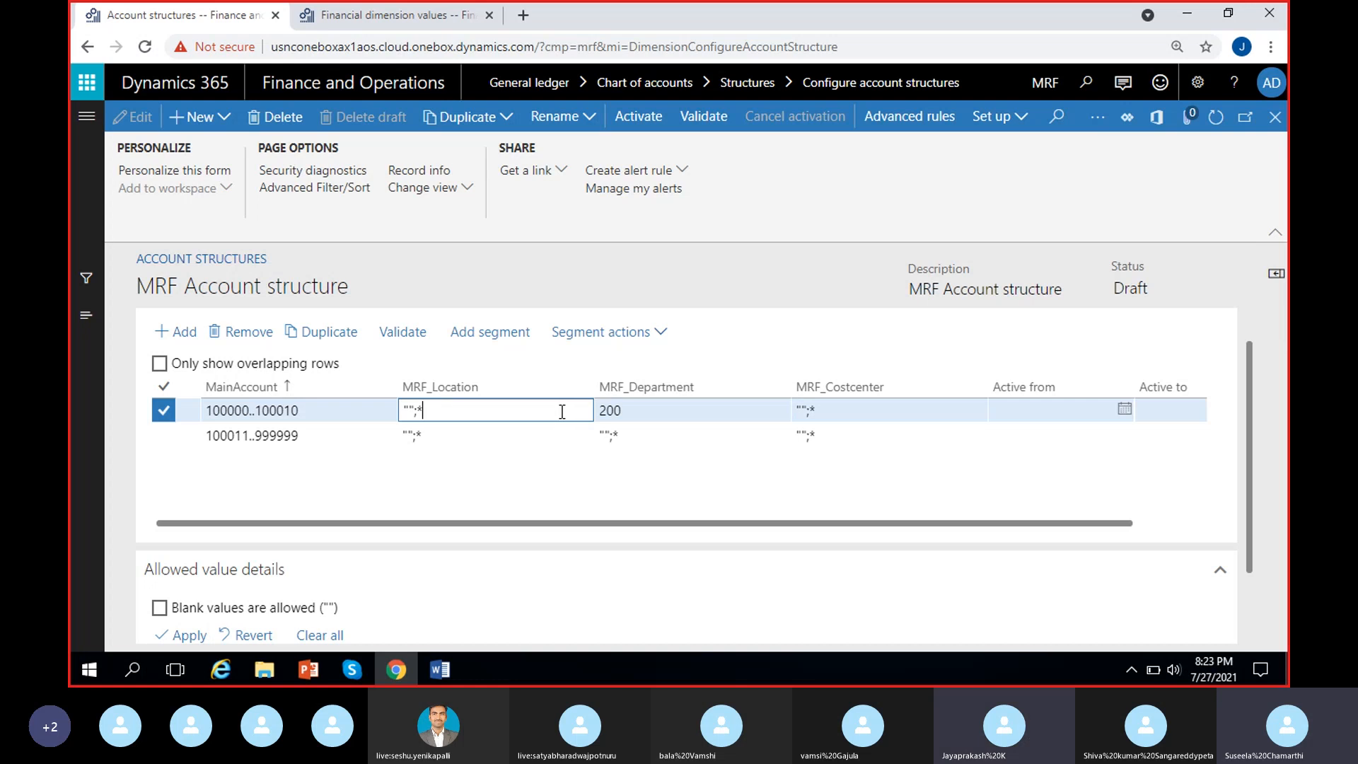
Duplicate the Financial dimension values page in a new browser tab and switch that tab's company to USMF
click(410, 15)
right_click(411, 17)
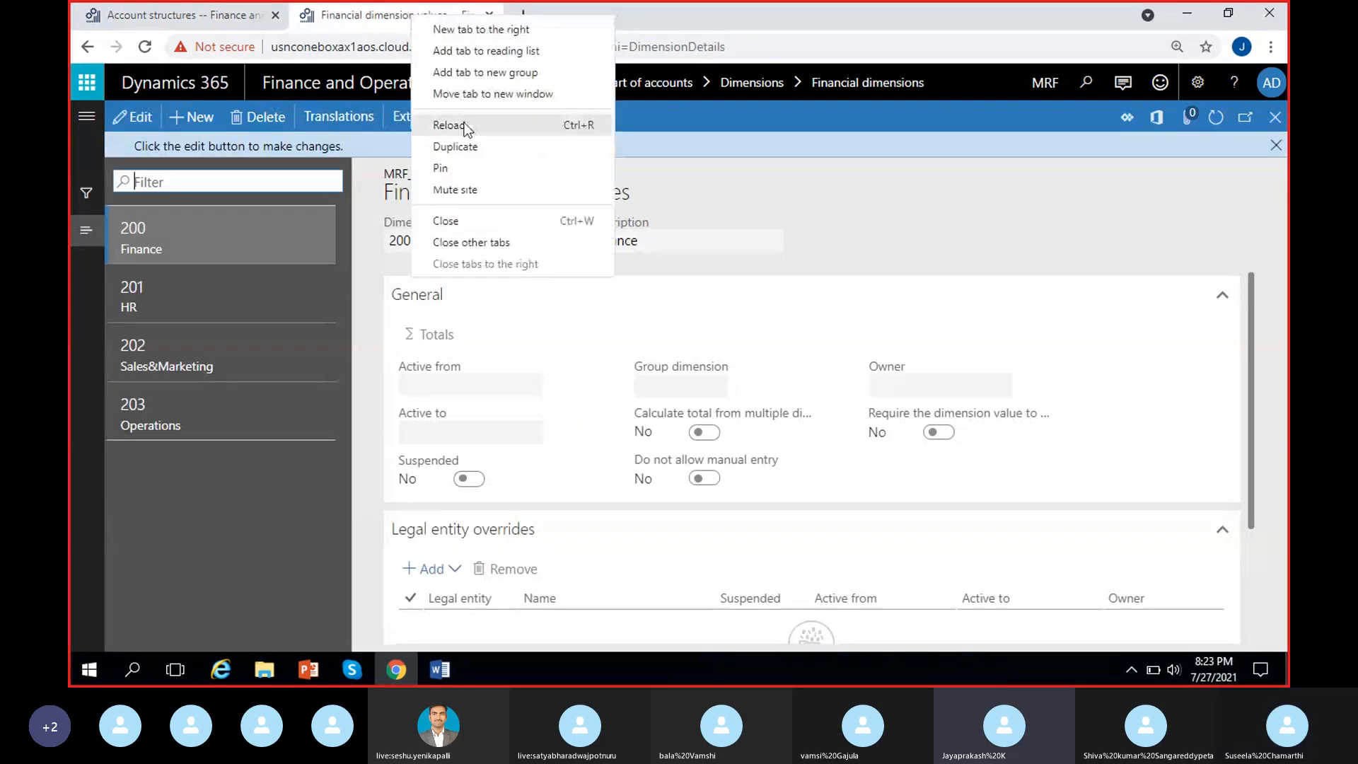
click(467, 155)
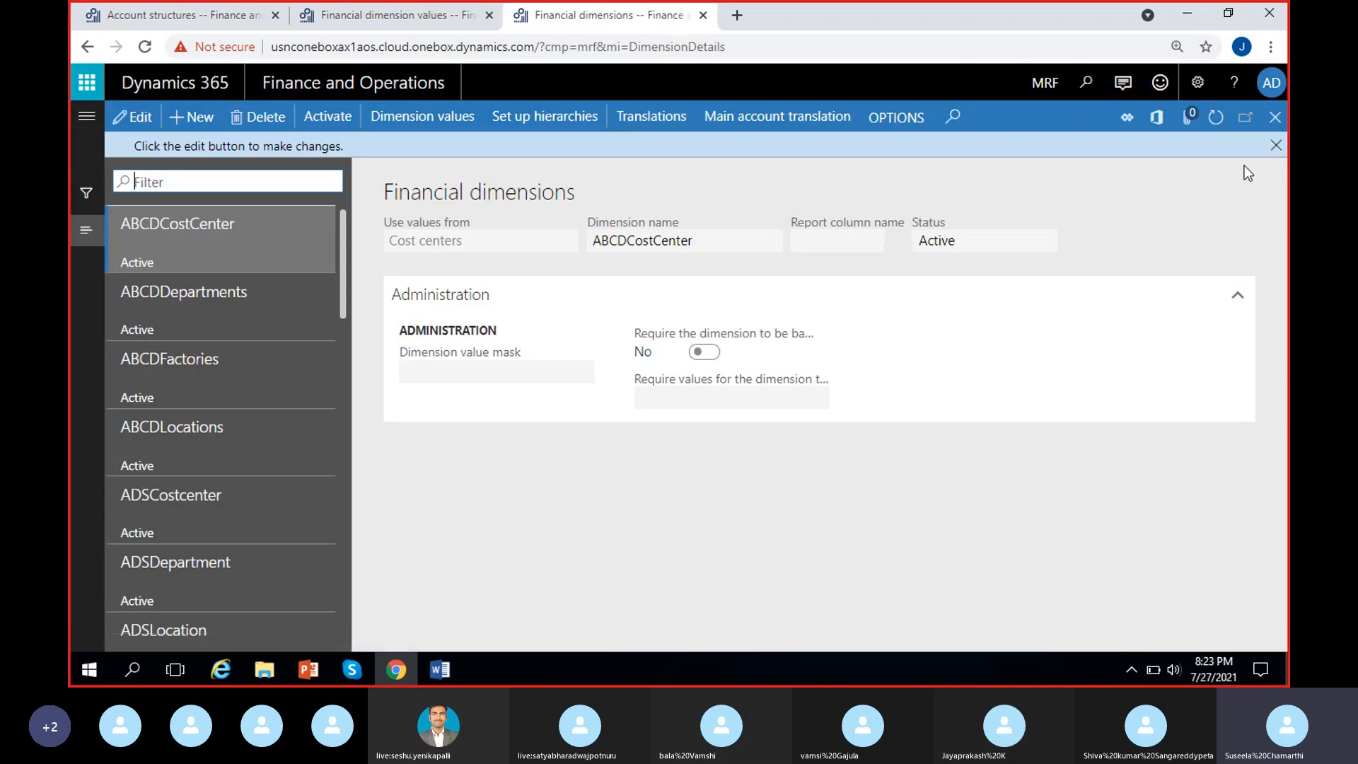
click(1276, 145)
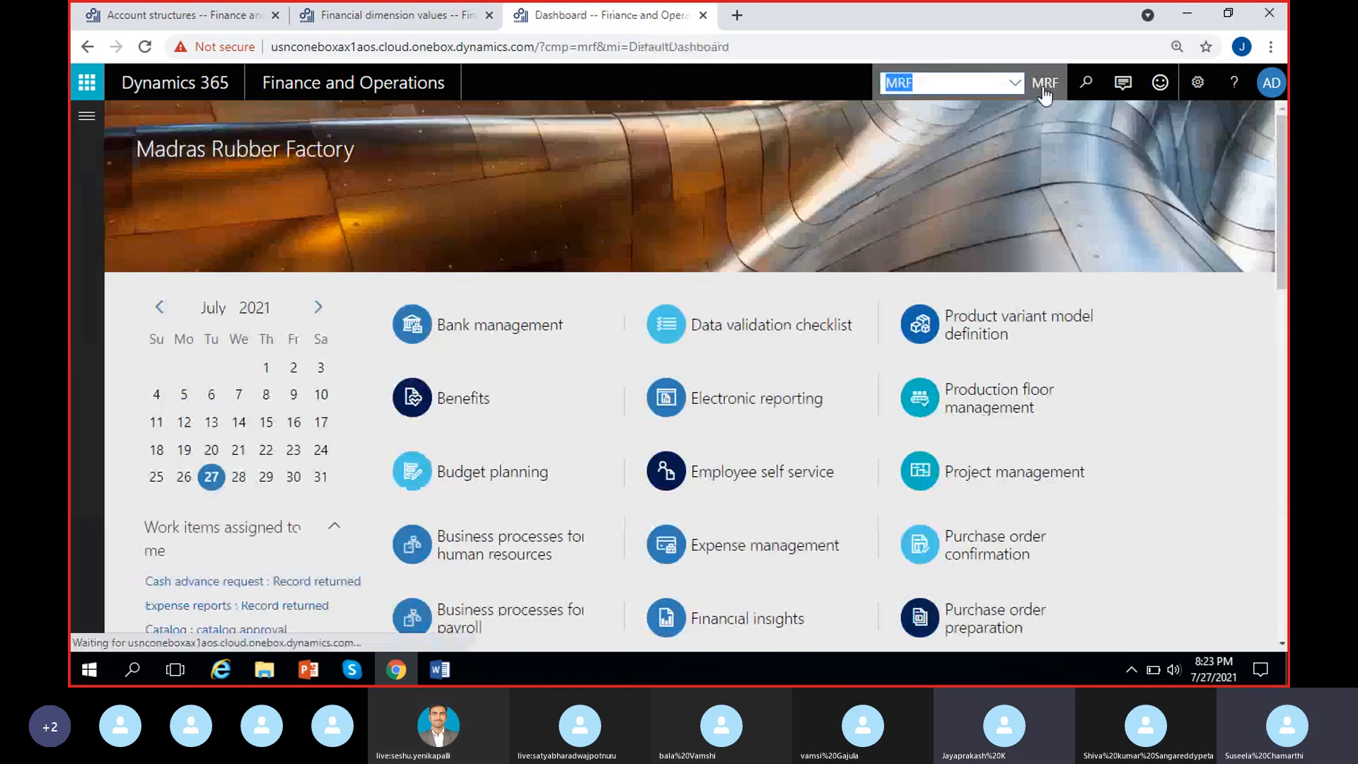
click(1045, 85)
text(U)
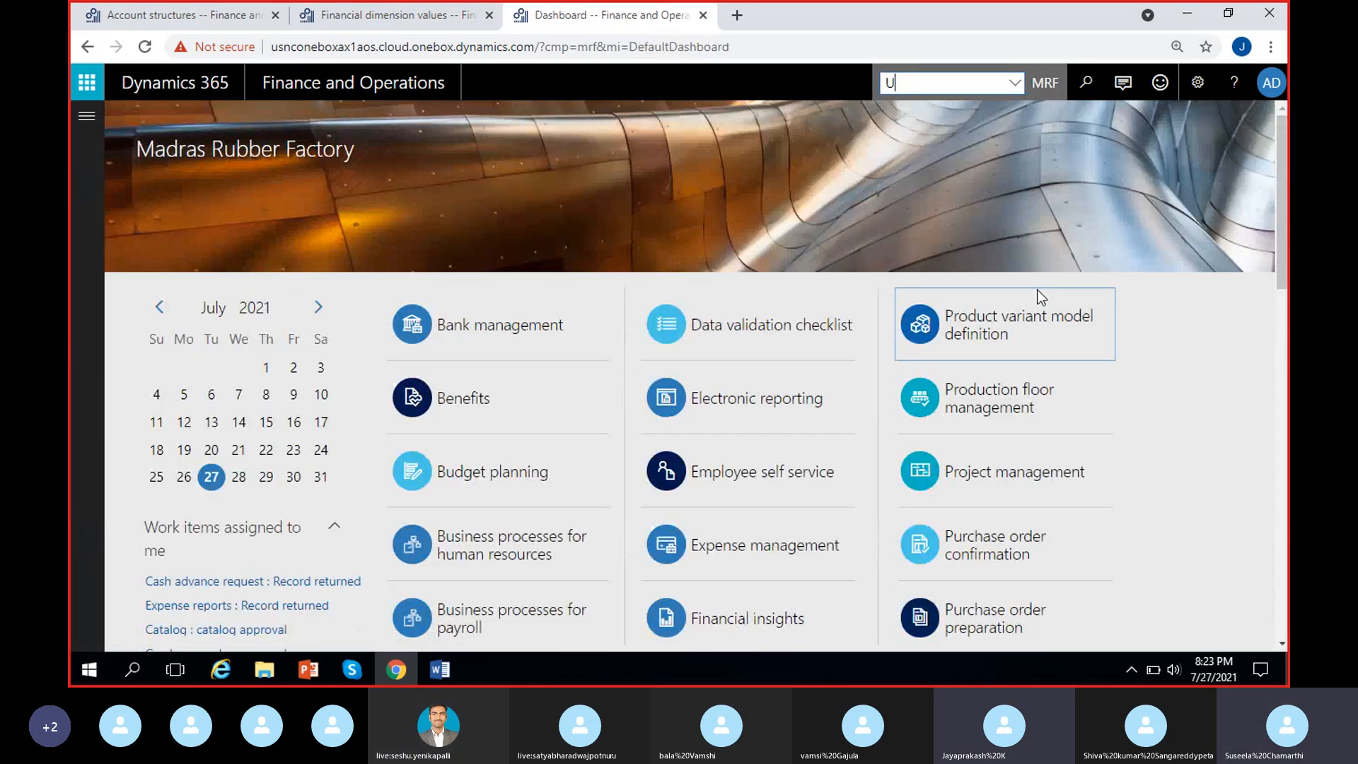
text(SMF)
key(Return)
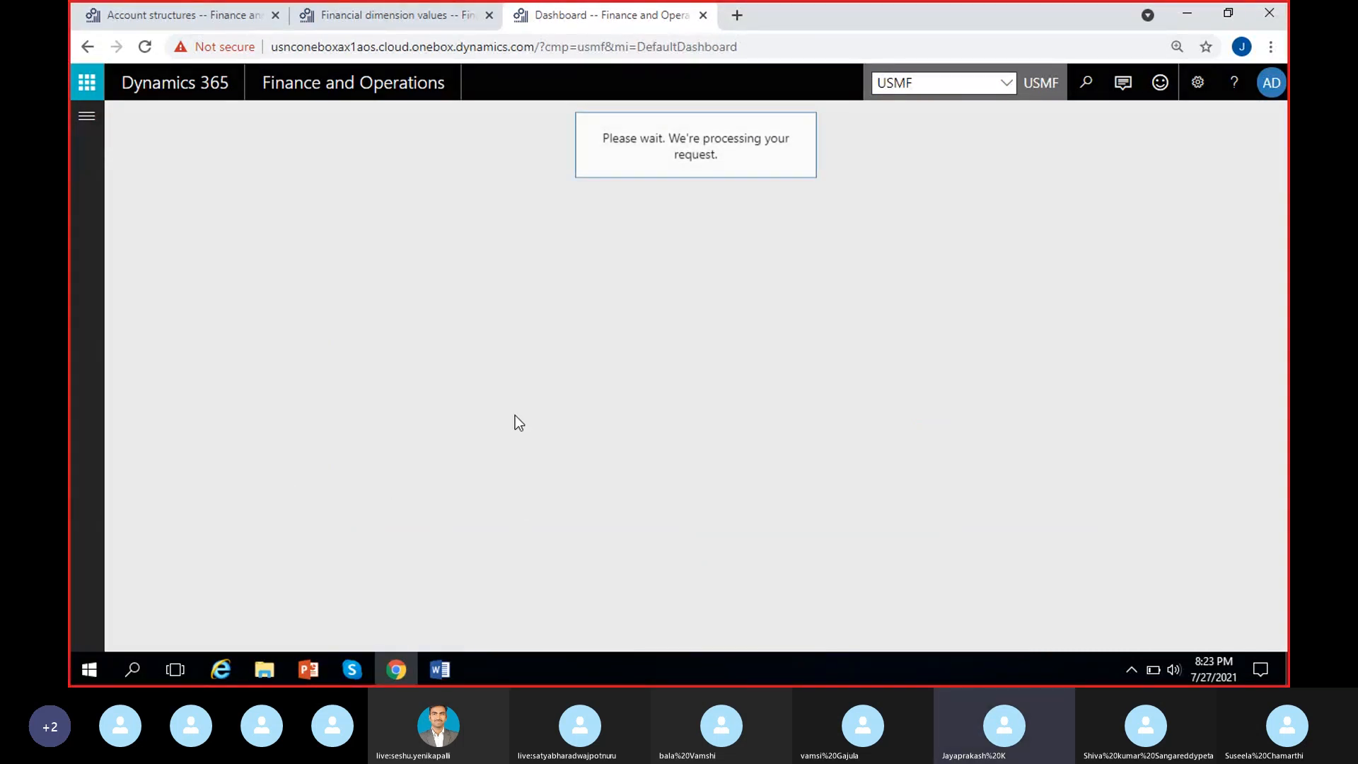
Open the General journals list of the General ledger module in USMF
click(88, 118)
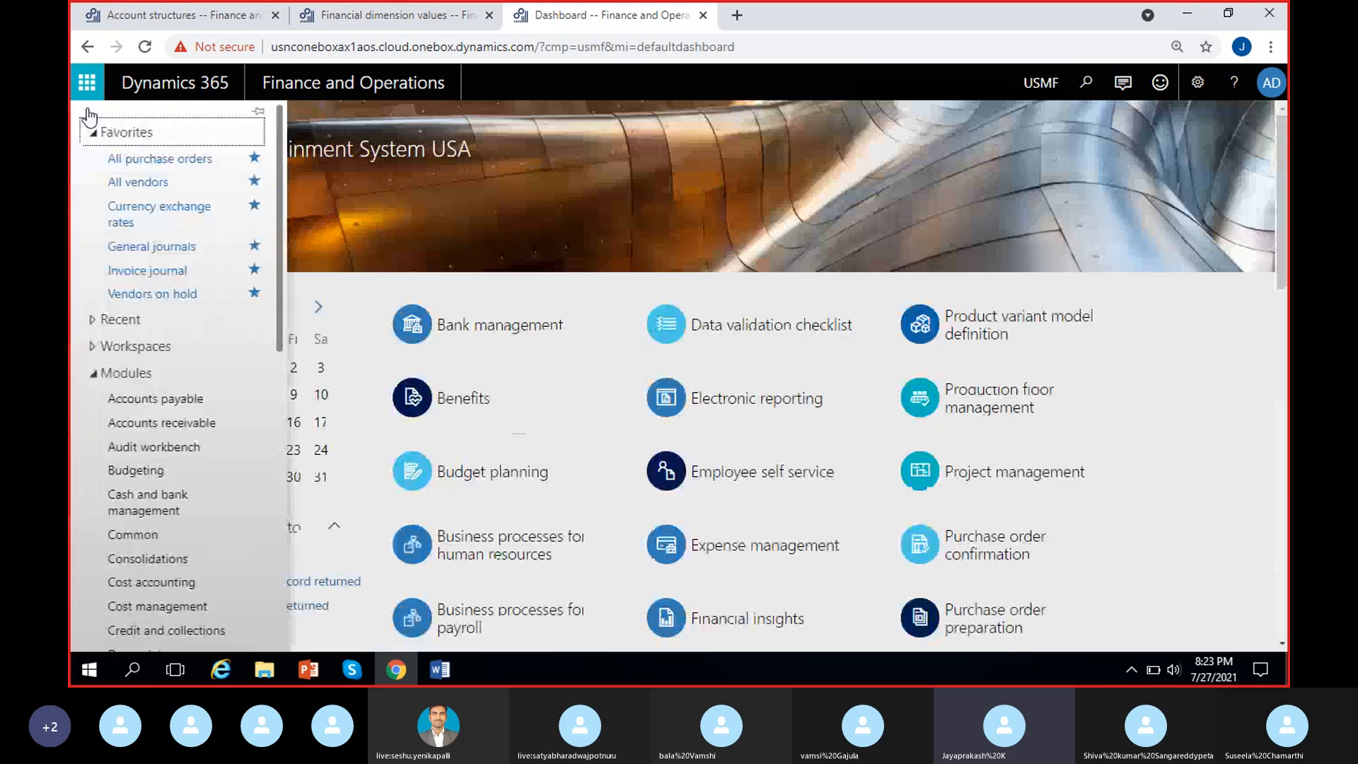
scroll(166, 517, down, 4)
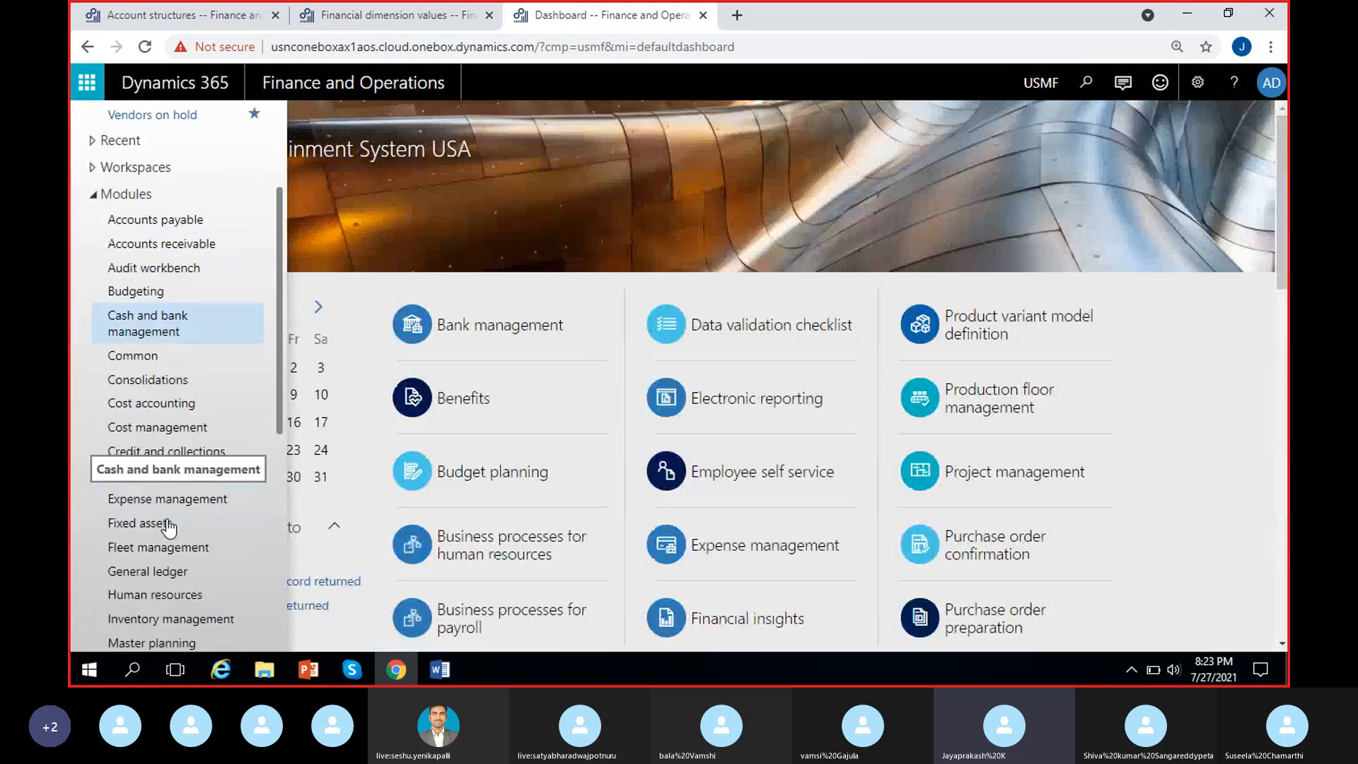
click(163, 482)
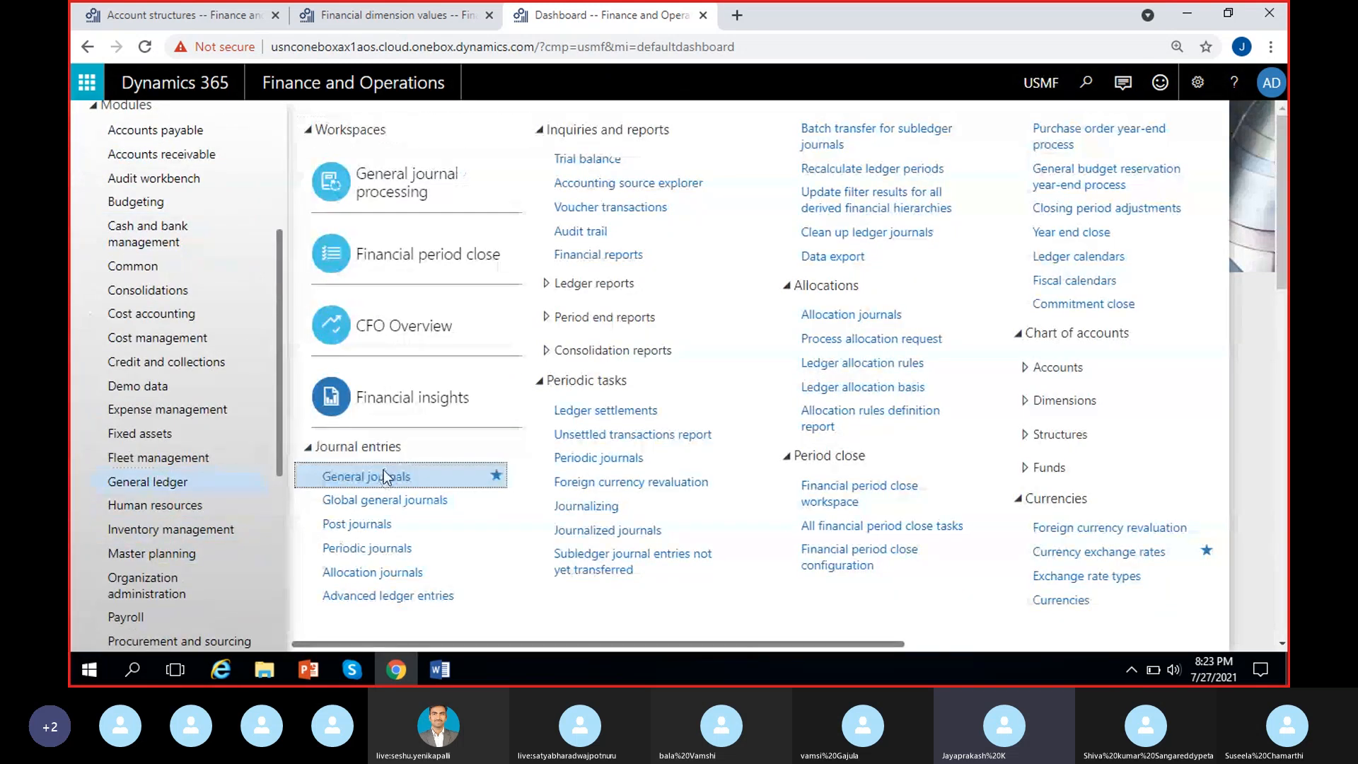
click(382, 477)
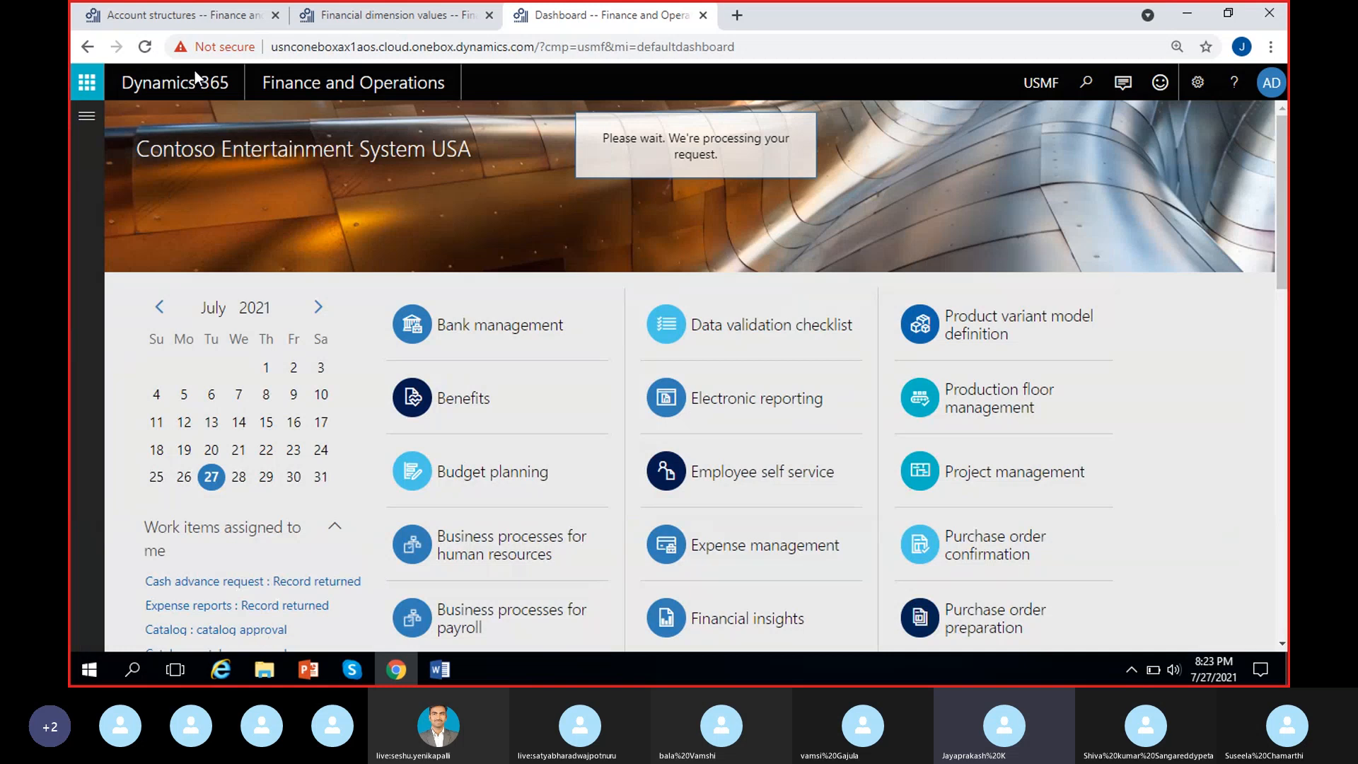
Return to the MRF account structure and compare the MRF_Department values of its two rows
click(173, 15)
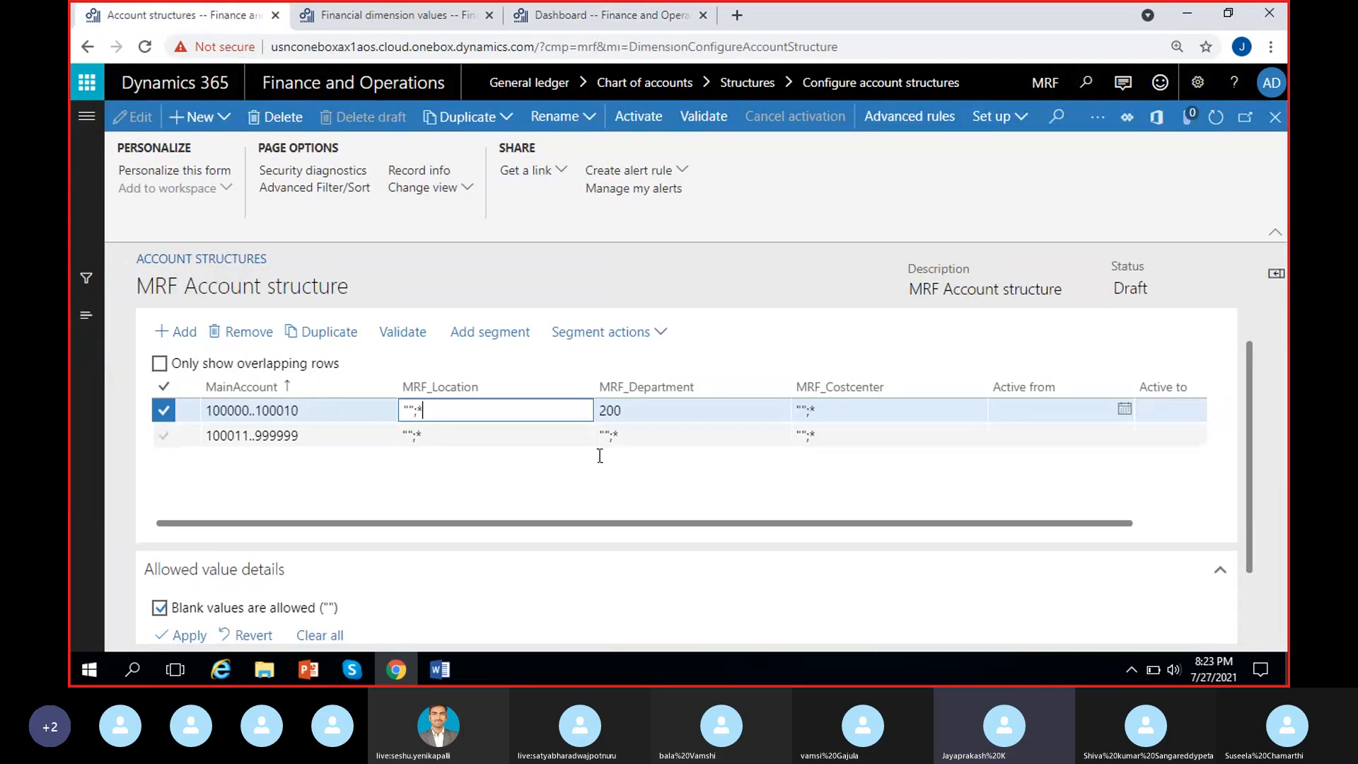
click(679, 412)
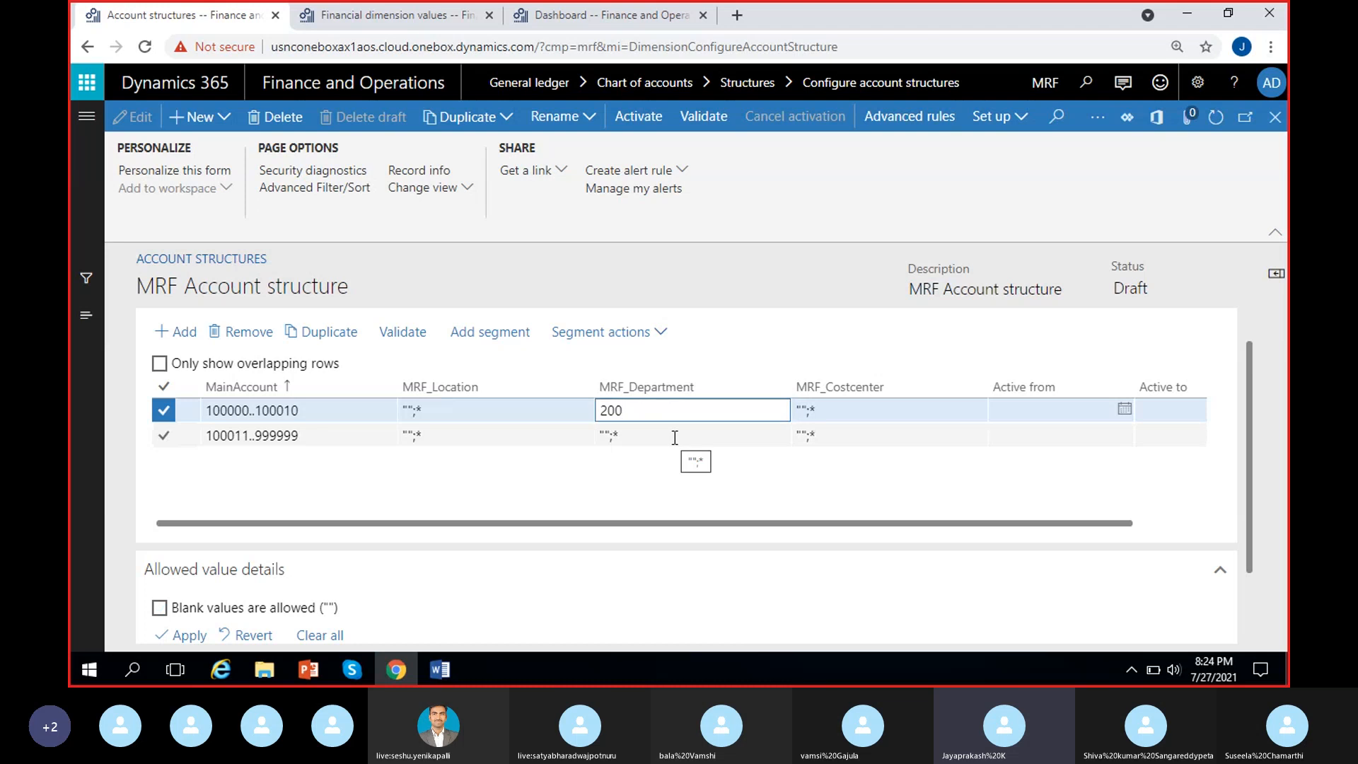
click(675, 436)
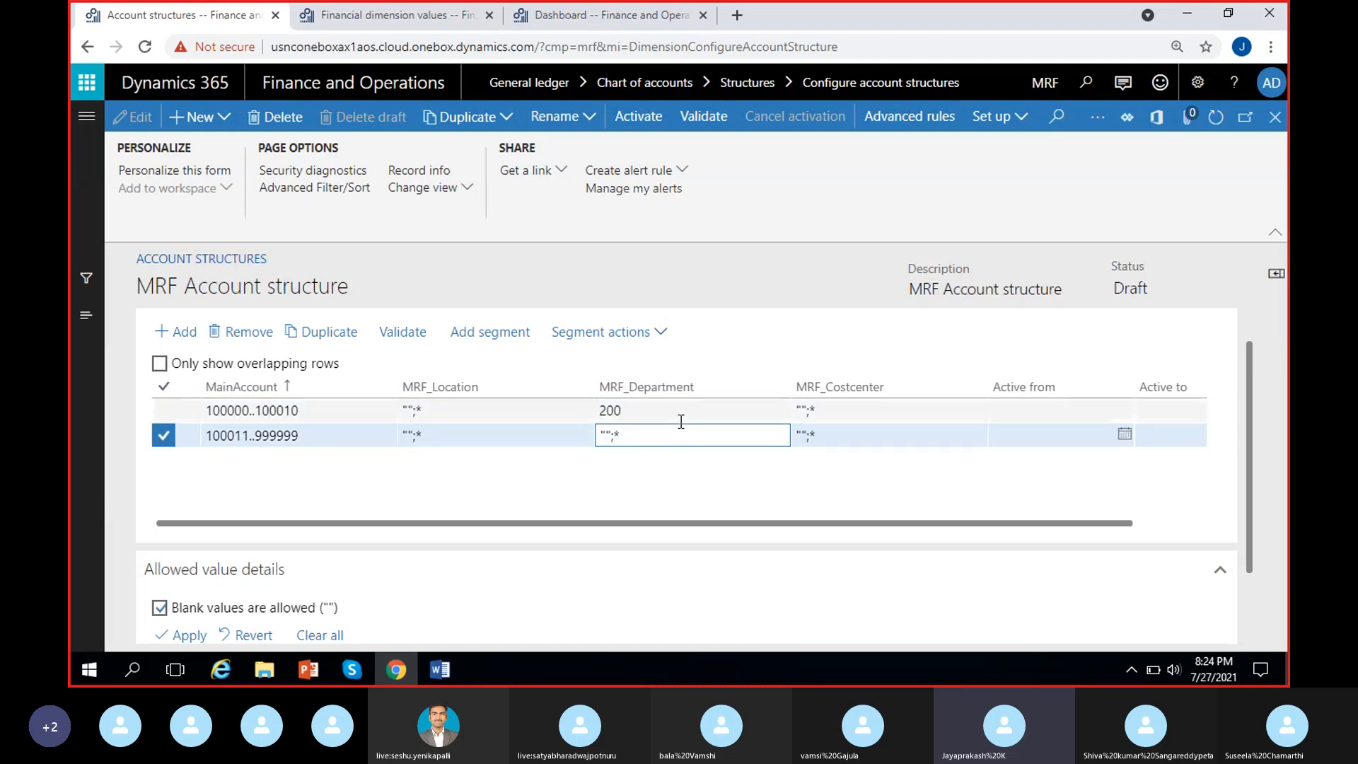
click(683, 417)
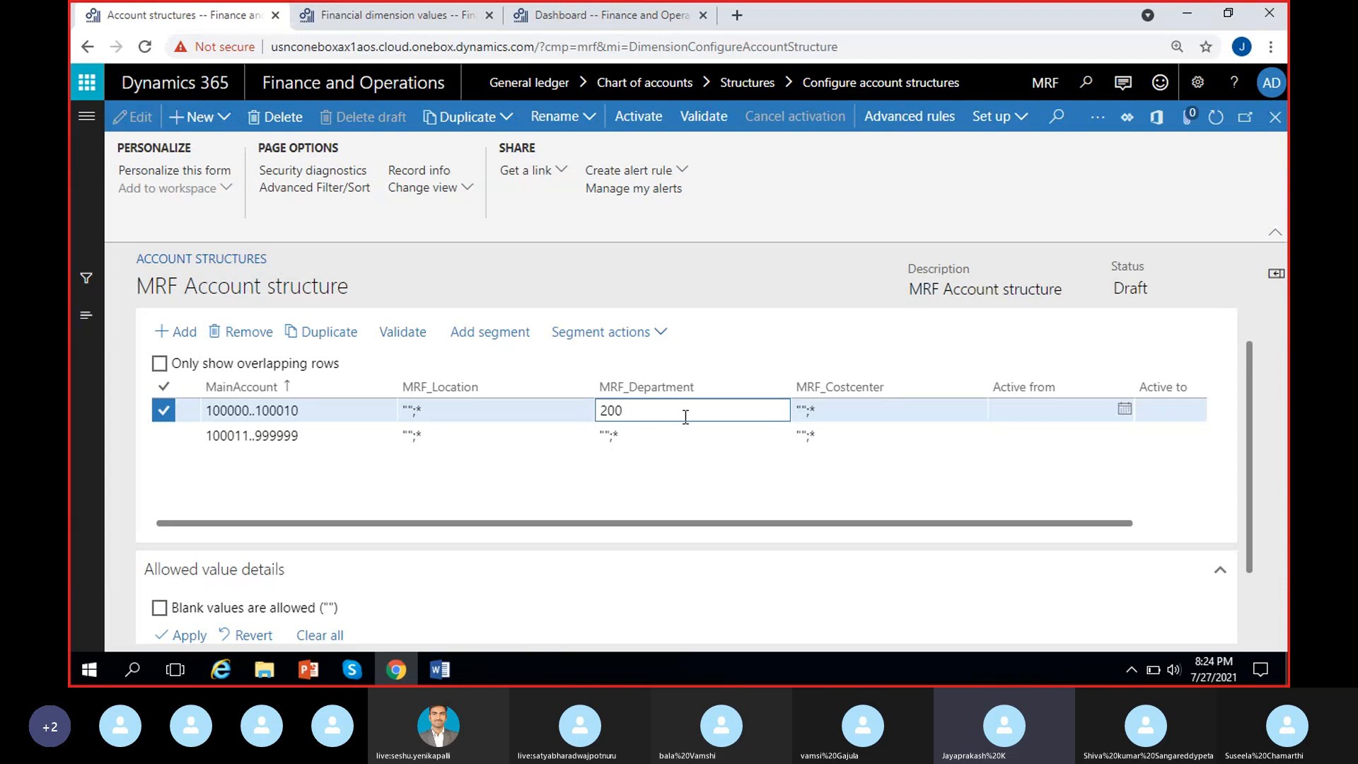
Open the lines of general journal 00950 in USMF and start editing the account on its voucher line
click(586, 17)
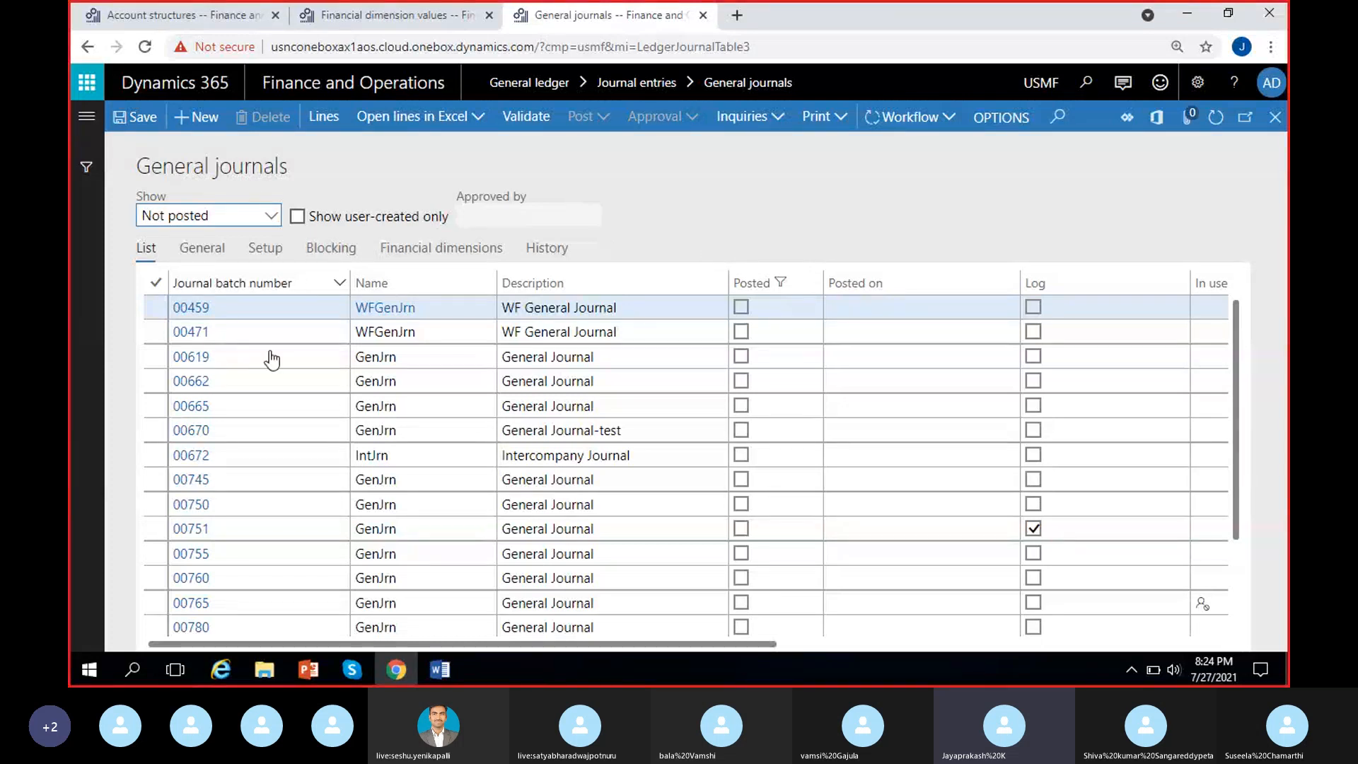
scroll(389, 545, down, 3)
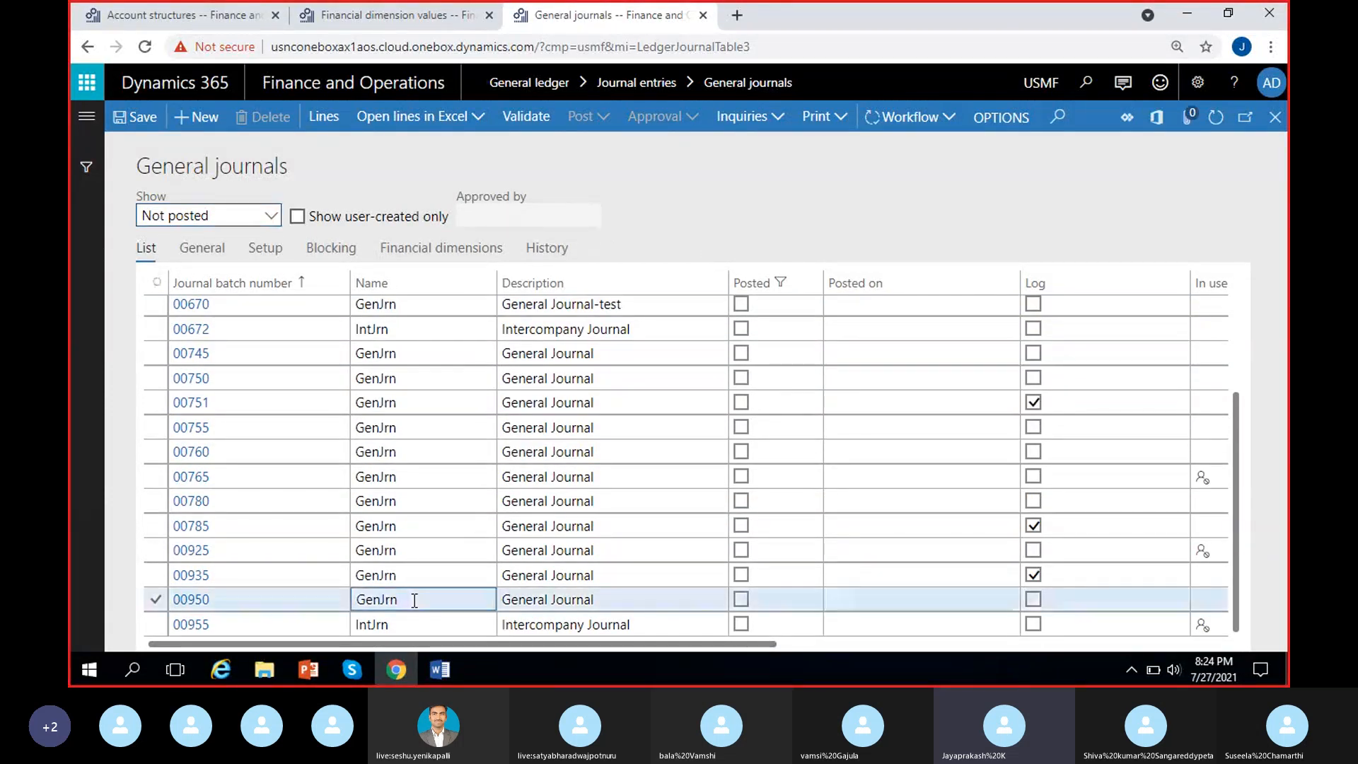
click(154, 601)
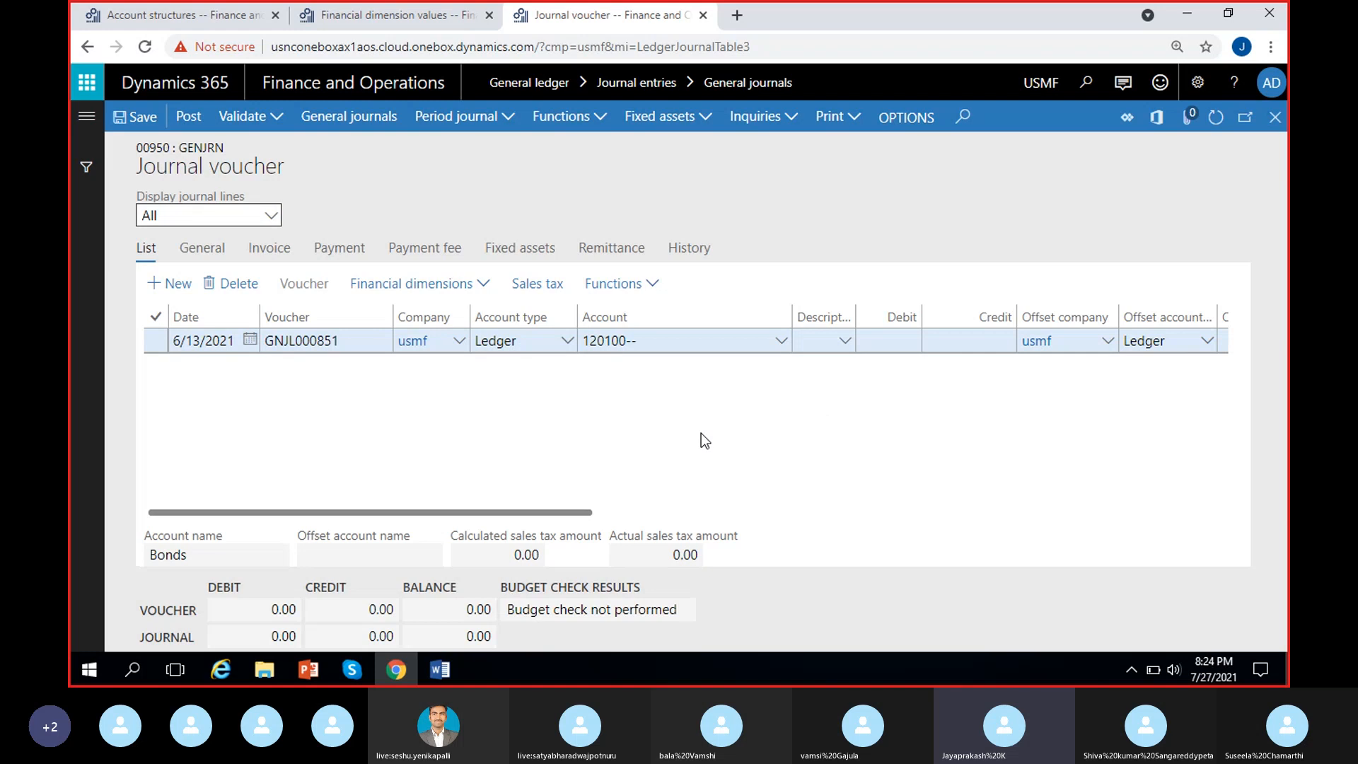
click(660, 345)
key(BackSpace)
Go back to the MRF account structure to examine the MainAccount ranges
click(155, 16)
click(314, 451)
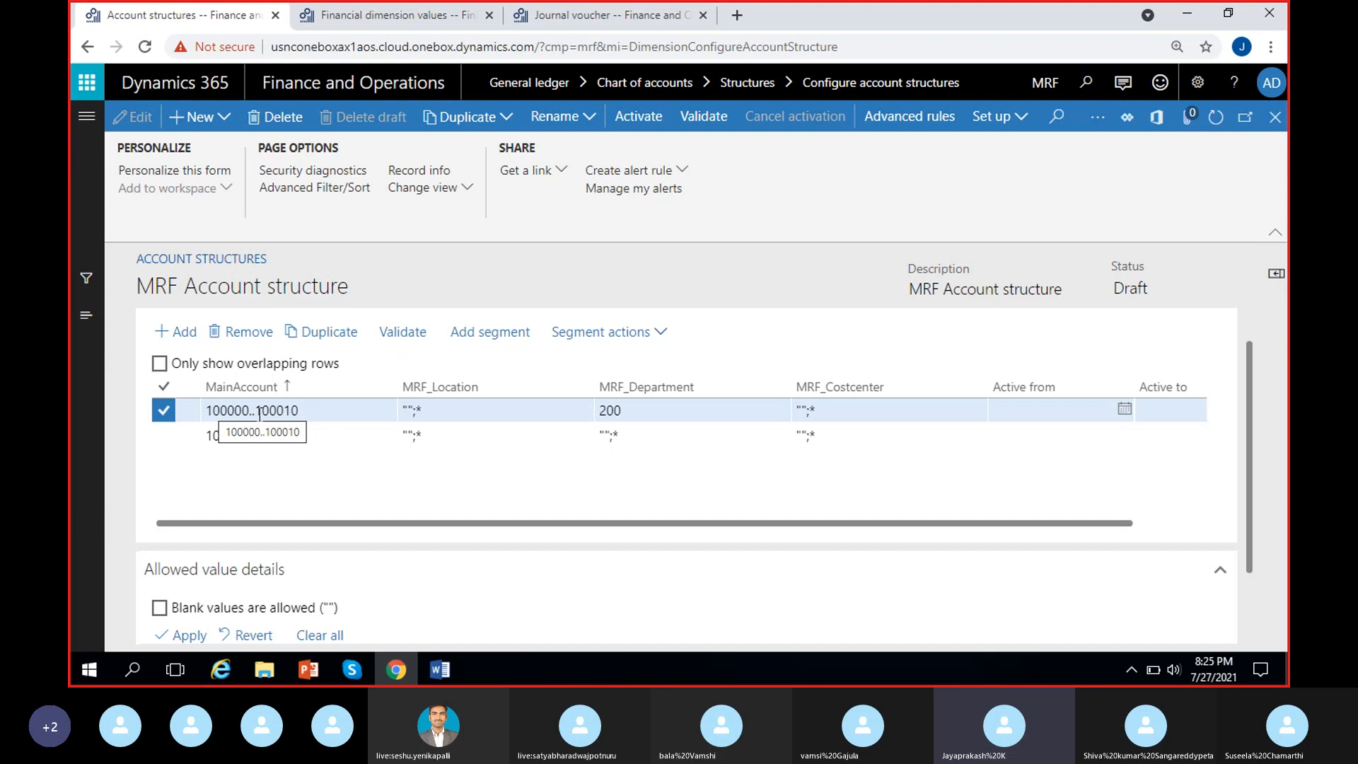
Examine the department restriction on the 100000..100010 row and check dimension value 200 in the MRF_DEPARTMENT financial dimension values
click(331, 415)
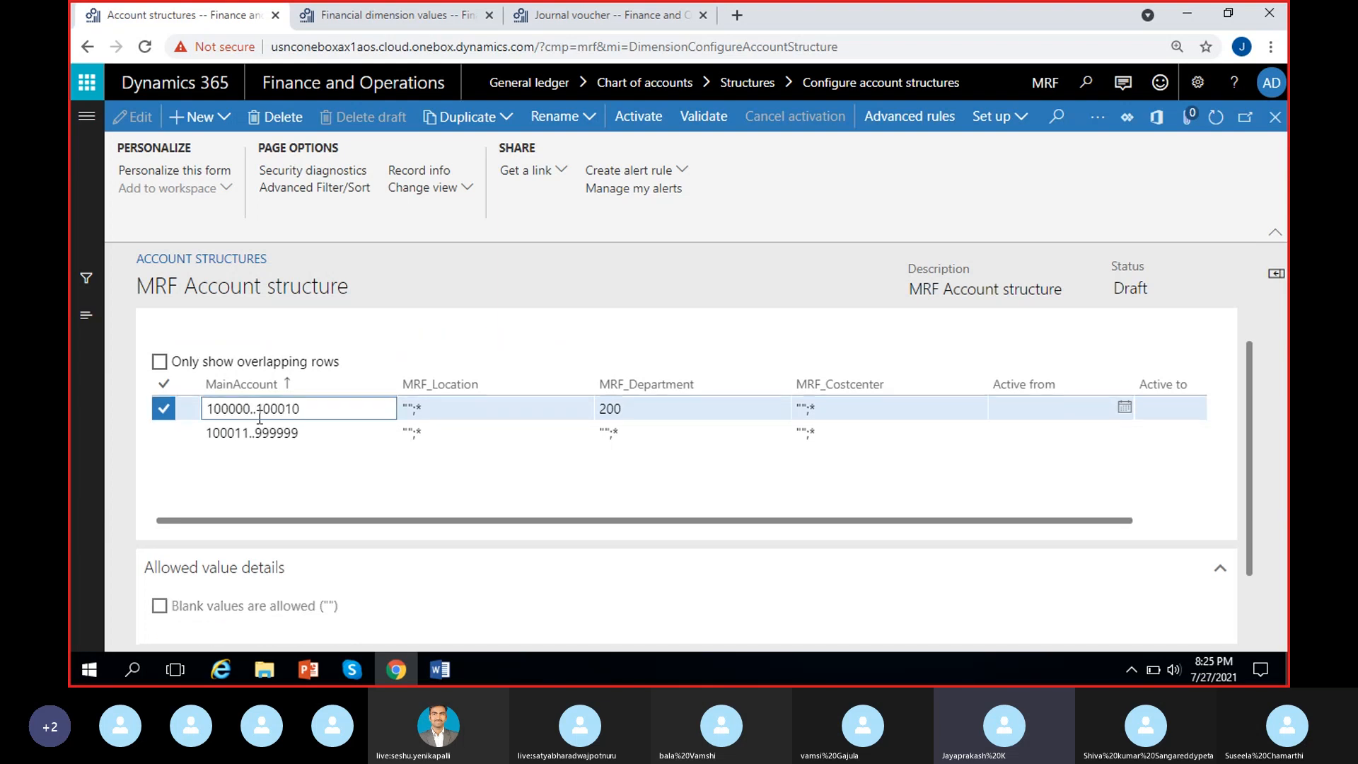
click(651, 408)
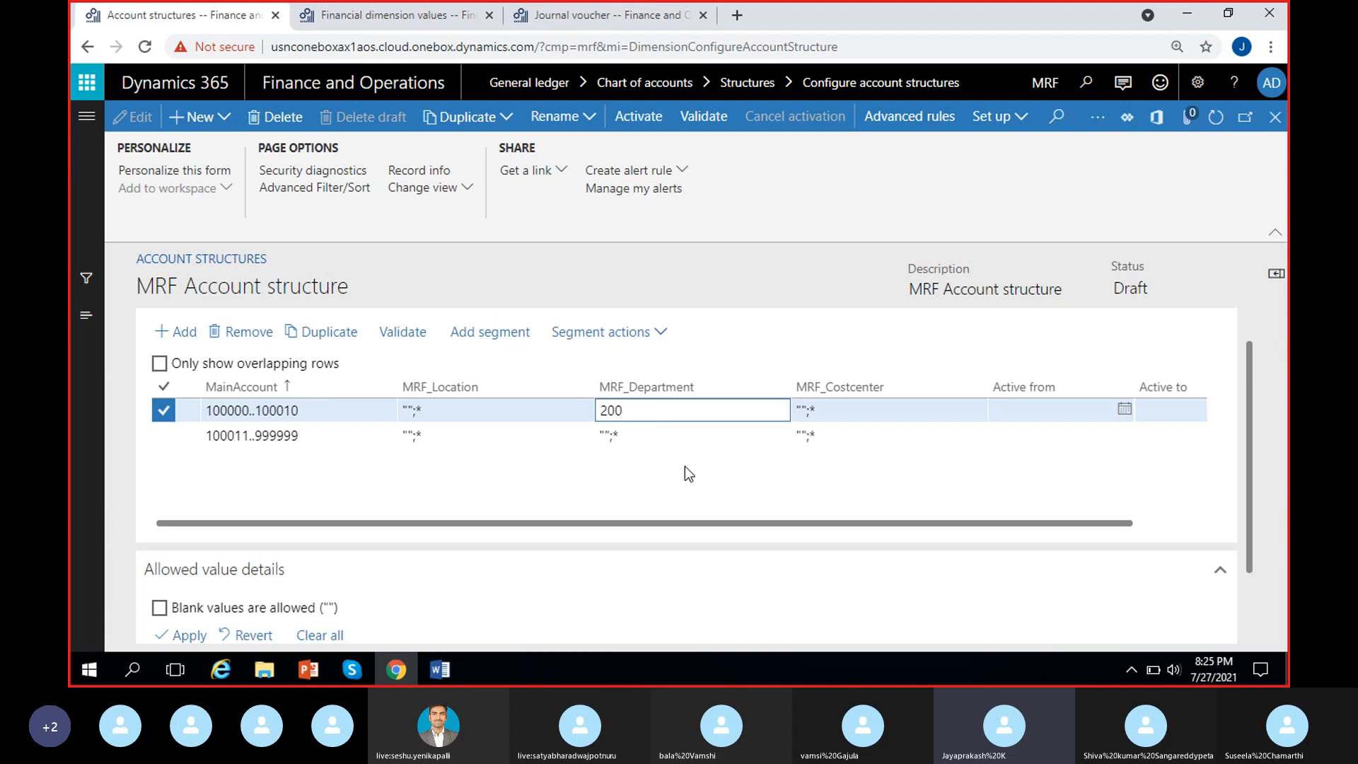
click(421, 20)
double_click(422, 240)
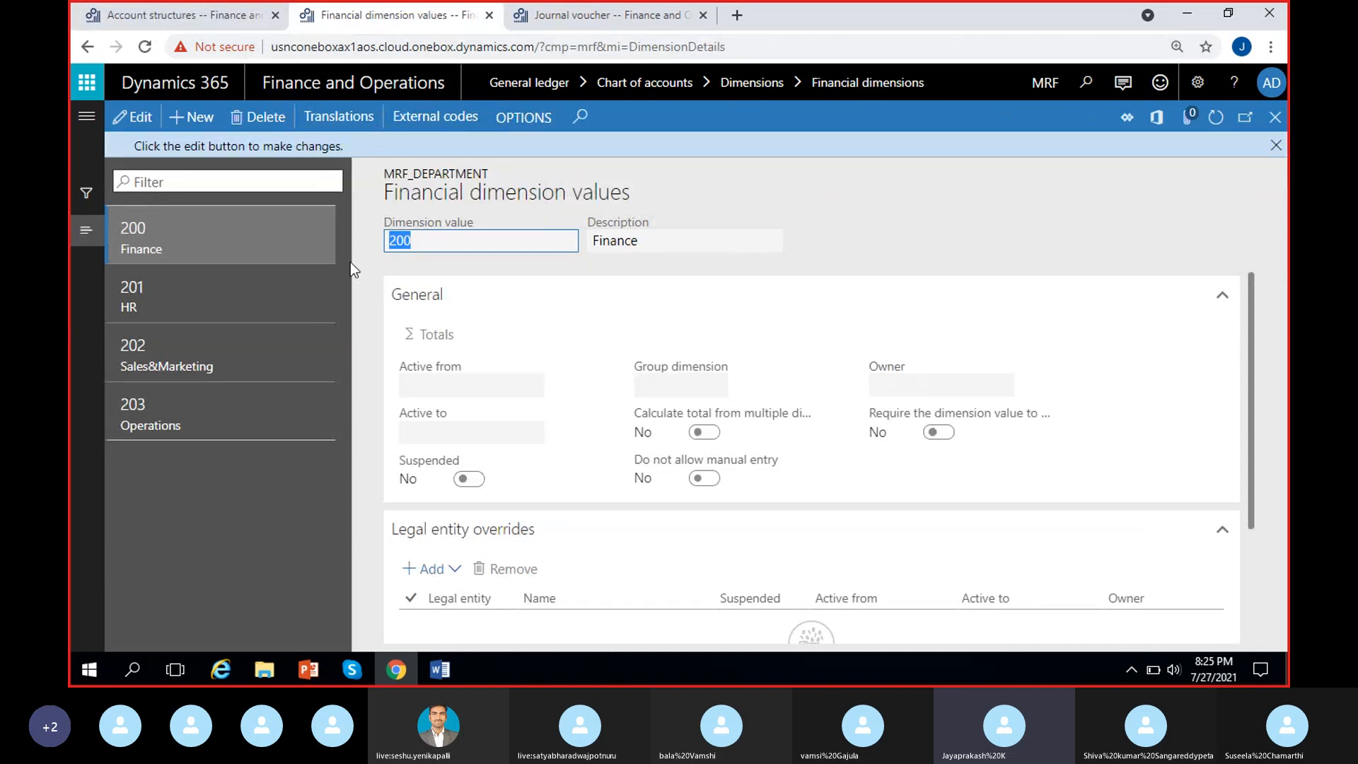
Choose main account 100011 on the voucher line of journal 00950 and look through the selectable Department values
click(578, 22)
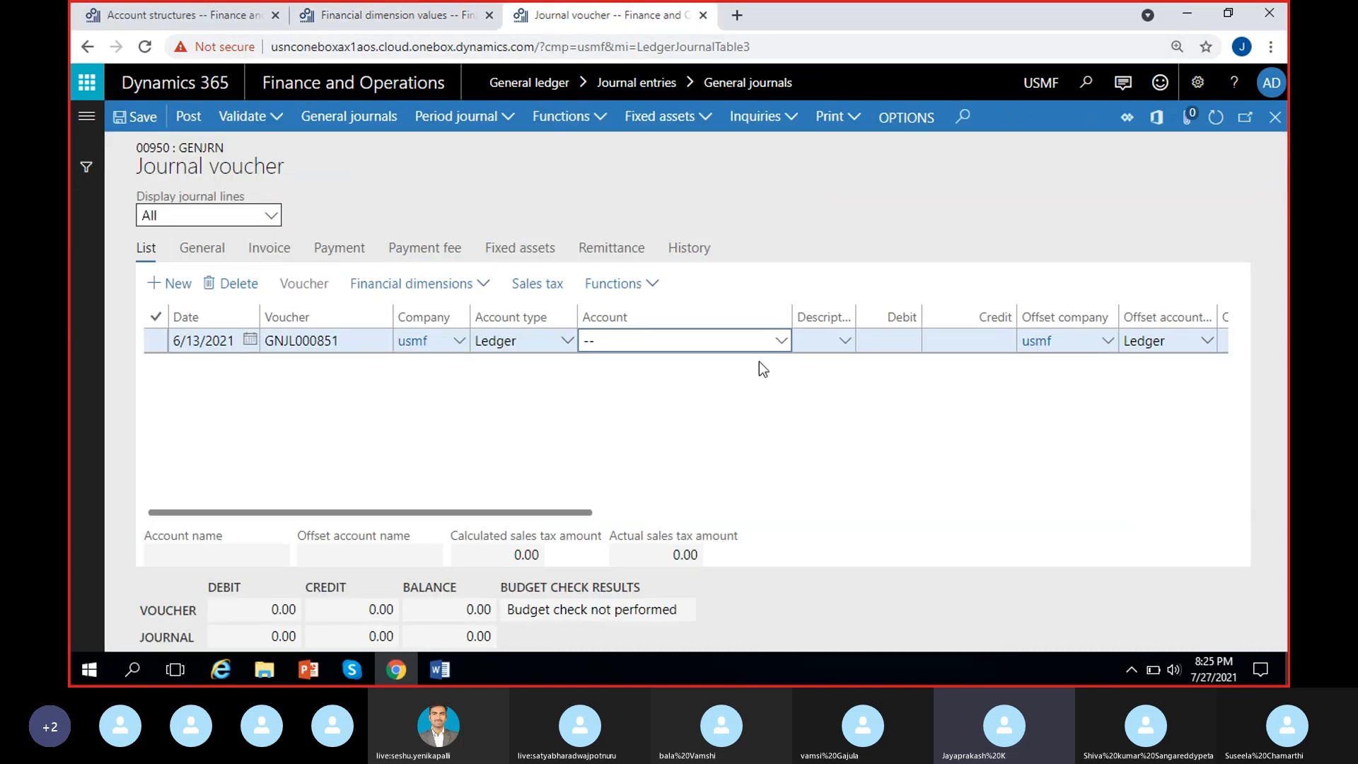
click(781, 342)
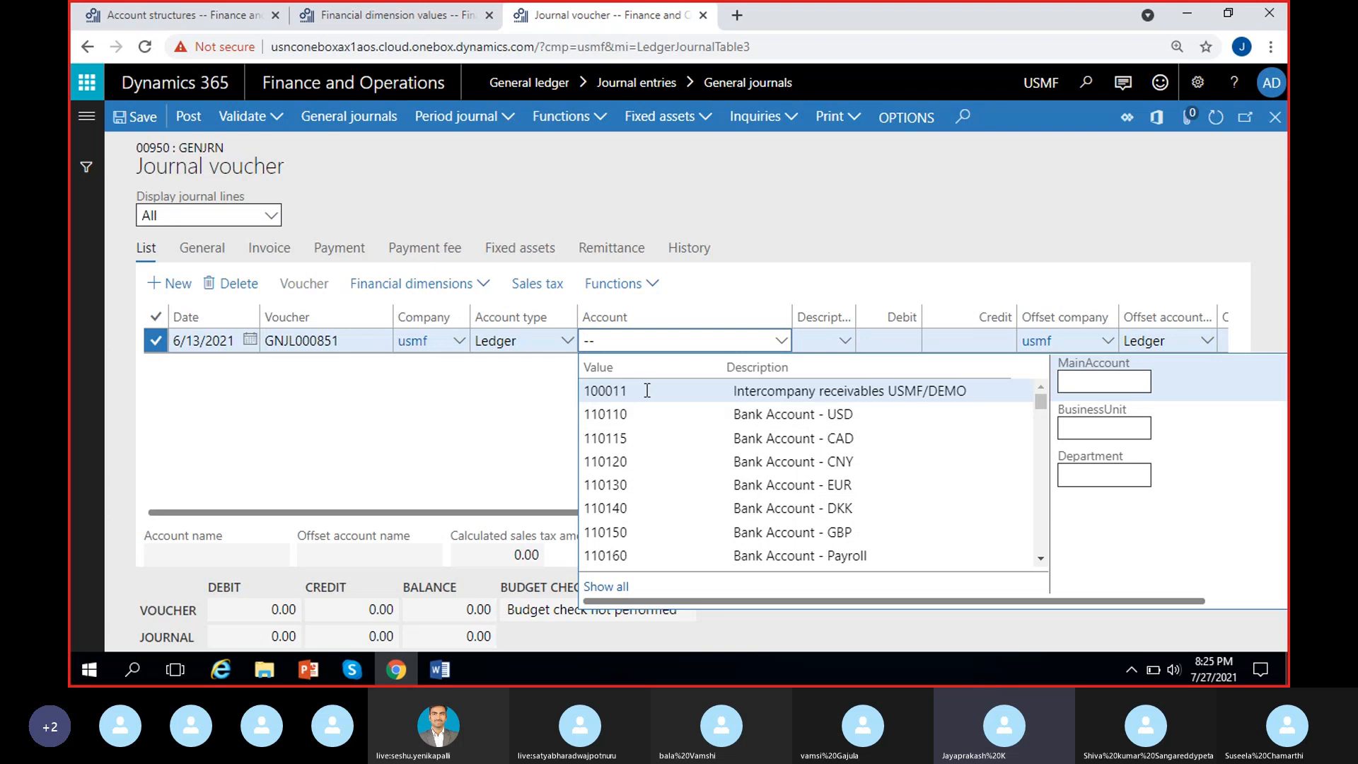
click(624, 391)
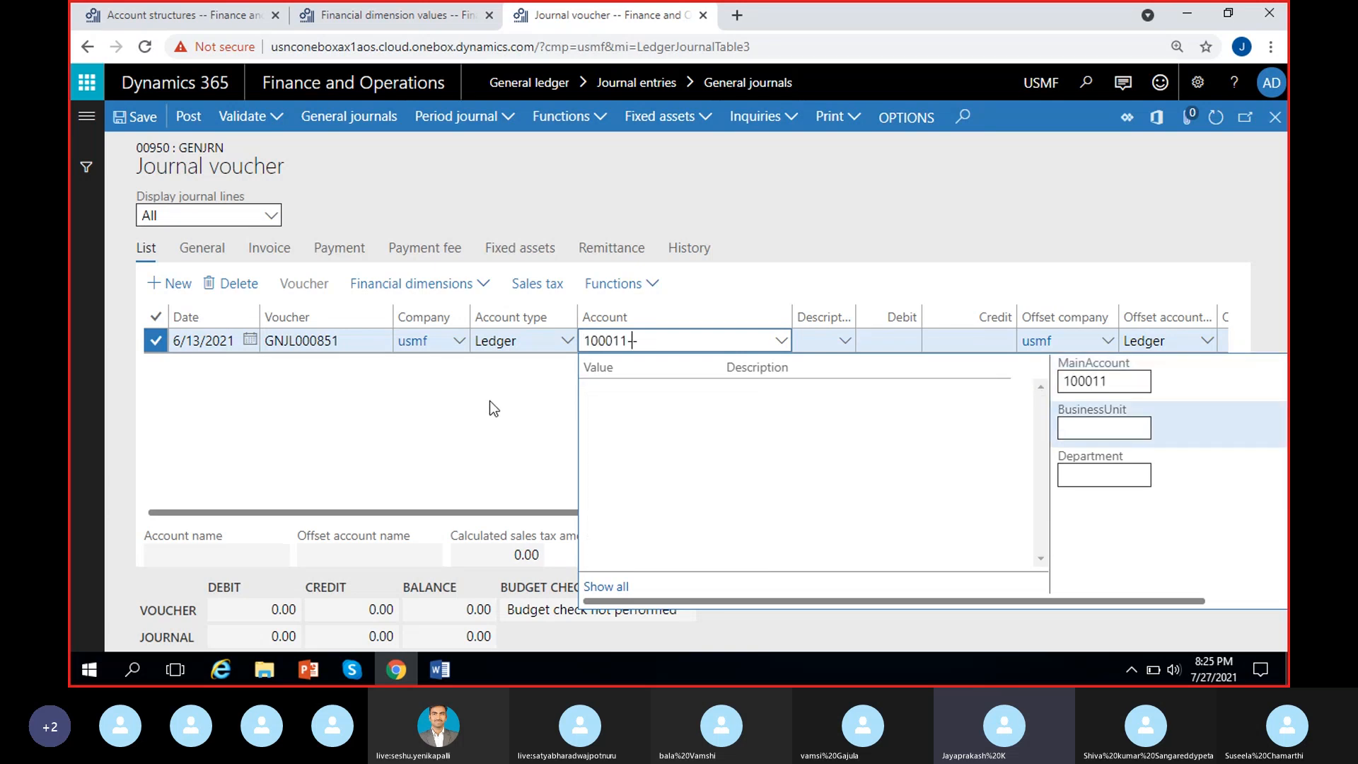
click(1093, 474)
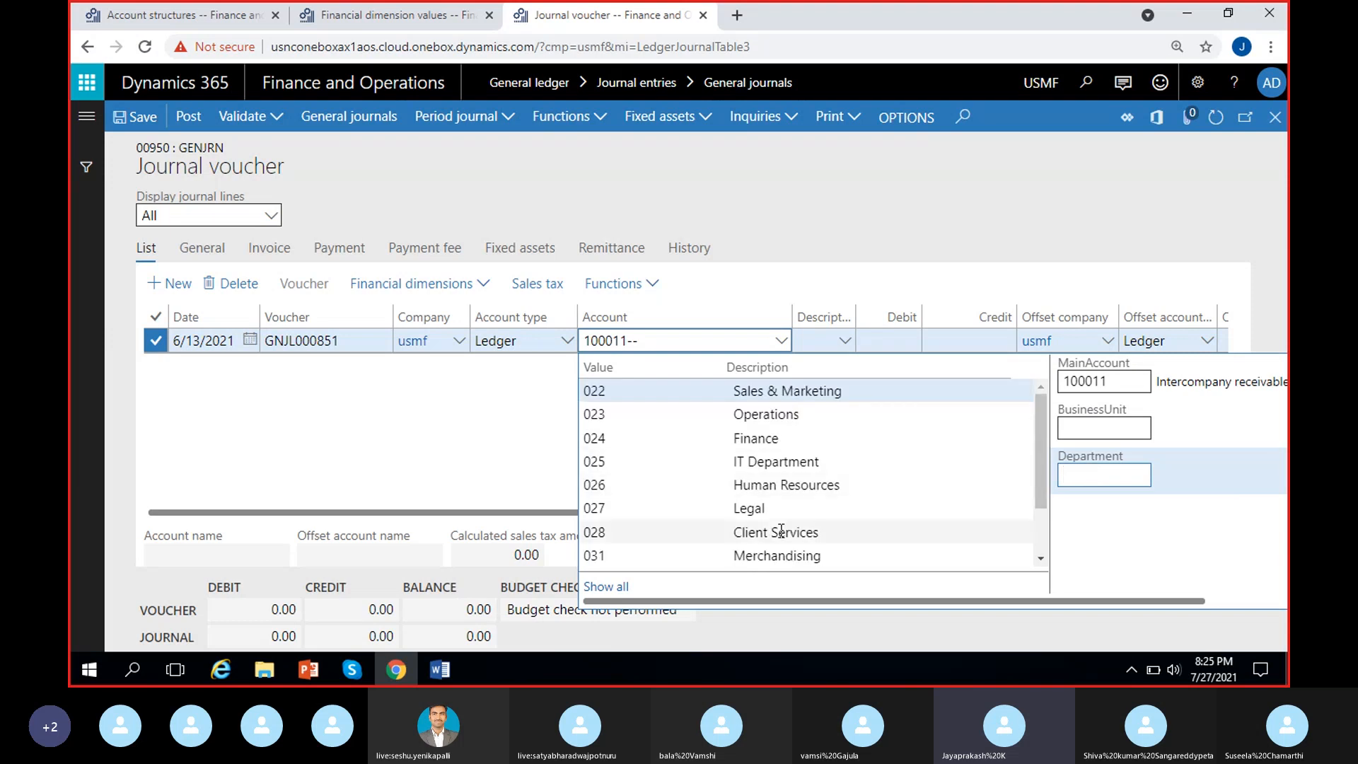
scroll(784, 439, down, 1)
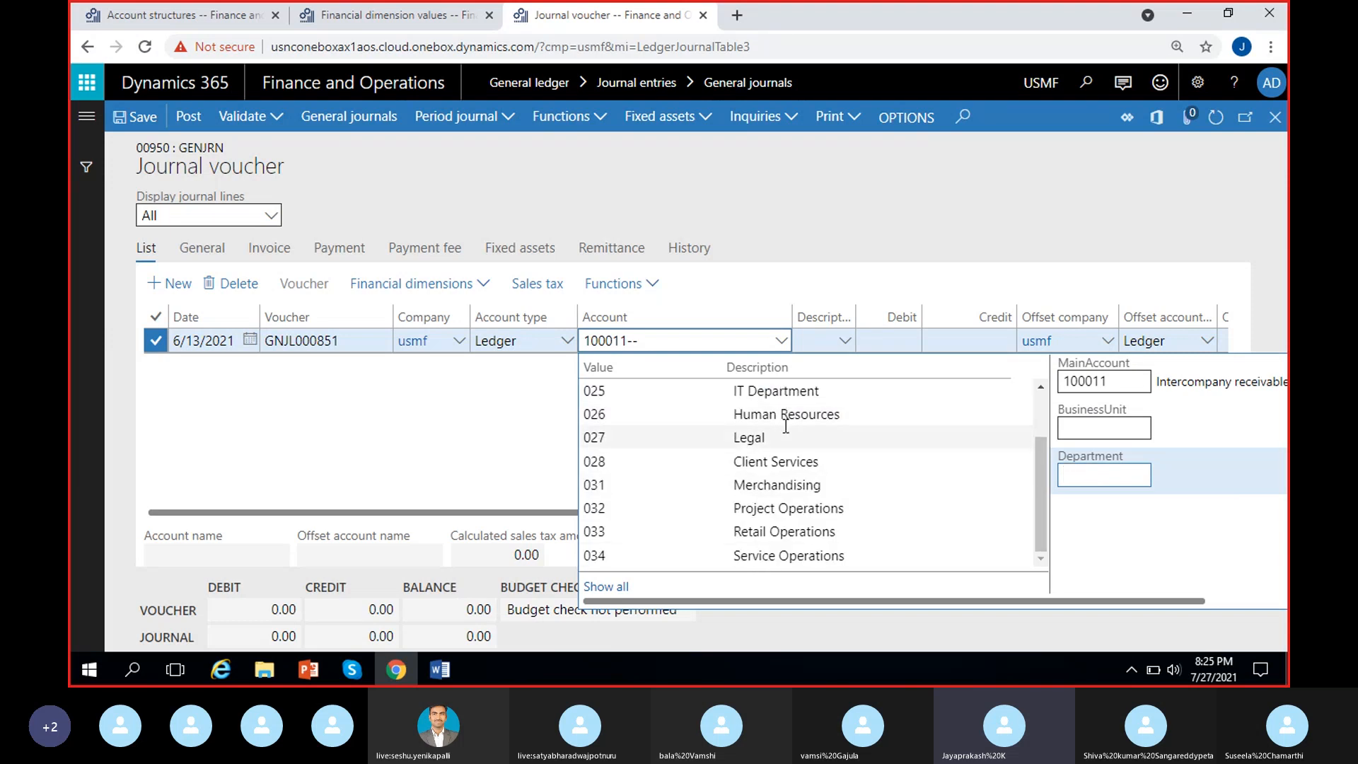
scroll(884, 508, up, 1)
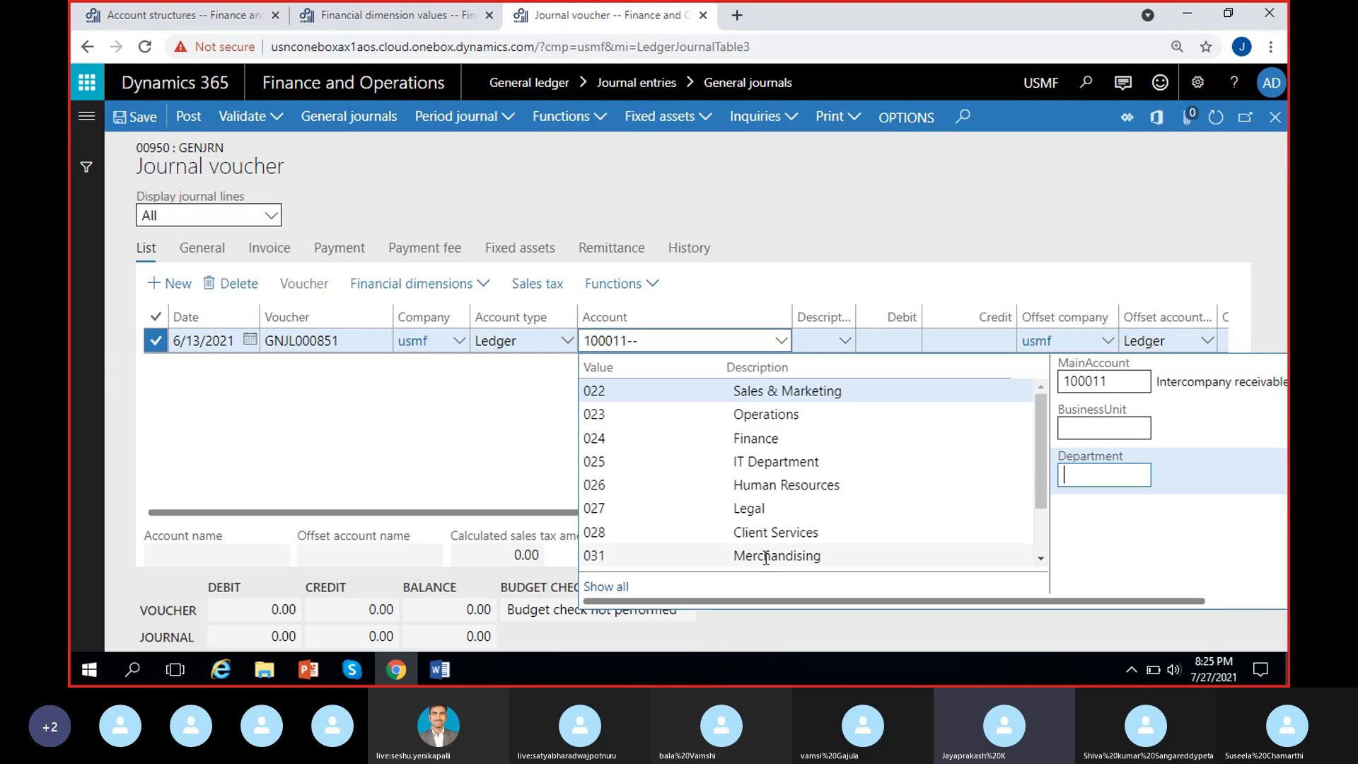
Compare the voucher line's Department choices with the MainAccount ranges and MRF_Department values of the MRF account structure
click(237, 16)
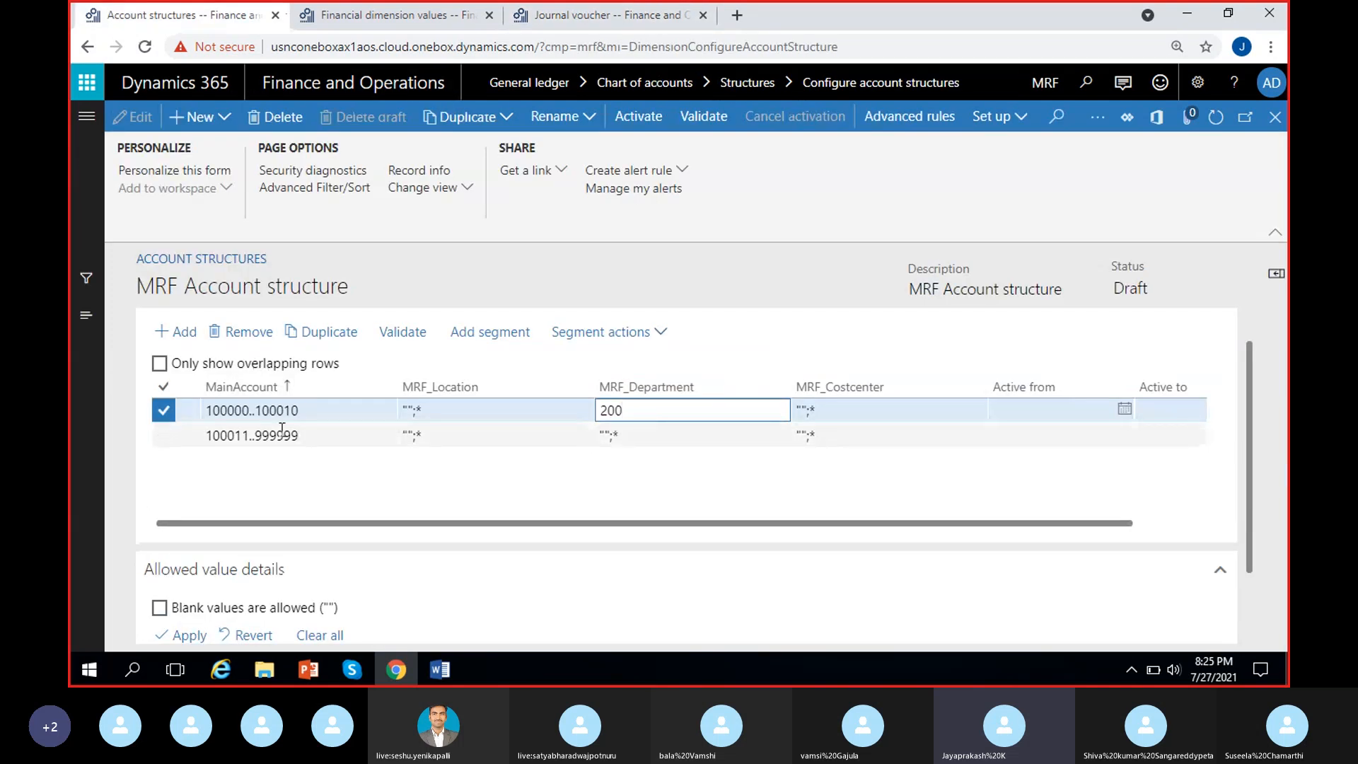
click(623, 8)
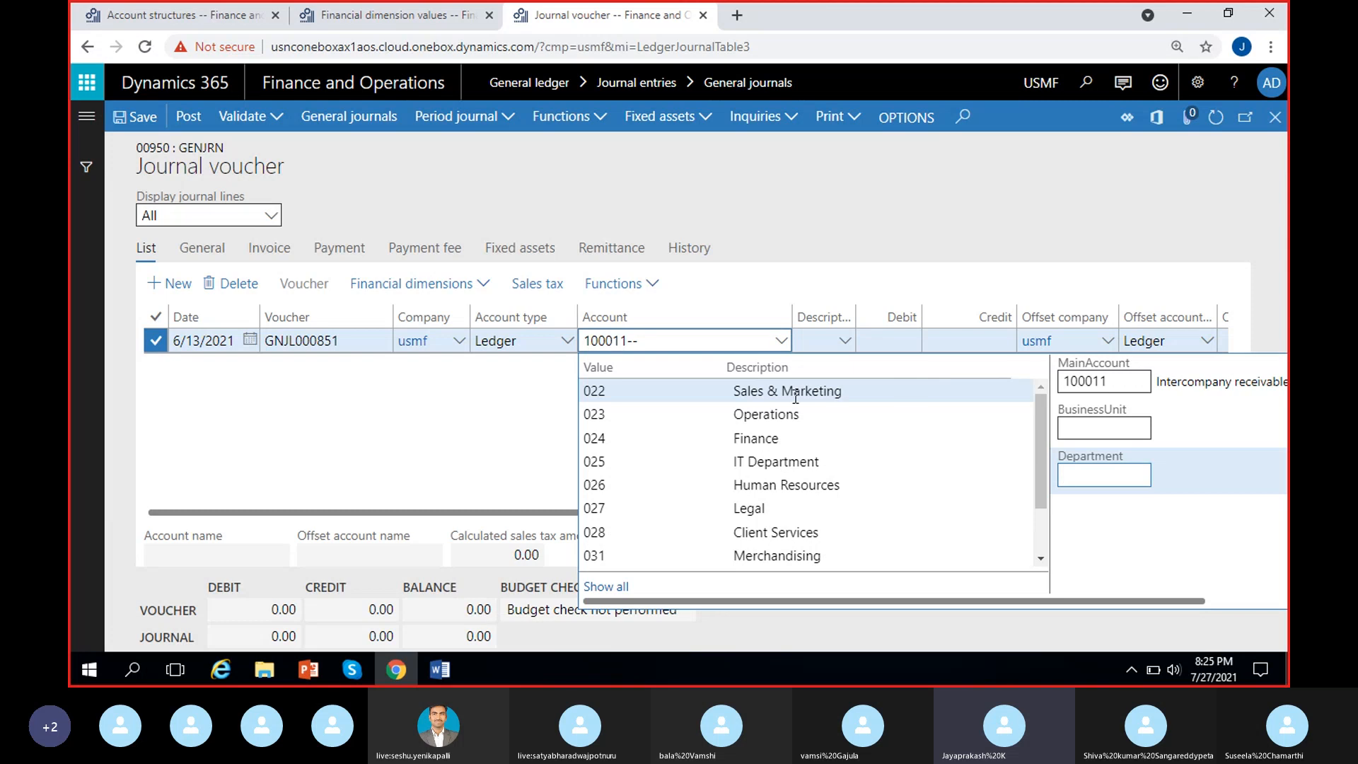
click(443, 434)
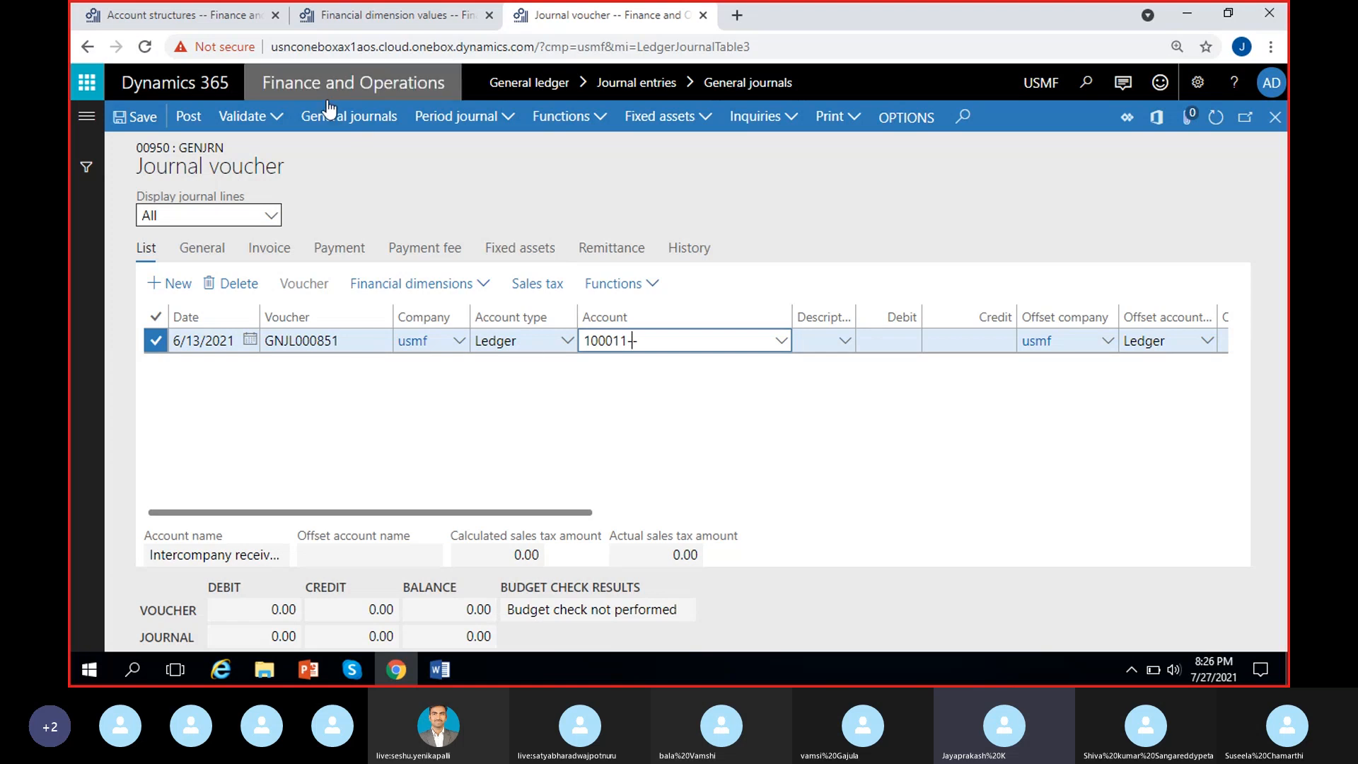
click(201, 19)
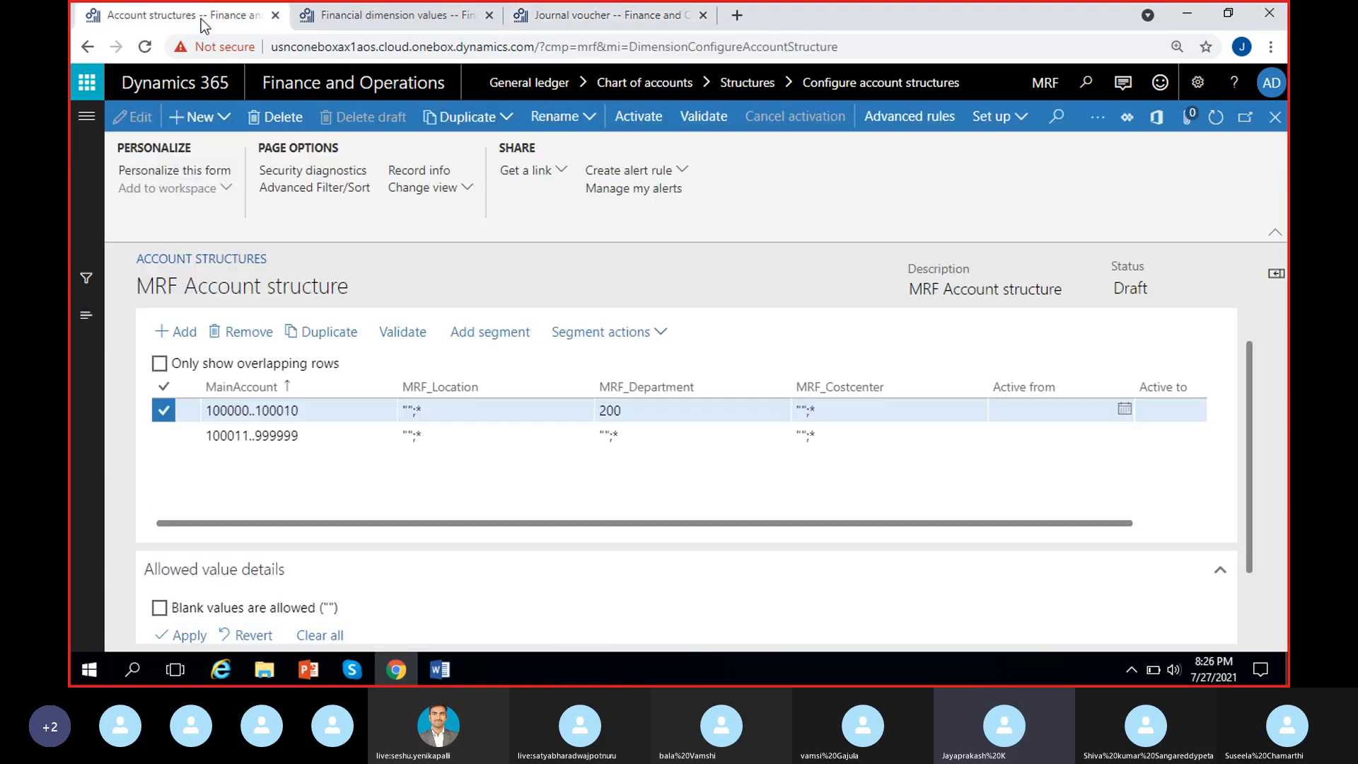
click(644, 467)
click(673, 416)
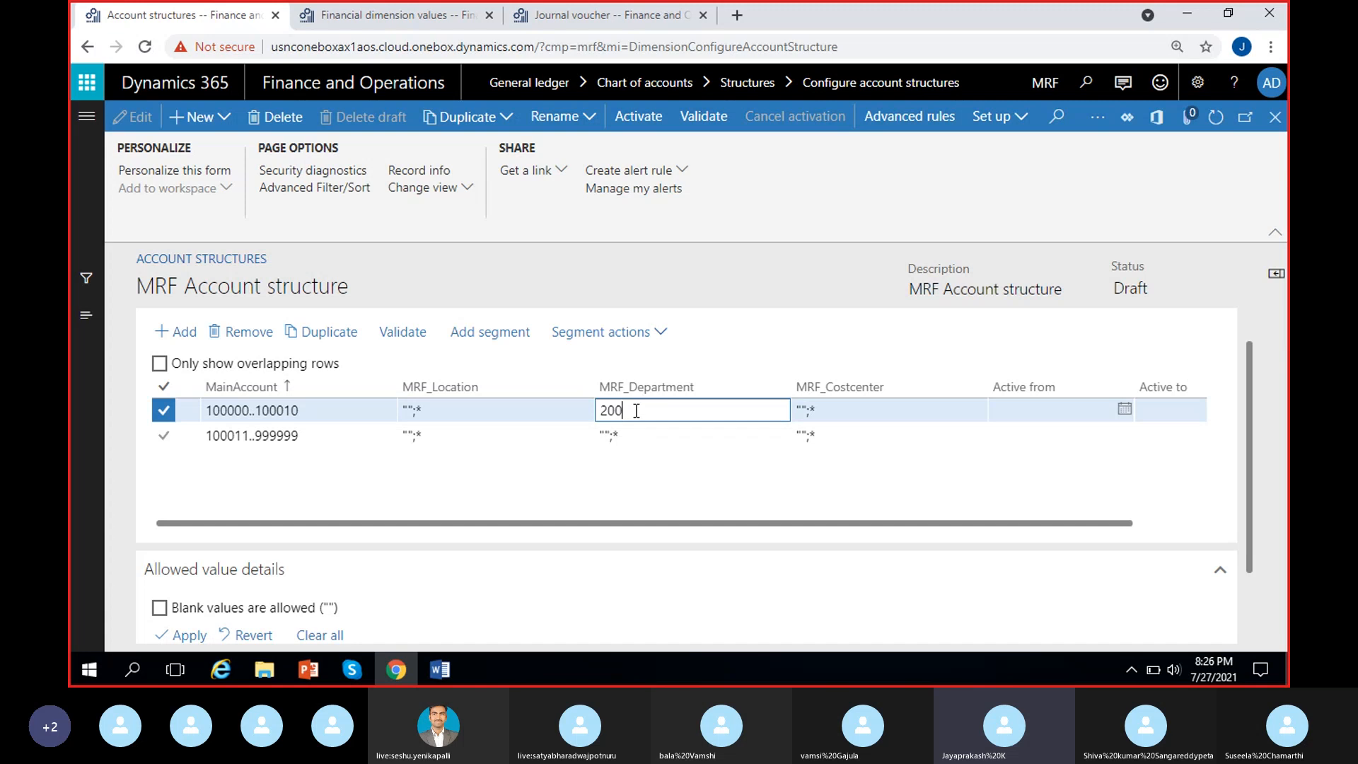
click(573, 498)
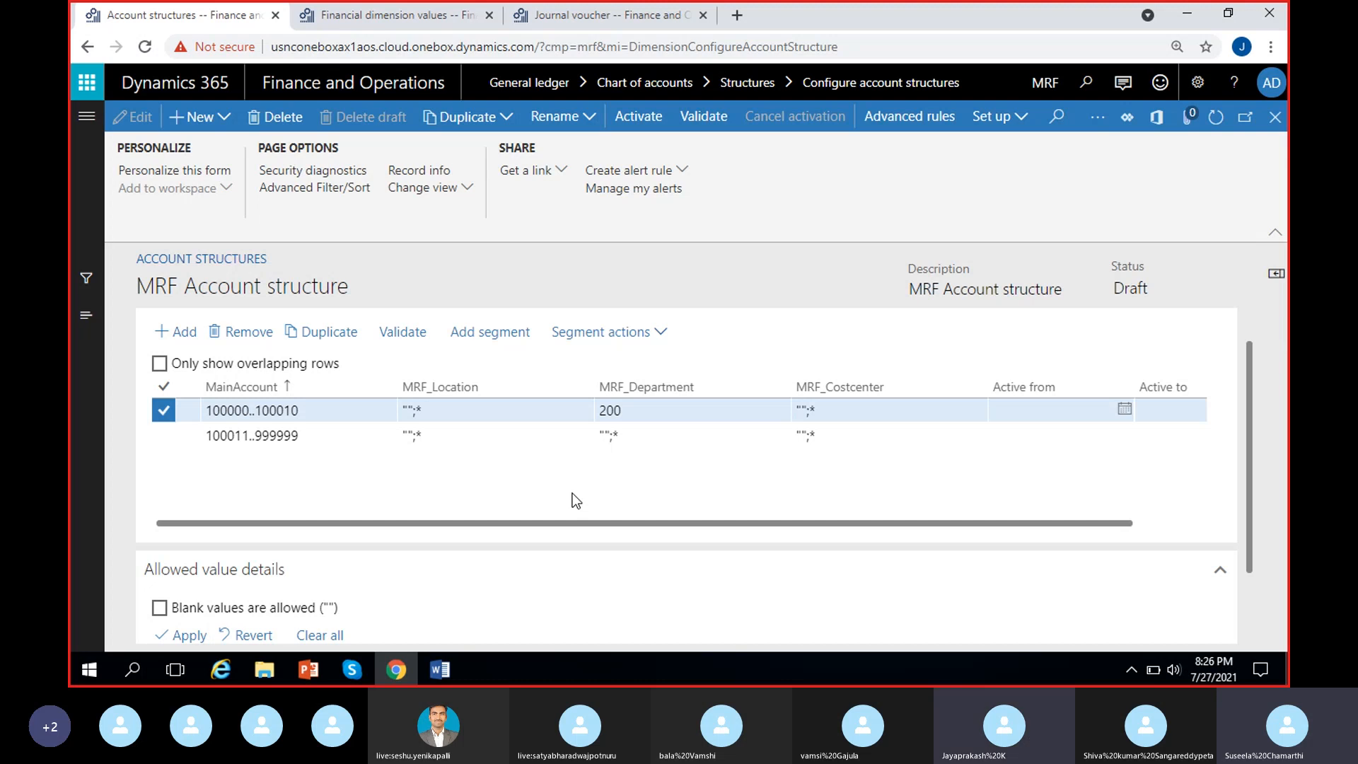
Show the Department choices for account 100011 on the voucher line again and check them against the first structure row's MRF_Location value
click(628, 15)
click(787, 339)
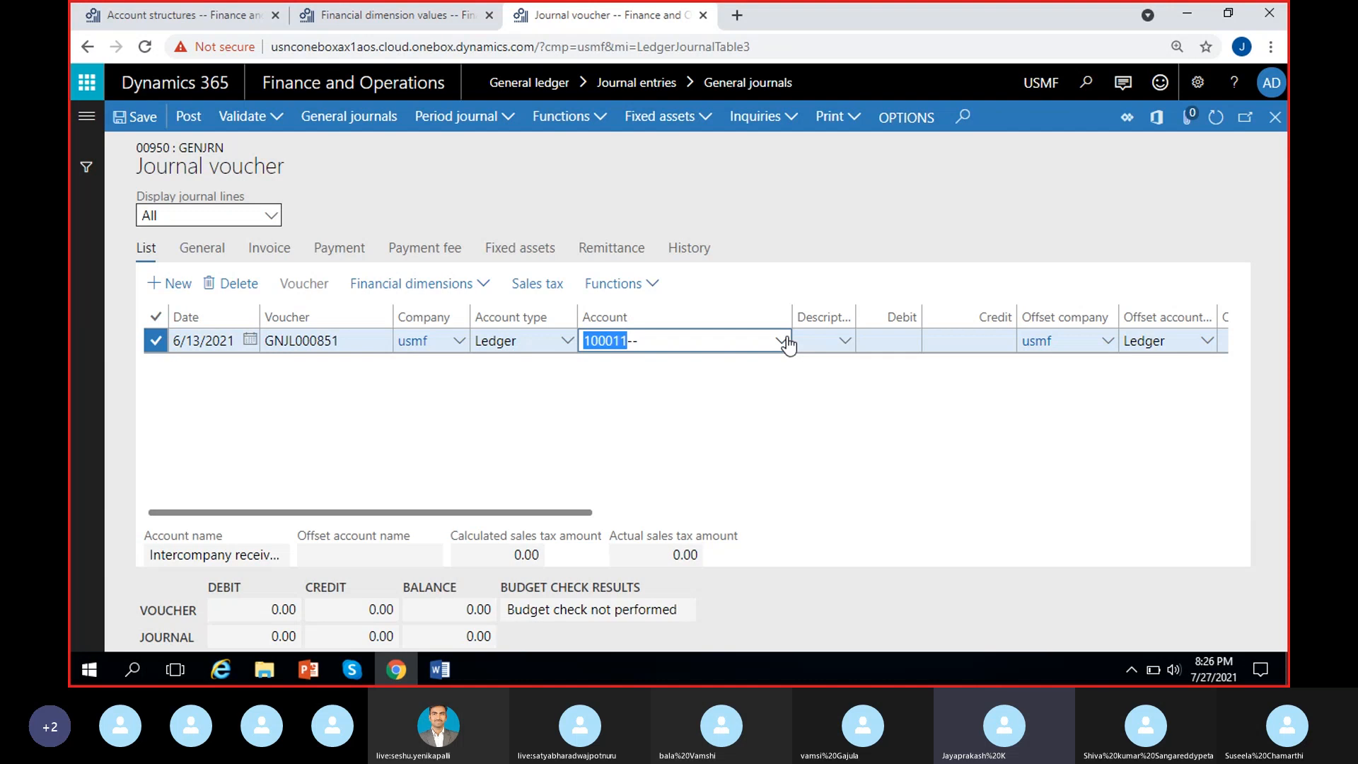
click(1091, 473)
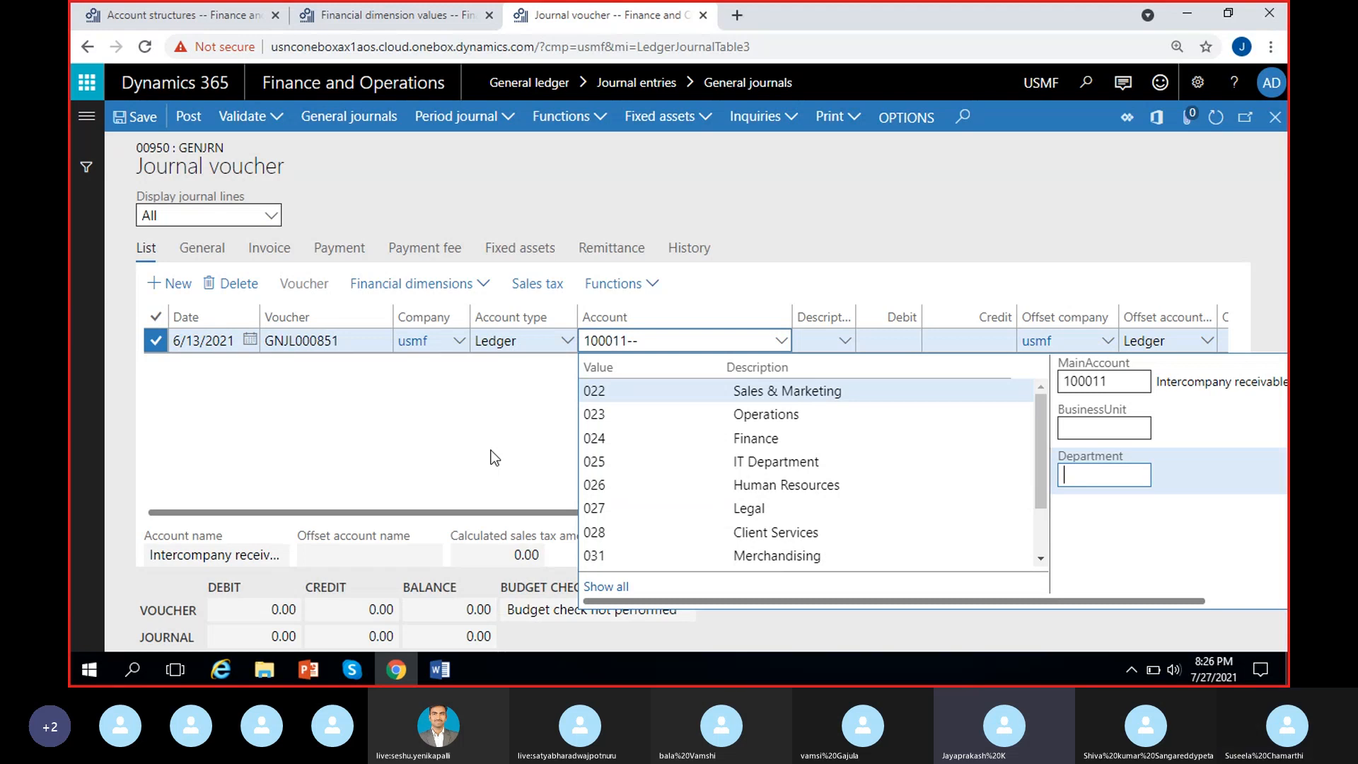
click(221, 14)
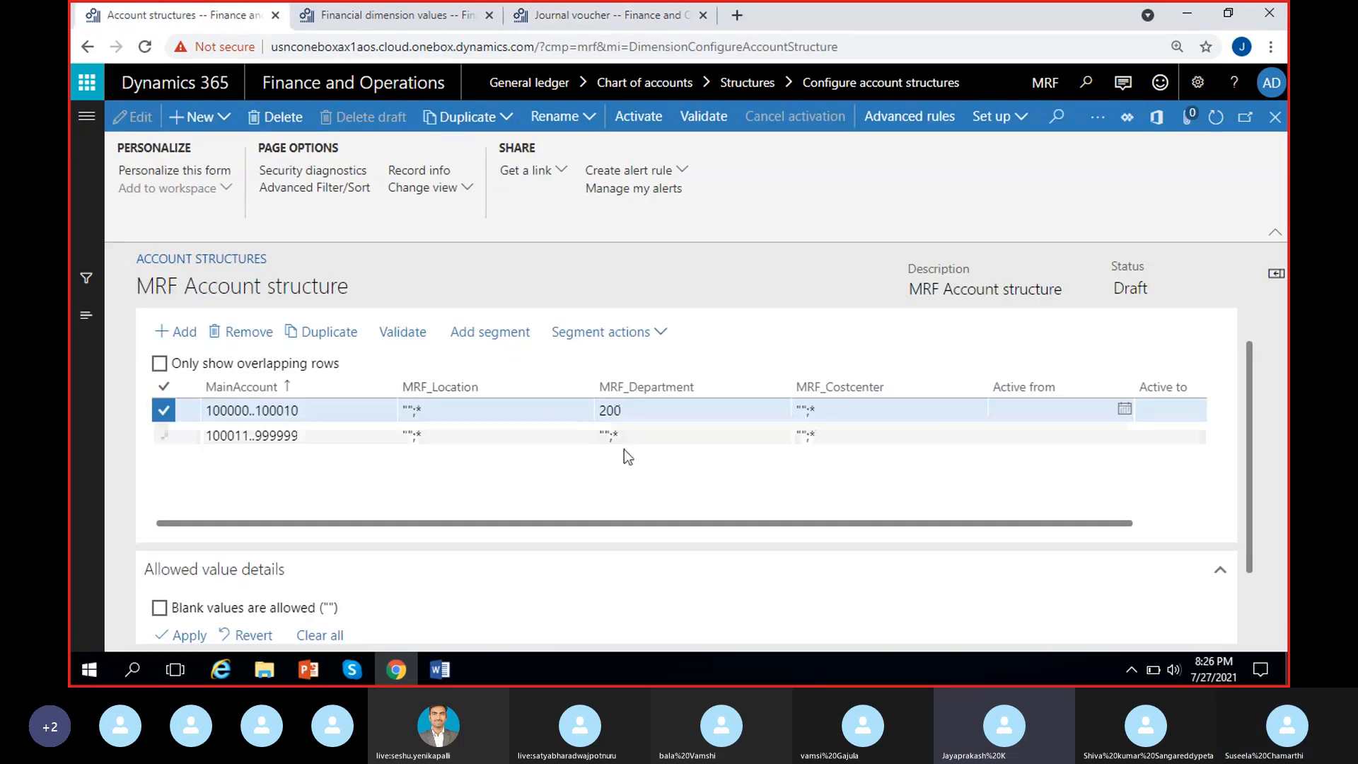
double_click(413, 411)
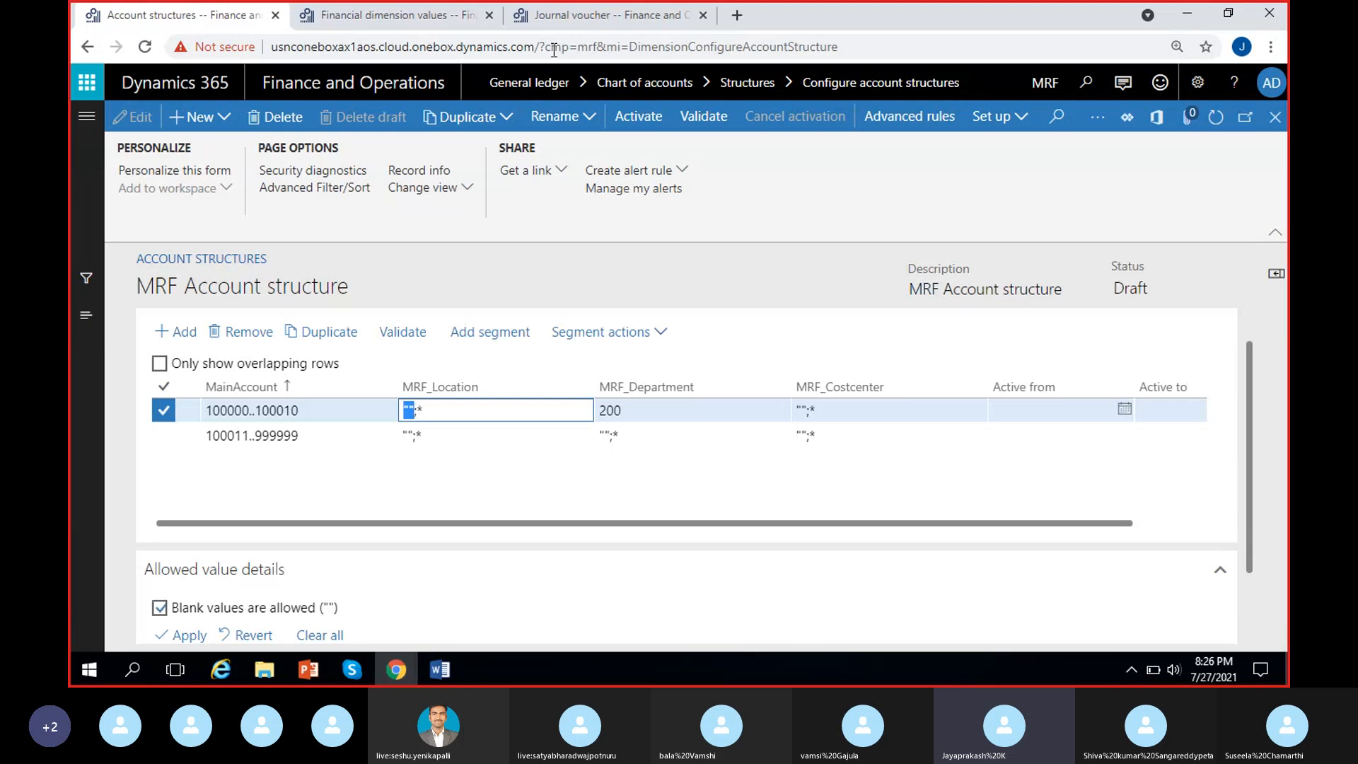
click(624, 21)
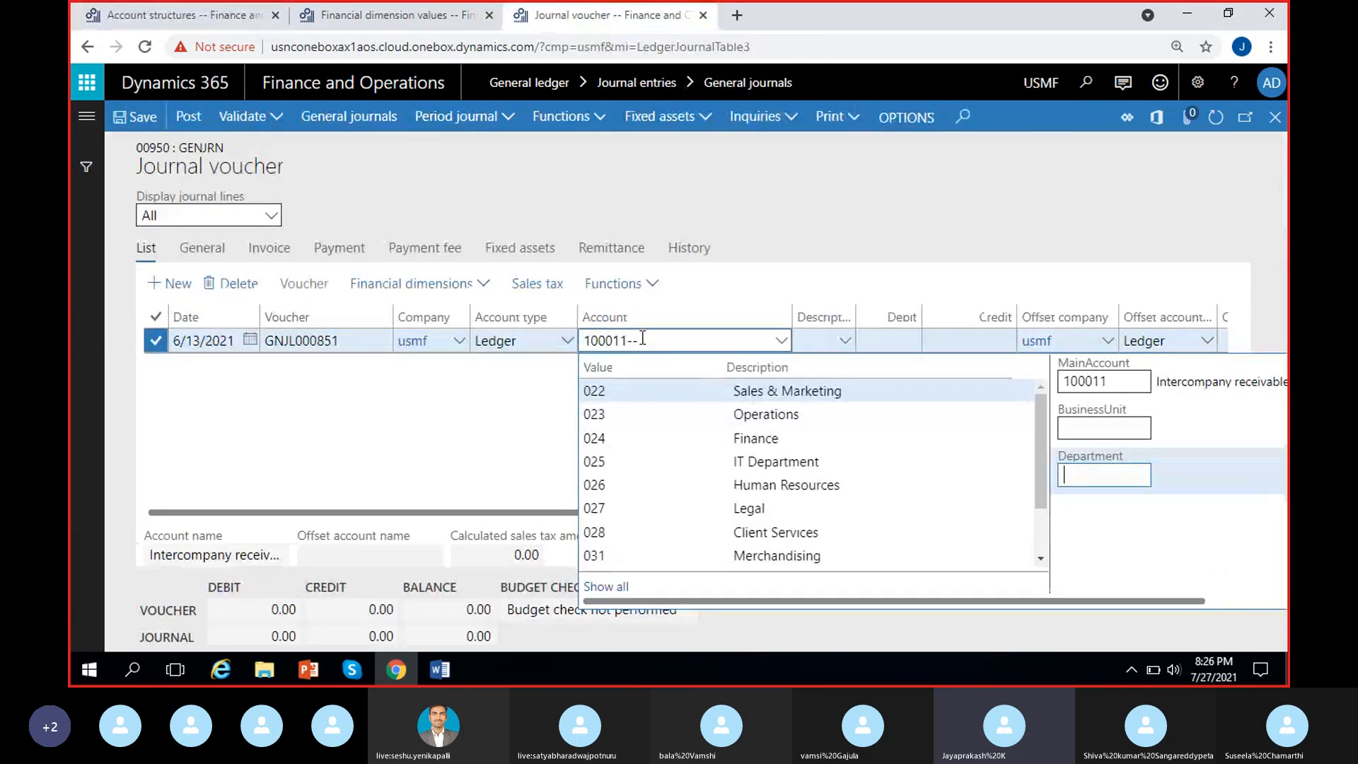
click(472, 422)
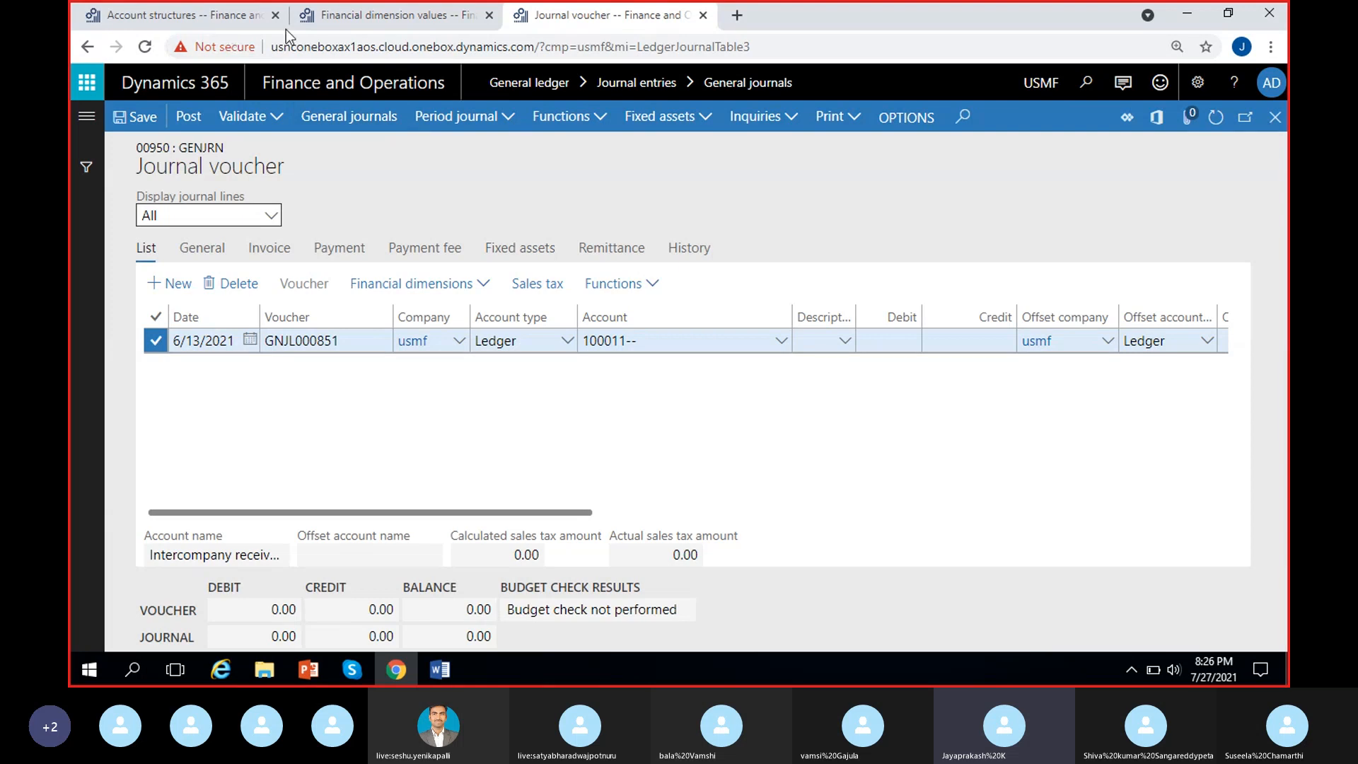
Compare the segments of account 100011 on the voucher line with the segment columns of the MRF account structure
click(227, 17)
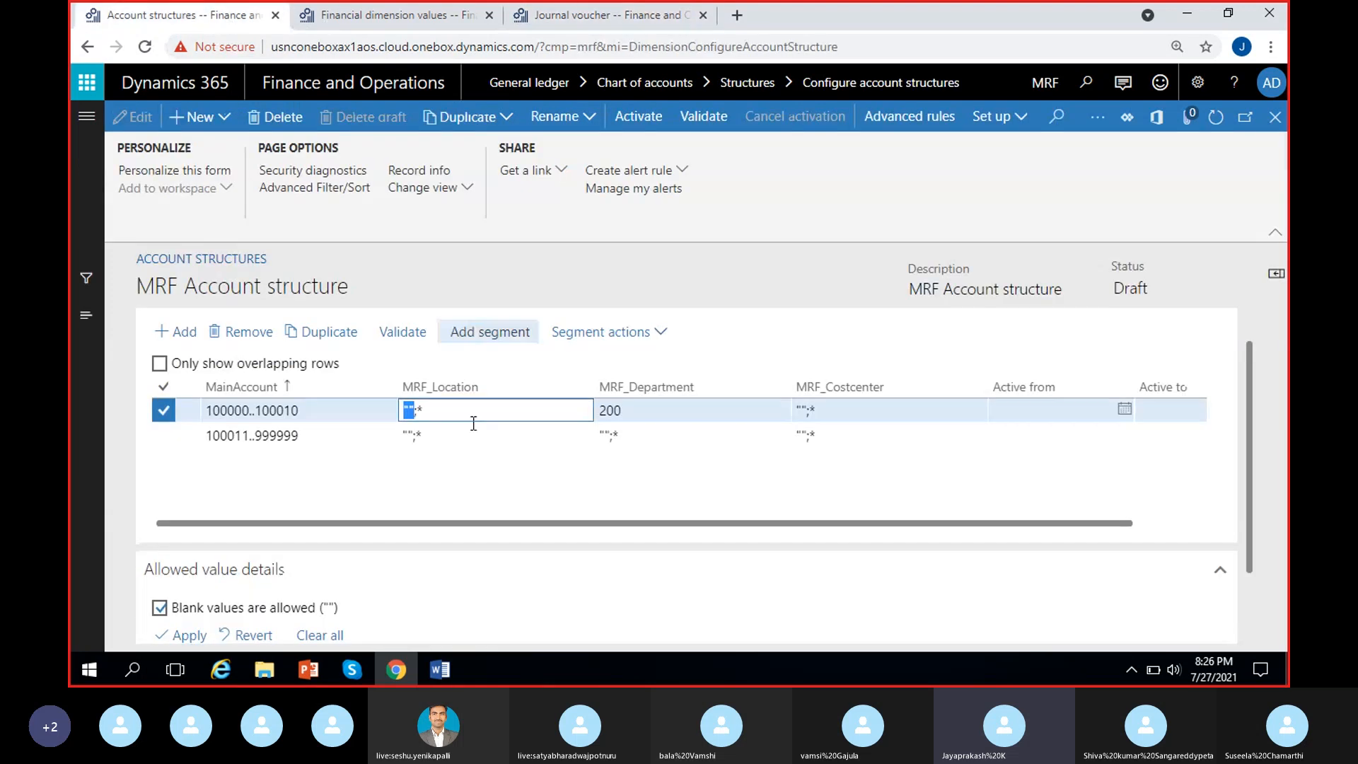
click(418, 451)
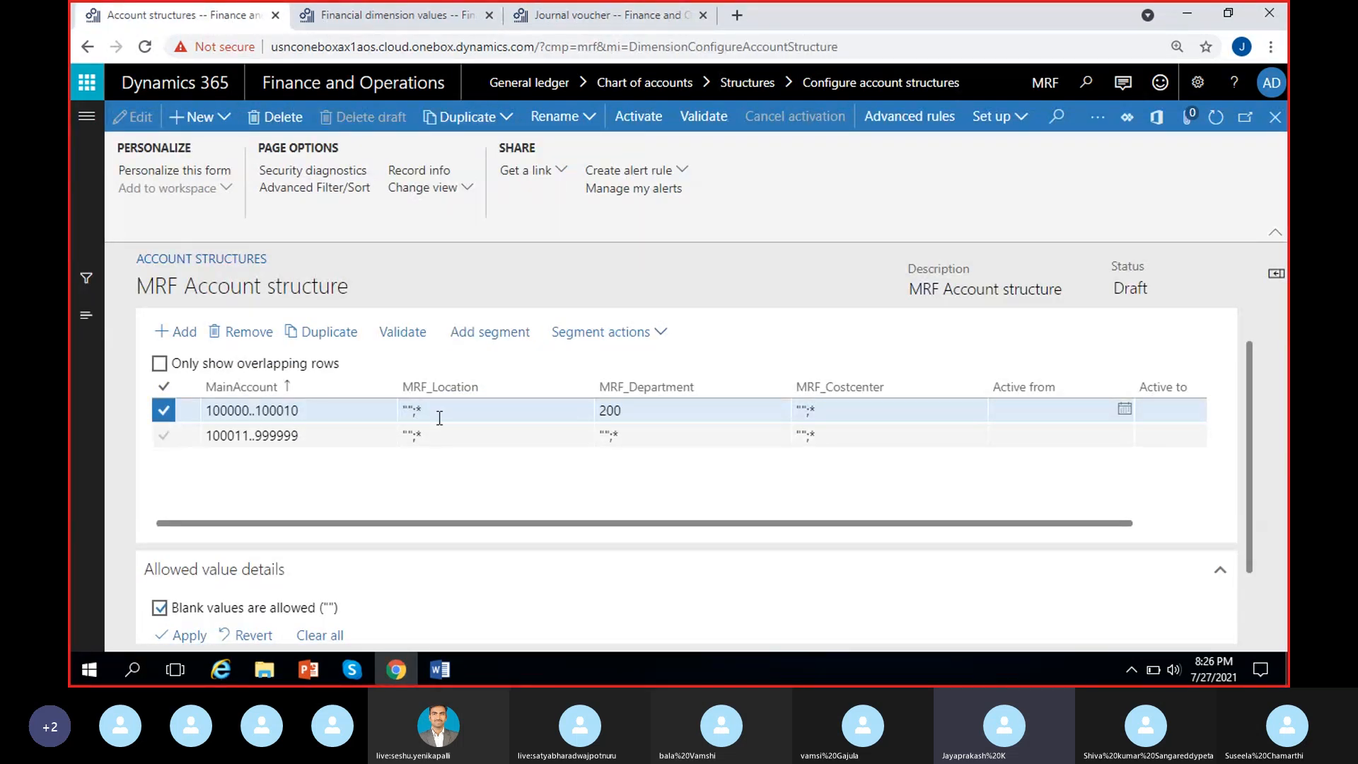
click(587, 14)
click(655, 340)
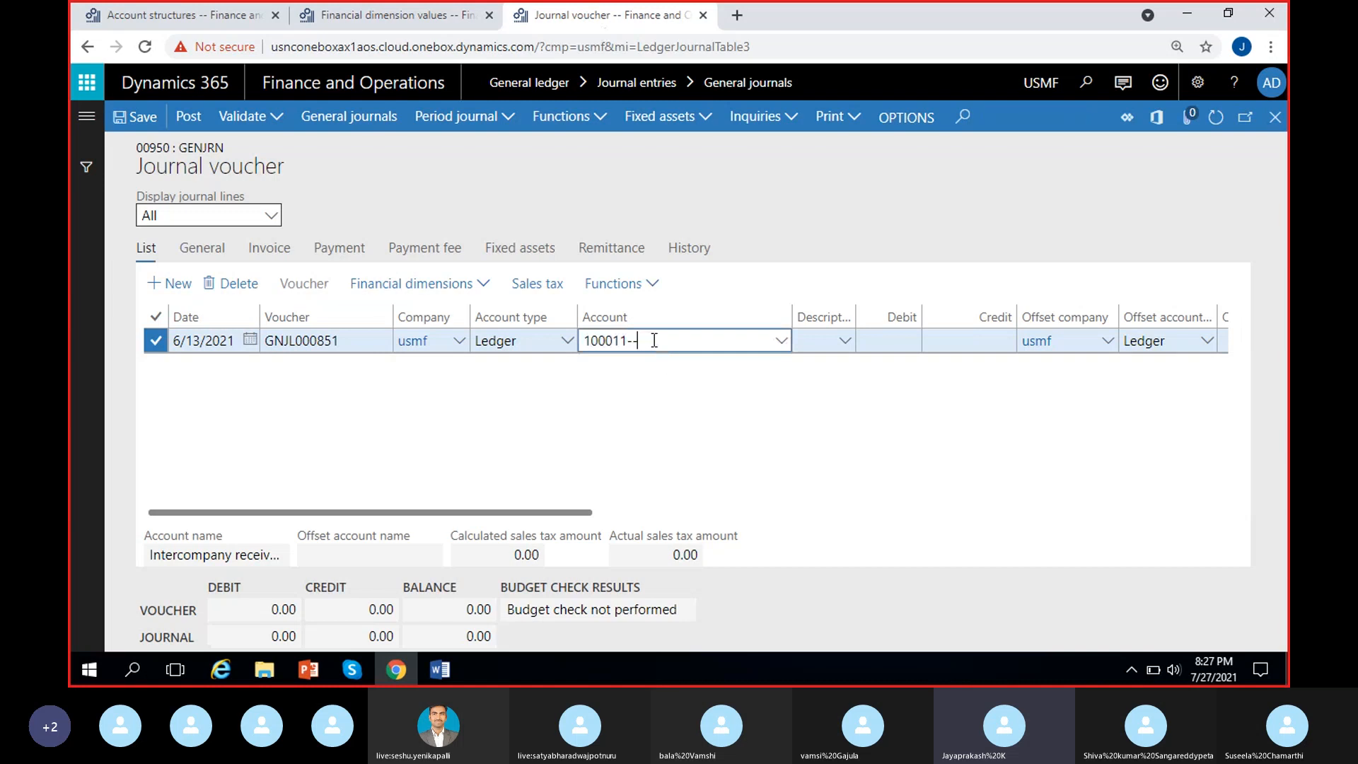
click(634, 373)
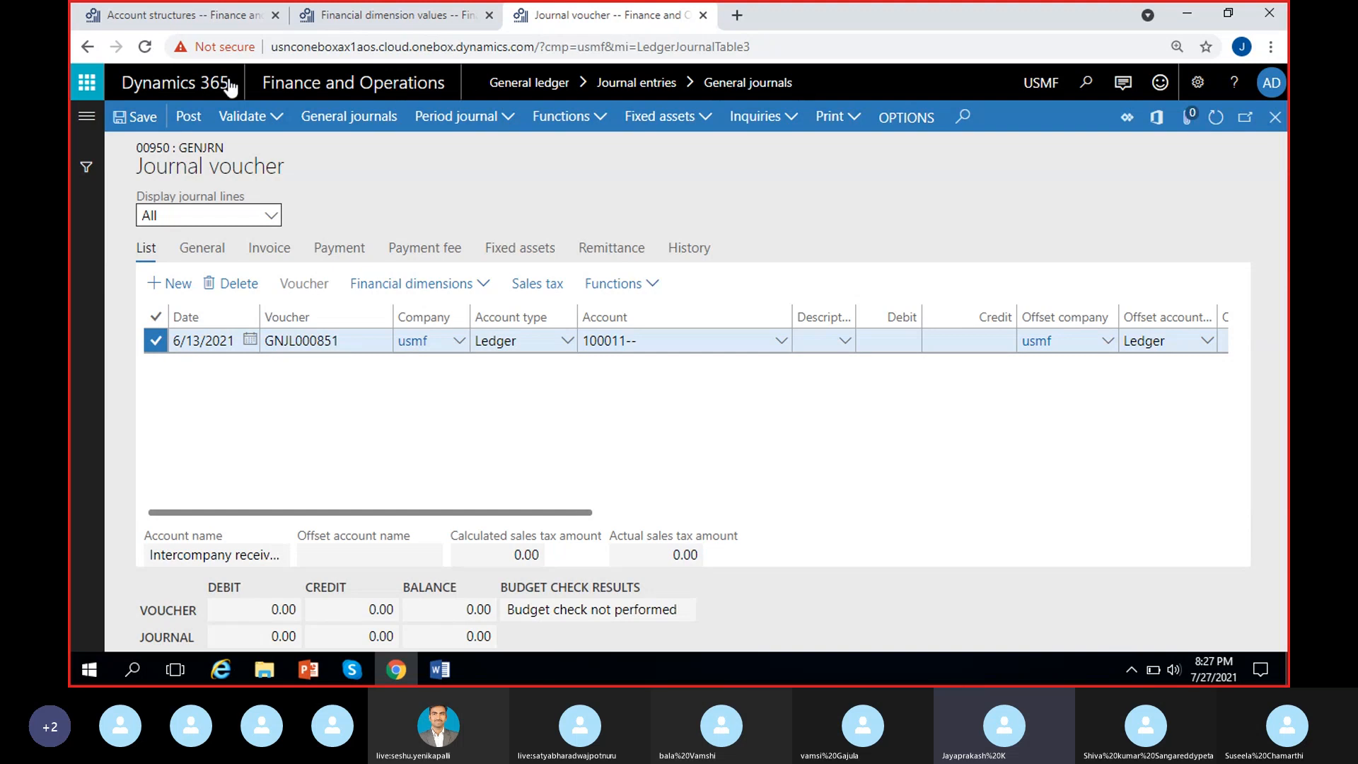
click(228, 21)
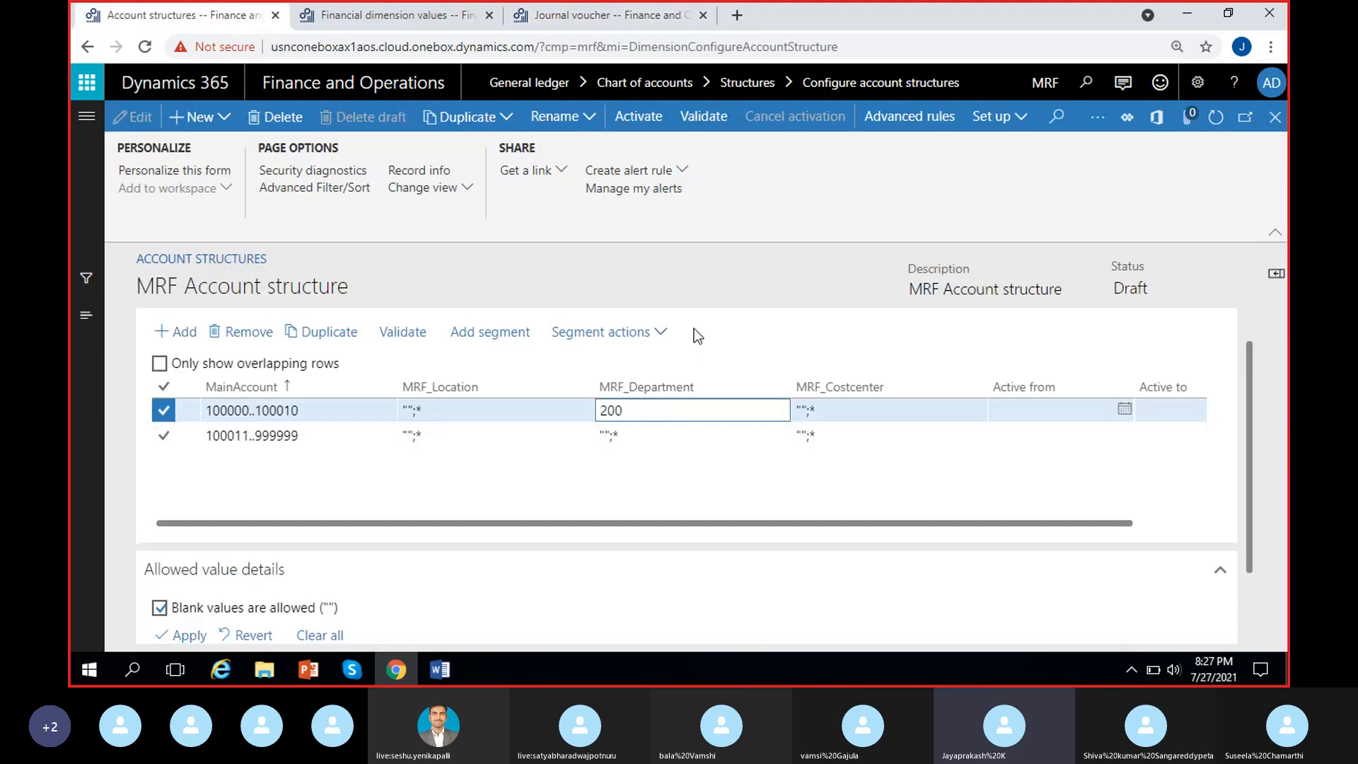
click(624, 21)
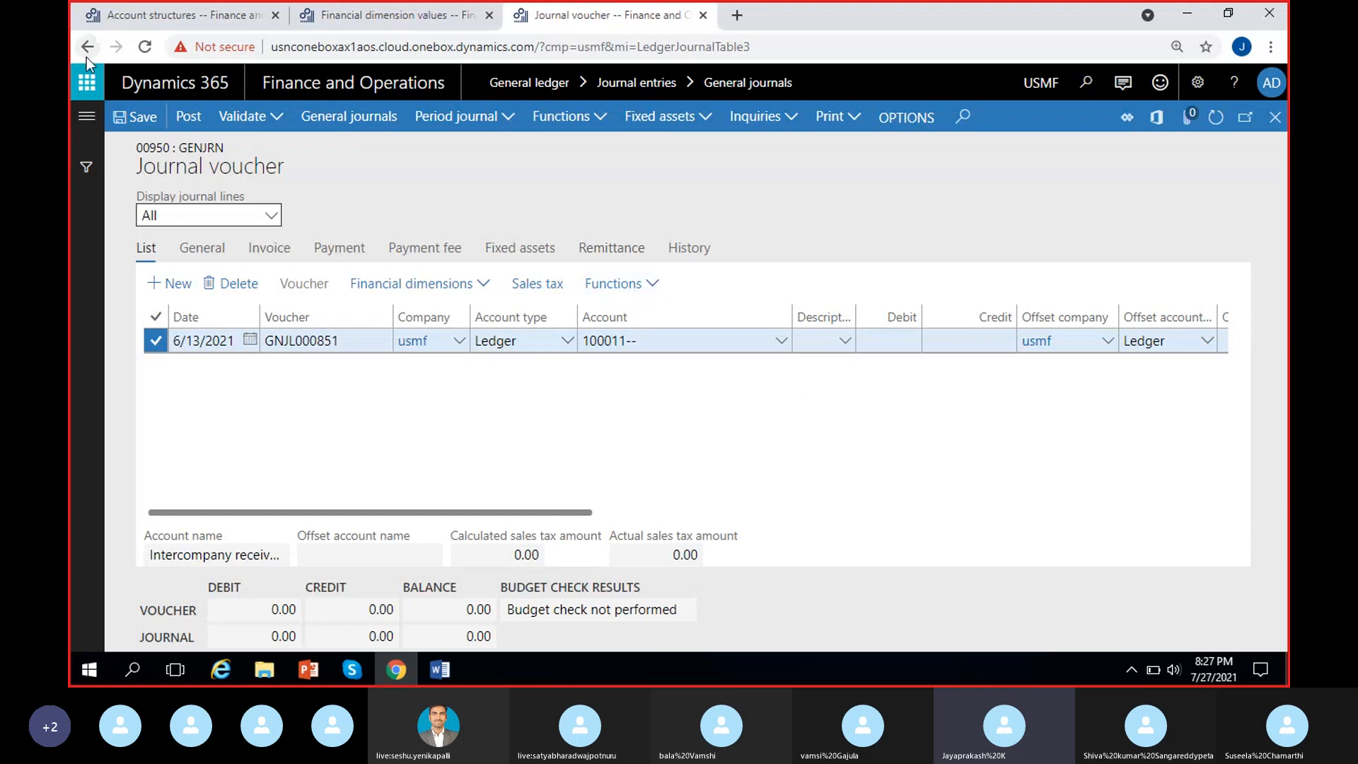
Change the MainAccount range of the first MRF account structure row, restricted to department 200, to 100000..499999
click(177, 16)
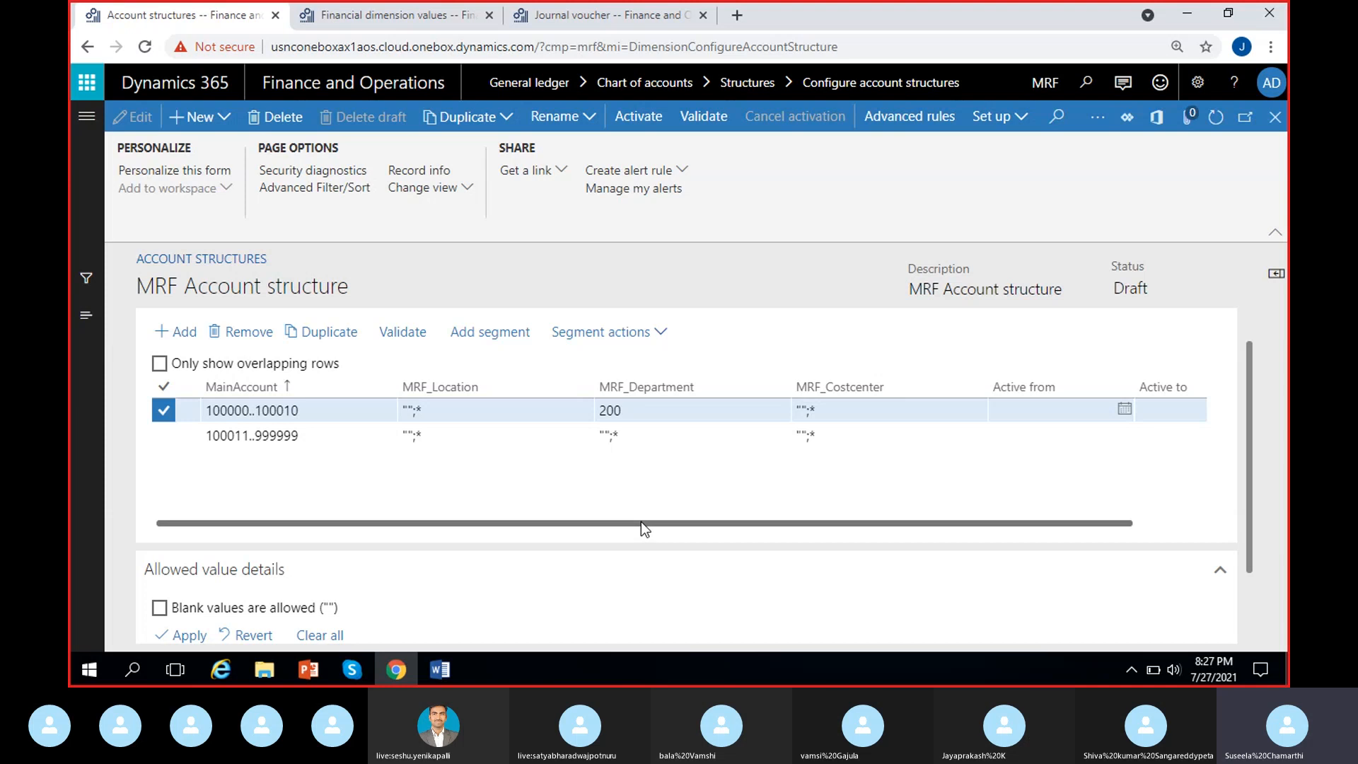
click(269, 435)
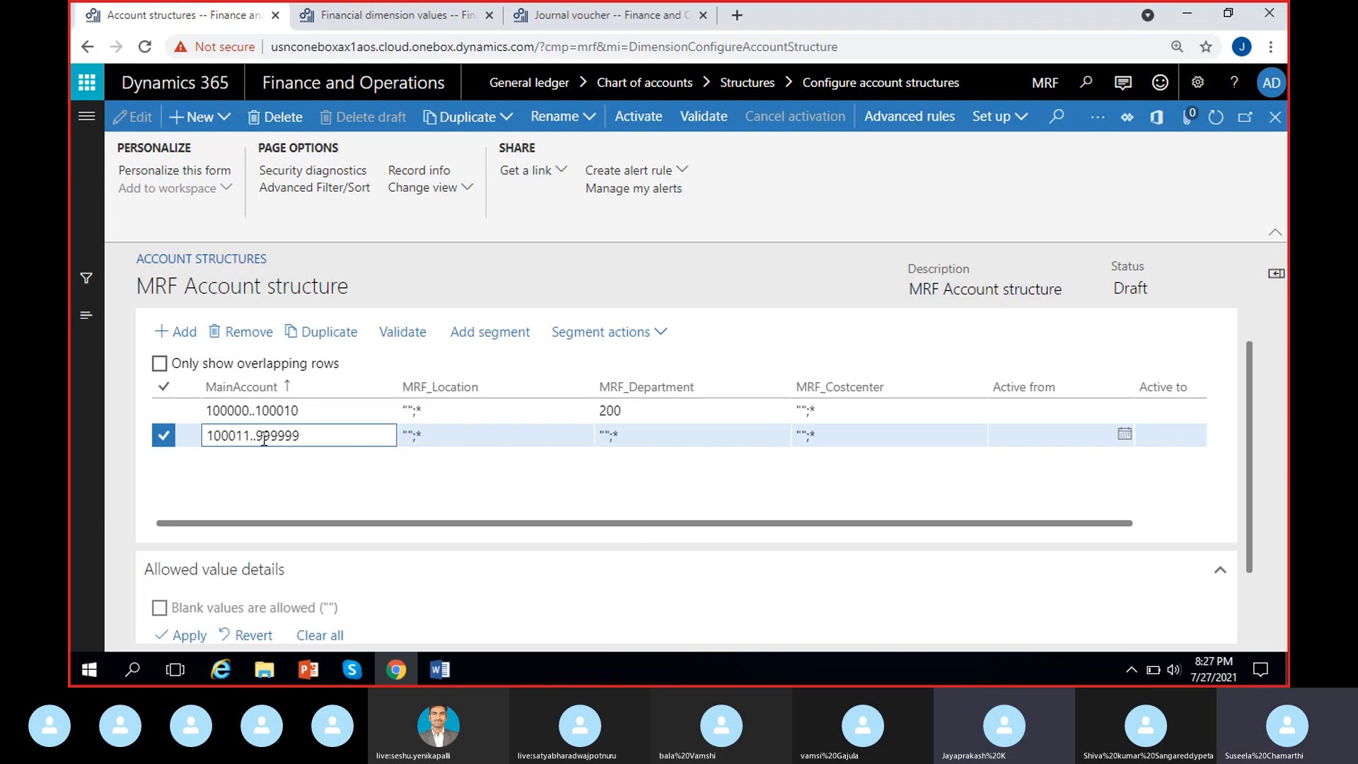
click(306, 411)
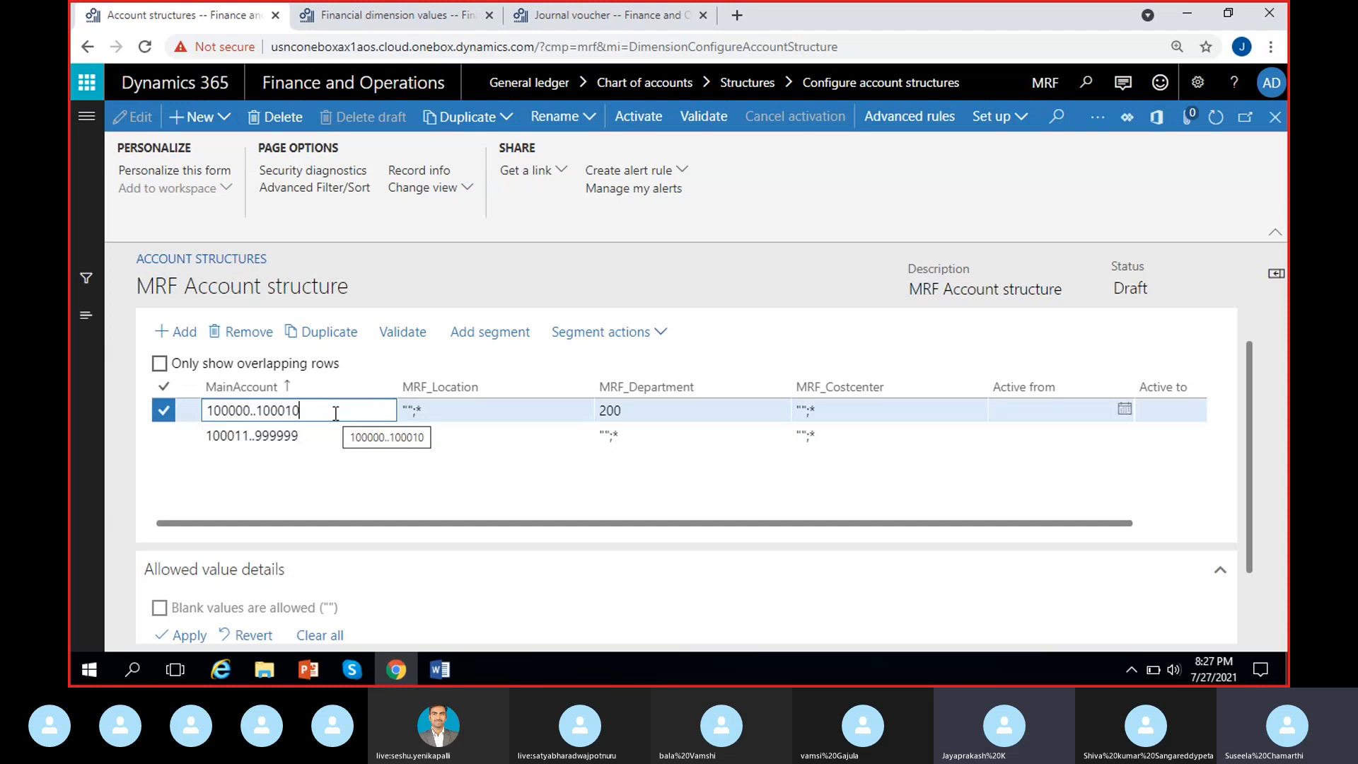
key(BackSpace)
key(BackSpace)
key(BackSpace)
key(BackSpace)
key(BackSpace)
key(BackSpace)
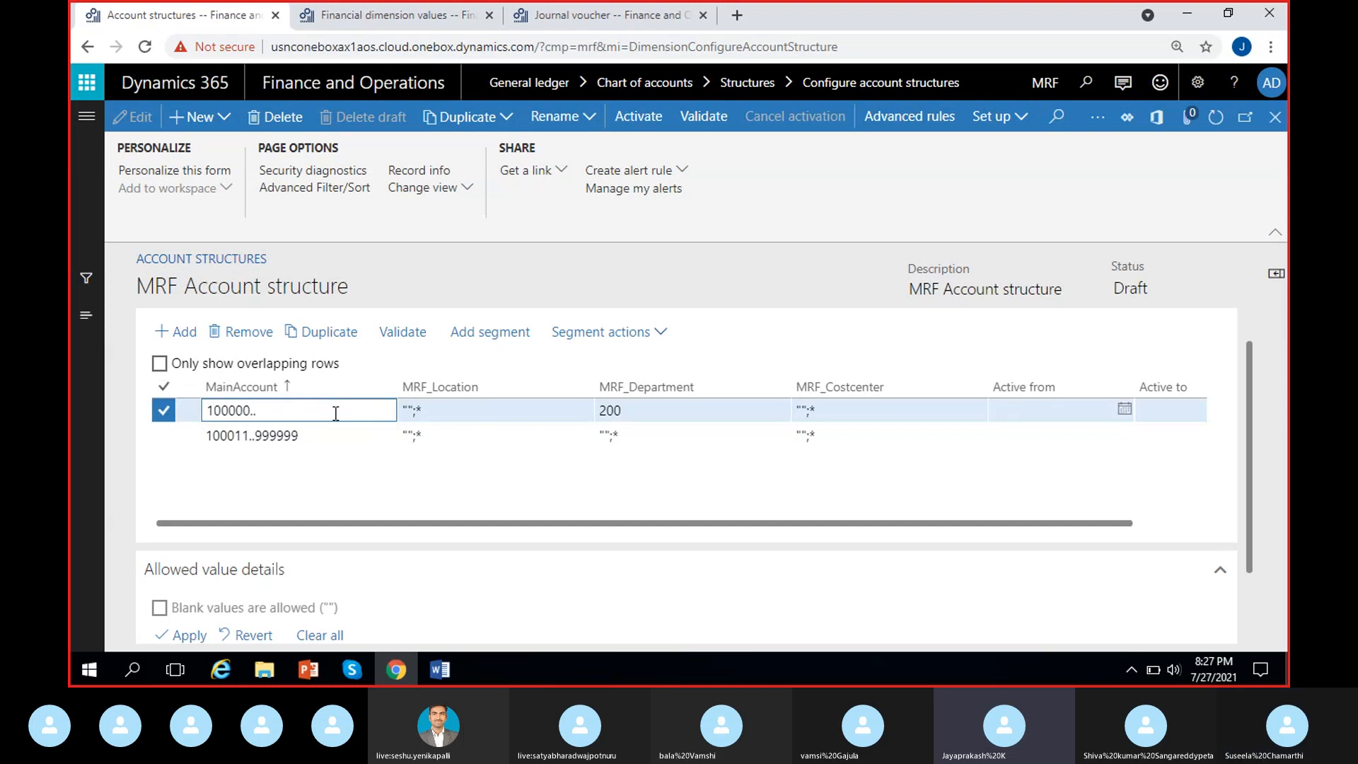
text(399)
key(BackSpace)
key(BackSpace)
text(499999)
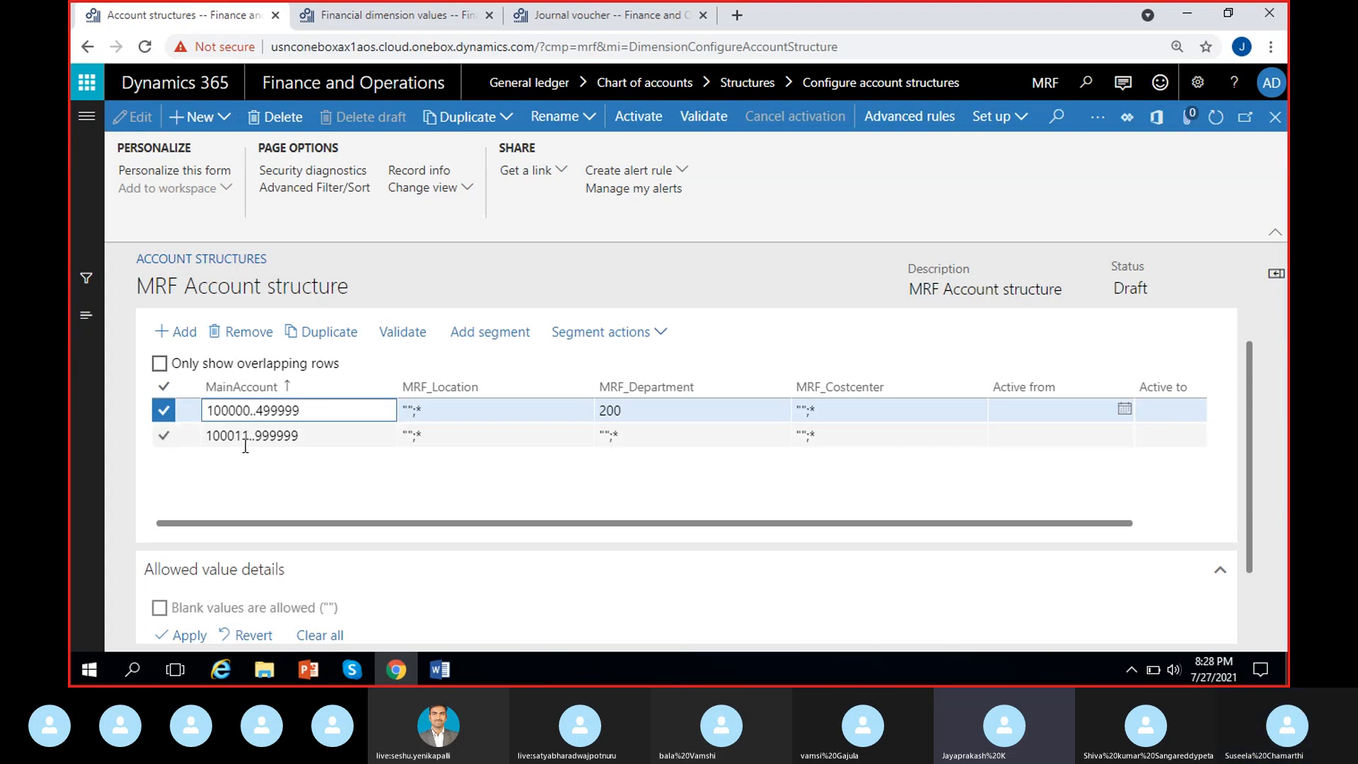
Move to the 100011..999999 row, dismiss the overlap warning, and return to the MainAccount range of the 100000..499999 row
click(330, 435)
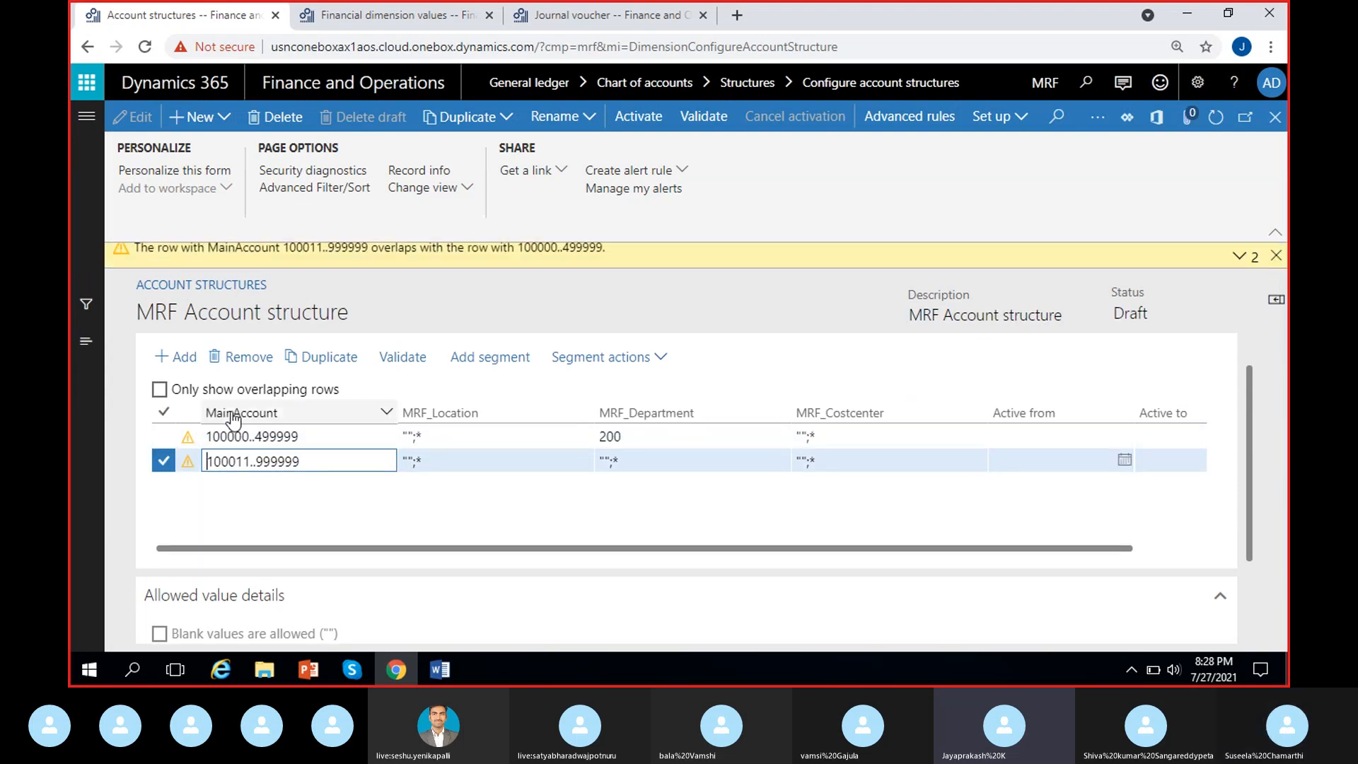
click(1276, 256)
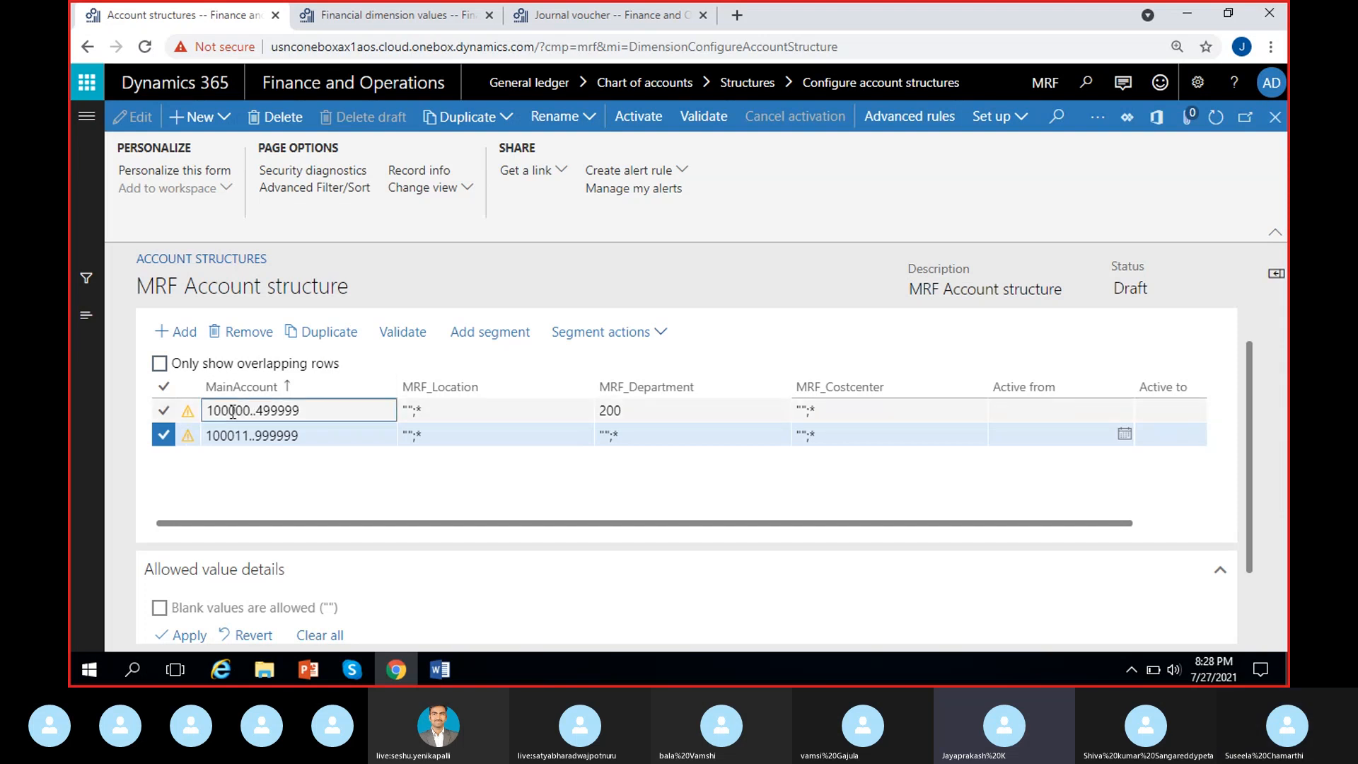
click(237, 411)
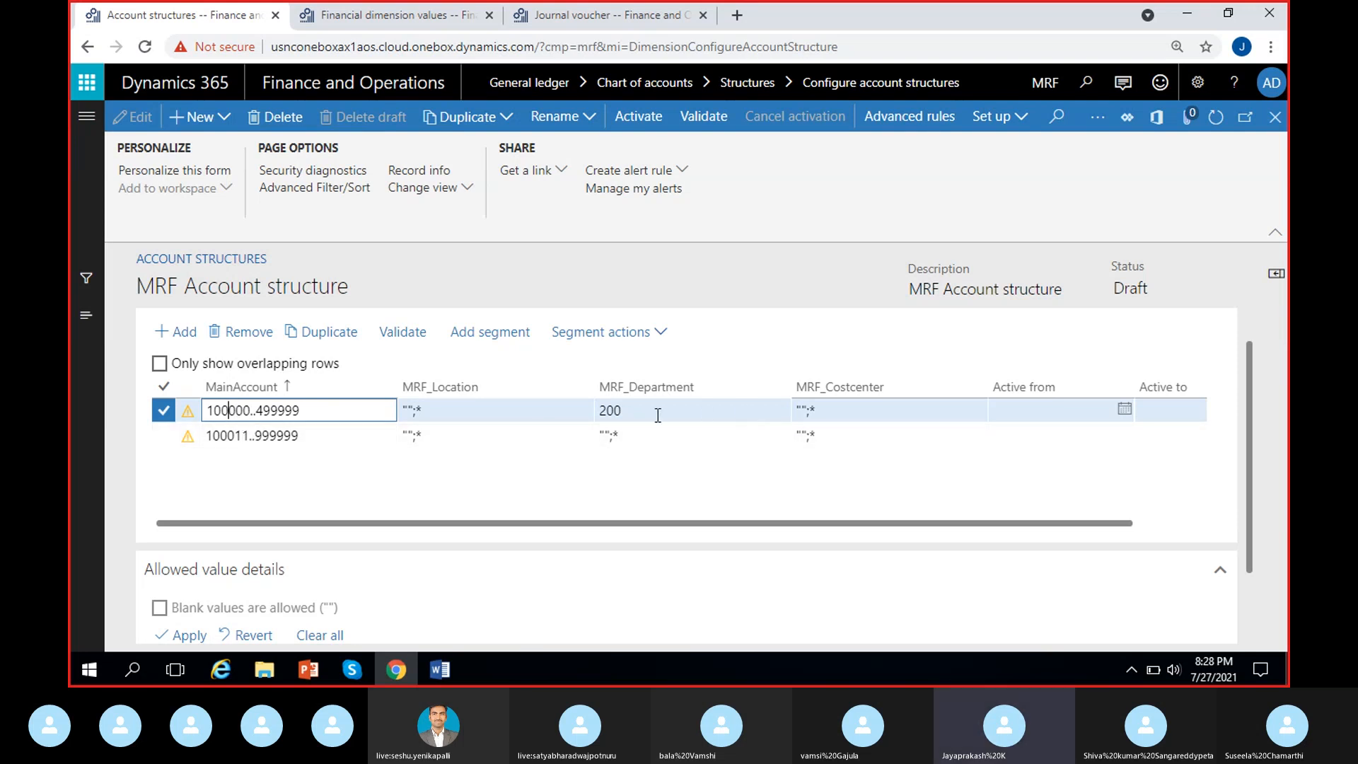
Remove the 100011..999999 row from the MRF account structure
click(271, 435)
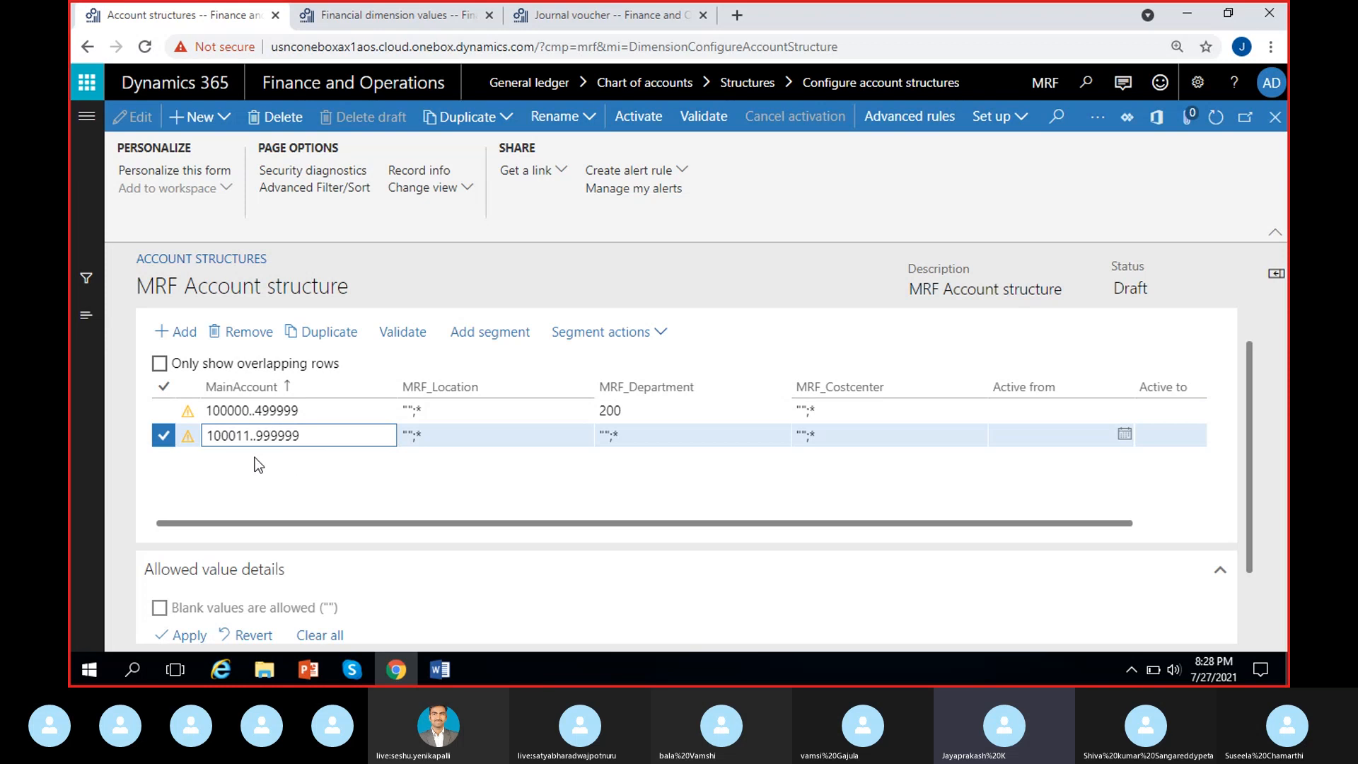
click(250, 333)
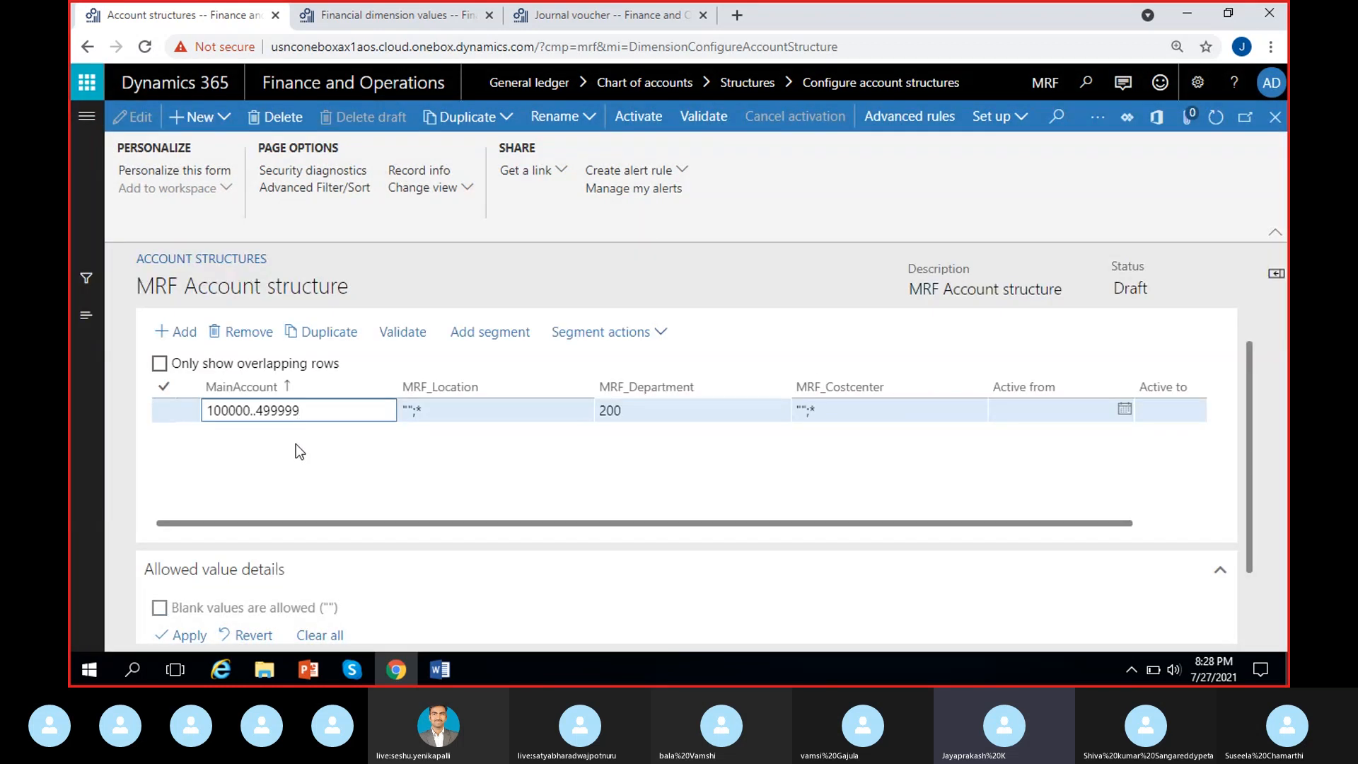
click(295, 447)
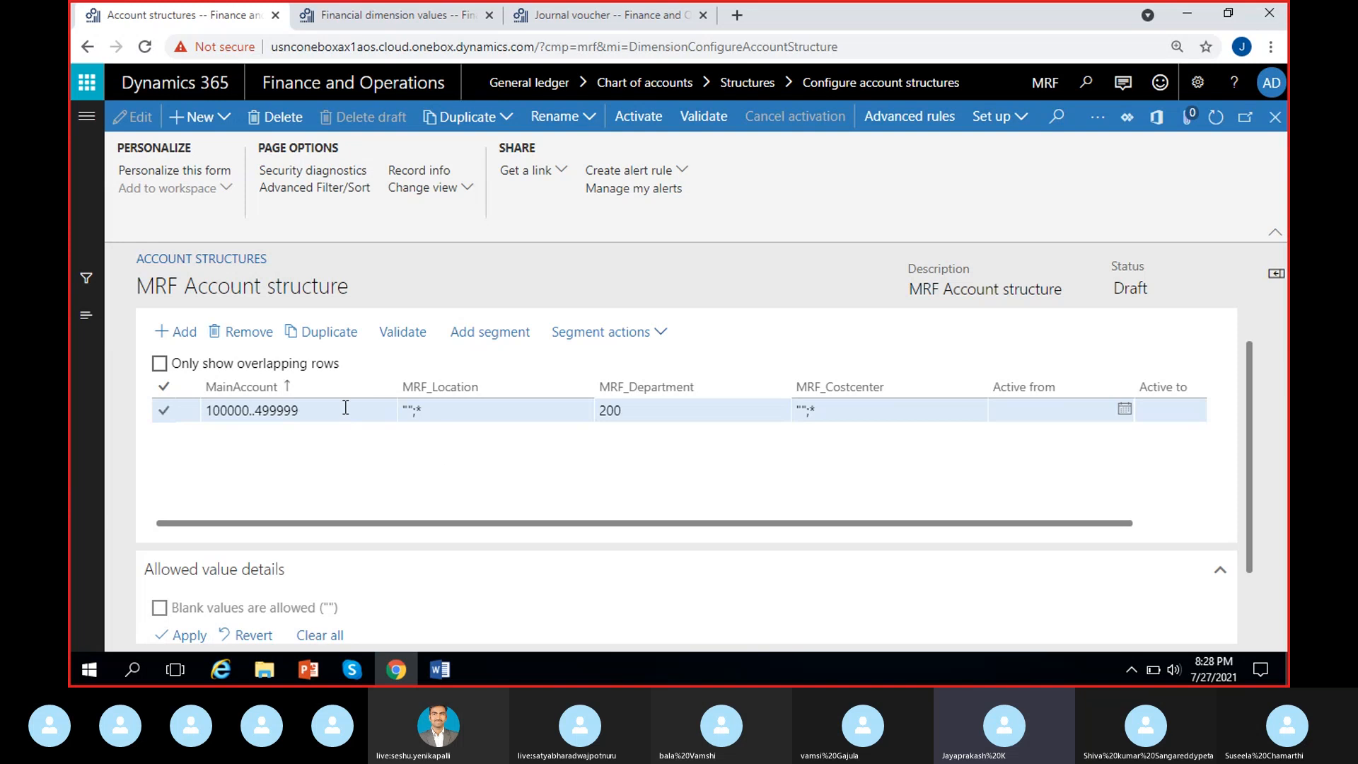
Add a row to the MRF account structure with the MainAccount range 500000..799999
click(179, 338)
key(BackSpace)
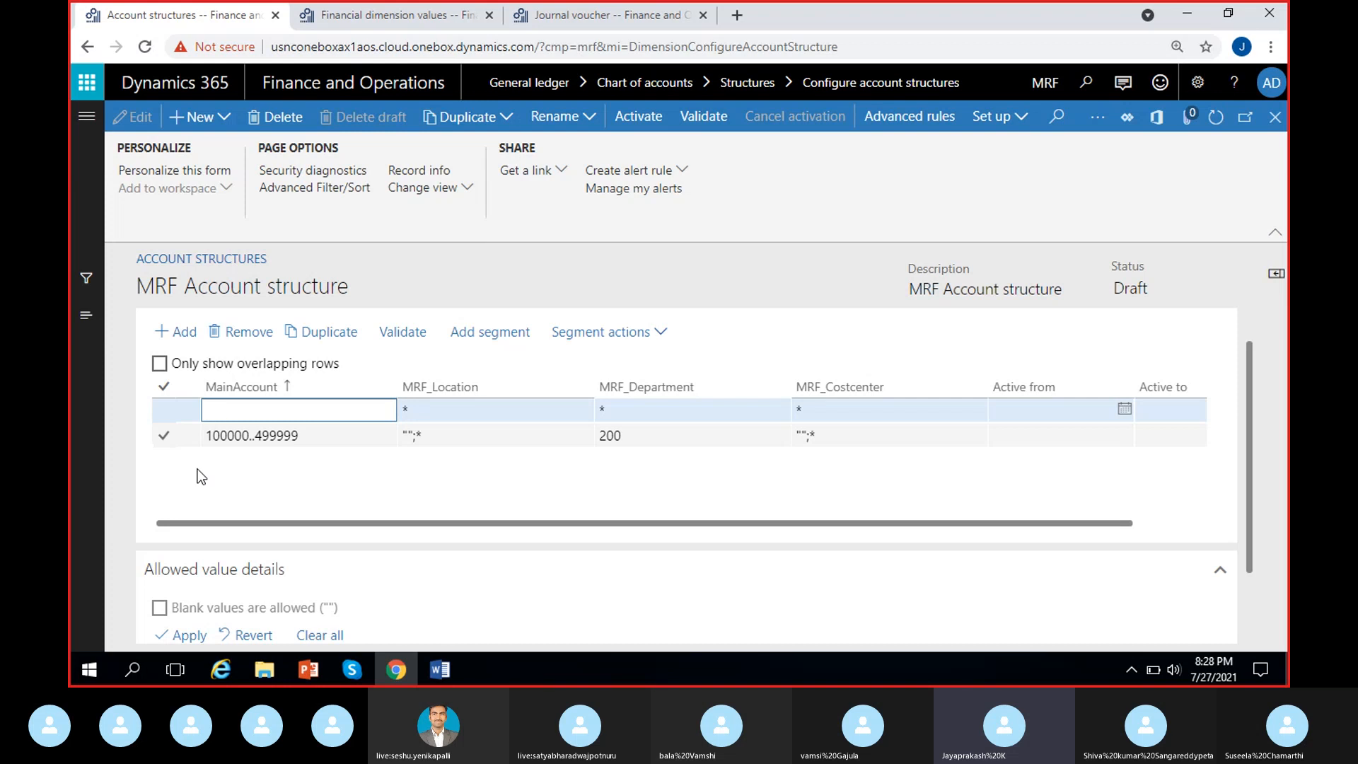
text(5)
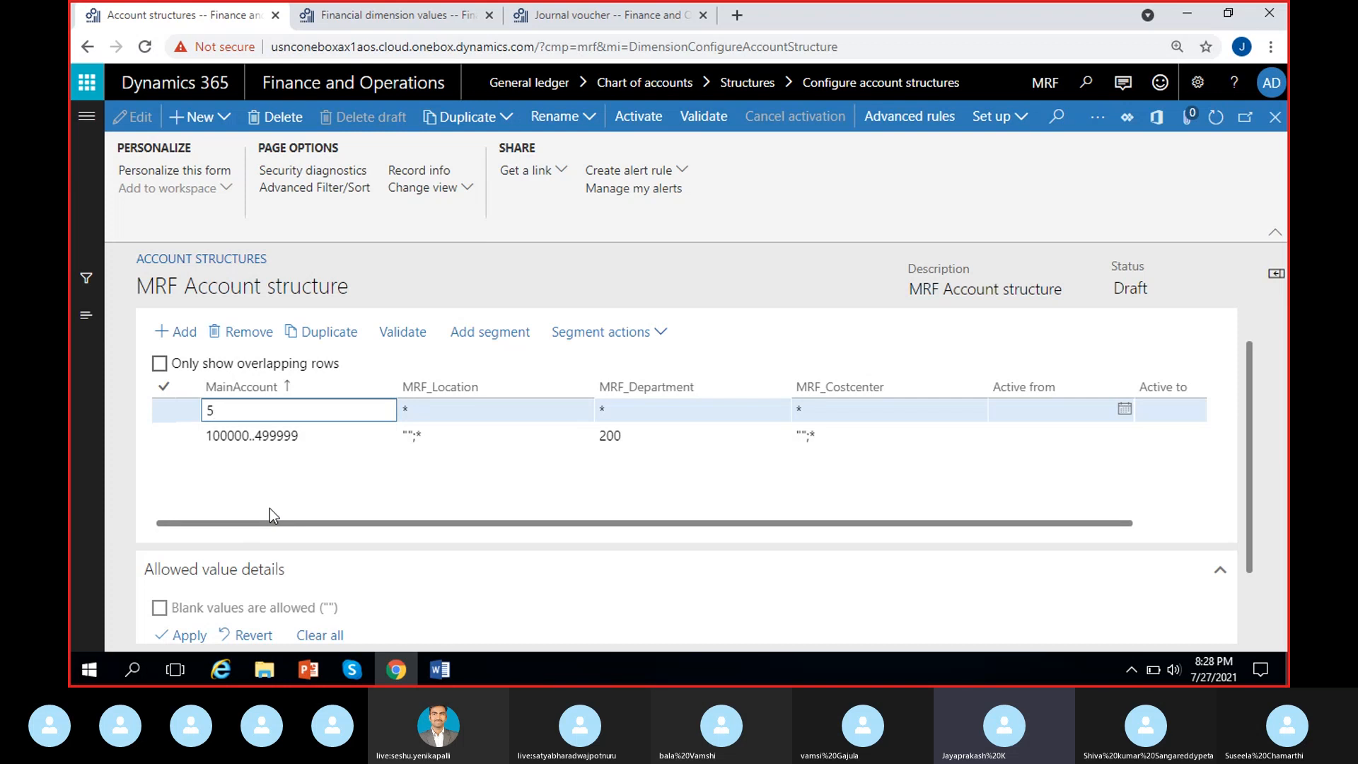
text(00000..)
text(799999)
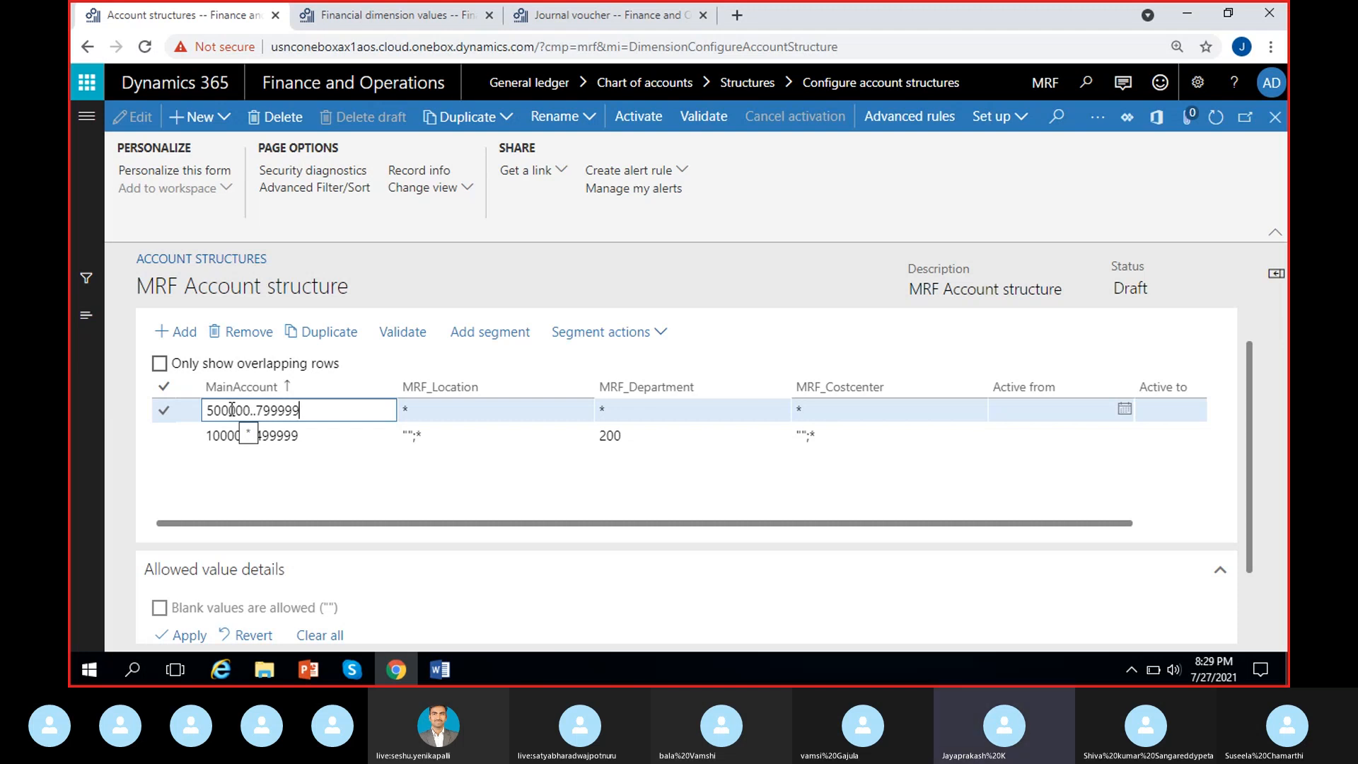
click(232, 409)
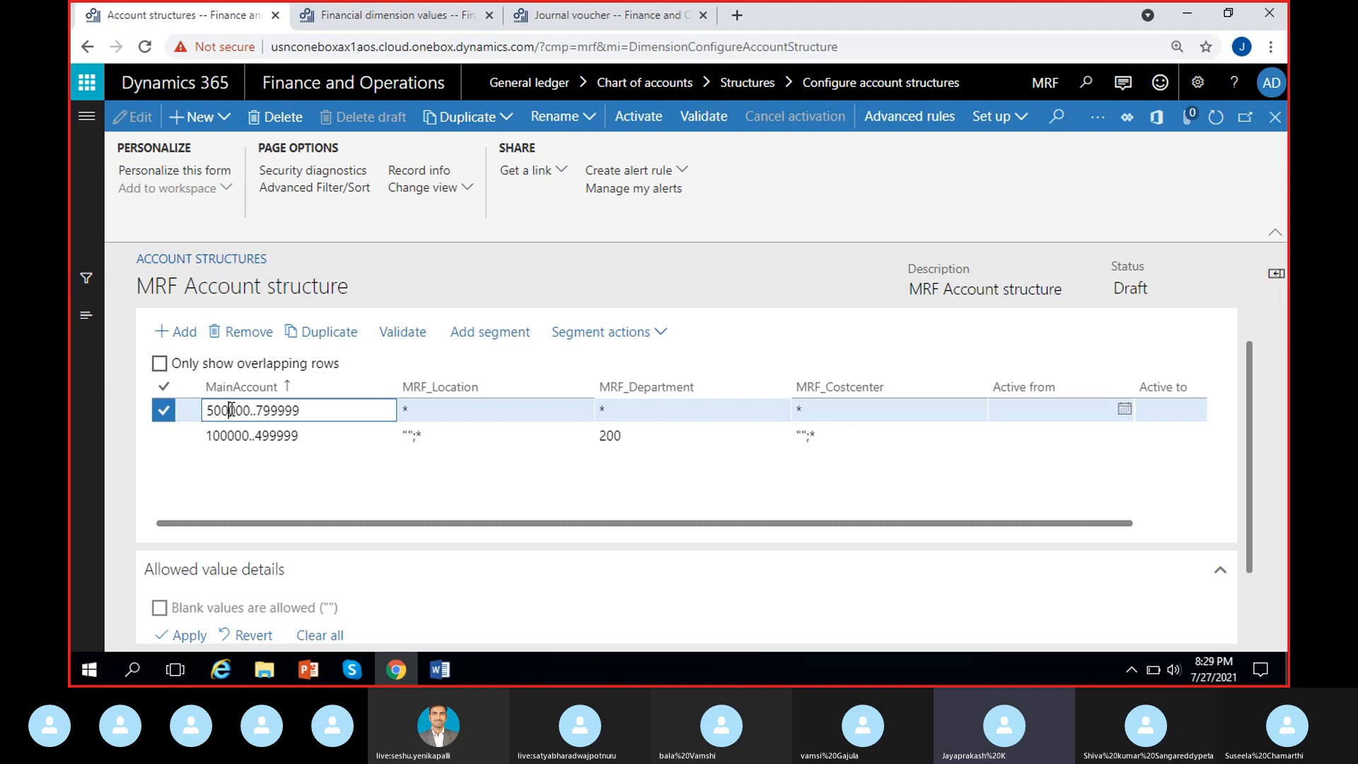
click(280, 411)
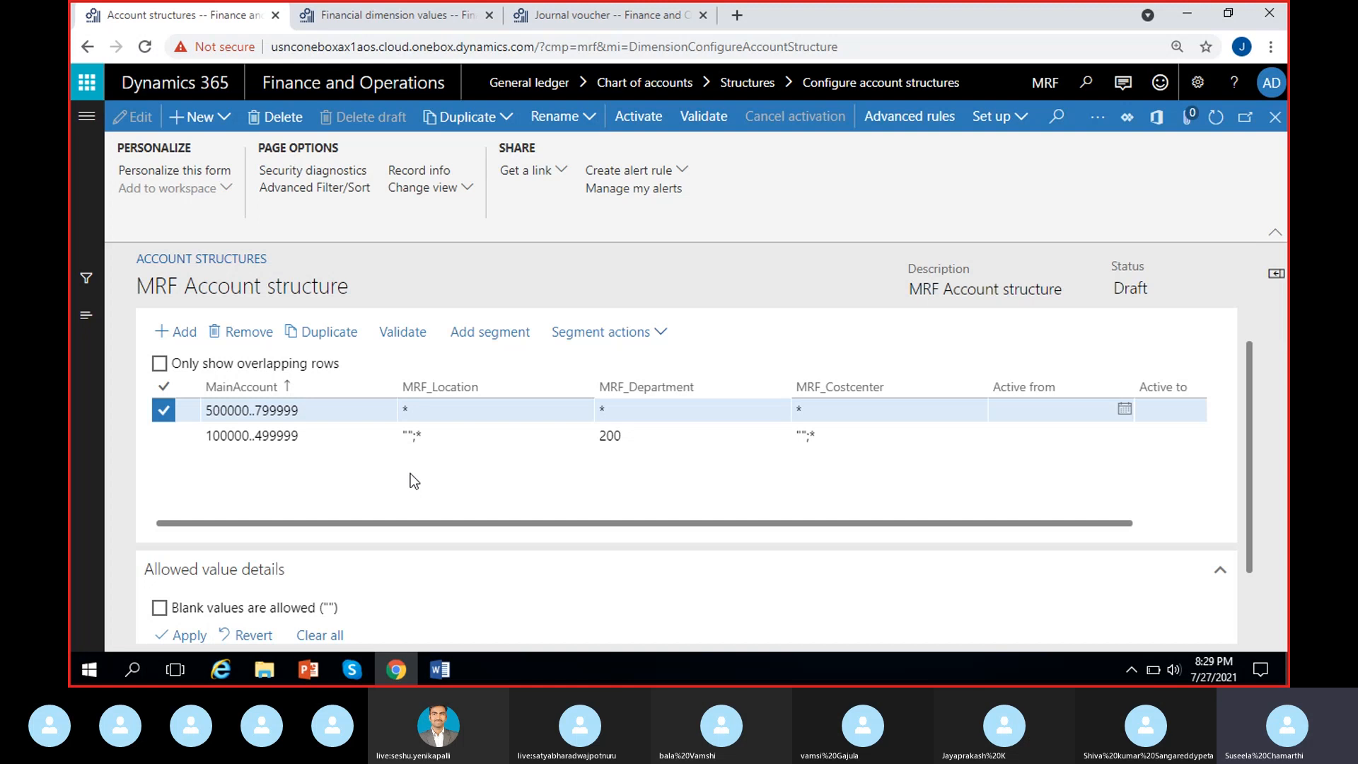
click(617, 414)
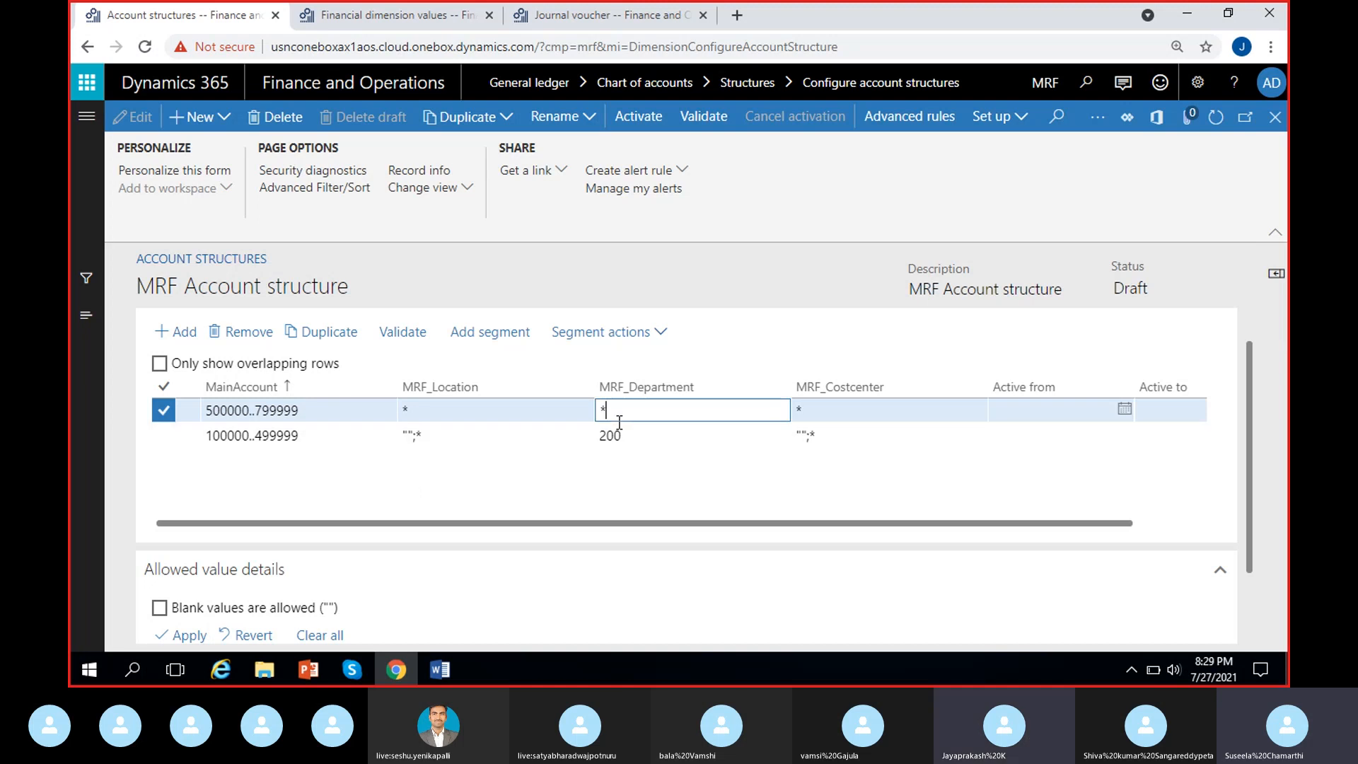
click(492, 414)
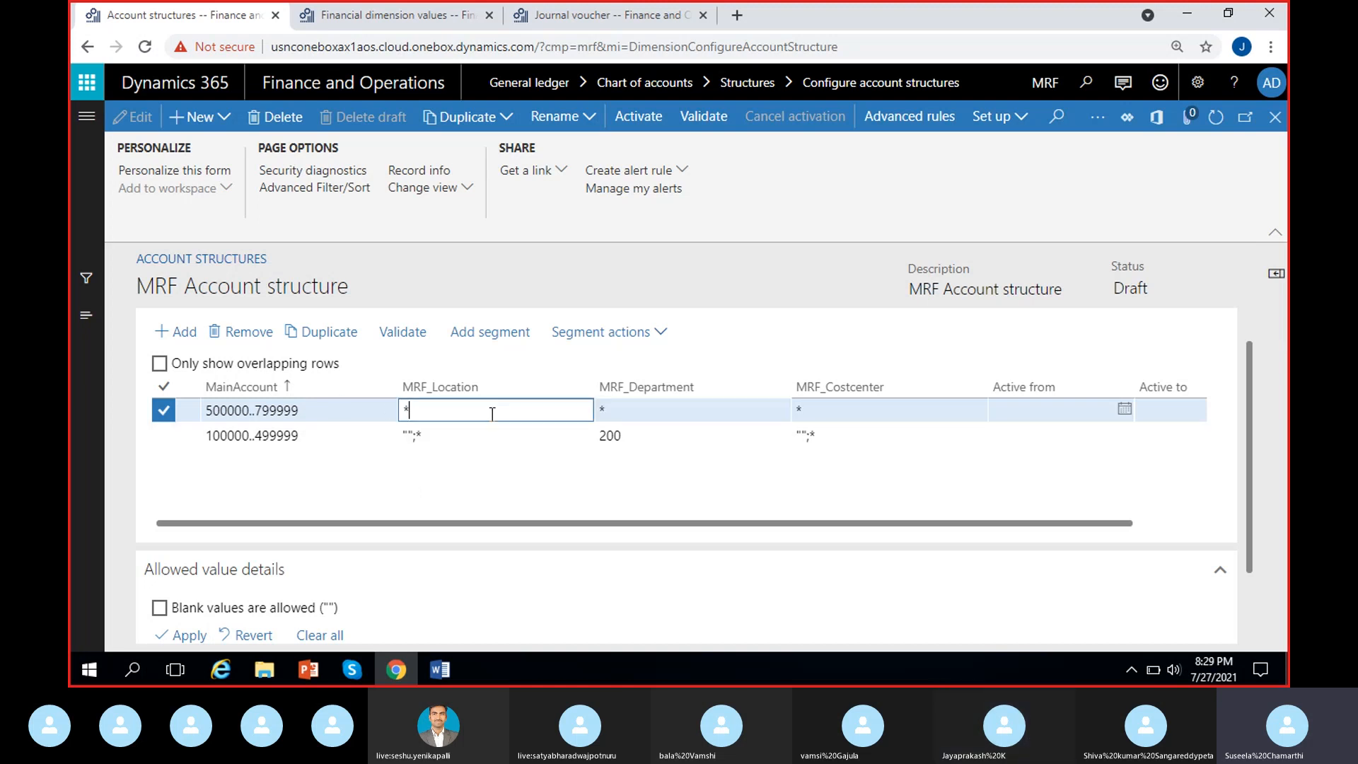
click(238, 410)
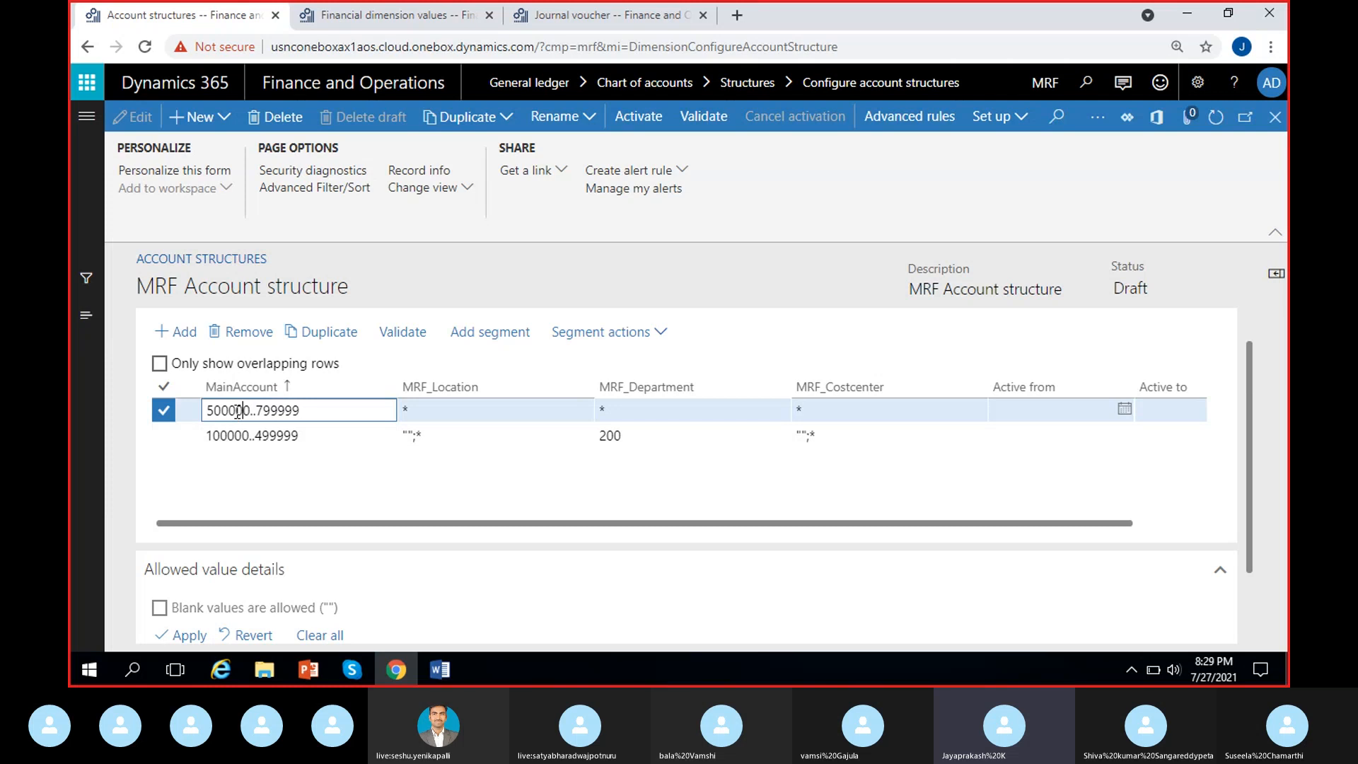
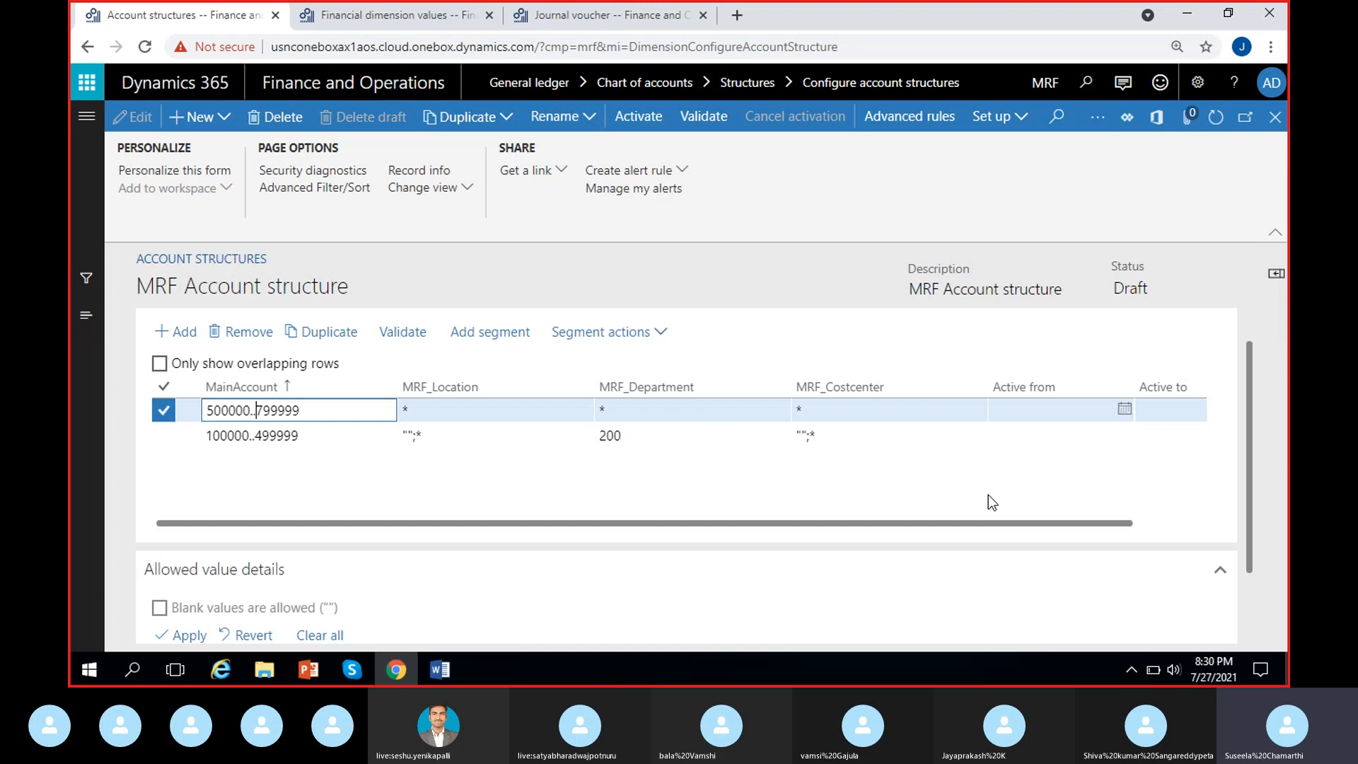
Change the MainAccount range of the new unrestricted row to 500000..699998
click(305, 411)
key(BackSpace)
key(BackSpace)
key(BackSpace)
key(BackSpace)
key(BackSpace)
key(BackSpace)
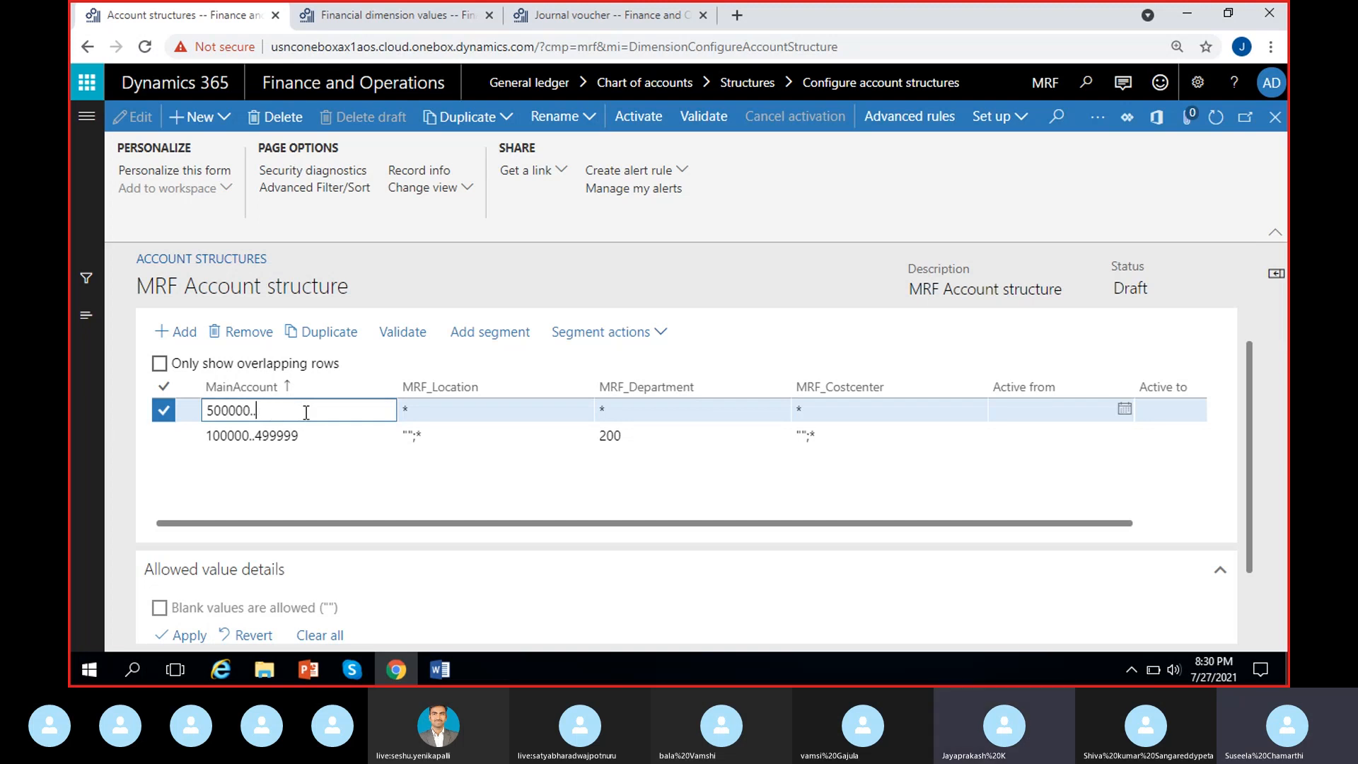
text(699998)
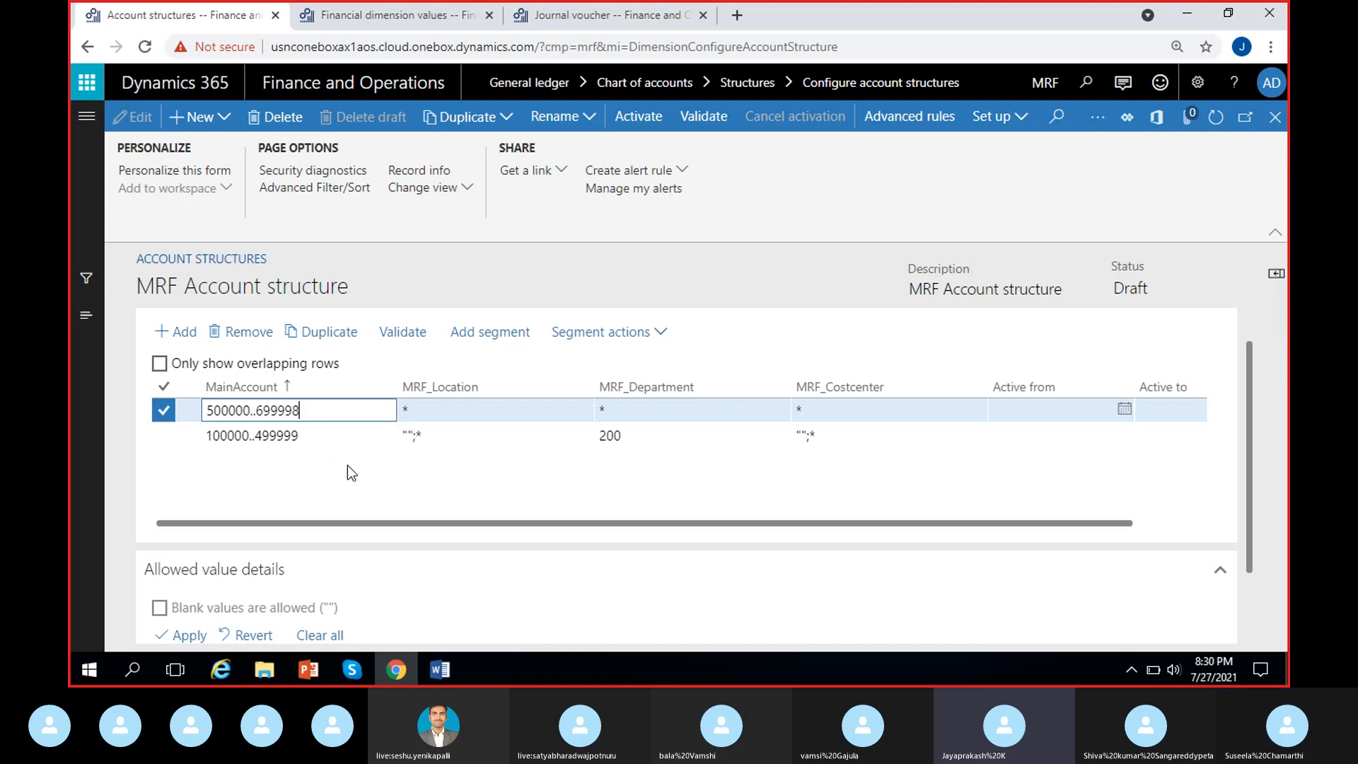
Add a separate structure row for the single main account 699999
click(176, 332)
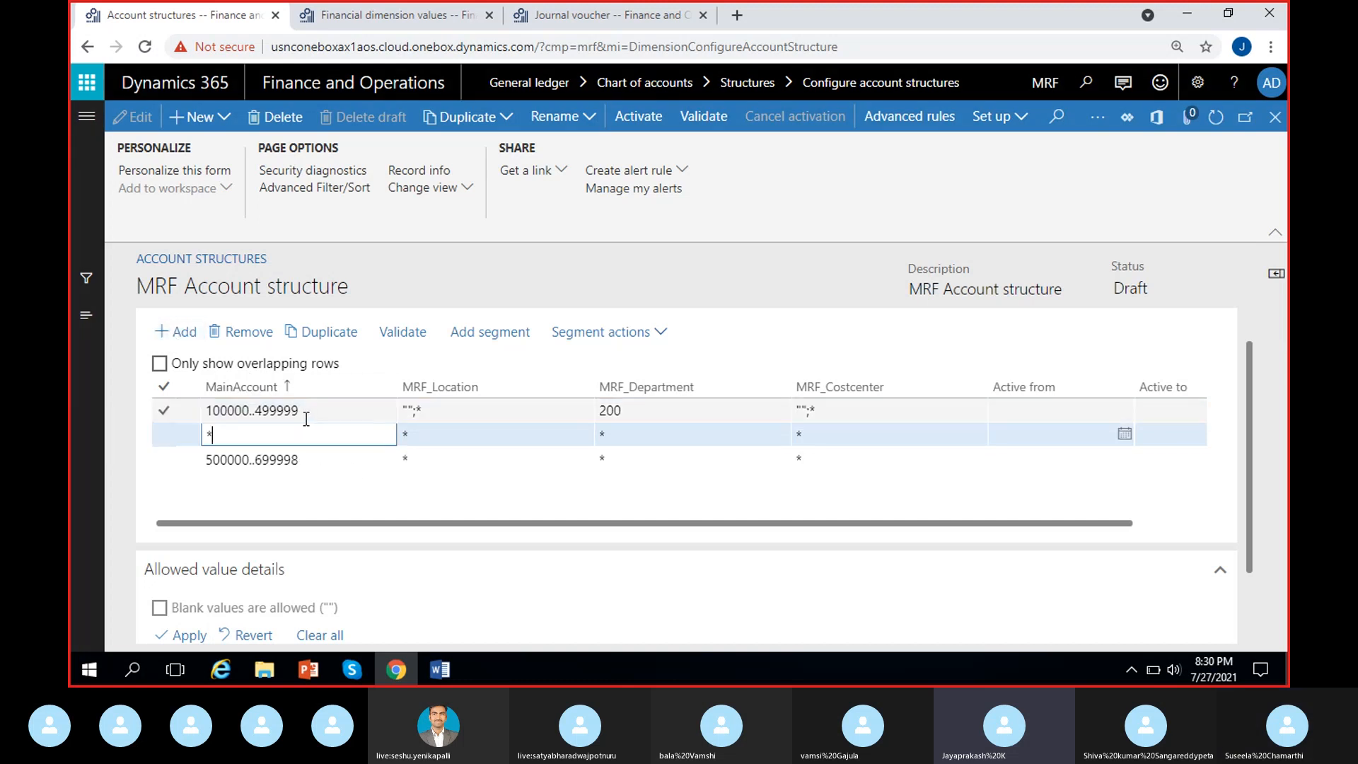
key(BackSpace)
text(699999)
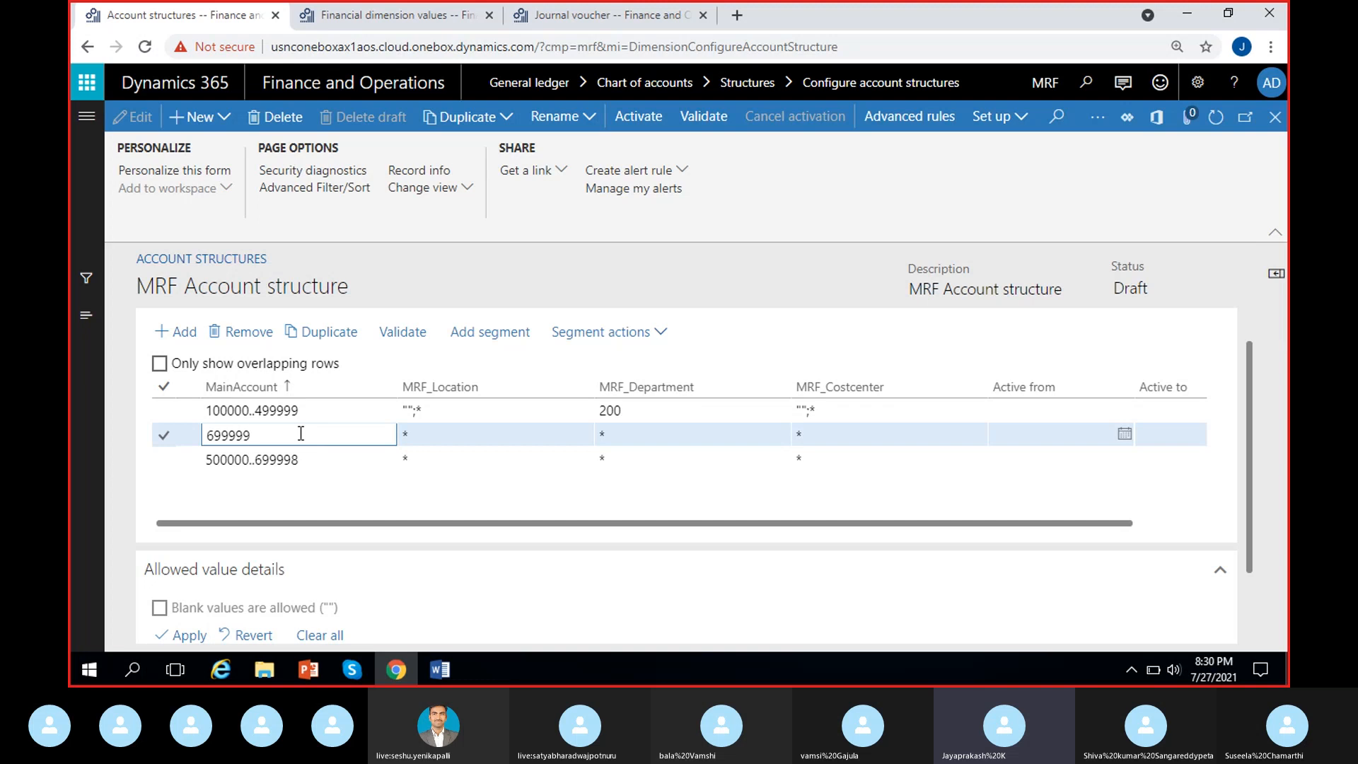
click(416, 459)
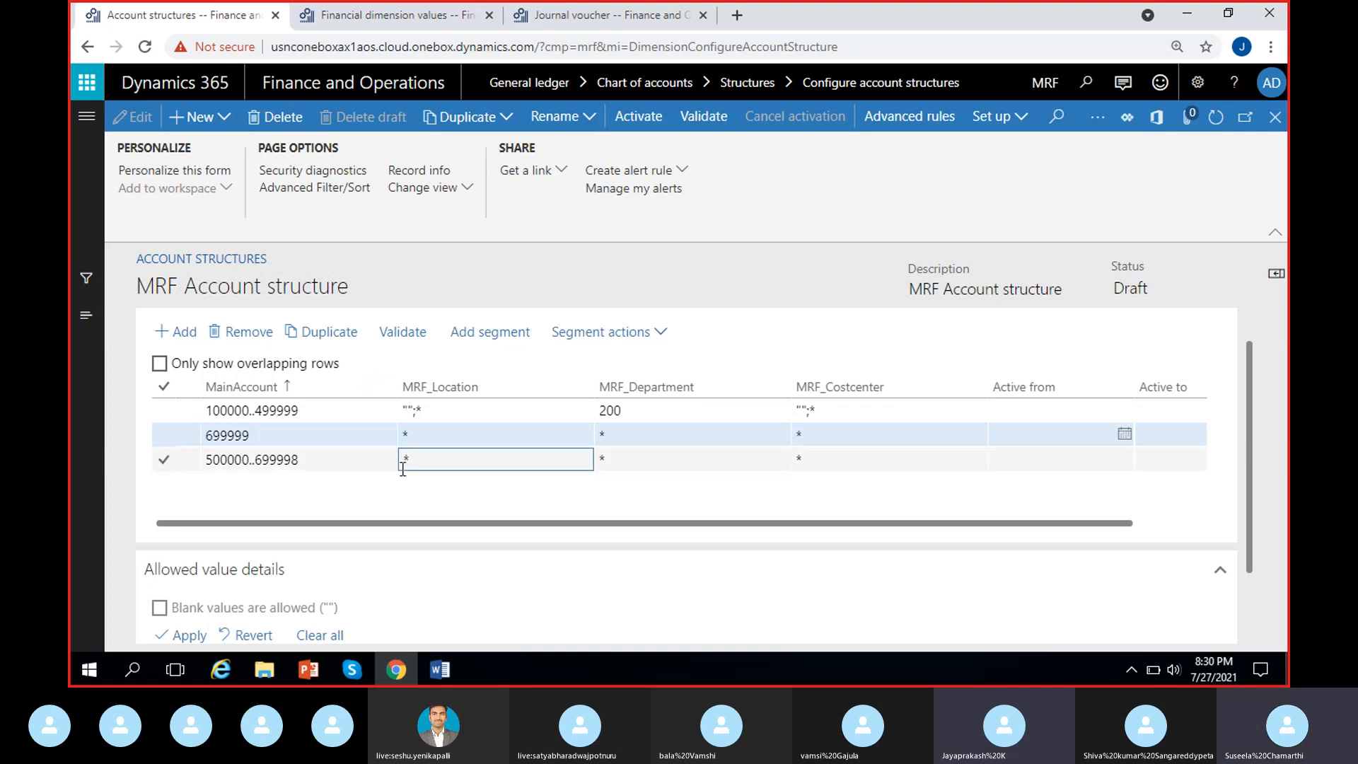
Add another structure row with the MainAccount range 700000..799999
click(178, 332)
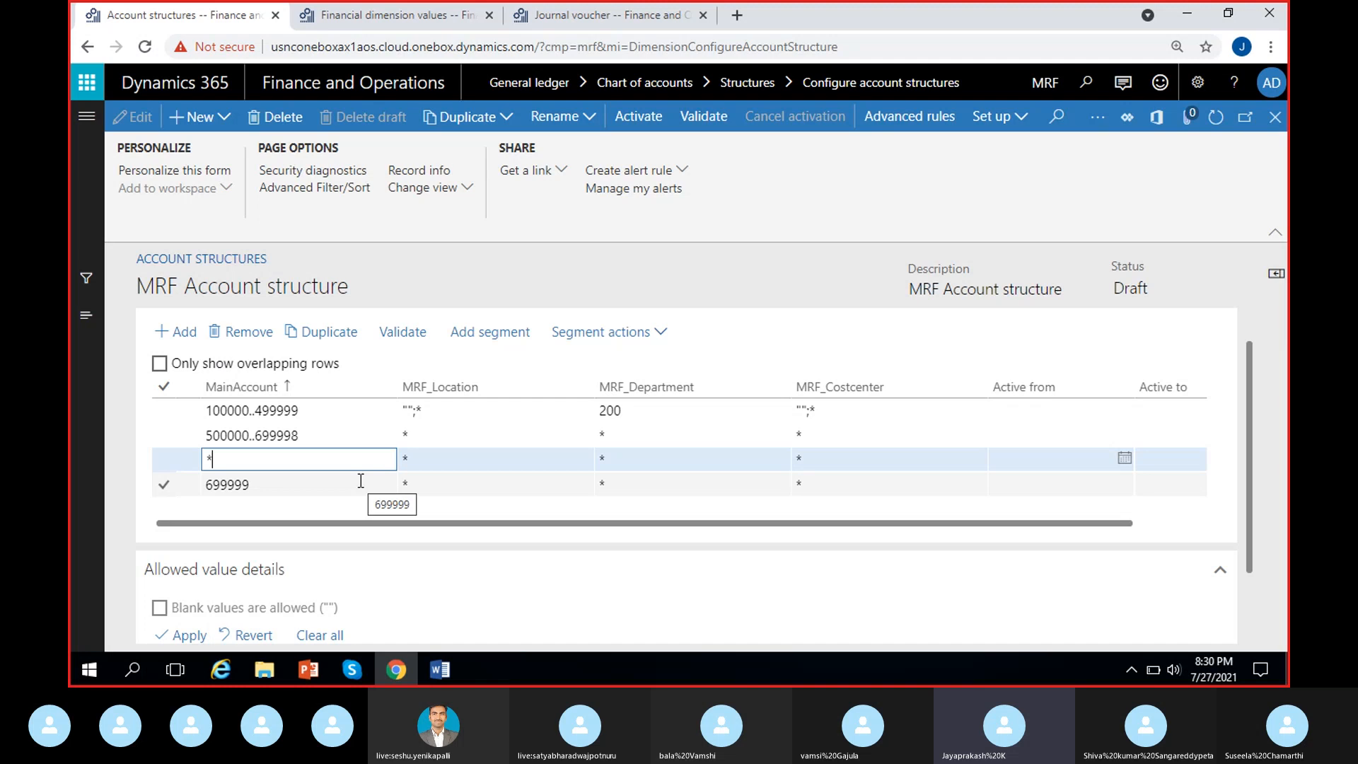
text(177777)
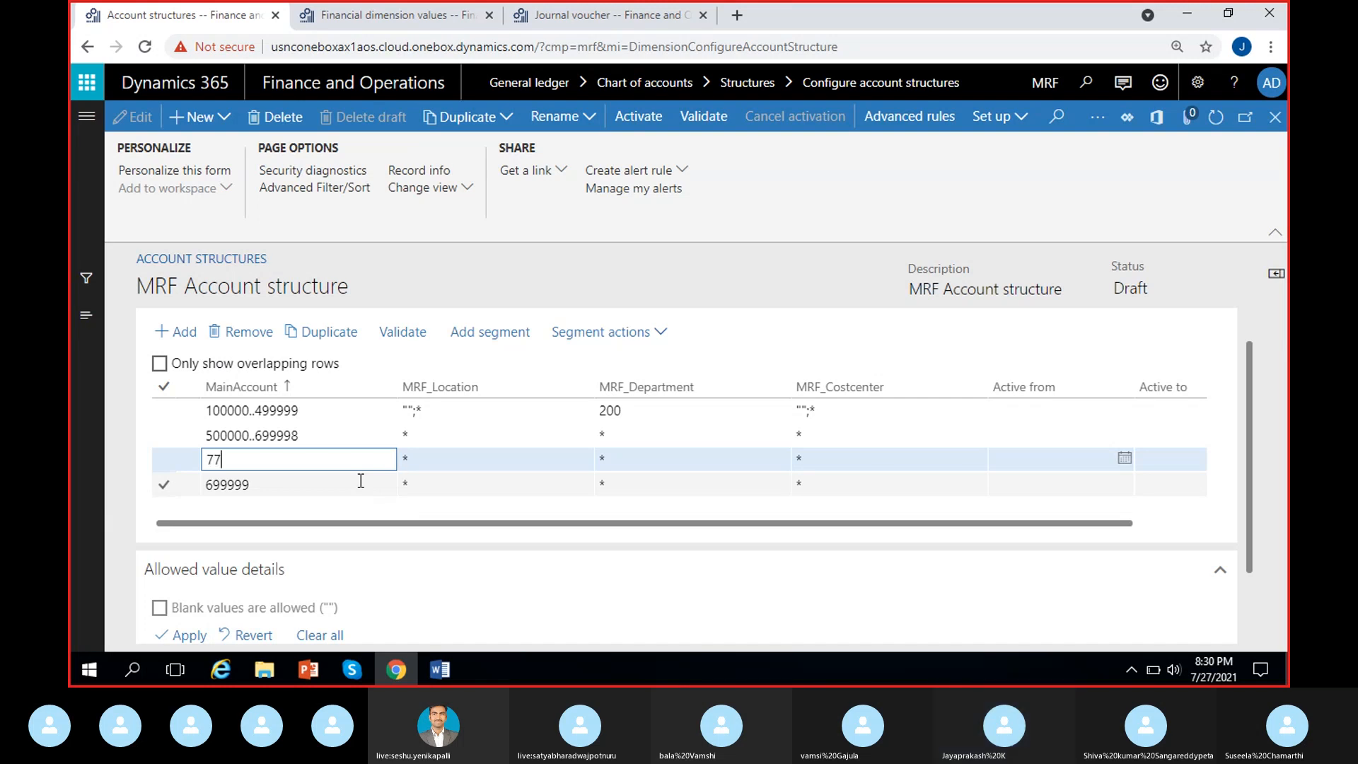
key(BackSpace)
key(BackSpace)
text(00000.)
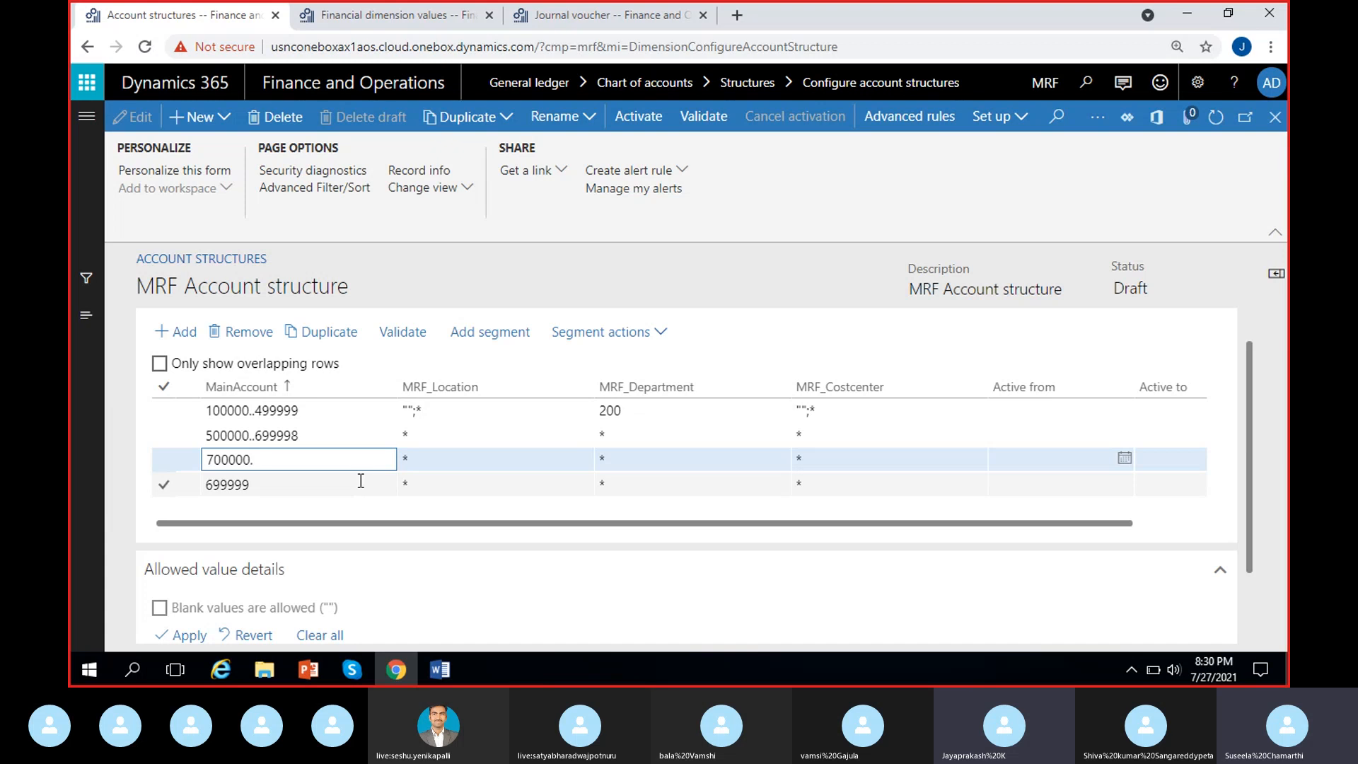
text(.799999)
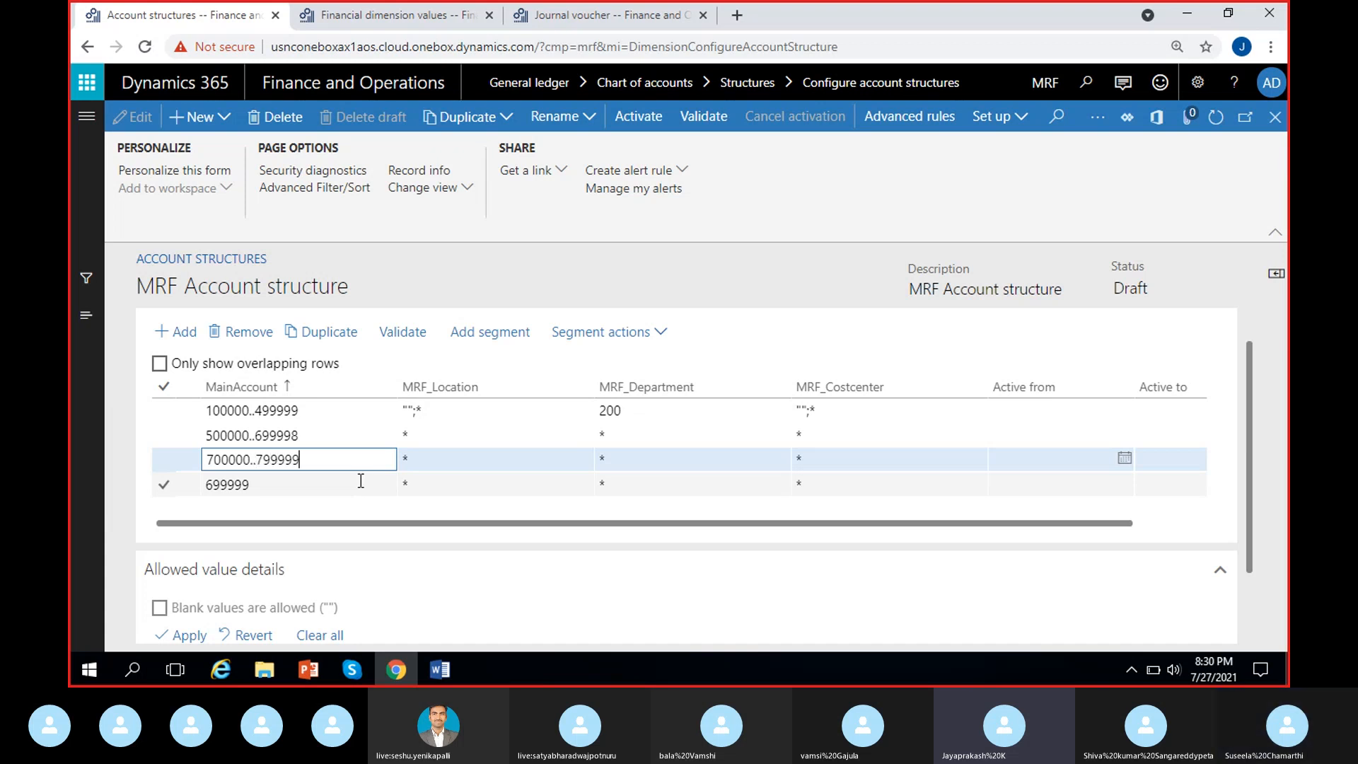
key(Tab)
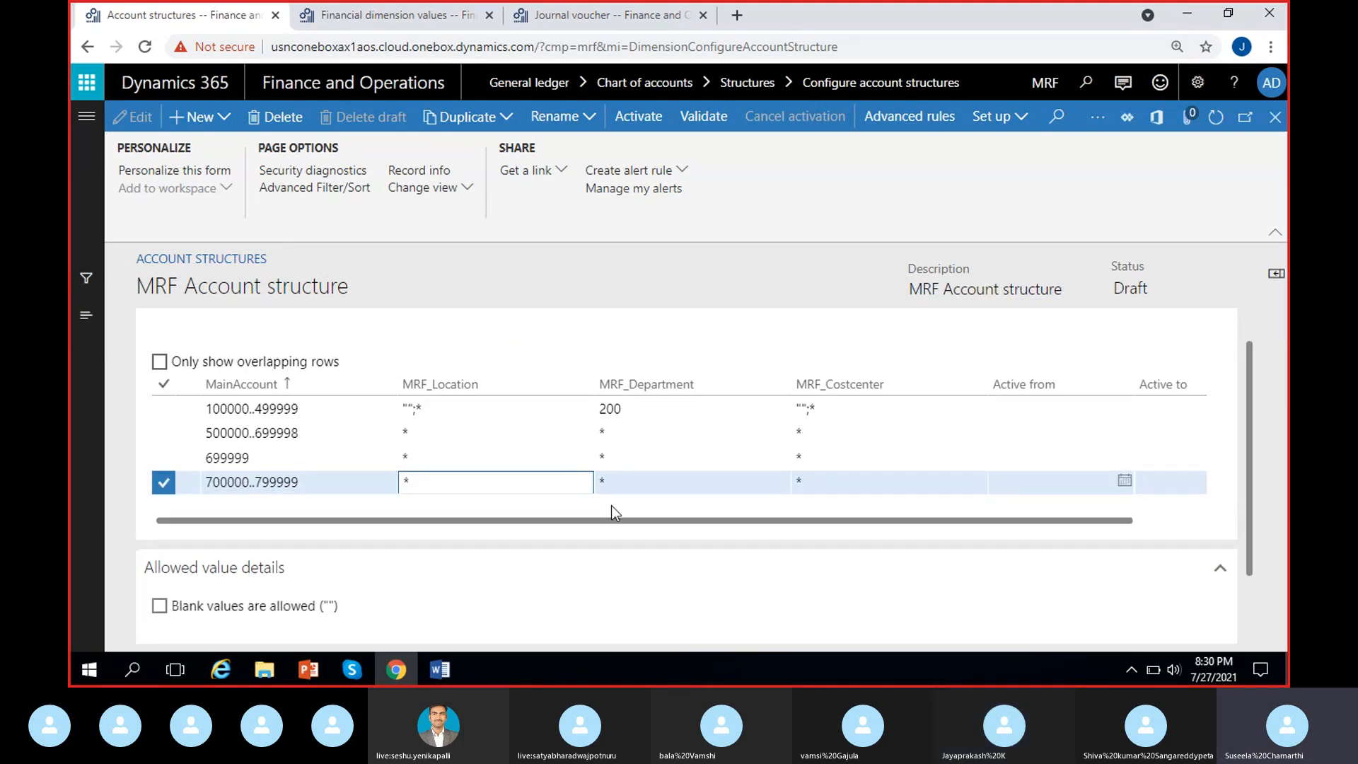
Restrict the 699999 row to MRF_Department 201 and check that value in the department's financial dimension values
click(649, 461)
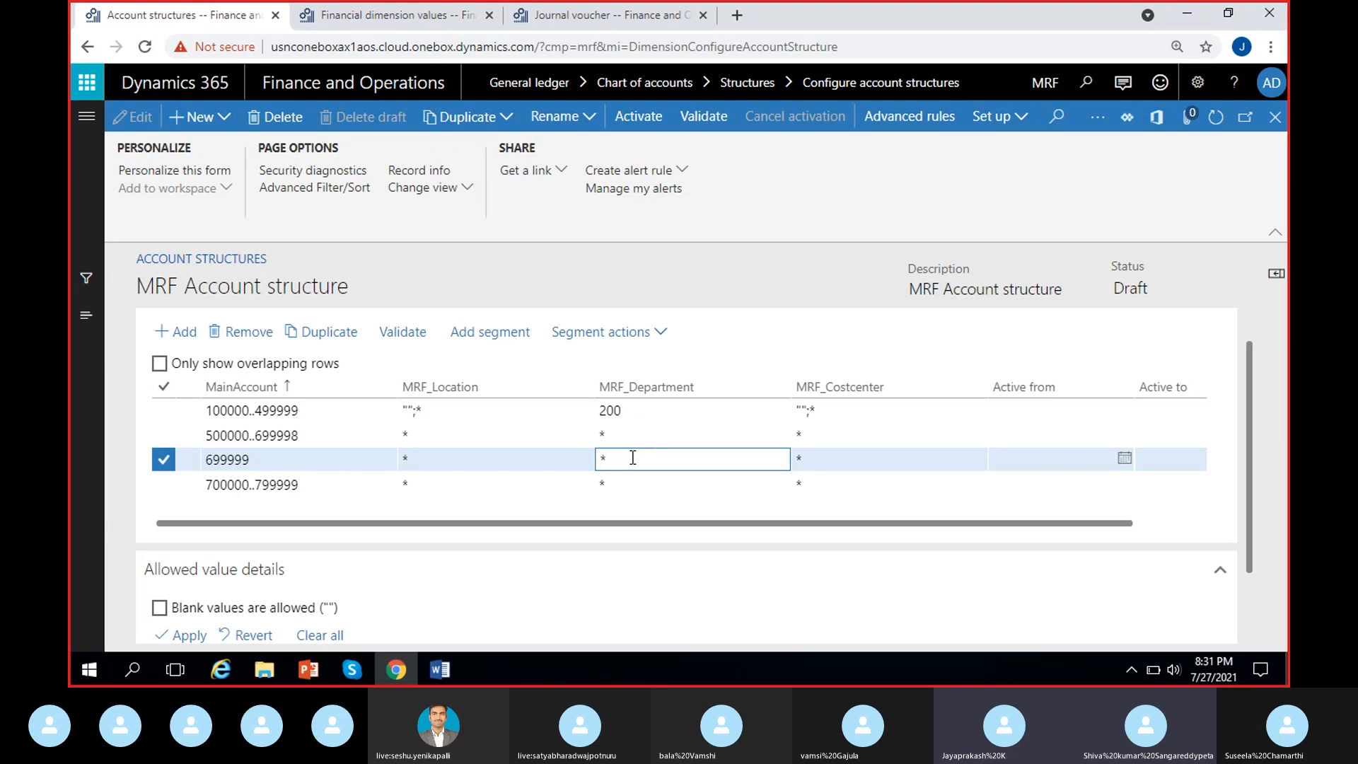
key(BackSpace)
text(201)
click(393, 18)
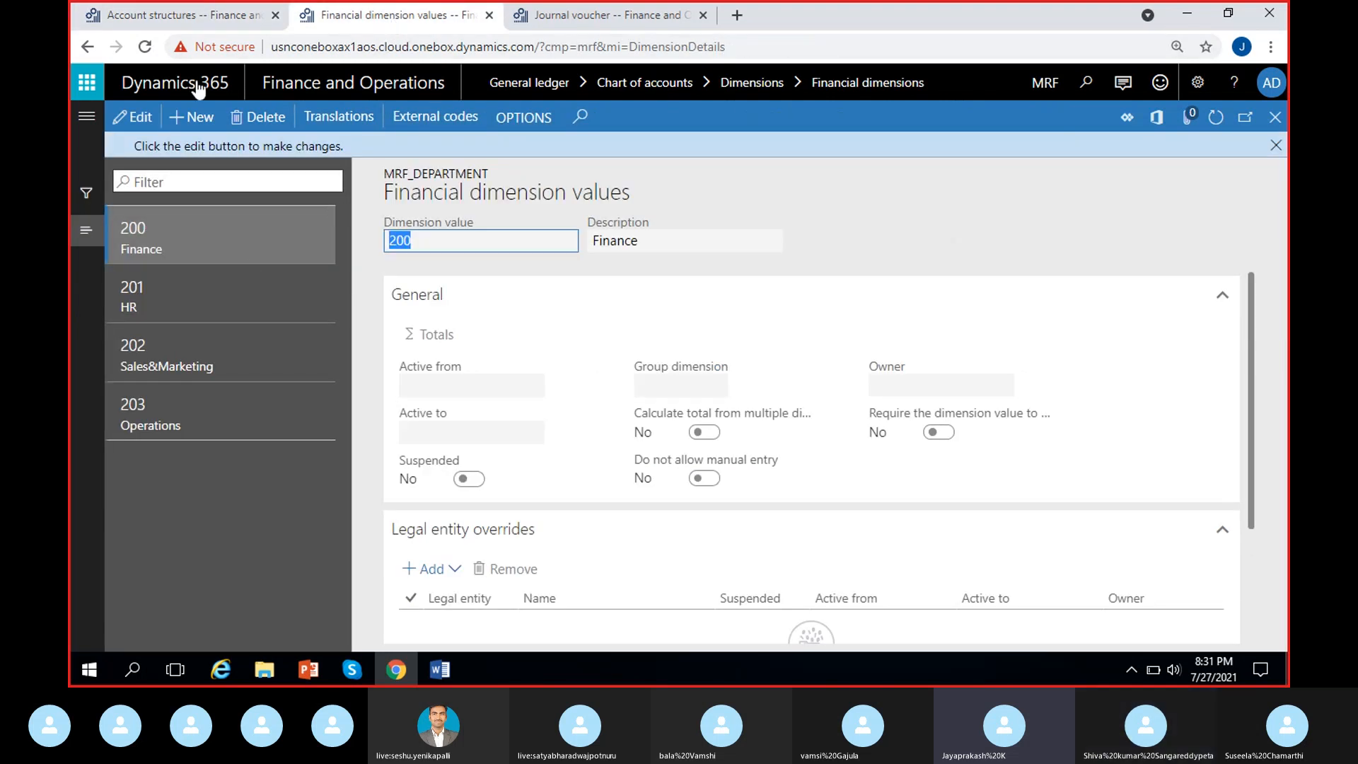
click(189, 16)
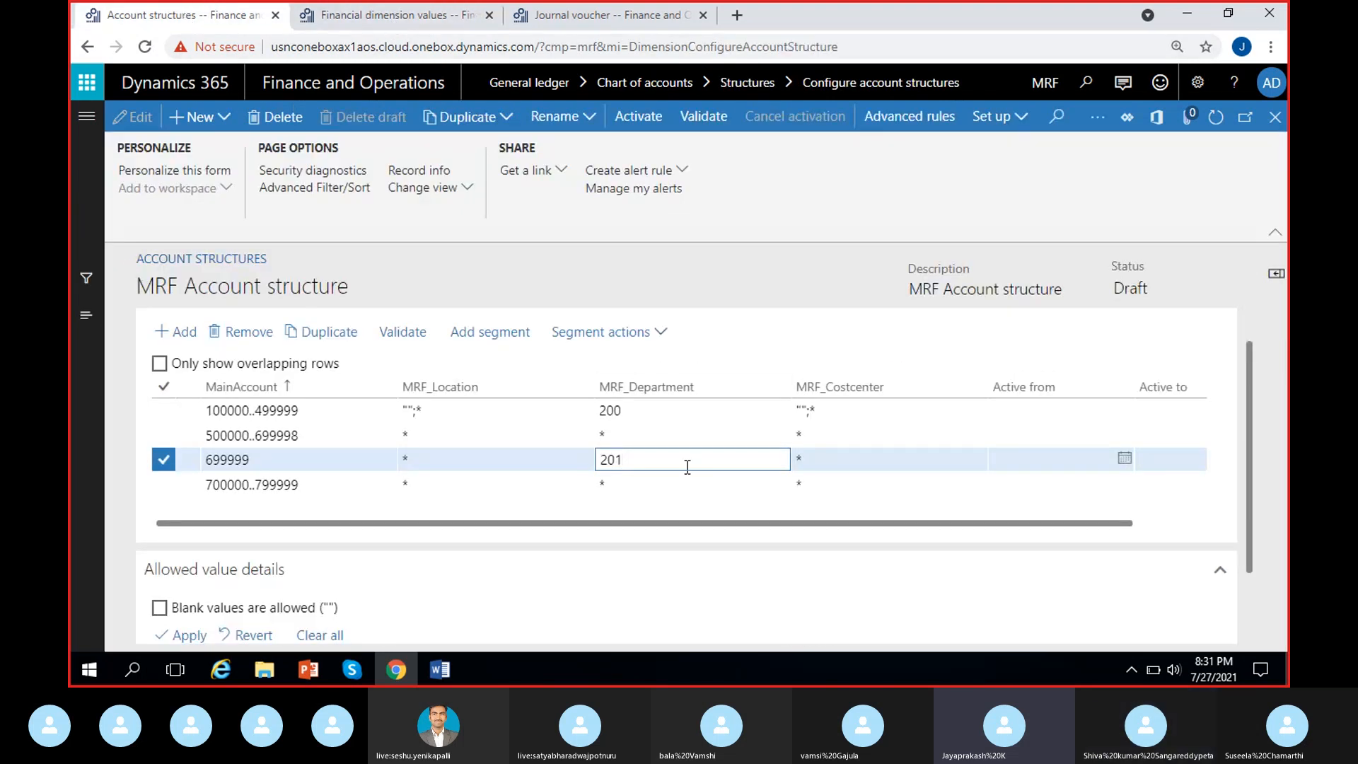
Compare the MainAccount and MRF_Department entries of the 500000..699998, 699999 and 700000..799999 rows
click(307, 465)
click(649, 465)
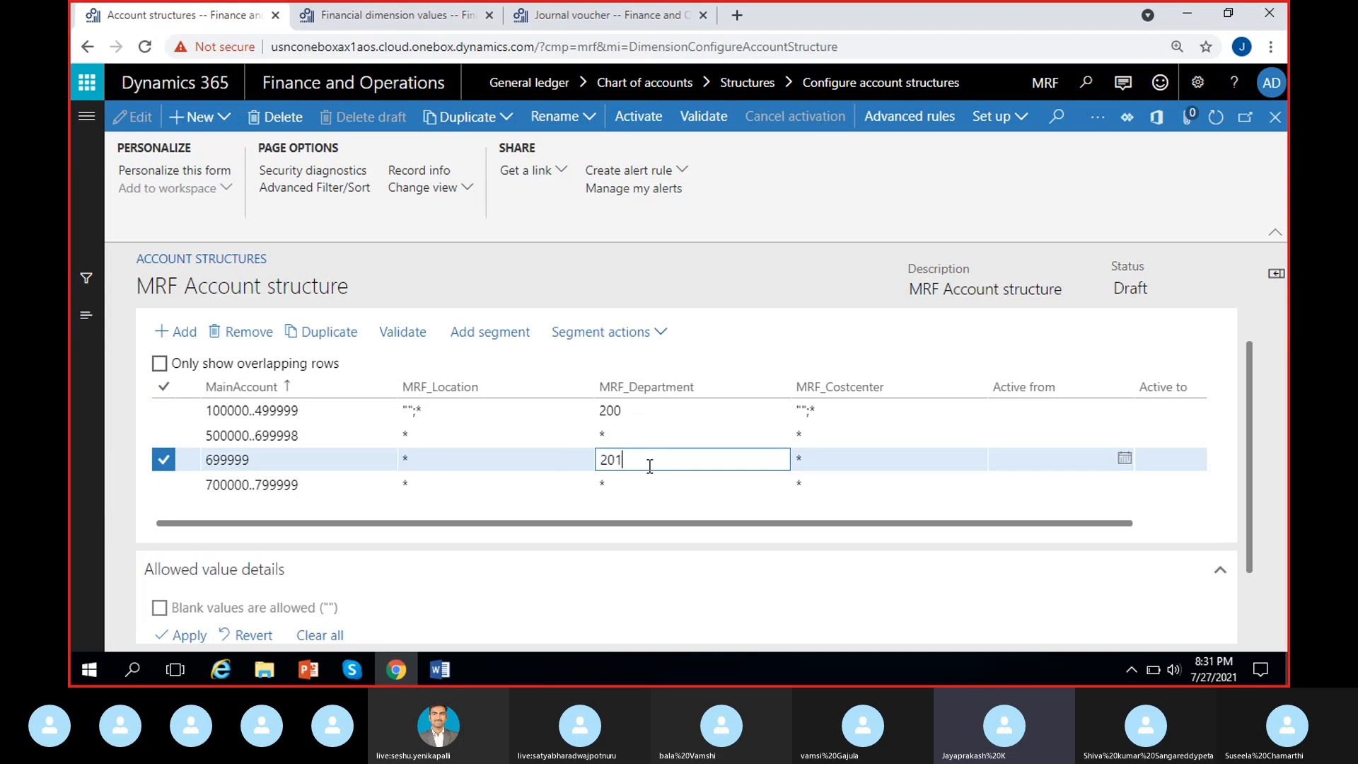
click(648, 508)
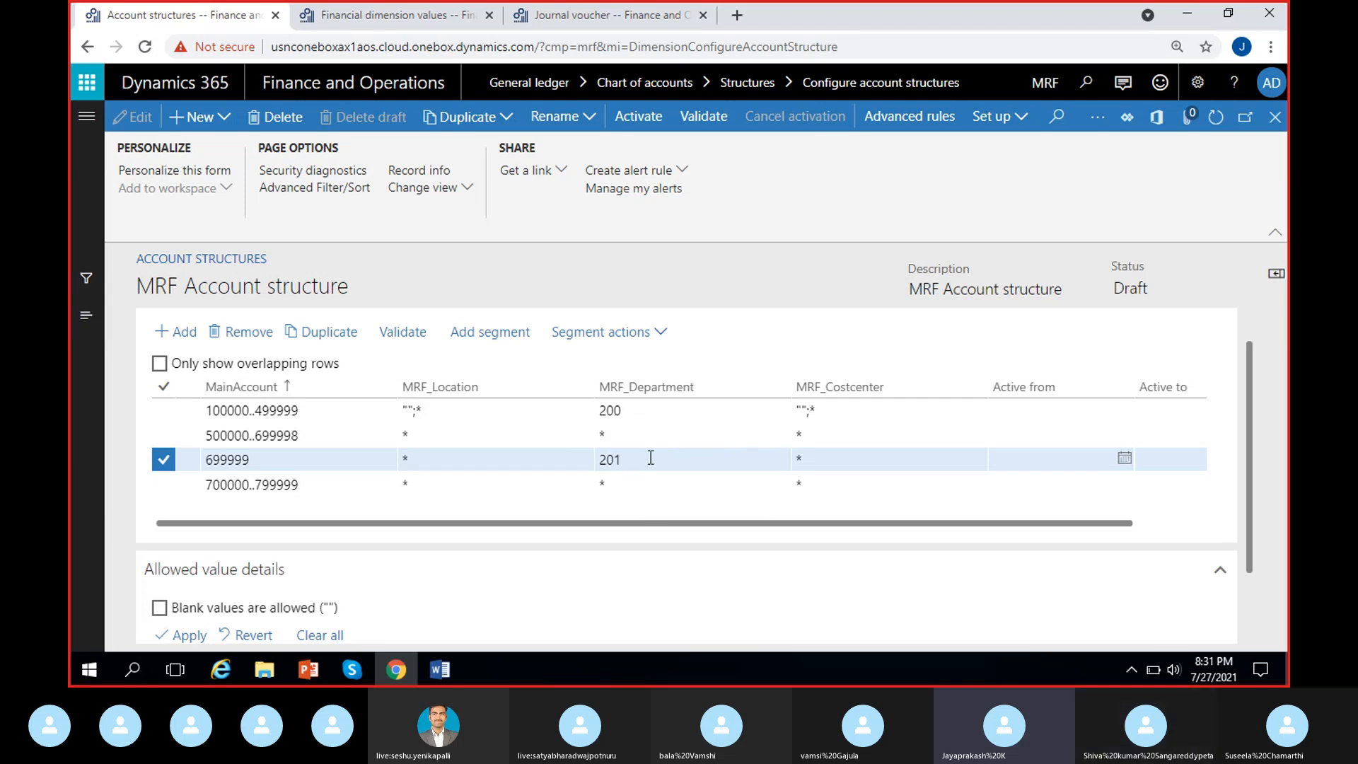
click(705, 458)
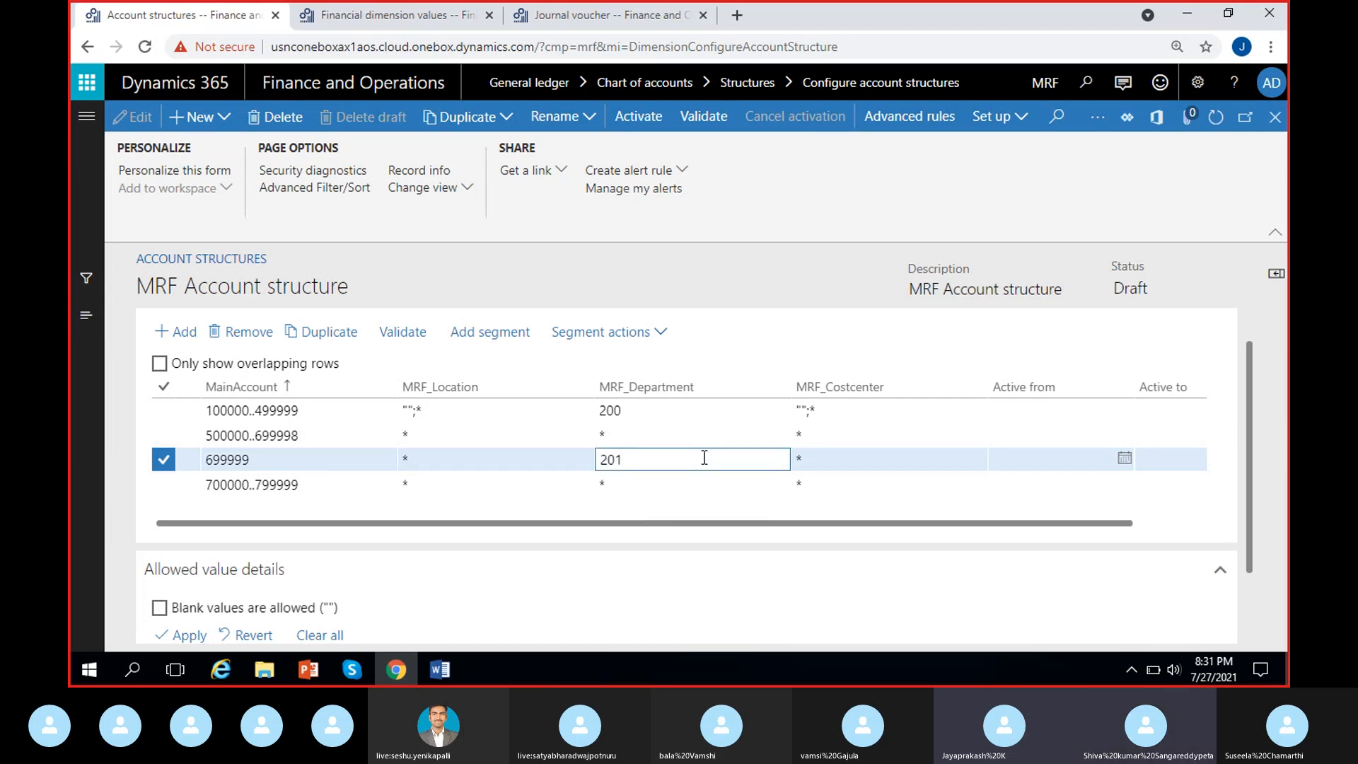
click(322, 511)
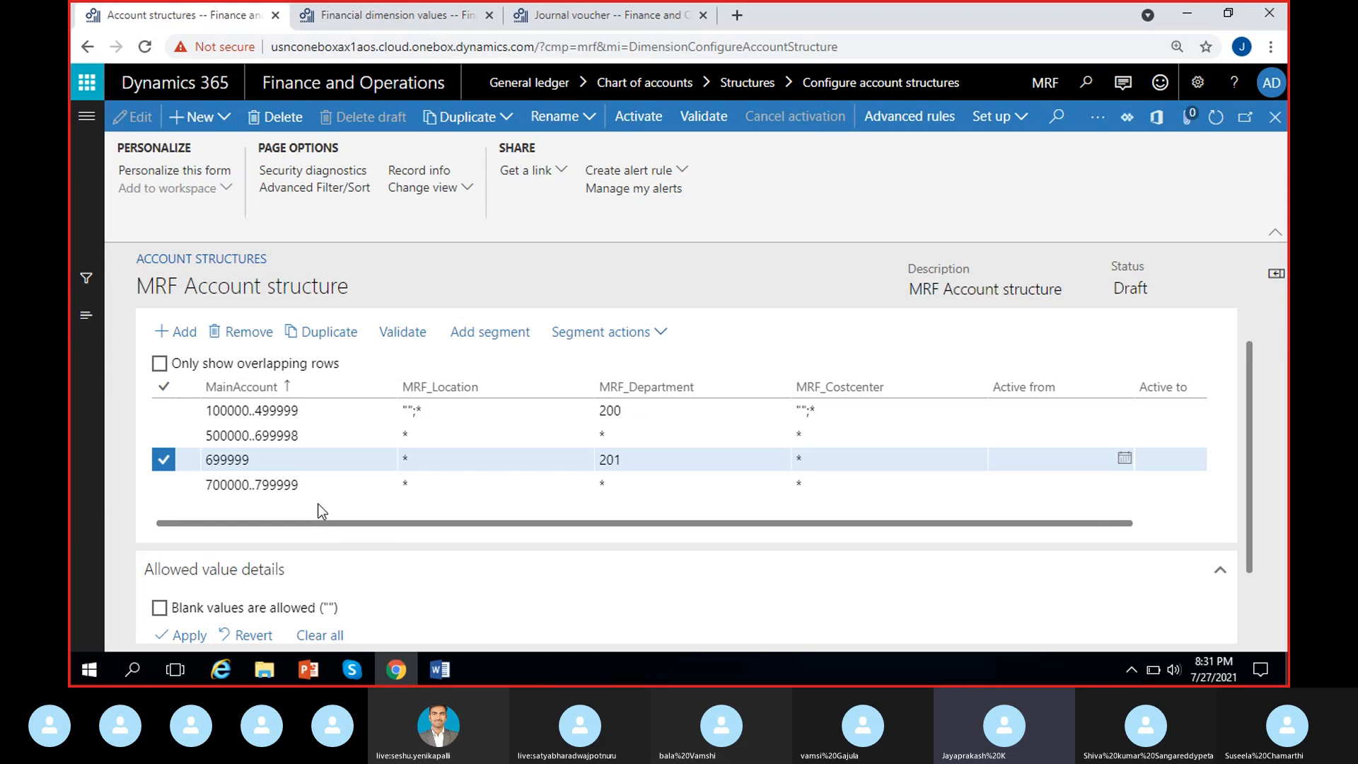
click(209, 435)
drag(210, 434, 315, 435)
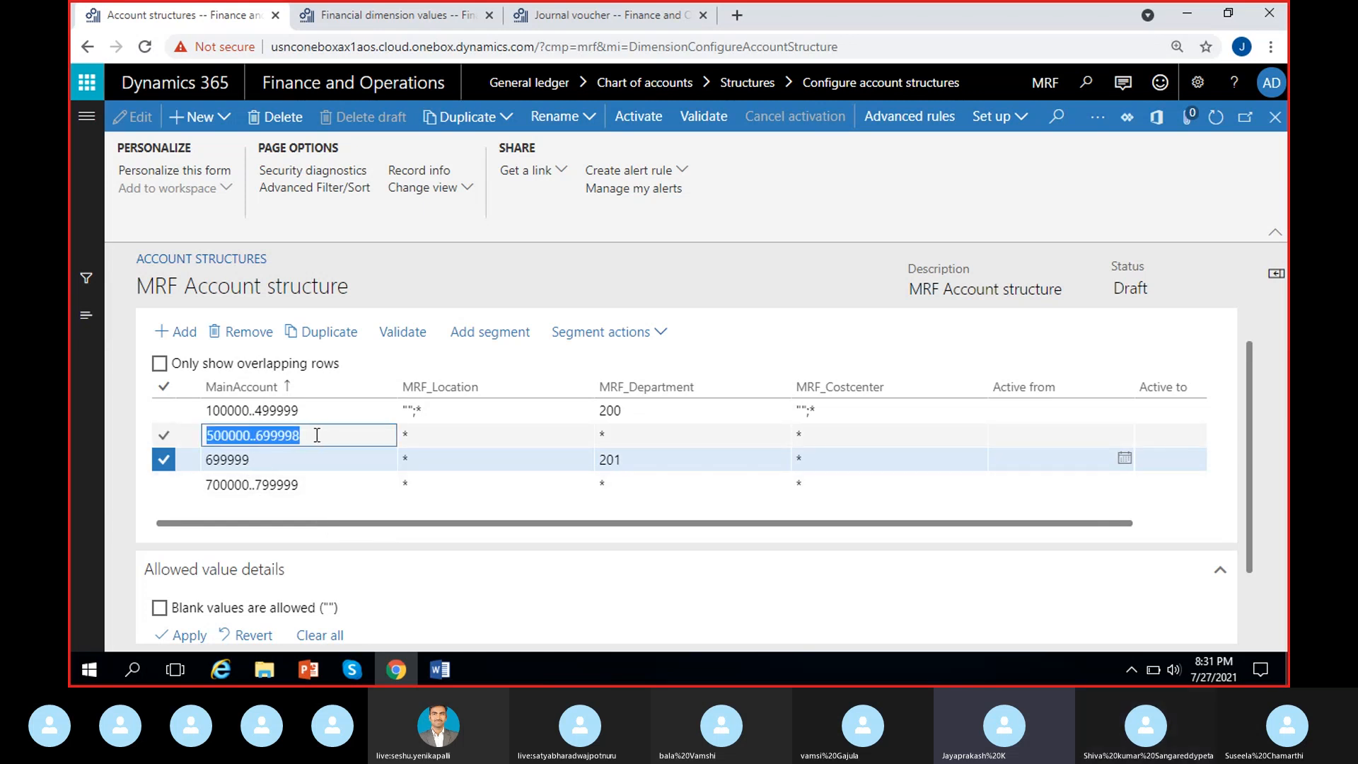
click(632, 433)
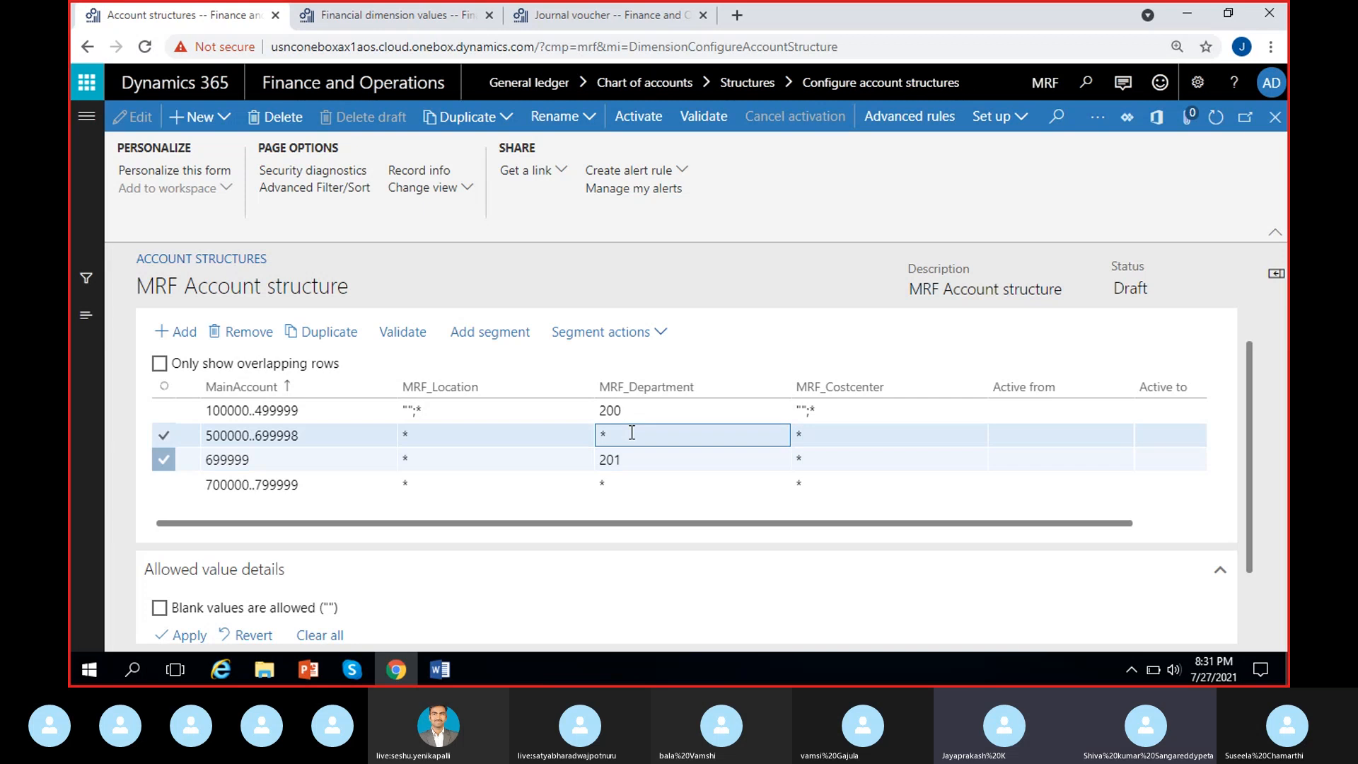
click(277, 462)
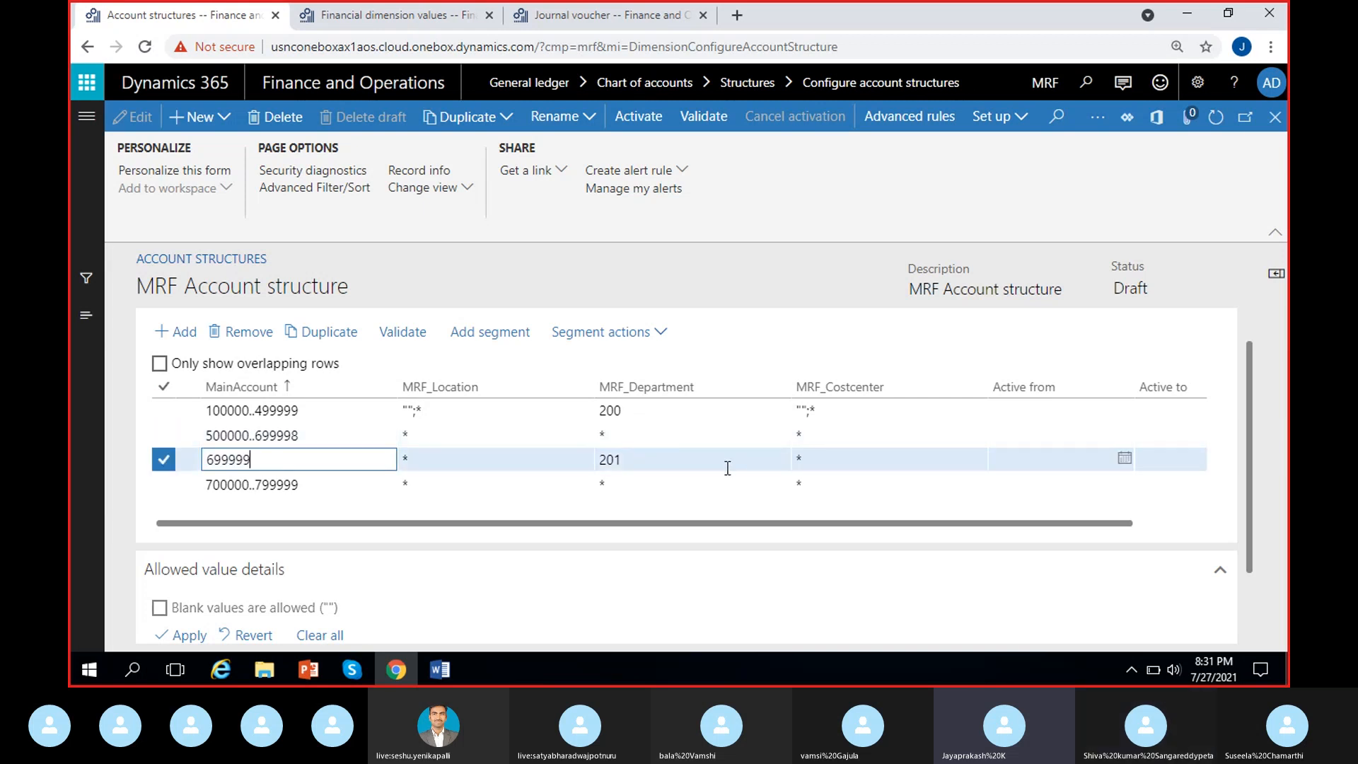
key(Down)
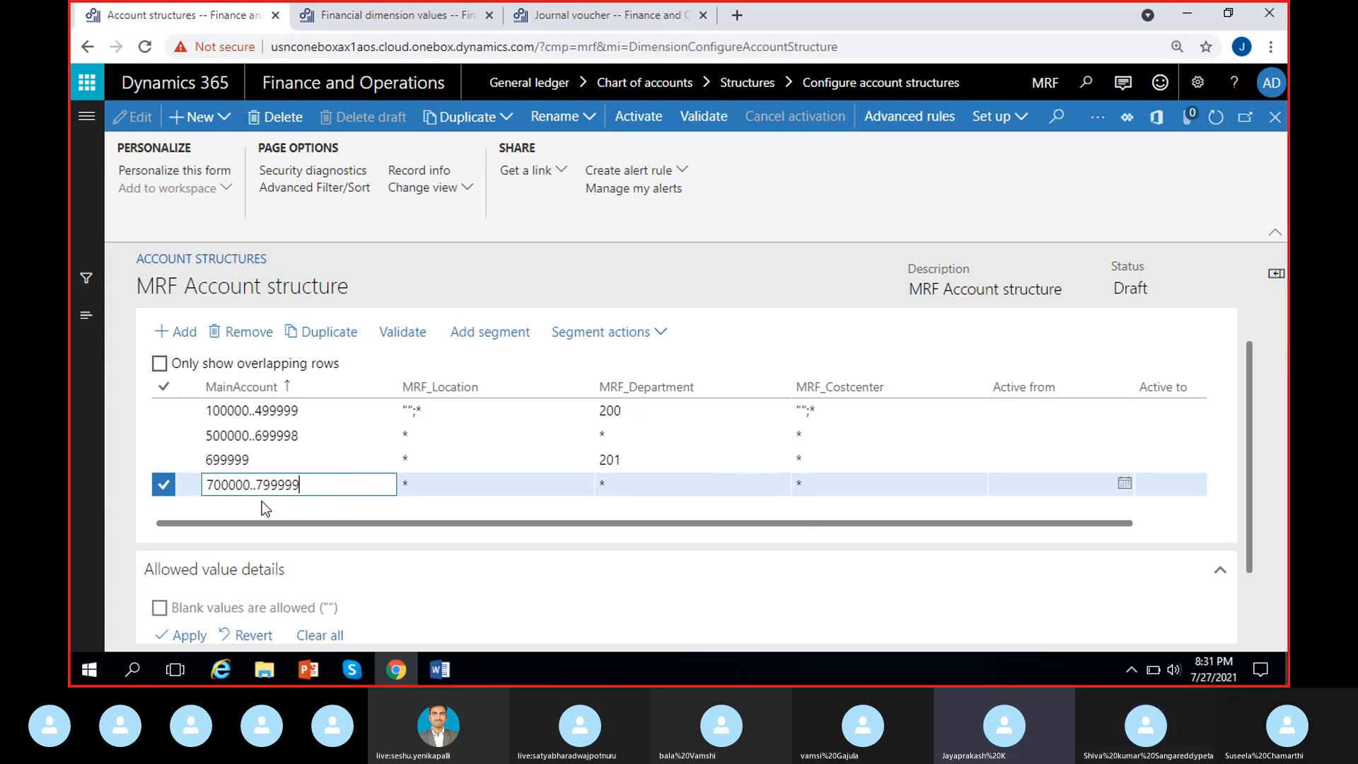
click(568, 474)
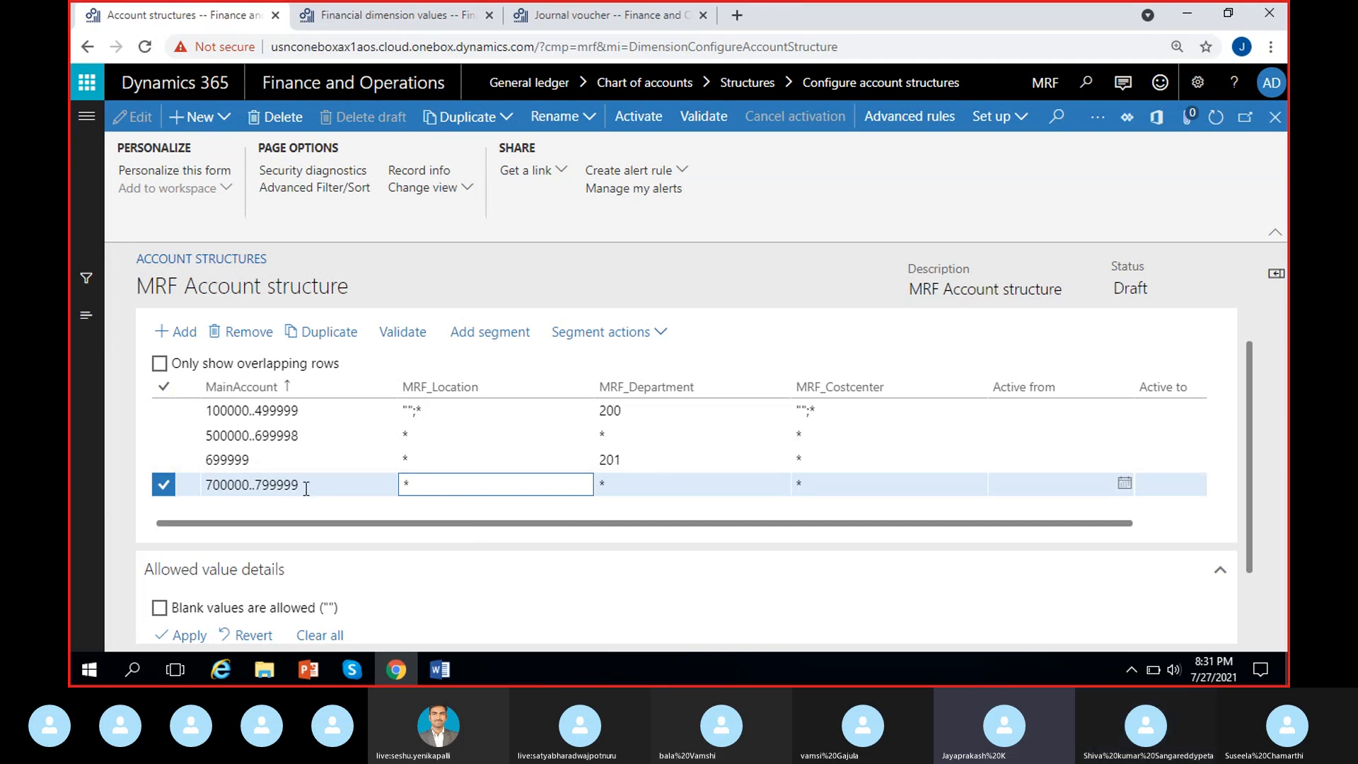
click(265, 460)
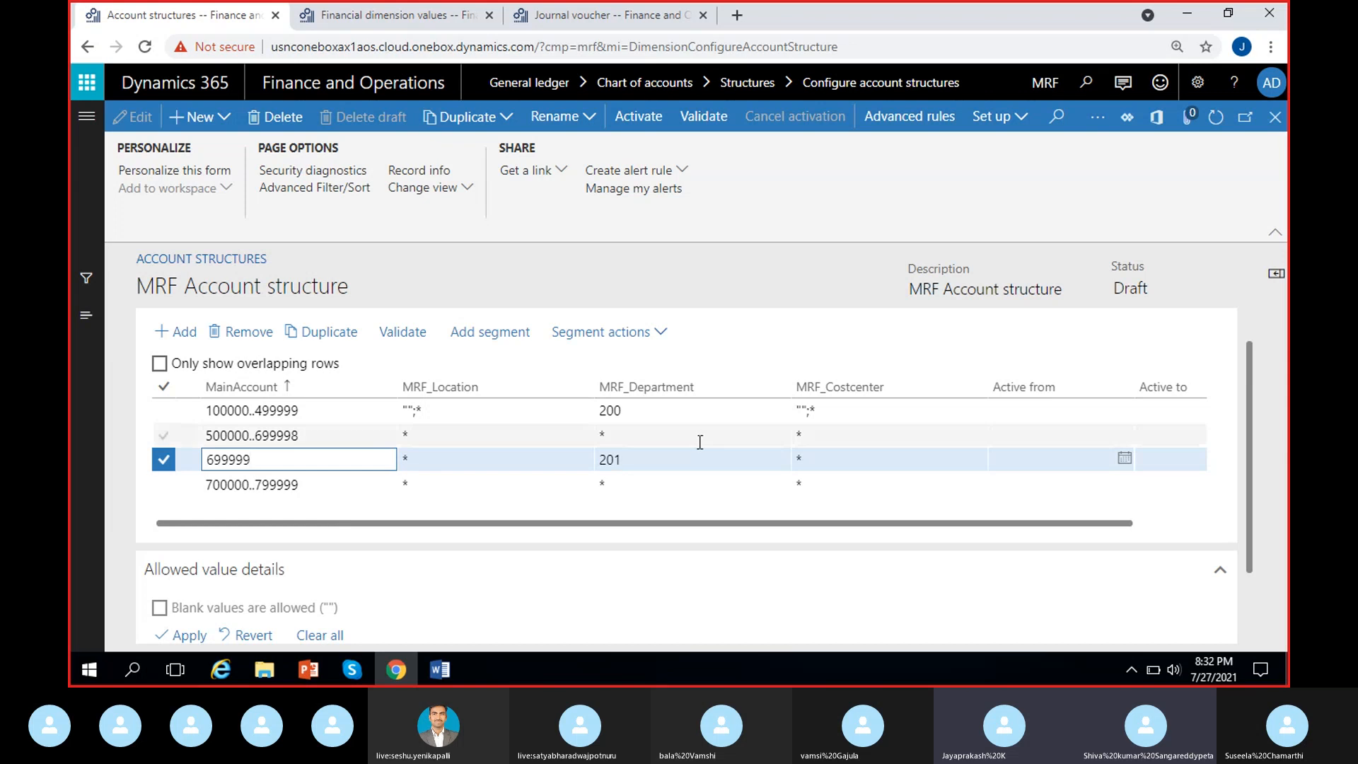
Restrict the 699999 row to MRF_Location 100 and also allow blank values for that segment
click(685, 467)
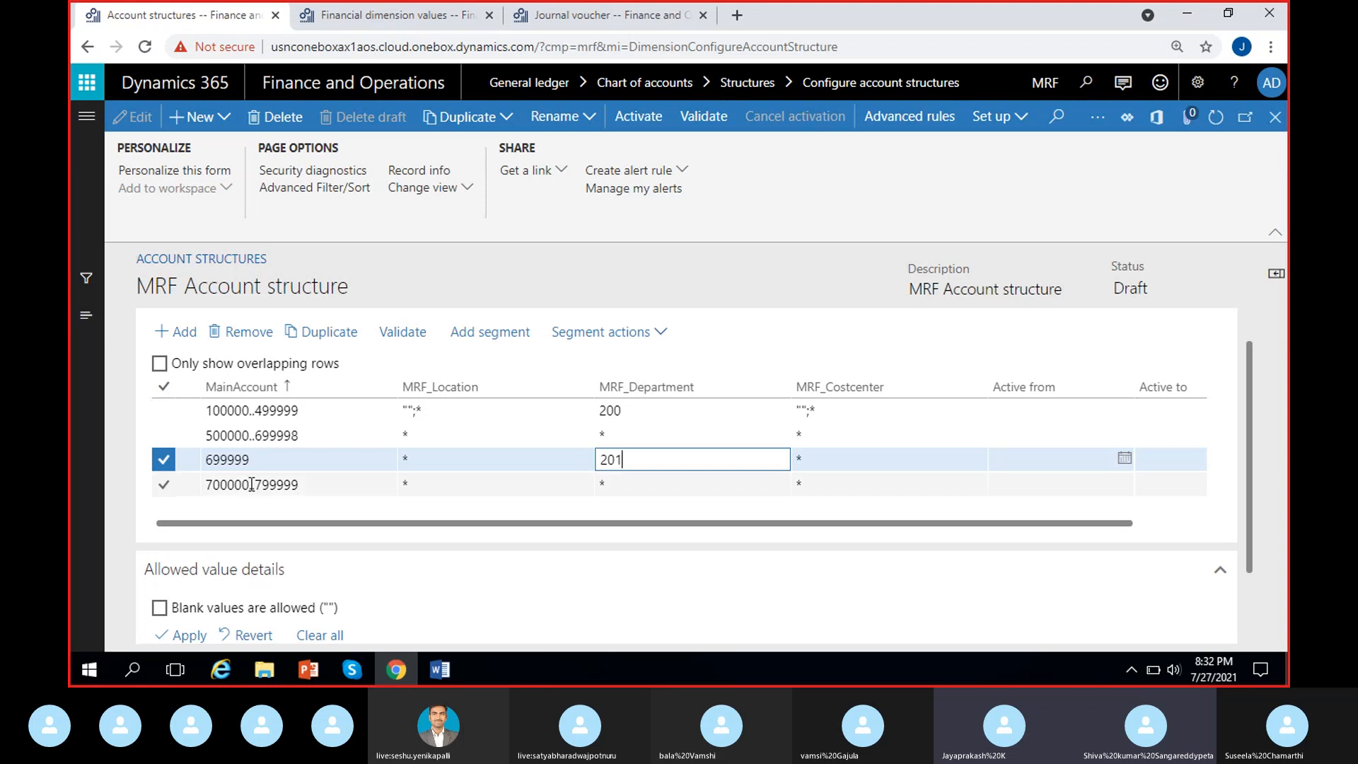
scroll(325, 457, right, 2)
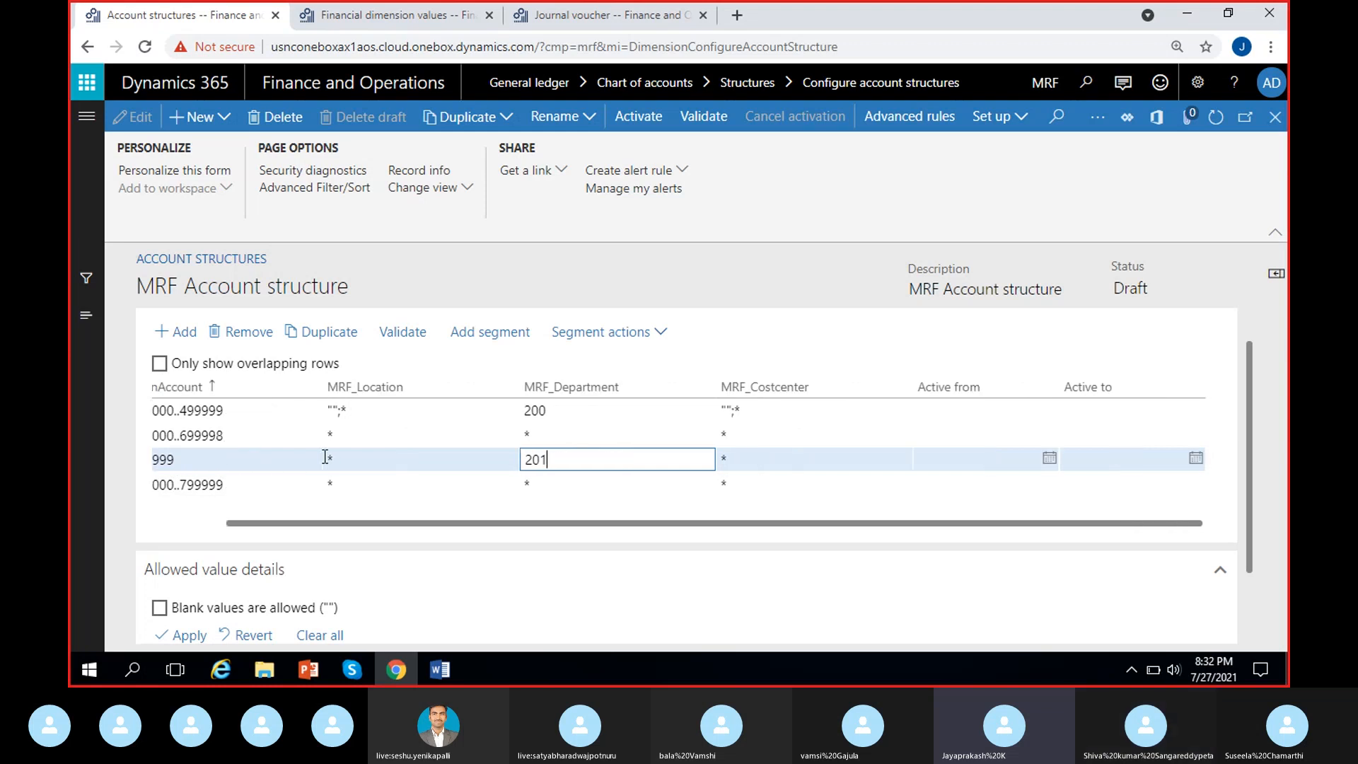
scroll(310, 466, left, 2)
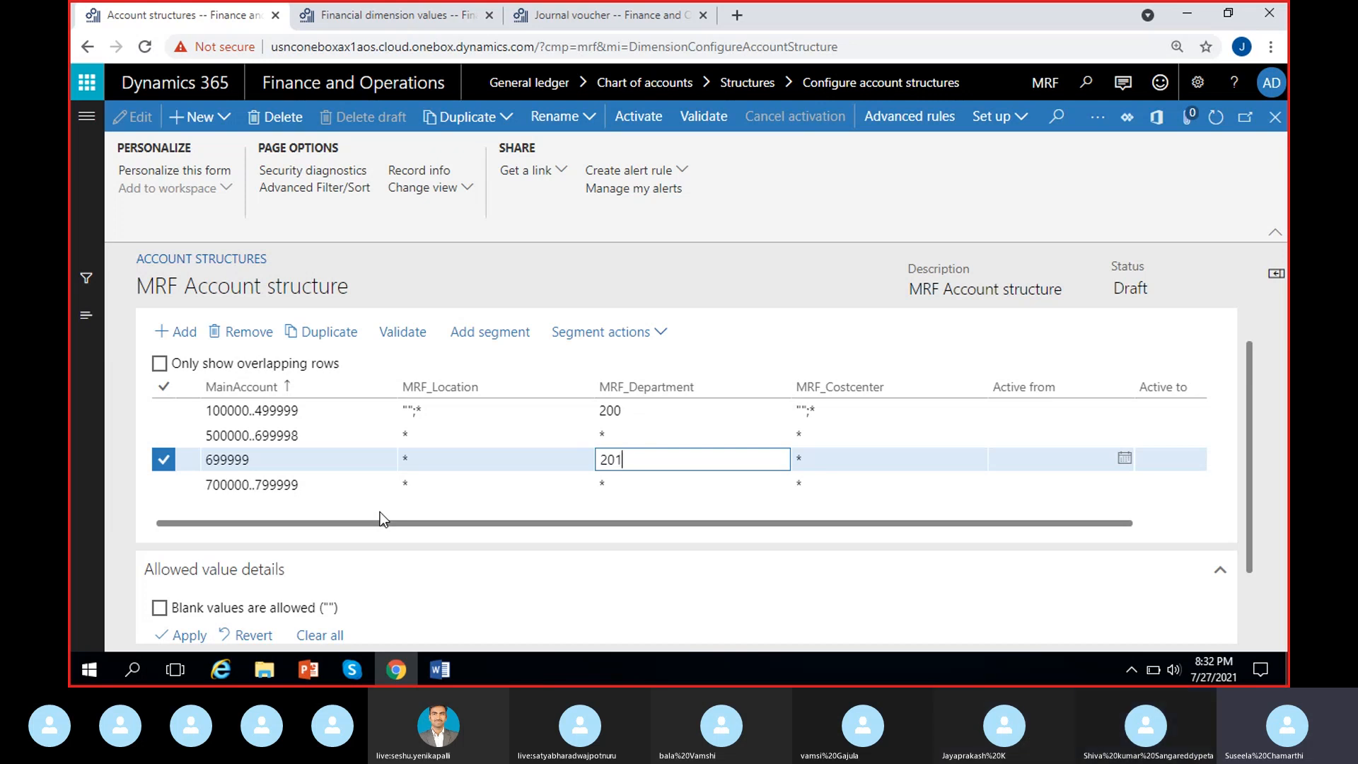
click(446, 464)
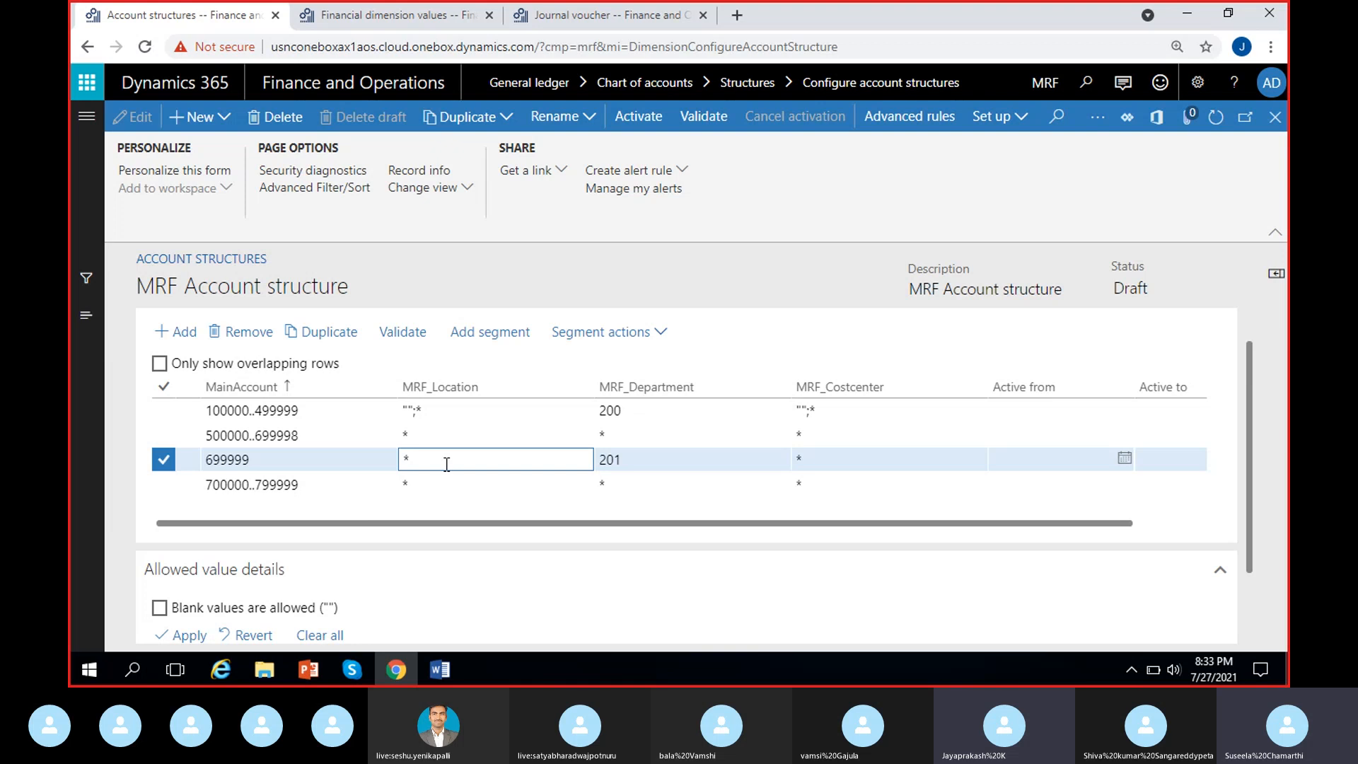
text(100)
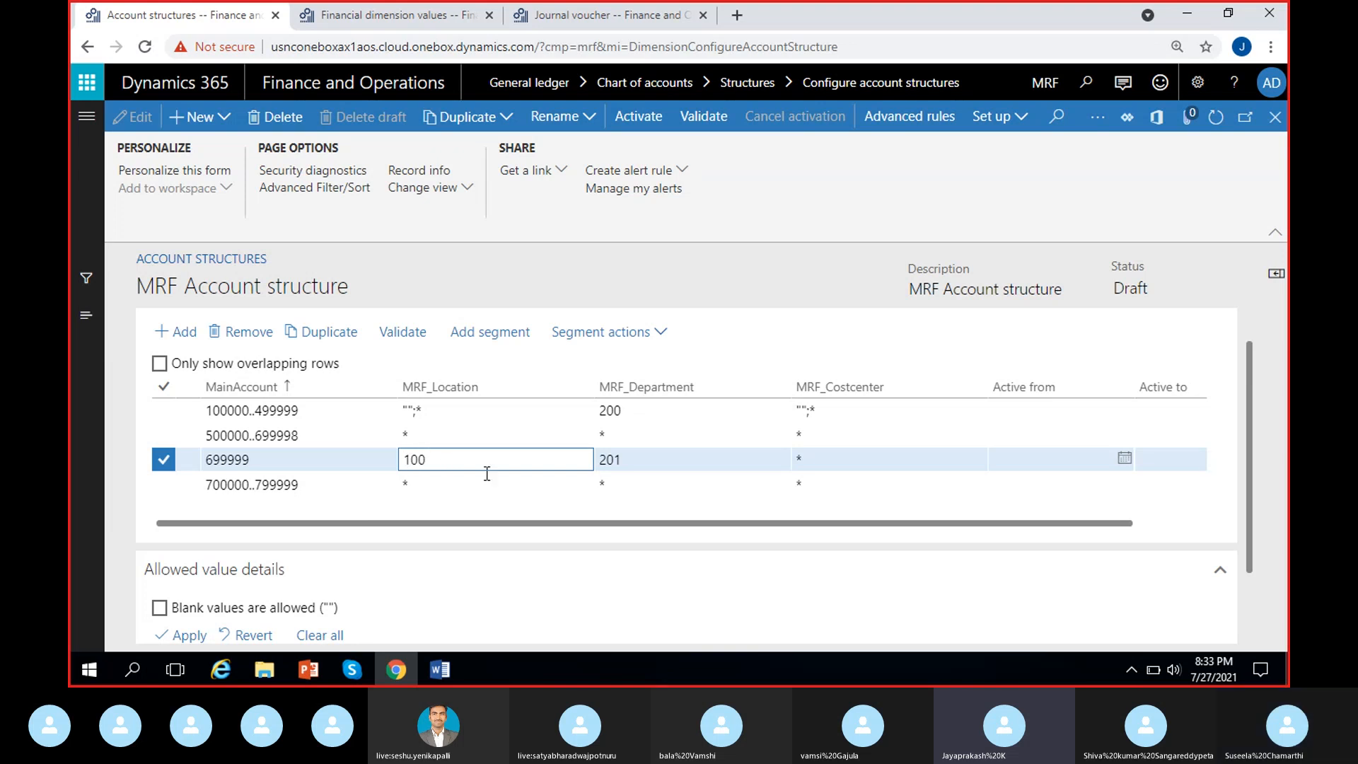
click(669, 513)
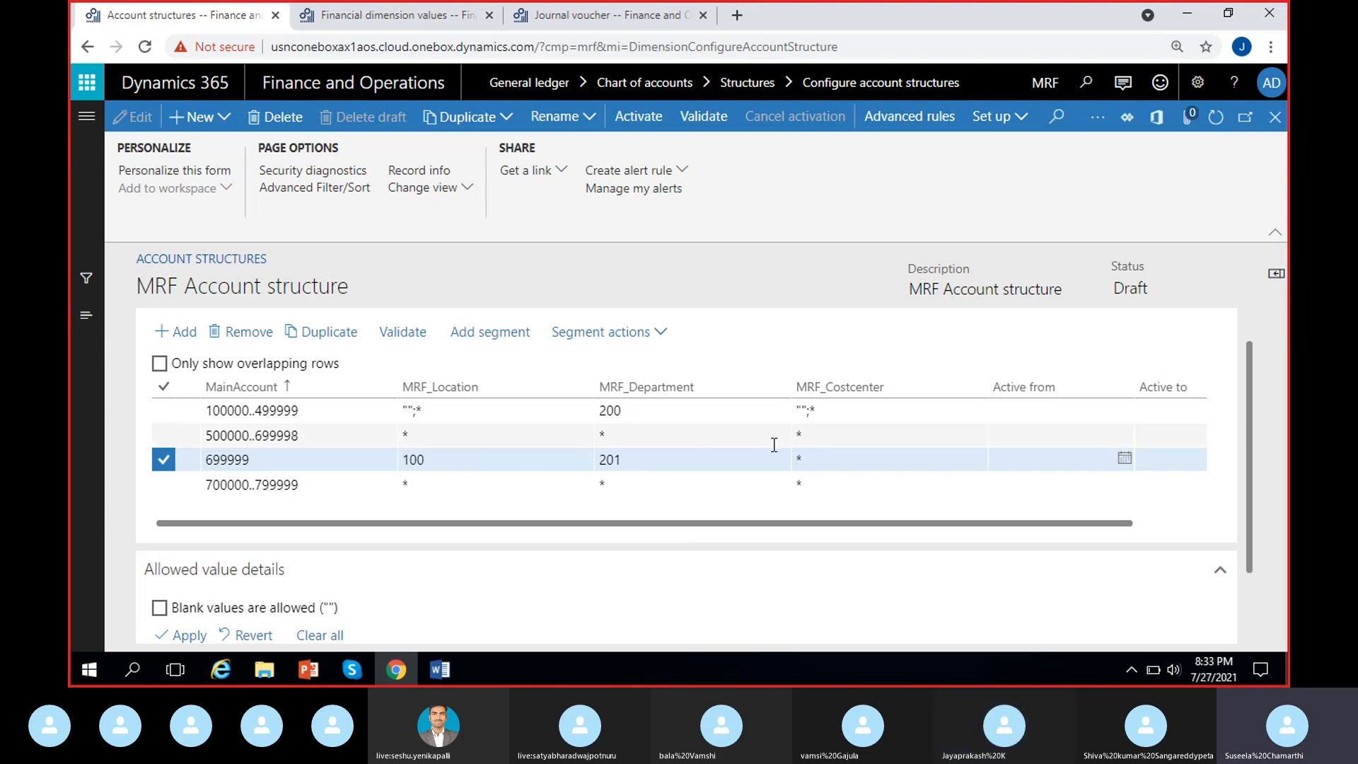
click(164, 610)
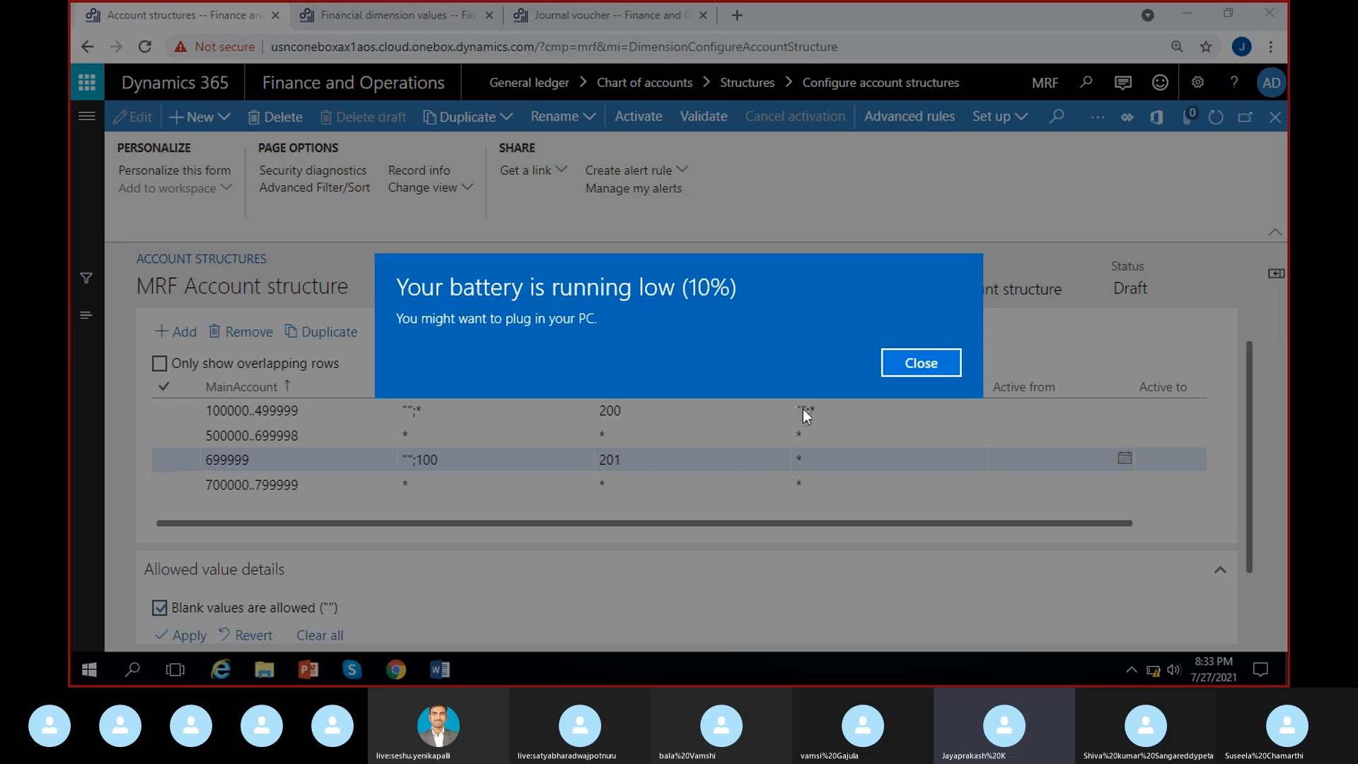
click(926, 370)
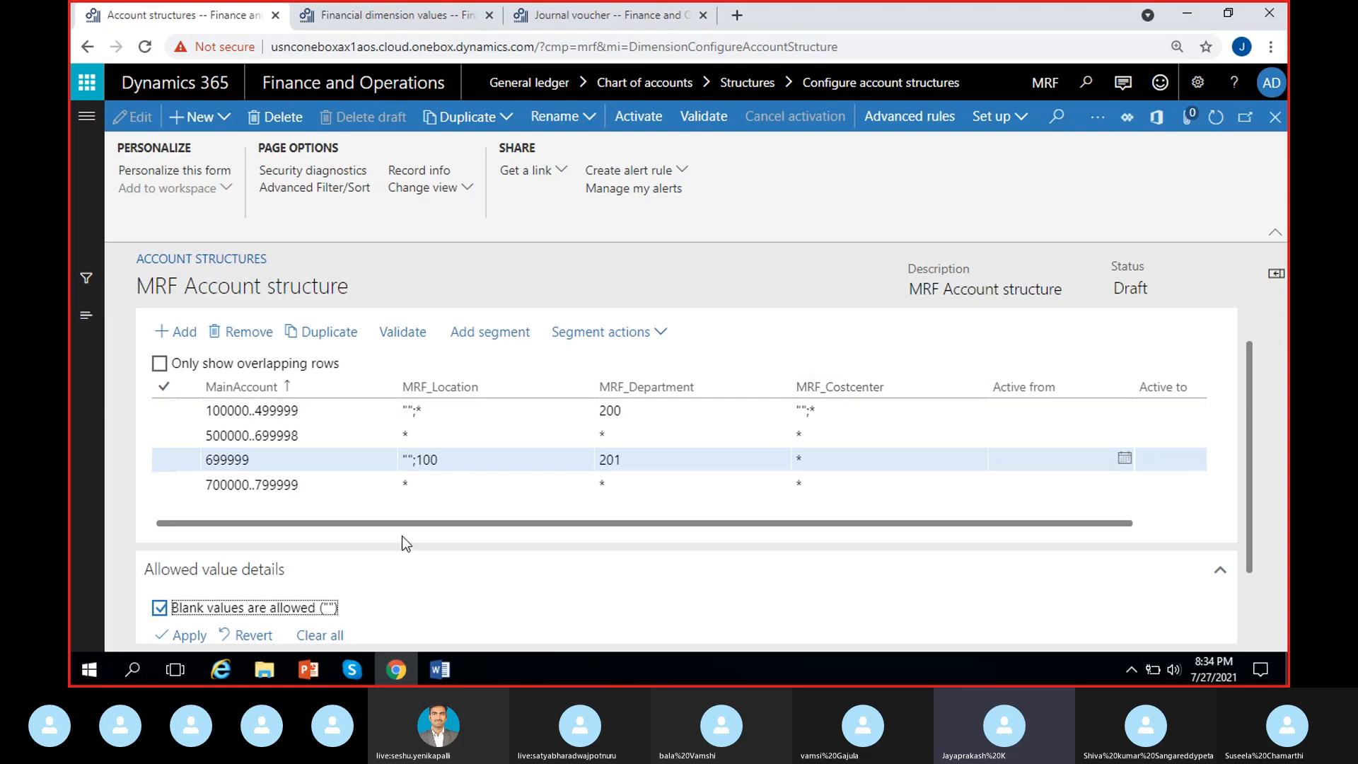
Set MRF_Costcenter in the 100000..499999 row to * only, removing the allowance for blank values
click(265, 410)
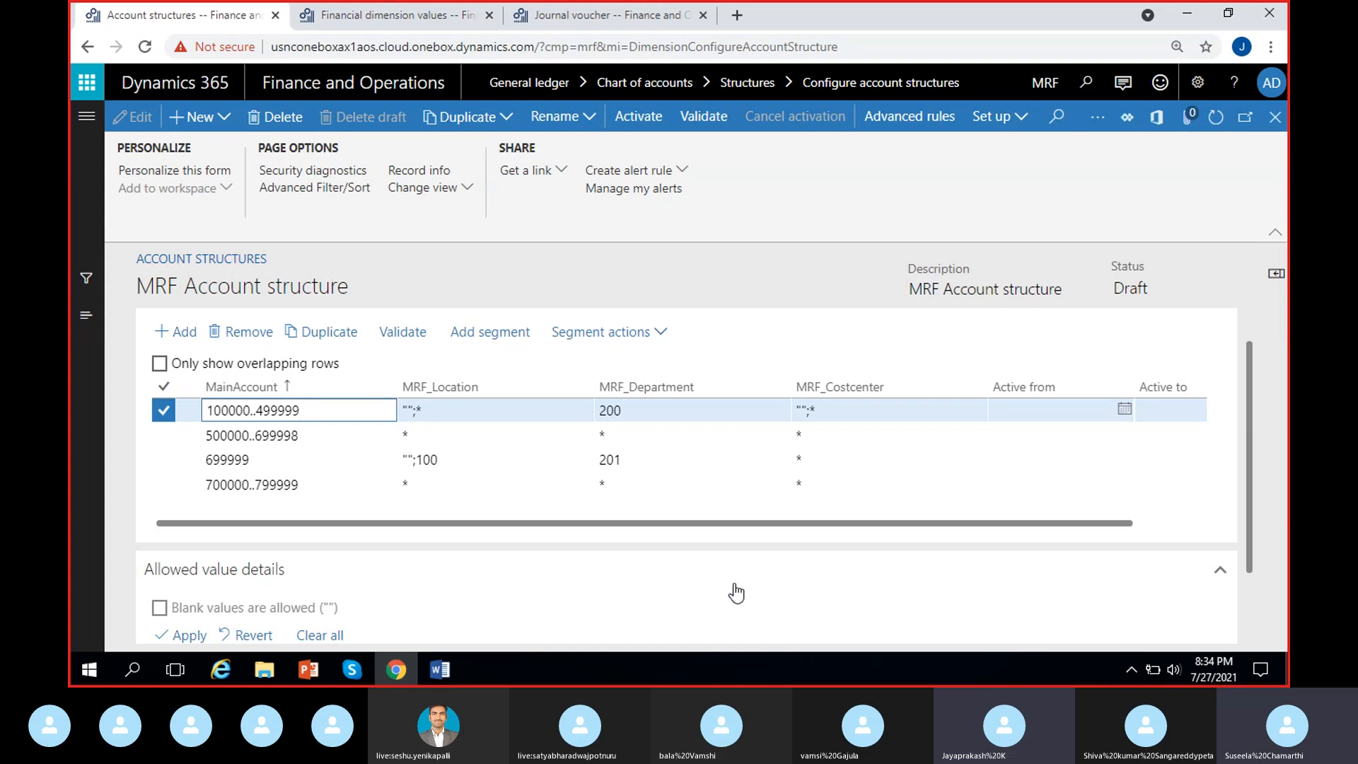
click(855, 407)
key(BackSpace)
key(BackSpace)
key(BackSpace)
key(BackSpace)
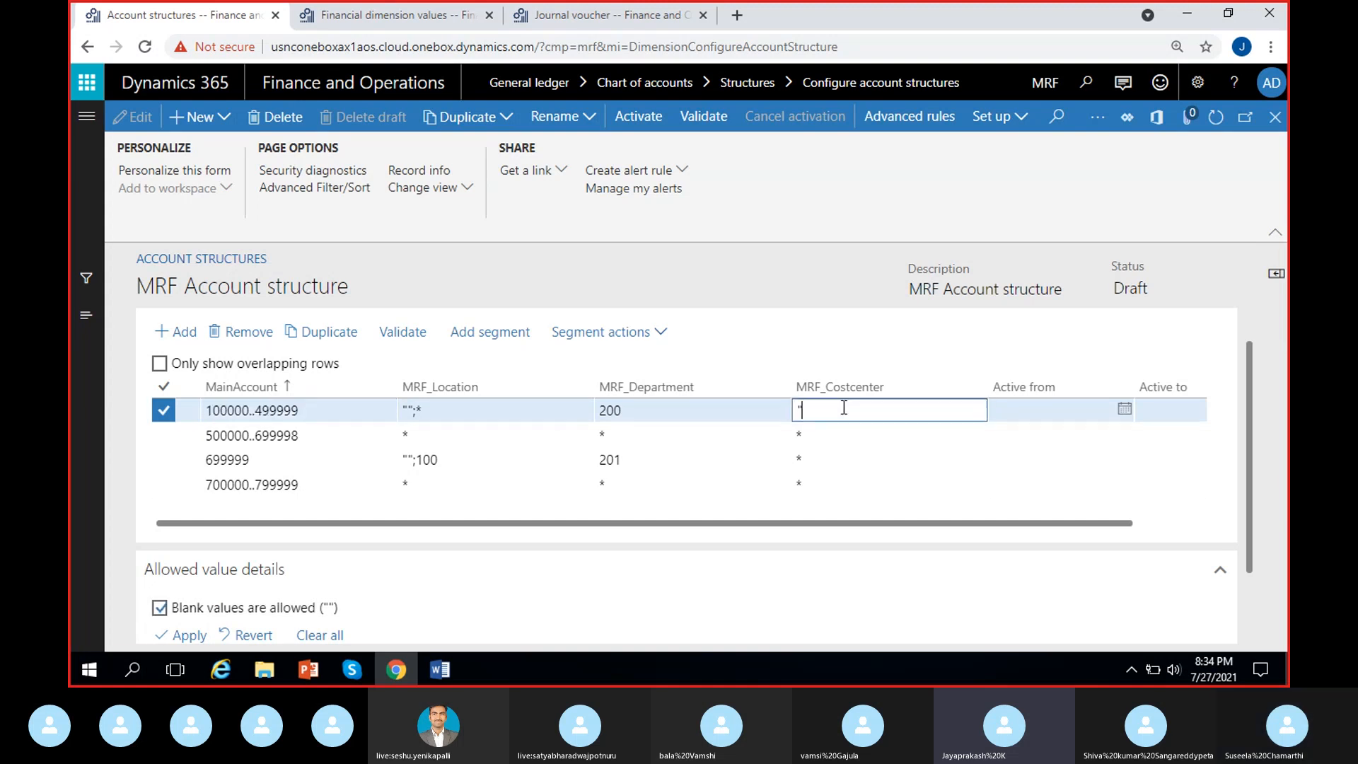
text(*)
click(883, 576)
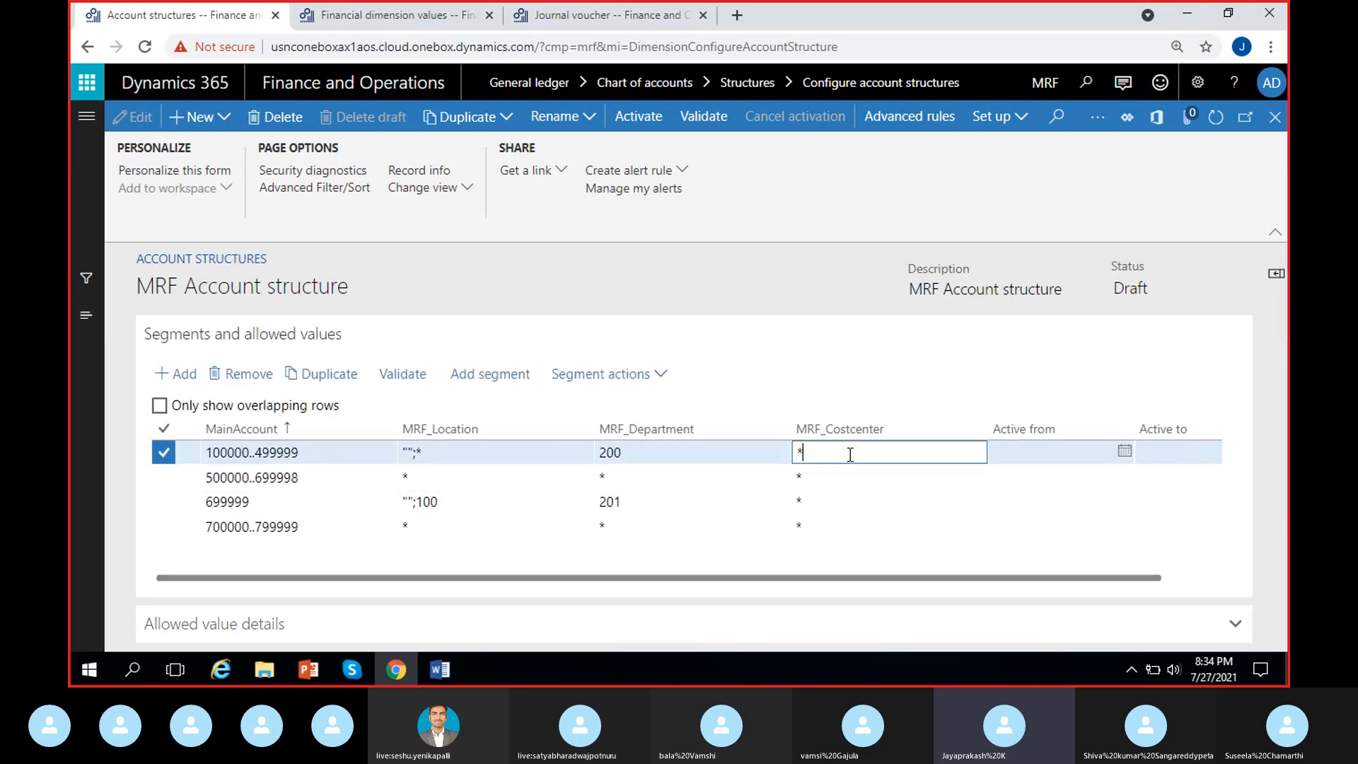
key(BackSpace)
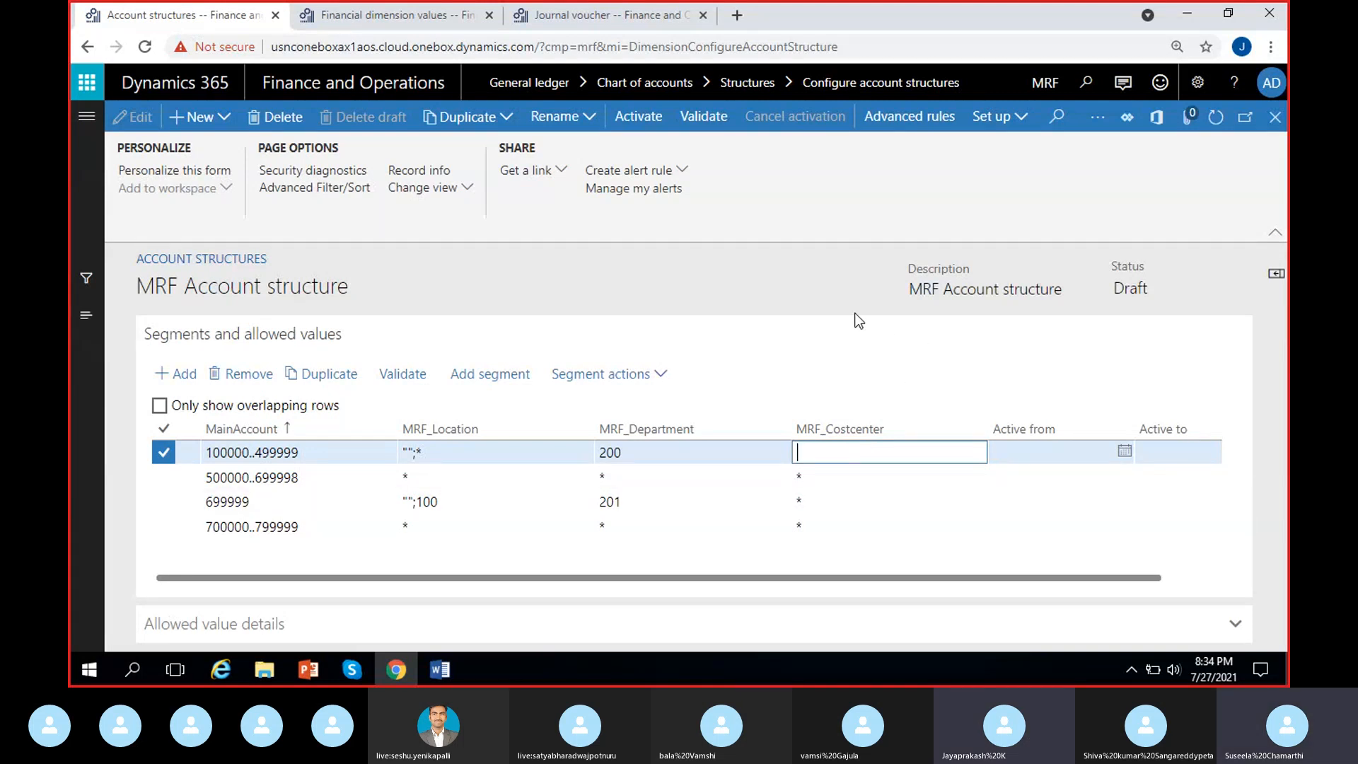
click(840, 285)
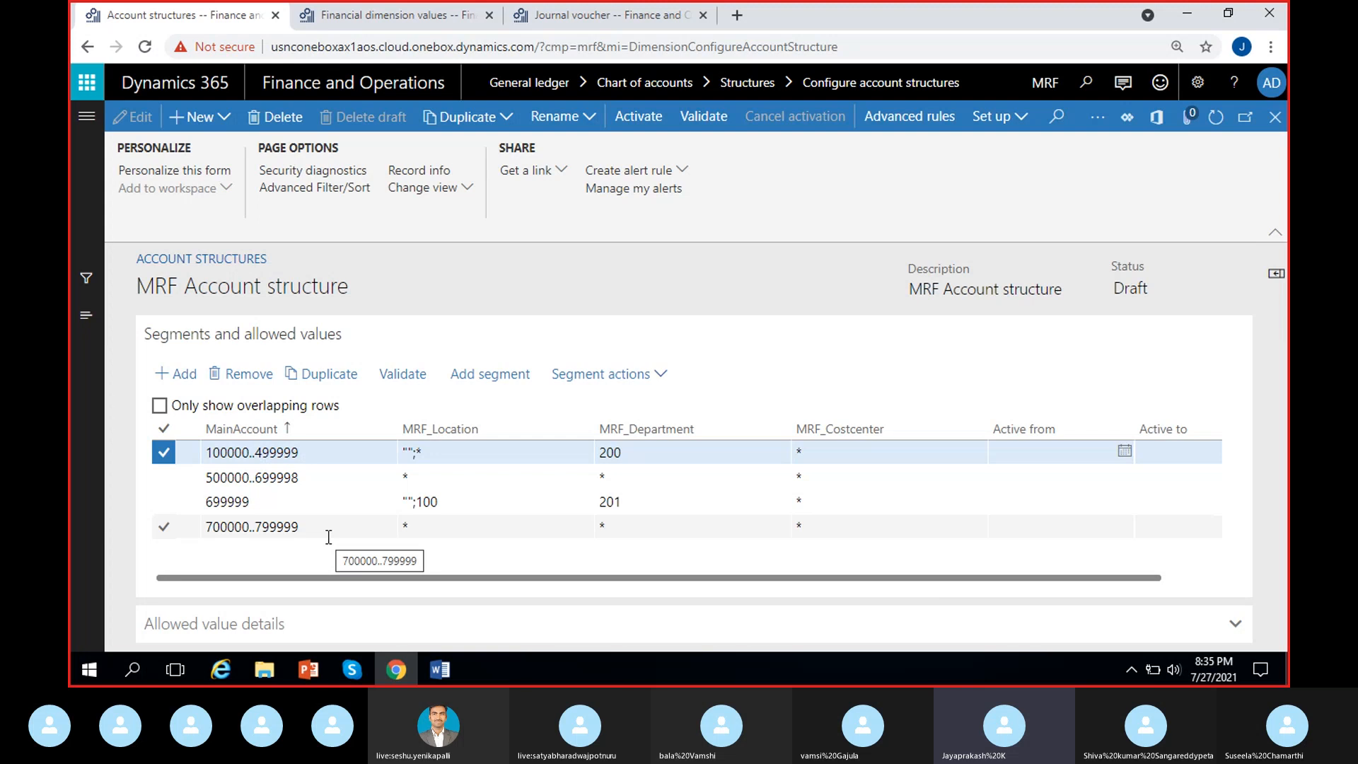
Remove the 700000..799999 row from the account structure and confirm the deletion
click(456, 527)
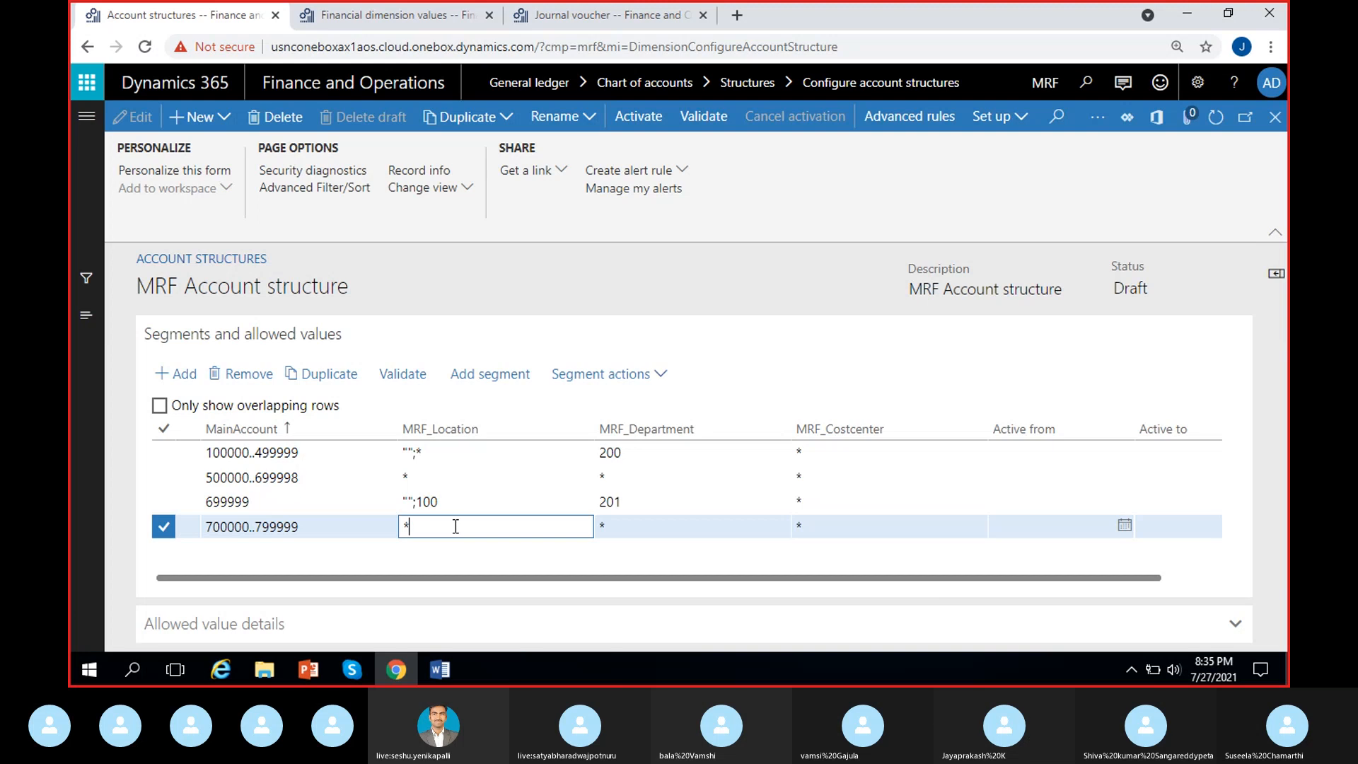
click(253, 451)
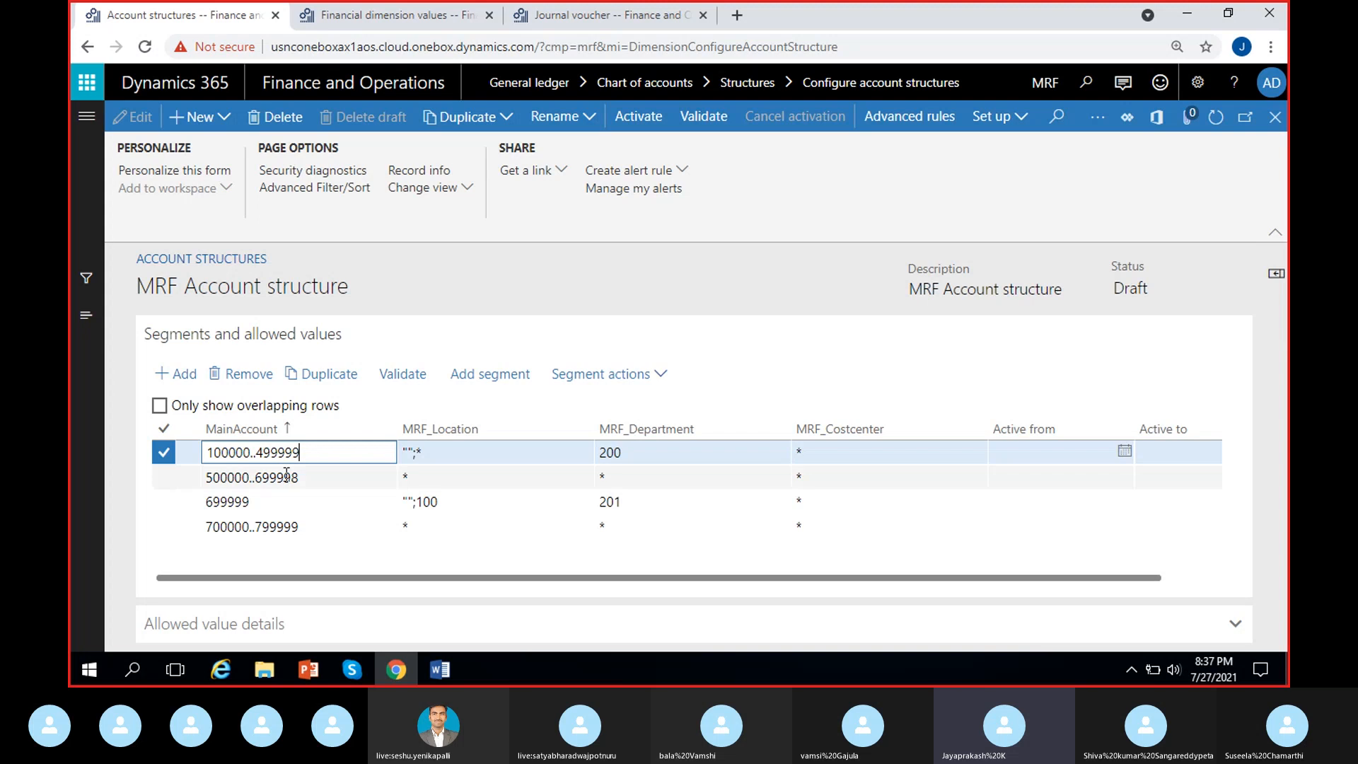
click(263, 526)
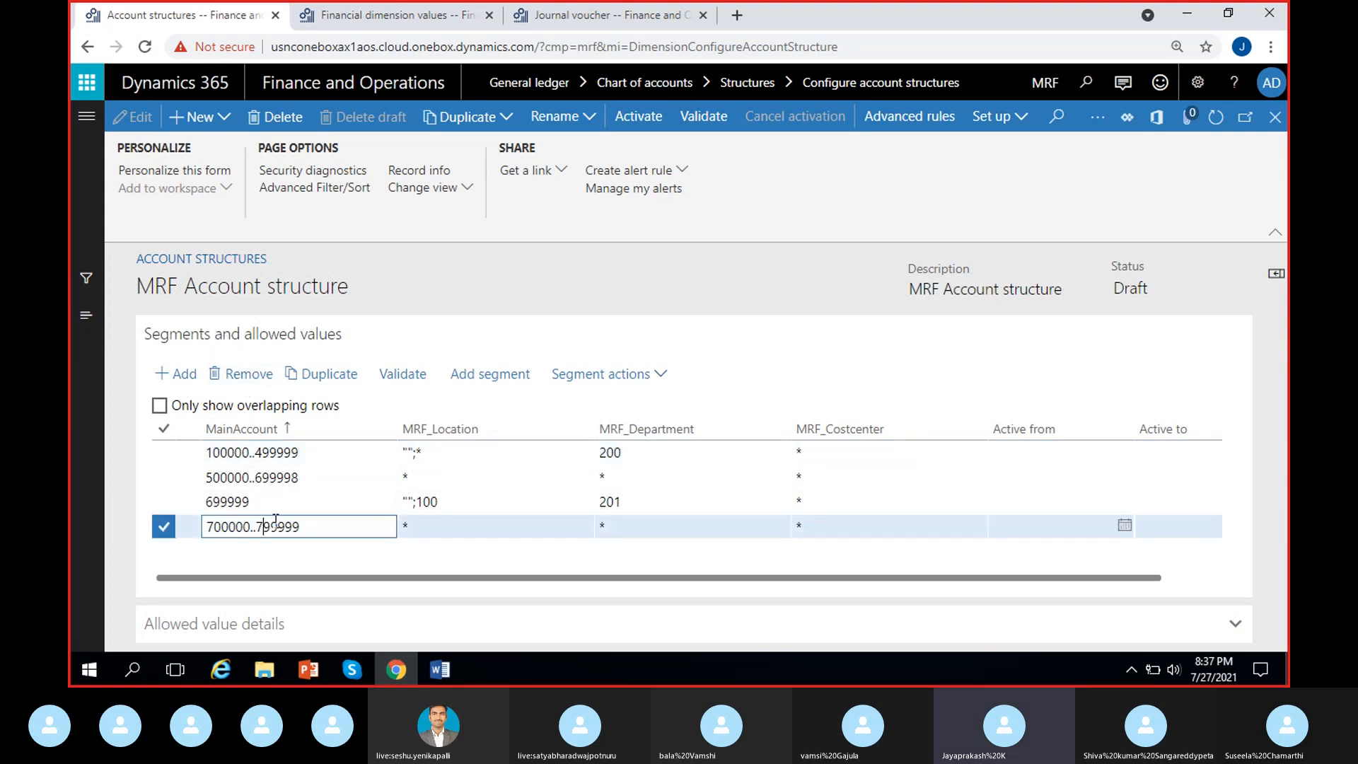
click(237, 386)
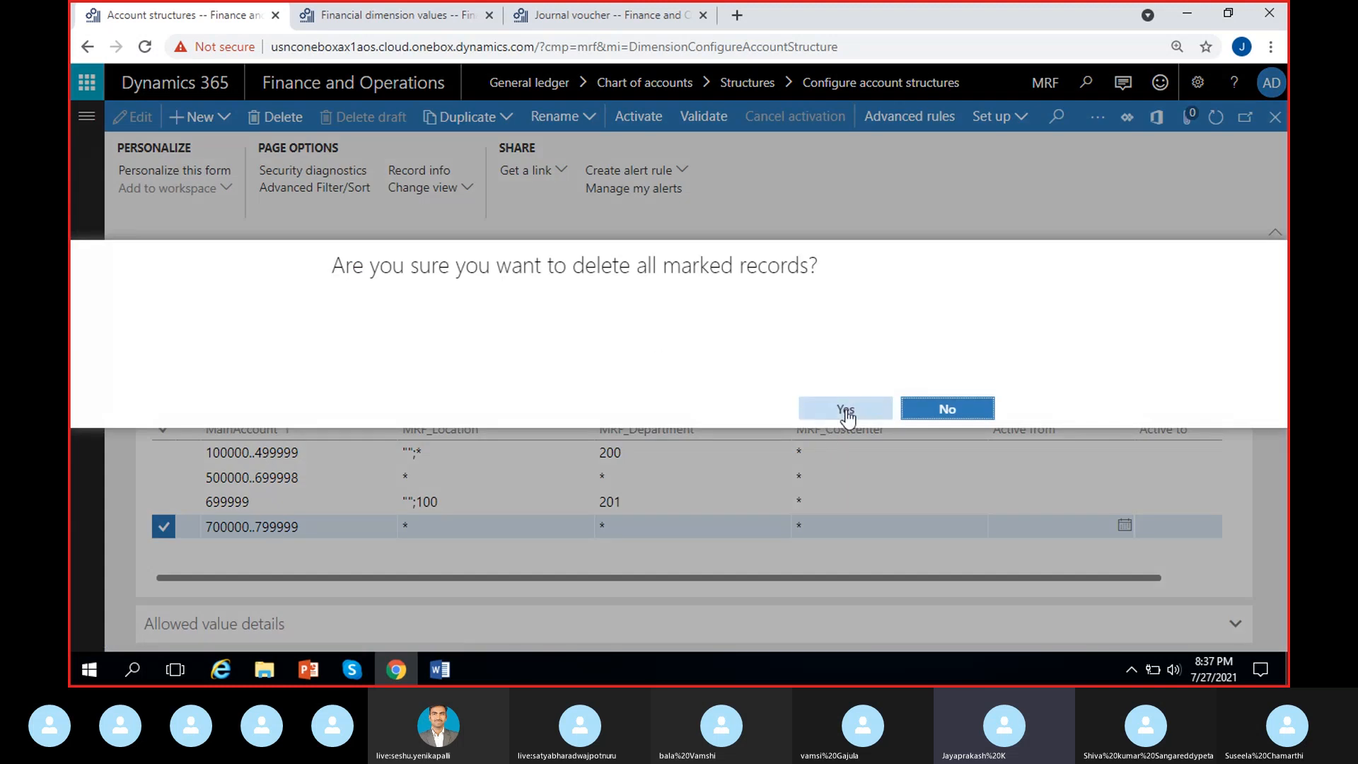
click(847, 417)
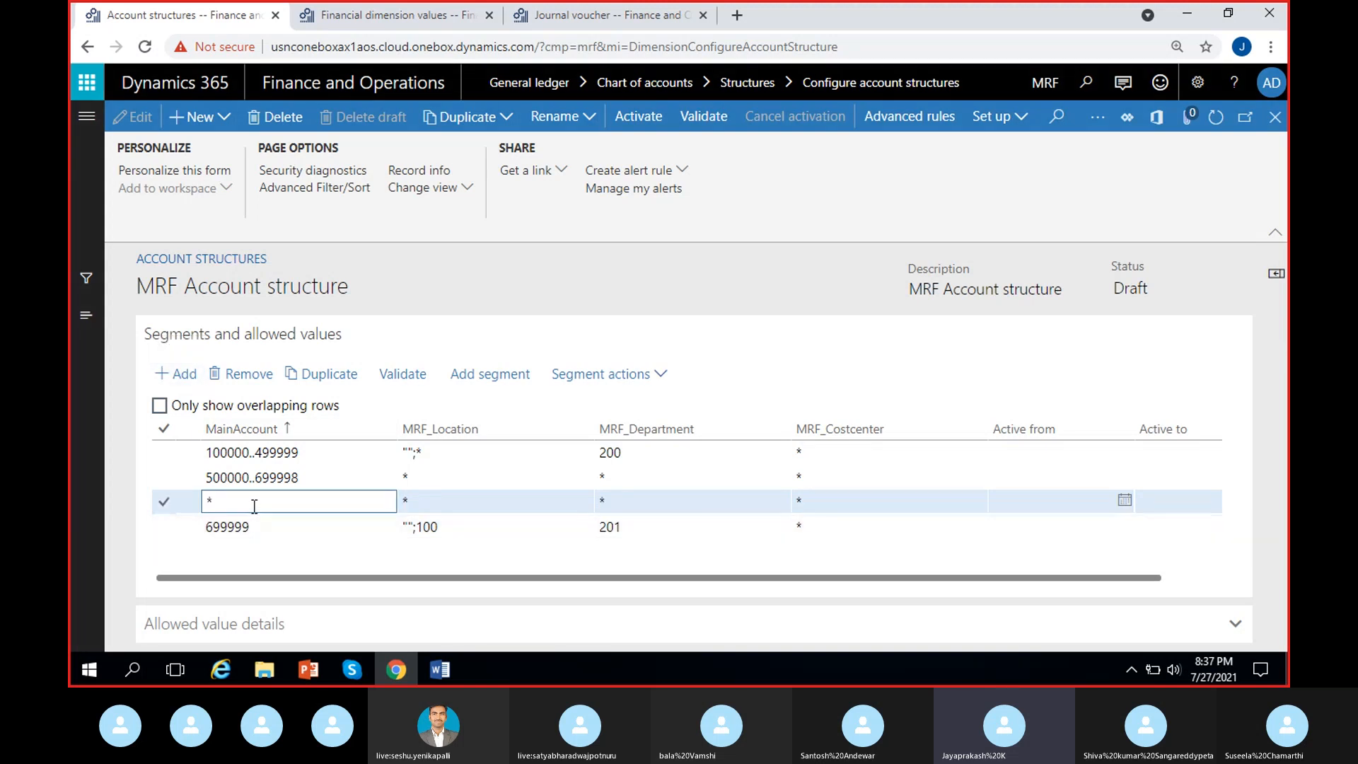
Remove the row whose main account is the * wildcard from the segments and allowed values
click(260, 507)
key(BackSpace)
click(244, 373)
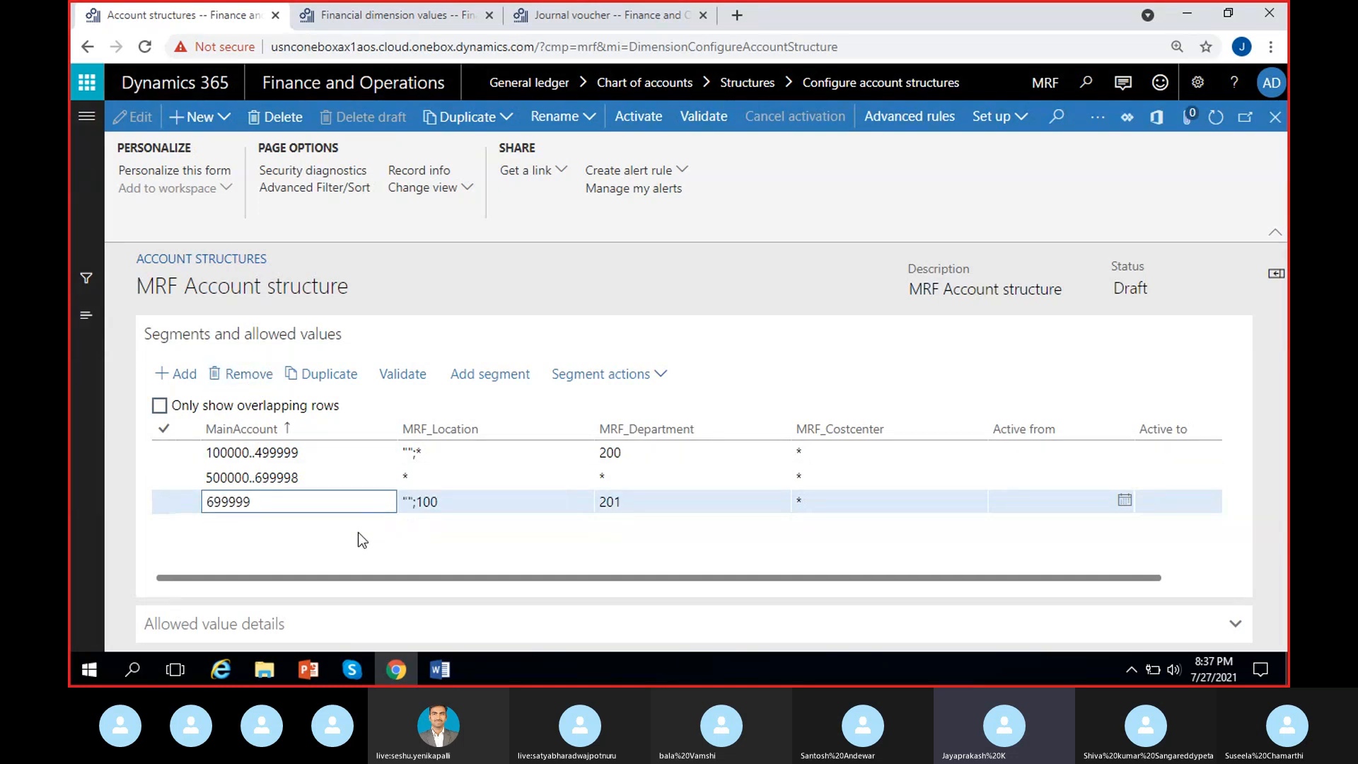
click(296, 550)
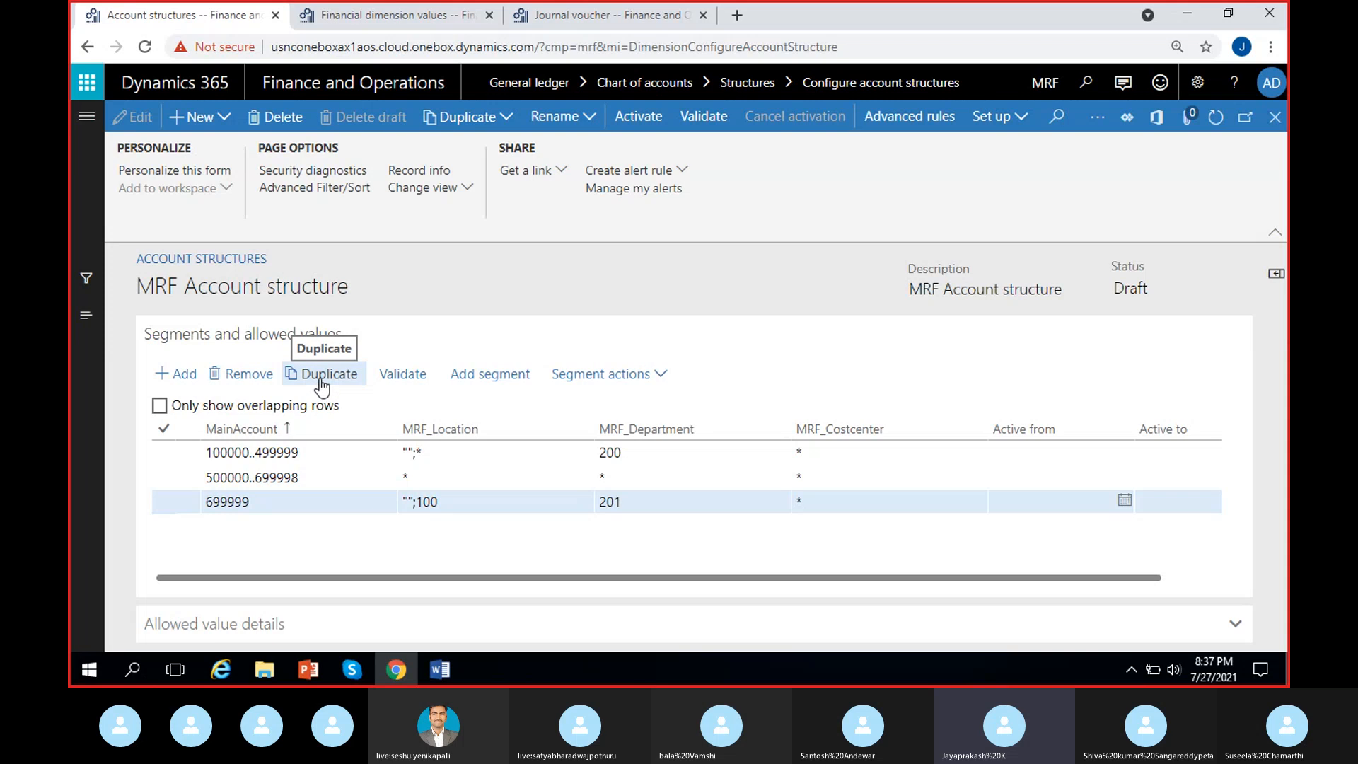
Duplicate the 500000..699998 row, validate the account structure for overlapping rows, and dismiss the message
click(304, 478)
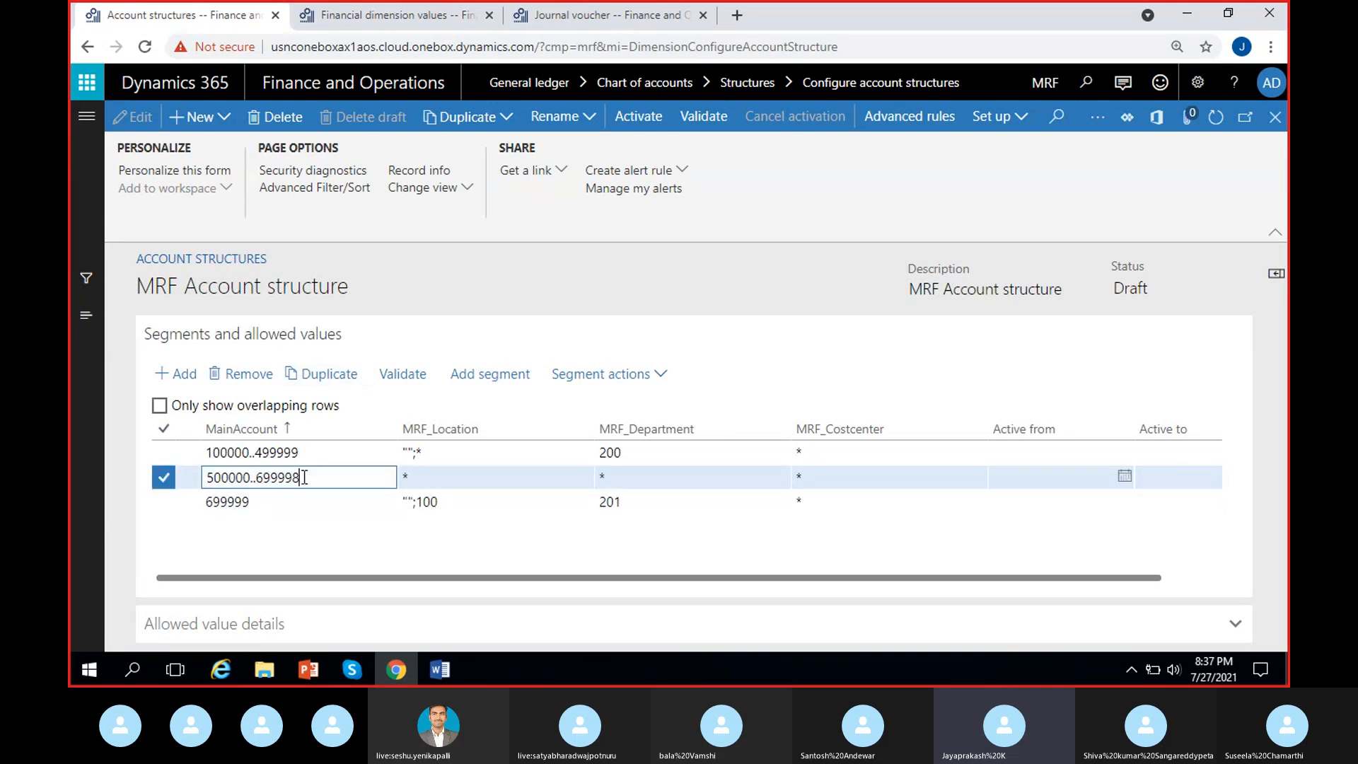
click(331, 375)
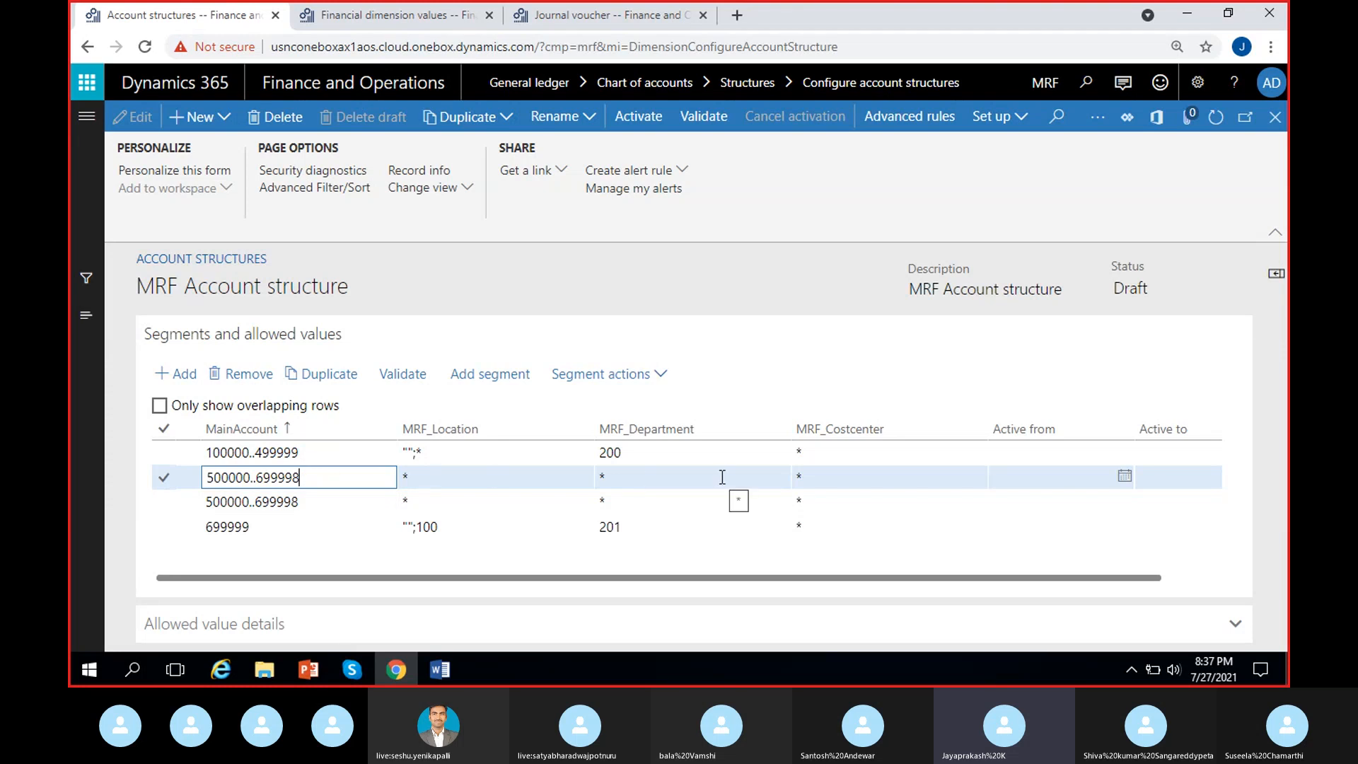
click(695, 476)
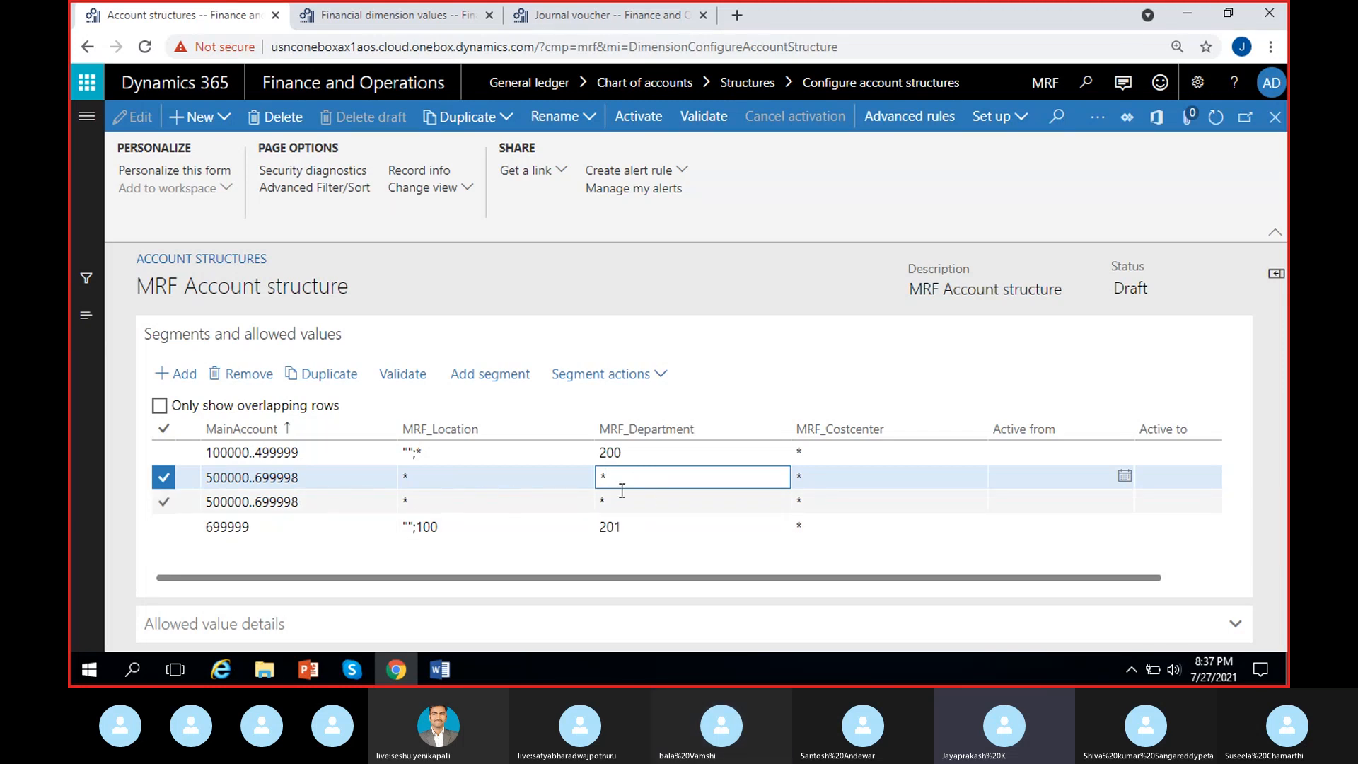
click(652, 499)
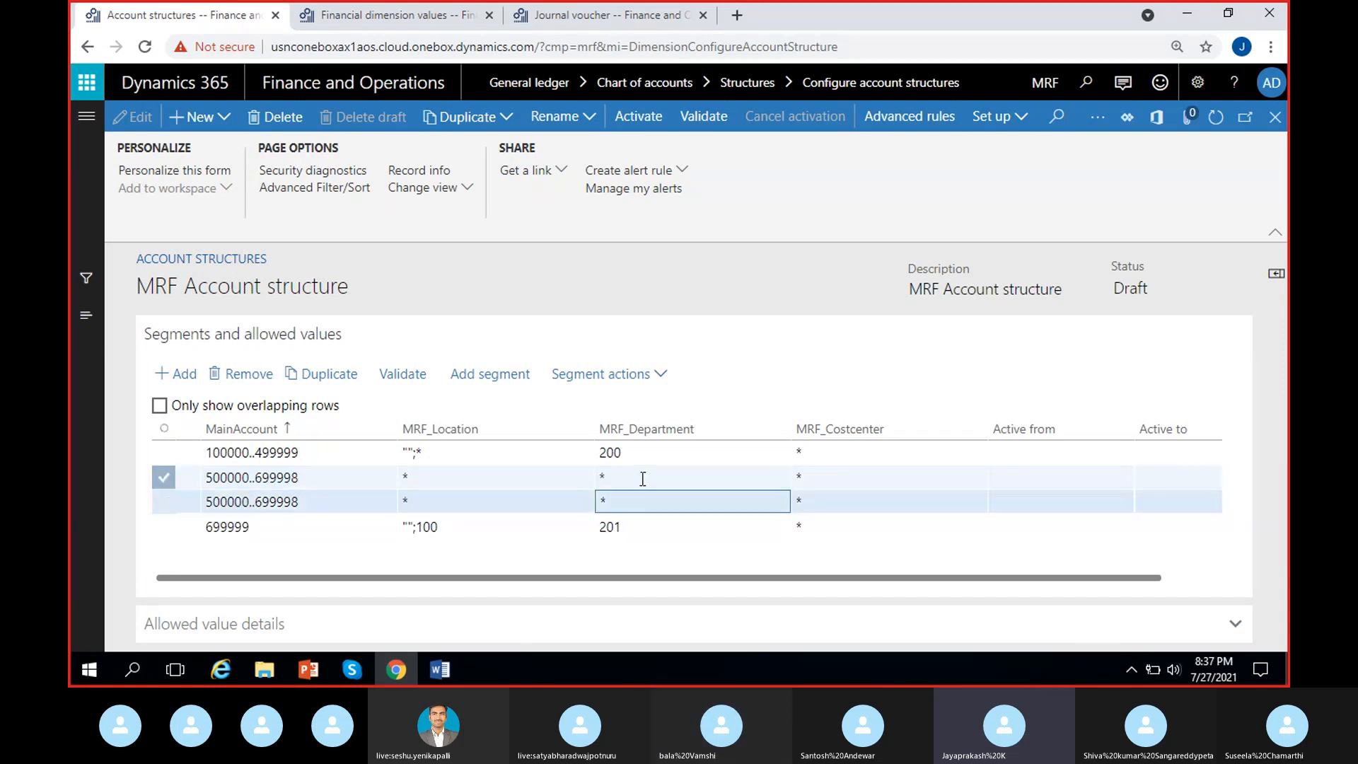
click(642, 479)
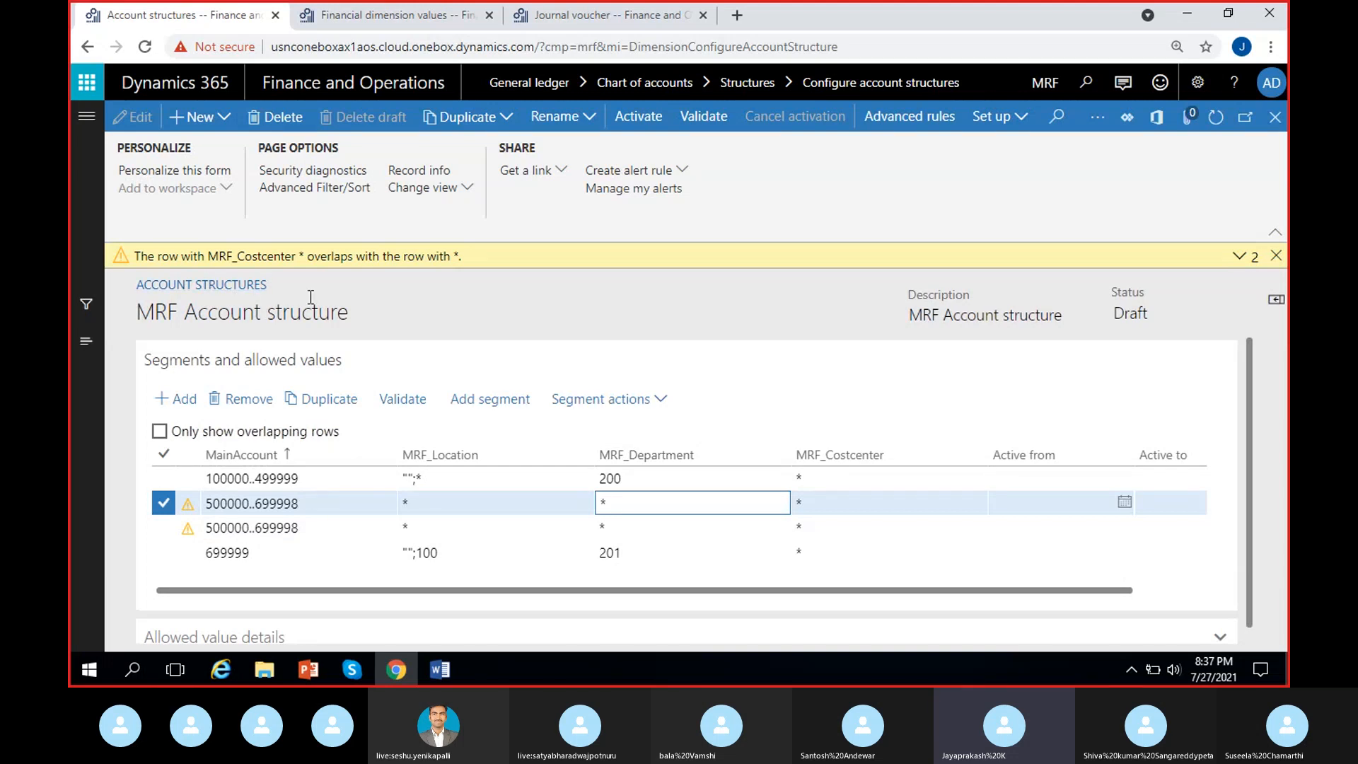
click(1277, 256)
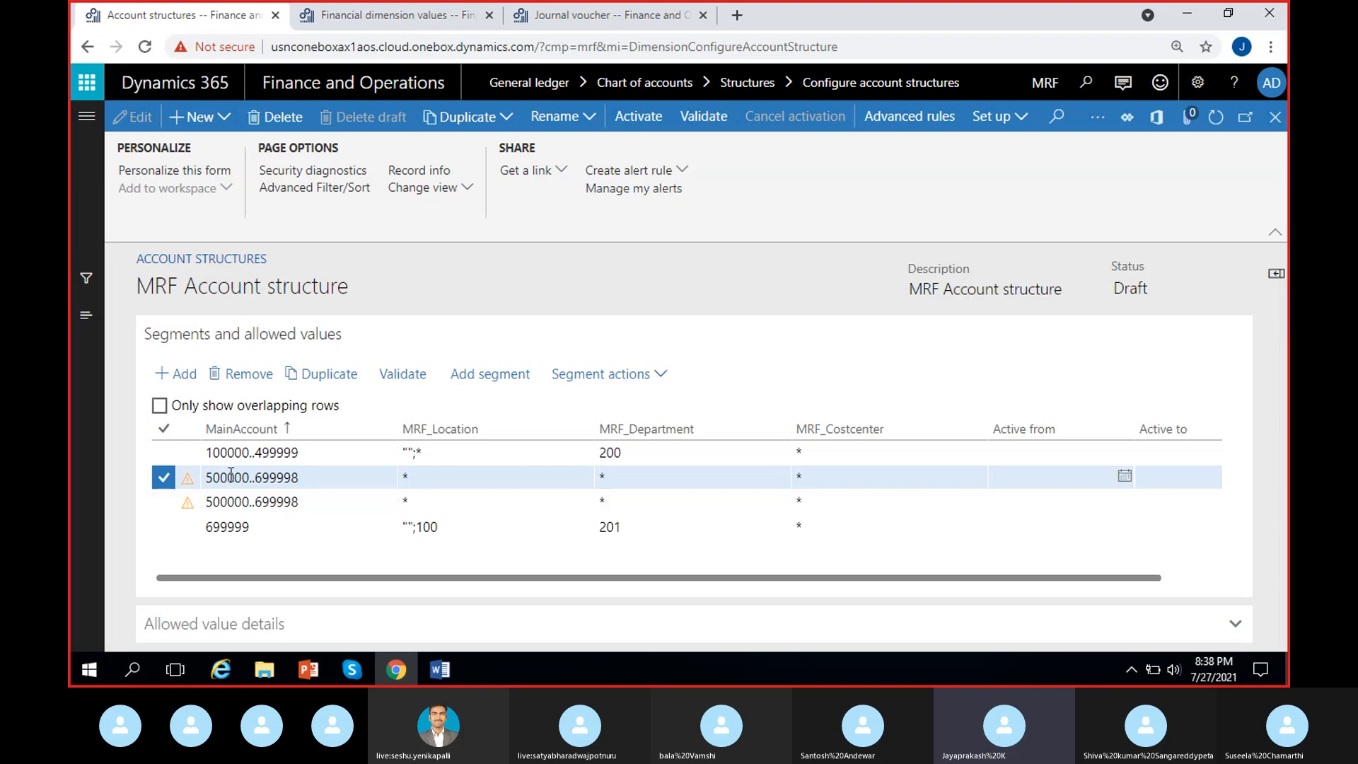
Remove both 500000..699998 rows and the 699999 row from the allowed values
click(209, 478)
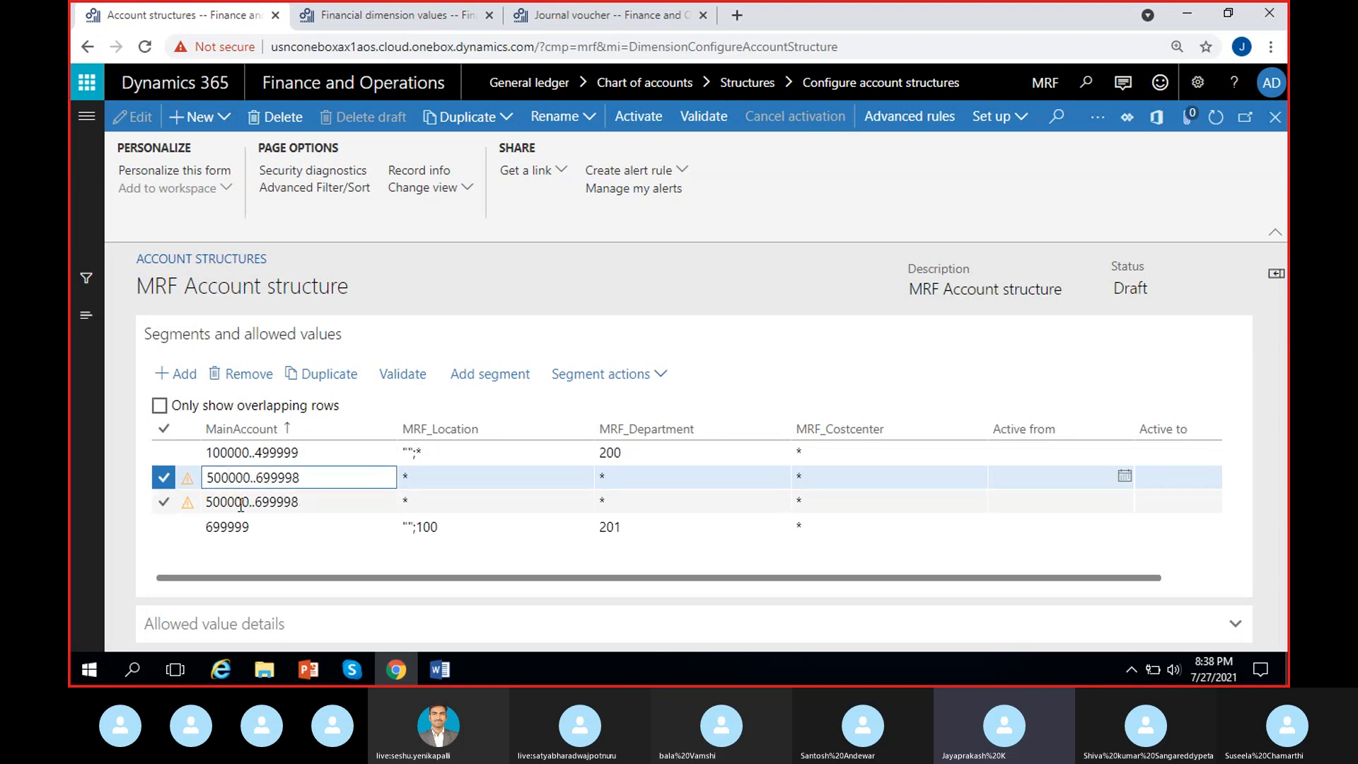
click(165, 503)
click(249, 375)
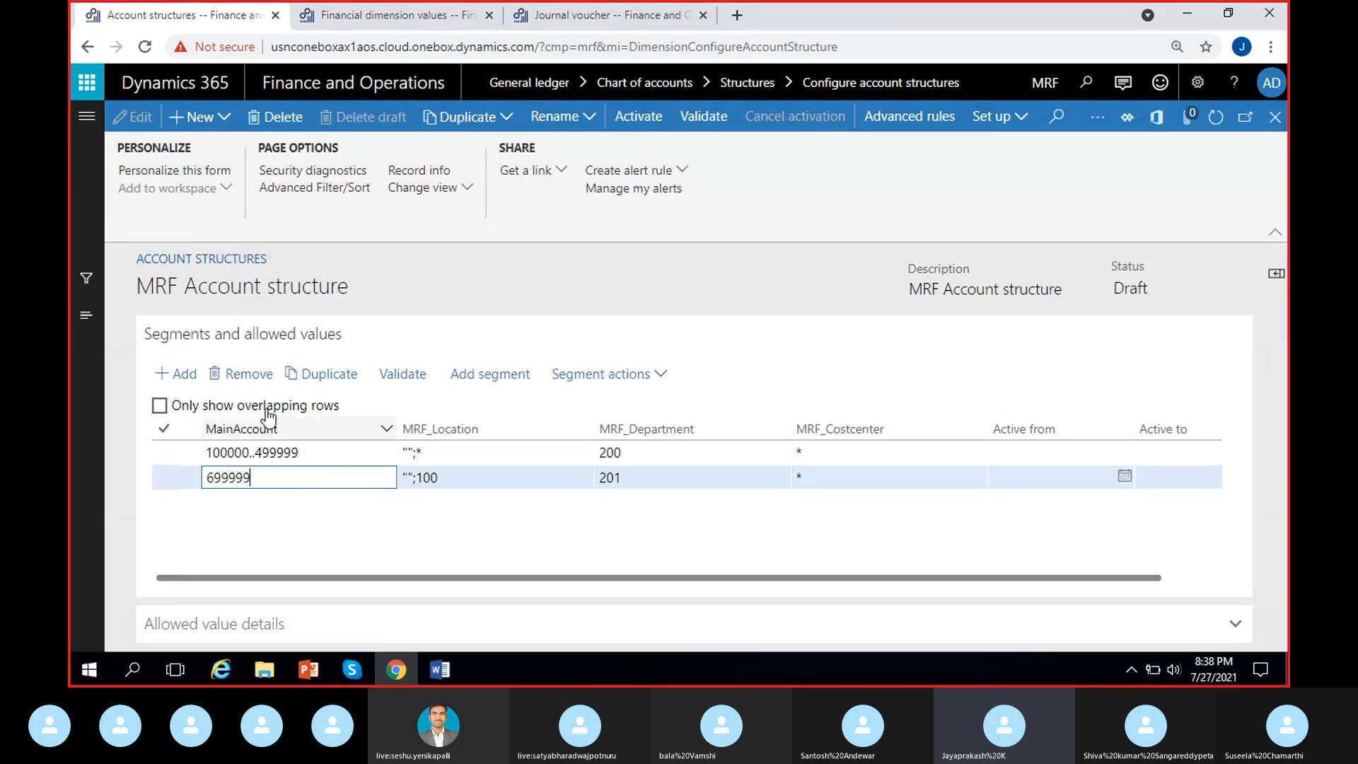
click(244, 375)
click(844, 409)
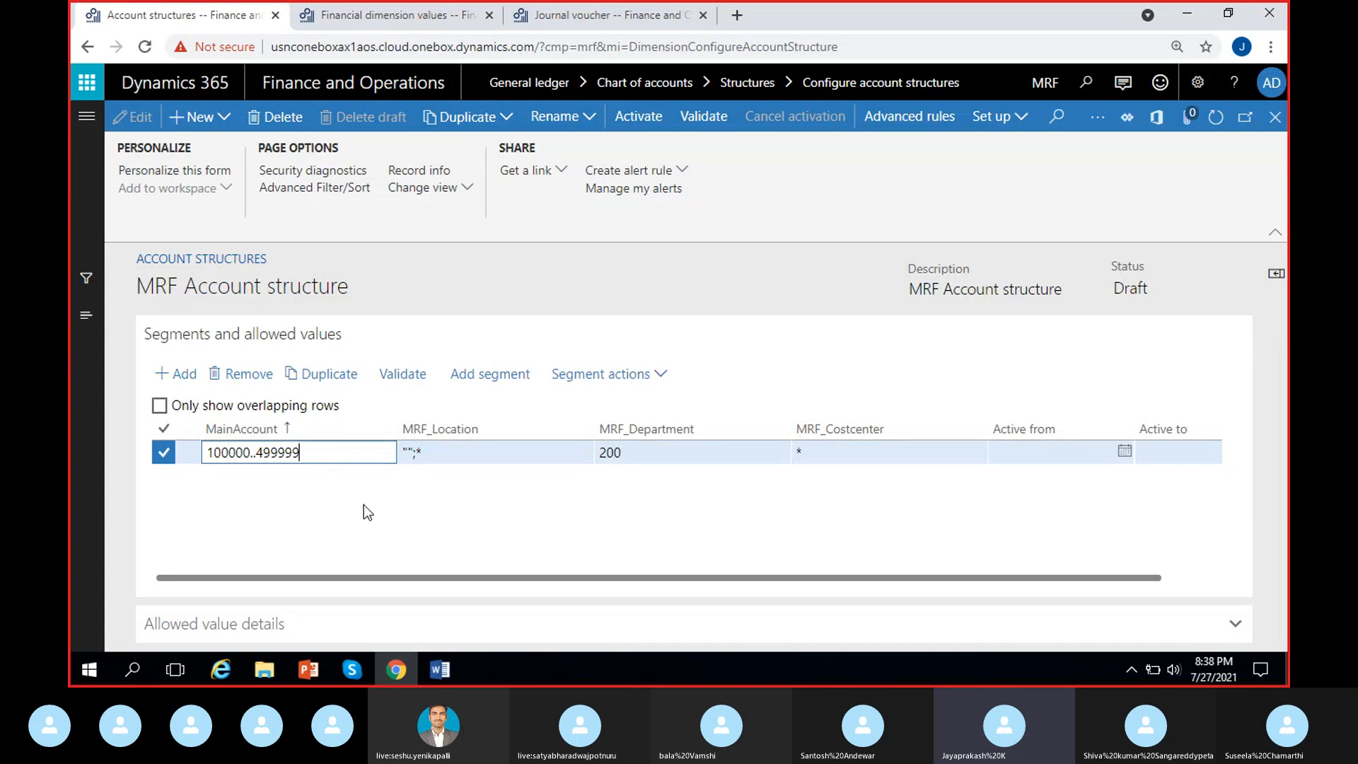
Add a row for main account 300000 with wildcards in the other segments and validate the allowed values
click(165, 376)
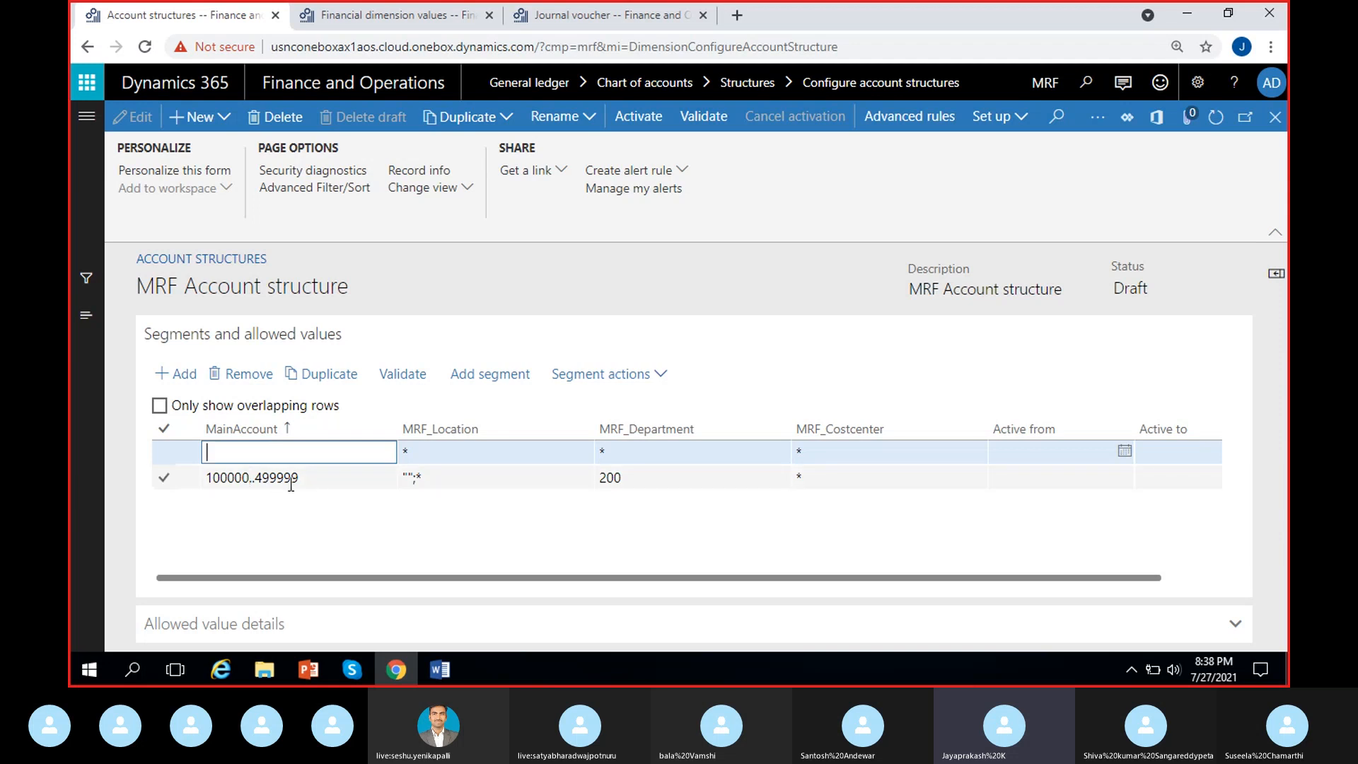
text(3)
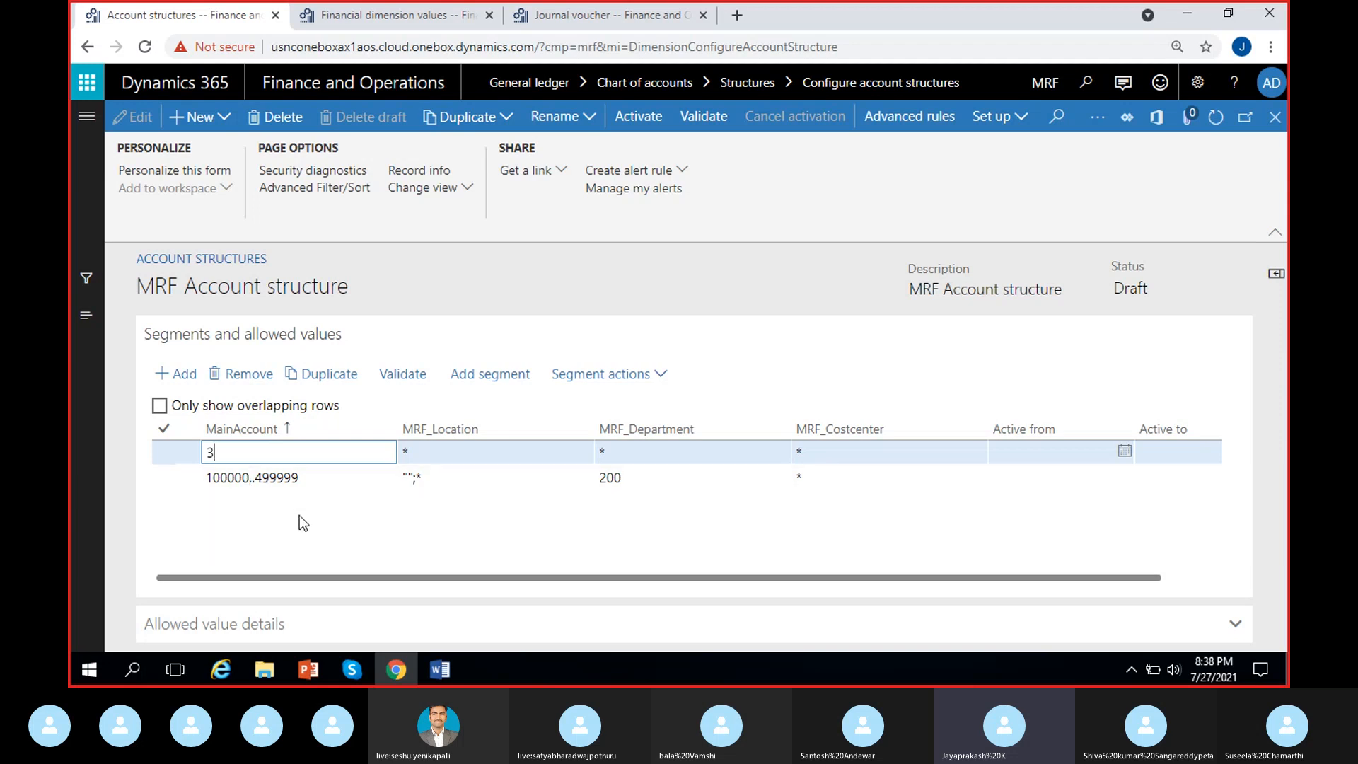
text(00000)
key(Tab)
key(Tab)
click(412, 511)
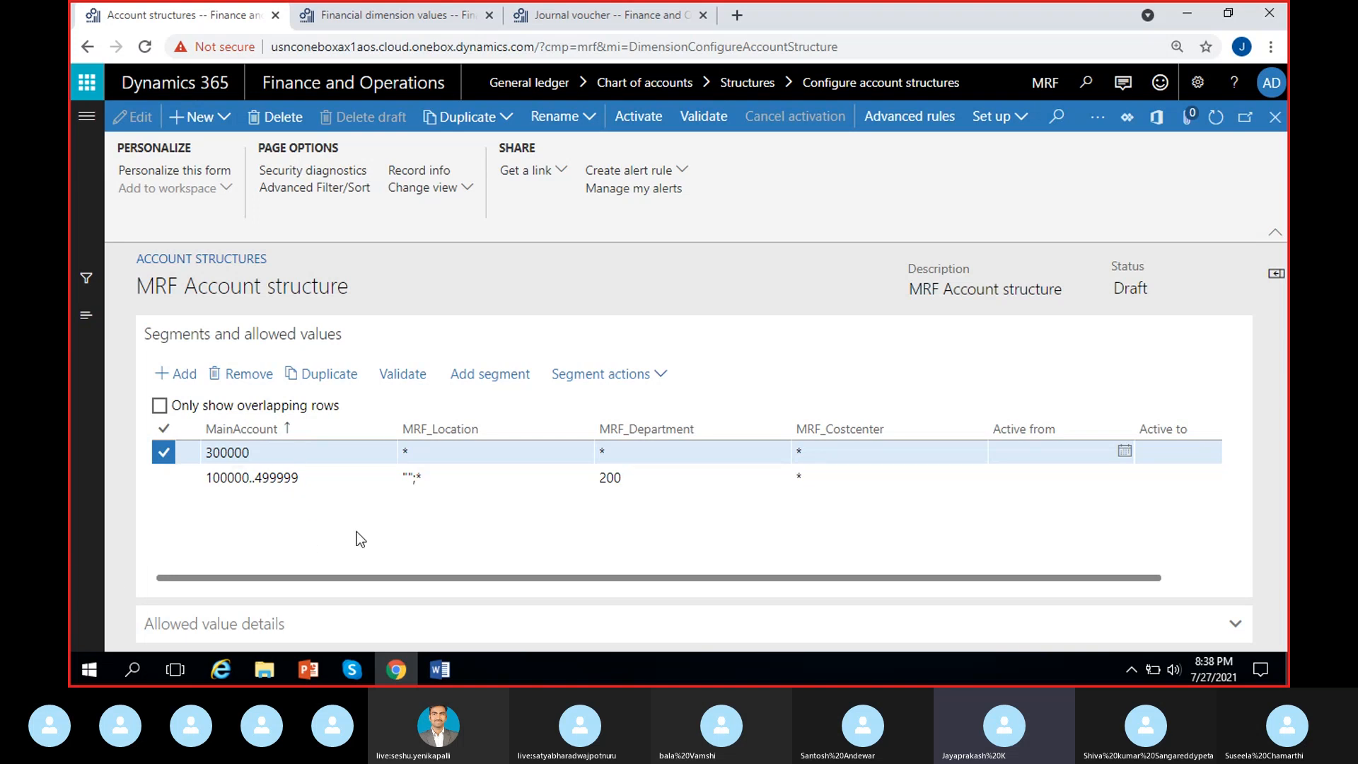
click(411, 376)
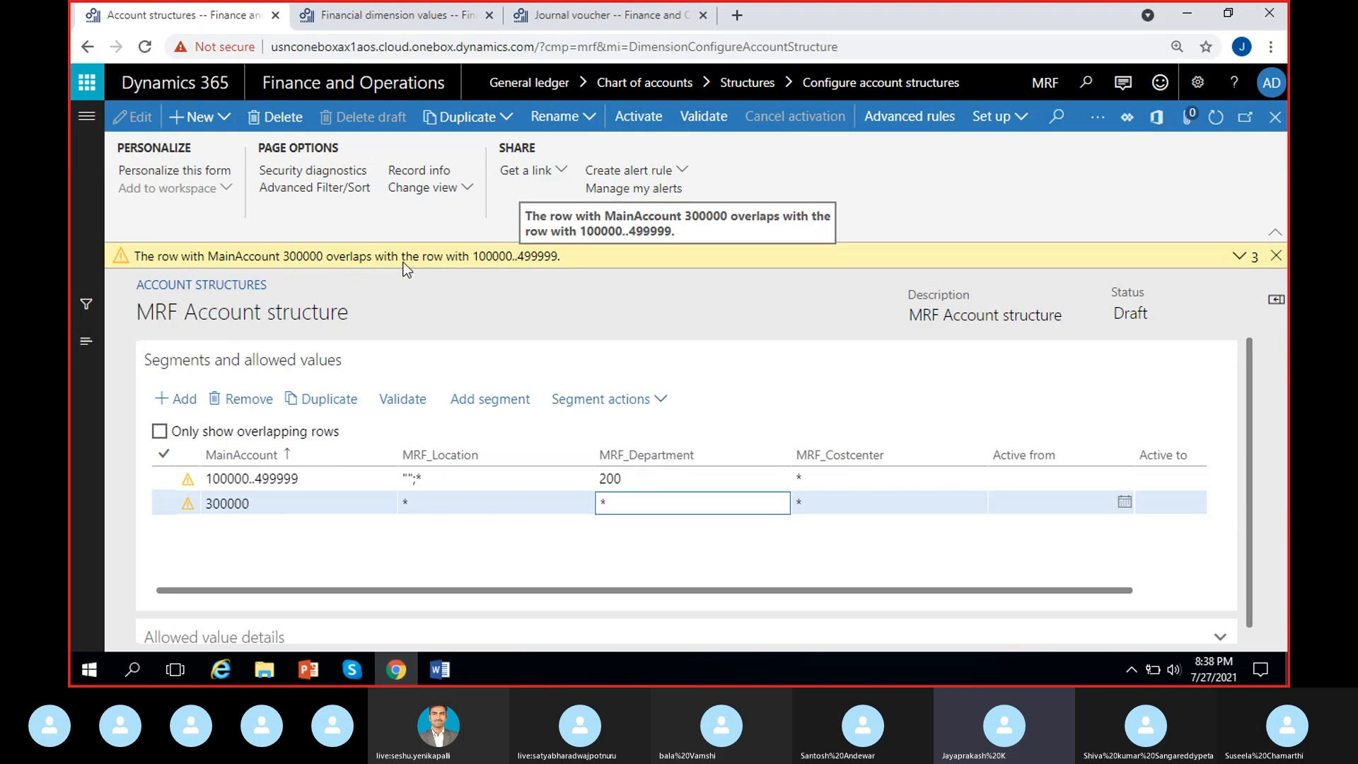
Remove the 300000 row, confirm its deletion, and dismiss the overlap message
click(277, 503)
click(267, 480)
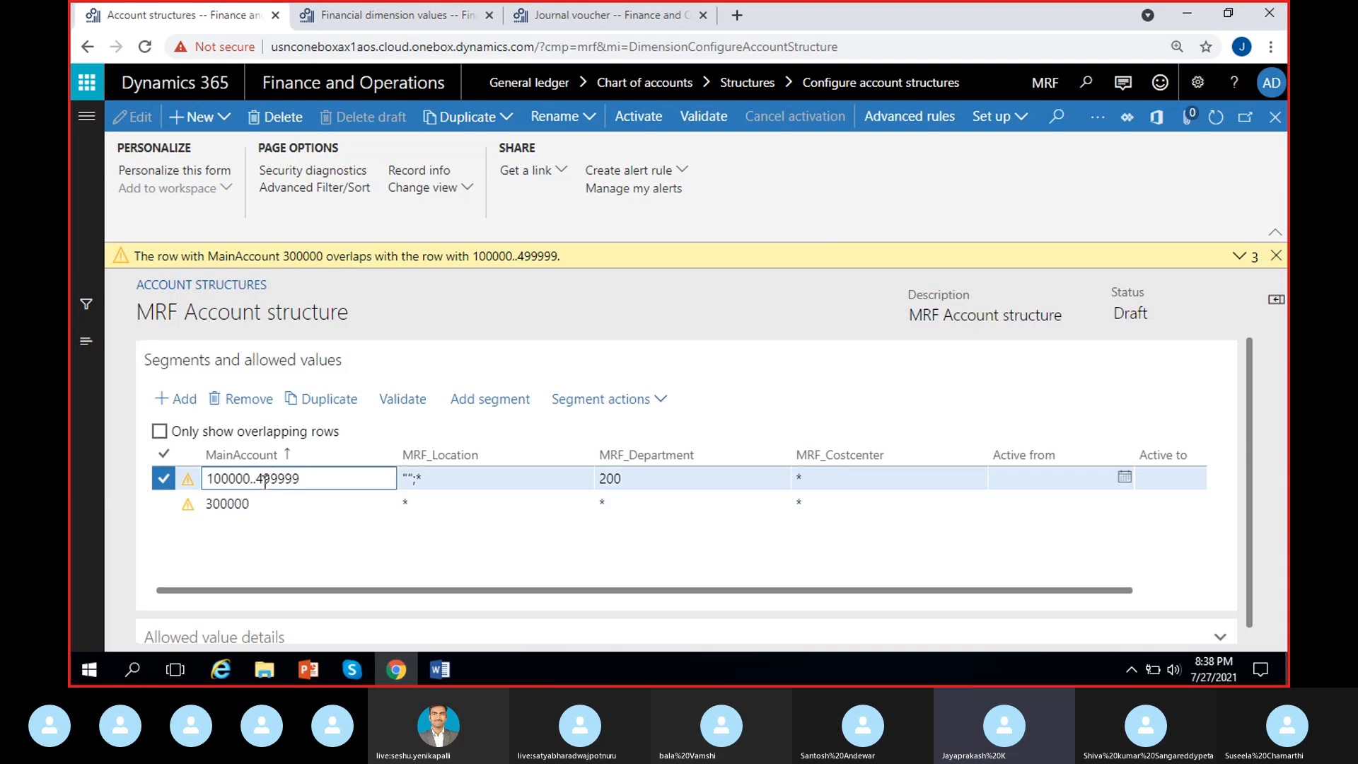
click(284, 502)
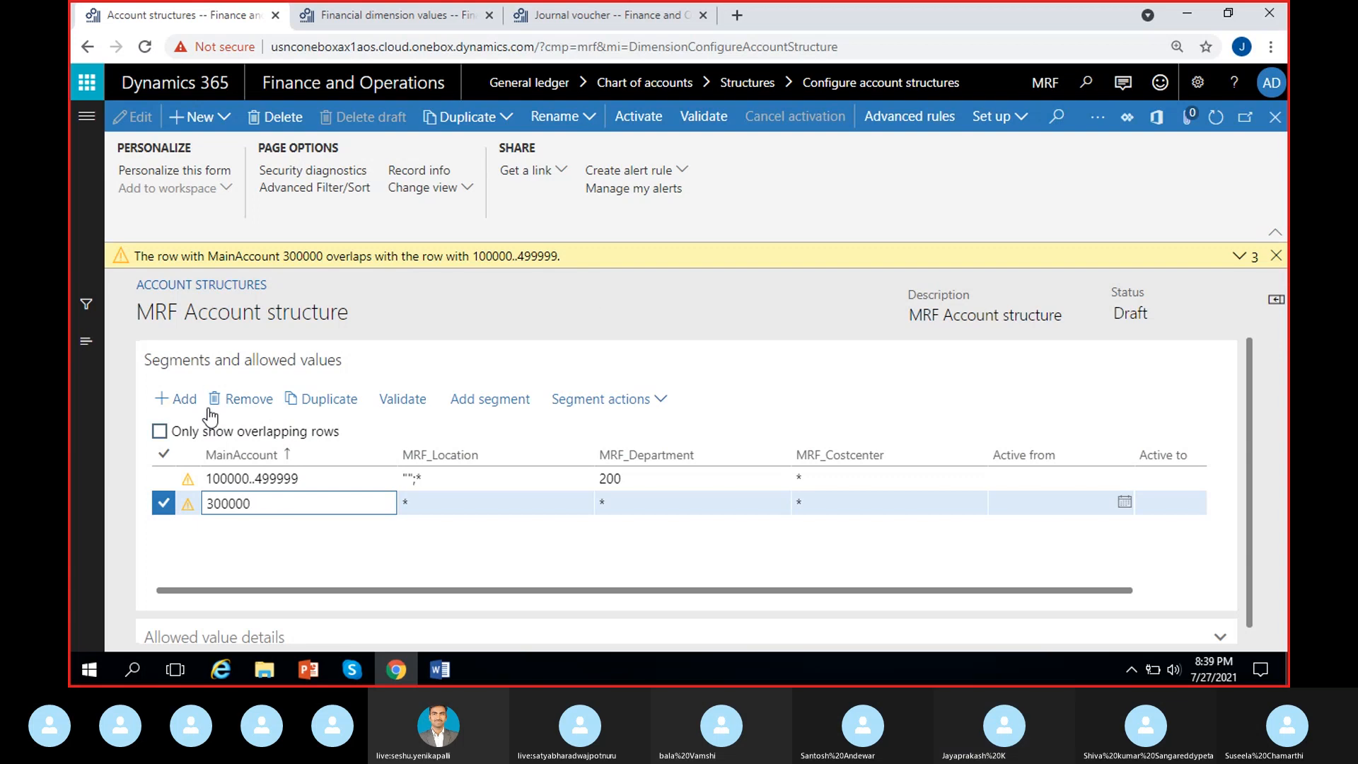
click(230, 401)
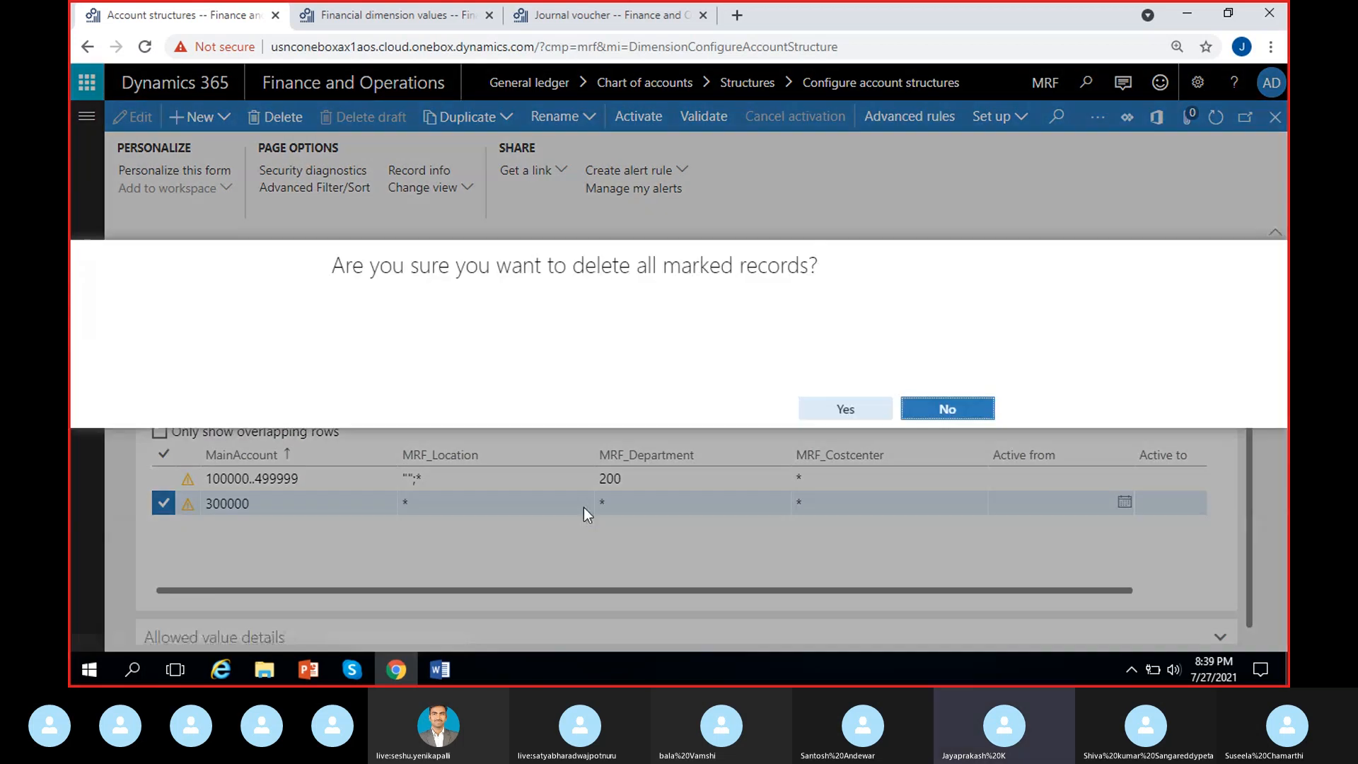
click(842, 407)
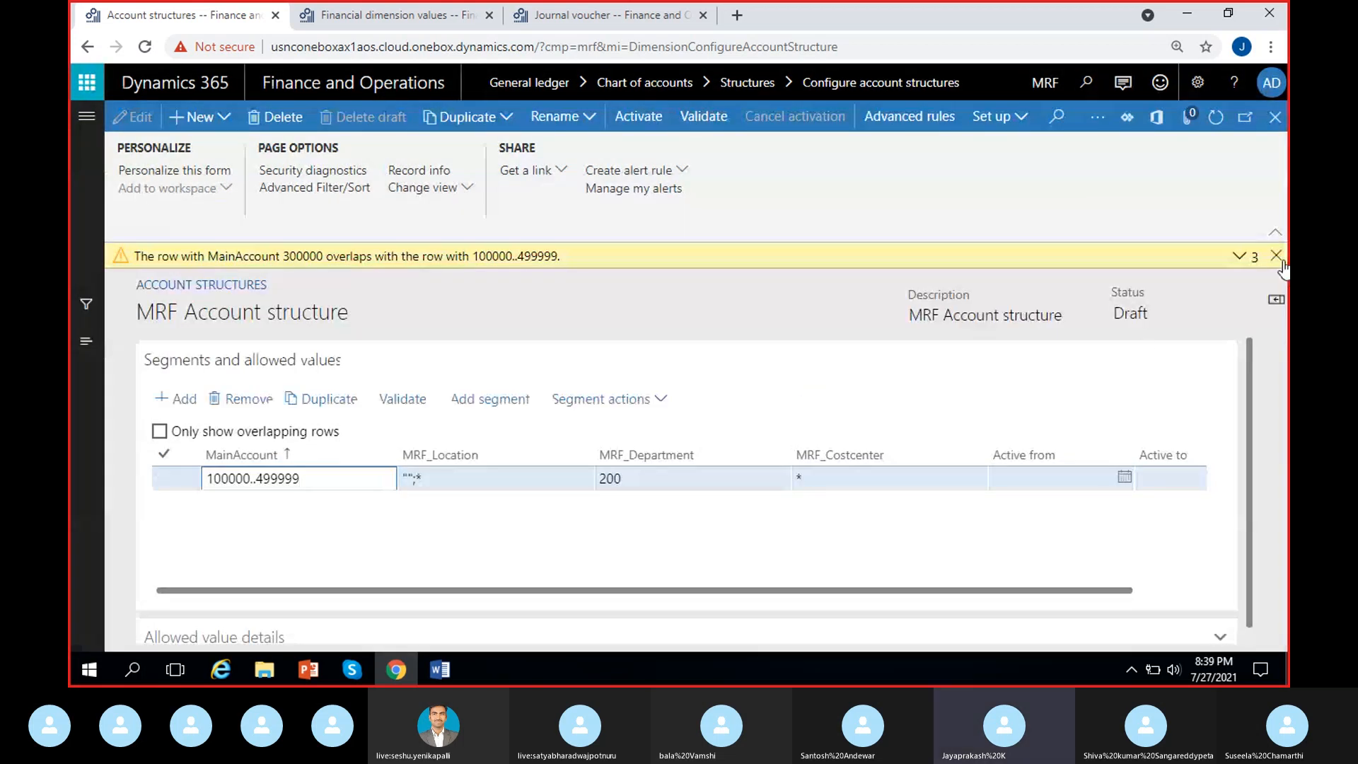
click(1276, 257)
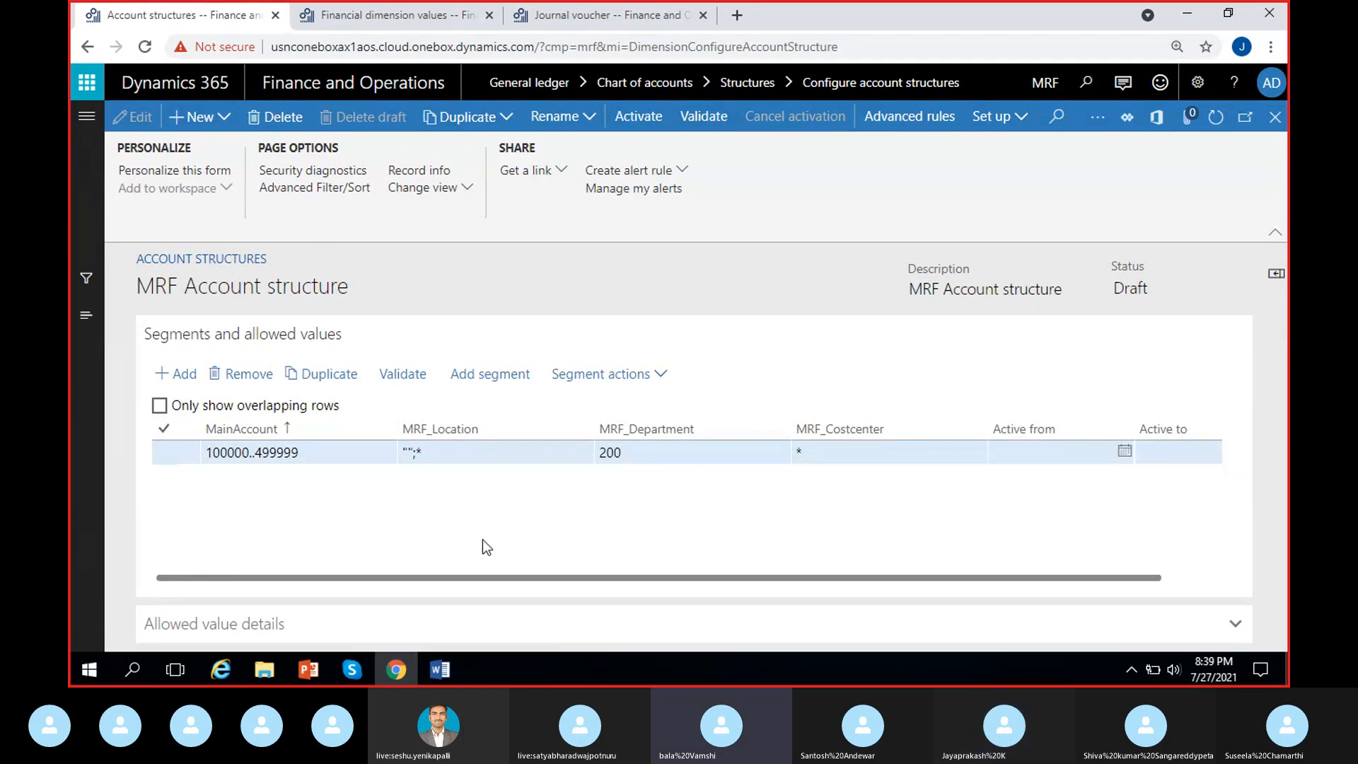
Add a row for main account 300000 with MRF_Department 201 and validate the allowed values
click(297, 453)
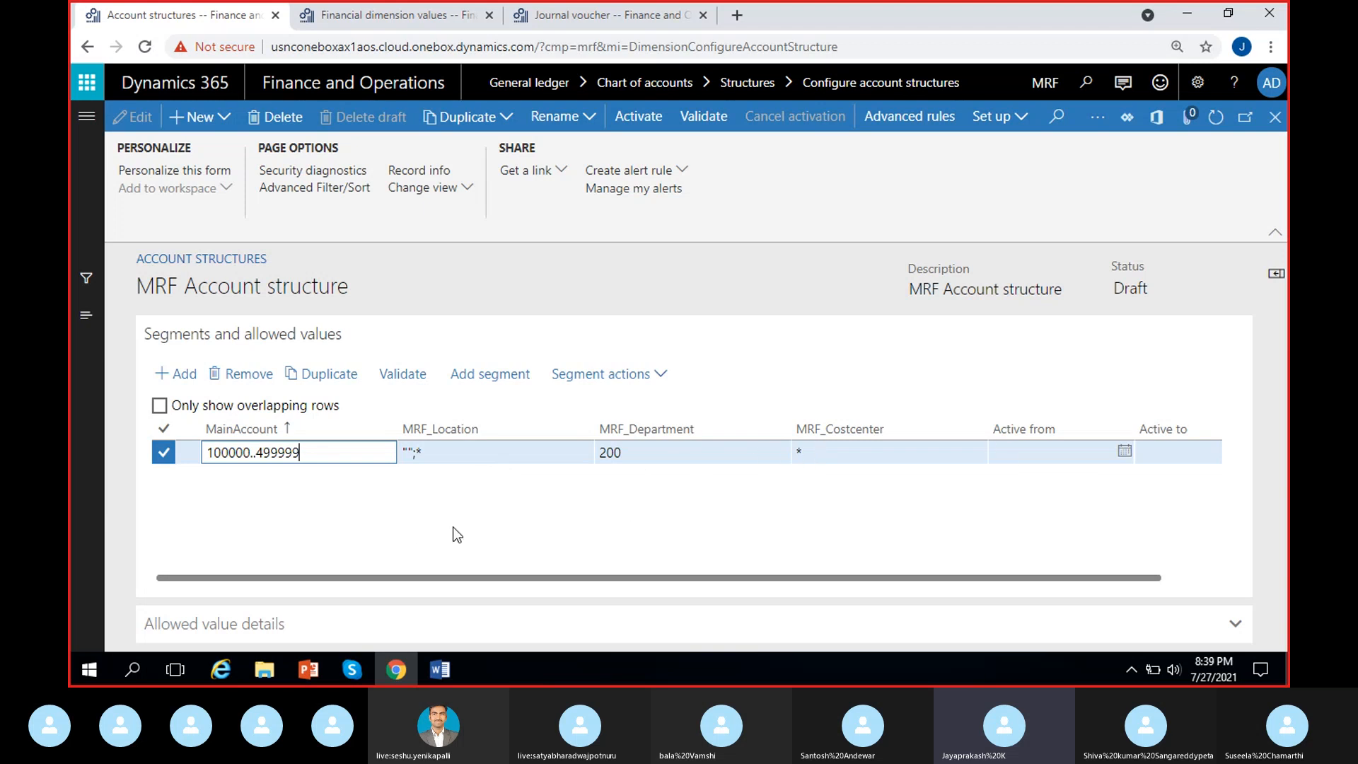
click(182, 377)
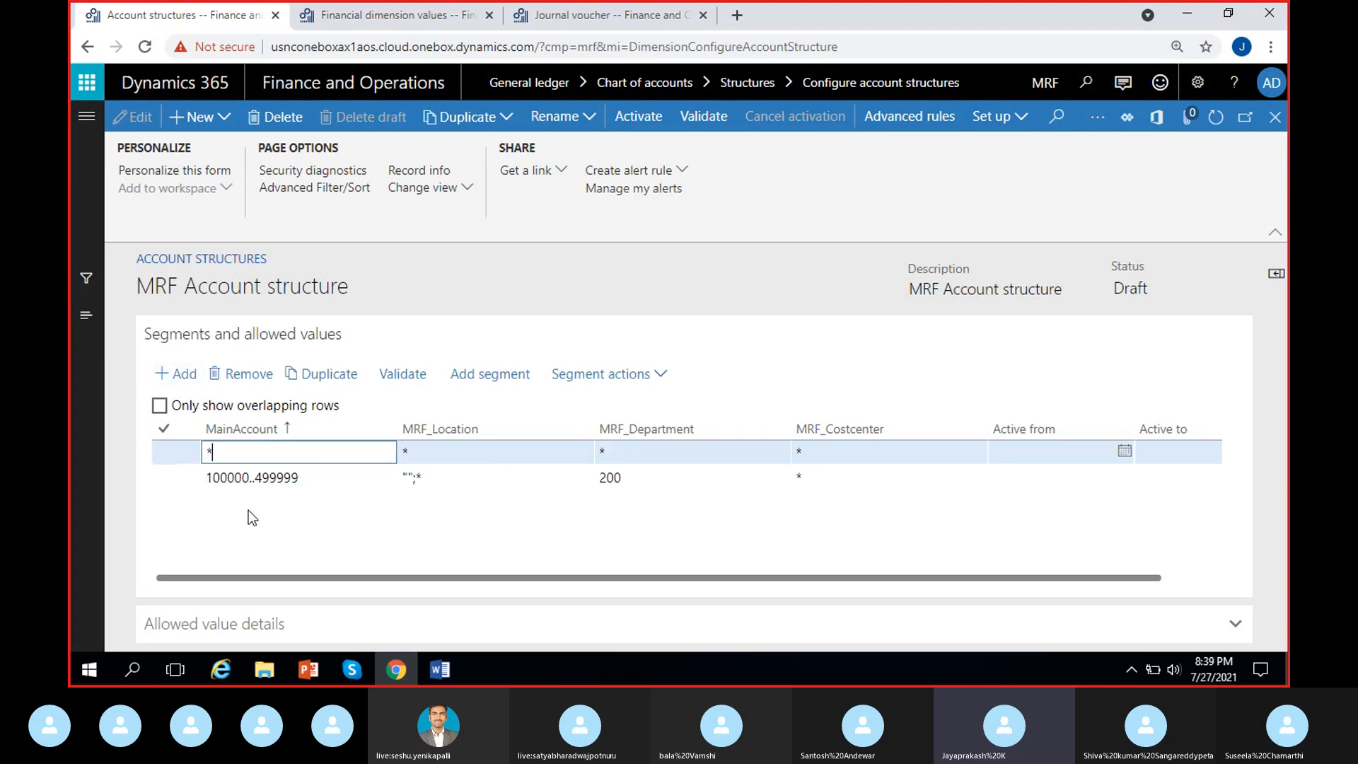
key(BackSpace)
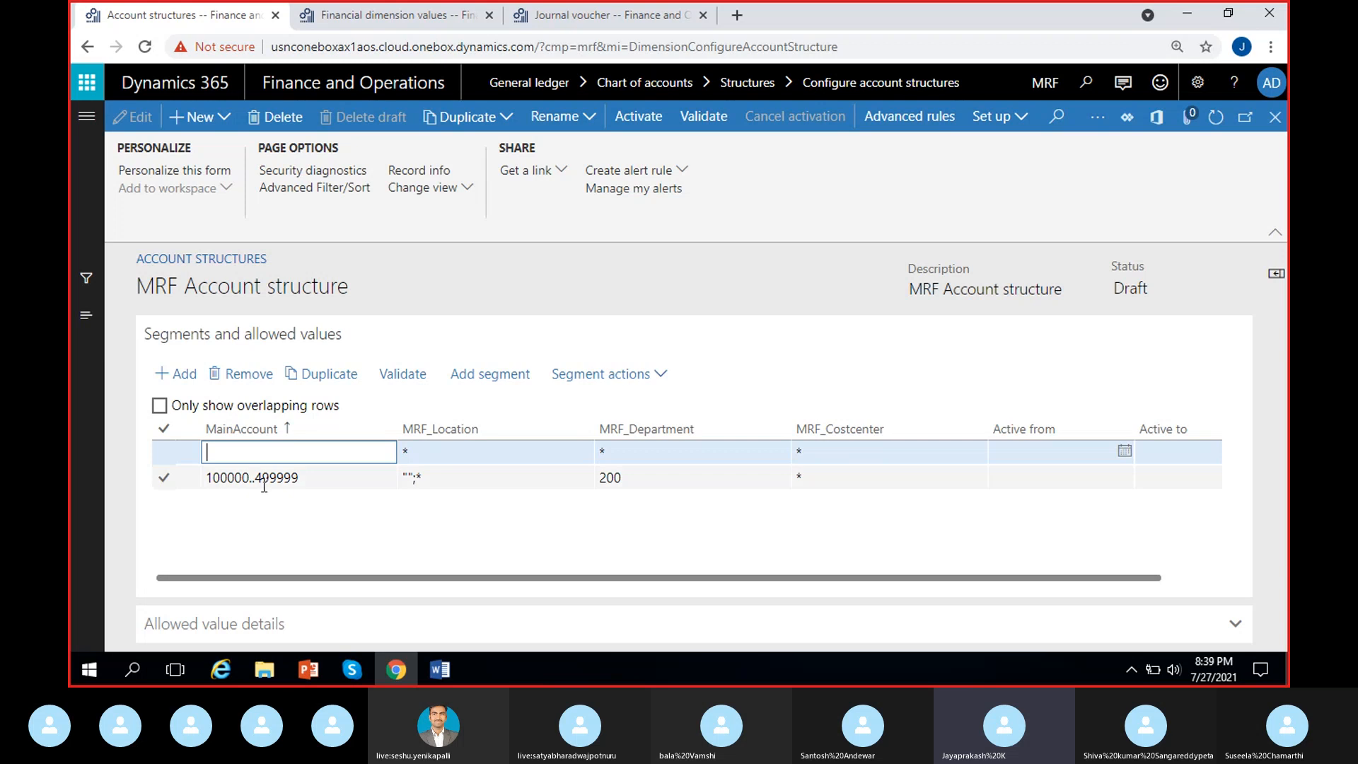
text(300000)
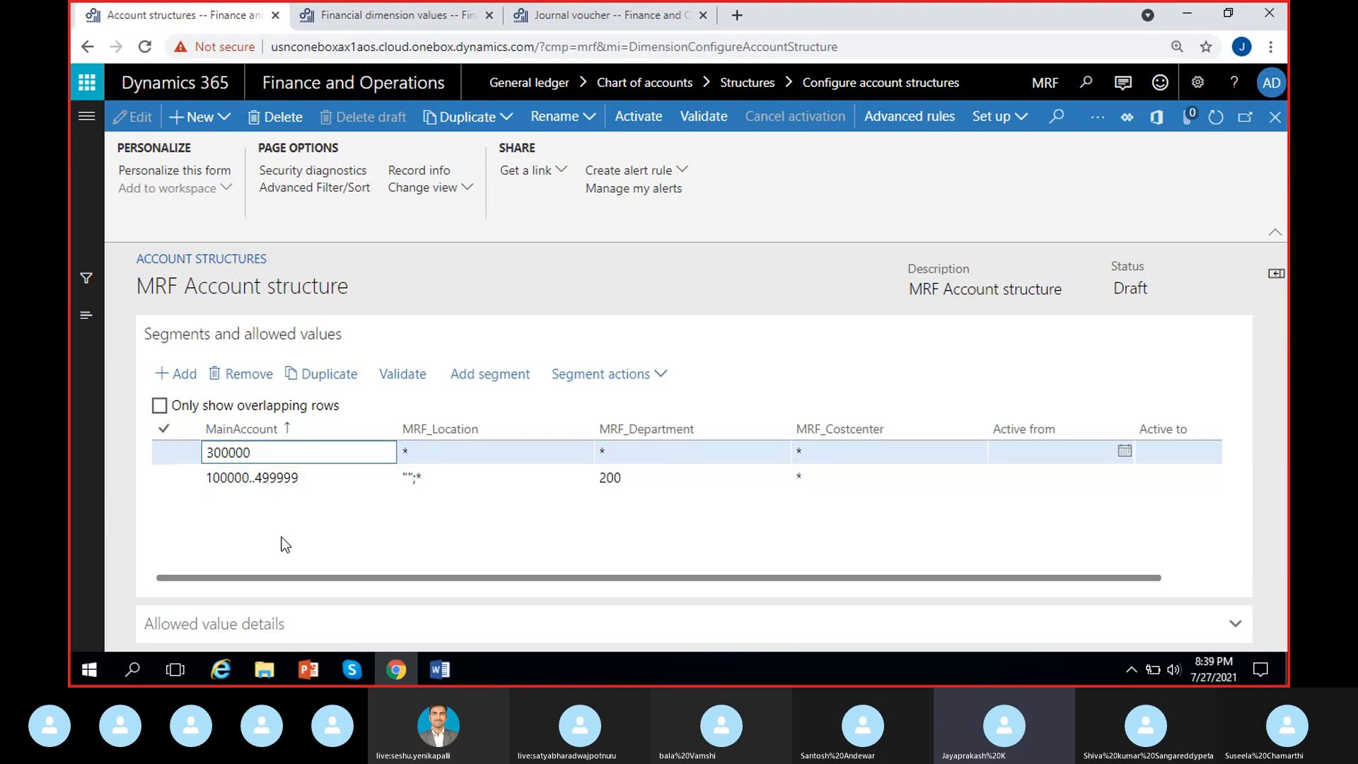
click(359, 536)
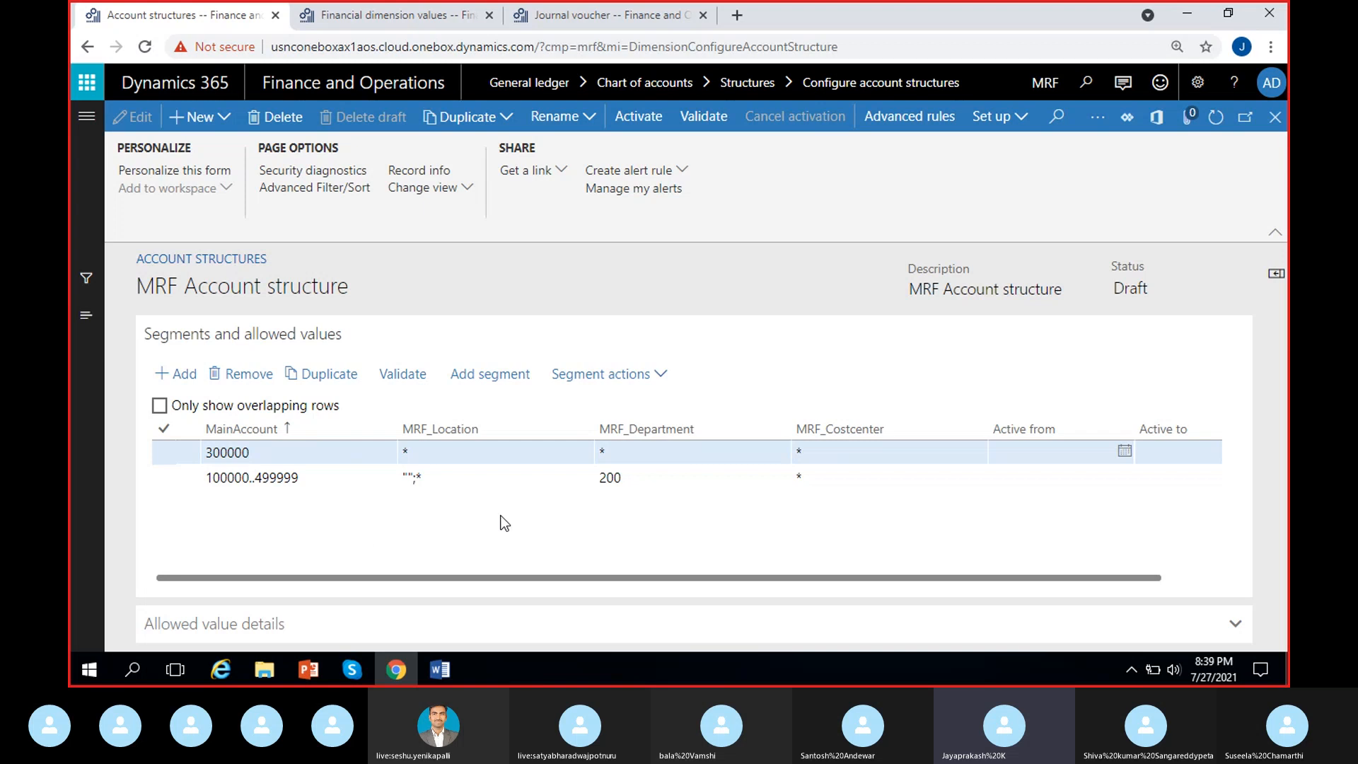
click(653, 454)
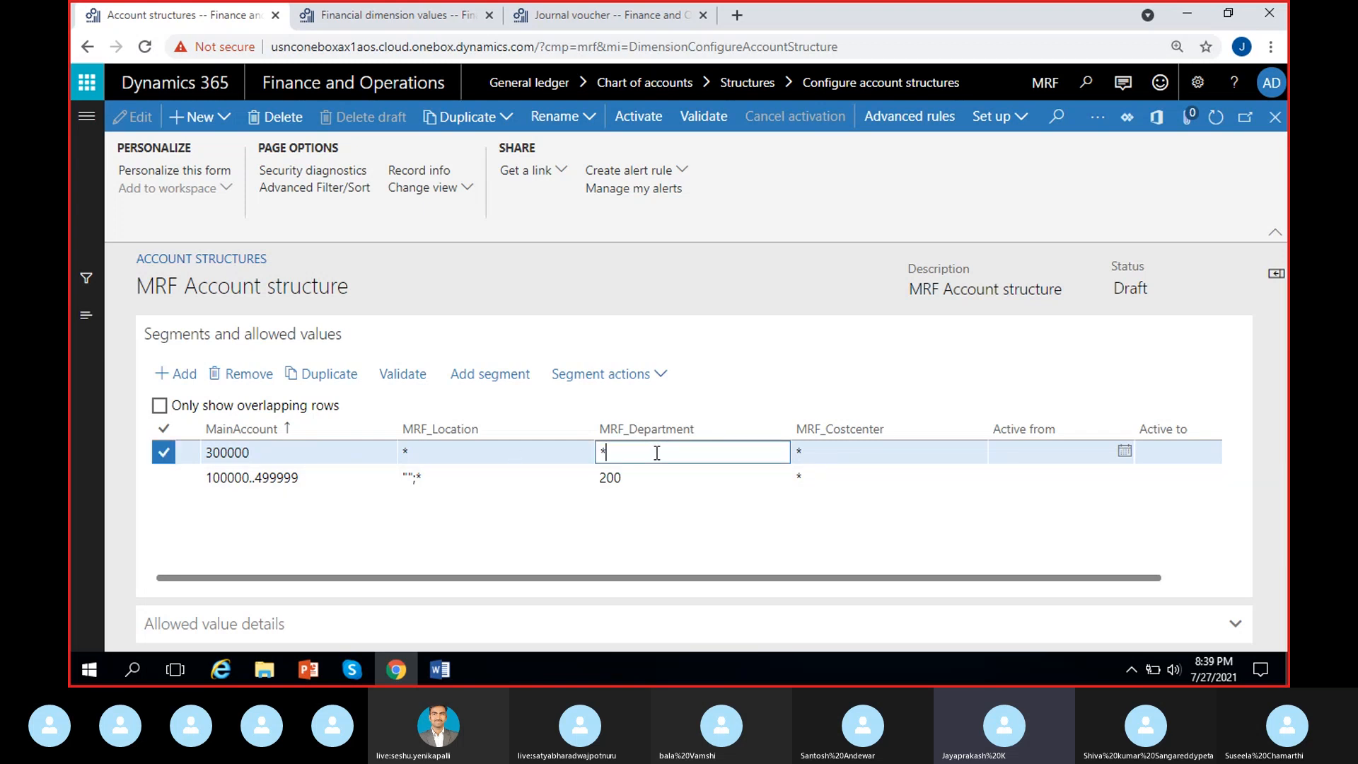
text(201)
click(403, 377)
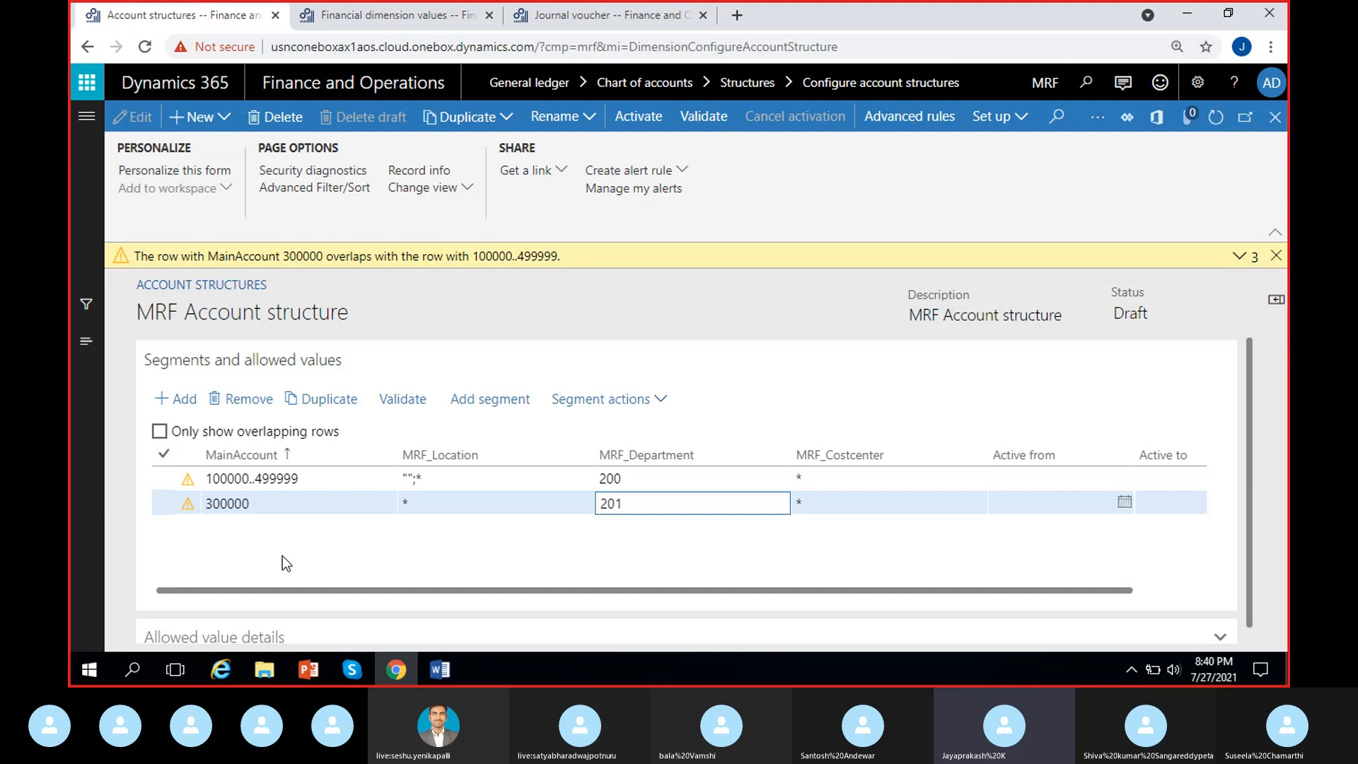
Remove the 300000 row with department 201 and dismiss the overlap message
click(284, 504)
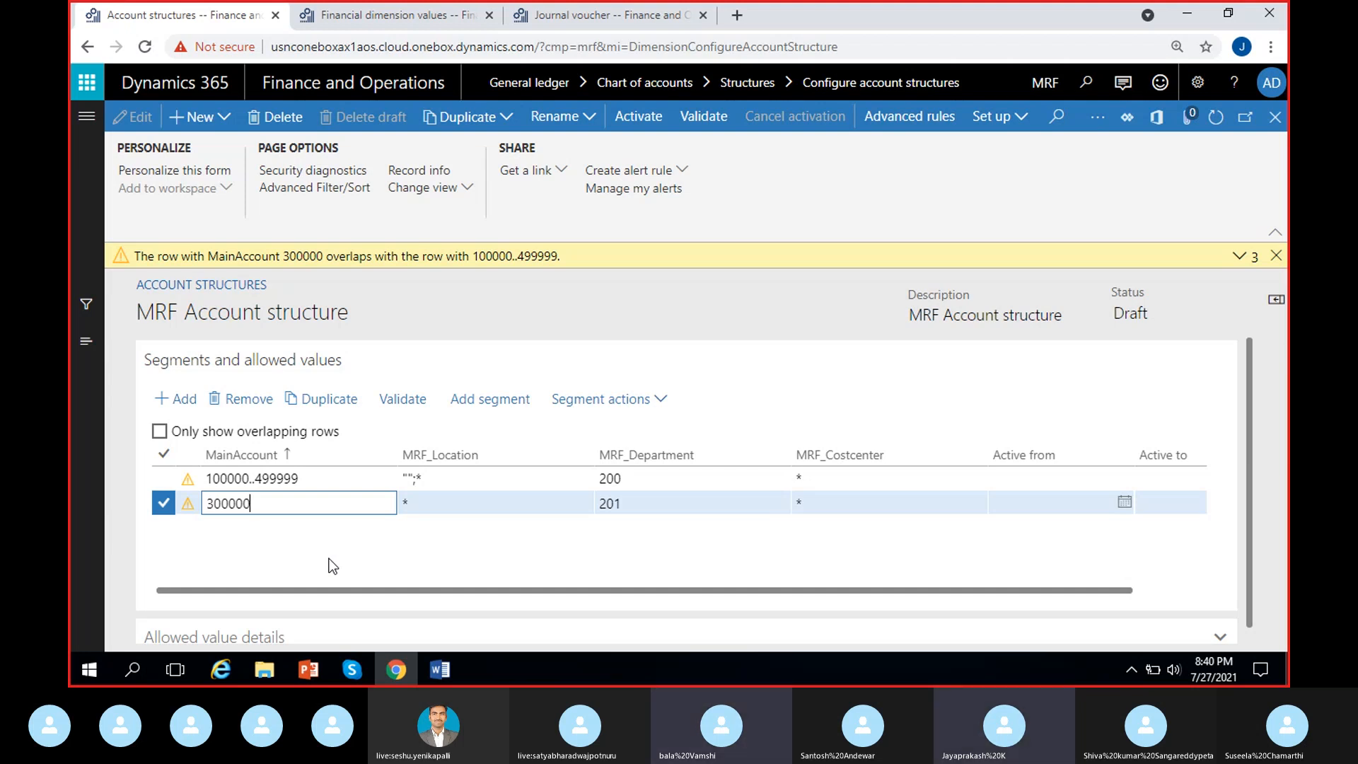
click(264, 401)
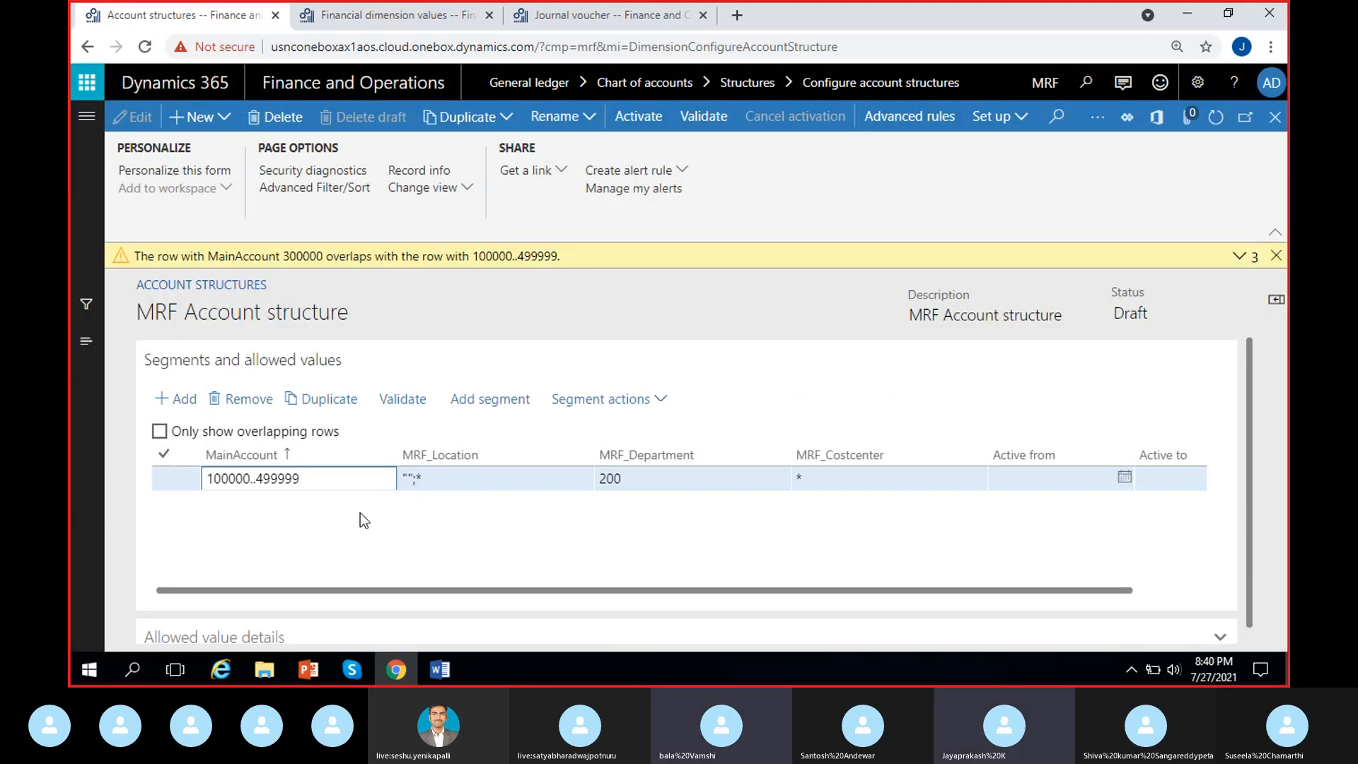
click(1279, 257)
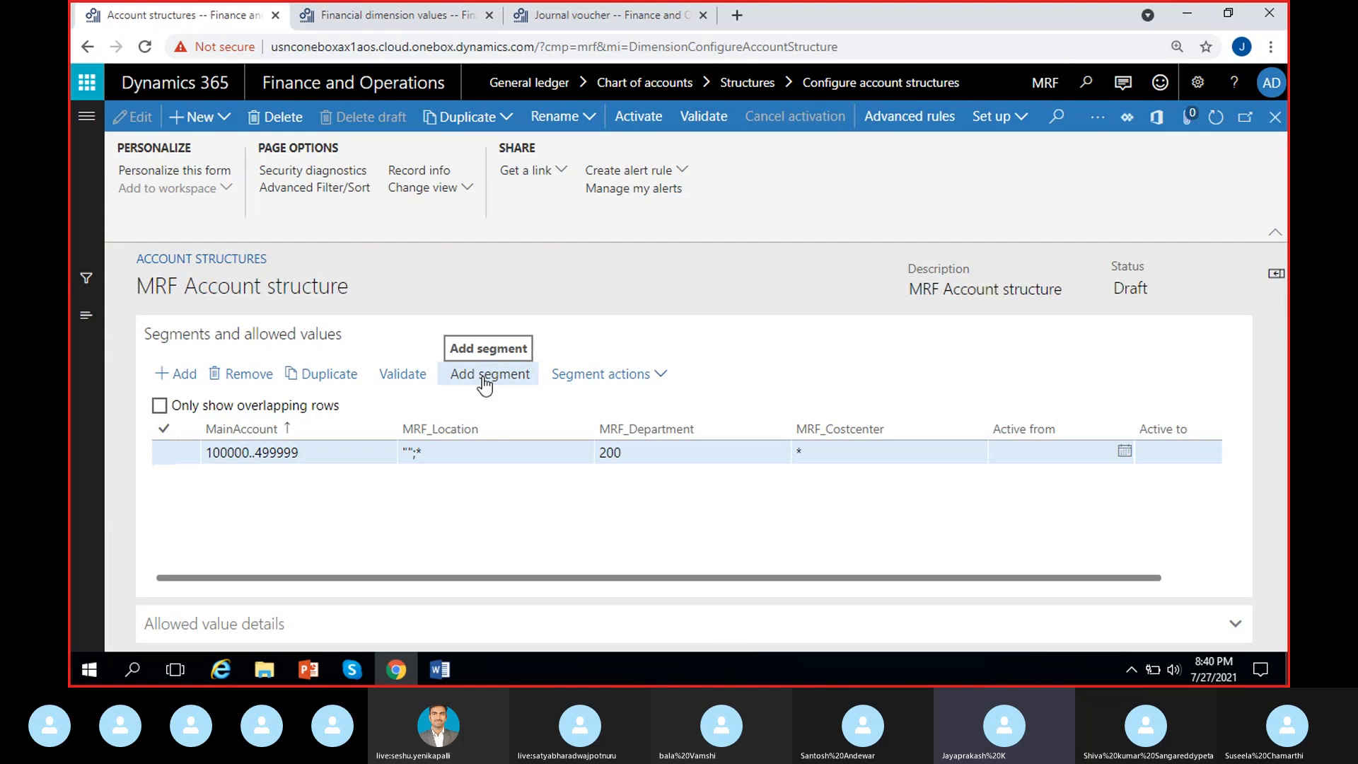
Examine the segments that can be added and the segment actions available for MRF_Costcenter, leaving the structure unchanged
click(825, 457)
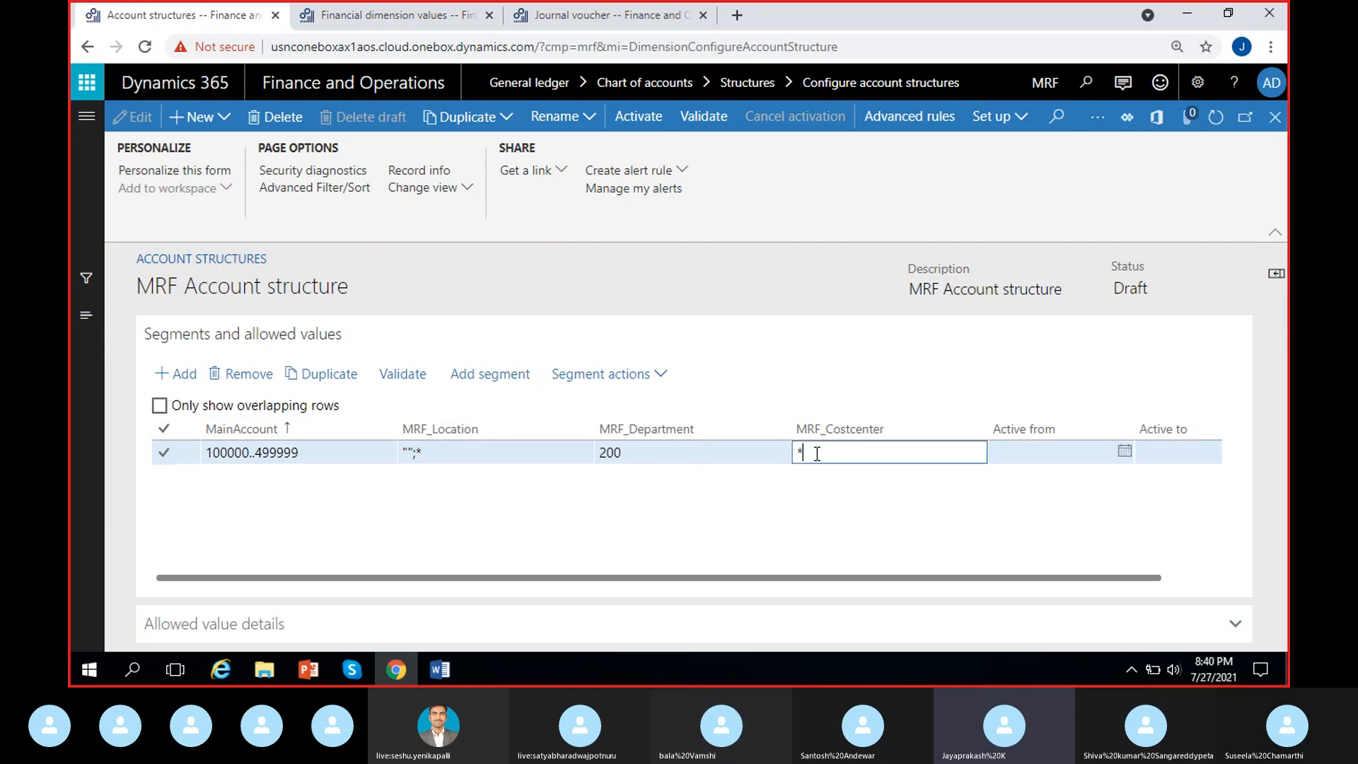
click(493, 378)
scroll(1144, 408, down, 10)
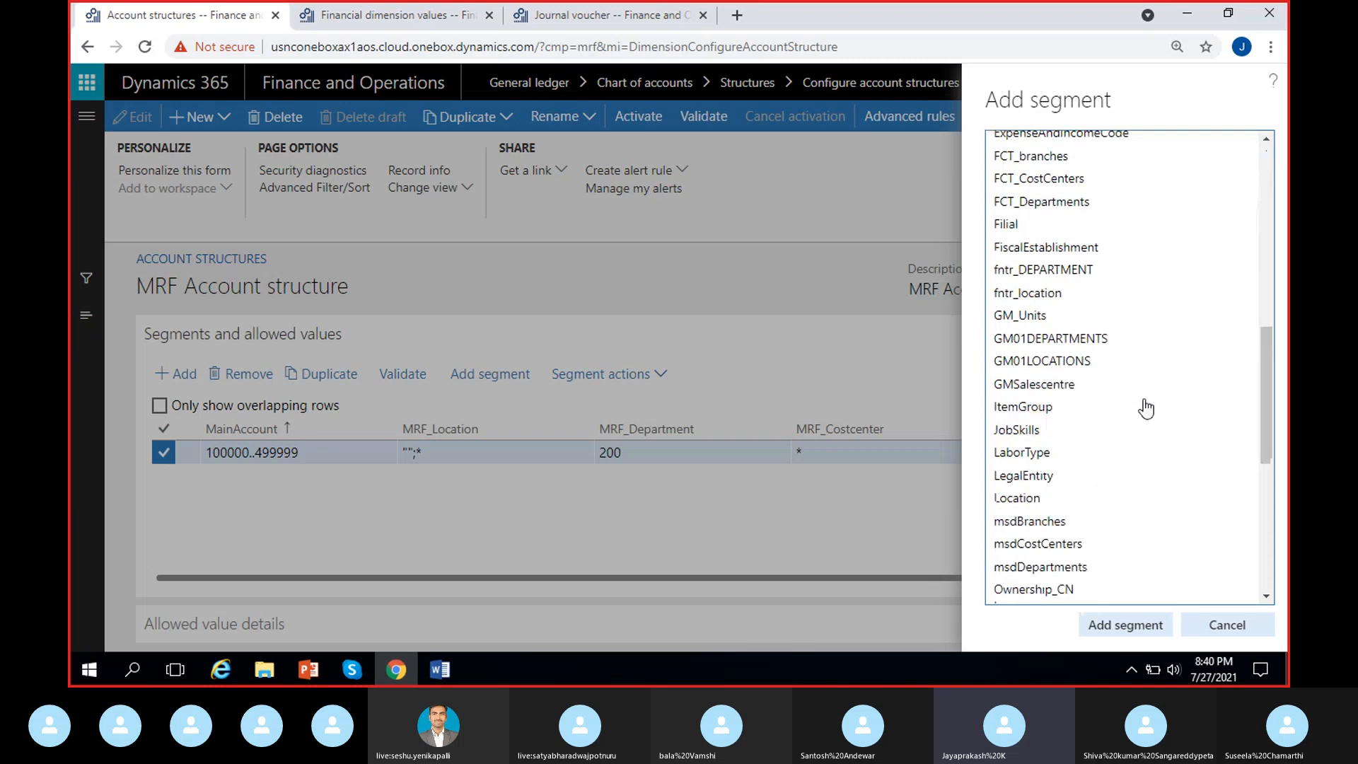
click(1211, 630)
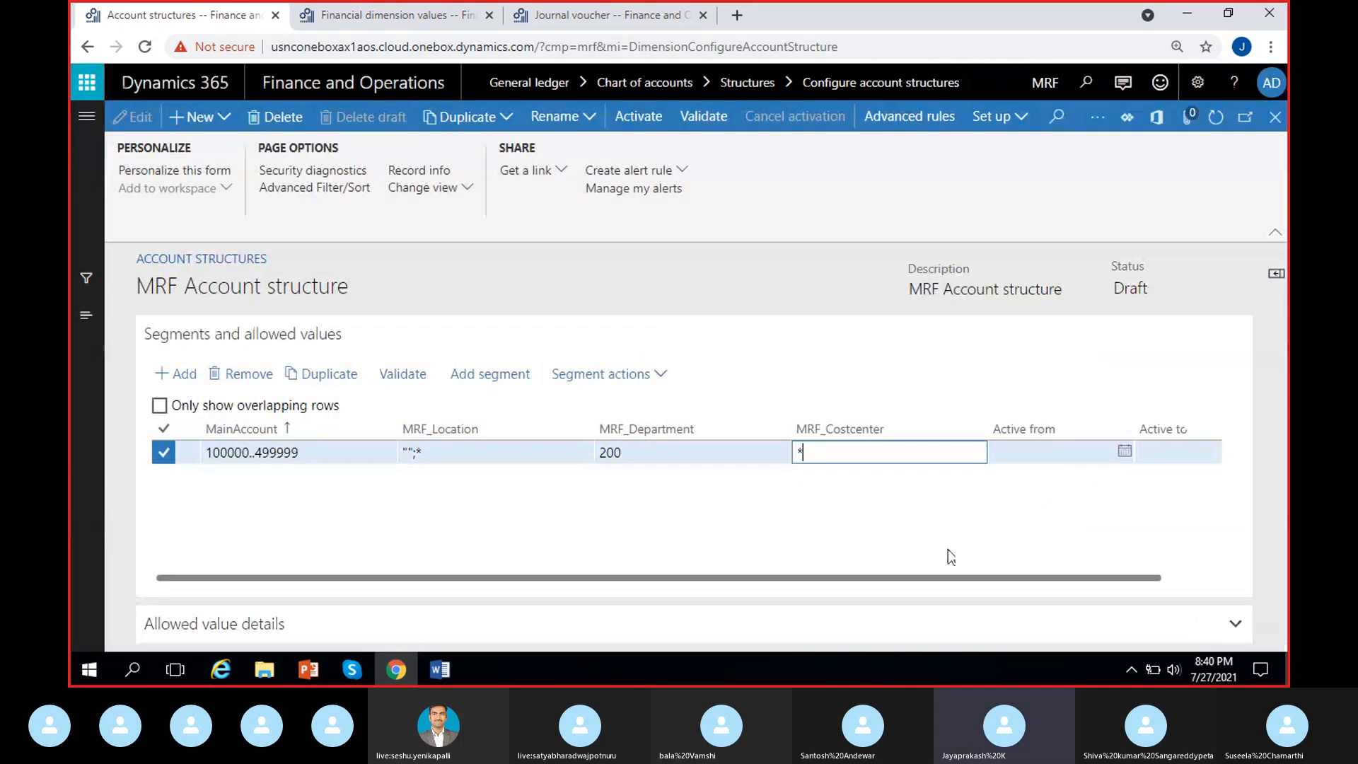
click(638, 379)
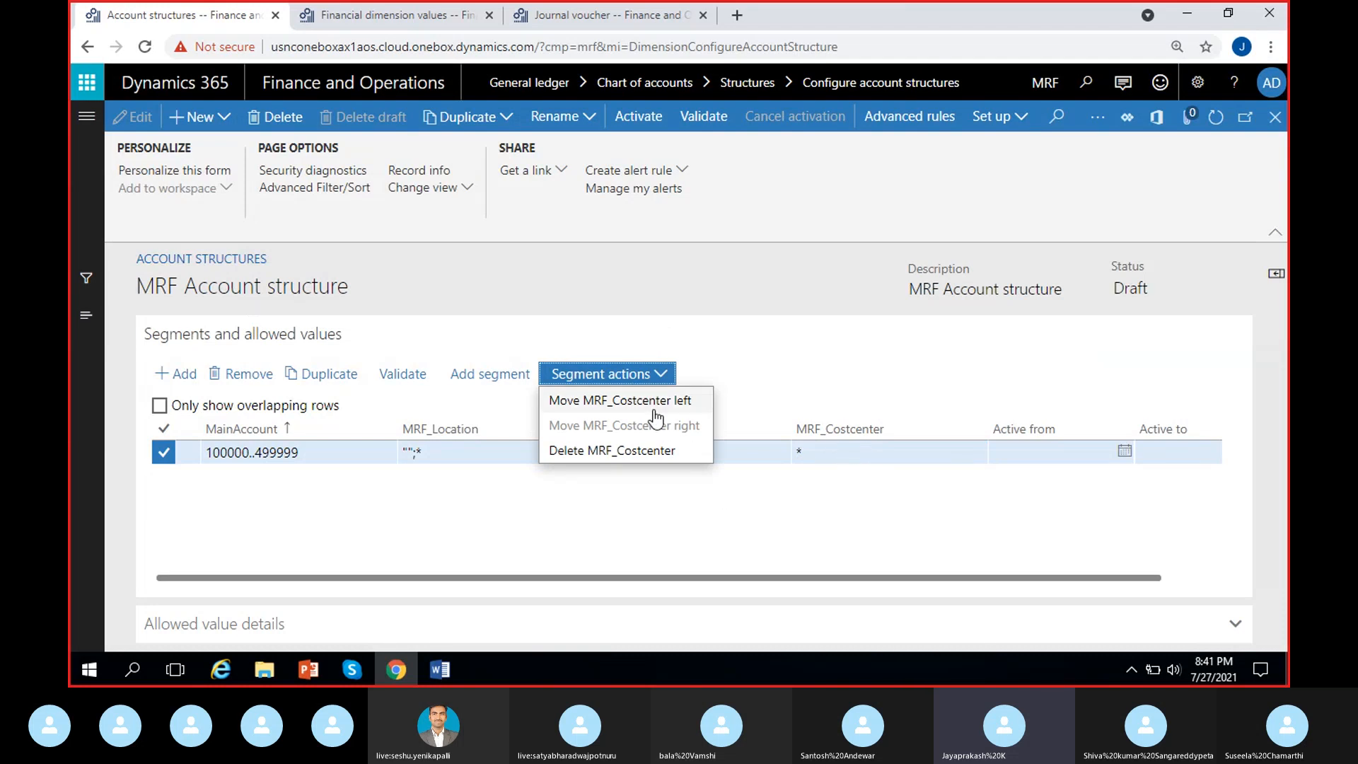
click(852, 453)
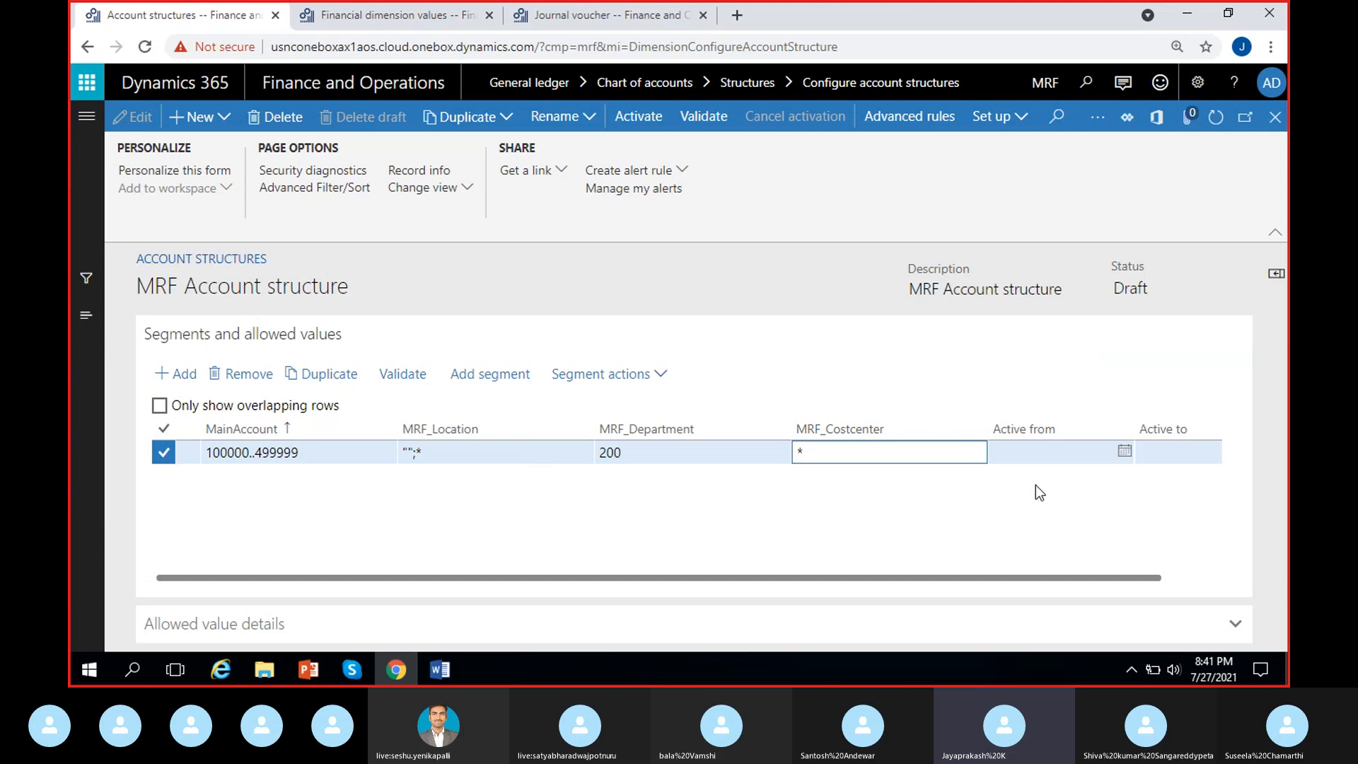
Move the MRF_Department segment ahead of MRF_Location and return it to its place after MRF_Location
click(681, 453)
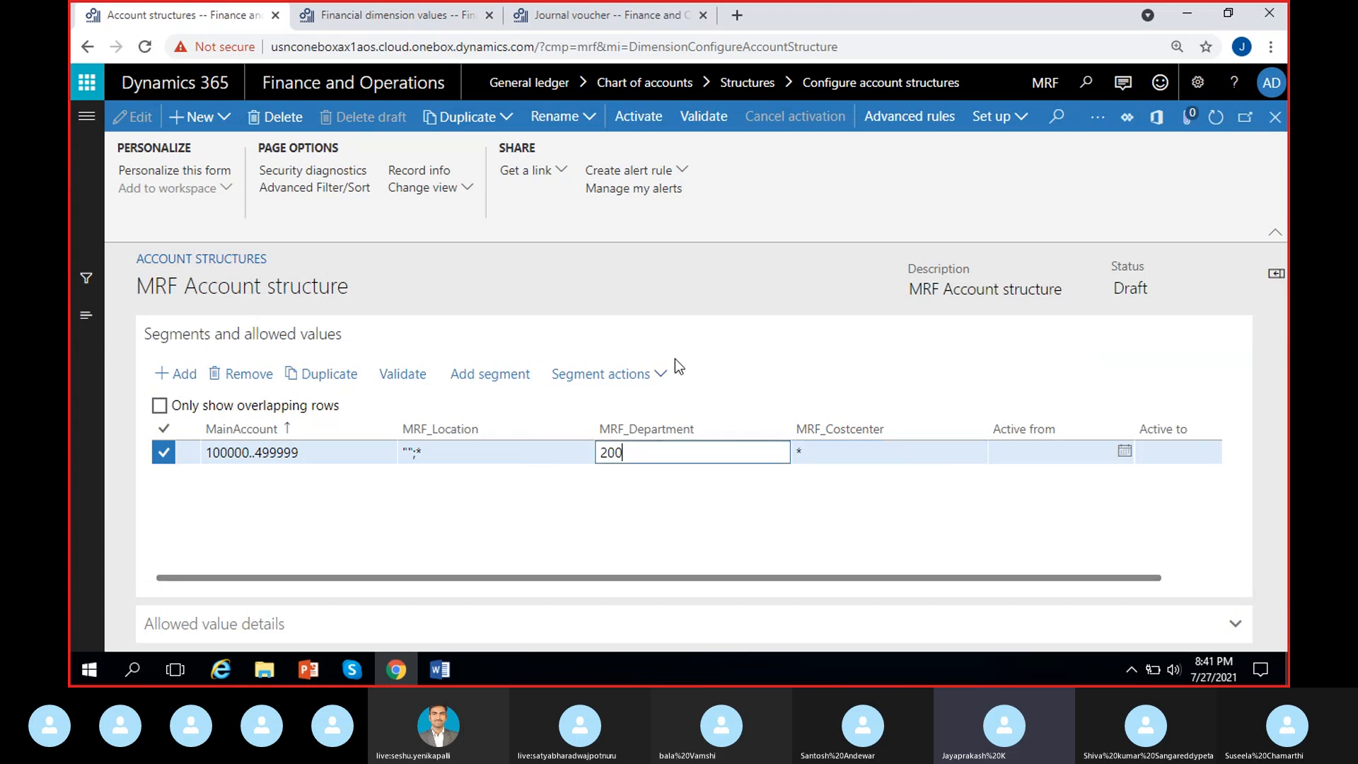
click(660, 375)
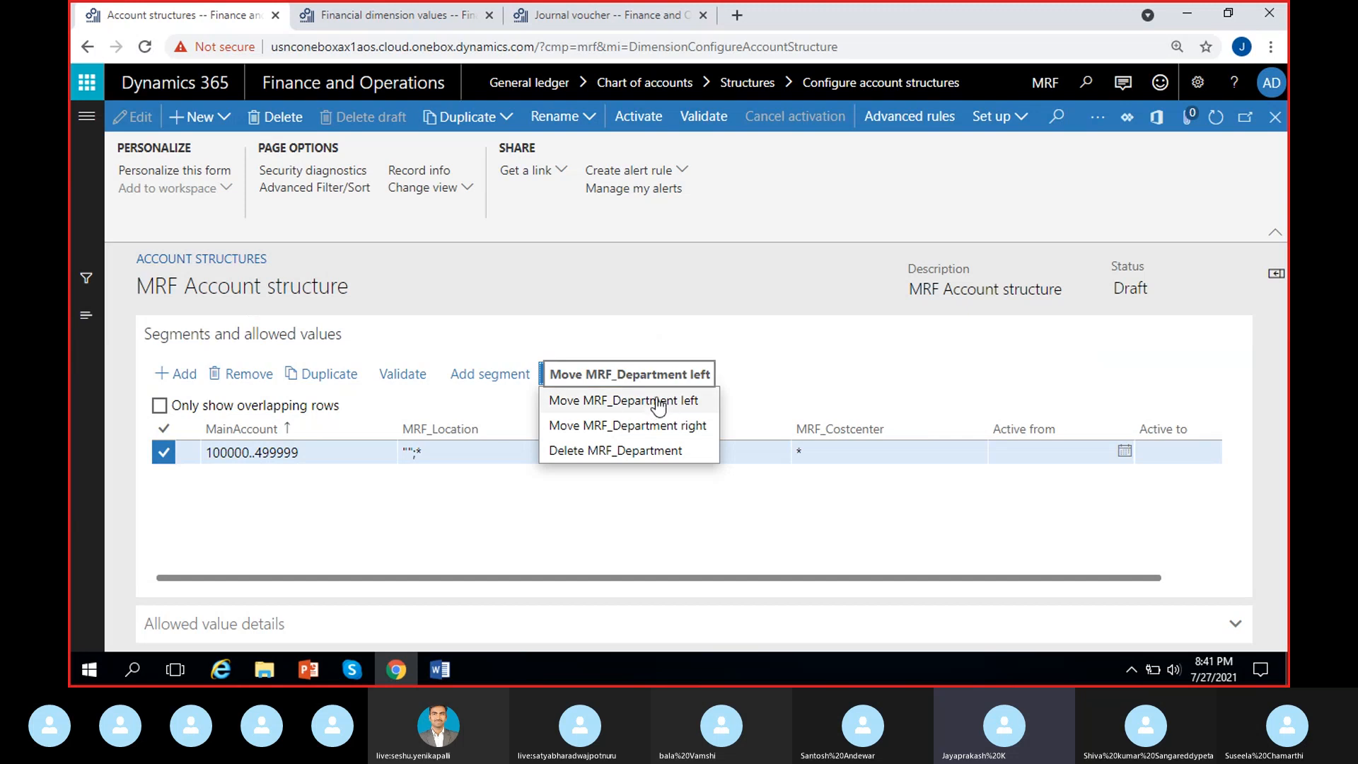
click(659, 401)
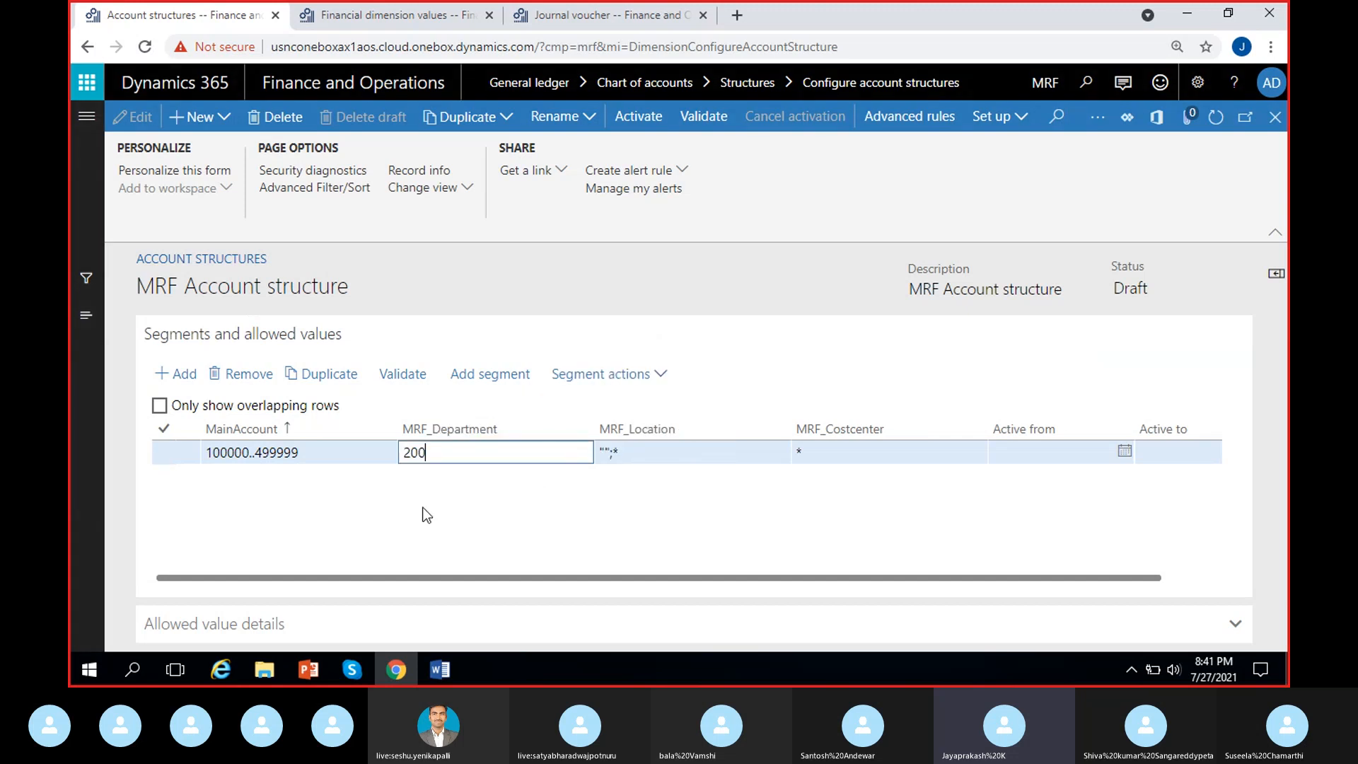
click(661, 375)
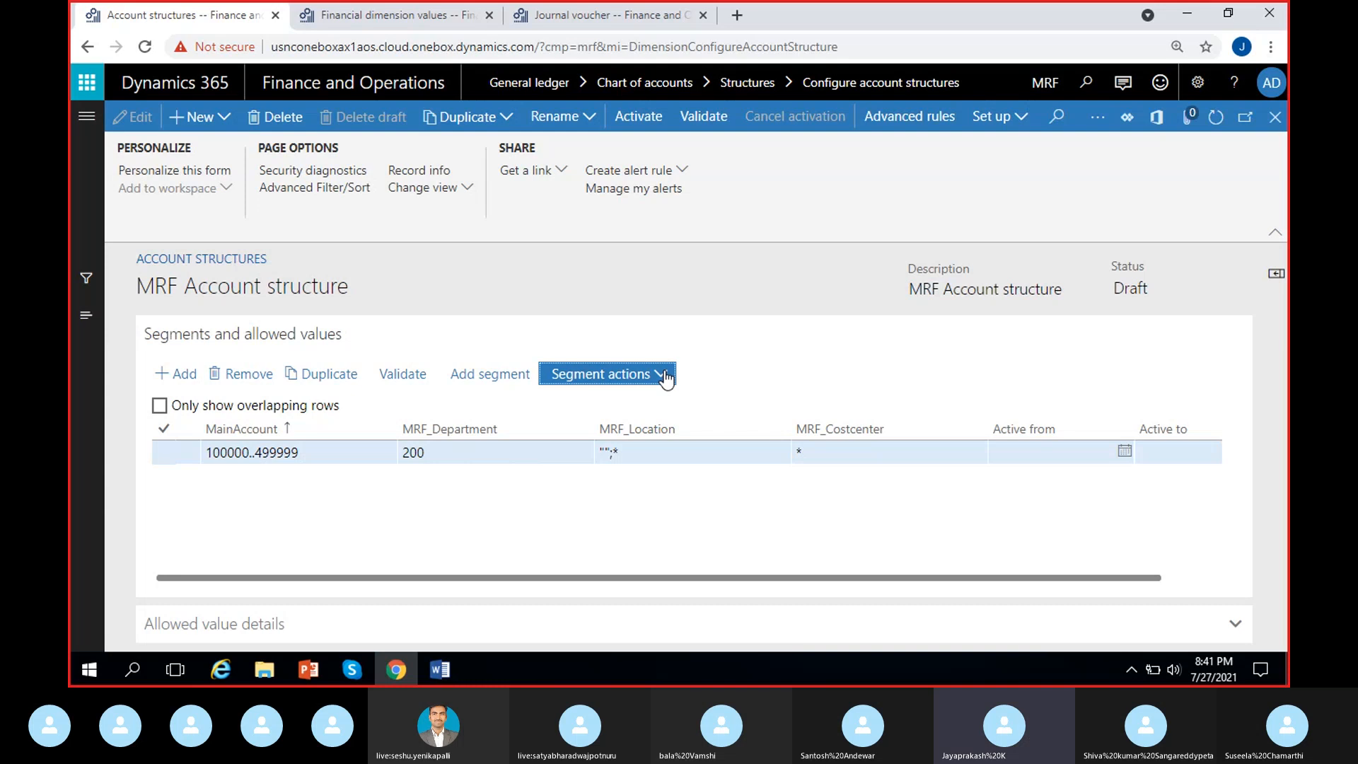
click(661, 425)
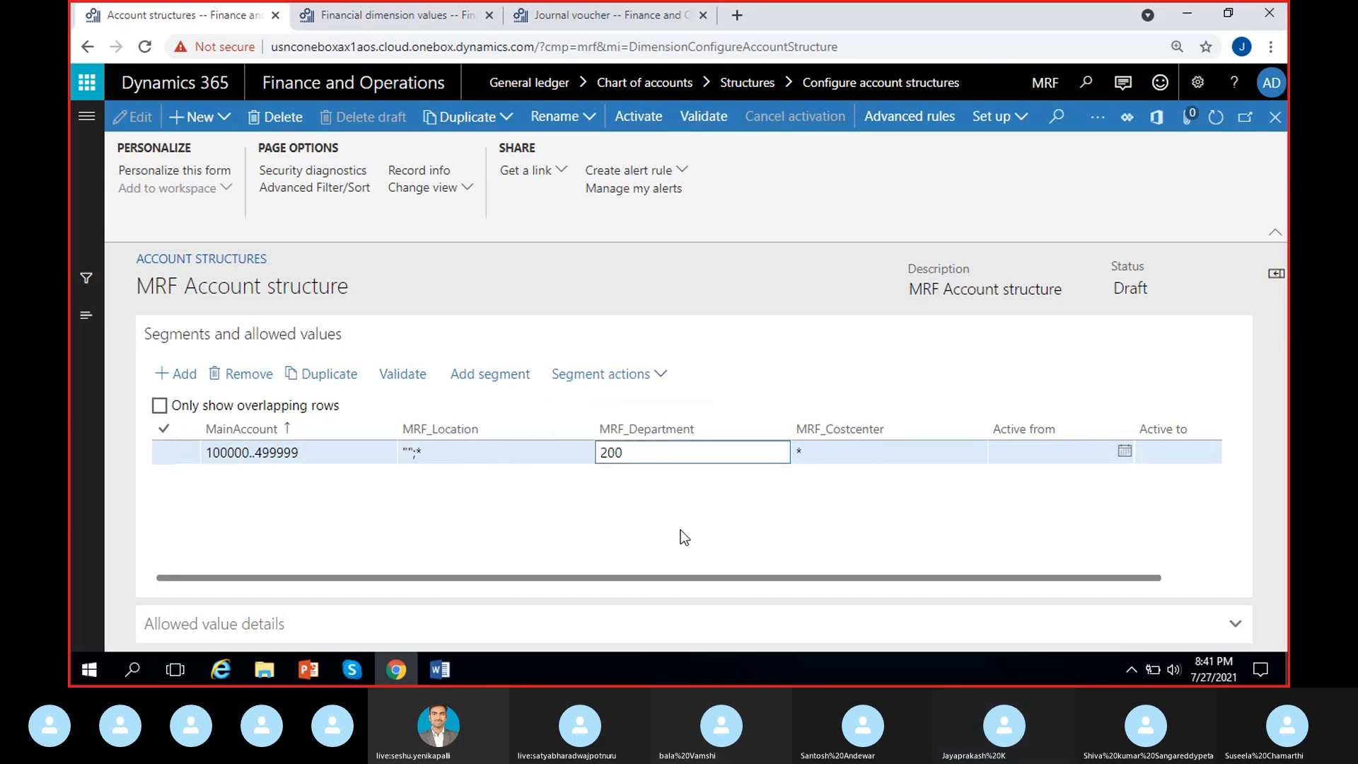
click(464, 451)
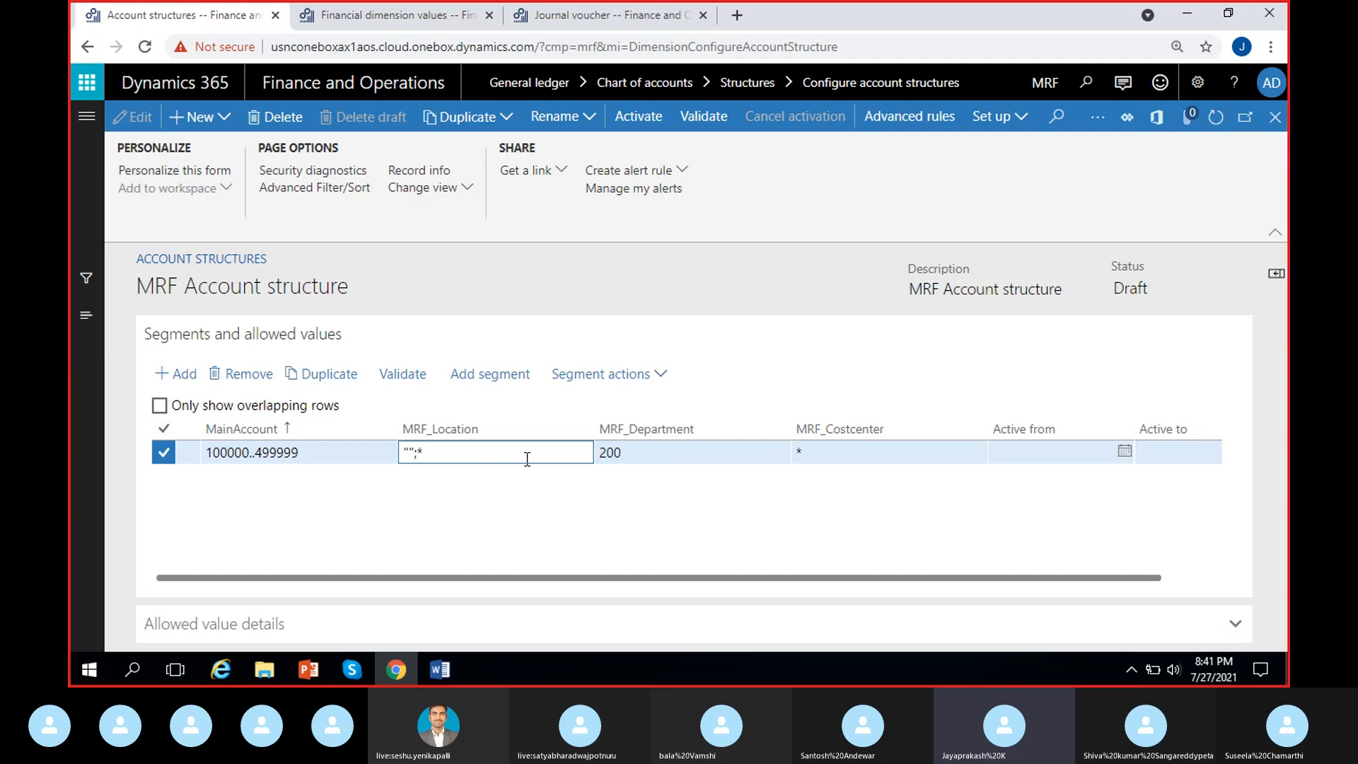
Switch to the journal voucher and examine the BusinessUnit and Department segments offered for ledger account 100011
click(614, 15)
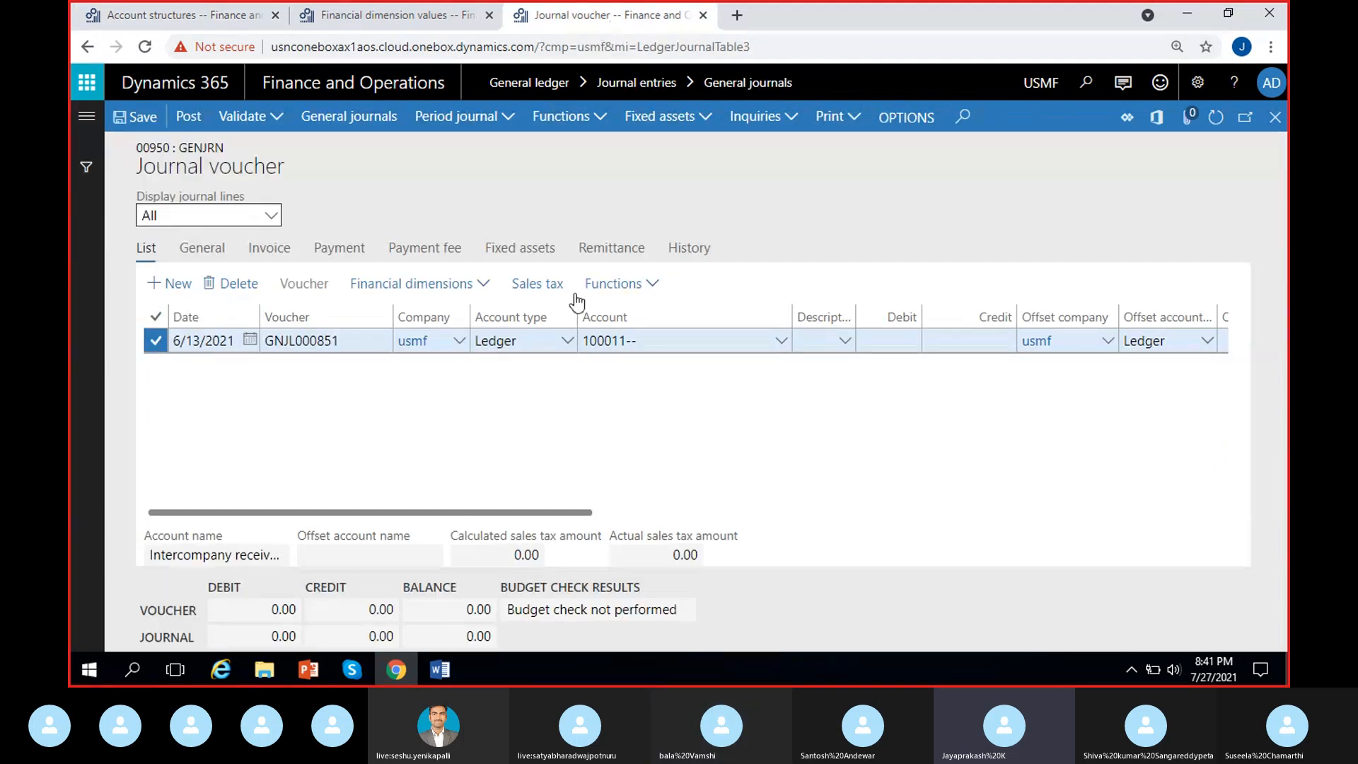
click(781, 344)
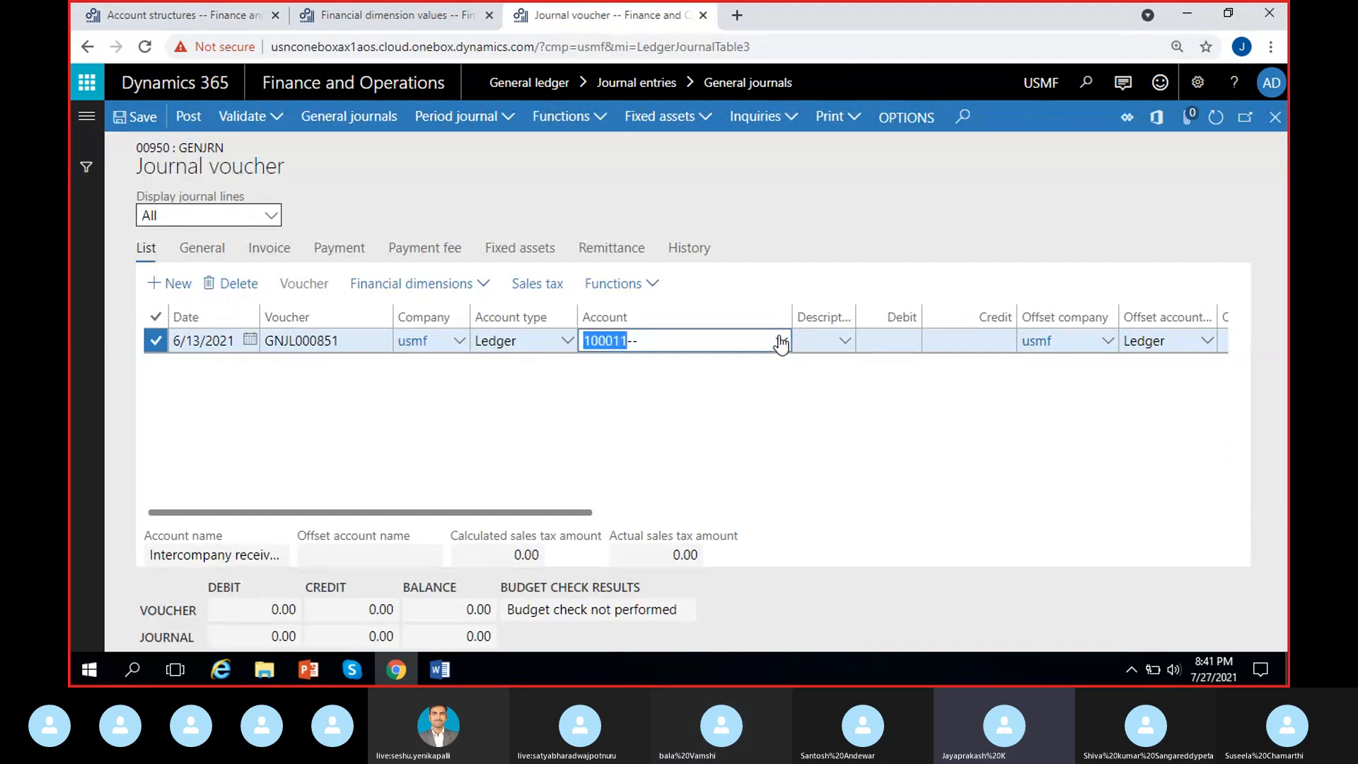
click(781, 342)
click(1097, 428)
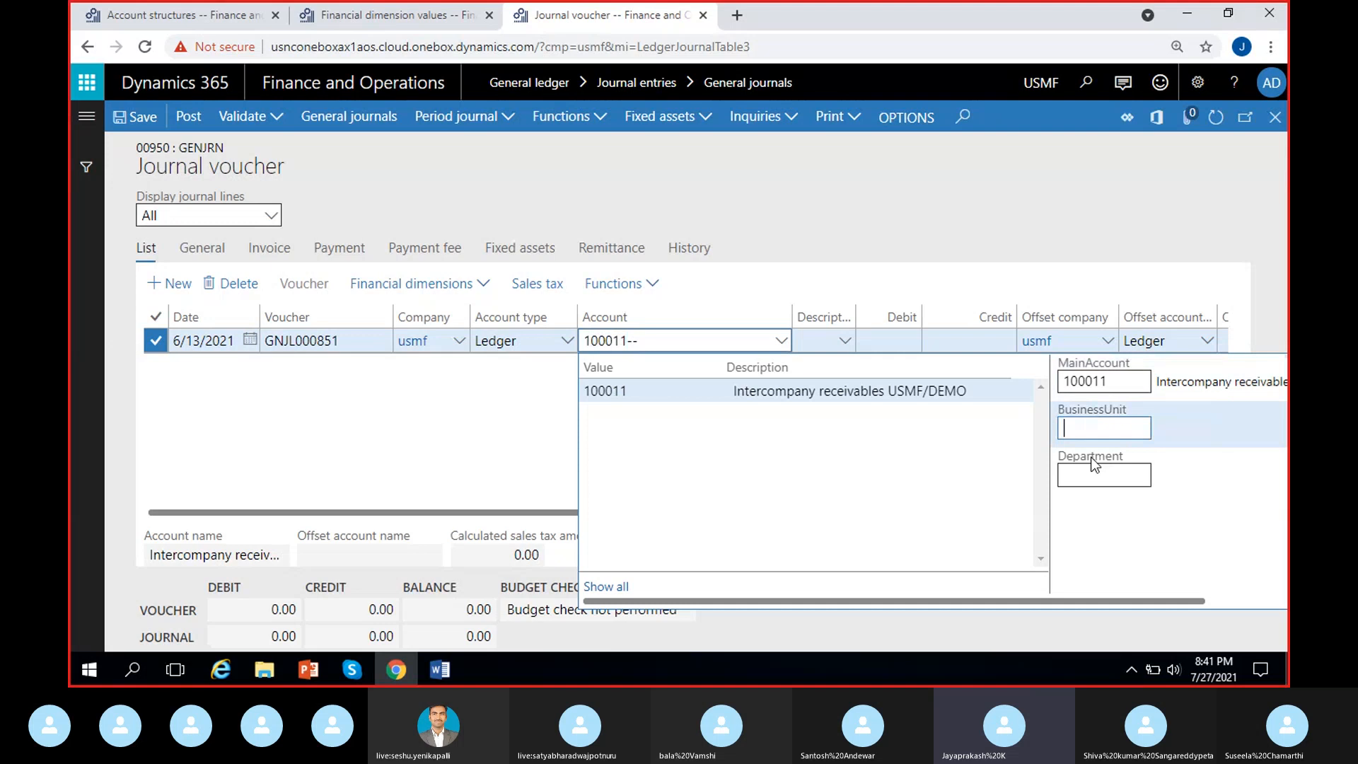
click(1067, 470)
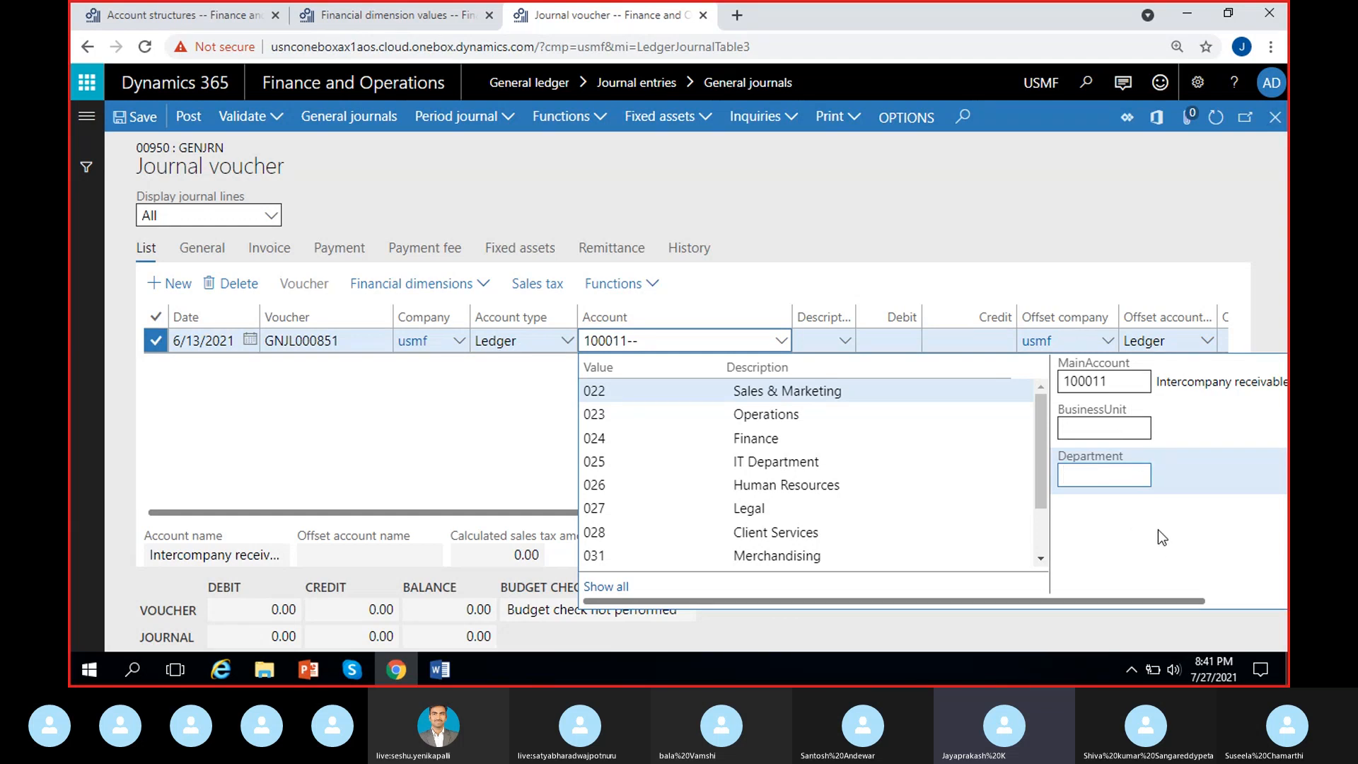
Return to the account structure and view the segment actions available for MRF_Location
click(174, 14)
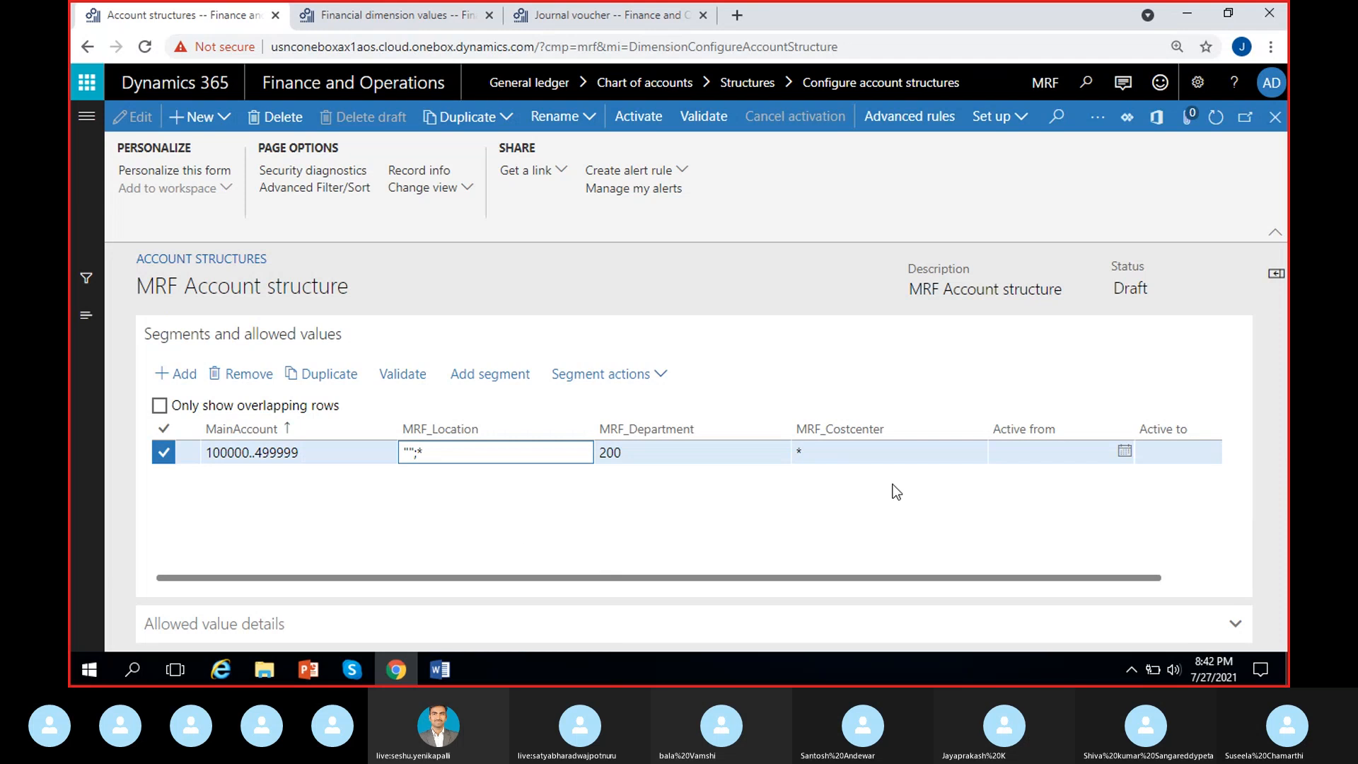
click(646, 380)
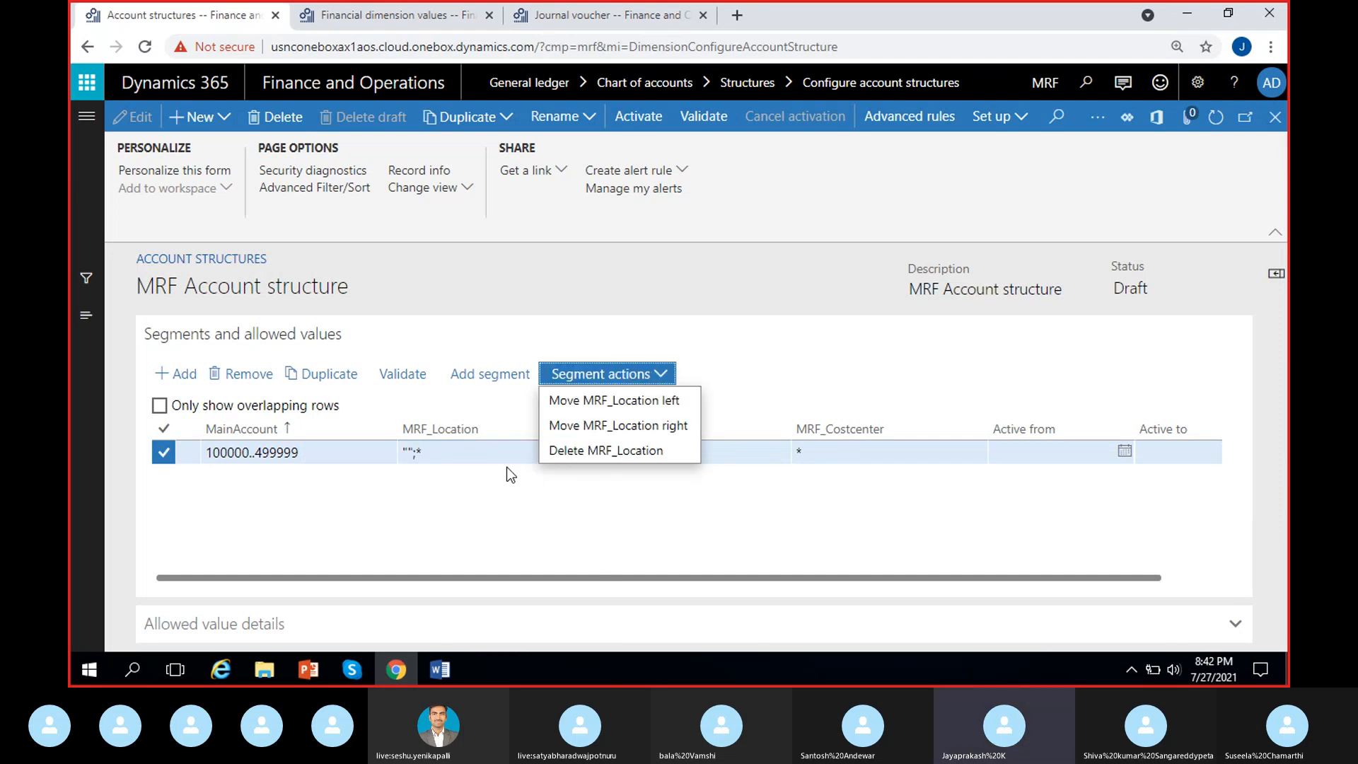
click(466, 454)
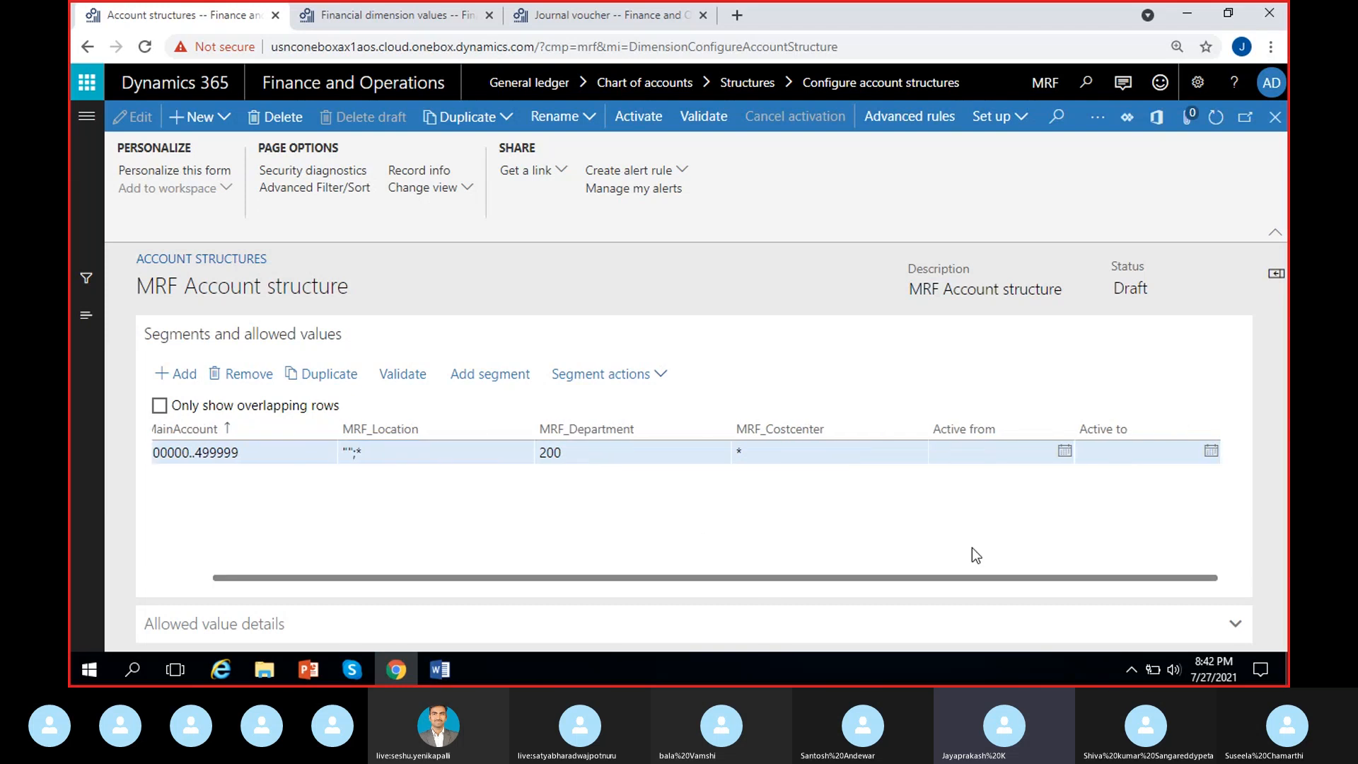
Examine the Active from and Active to date fields of the 100000..499999 row alongside its segment values
click(971, 458)
click(1169, 458)
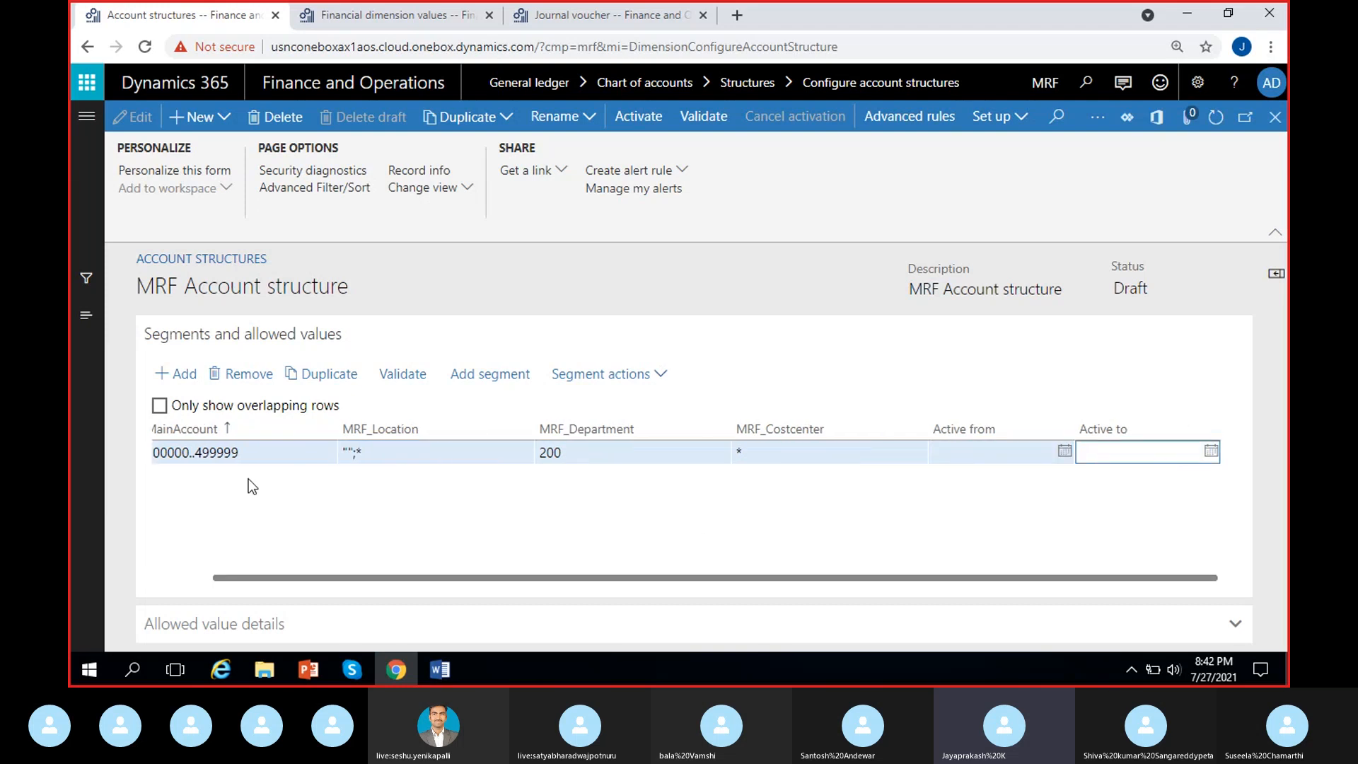
drag(303, 579, 244, 578)
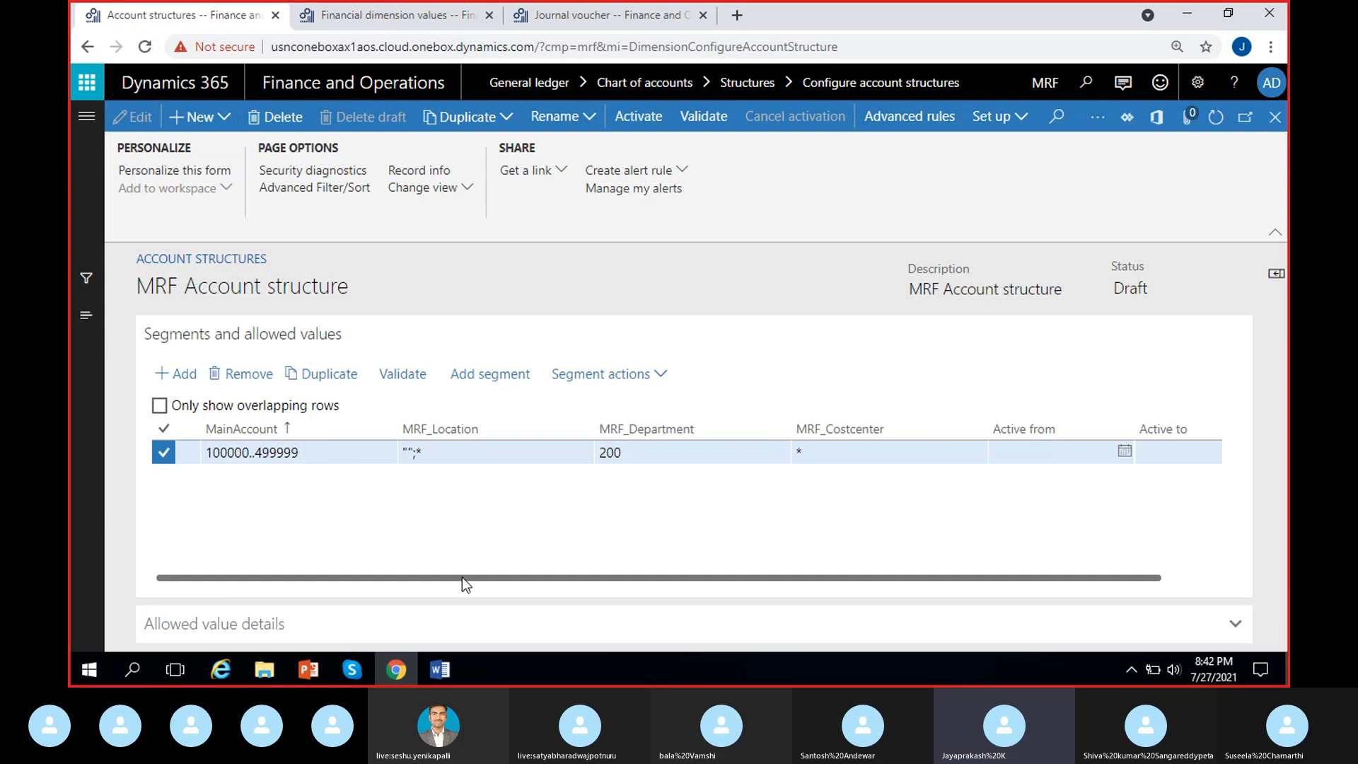
drag(462, 577, 658, 578)
click(1036, 453)
click(1139, 465)
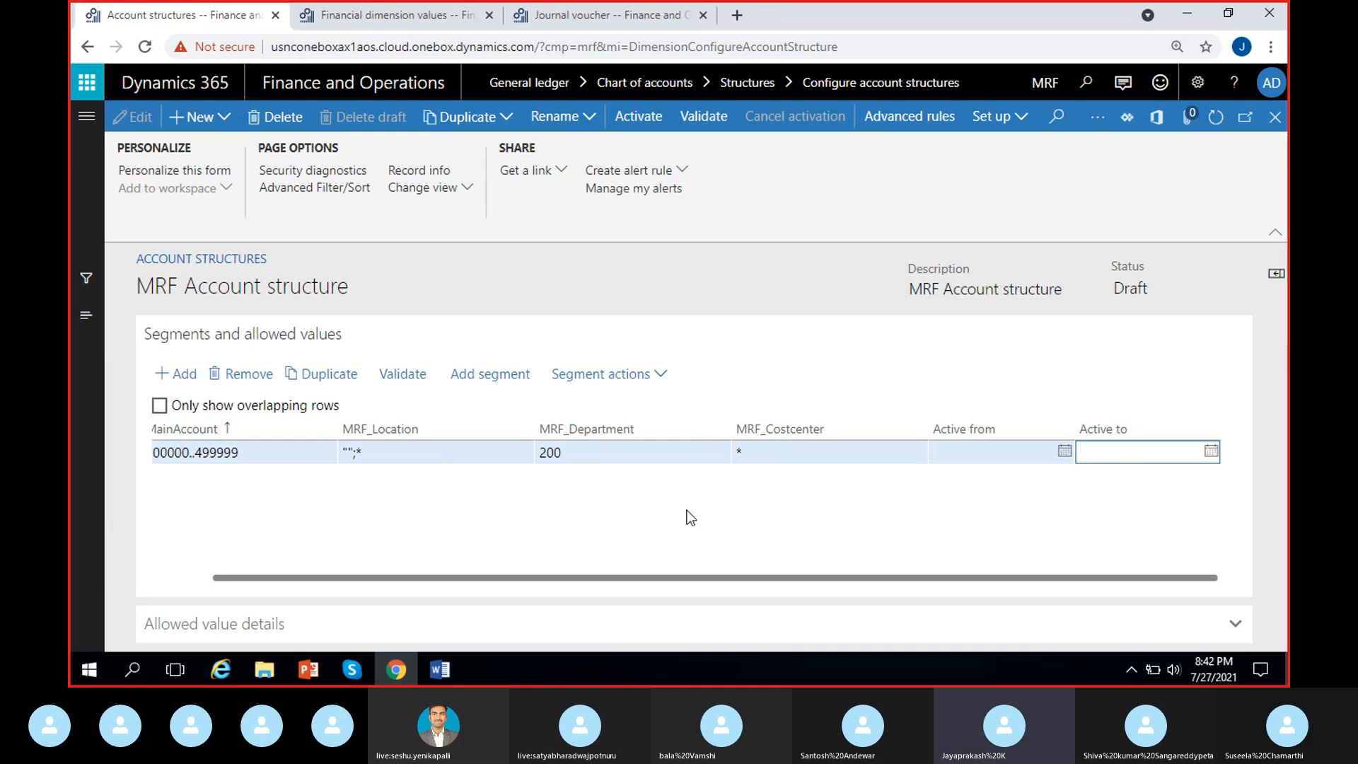
click(1019, 454)
click(1115, 457)
click(585, 460)
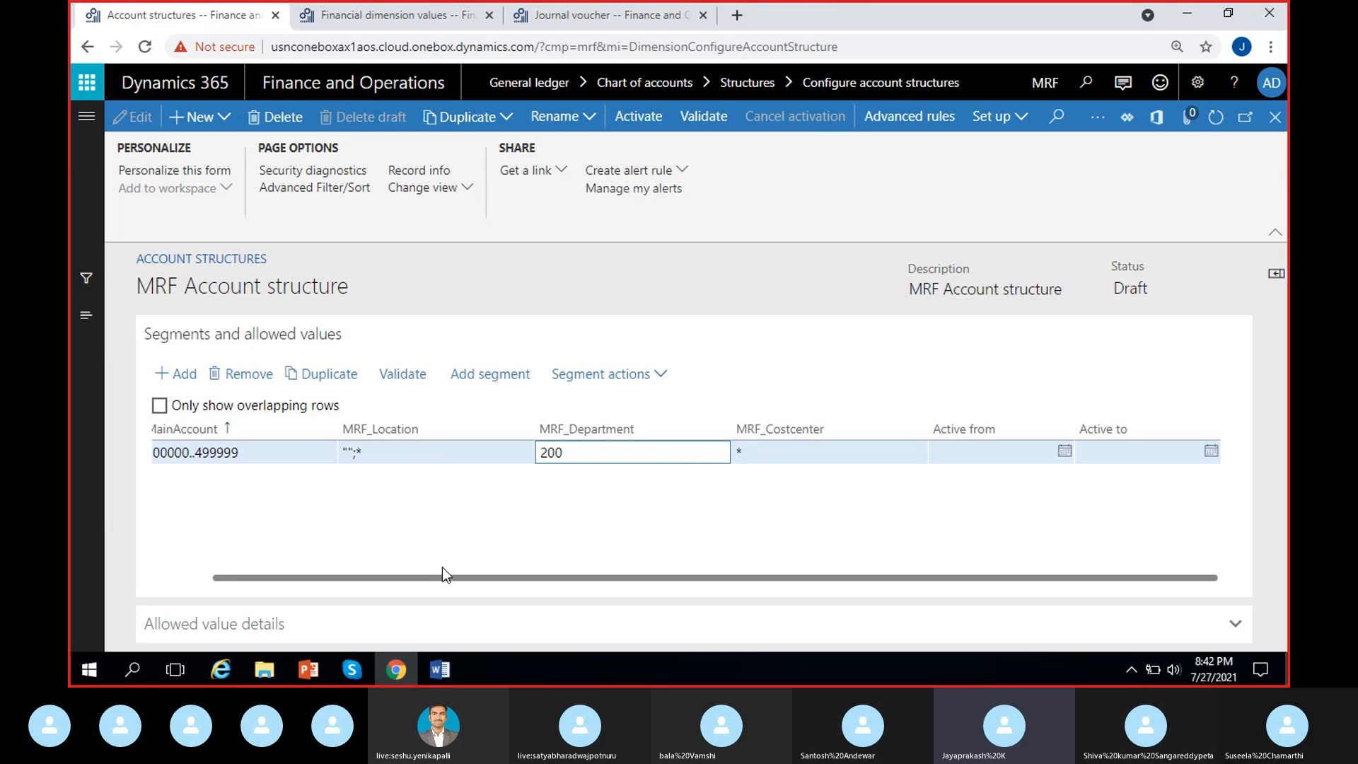
drag(372, 577, 316, 577)
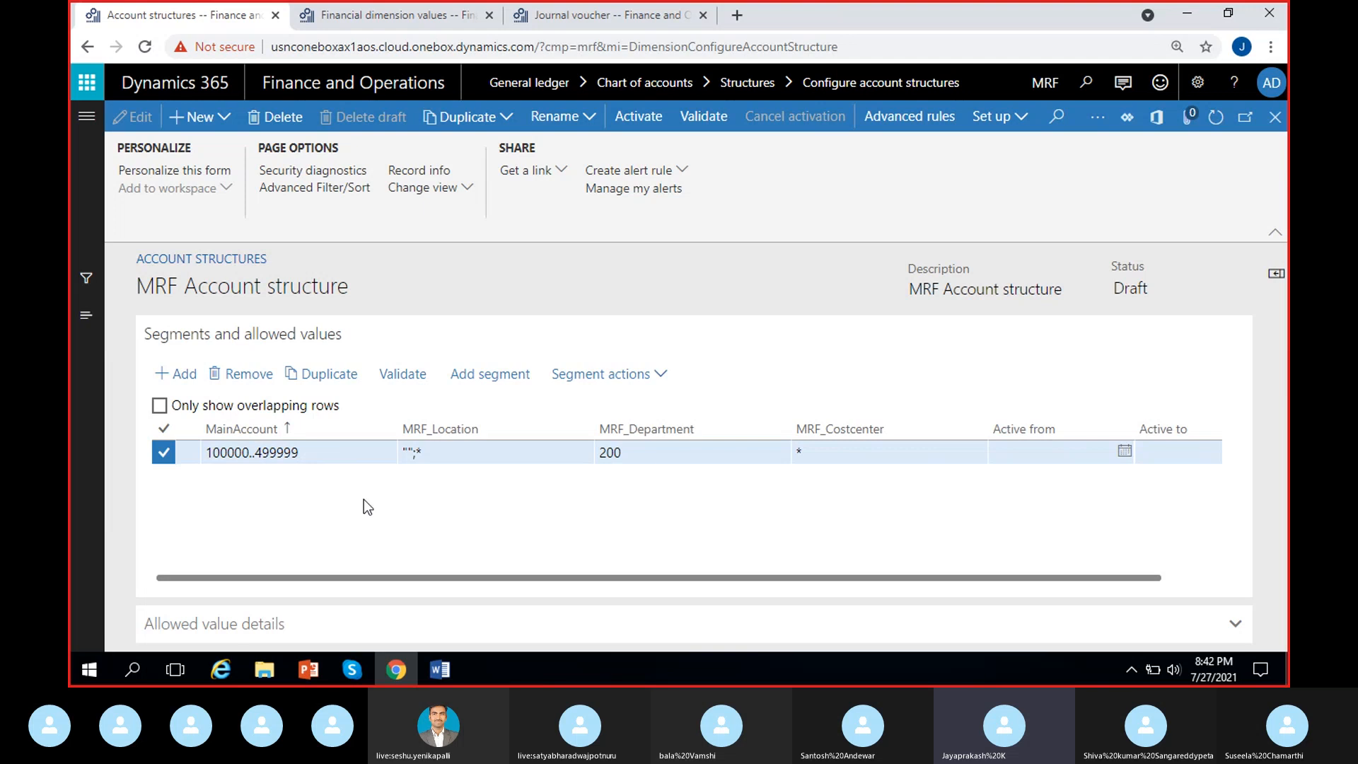
drag(659, 578, 961, 580)
click(977, 463)
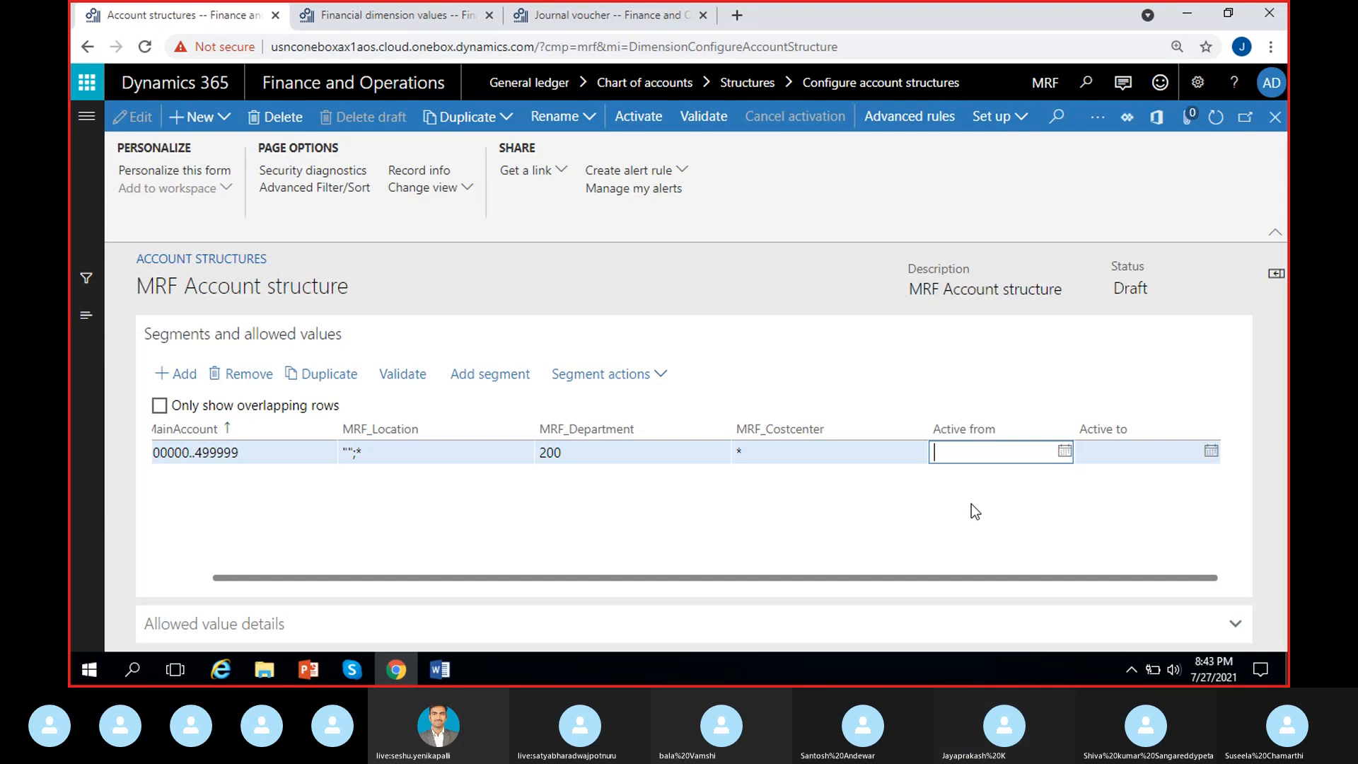
click(843, 578)
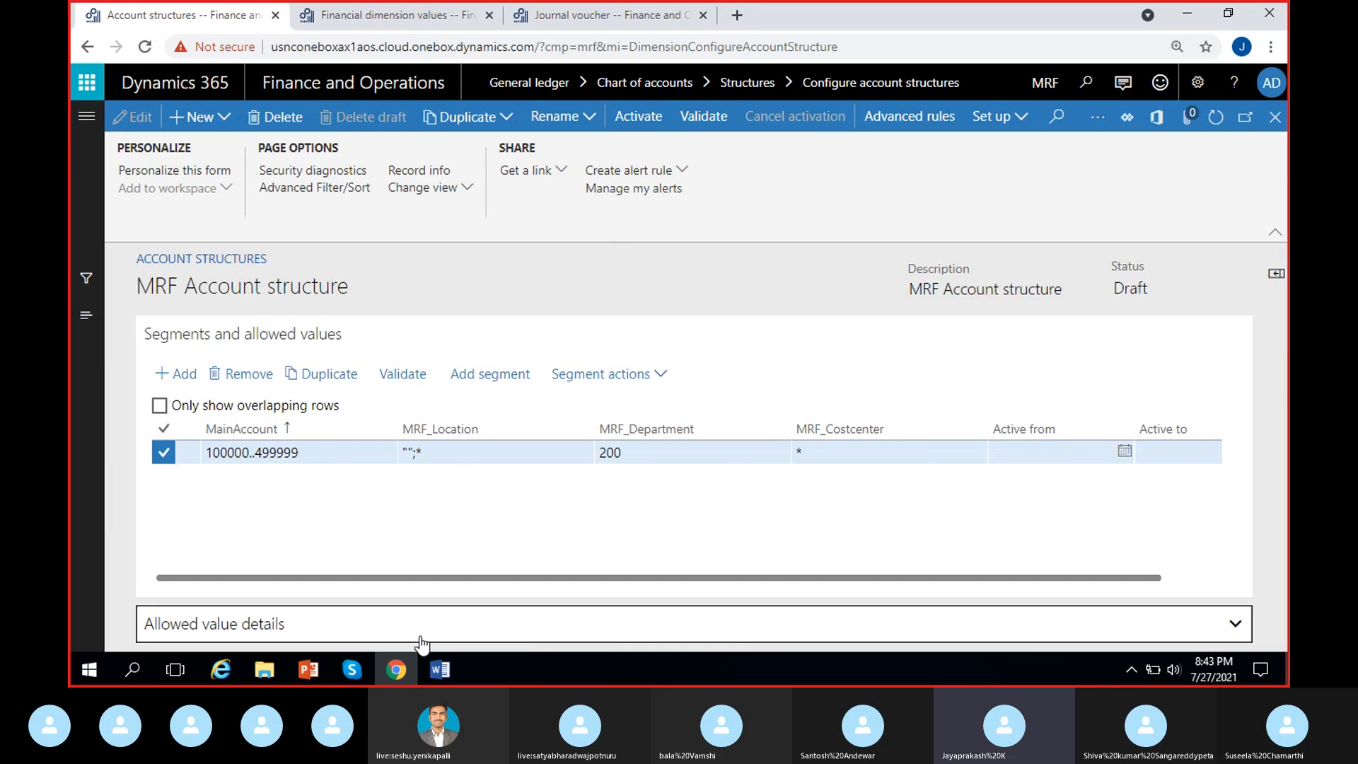
Show the allowed value details and add a row for main accounts 500000..599999
click(506, 632)
drag(614, 549, 542, 548)
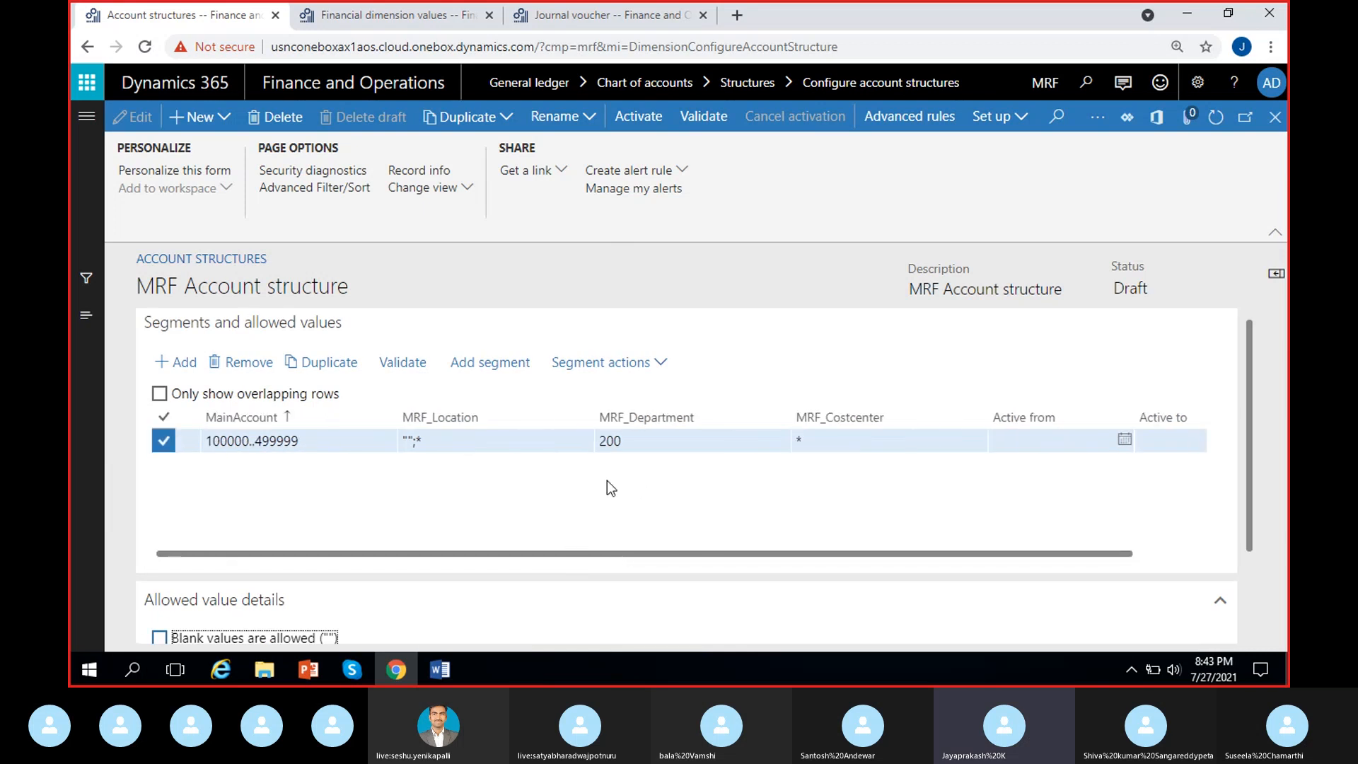
click(287, 445)
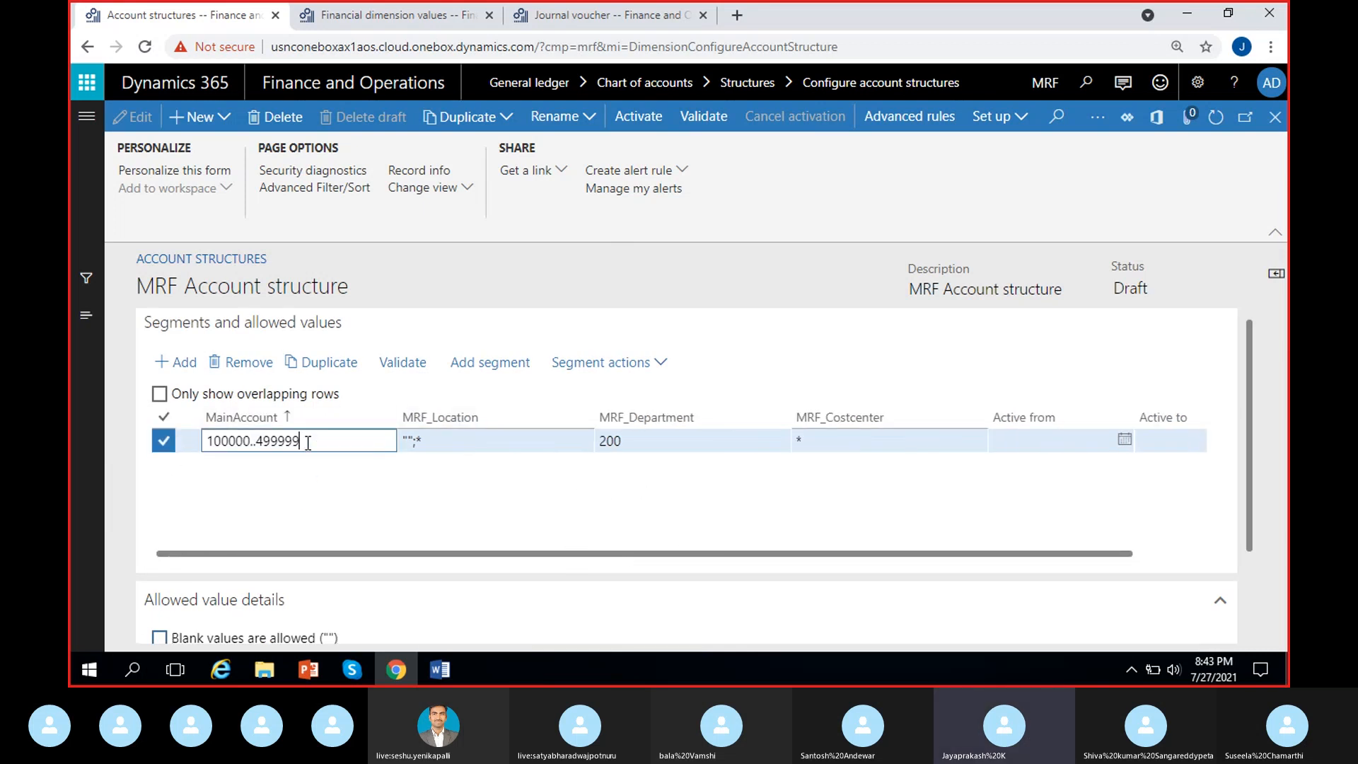
click(186, 367)
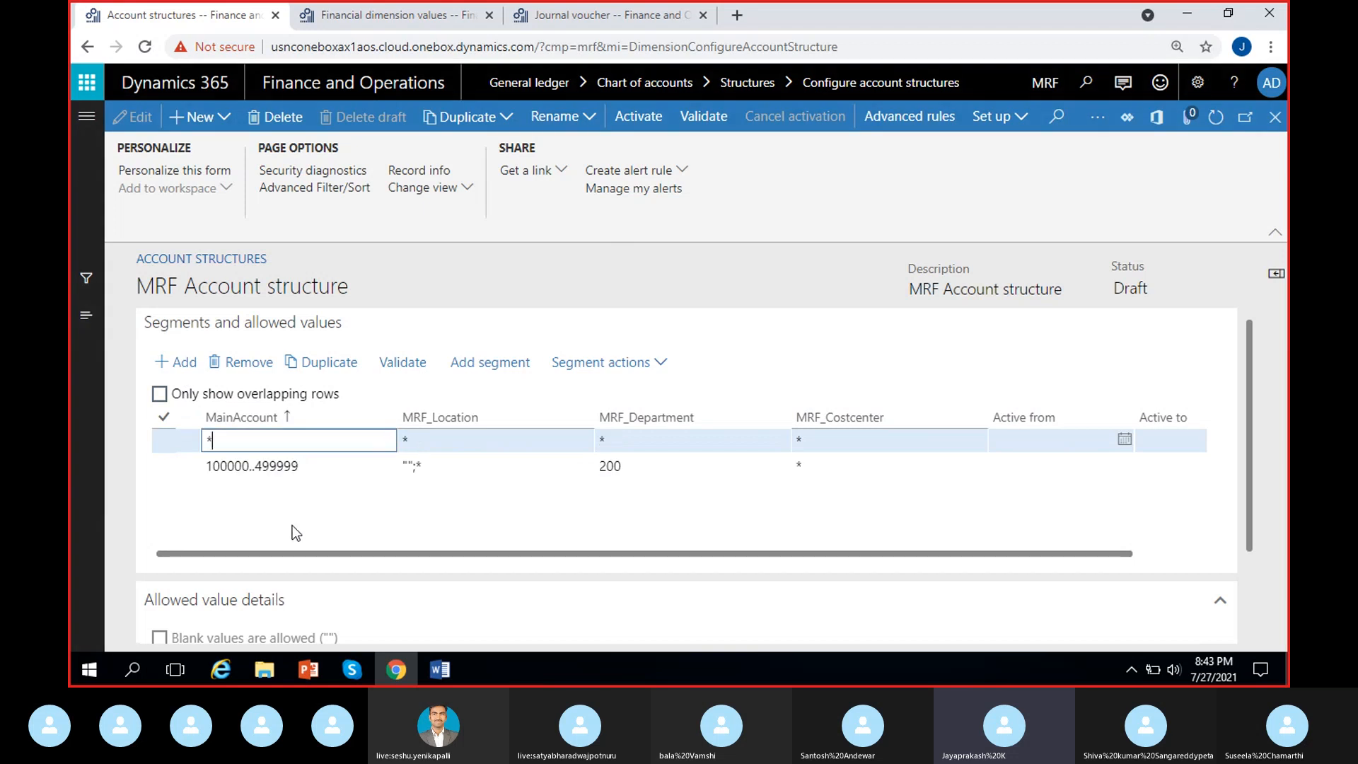
key(BackSpace)
text(500000..599999)
Allow blank values for MRF_Location, MRF_Department and MRF_Costcenter in the 500000..599999 row
click(577, 442)
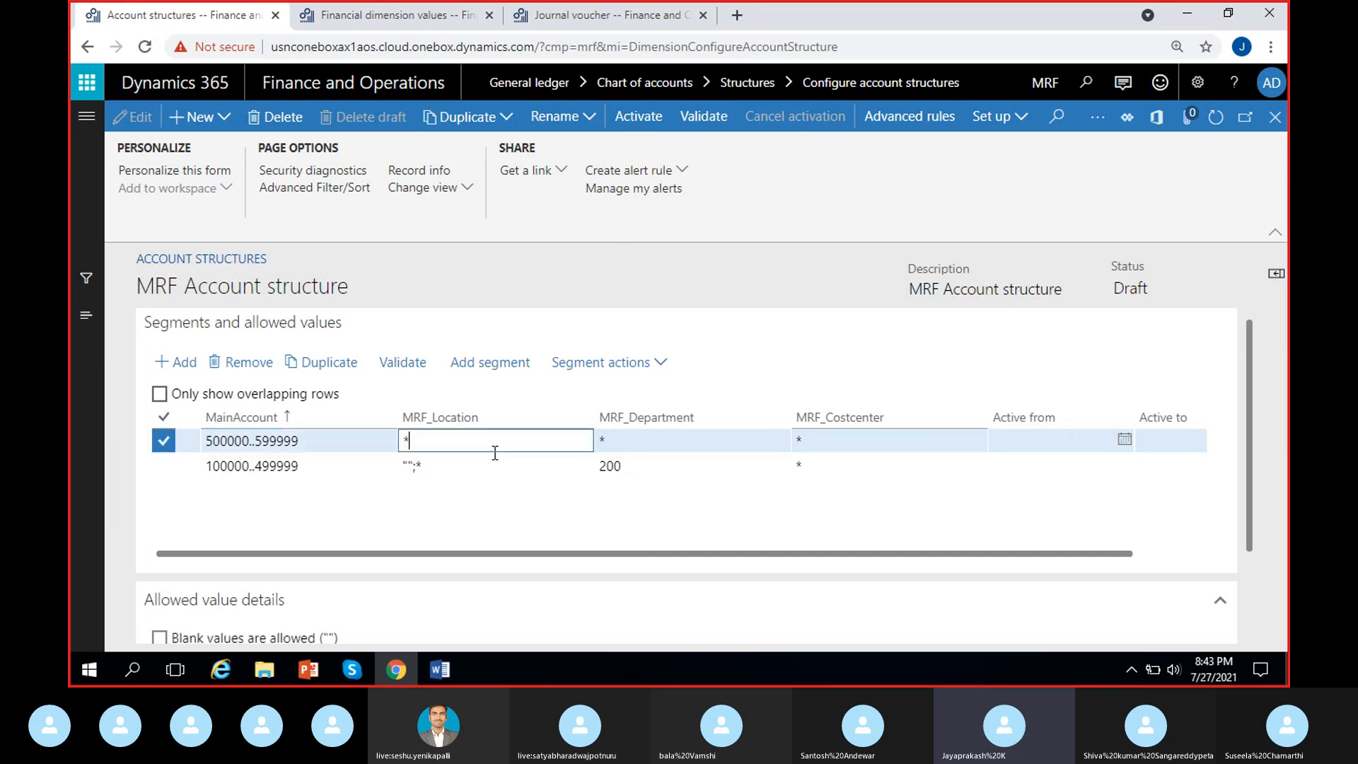
click(160, 638)
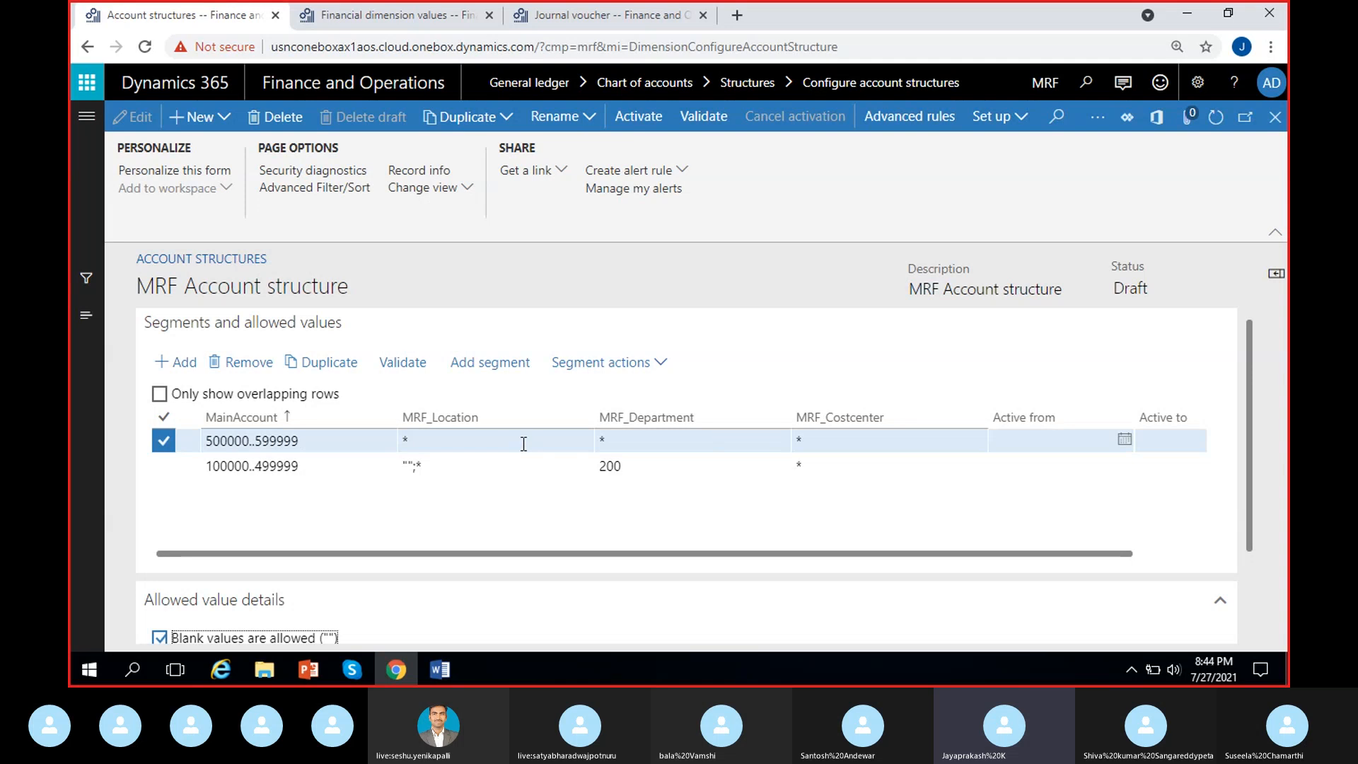
click(524, 444)
click(682, 465)
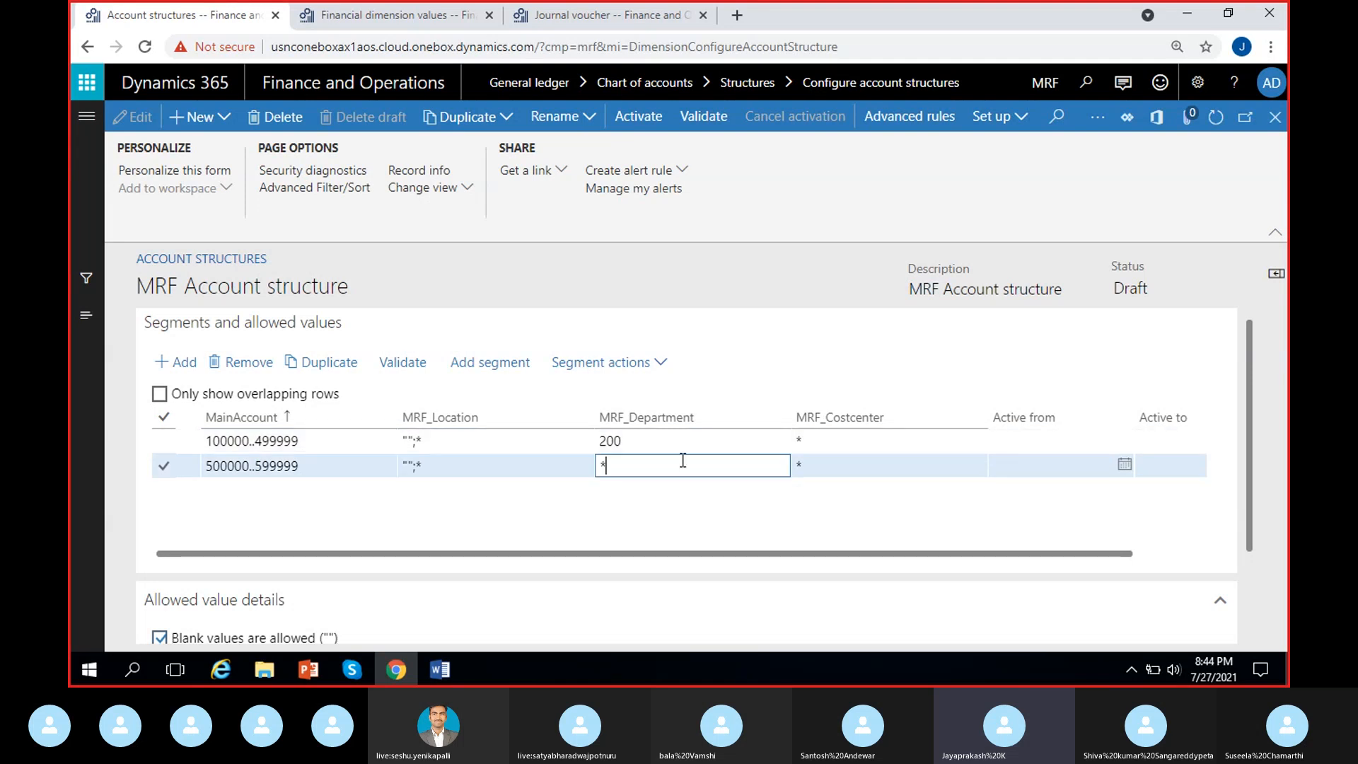
click(160, 639)
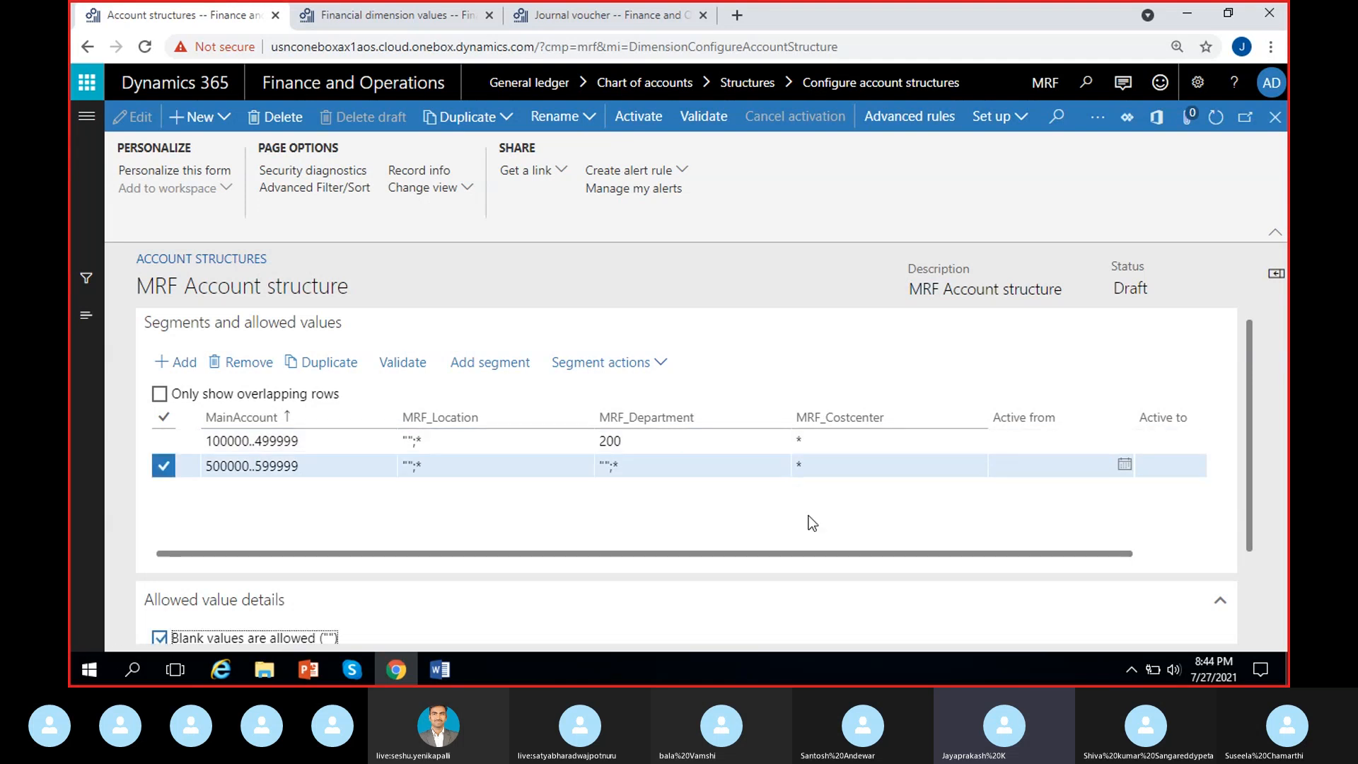
click(853, 464)
click(160, 638)
Allow blank values for MRF_Costcenter in the 100000..499999 row
click(842, 442)
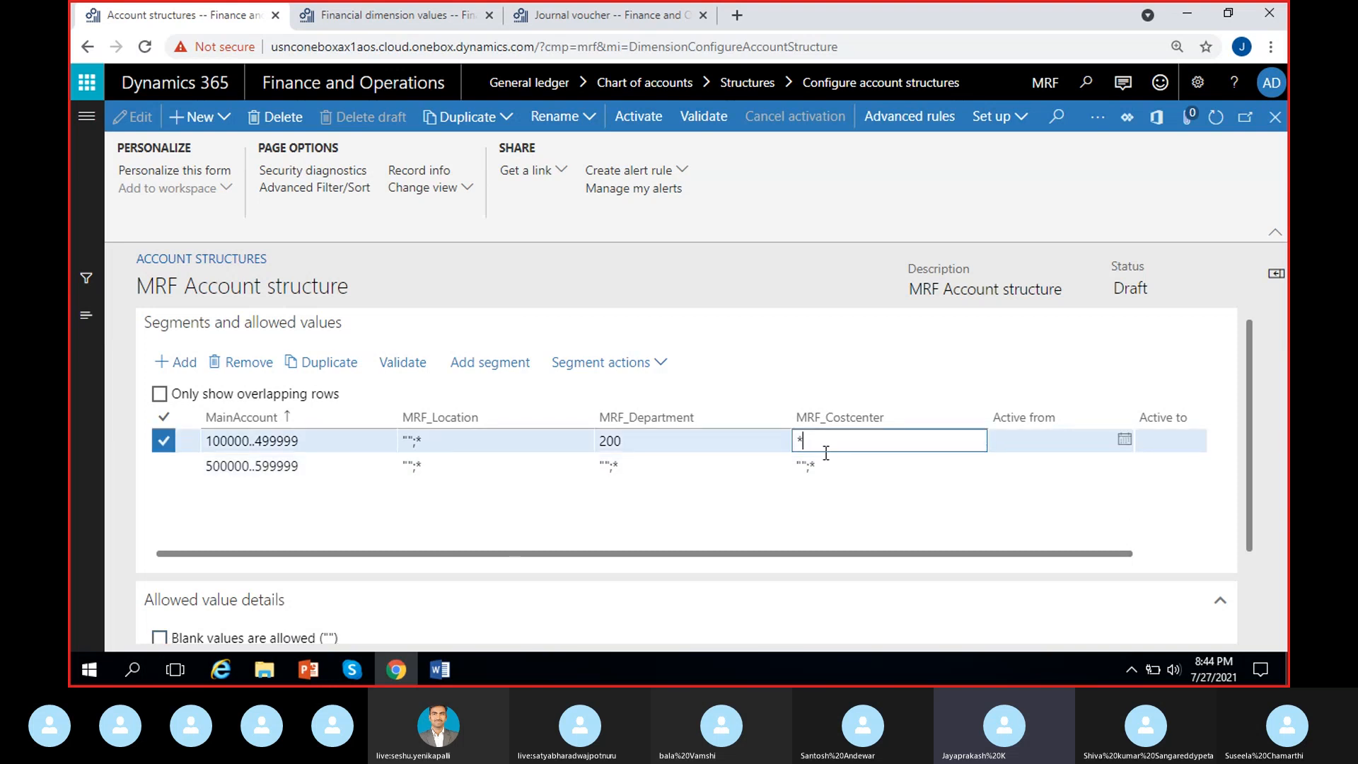
click(159, 638)
click(158, 638)
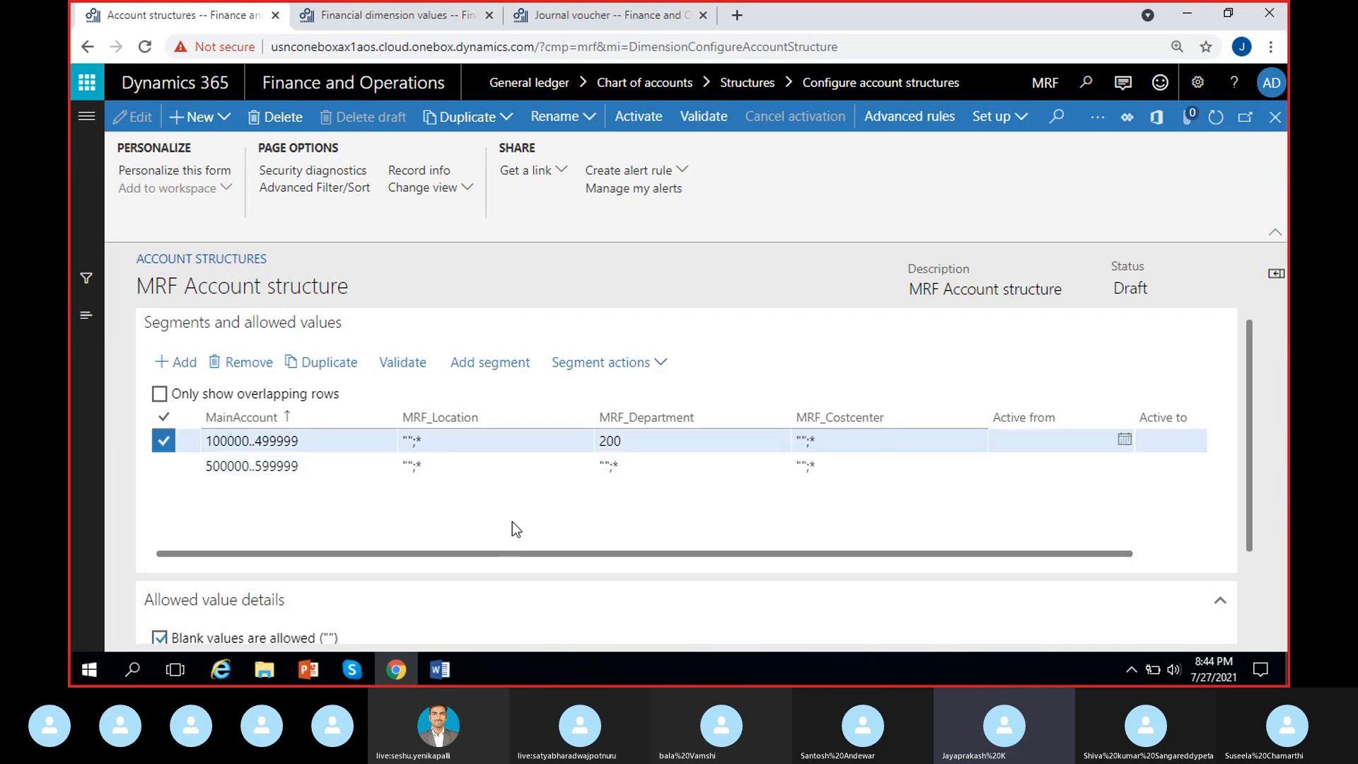
Set MRF_Department to * in the 100000..499999 row
click(669, 444)
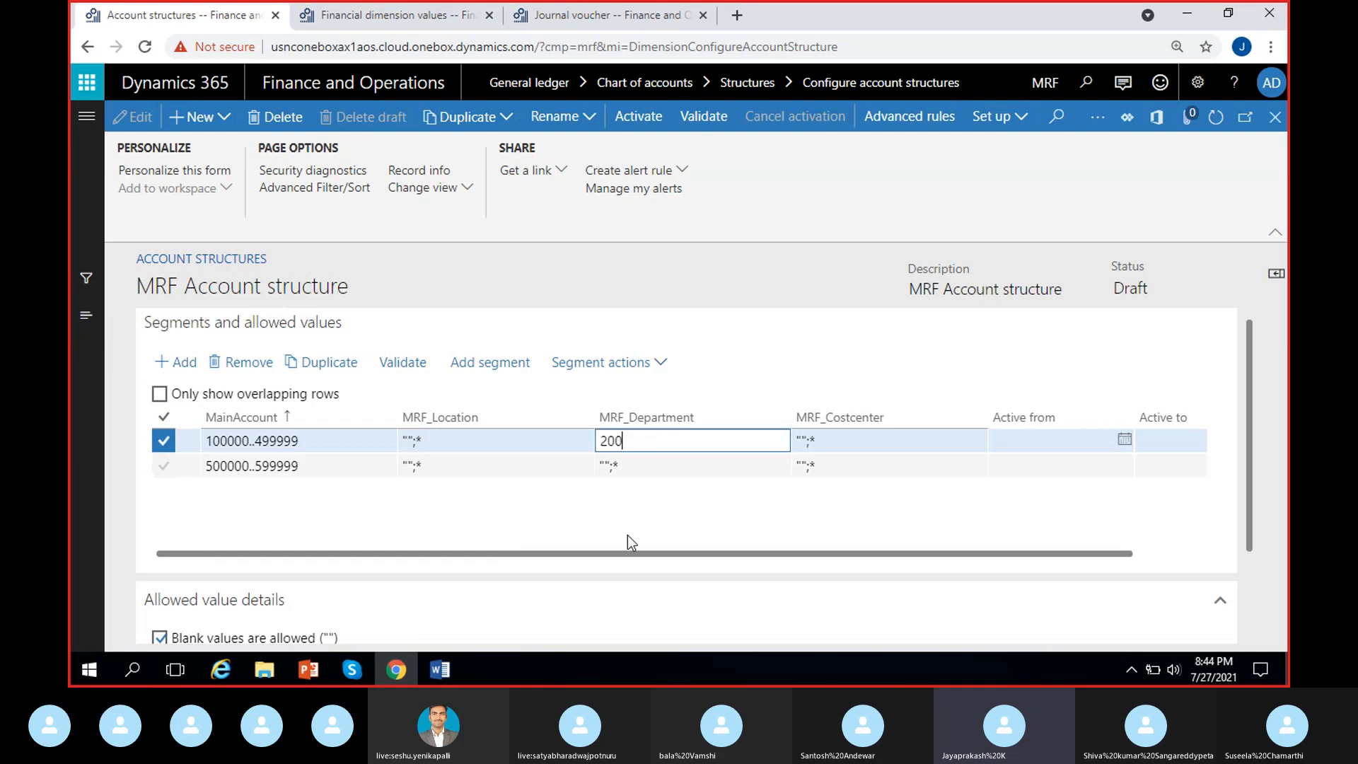
key(BackSpace)
key(BackSpace)
key(BackSpace)
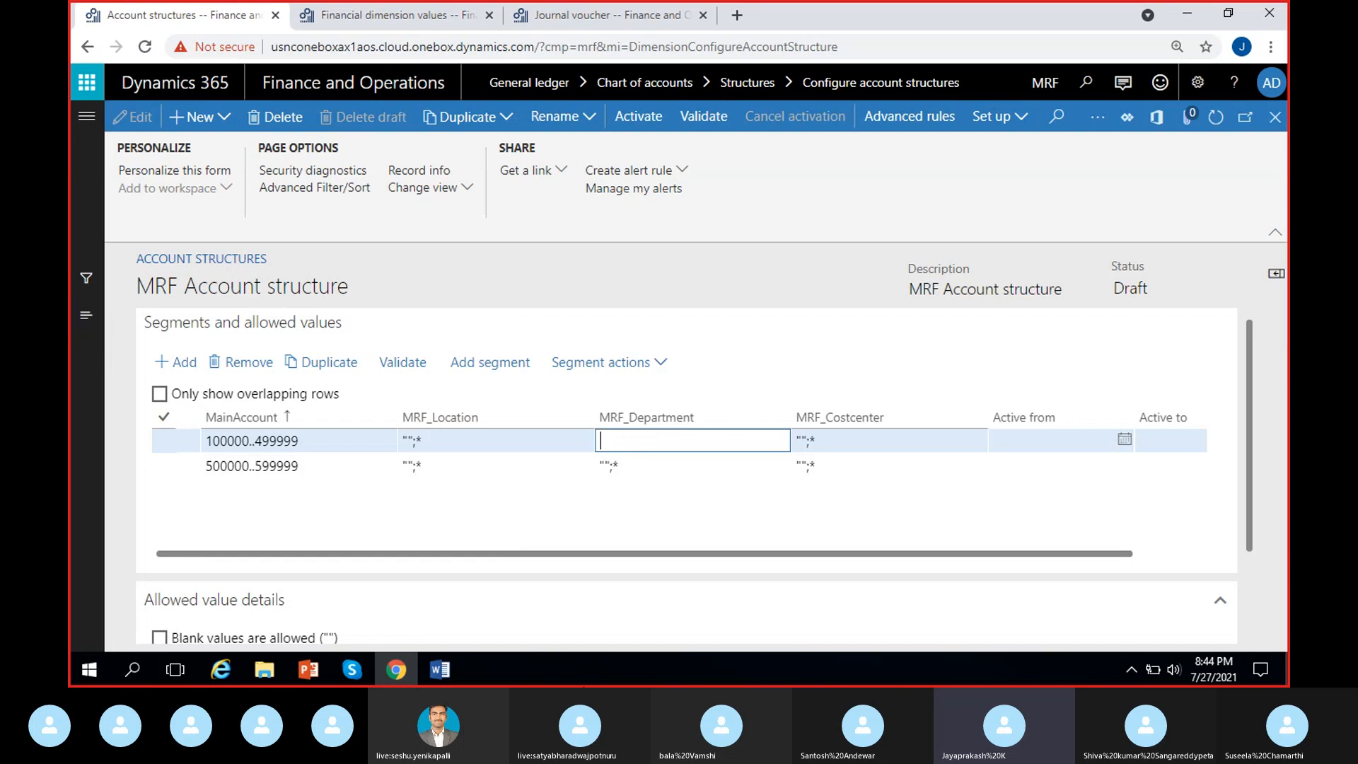
text(8)
key(BackSpace)
text(*)
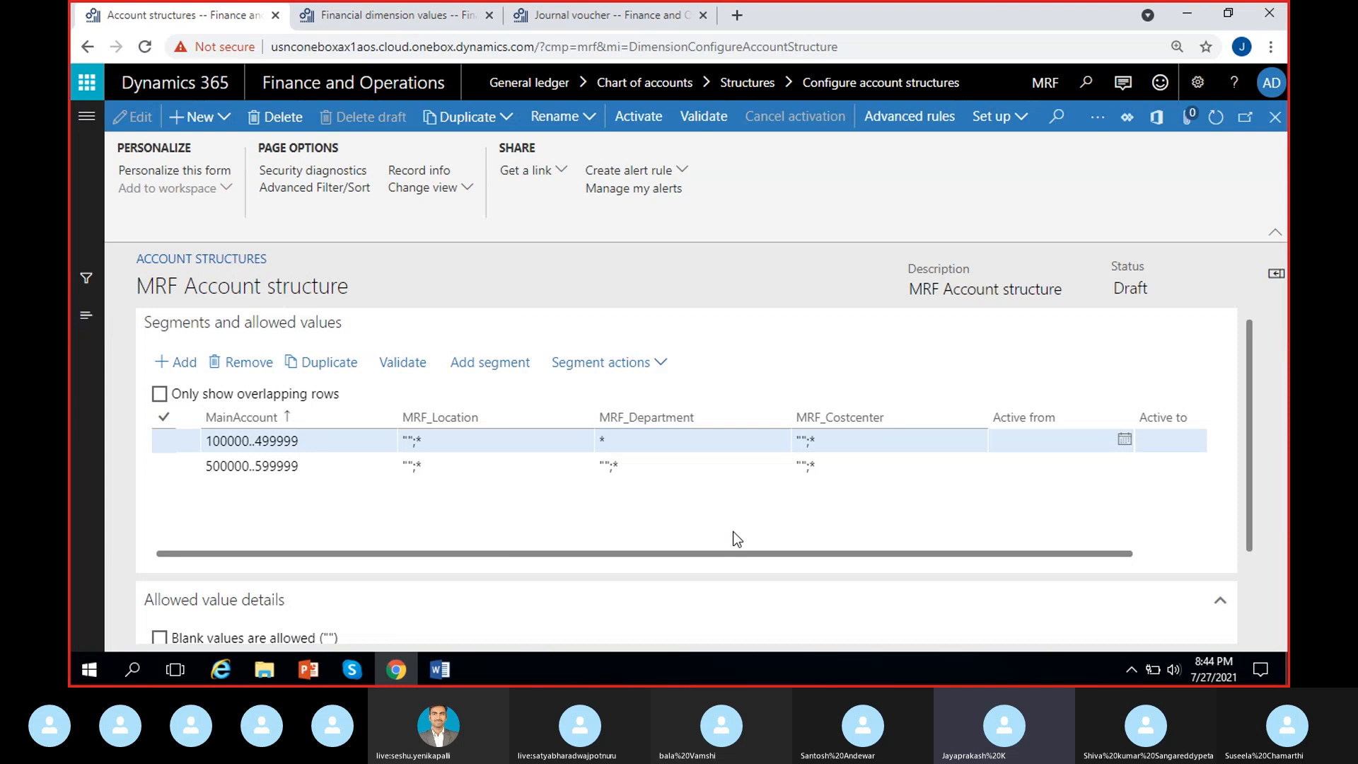
click(691, 455)
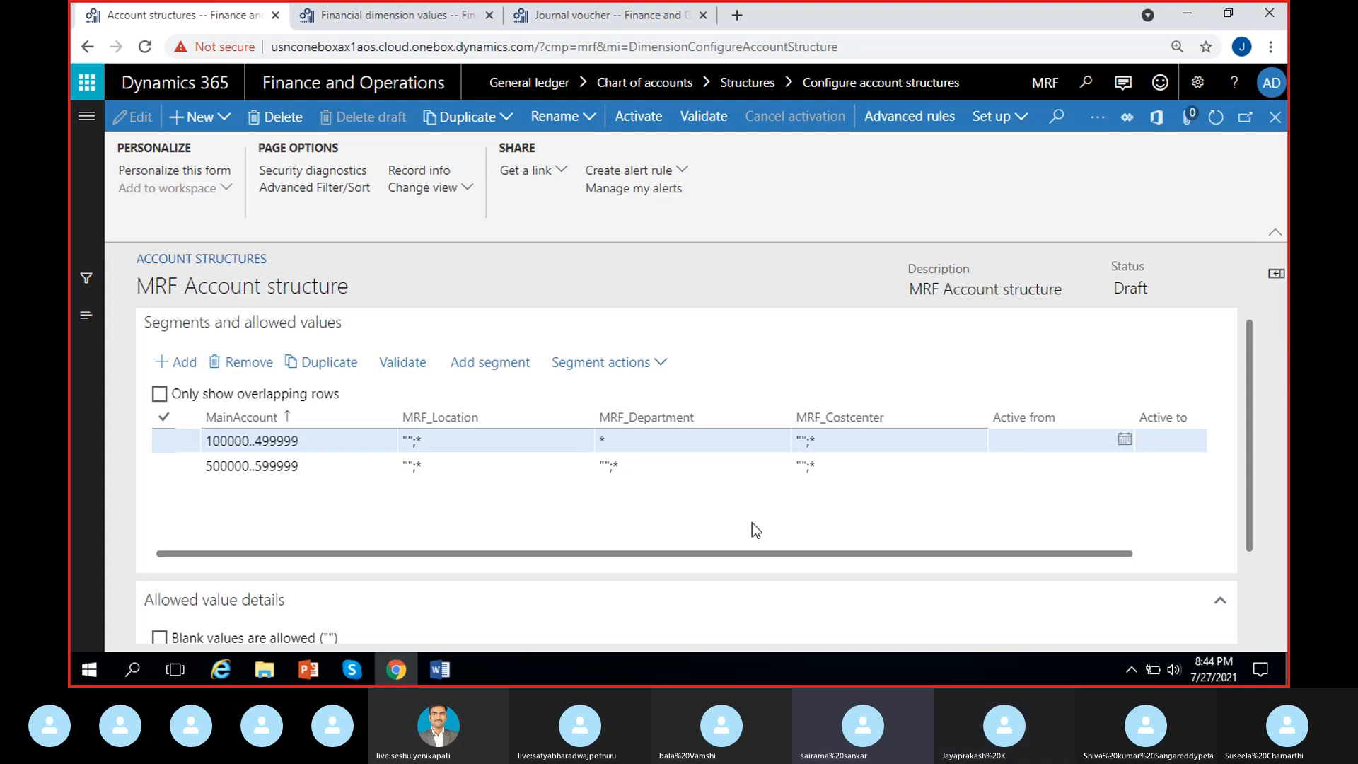
Duplicate the allowed values row for main accounts 500000..599999
click(446, 467)
click(312, 467)
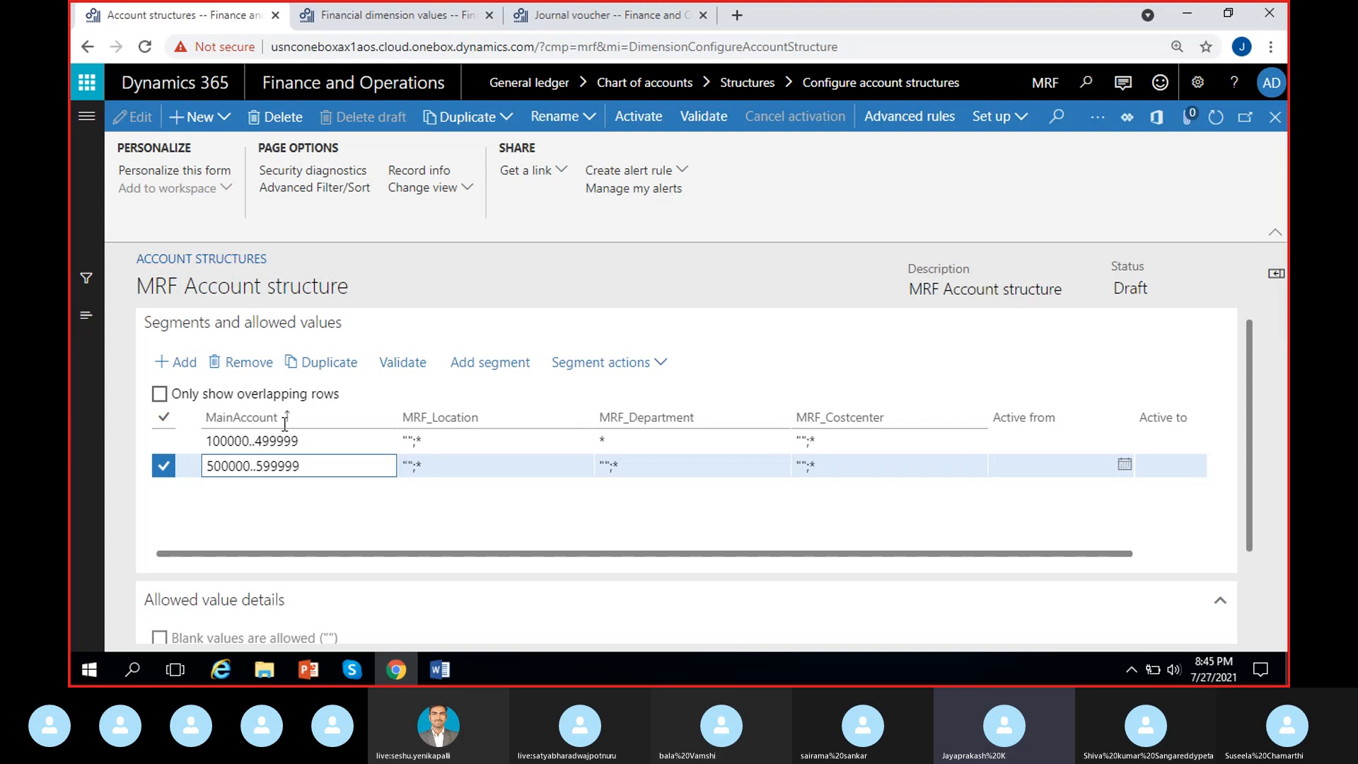
click(320, 362)
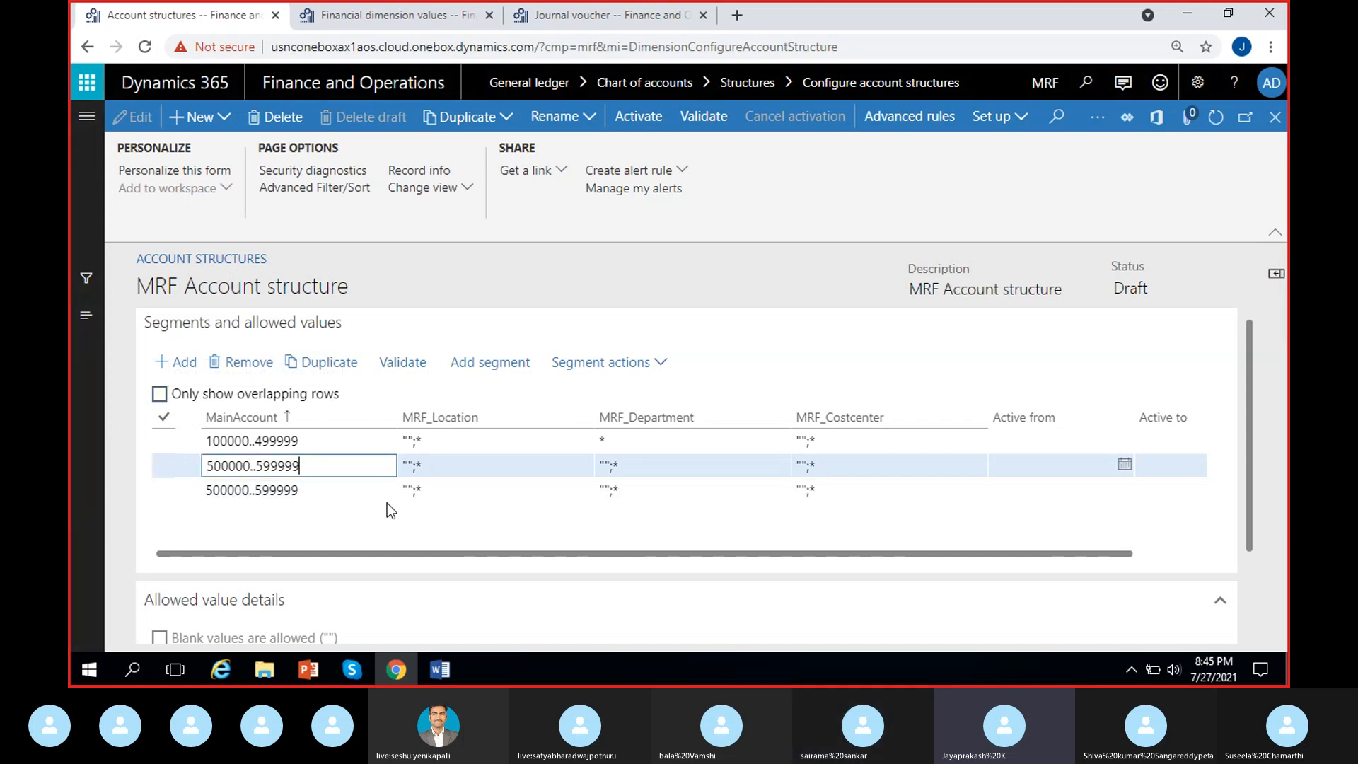
Set the main account of the duplicated 500000..599999 row to 700000
key(BackSpace)
key(BackSpace)
key(BackSpace)
key(BackSpace)
key(BackSpace)
key(BackSpace)
key(BackSpace)
key(BackSpace)
key(BackSpace)
key(BackSpace)
key(BackSpace)
key(BackSpace)
key(BackSpace)
key(BackSpace)
text(7)
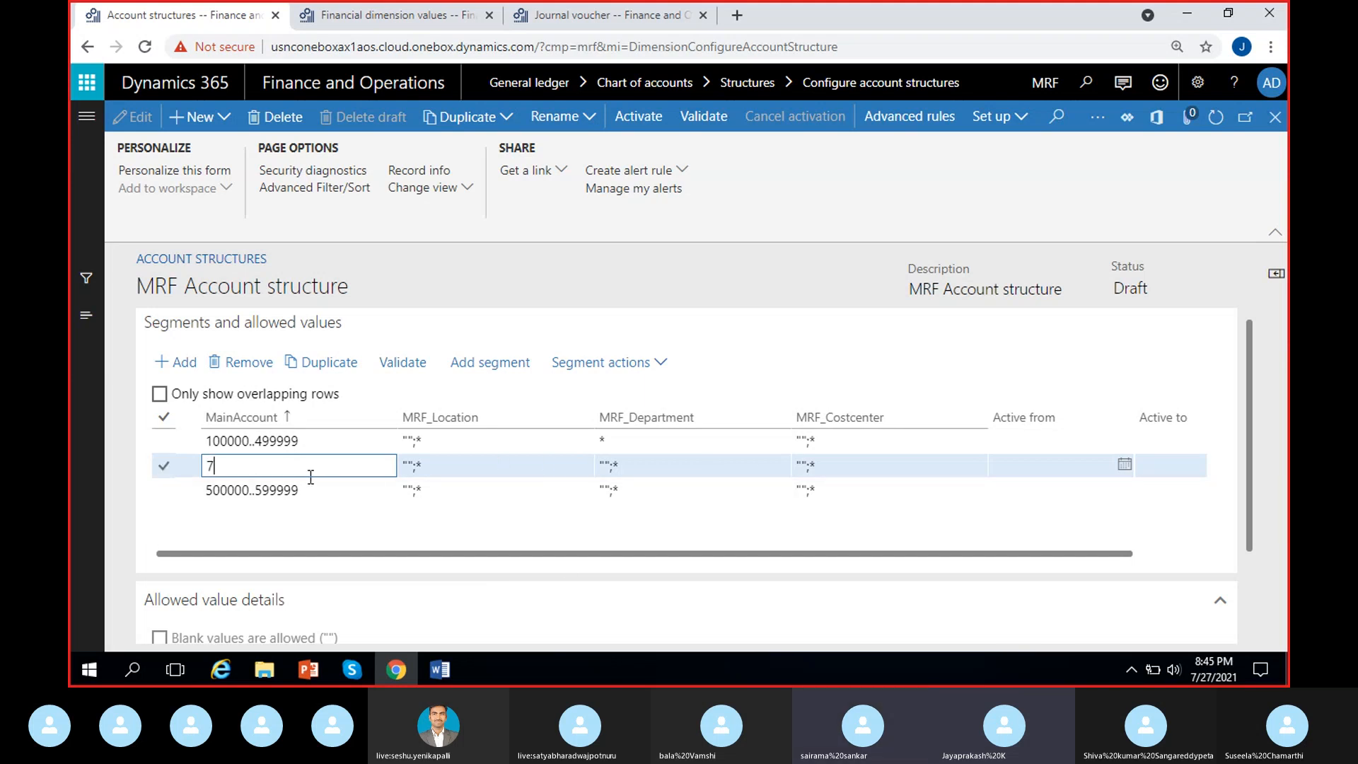
text(00)
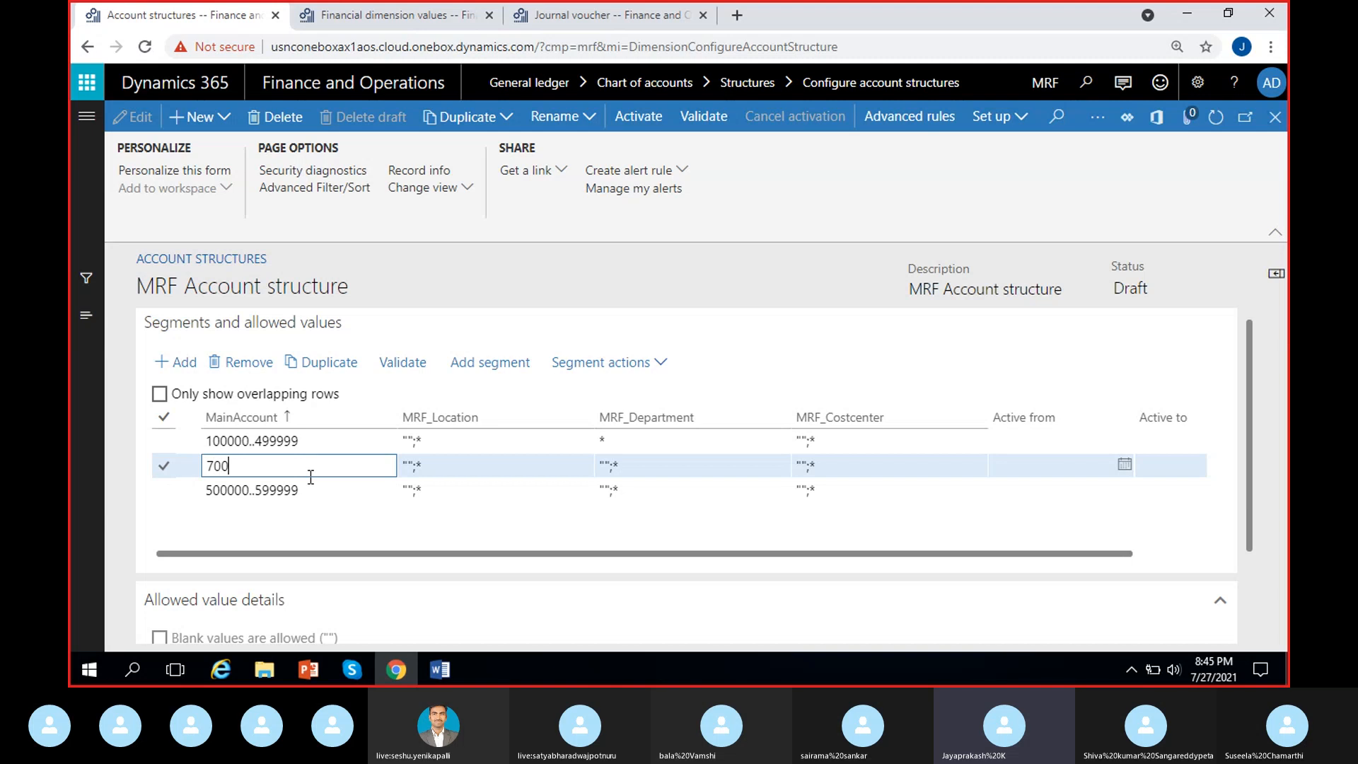
text(000)
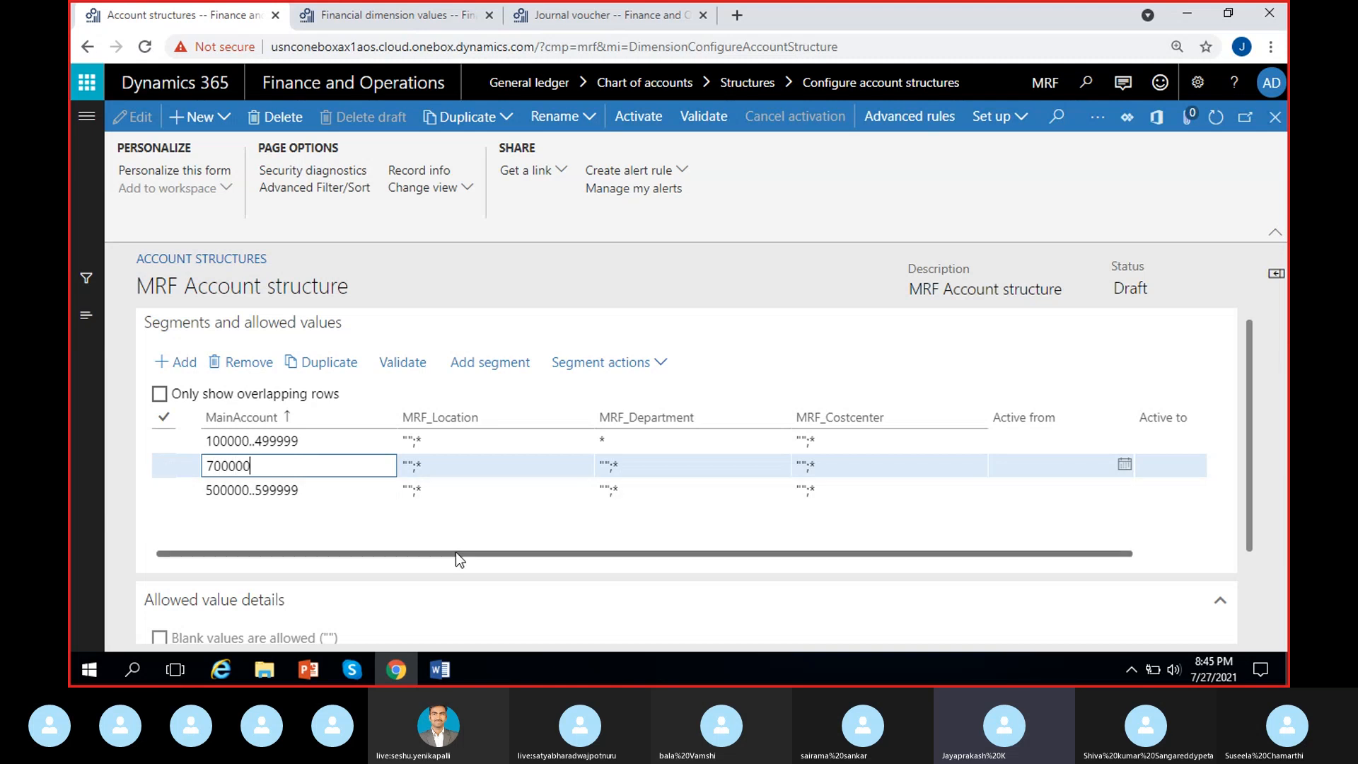
click(477, 517)
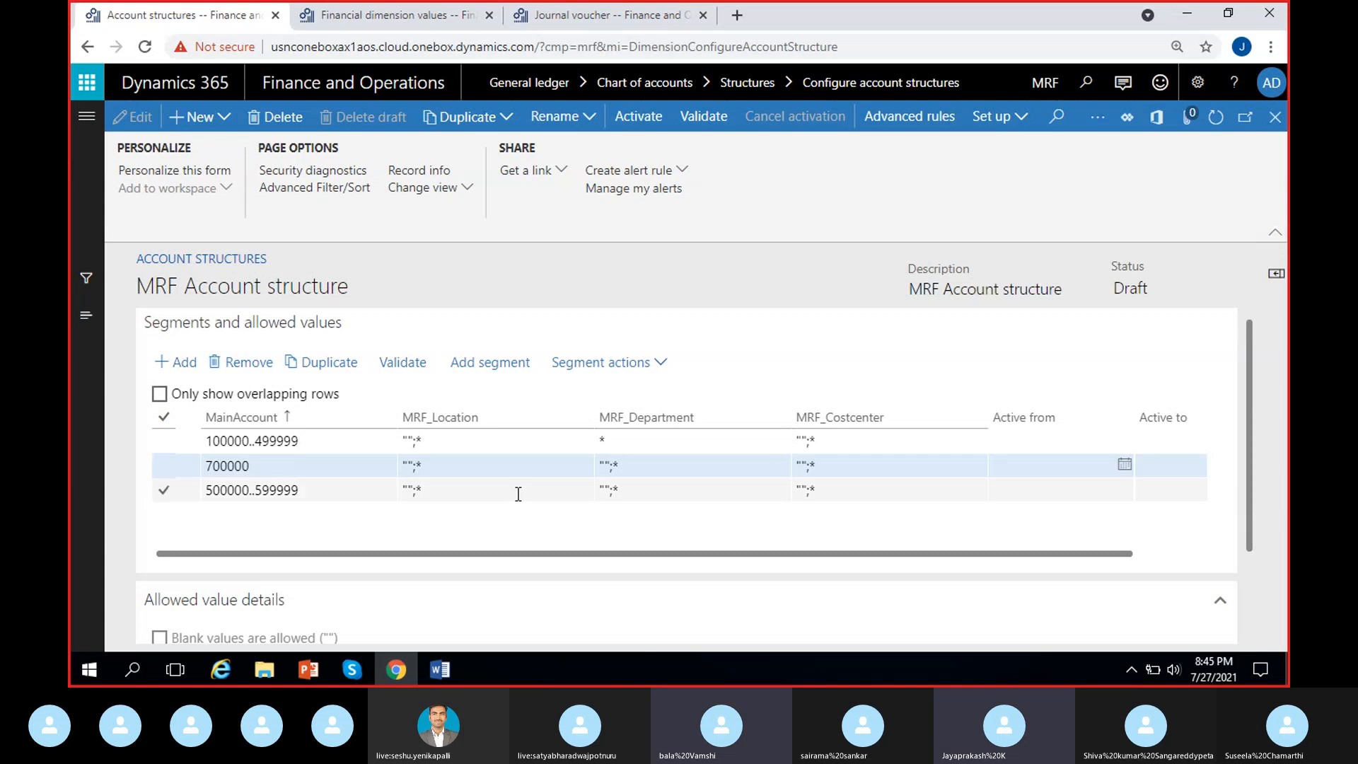
click(312, 467)
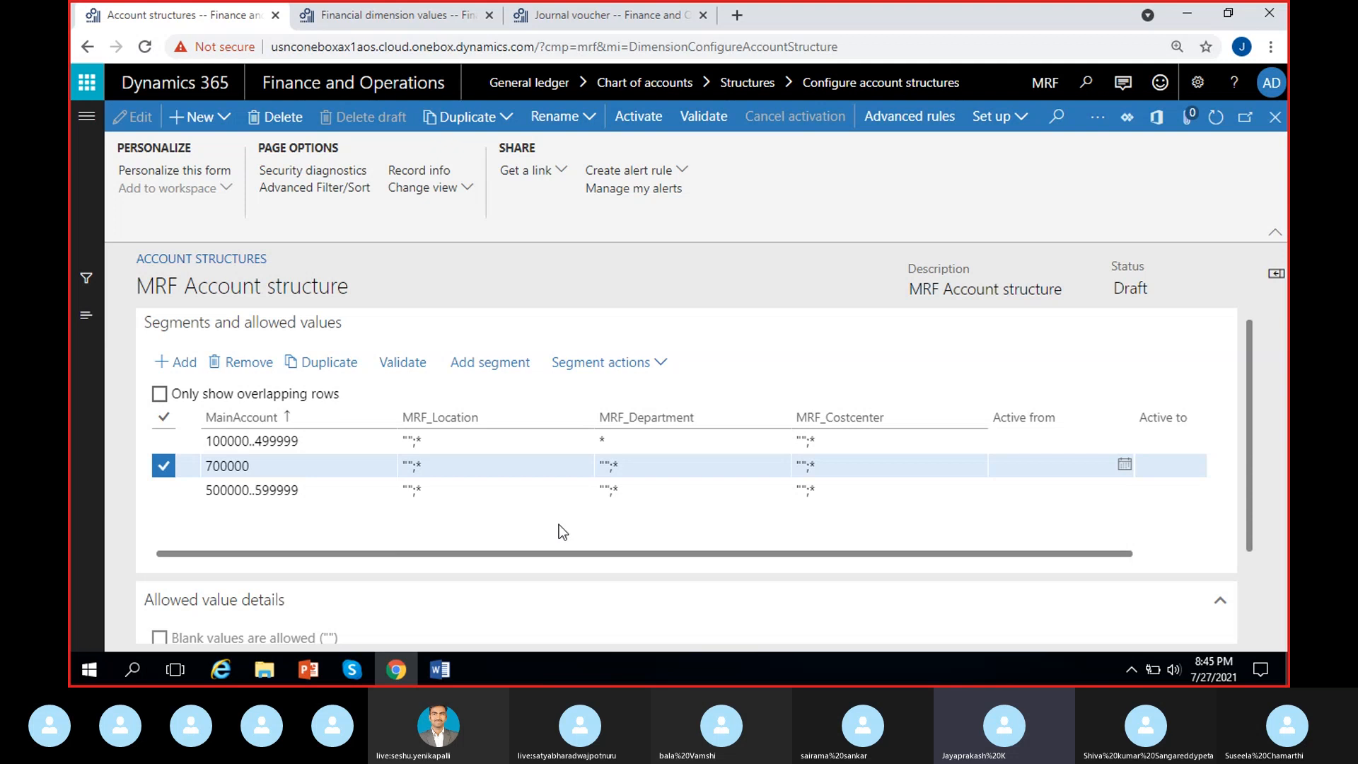
click(523, 465)
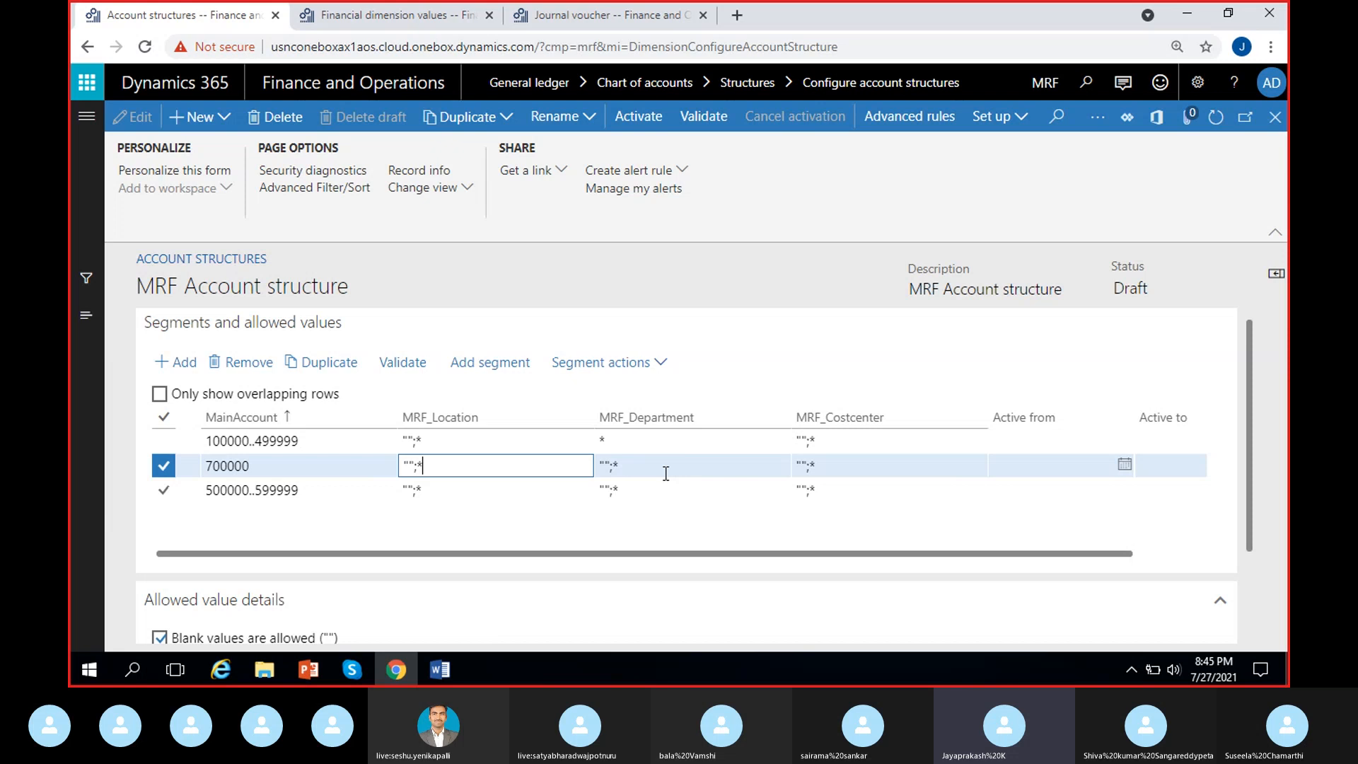
click(652, 519)
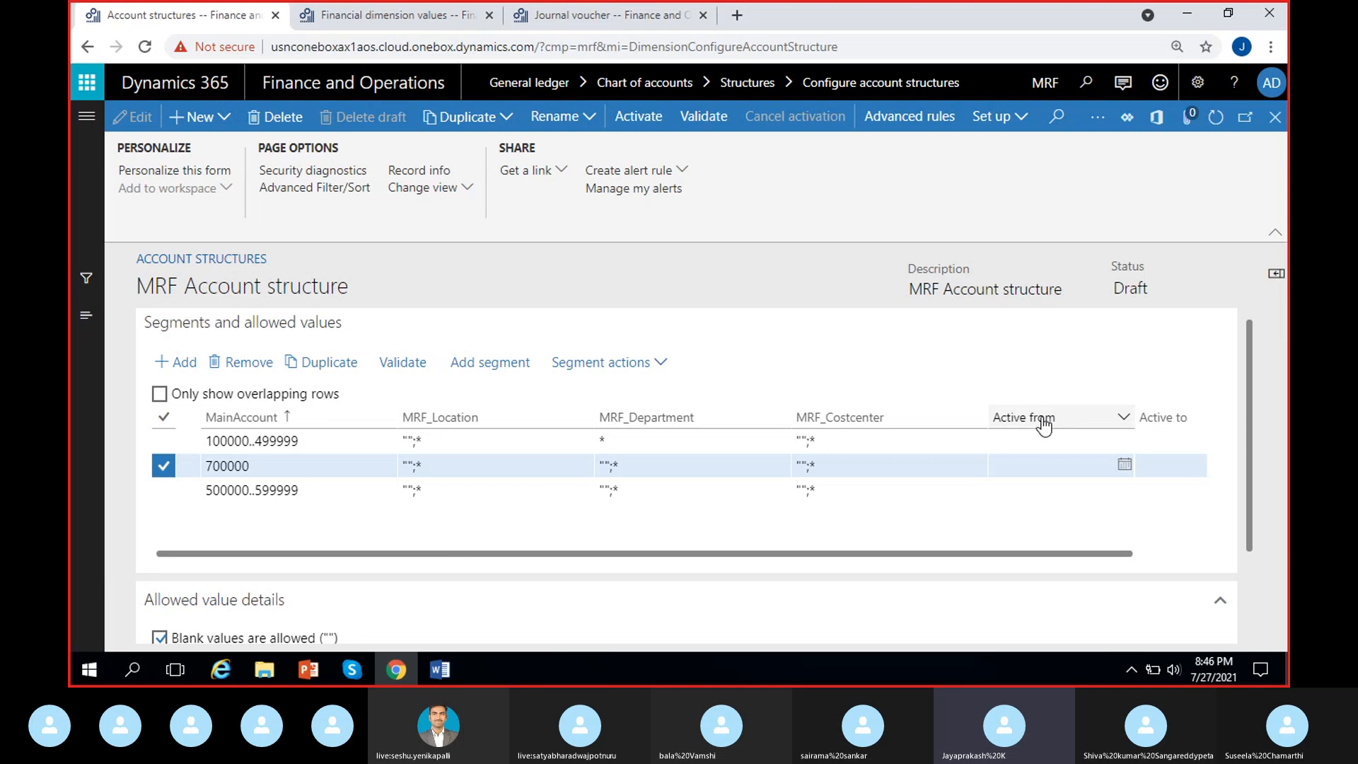
click(683, 460)
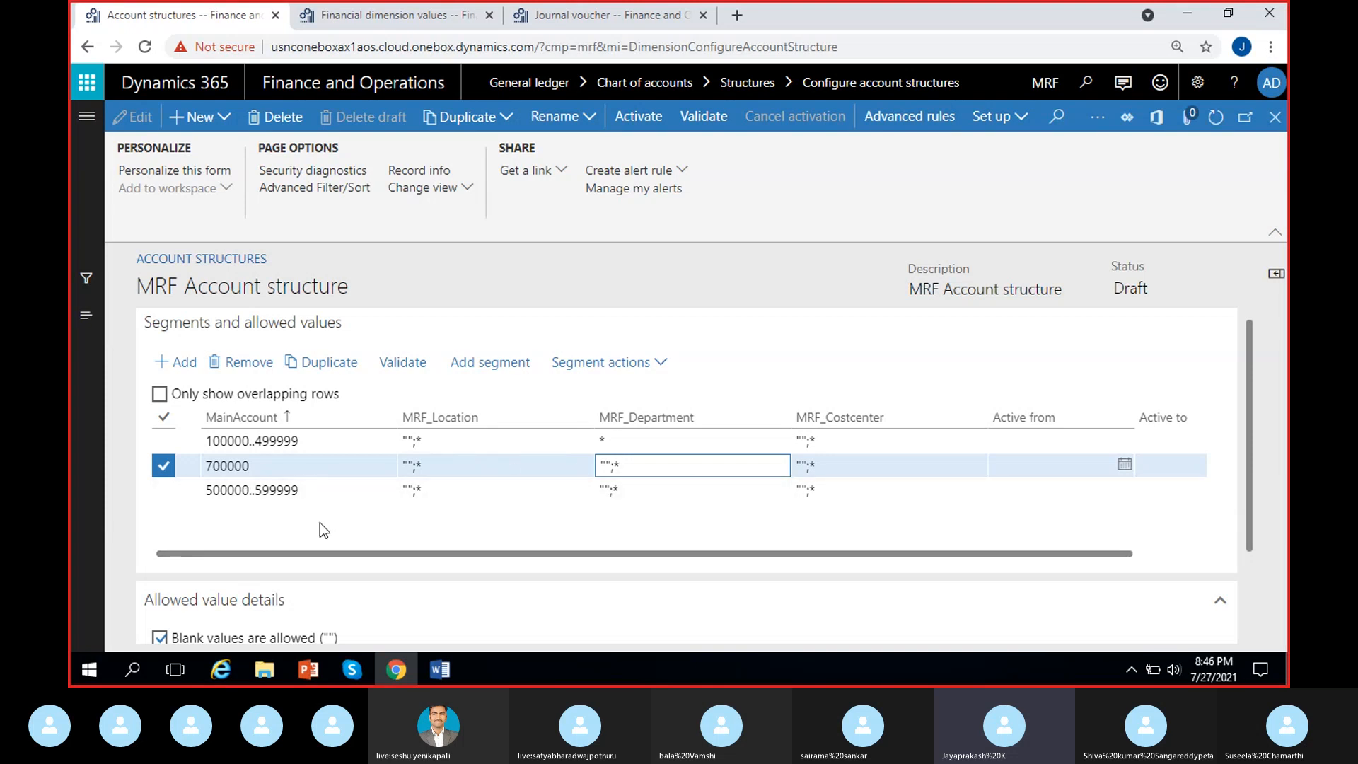
Add an allowed values row with the default * values in its segments and remove it again
click(179, 367)
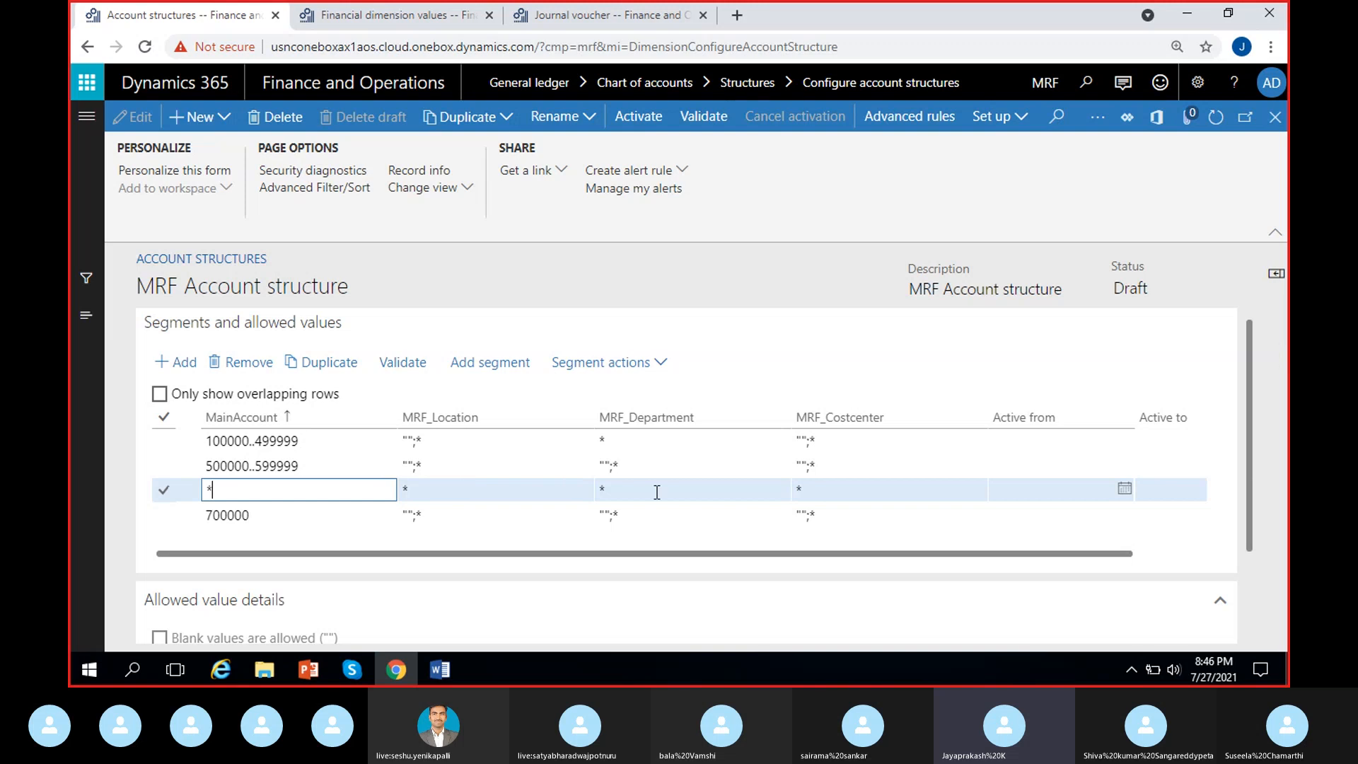
click(460, 482)
key(Tab)
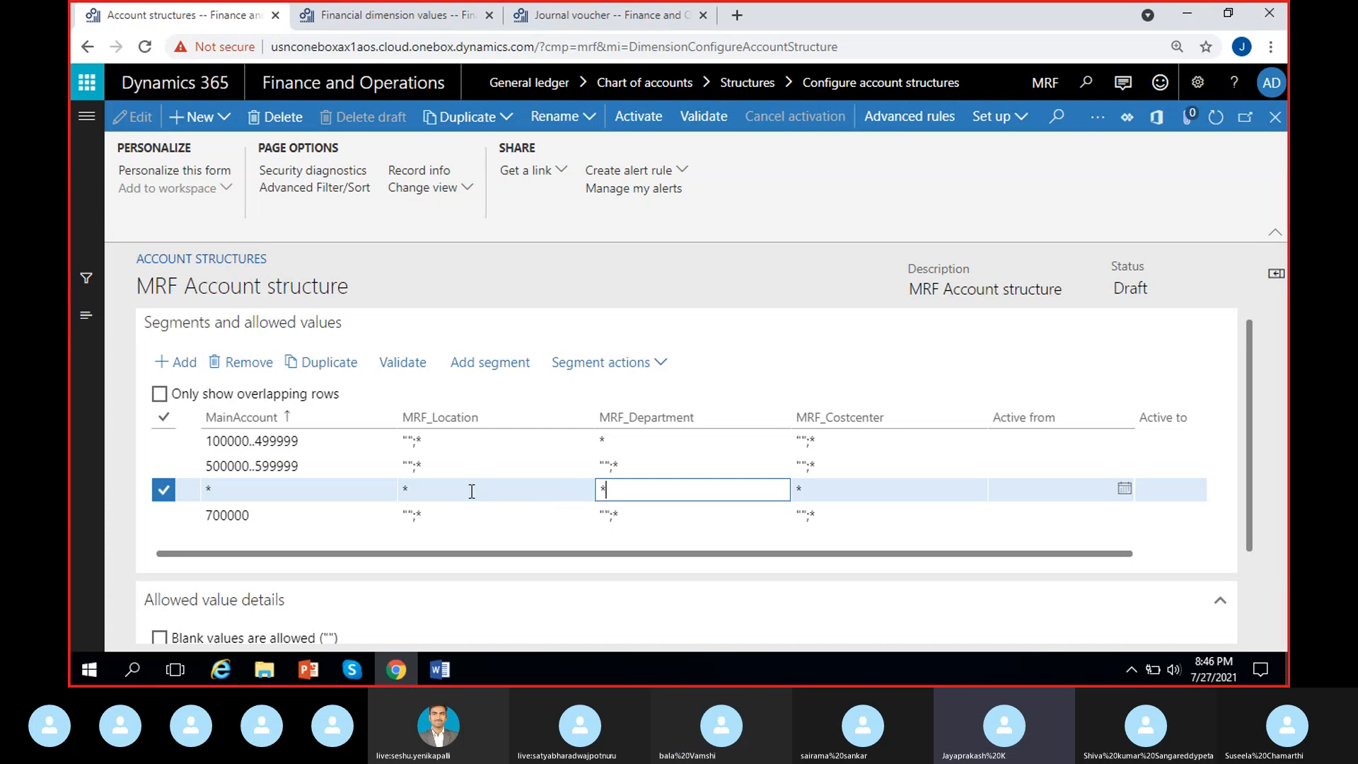
click(821, 495)
click(686, 489)
click(480, 488)
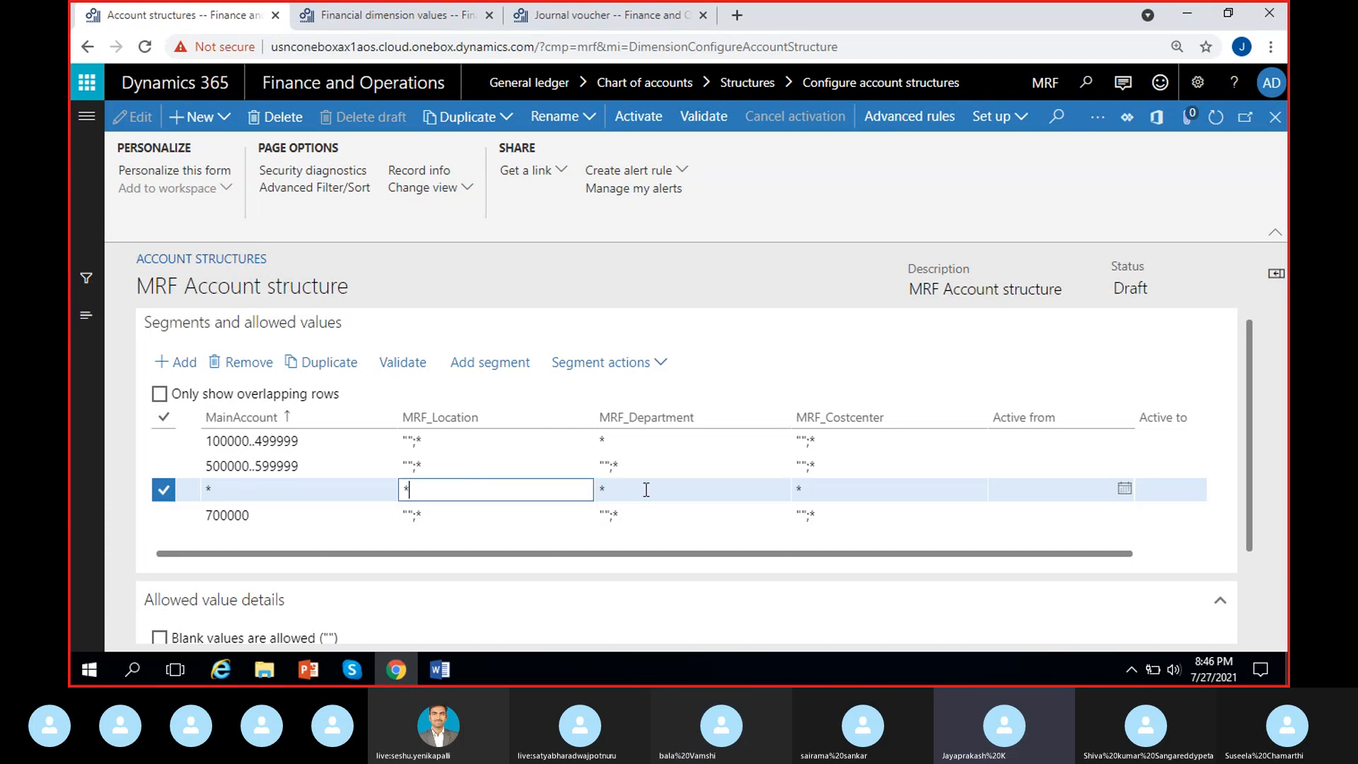
click(669, 488)
click(832, 487)
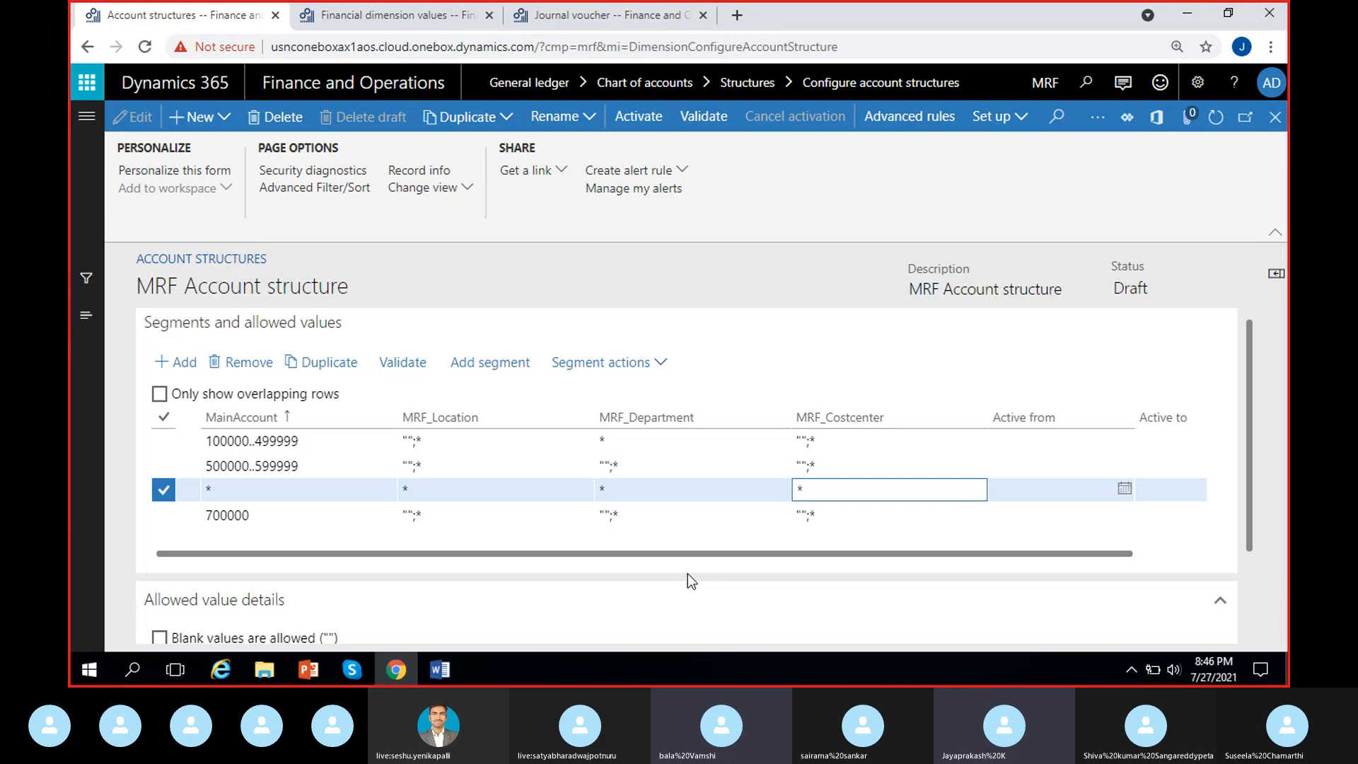
click(252, 364)
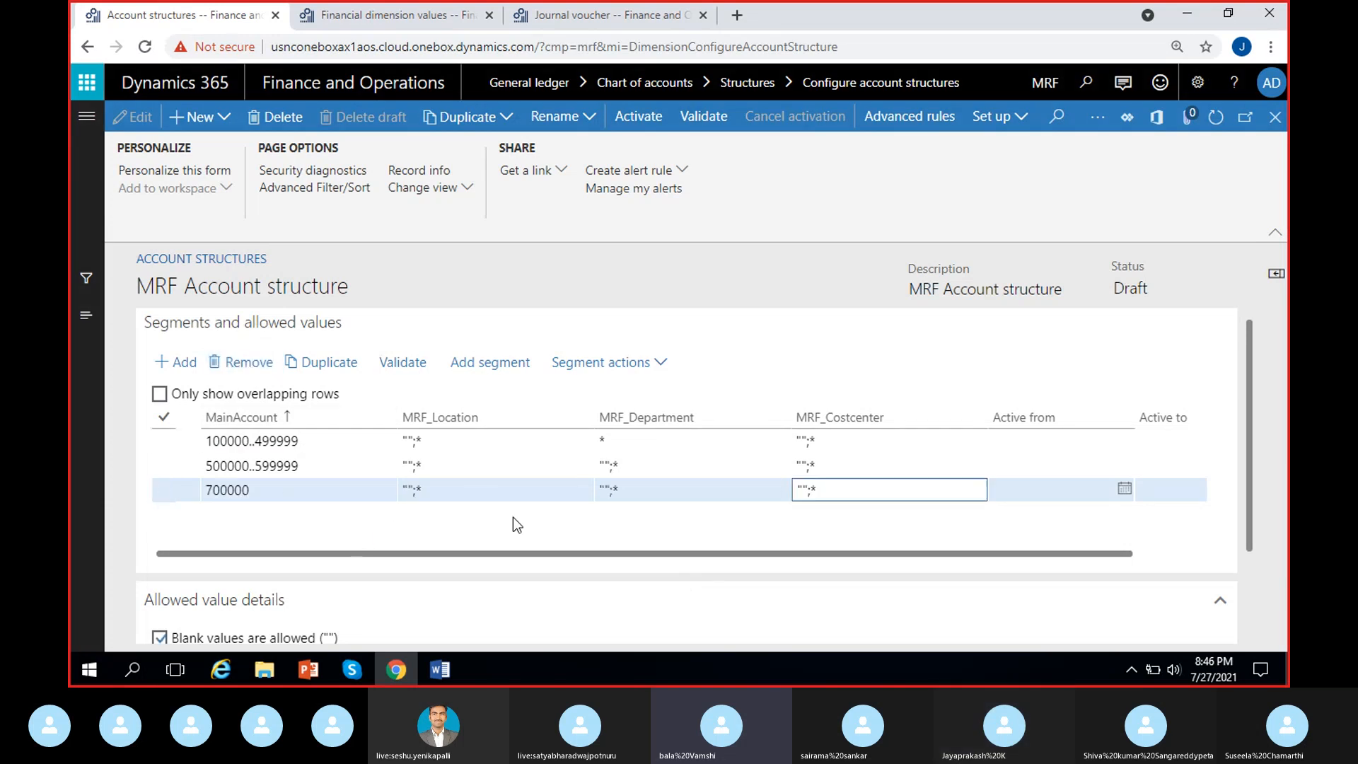
Remove the allowed values row for main account 700000 and confirm the deletion
click(477, 466)
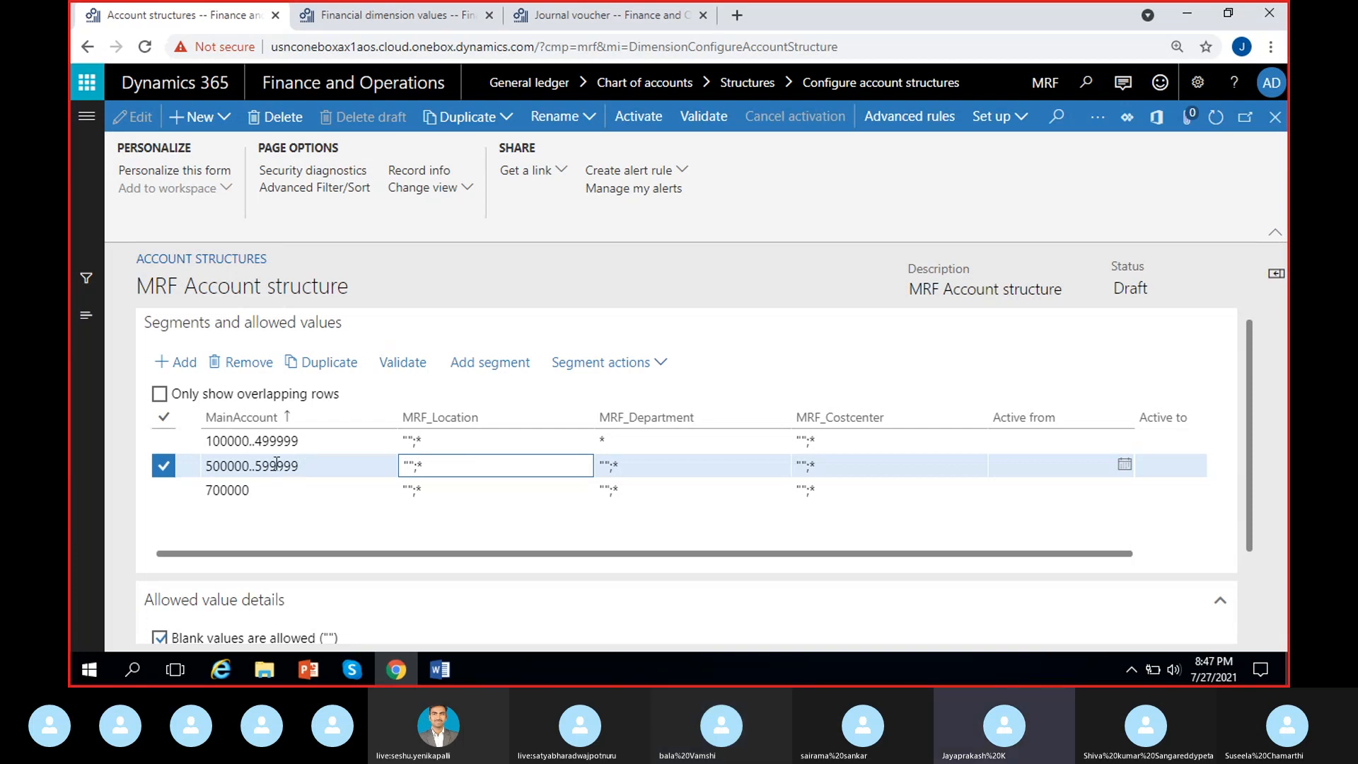
click(261, 488)
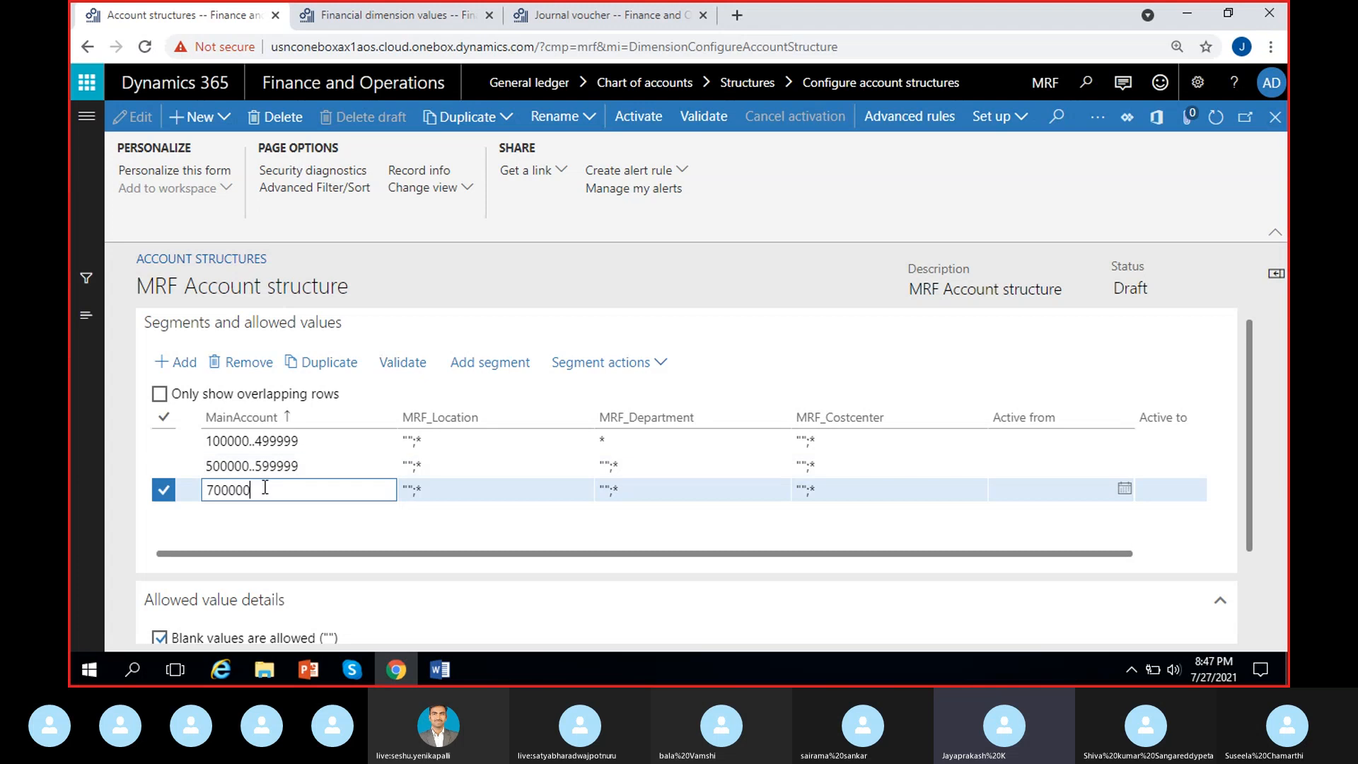
click(247, 363)
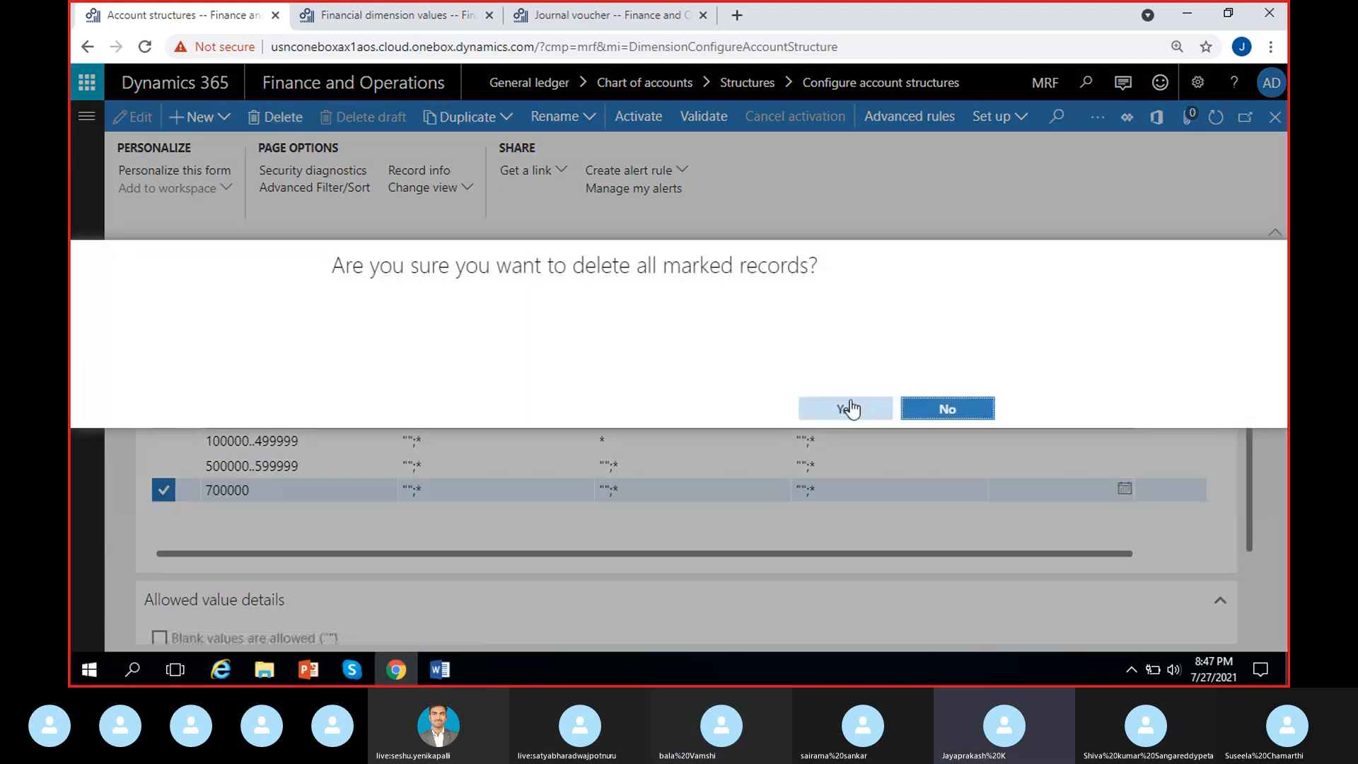
click(849, 405)
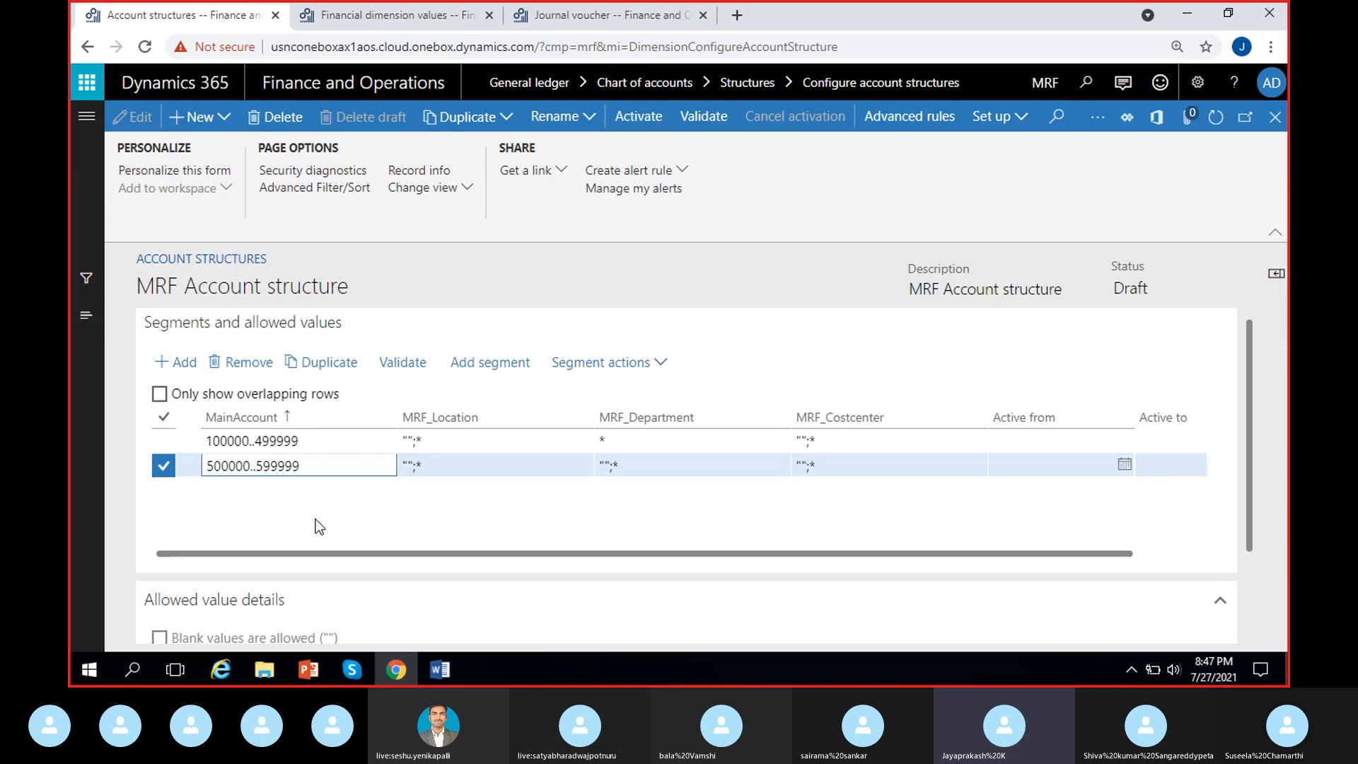
Duplicate the 500000..599999 row and set the main account range of the copy to 700000..799999
click(329, 365)
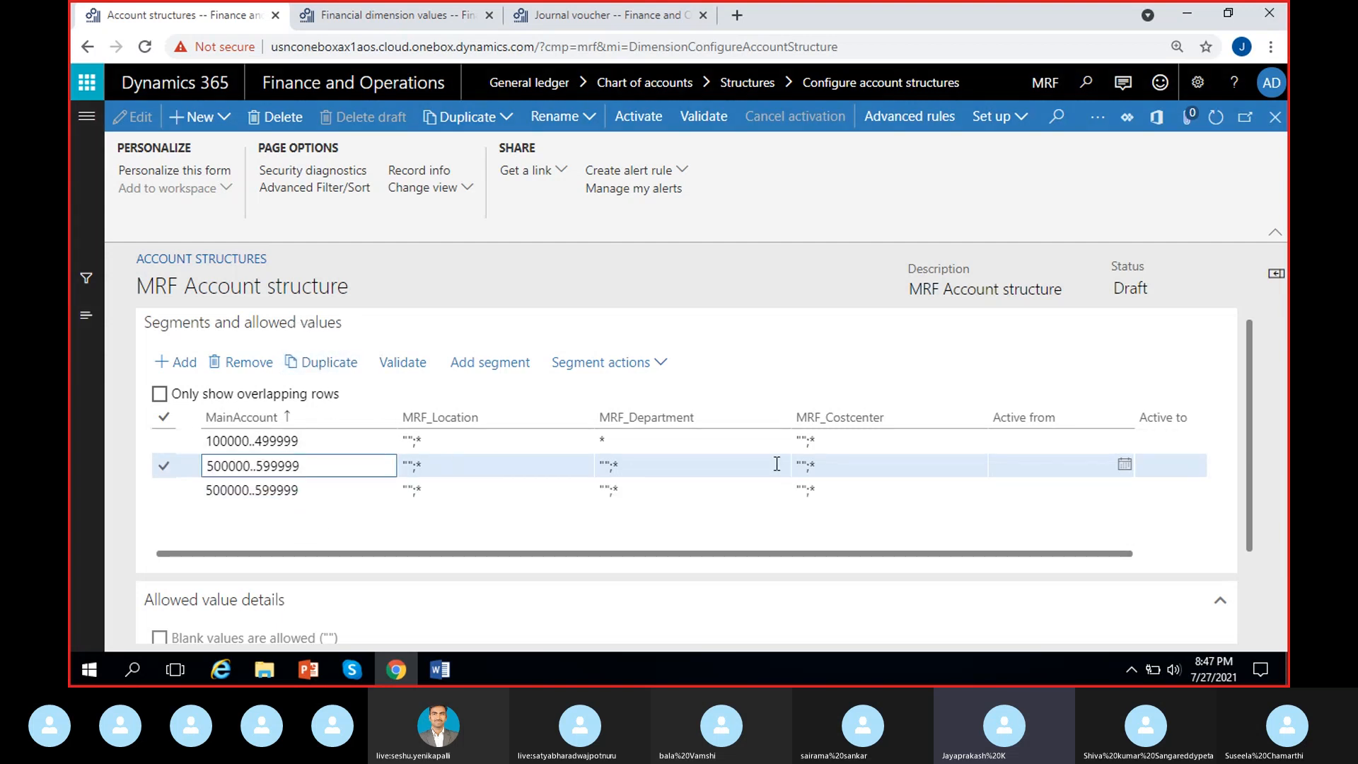
key(BackSpace)
key(BackSpace)
key(BackSpace)
key(BackSpace)
key(BackSpace)
key(BackSpace)
key(BackSpace)
key(BackSpace)
key(BackSpace)
key(BackSpace)
key(BackSpace)
key(BackSpace)
key(BackSpace)
text(700000..799999)
click(440, 488)
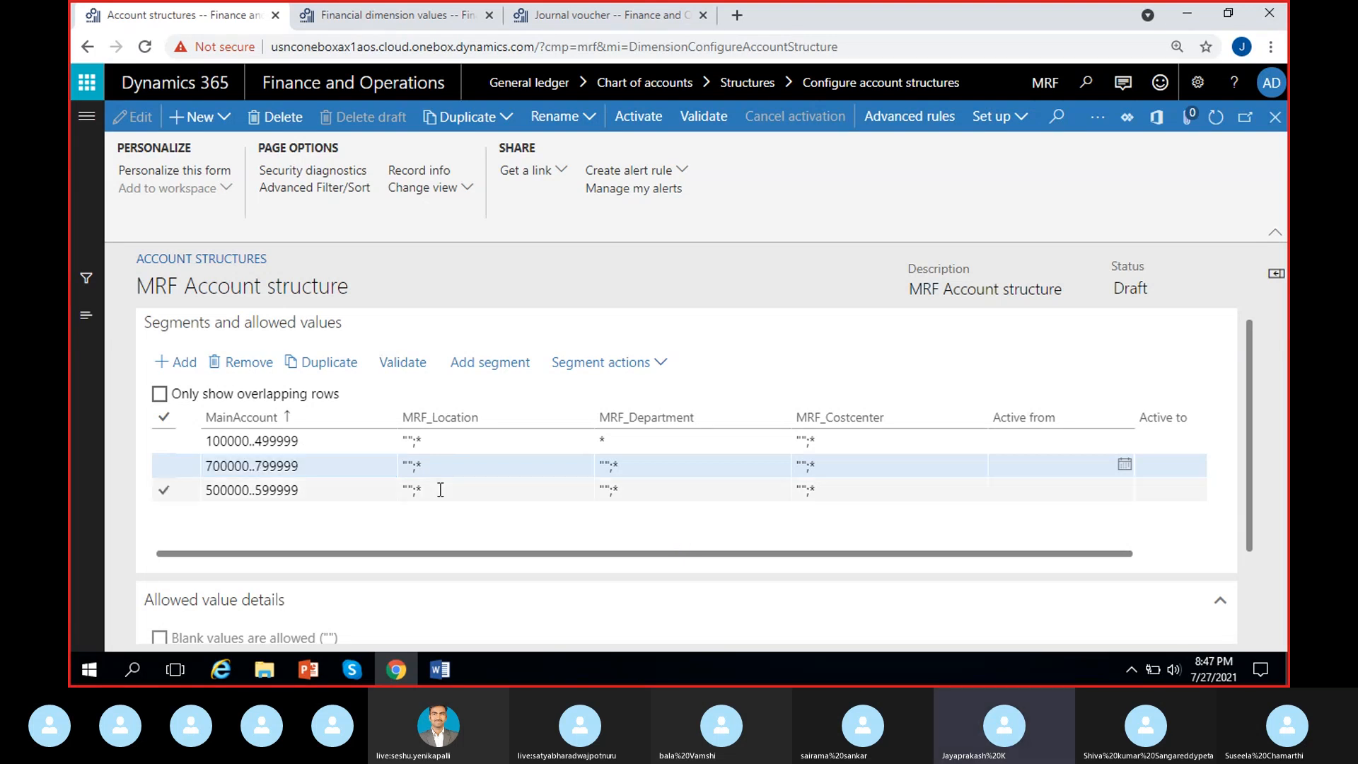
click(324, 473)
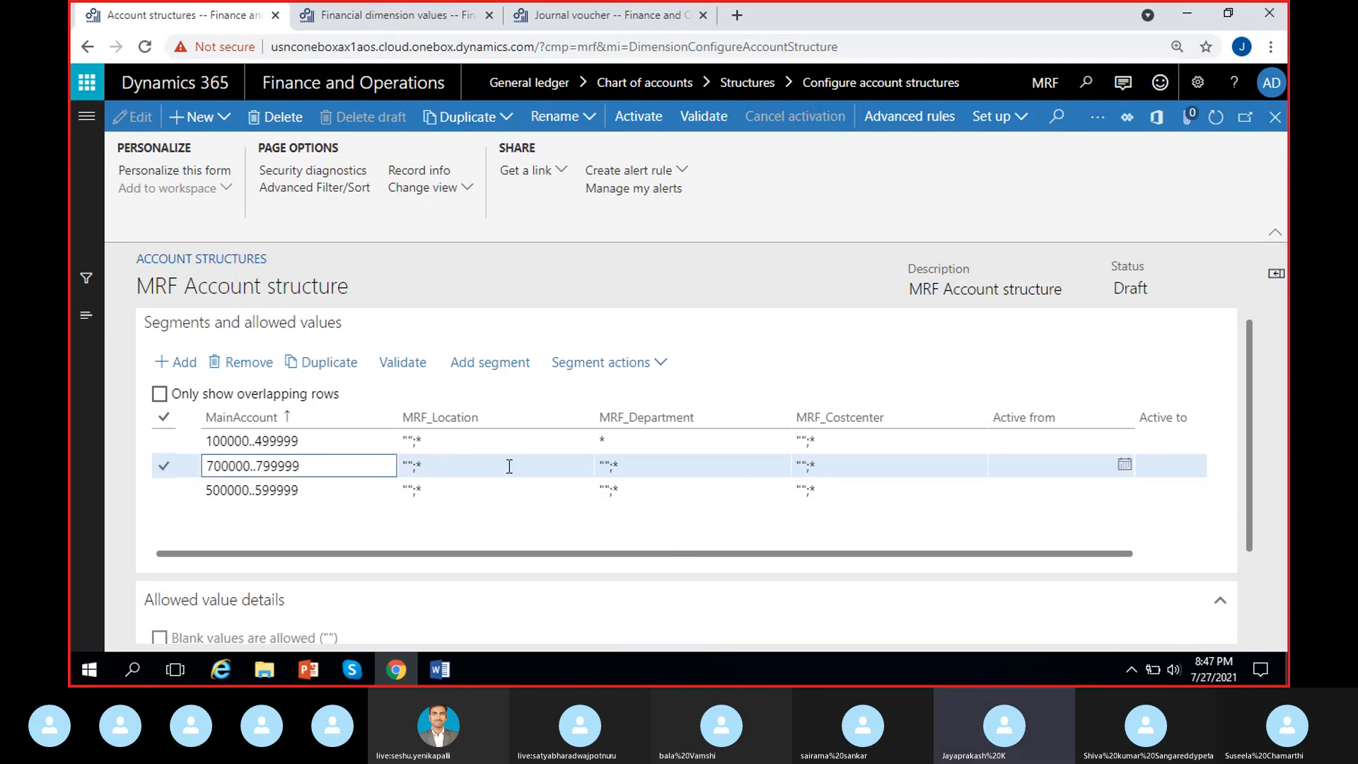
click(743, 511)
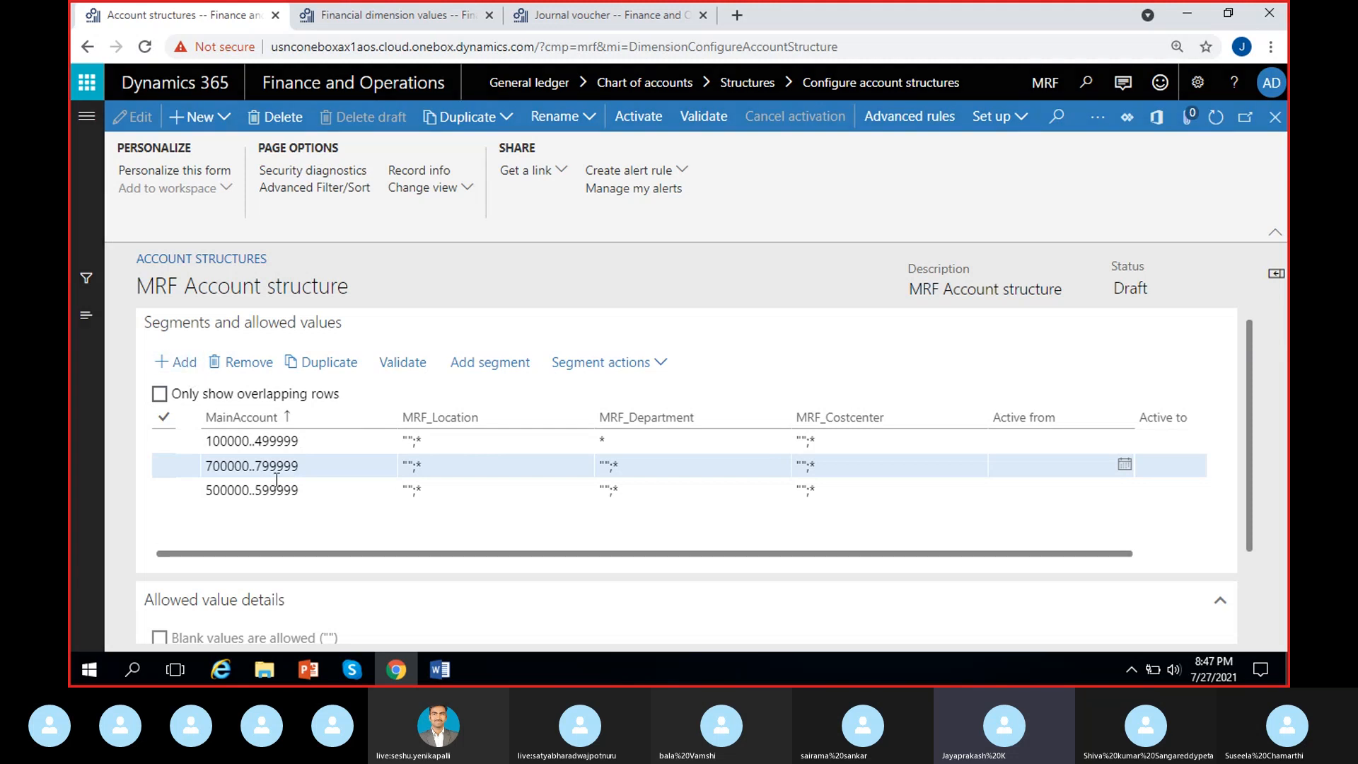
Add an allowed values row for the main account range 600000..699999
key(alt+n)
text(60000)
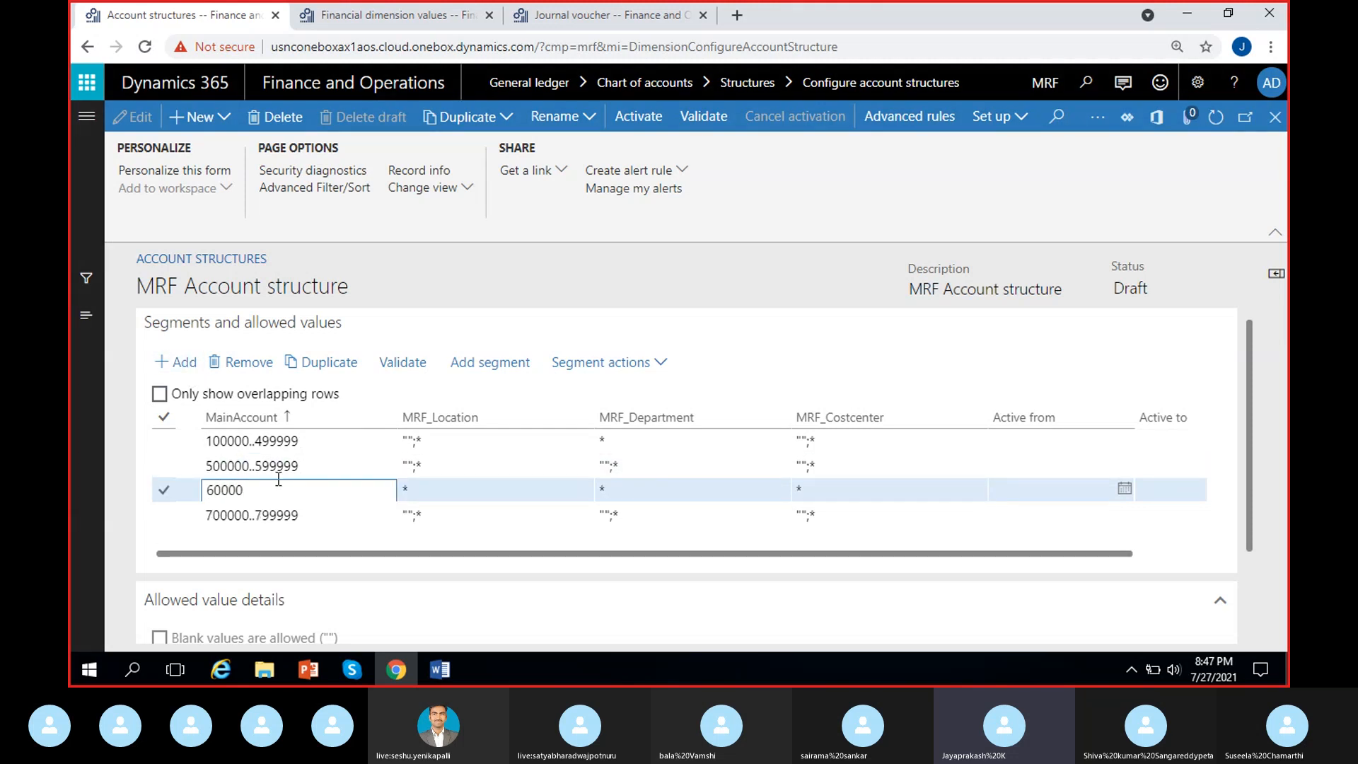
text(0.699999)
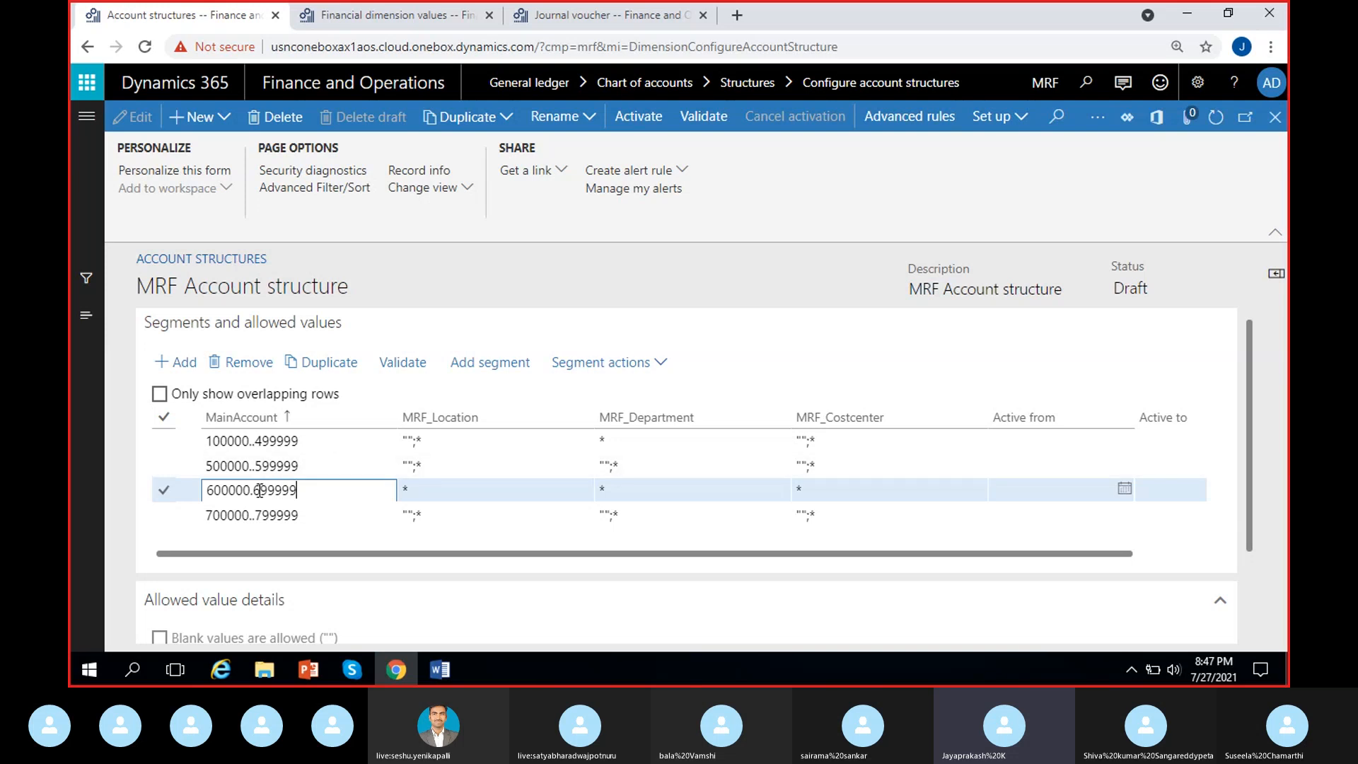
click(253, 490)
text(.)
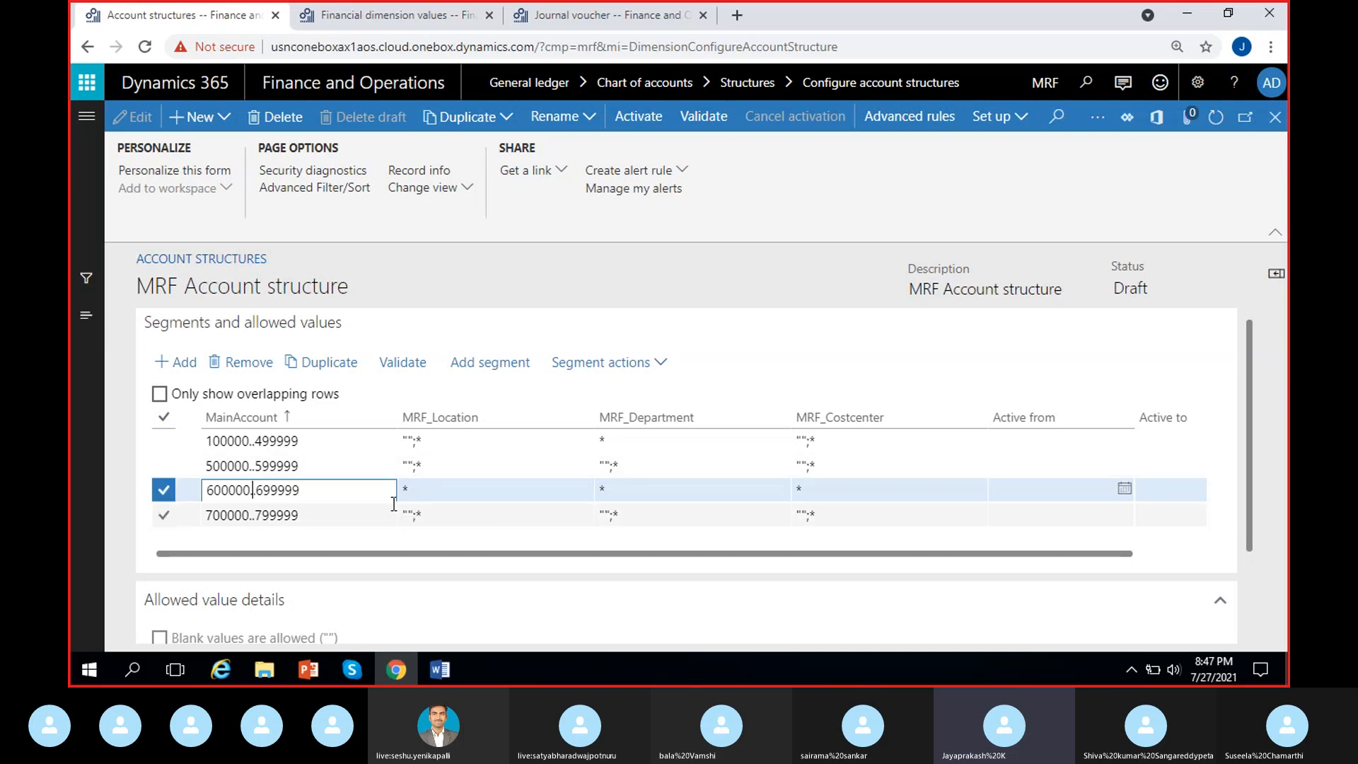
In the 600000..699999 row, set MRF_Location to 100 and MRF_Department to 200, and allow blank values for MRF_Costcenter
click(456, 487)
text(100)
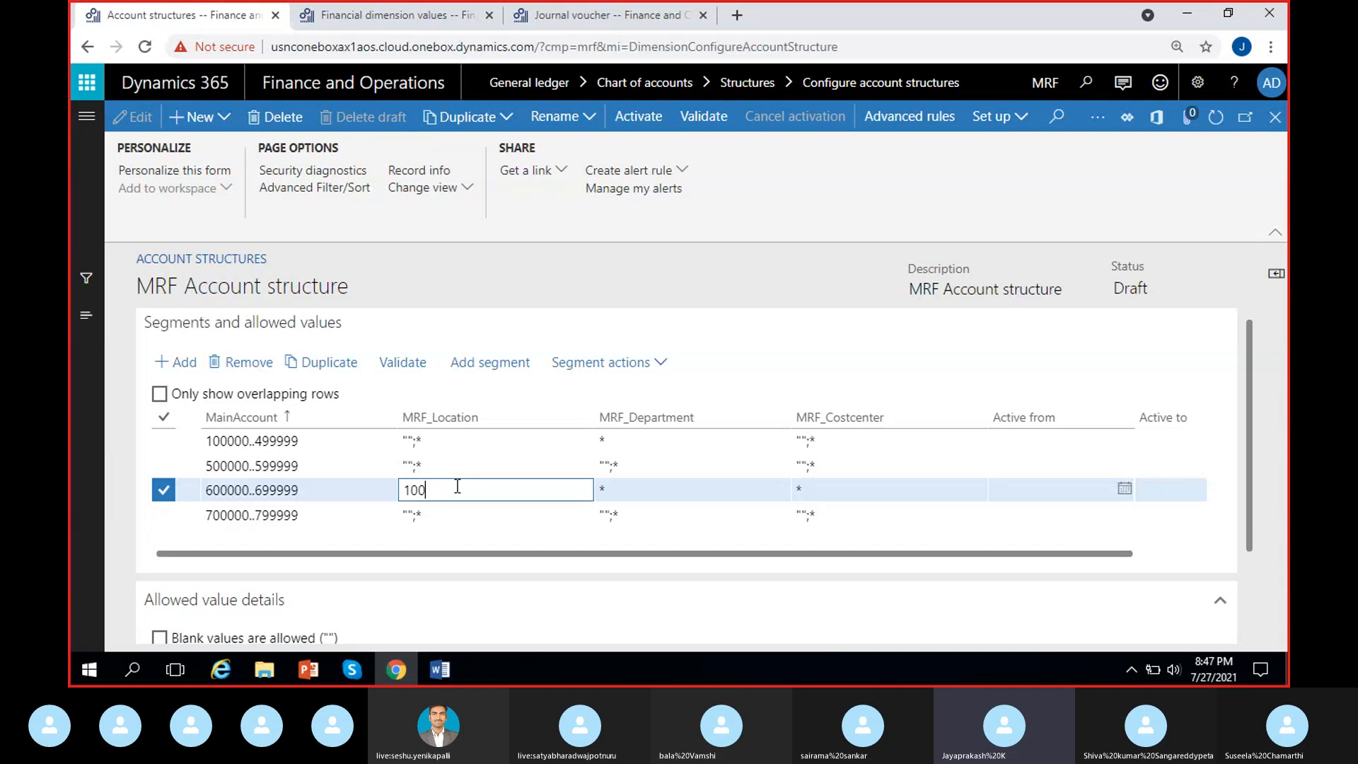
click(657, 486)
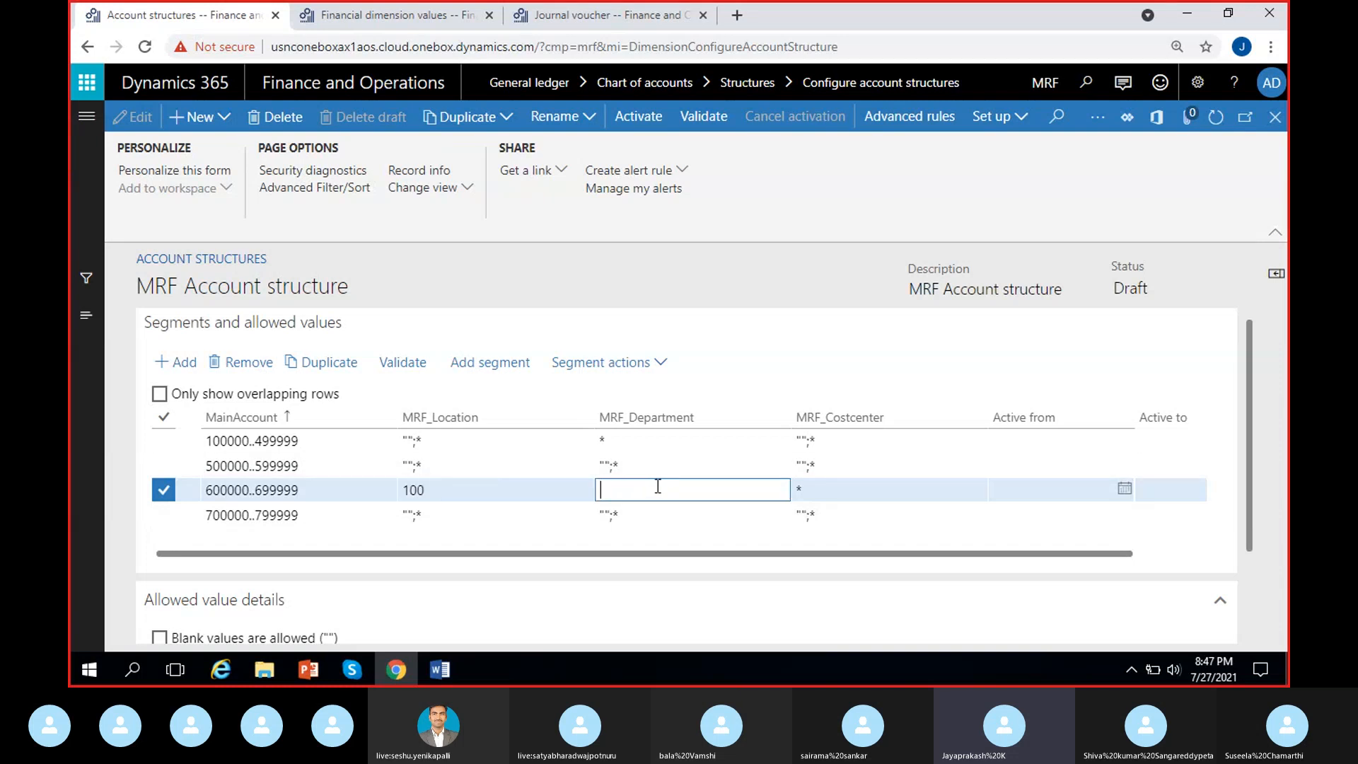
text(200)
click(860, 490)
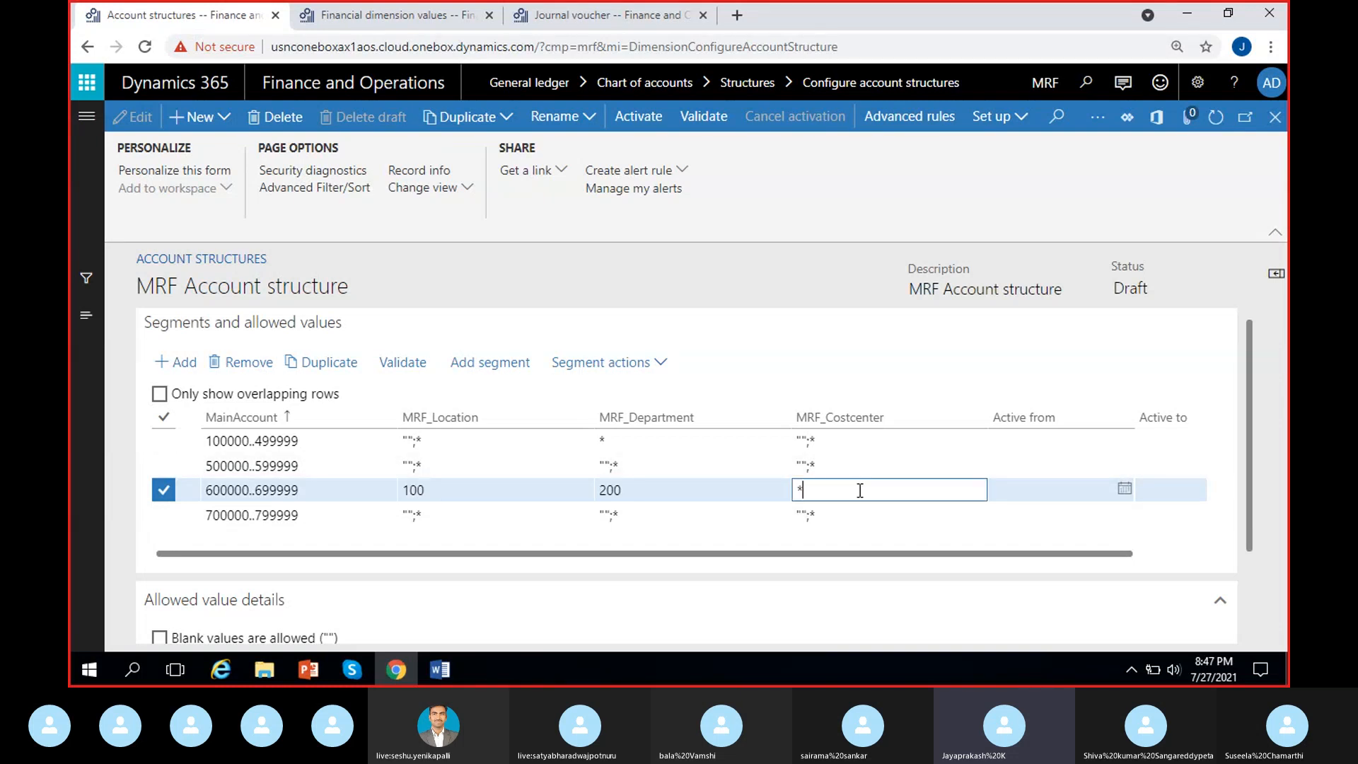
click(160, 638)
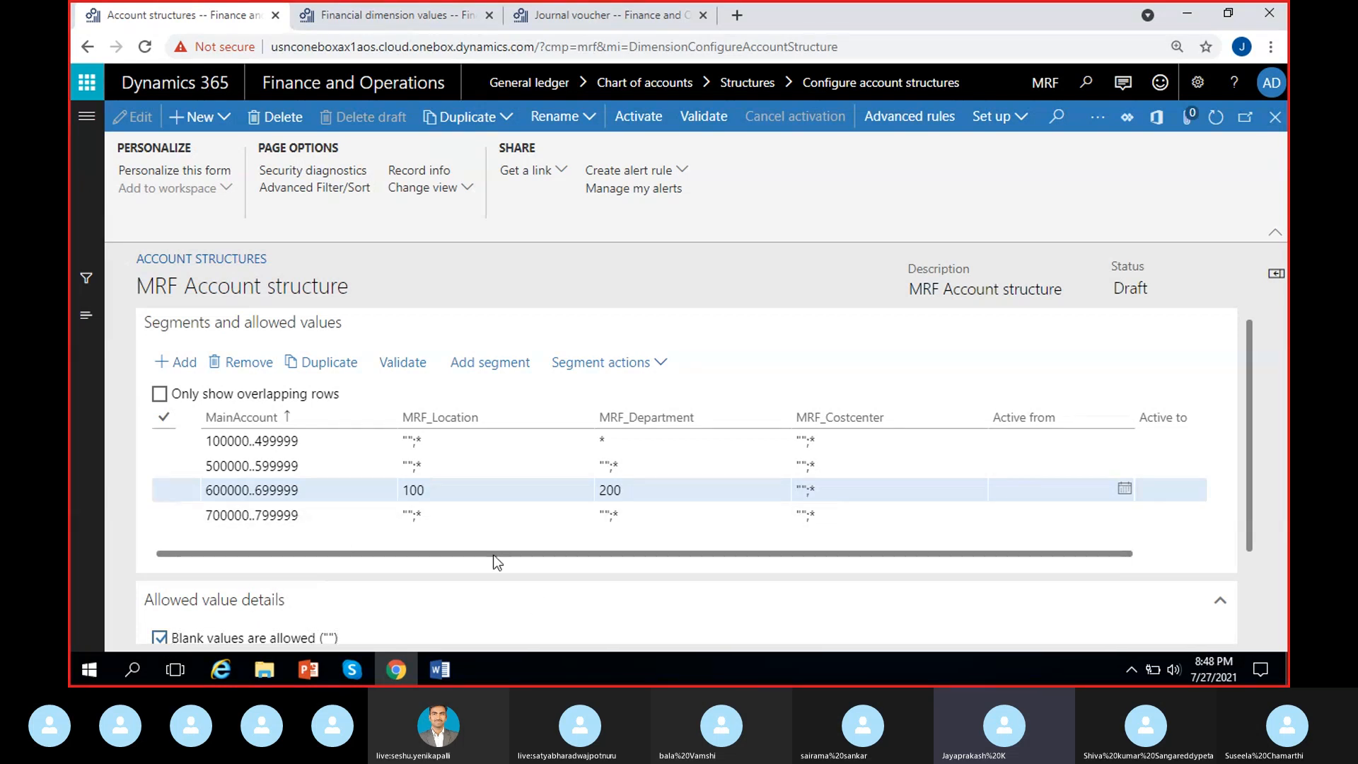
click(327, 515)
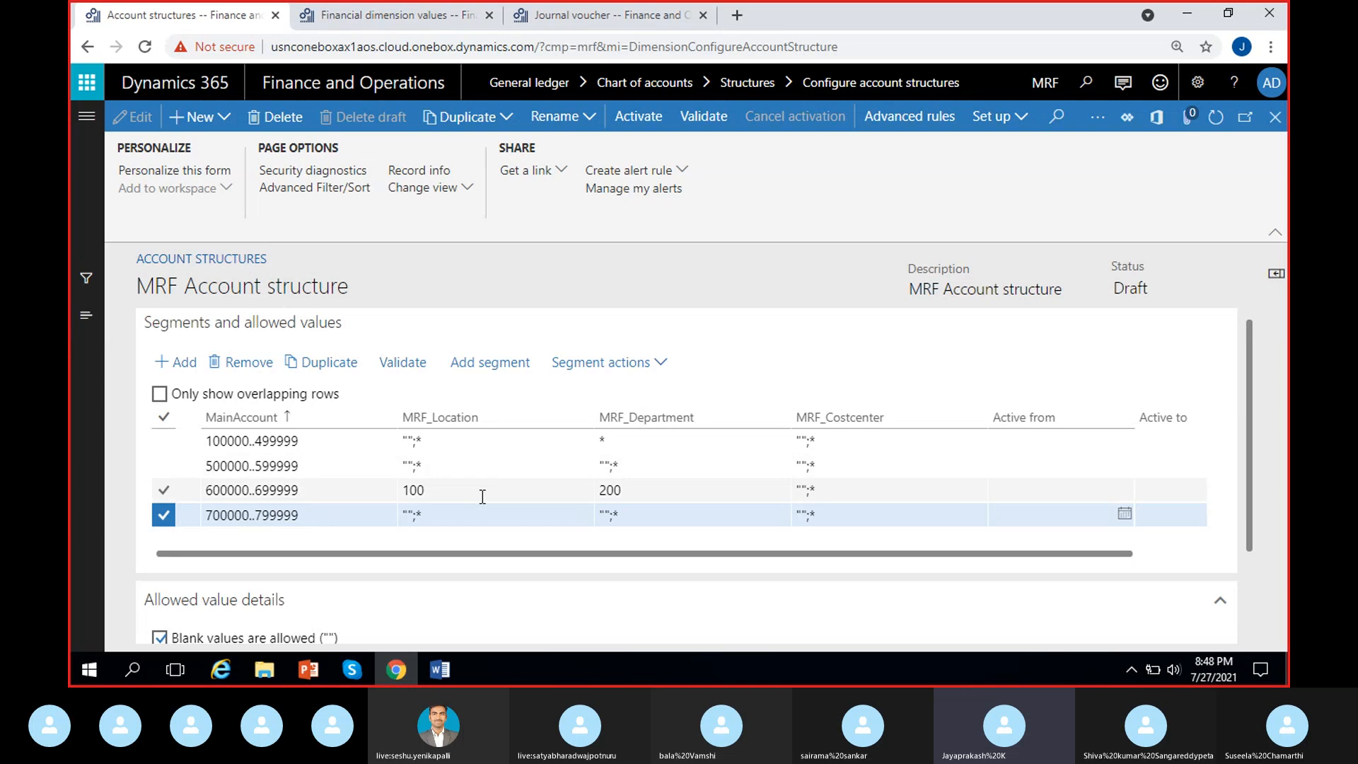
click(446, 515)
click(691, 538)
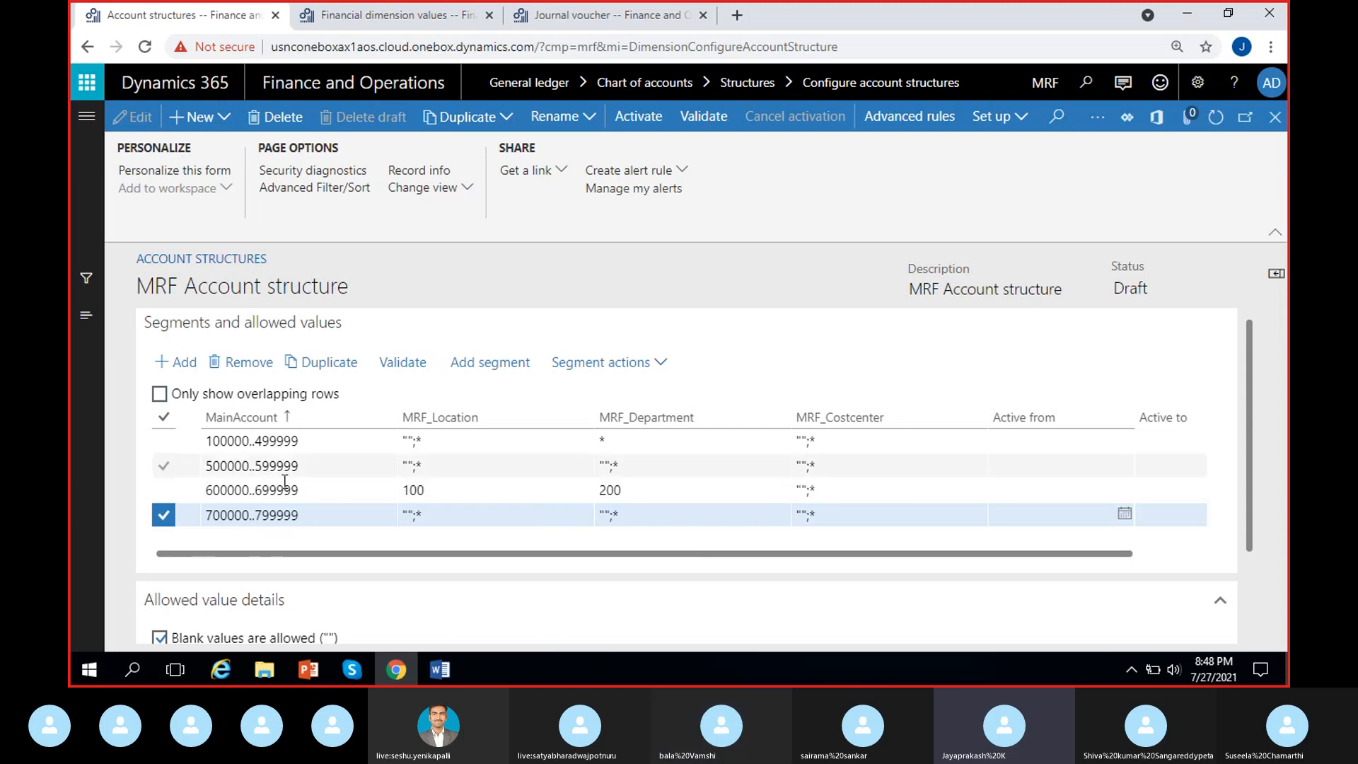
Check the allowed values for overlapping rows and restore the full list of rows
click(159, 395)
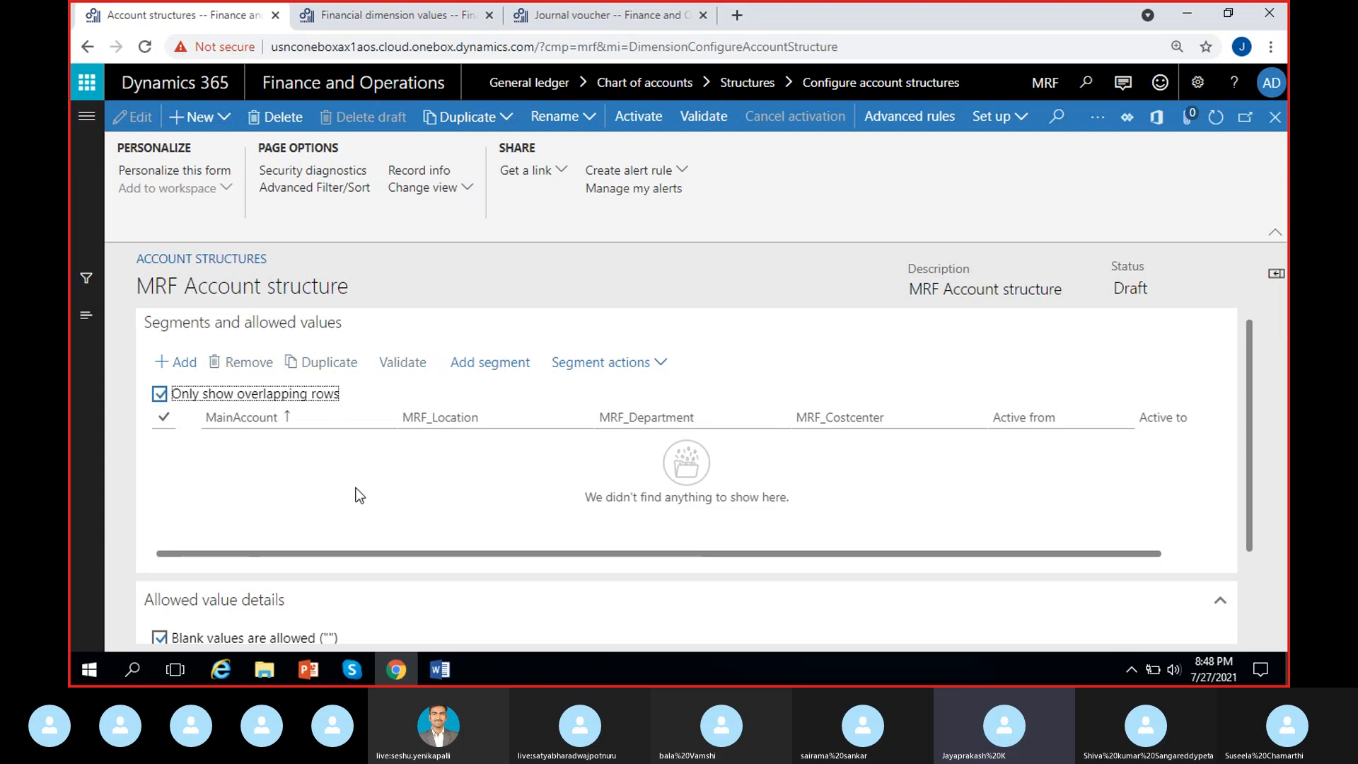
click(159, 394)
click(159, 394)
Add an allowed values row for main account 750000
click(175, 362)
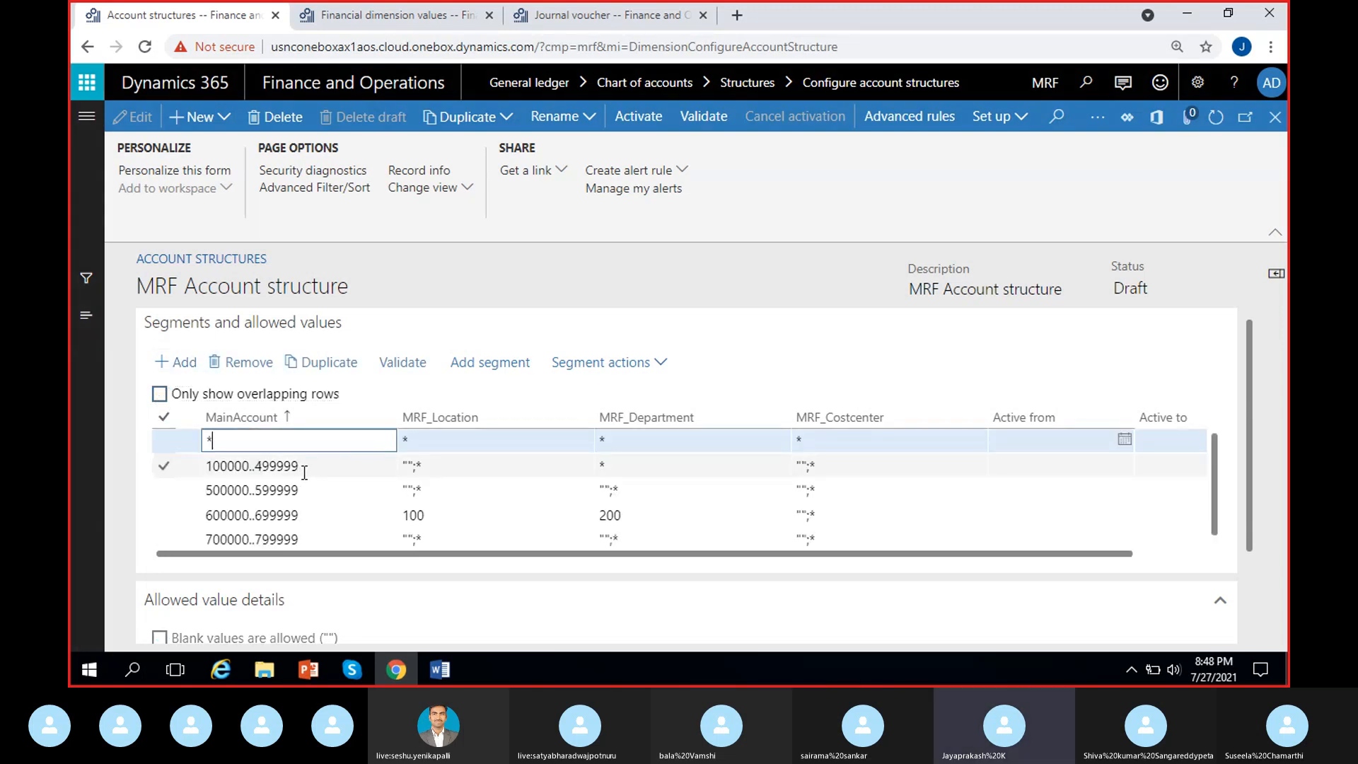
text(750000)
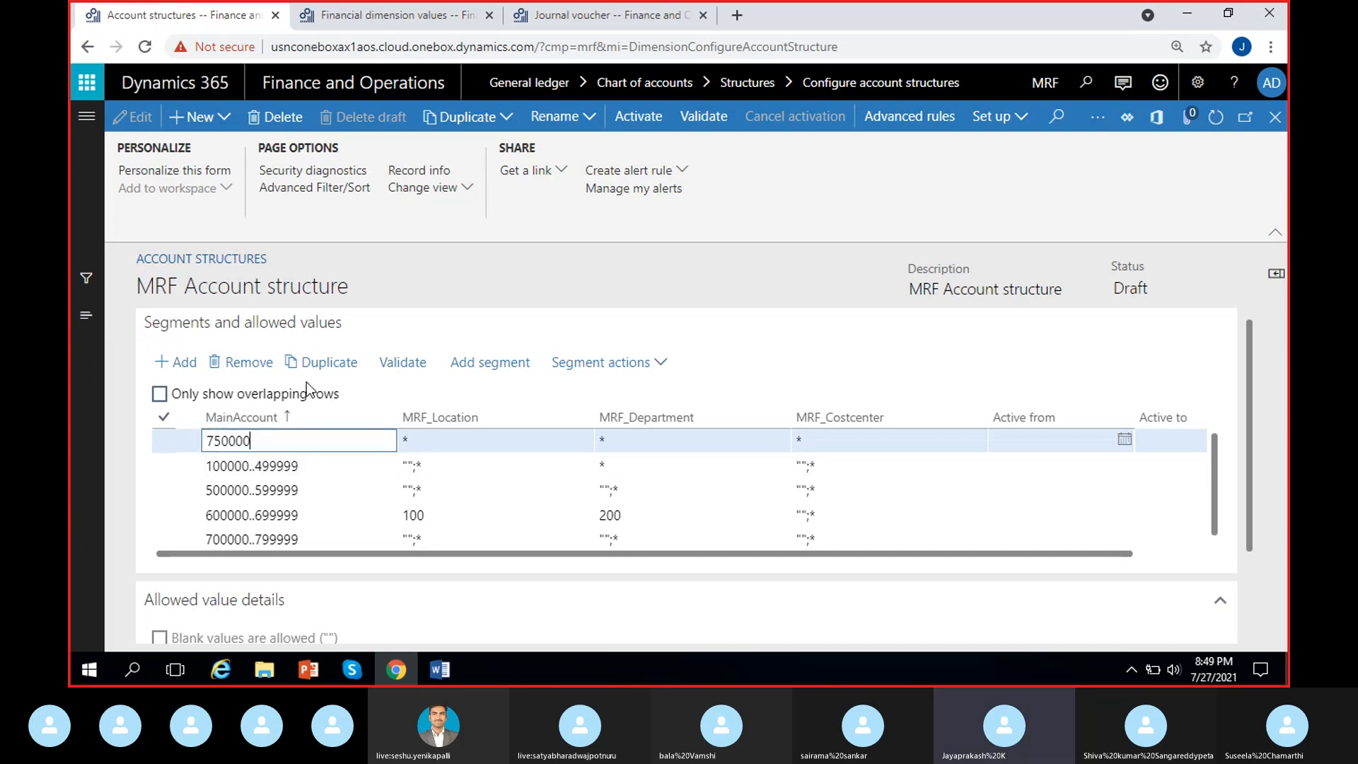
Validate the allowed values and show only the overlapping rows
click(403, 362)
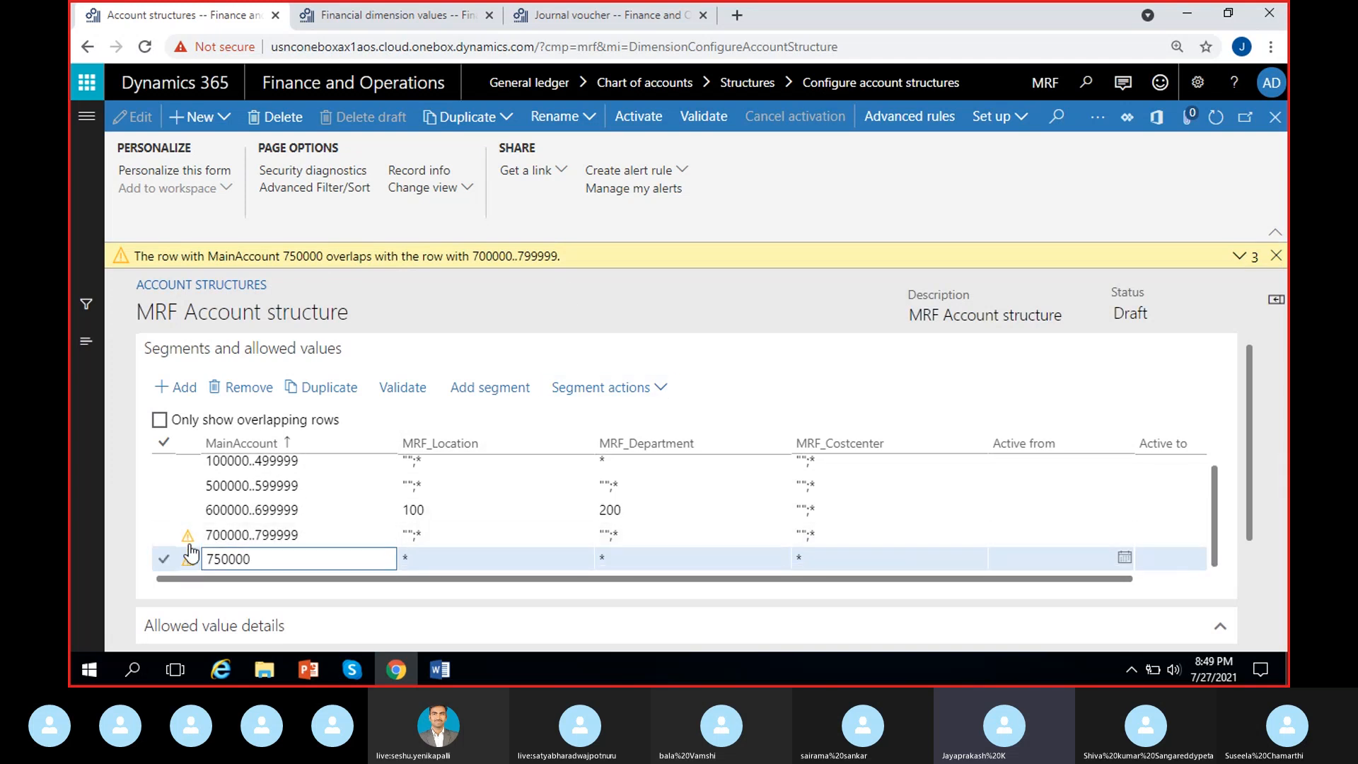
click(159, 420)
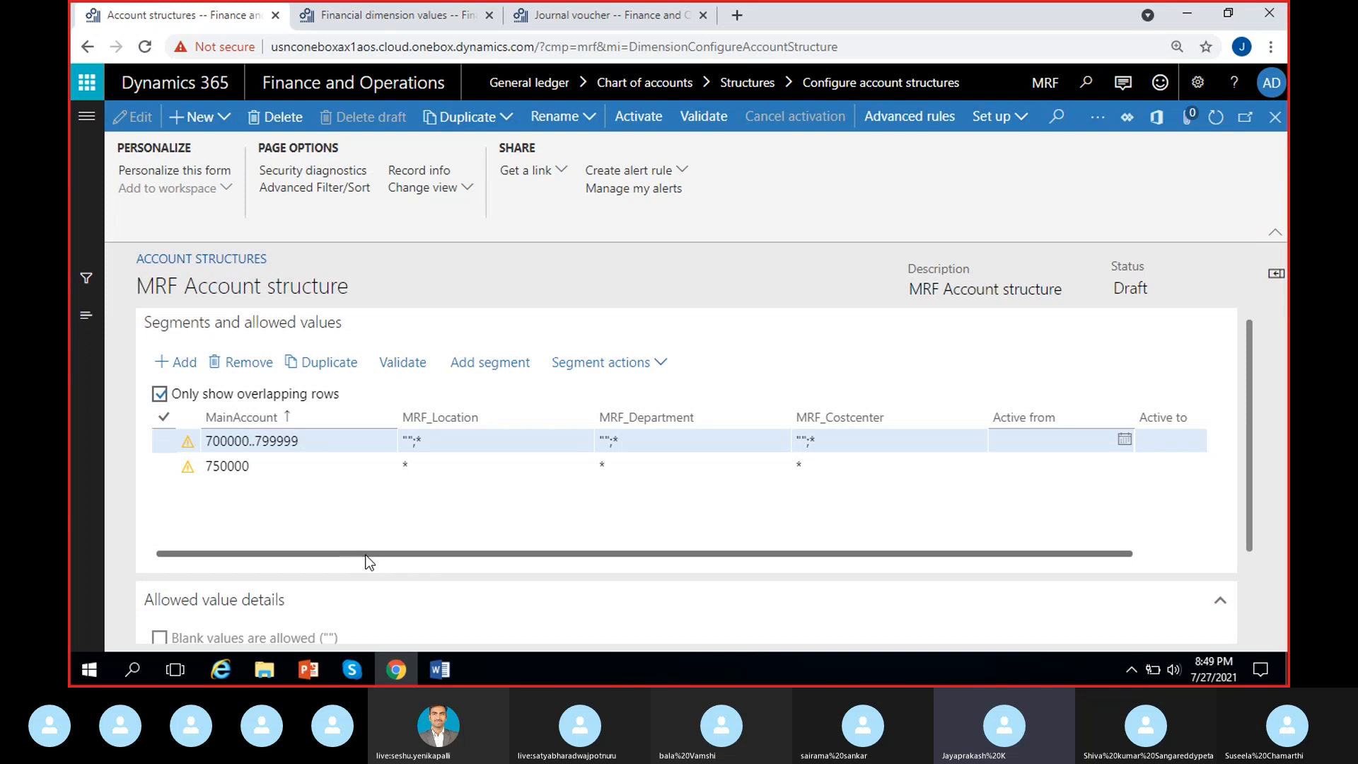
Delete the allowed values row for main account 750000 and restore the full list of rows
click(280, 467)
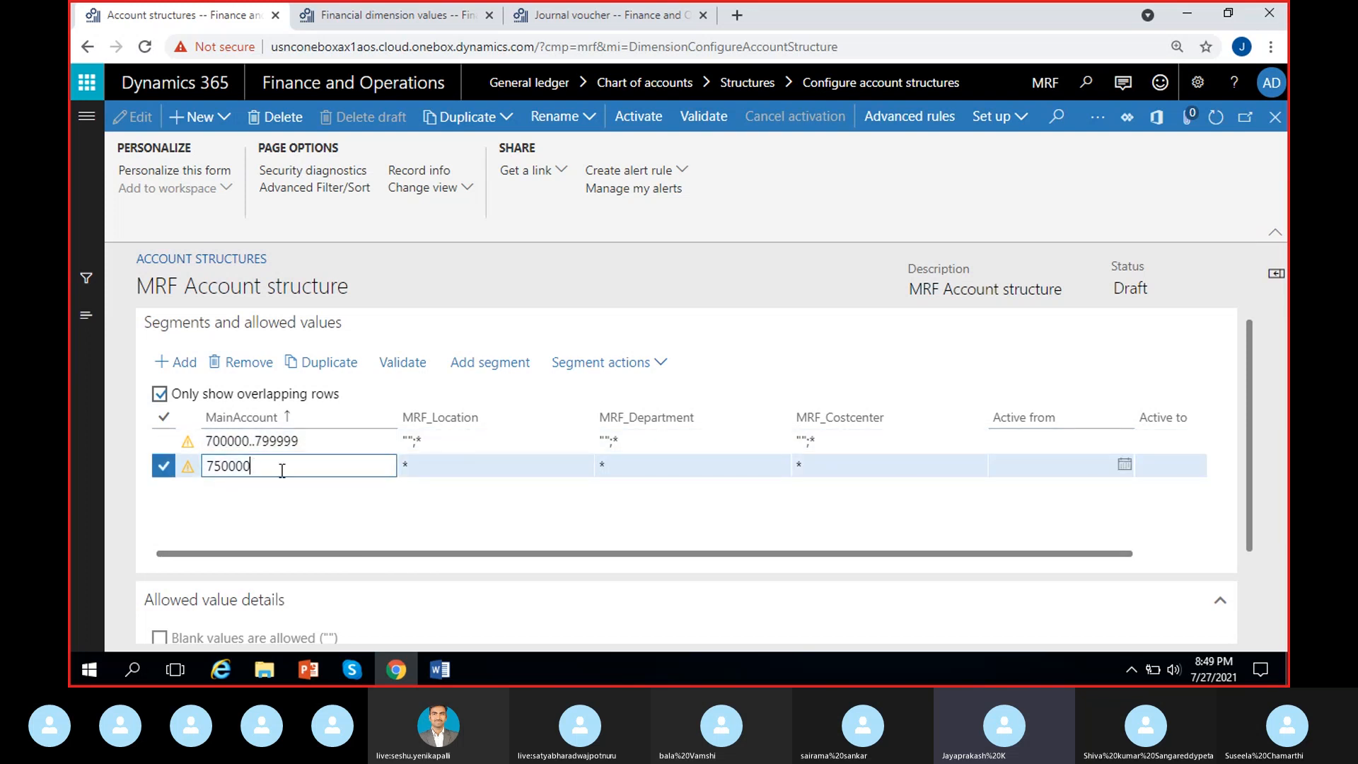
key(alt+Delete)
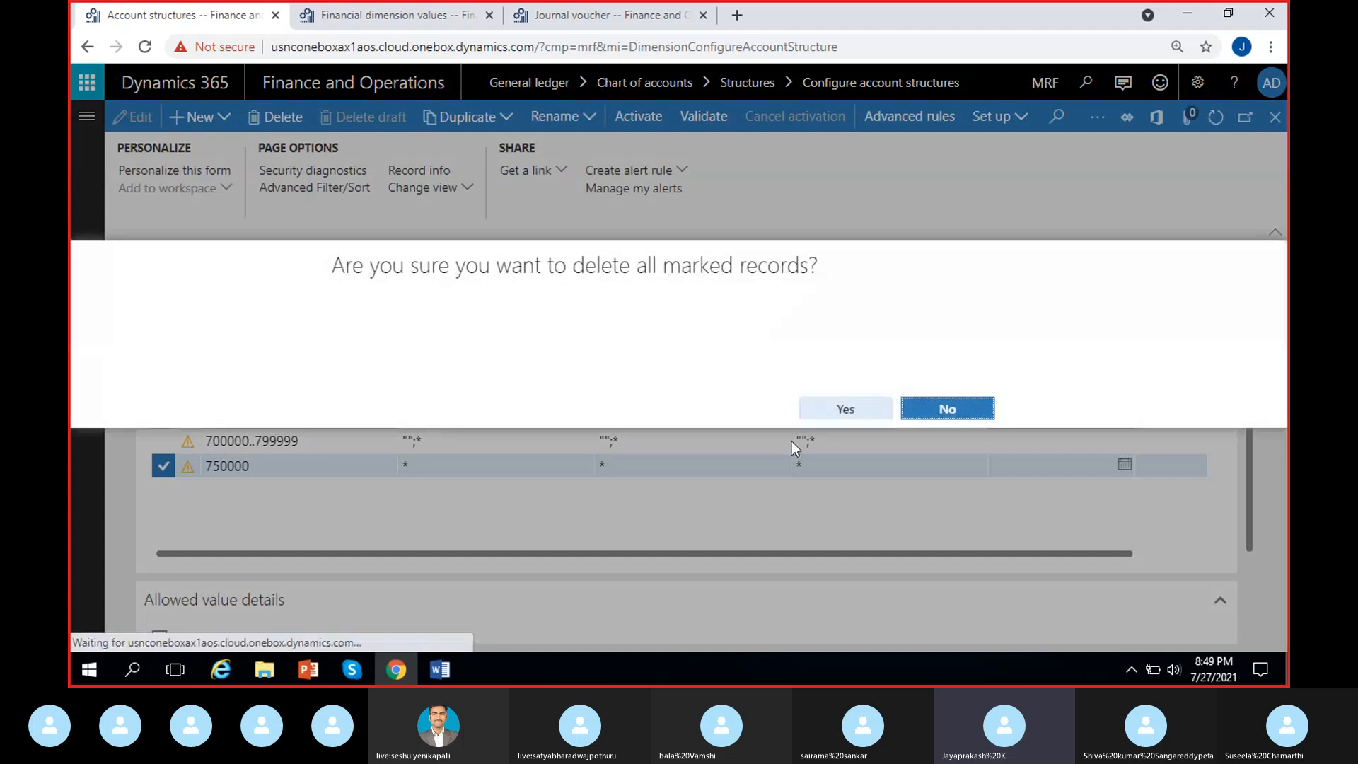
click(840, 420)
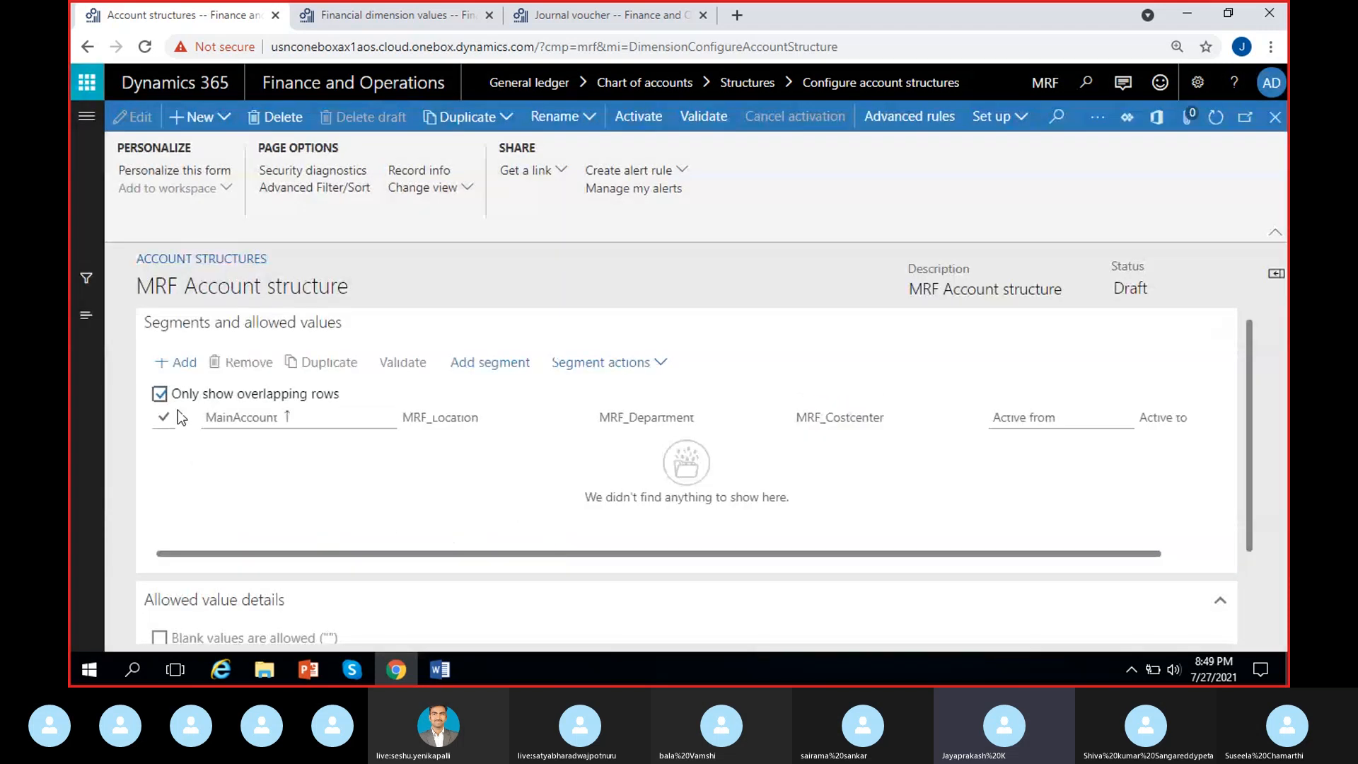
click(159, 394)
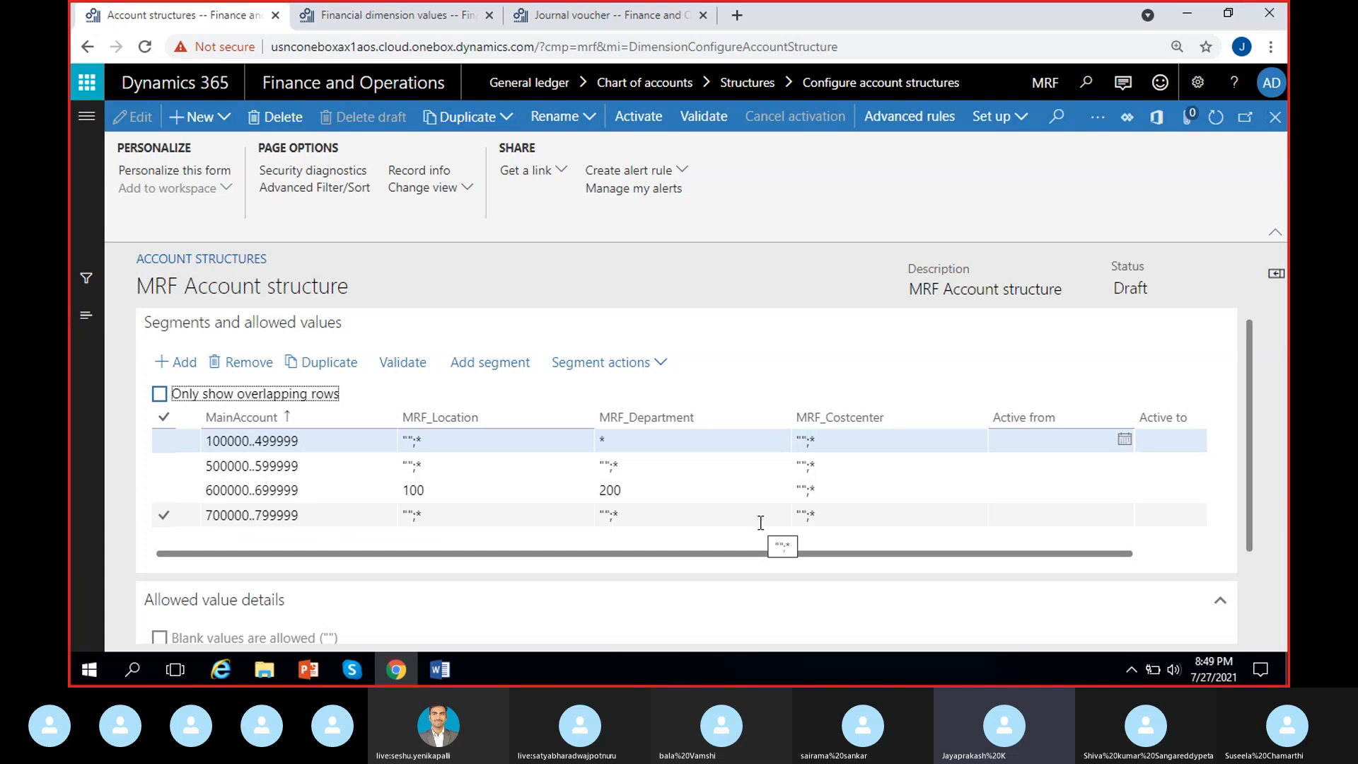
click(888, 521)
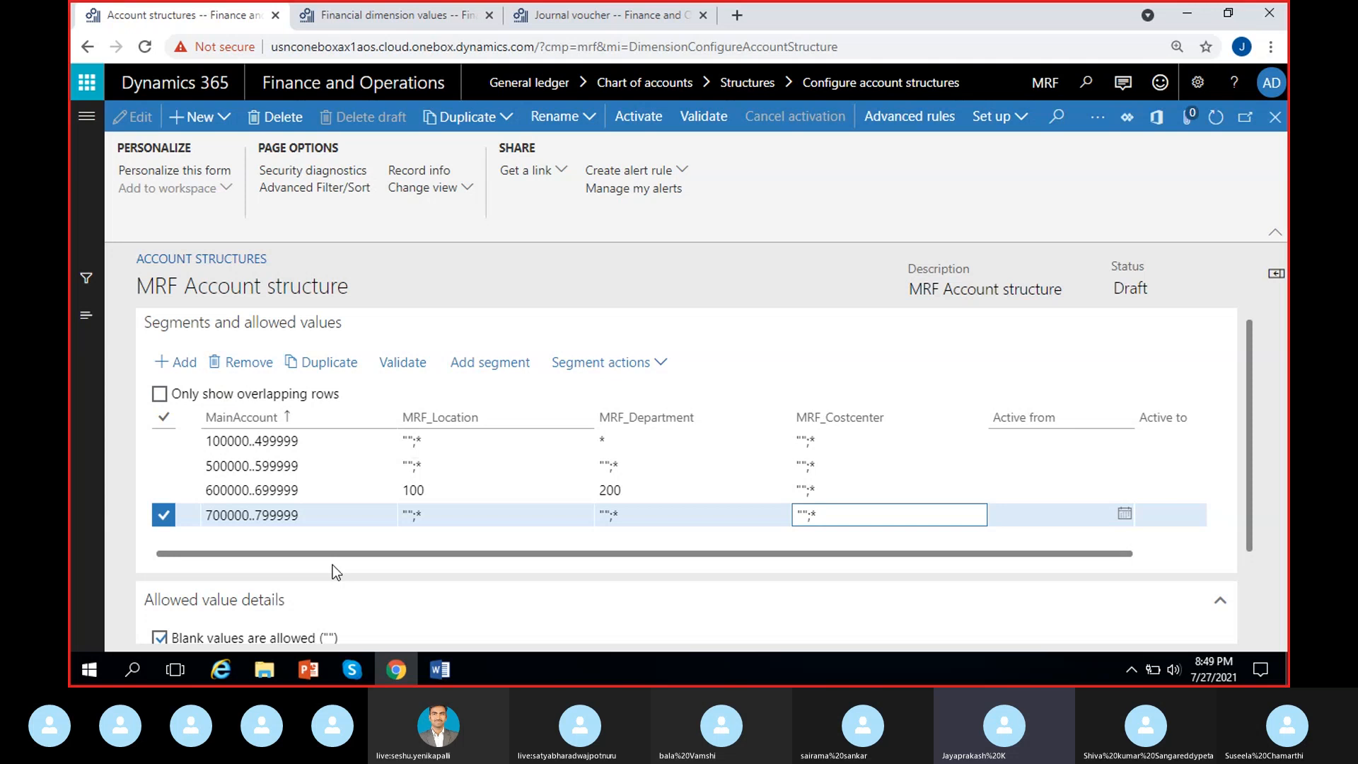
scroll(333, 564, up, 1)
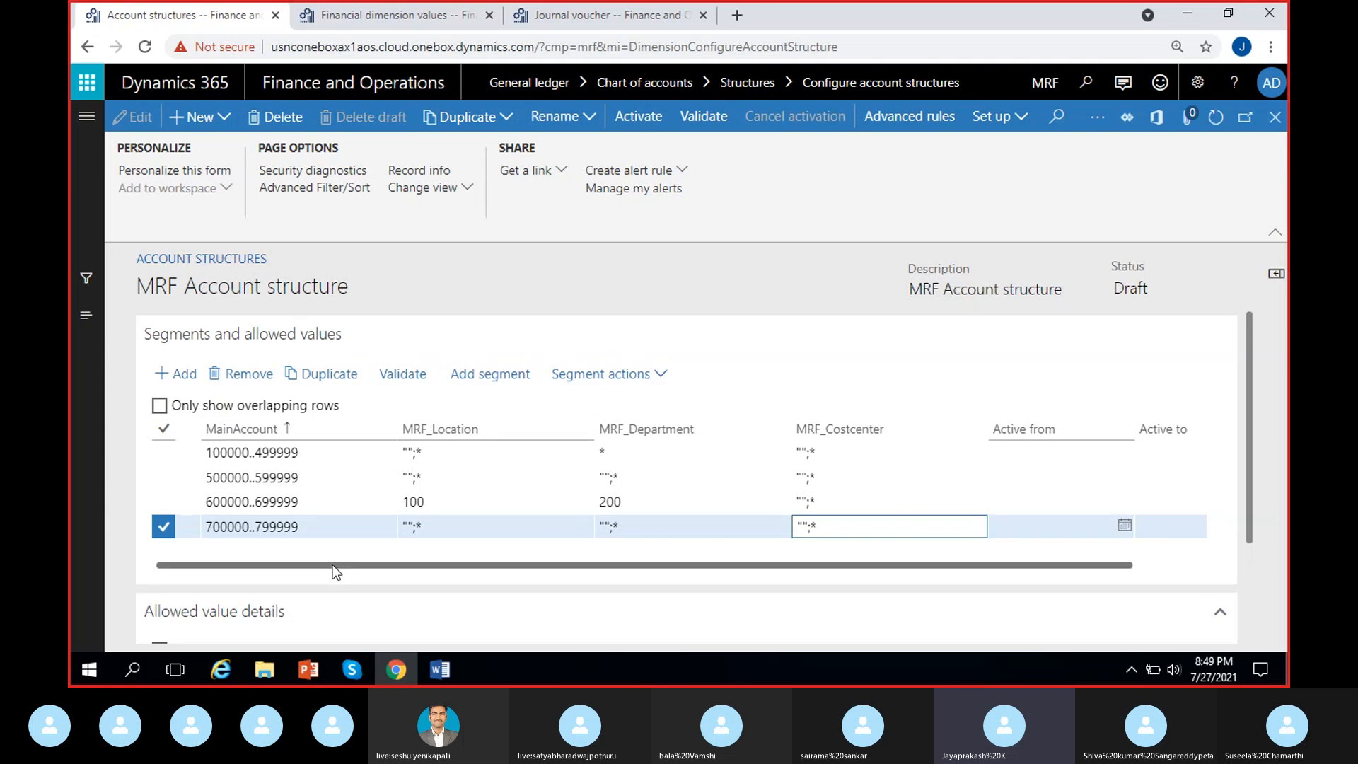
scroll(333, 503, right, 1)
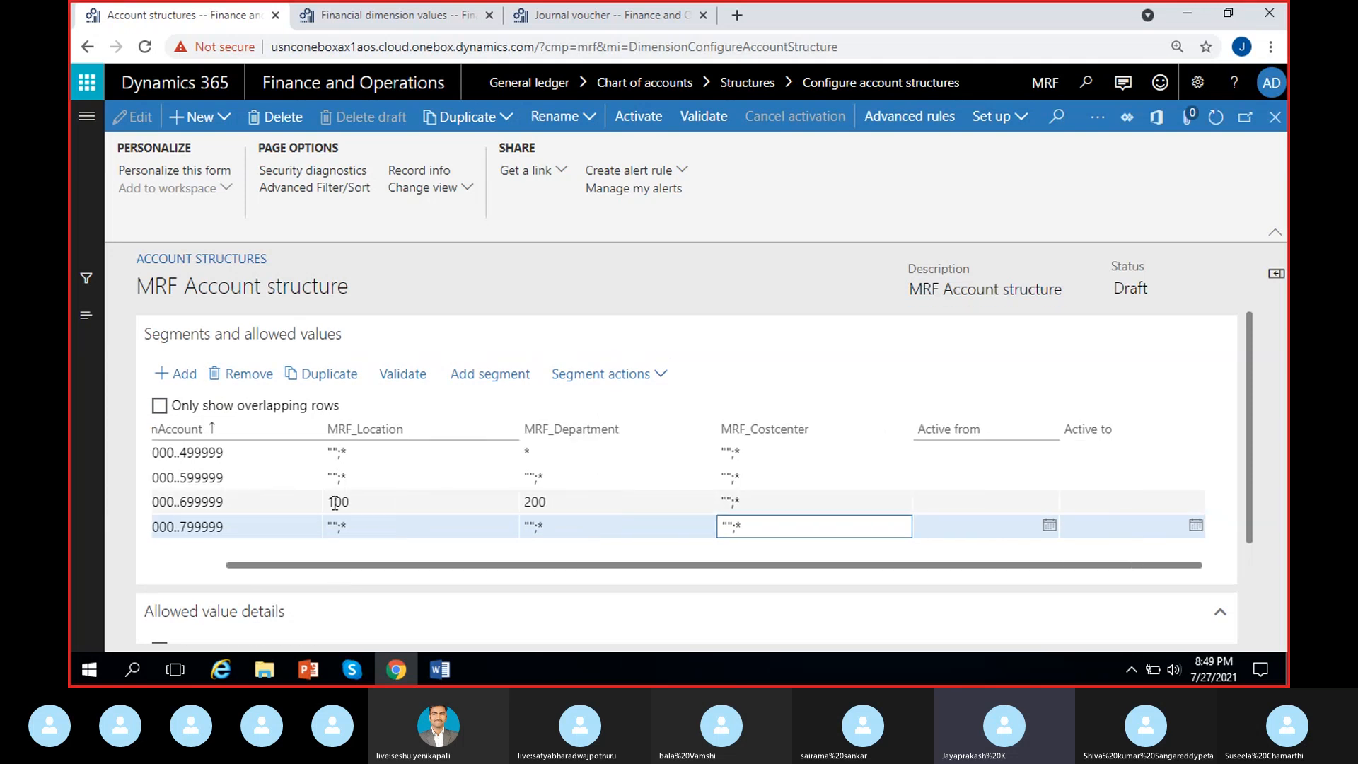
scroll(333, 503, left, 1)
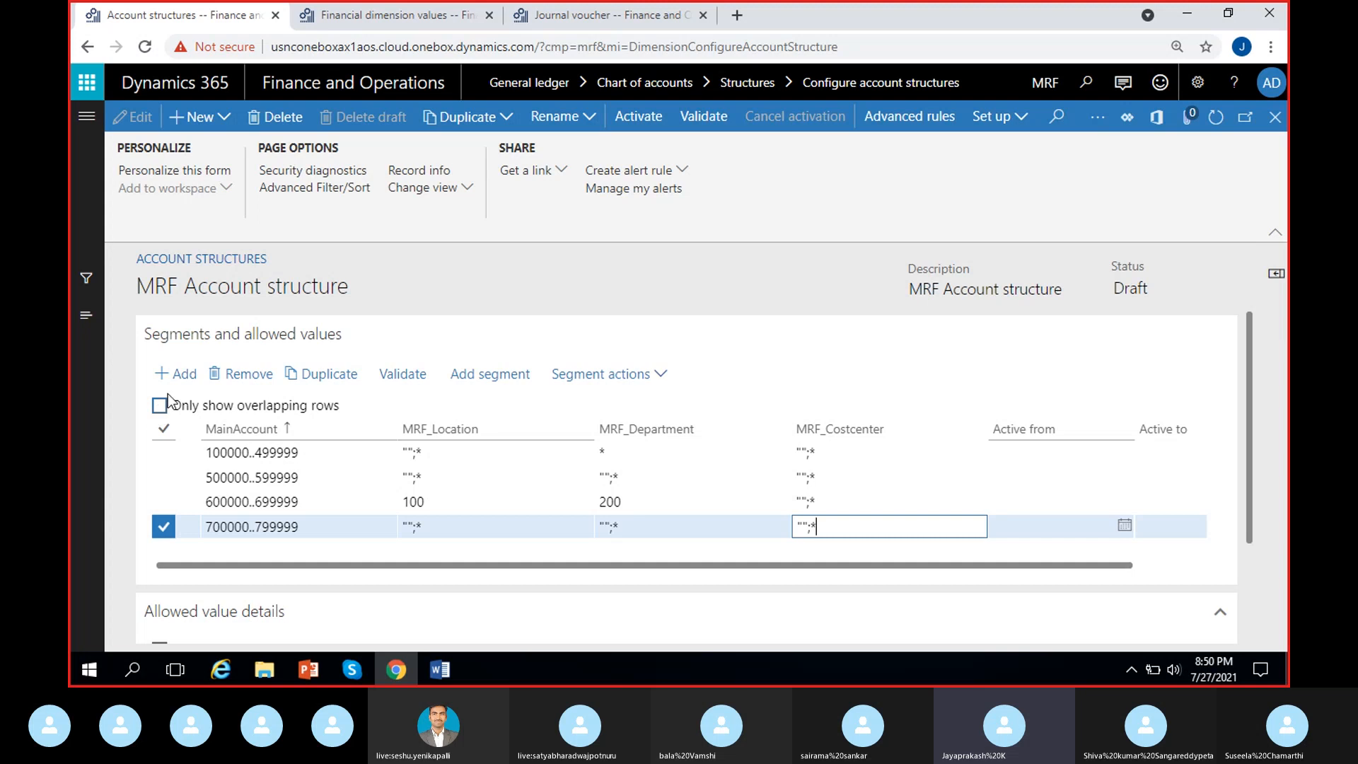
Add an allowed values row for main account 750000 again and validate the rows for overlaps
click(175, 374)
key(BackSpace)
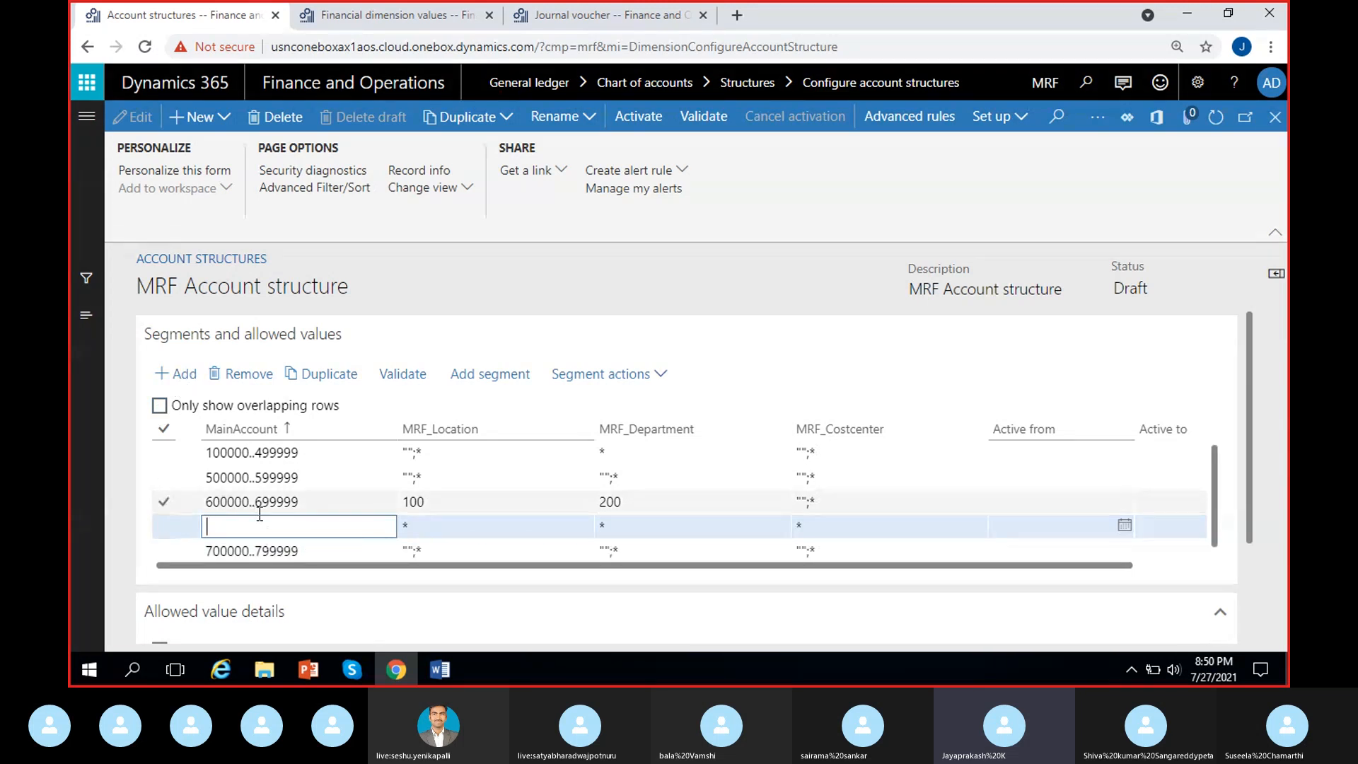
text(750000)
click(335, 550)
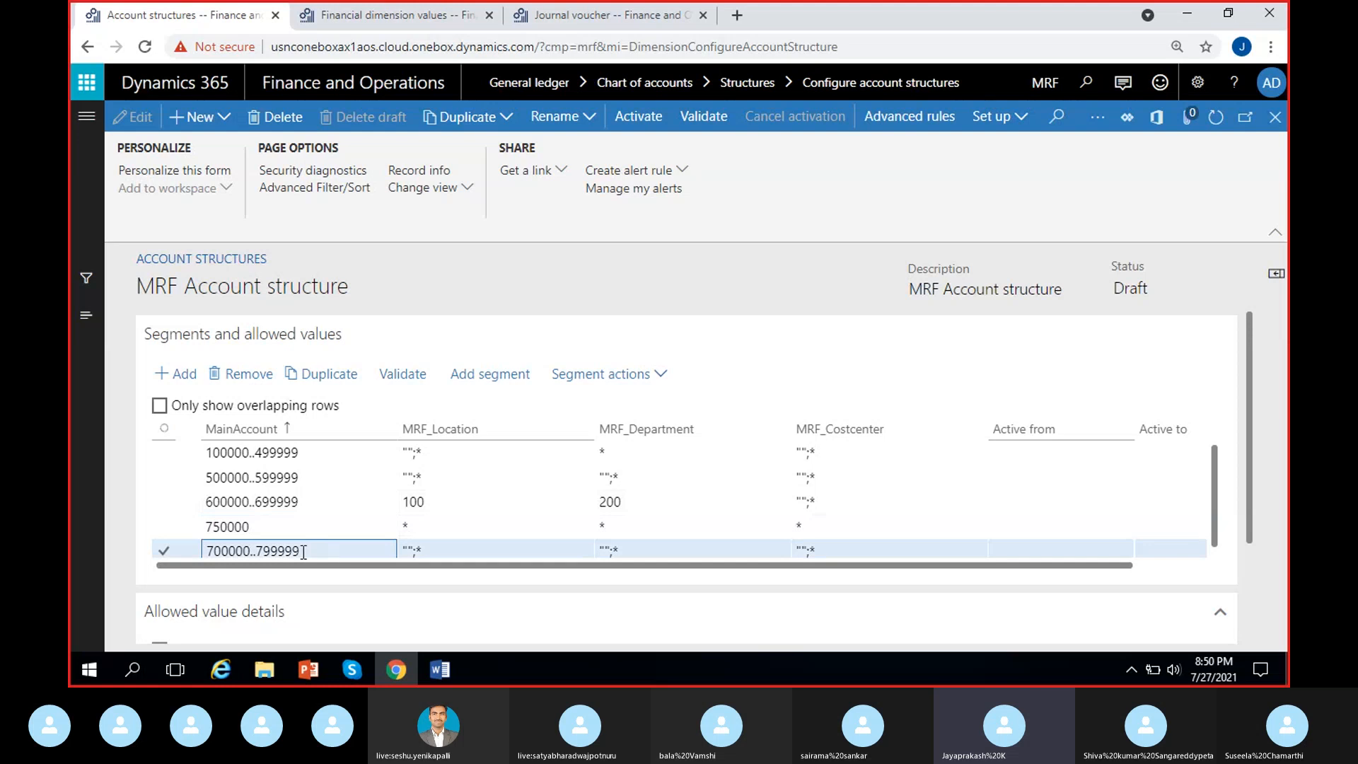
click(273, 570)
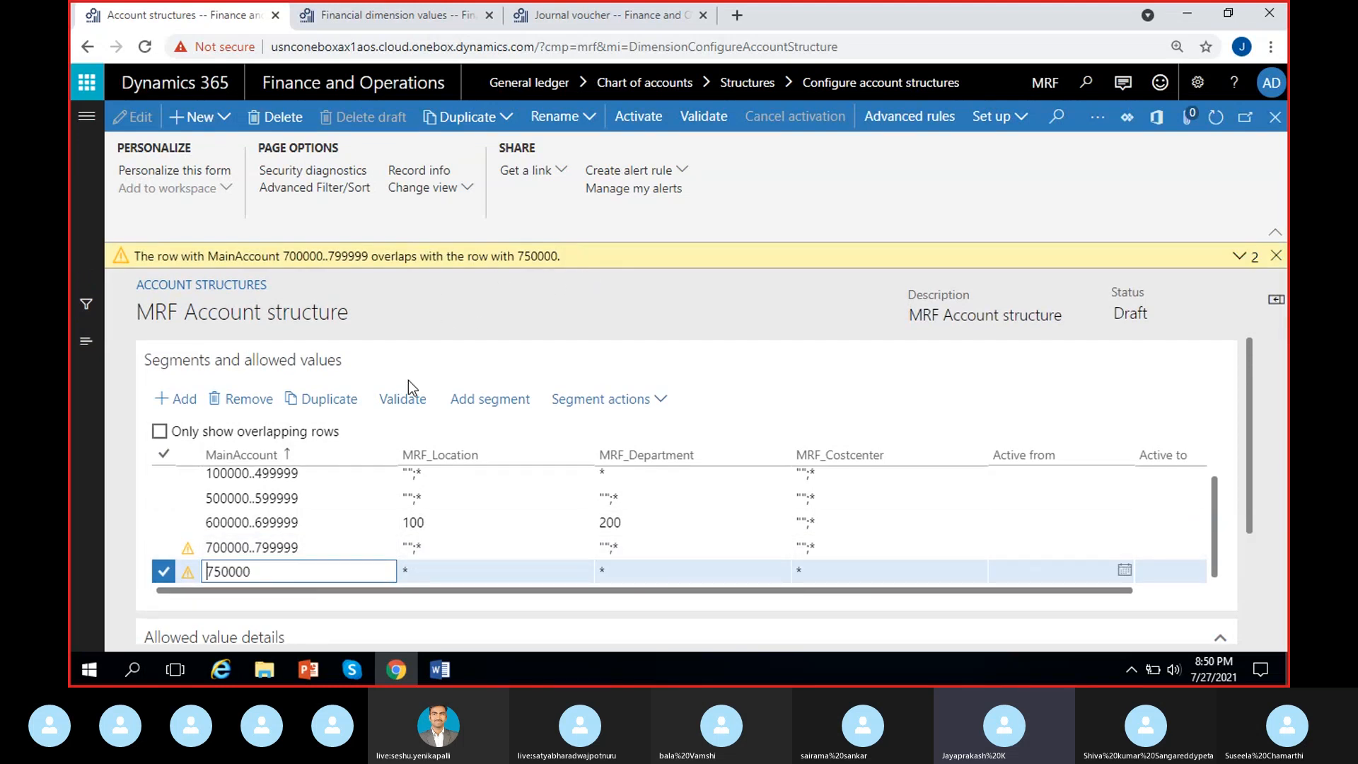
click(243, 552)
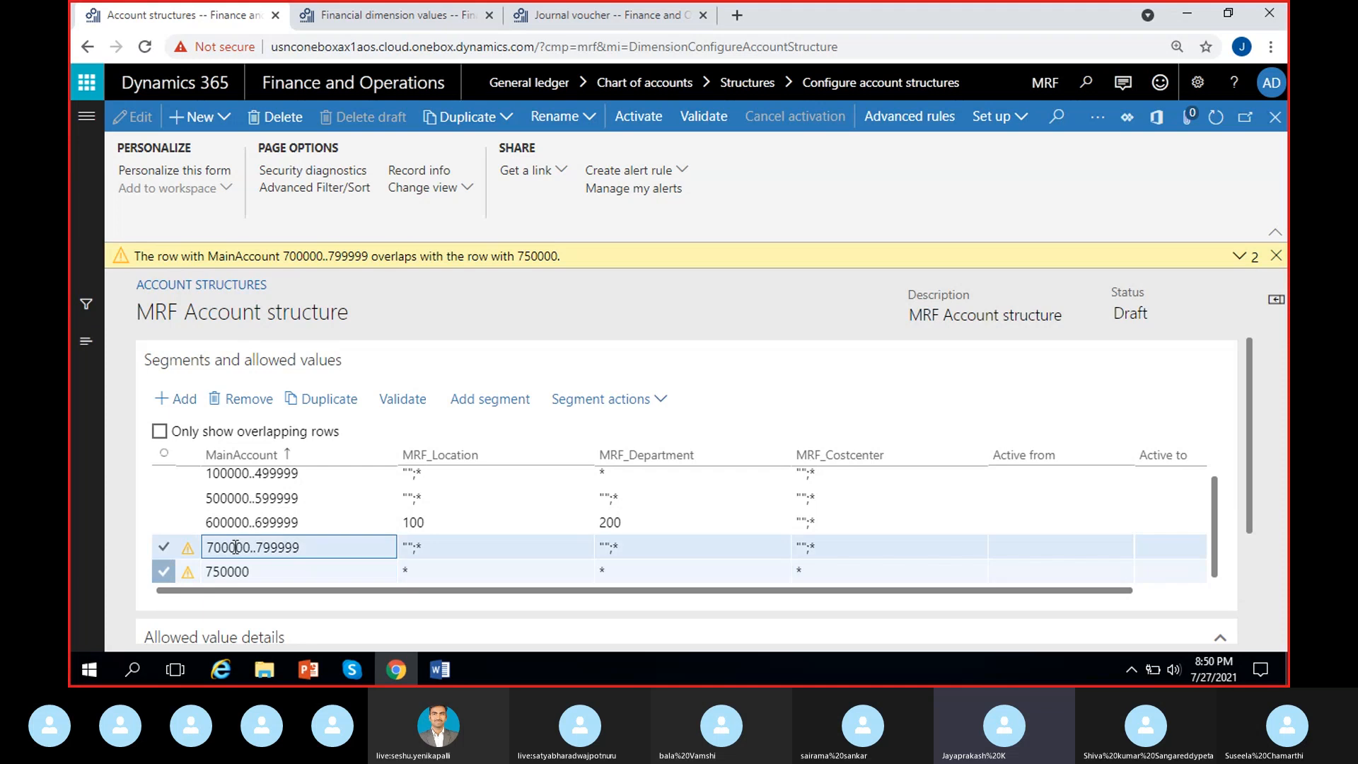
click(294, 578)
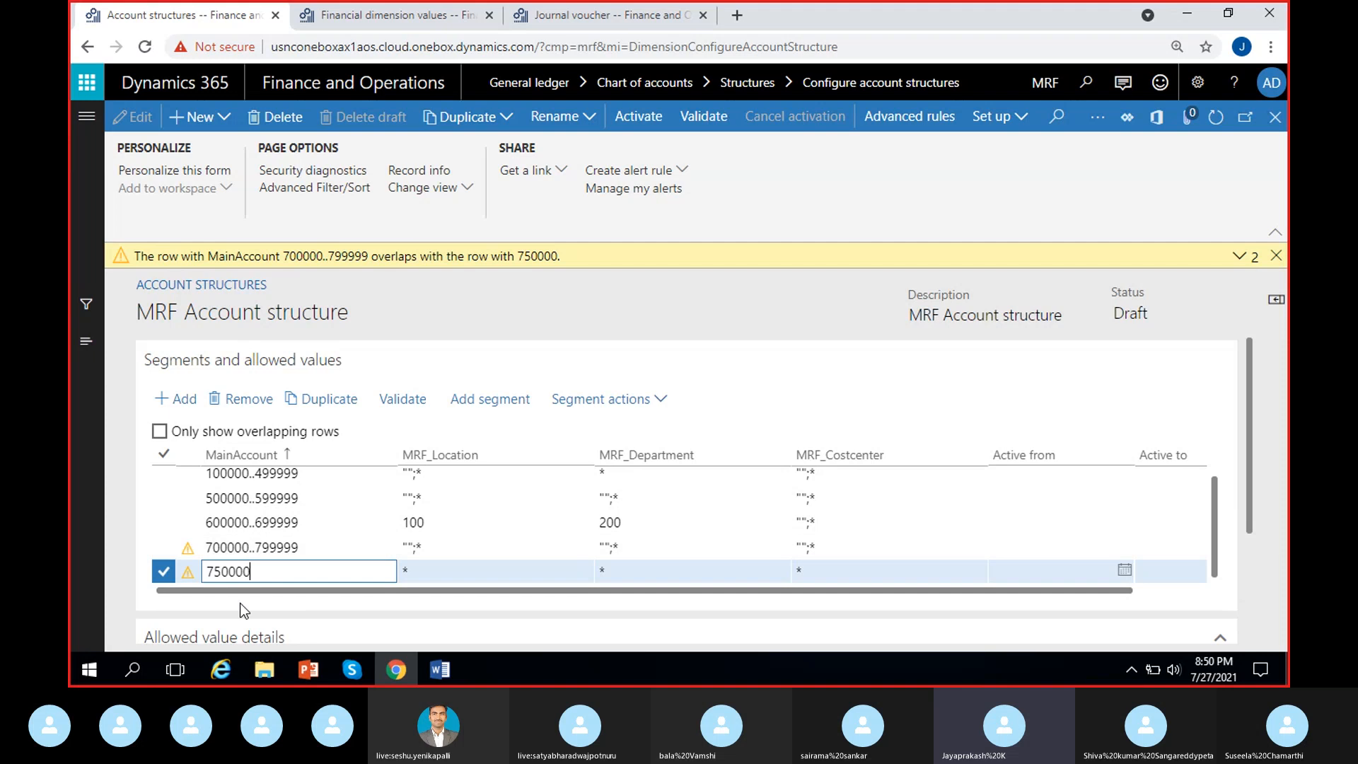
Show only the overlapping rows to examine the conflict, and return to the full list
click(160, 433)
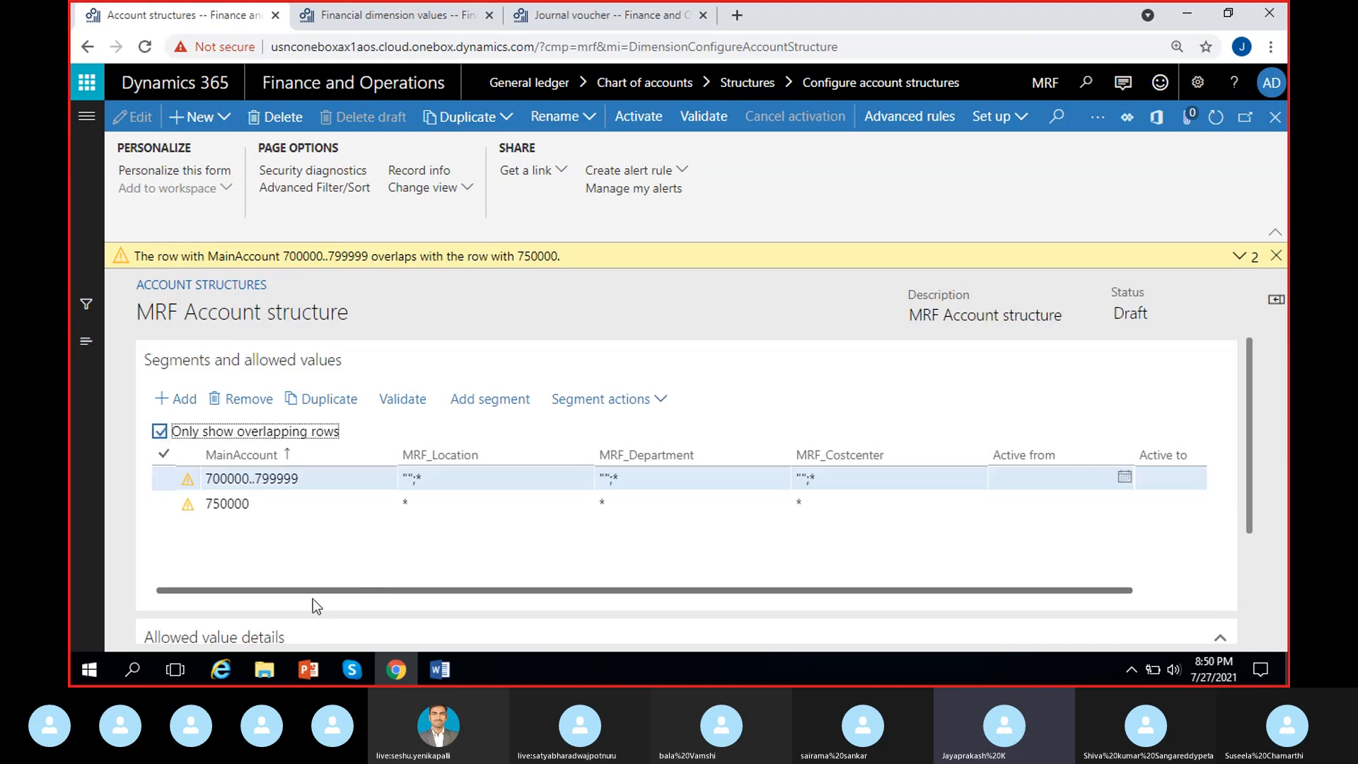
click(282, 503)
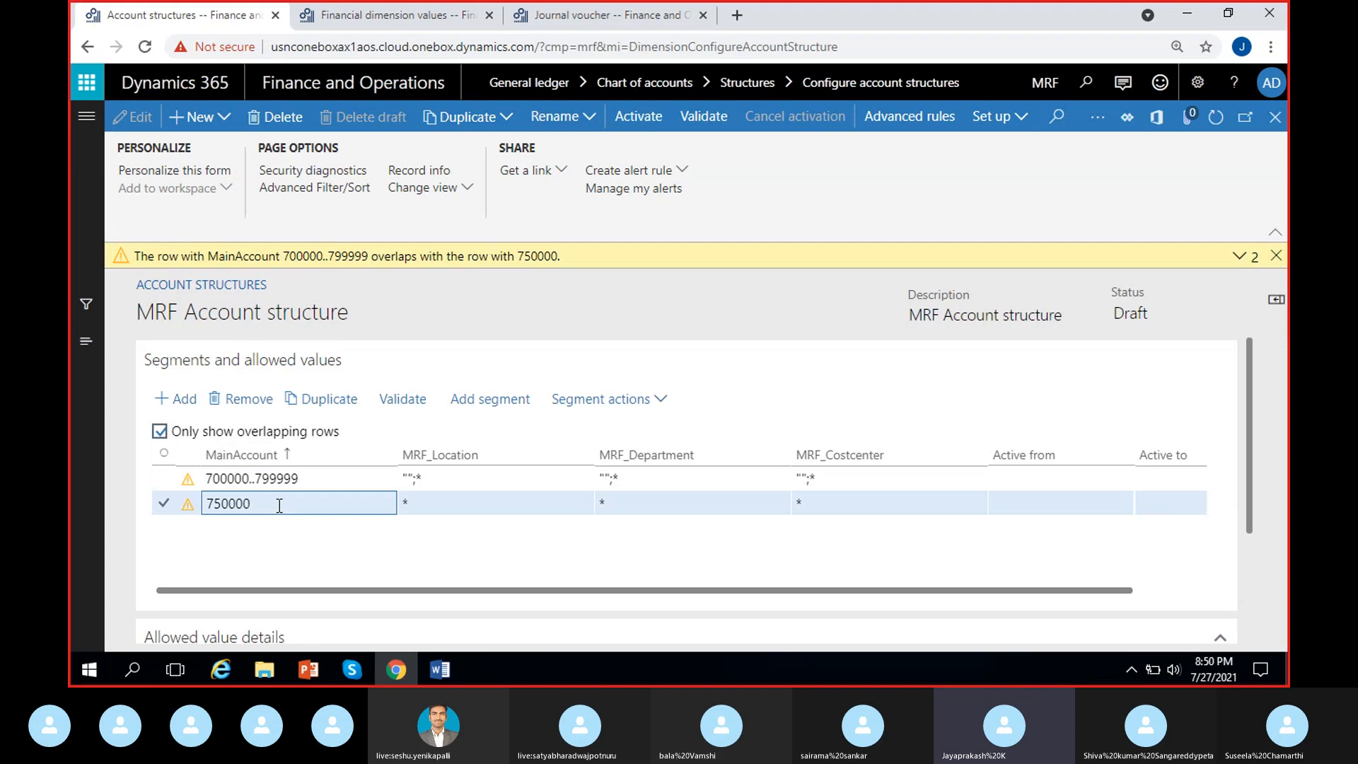
click(160, 433)
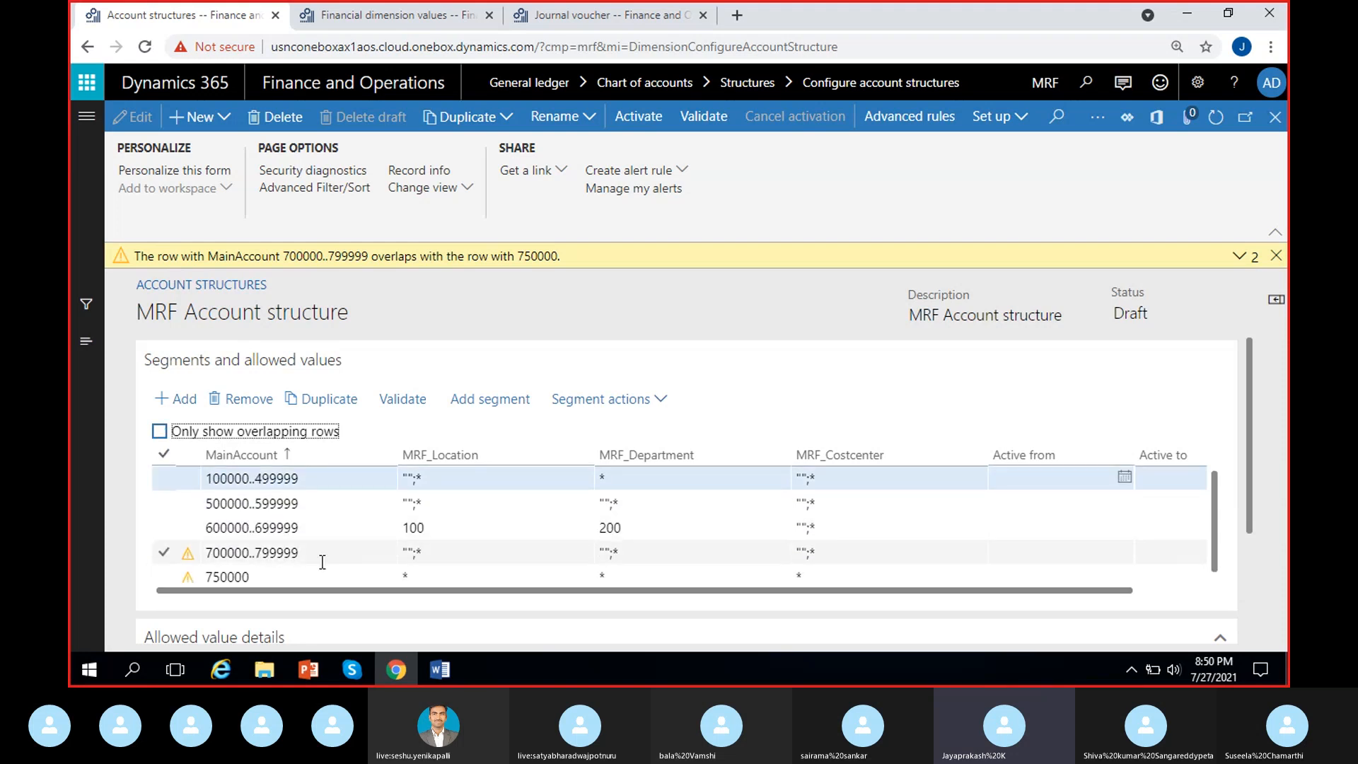
scroll(317, 532, down, 1)
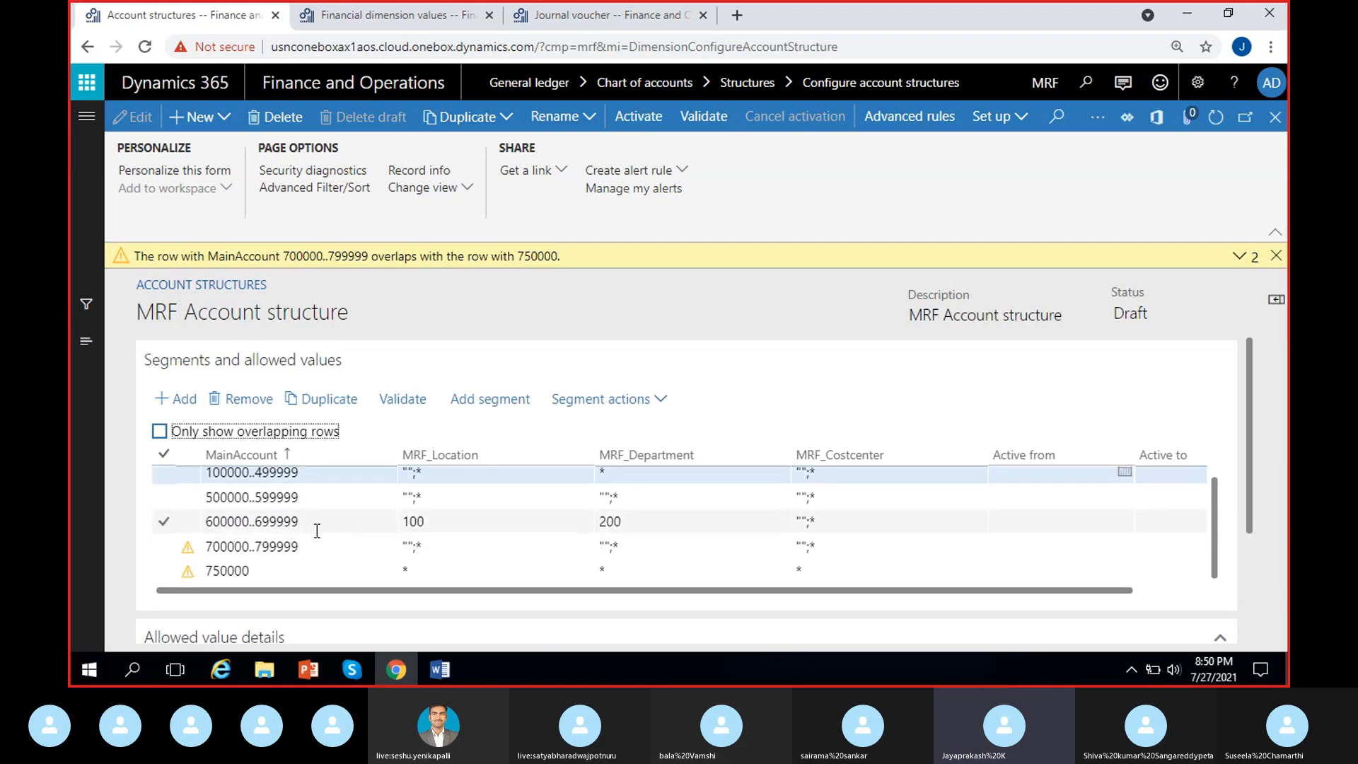
Remove the 750000 row from the filtered overlapping rows and dismiss the overlap warning
click(160, 432)
click(273, 504)
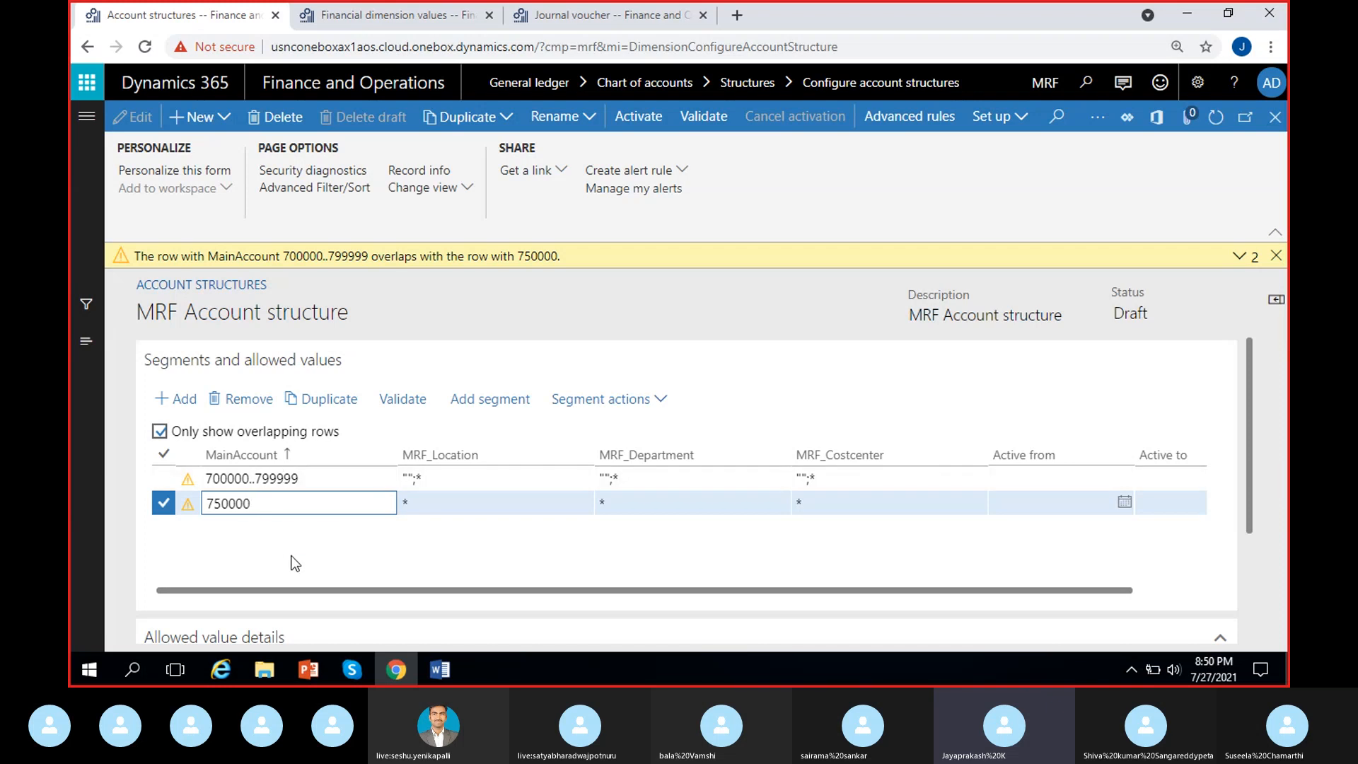
click(237, 398)
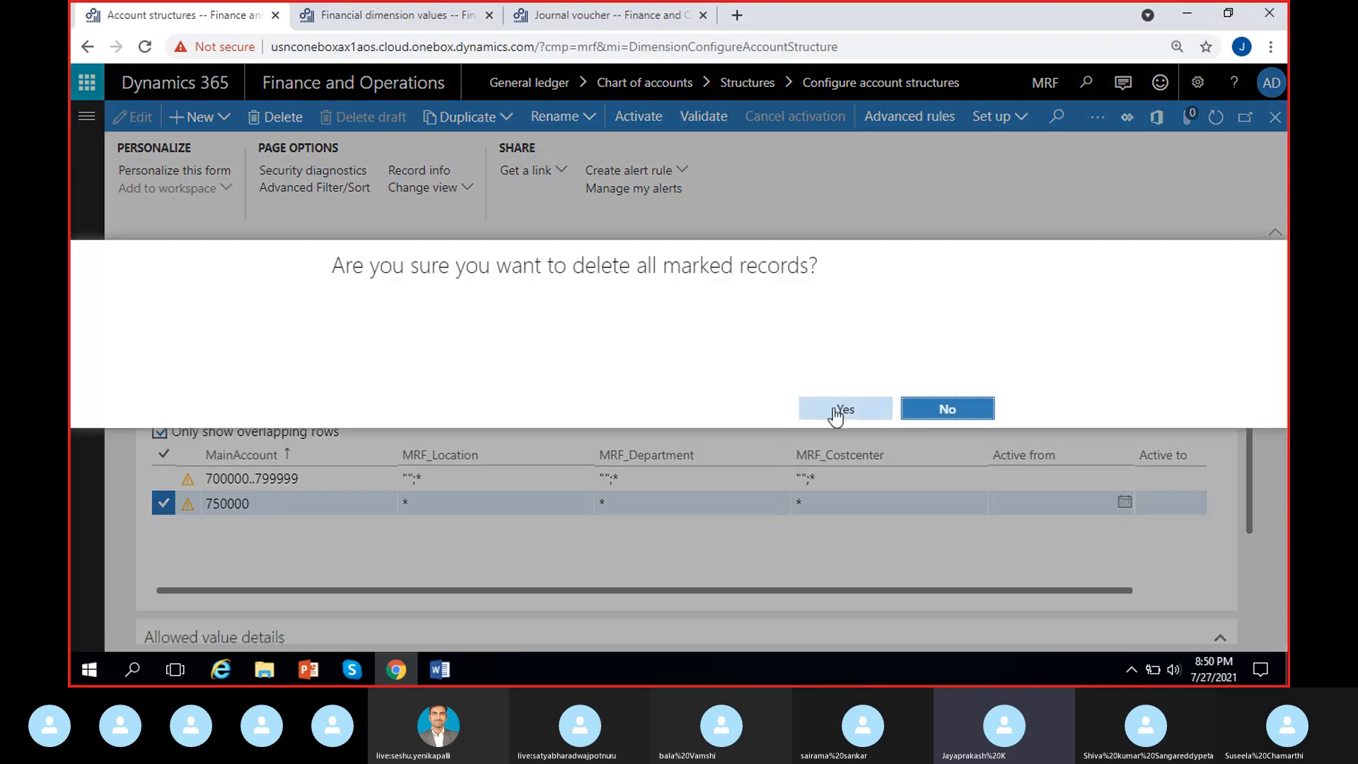
click(844, 409)
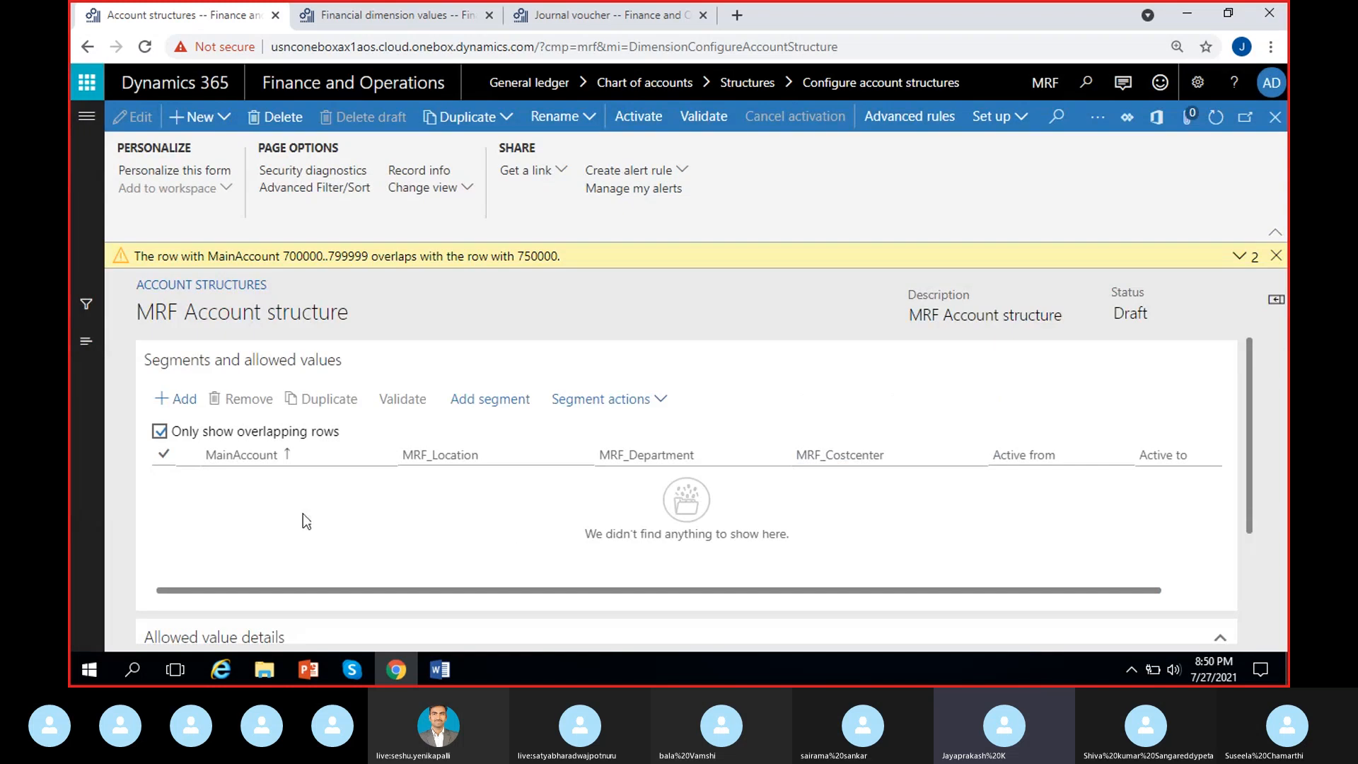
click(1276, 256)
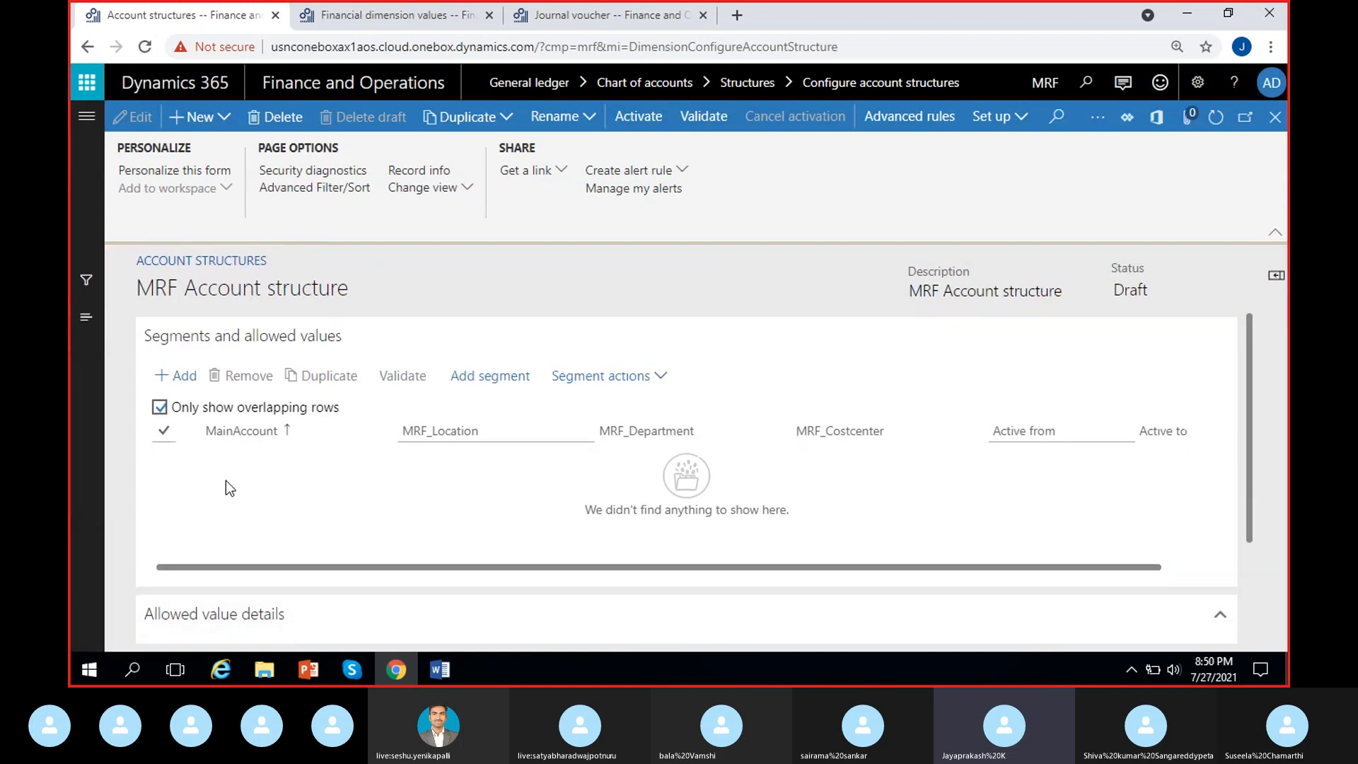
Clear the overlapping rows filter, check once more for overlaps, and restore the complete list
click(159, 406)
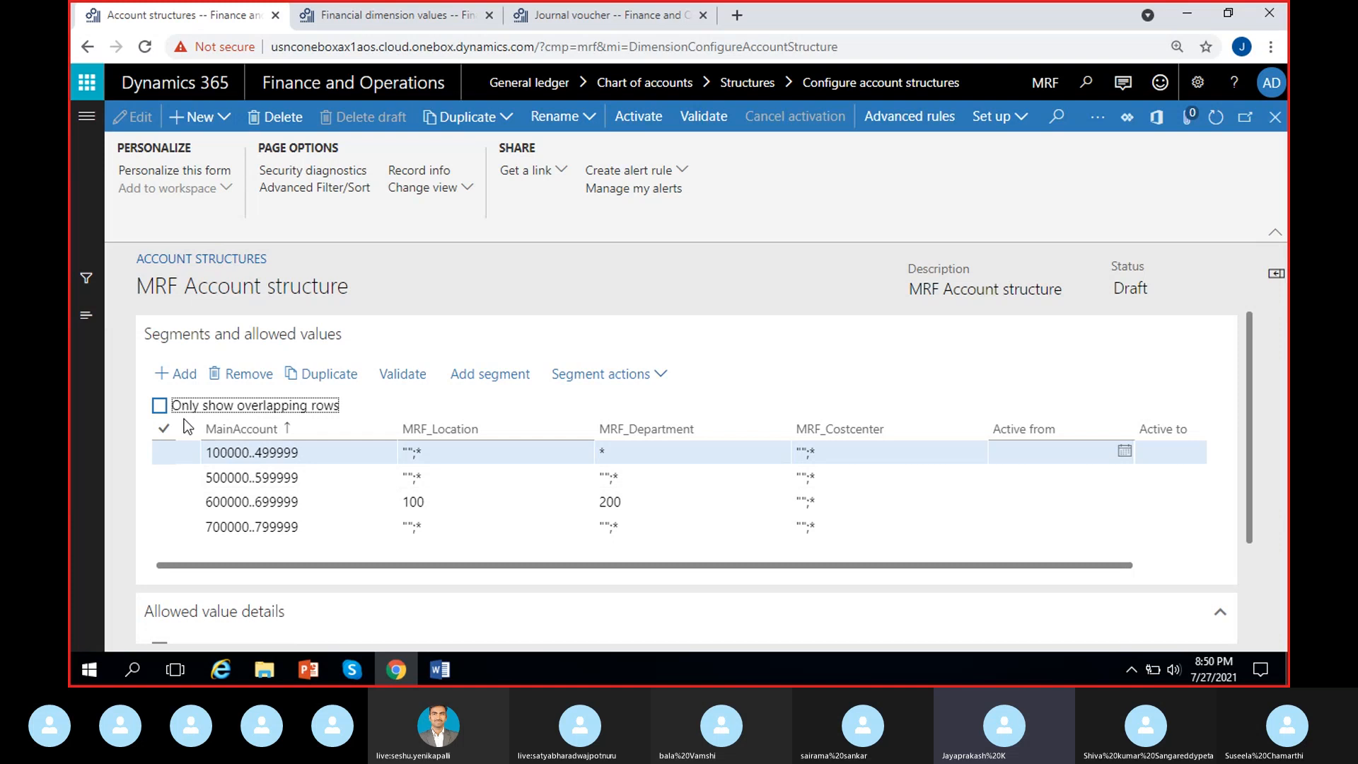
click(160, 405)
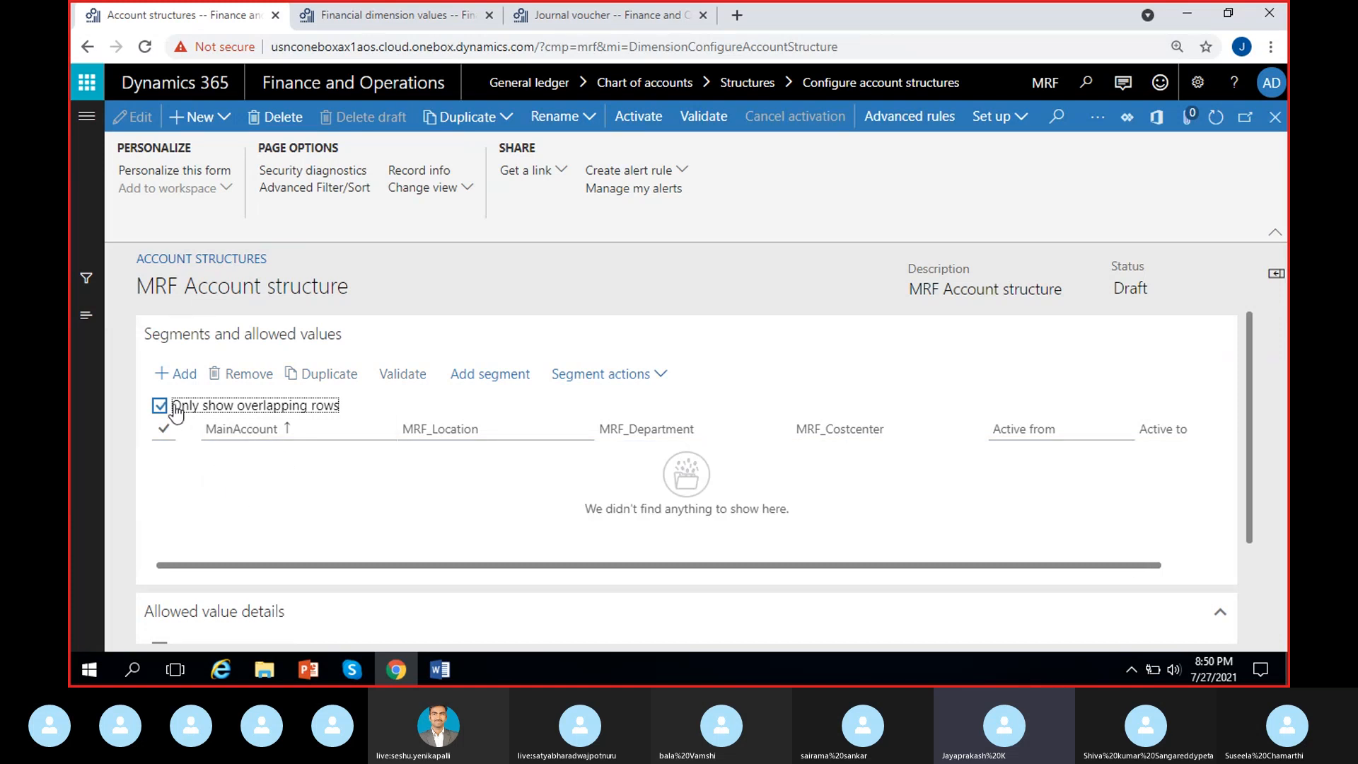
click(175, 408)
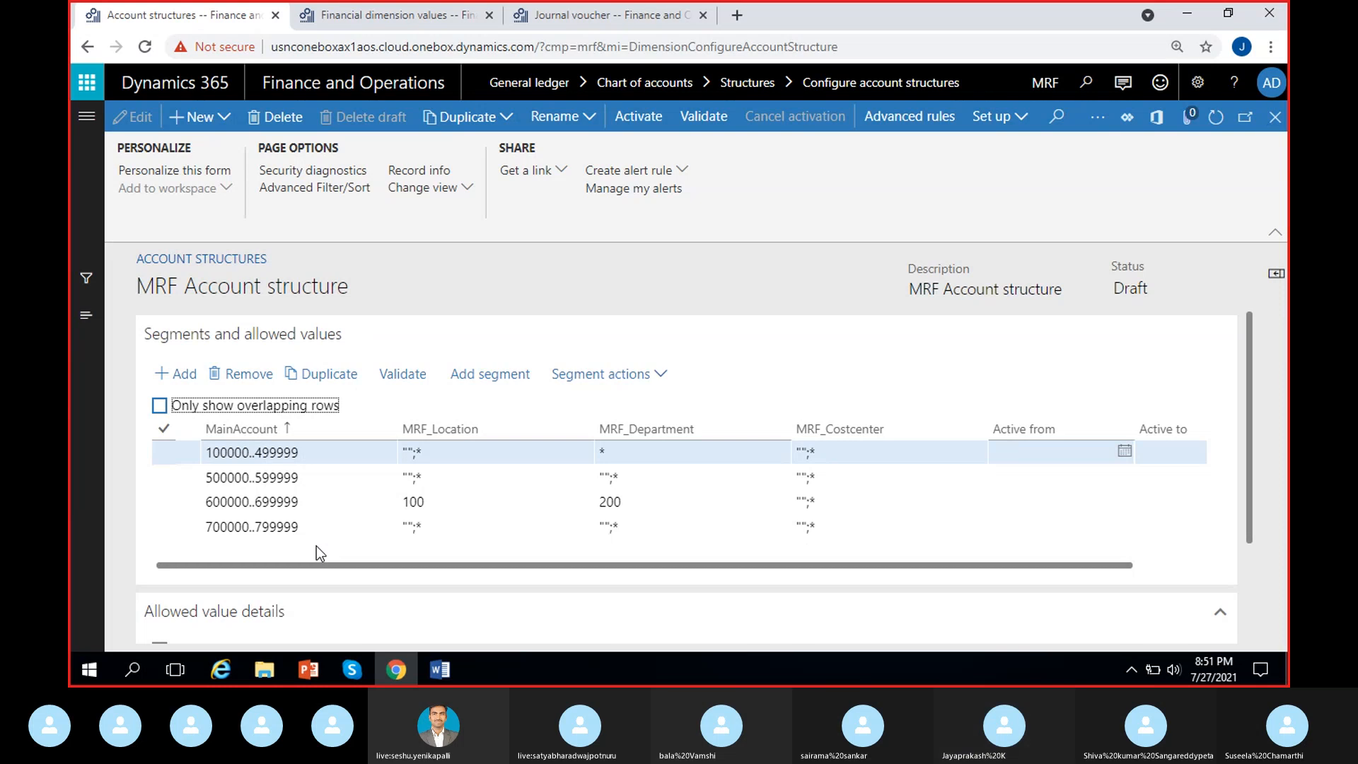
Select all allowed values rows of the account structure and delete them
click(547, 550)
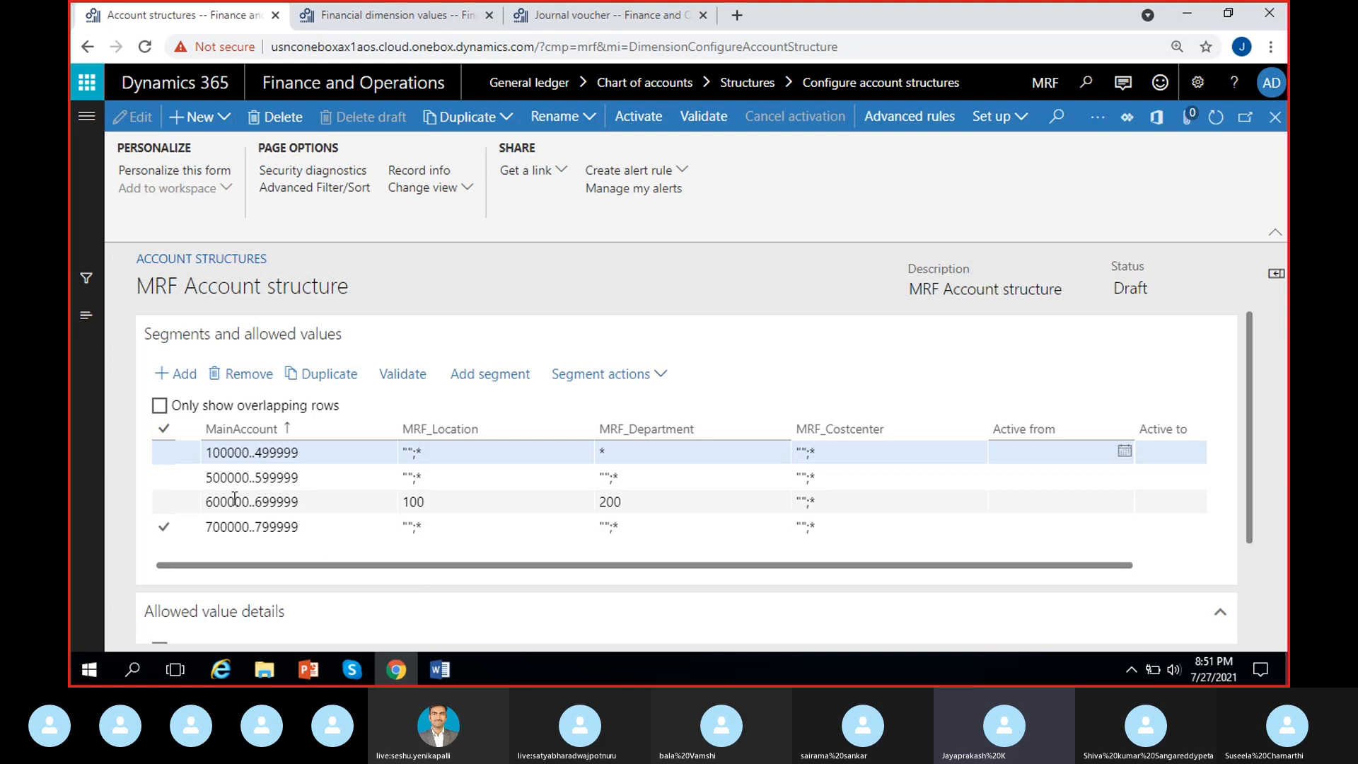
click(163, 429)
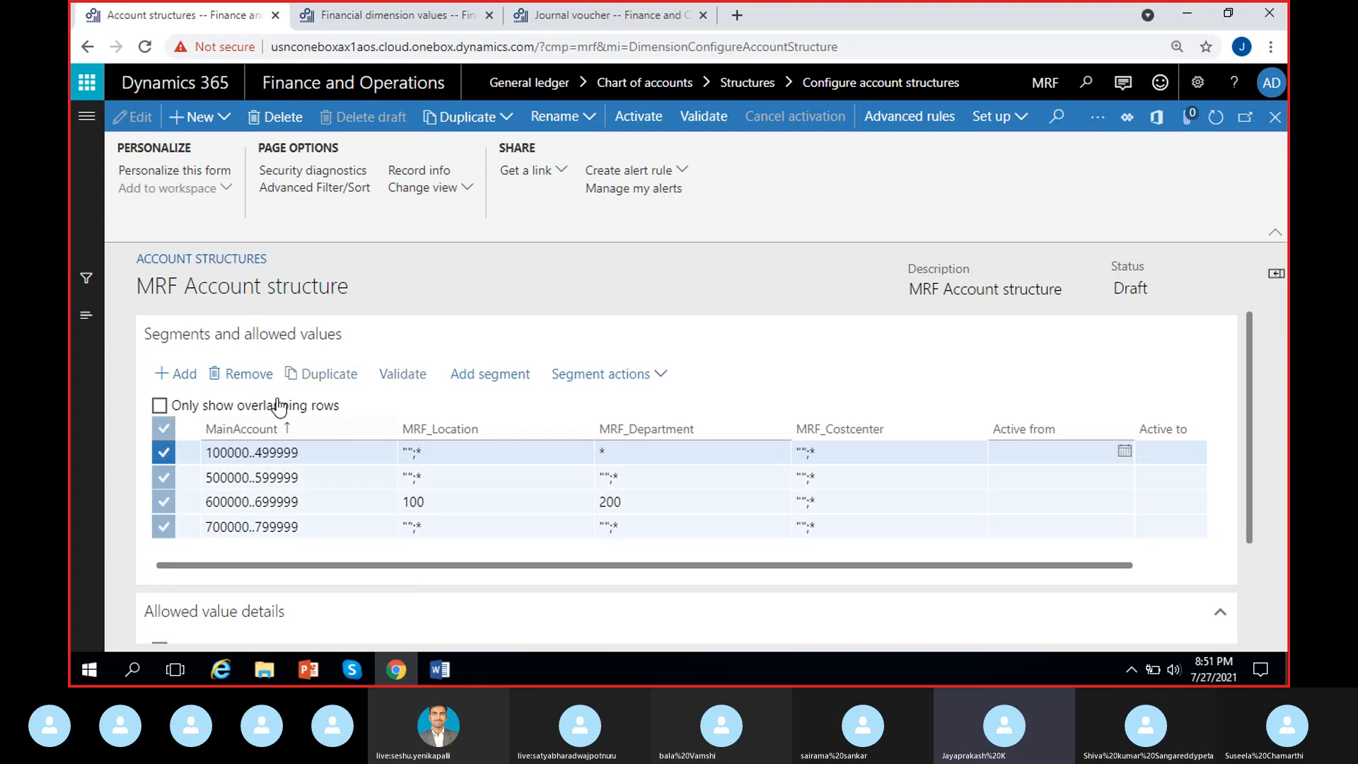
click(242, 374)
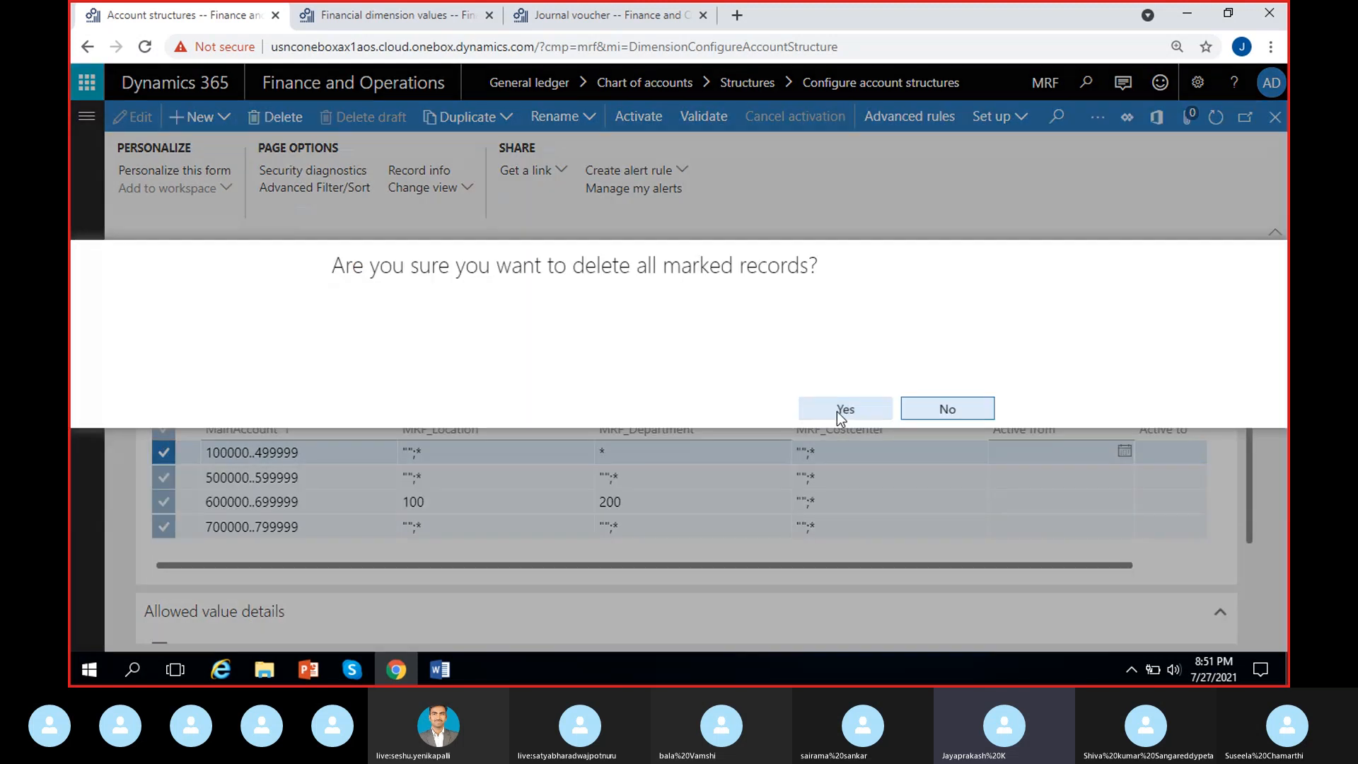
click(842, 410)
Keep a single allowed values row and set its main account range to 100000..999999
click(177, 373)
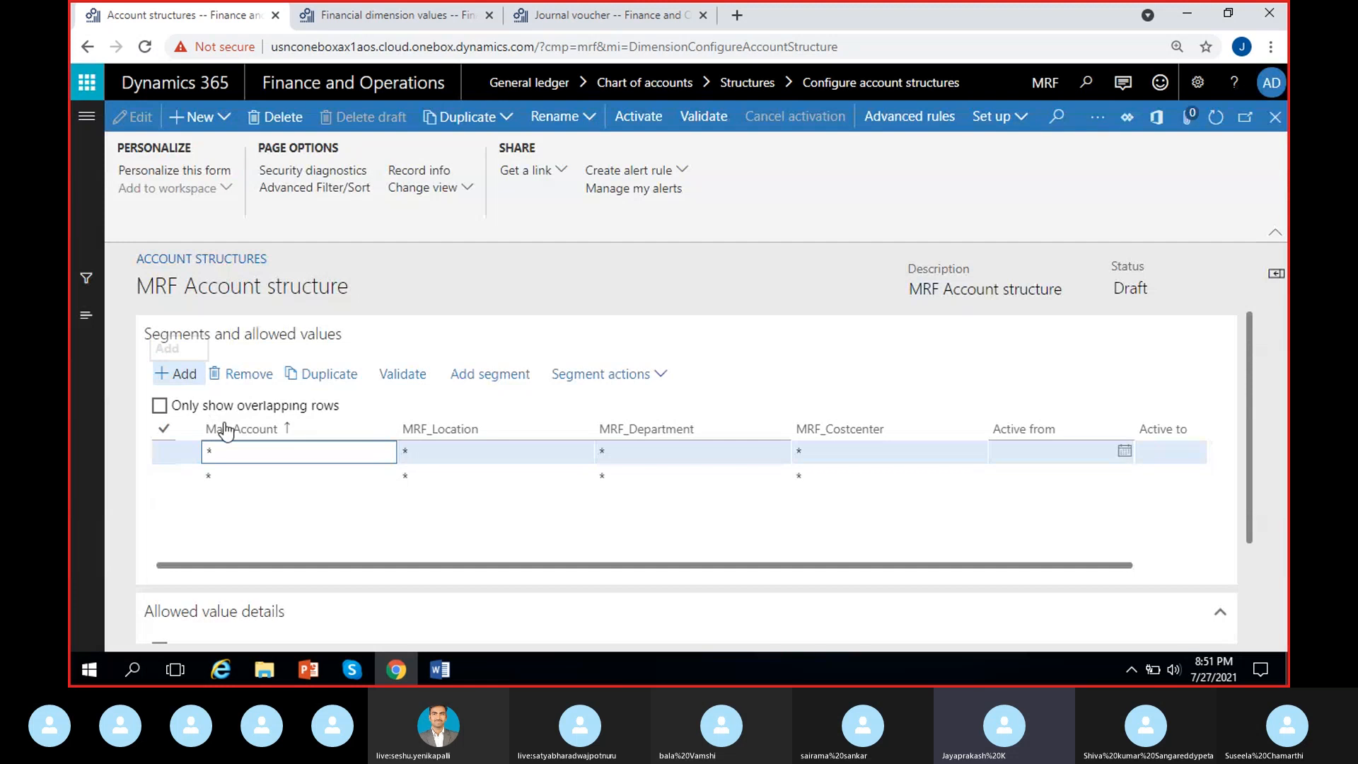
click(260, 378)
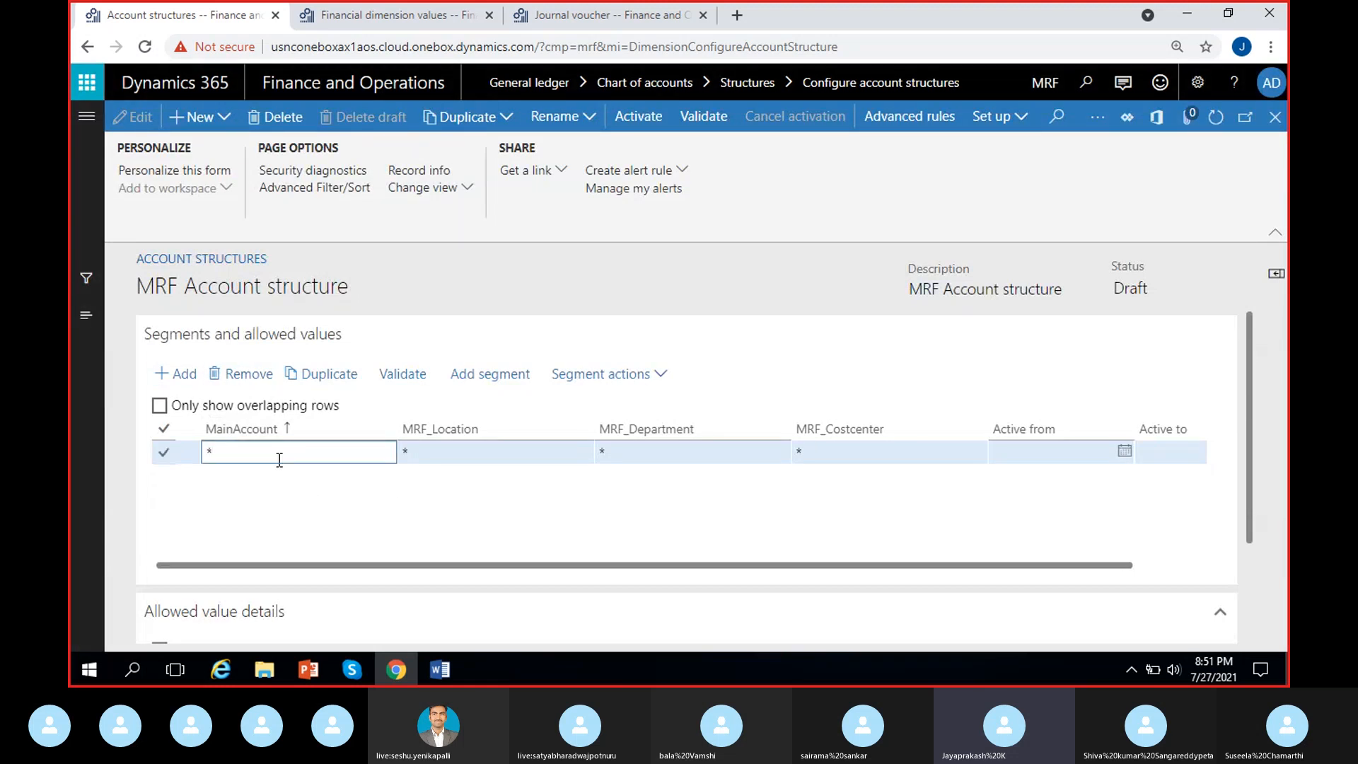
key(BackSpace)
text(100000..999999)
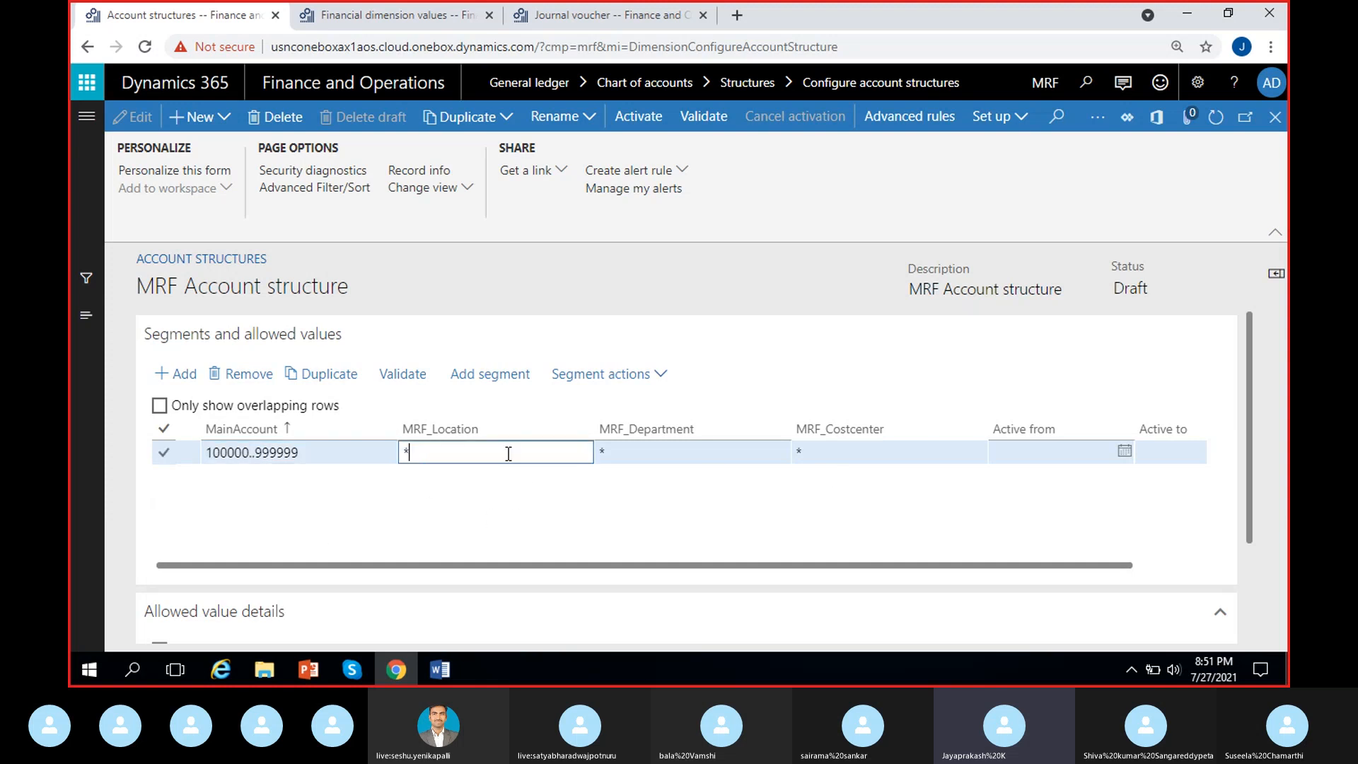
Allow blank values for MRF_Location, MRF_Department and MRF_Costcenter in the 100000..999999 row
key(Tab)
scroll(1249, 405, down, 1)
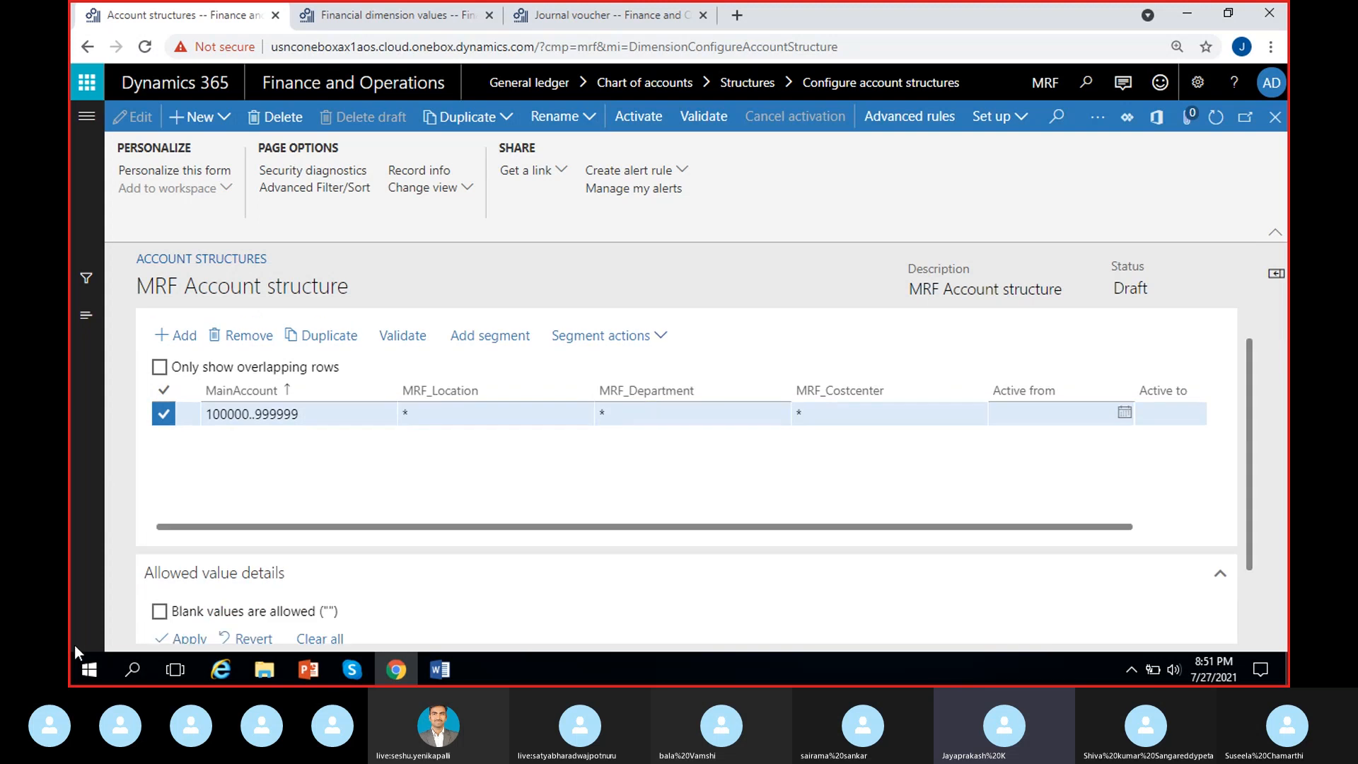
click(160, 612)
click(622, 414)
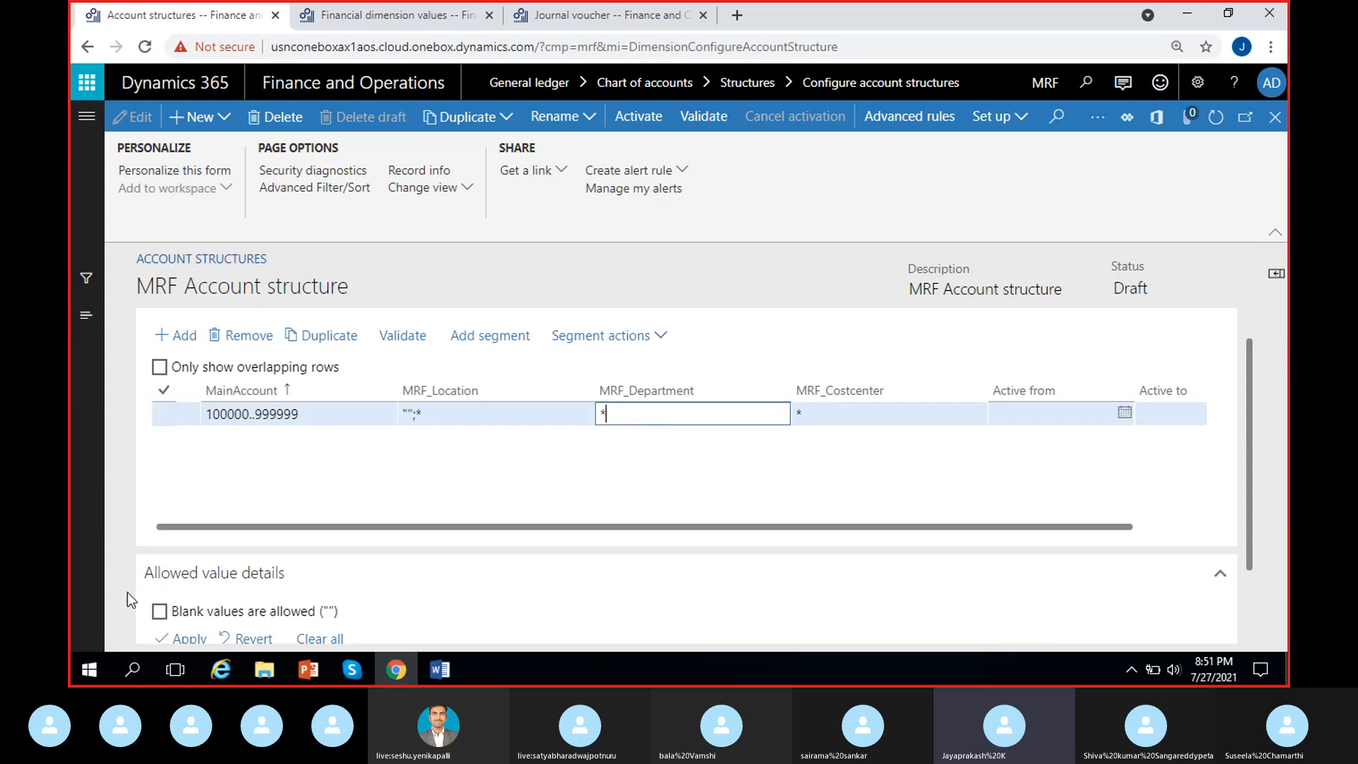
click(160, 611)
click(861, 414)
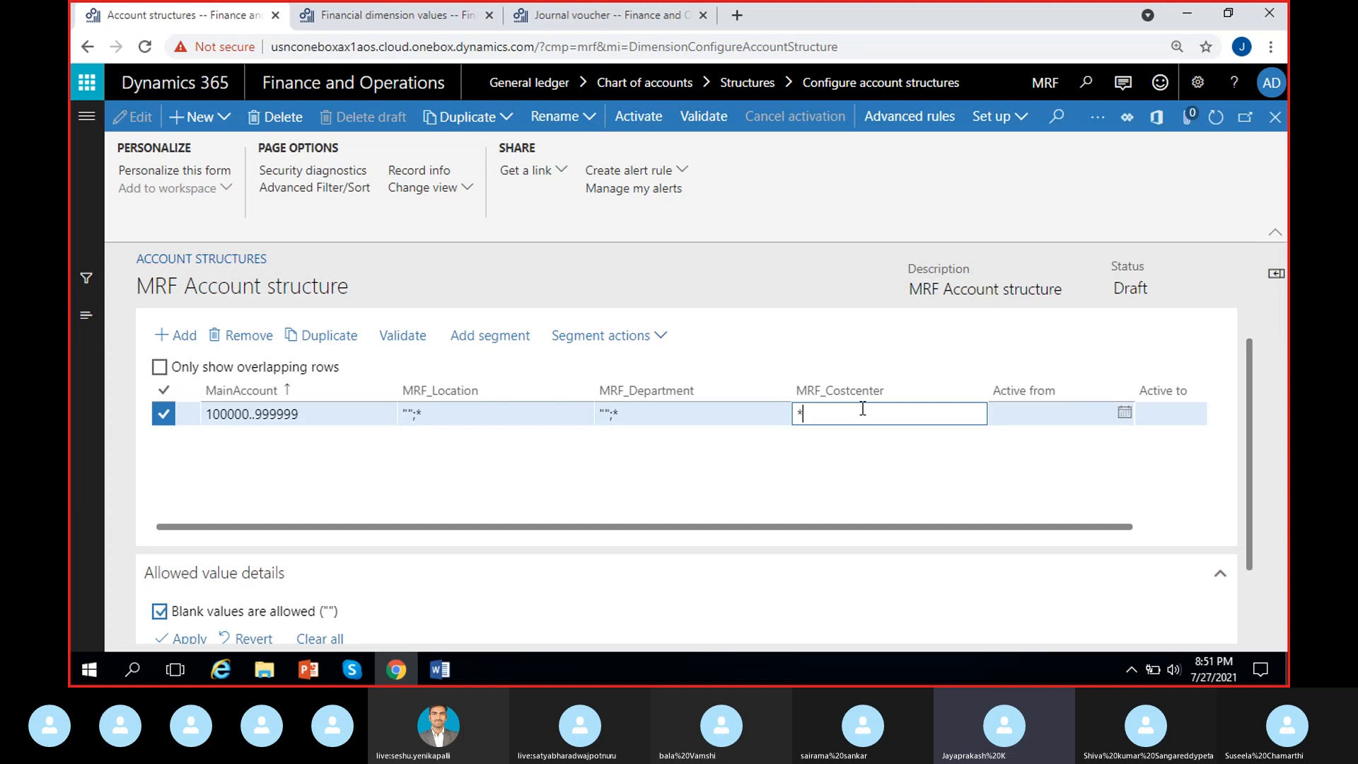
click(178, 616)
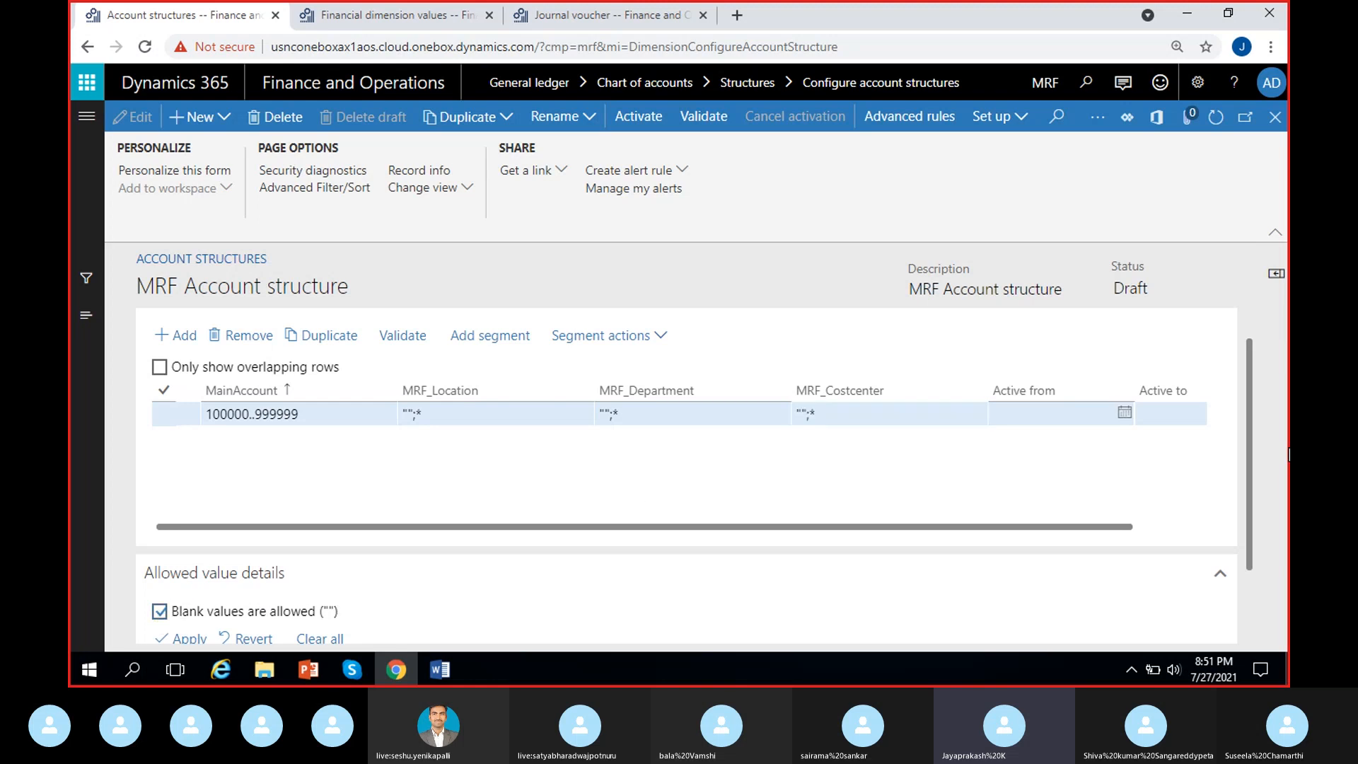
scroll(1248, 430, up, 1)
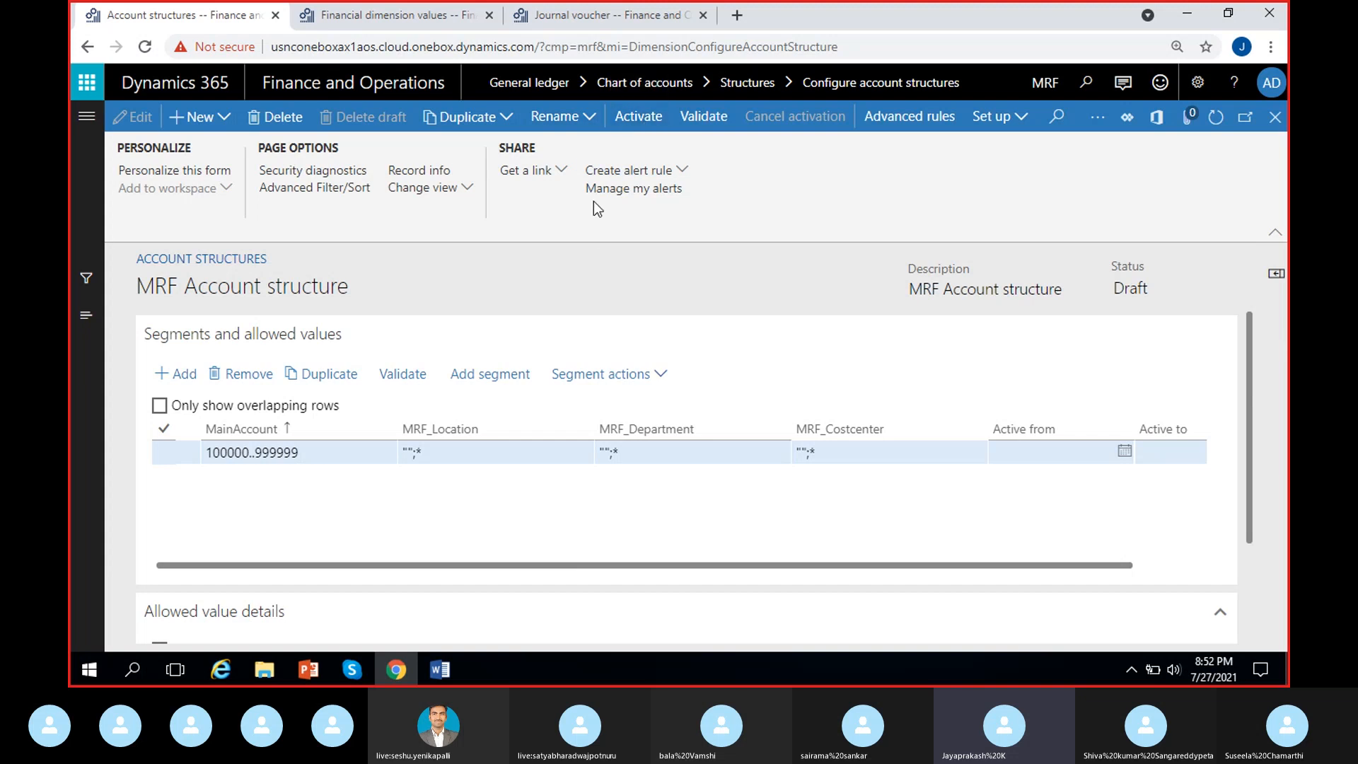
Set the main account range of the account structure's allowed values row to 500000..999999
click(588, 120)
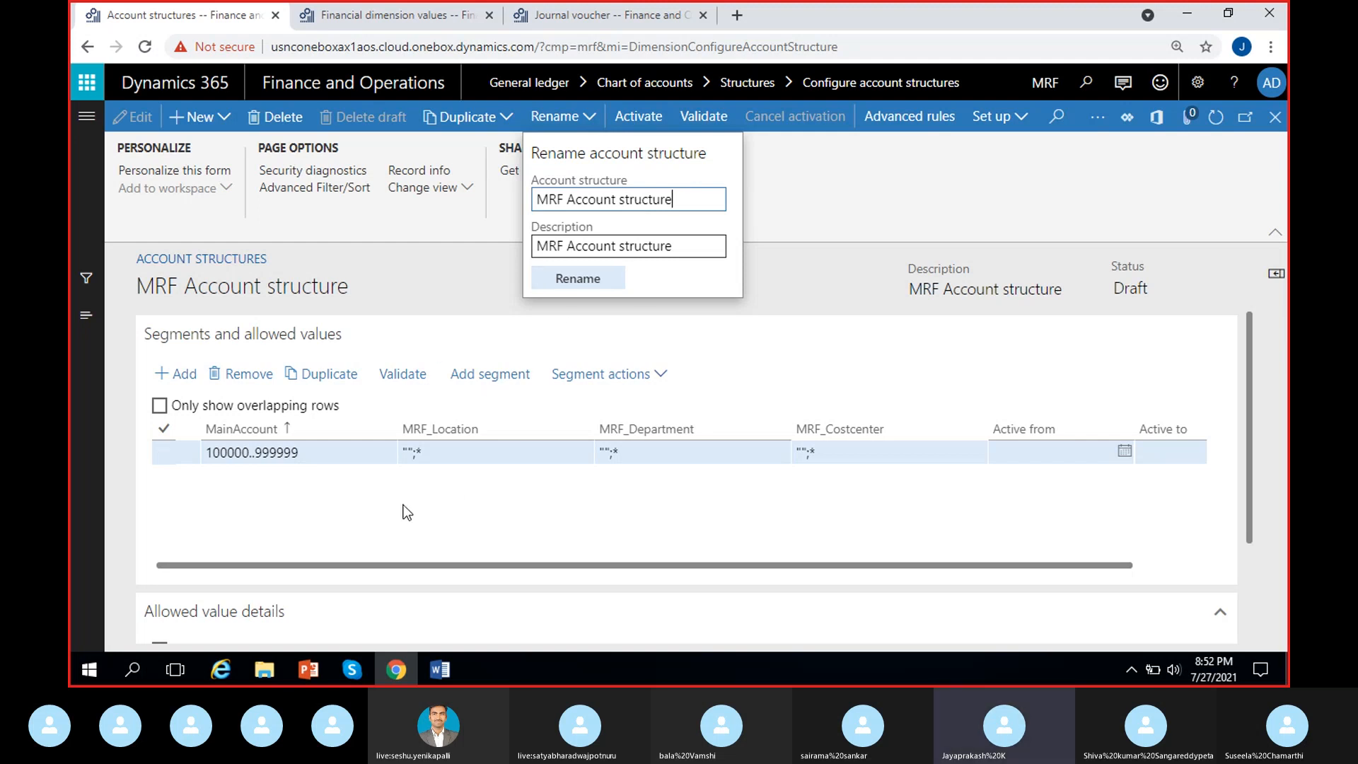
click(467, 515)
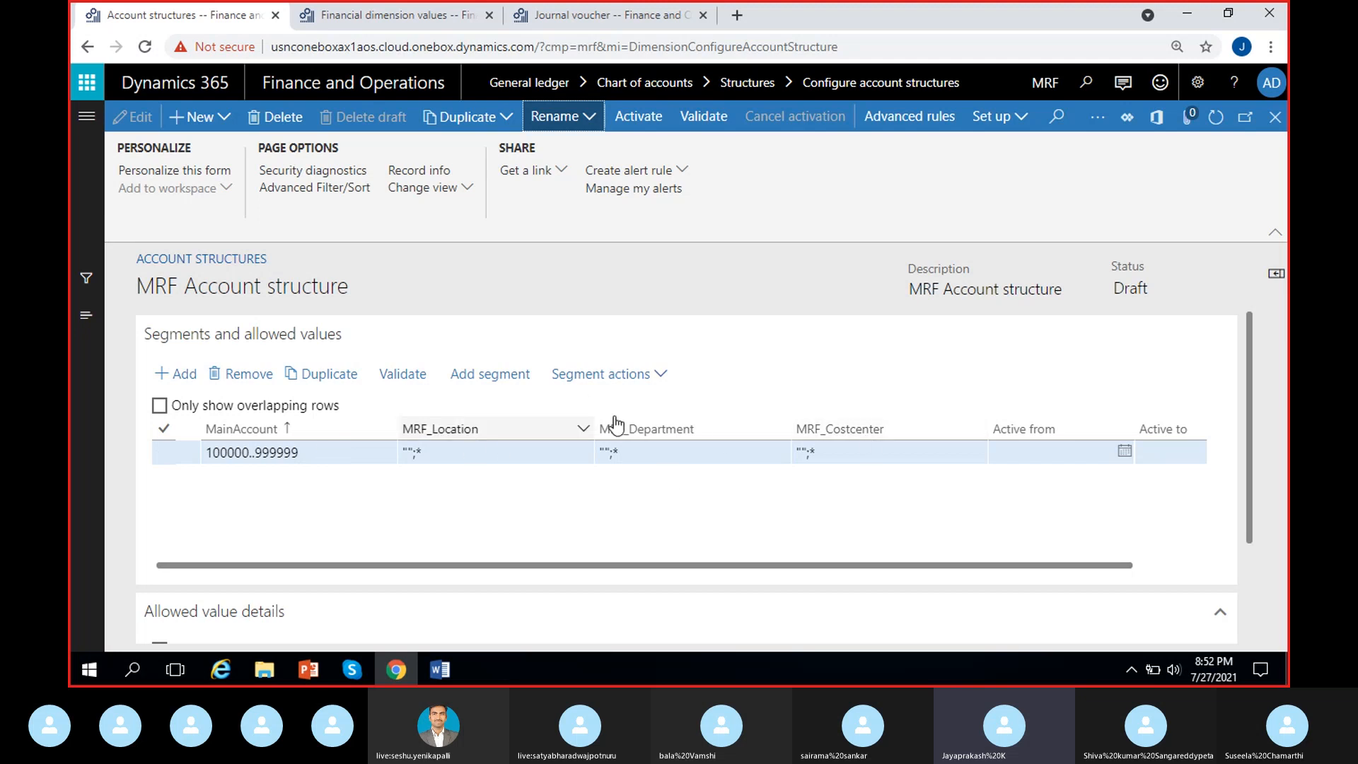
click(324, 454)
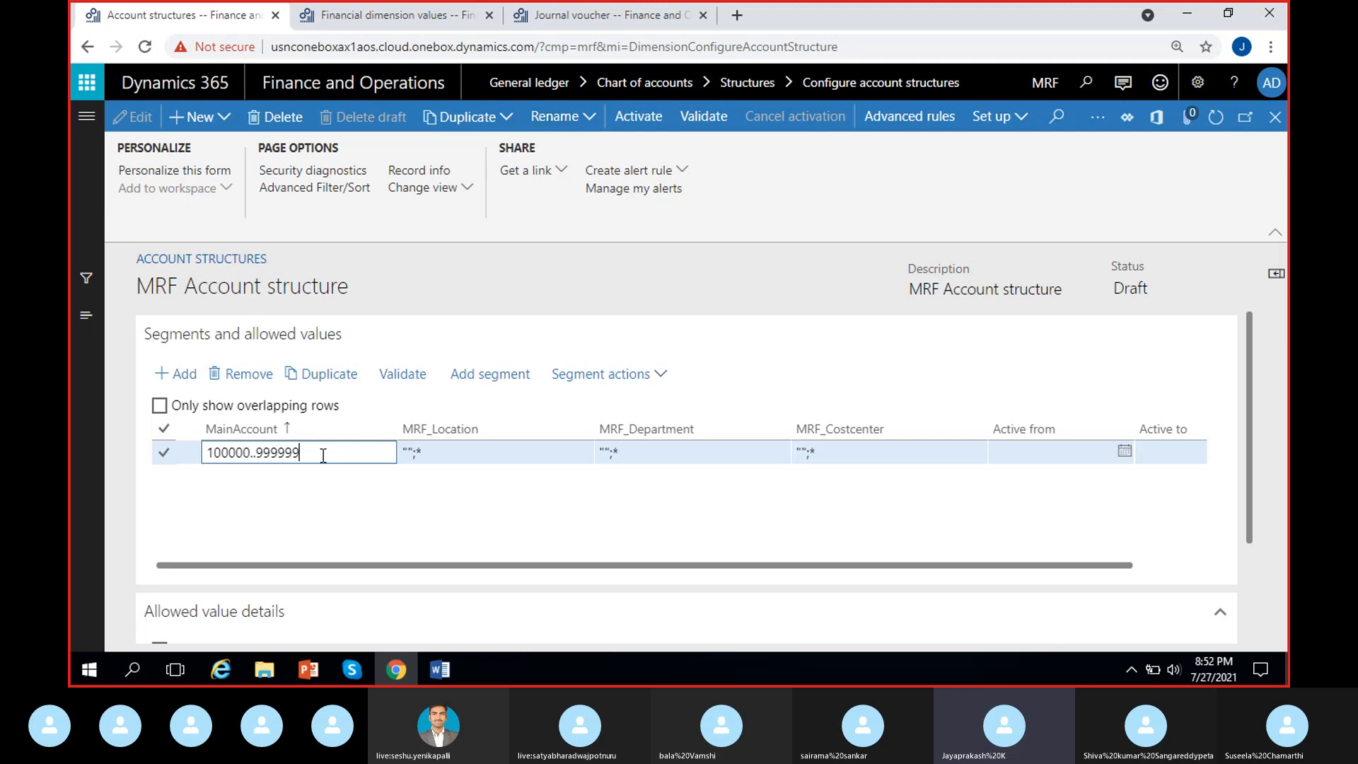
key(BackSpace)
key(BackSpace)
key(BackSpace)
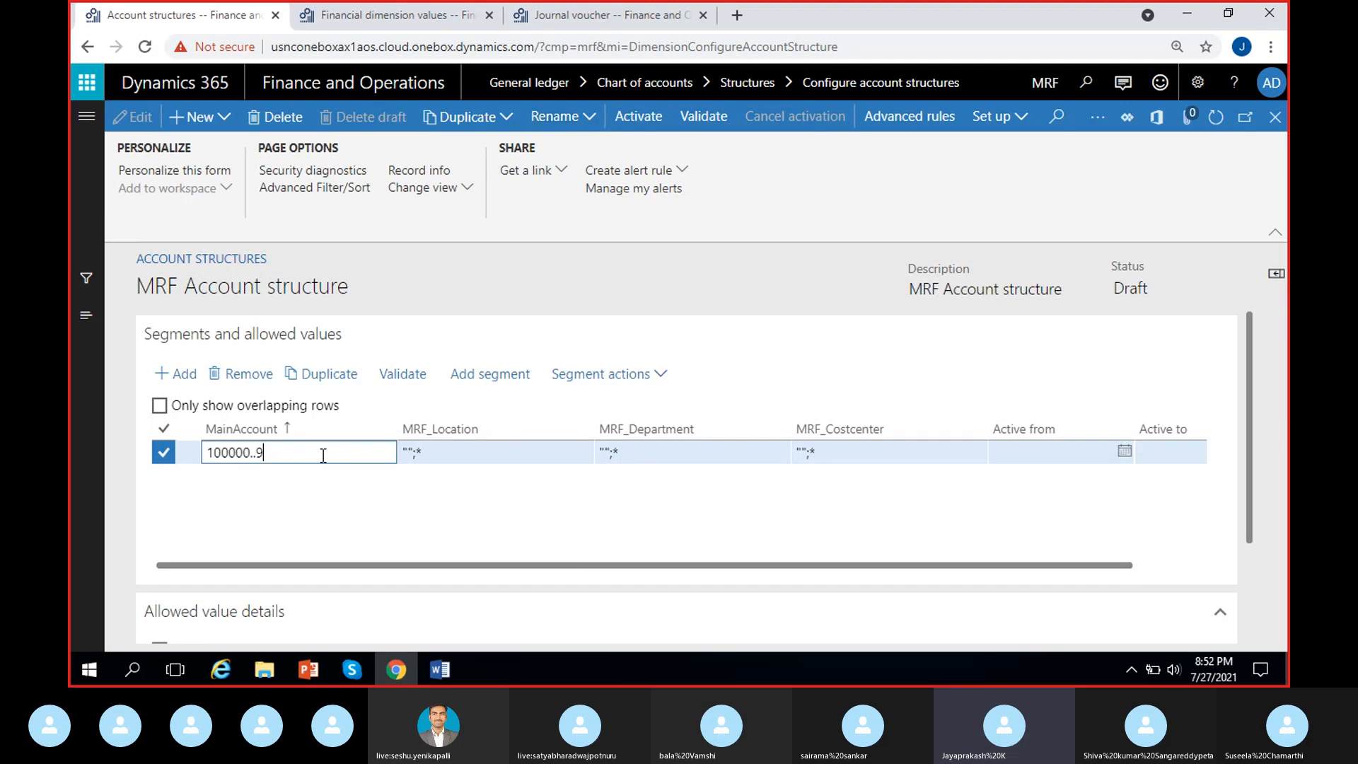
key(BackSpace)
key(BackSpace)
key(BackSpace)
key(BackSpace)
key(BackSpace)
key(BackSpace)
text(500000..9999)
click(551, 520)
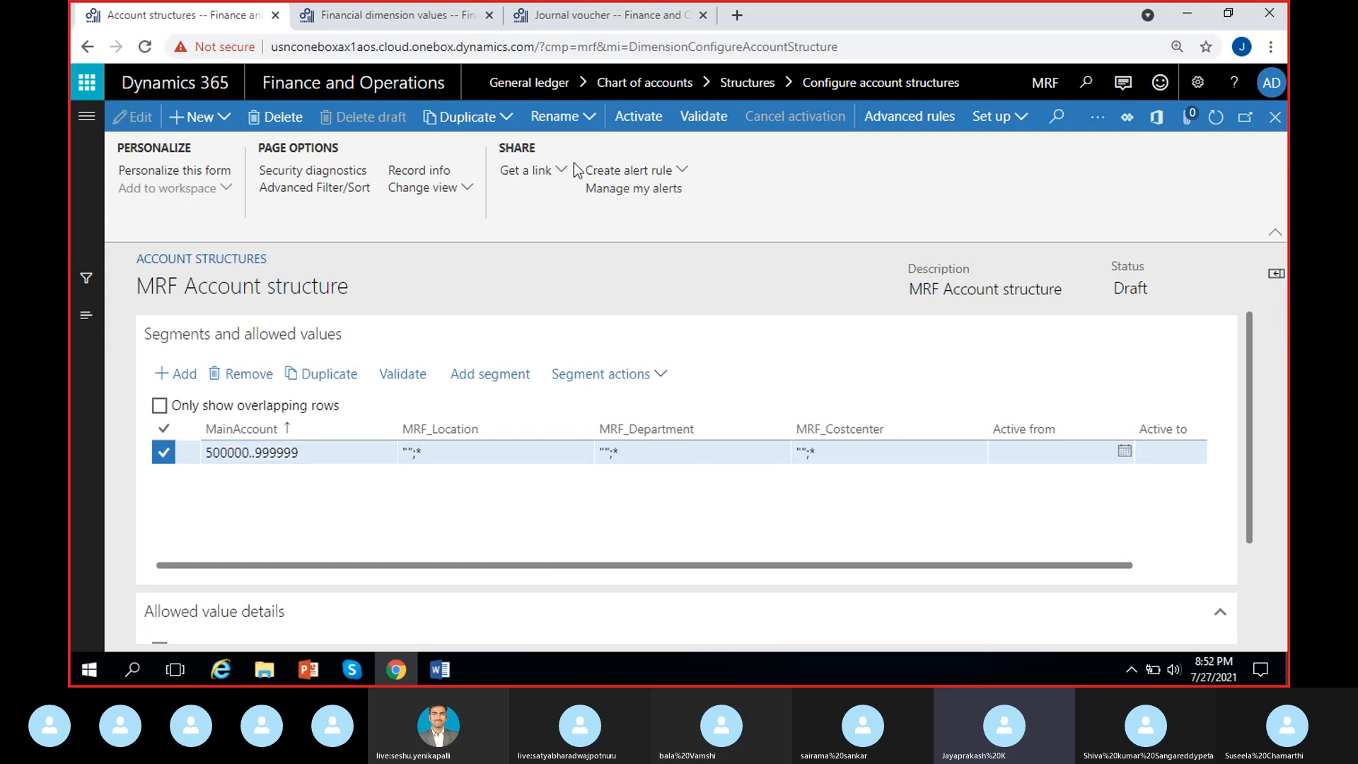
Rename the account structure and its description to "MRF- PL-Account structure"
click(587, 118)
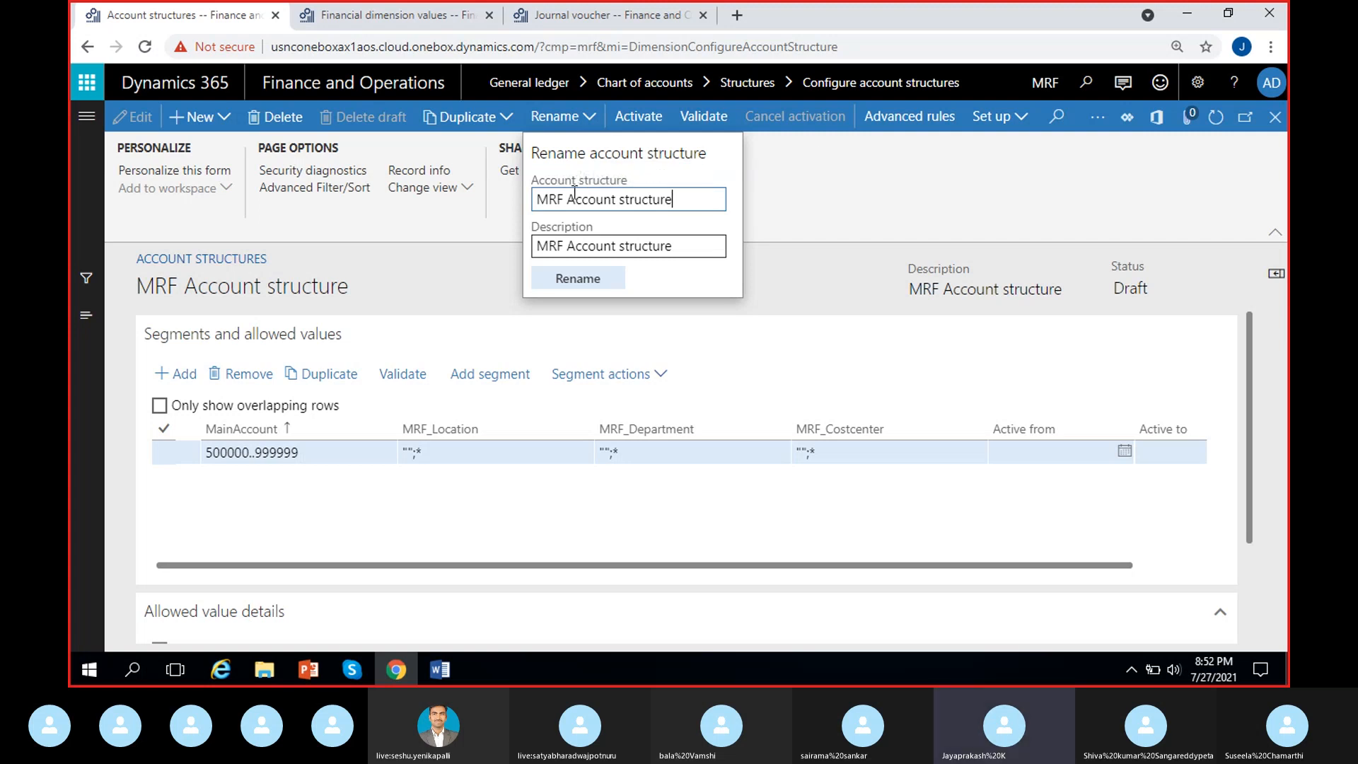
key(BackSpace)
text(- PL-)
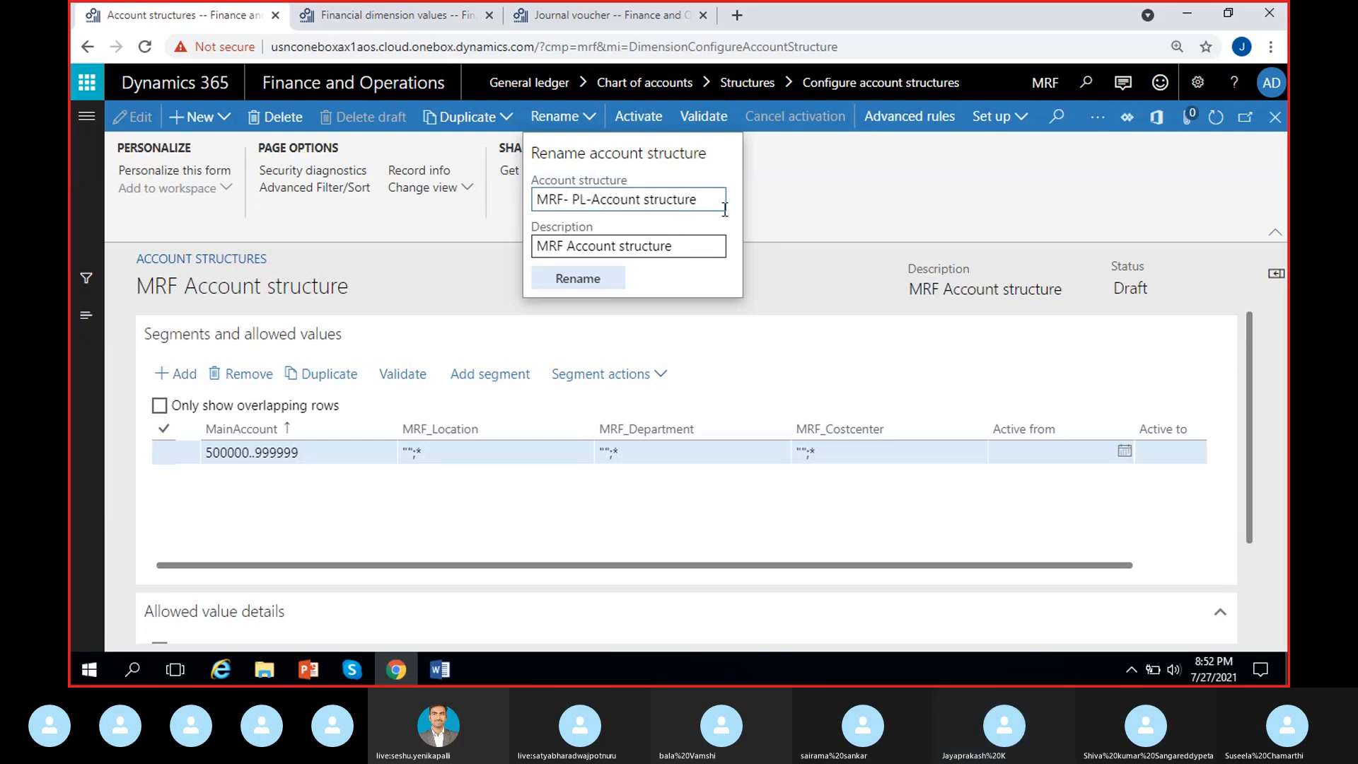
key(ctrl+a)
key(ctrl+c)
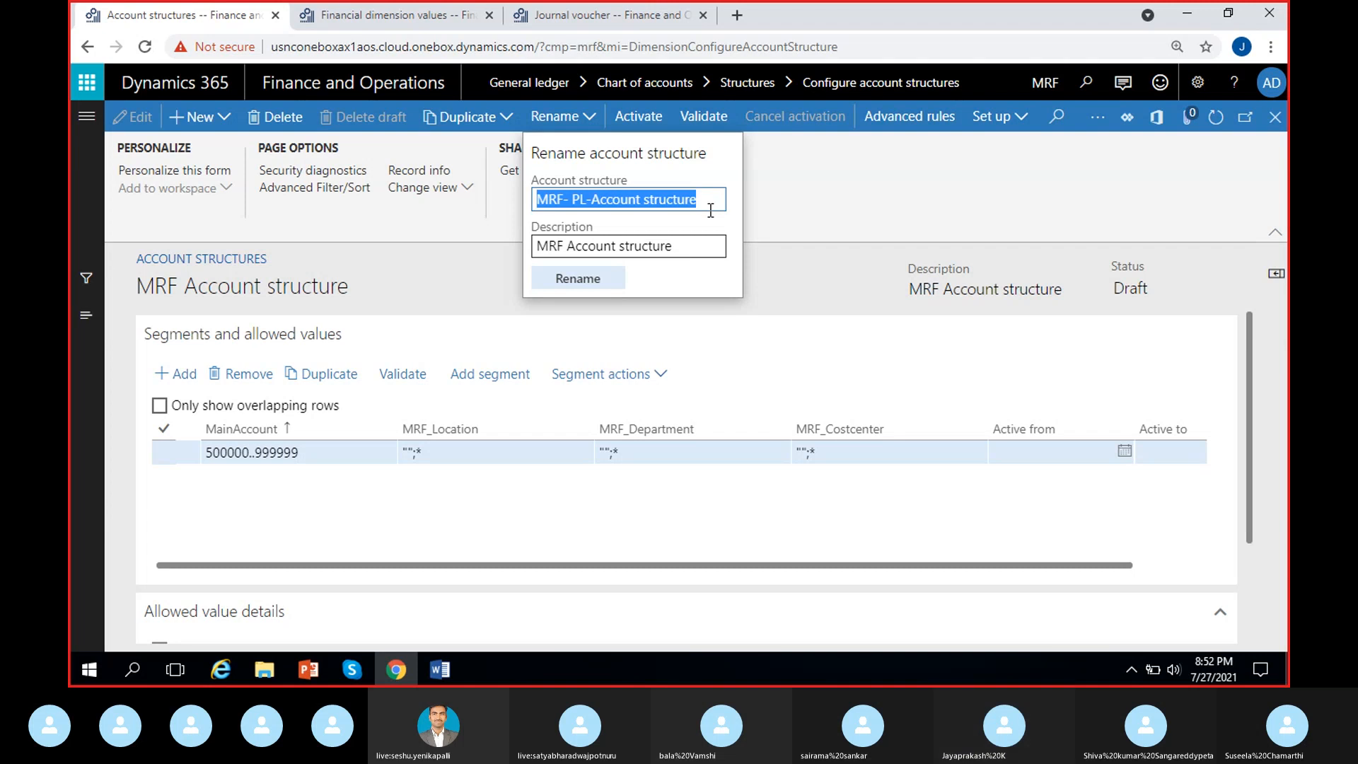
click(696, 248)
key(ctrl+a)
key(ctrl+v)
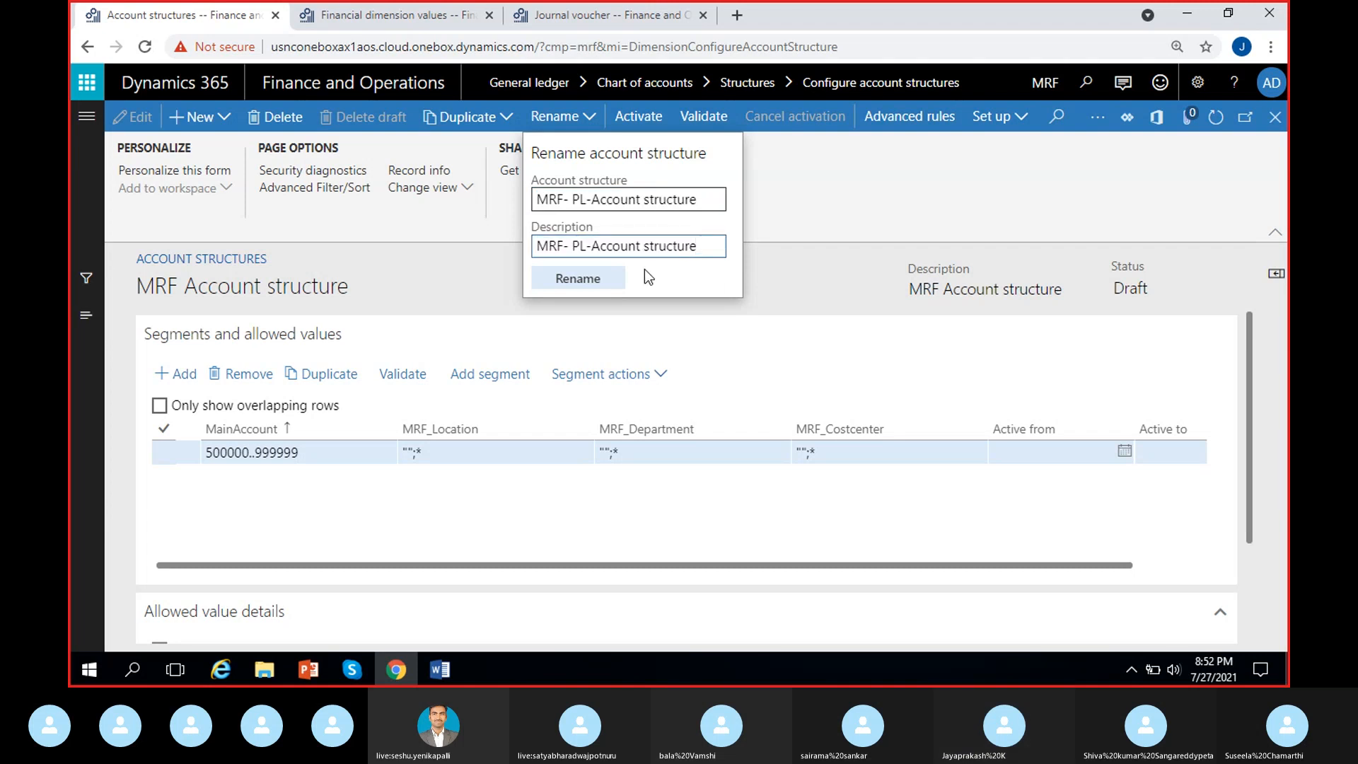
click(607, 280)
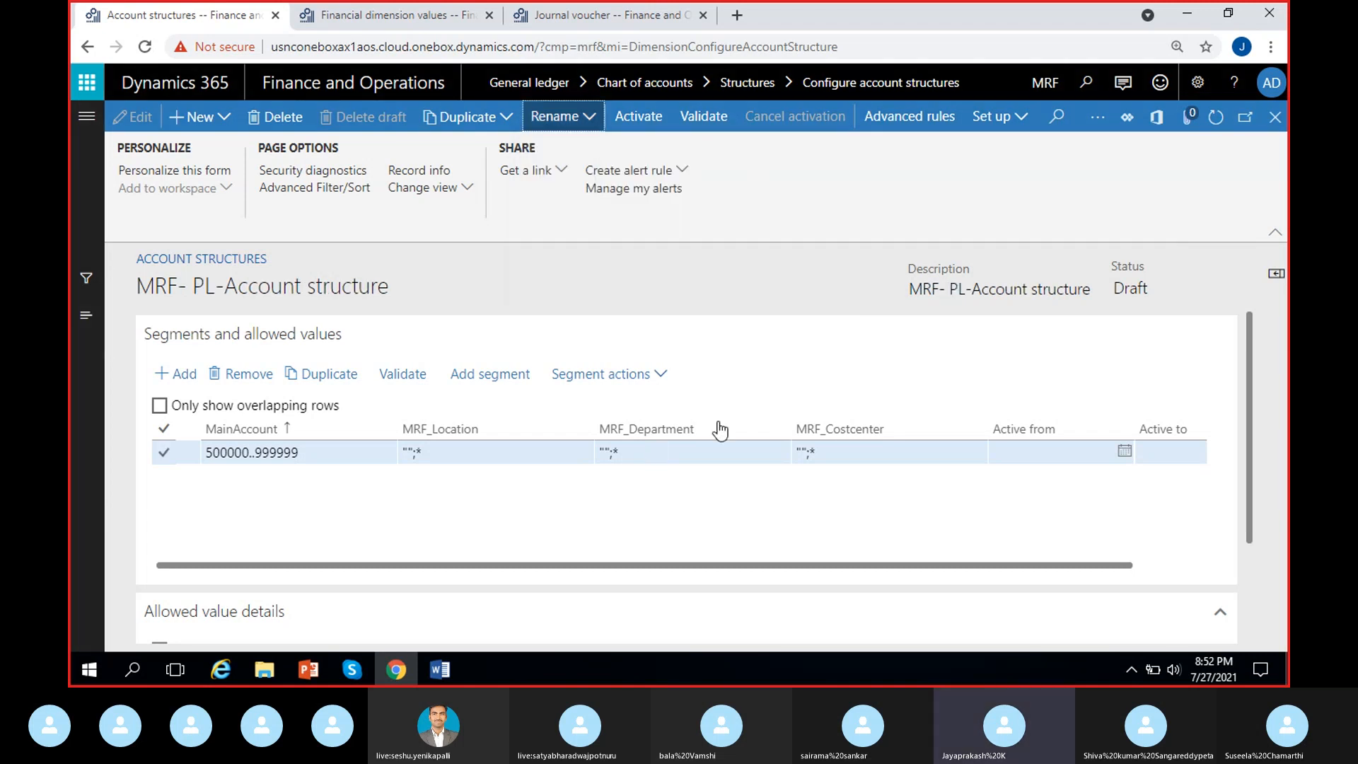
drag(913, 290, 1090, 295)
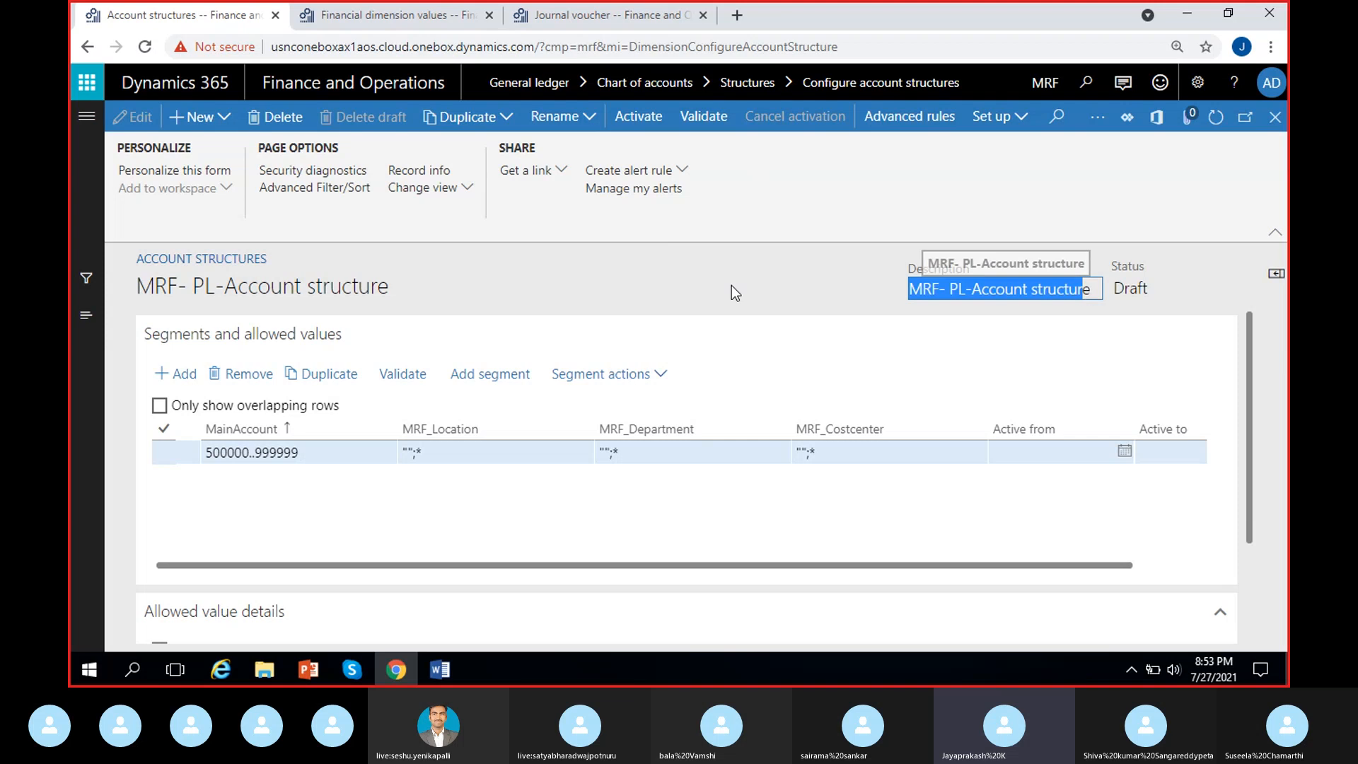
drag(138, 287, 379, 280)
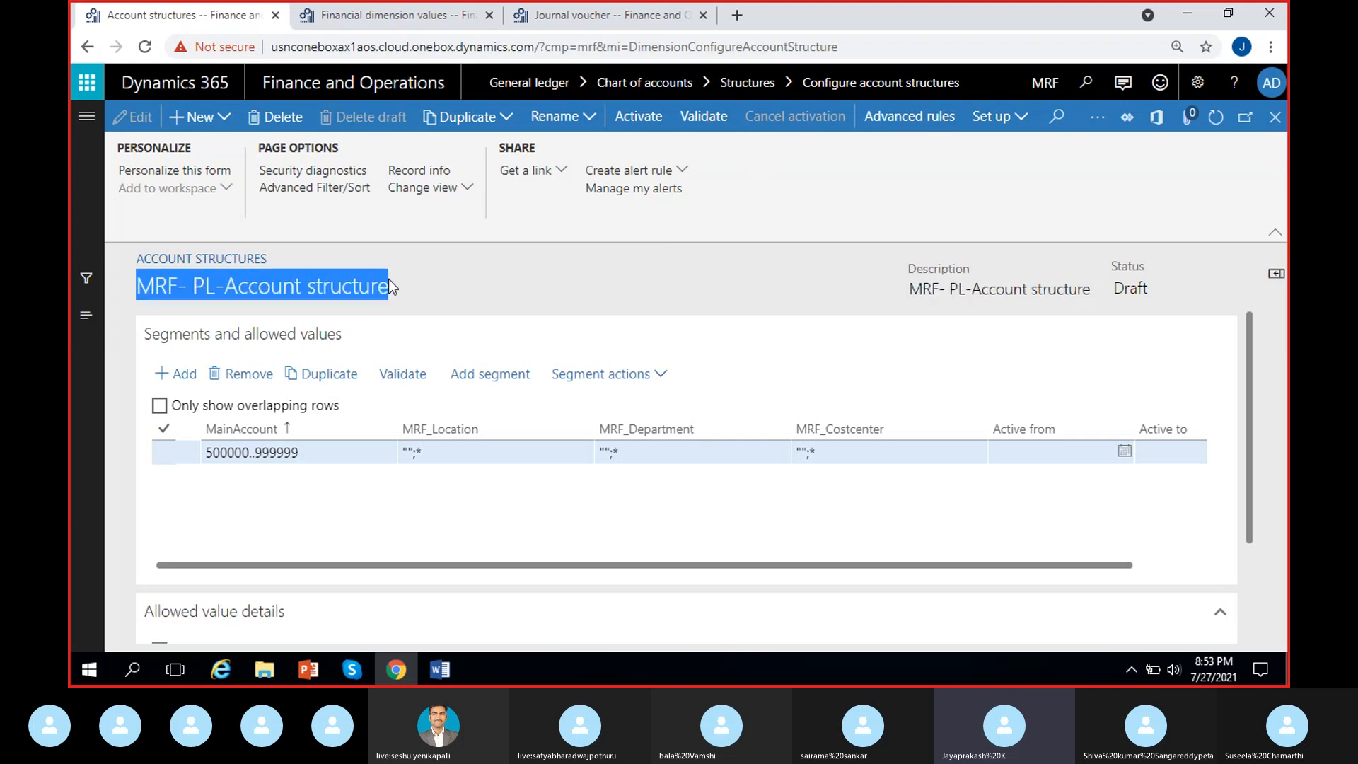
click(430, 290)
click(346, 452)
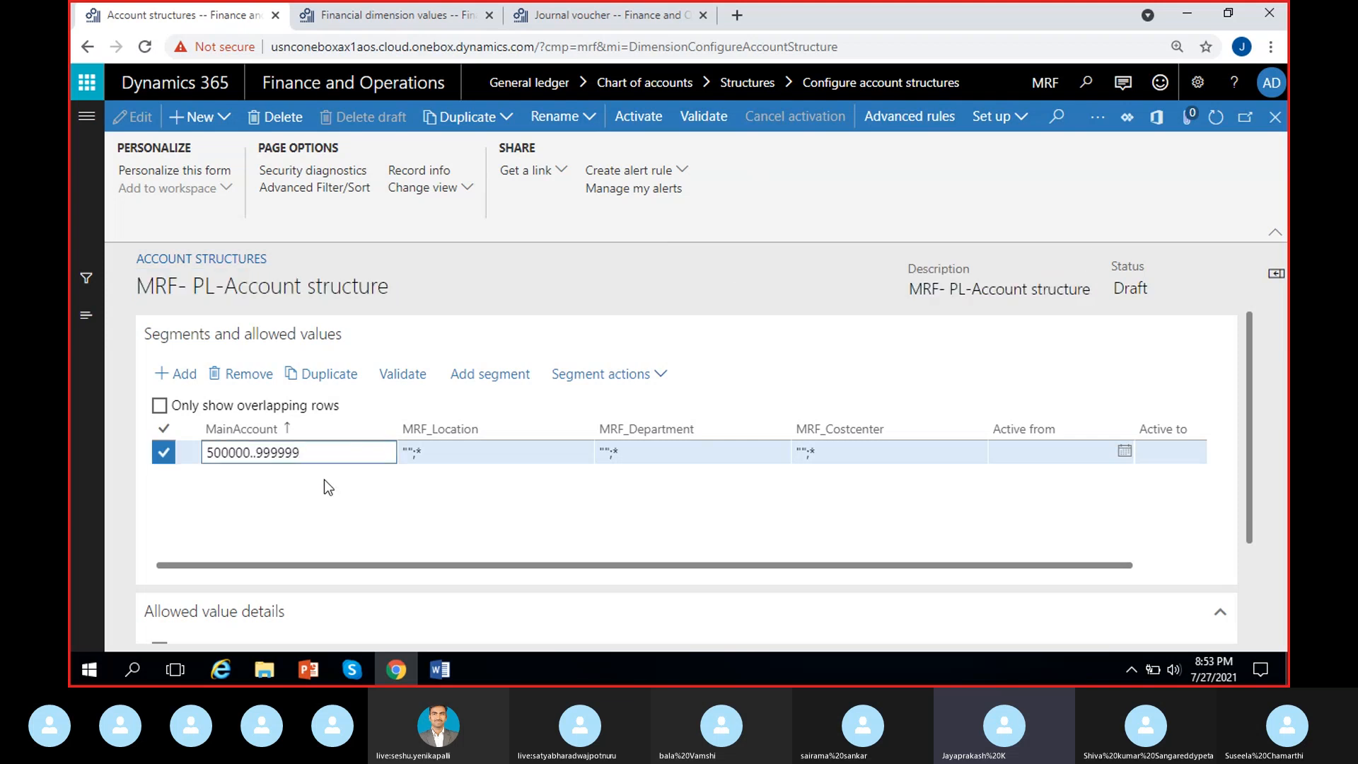
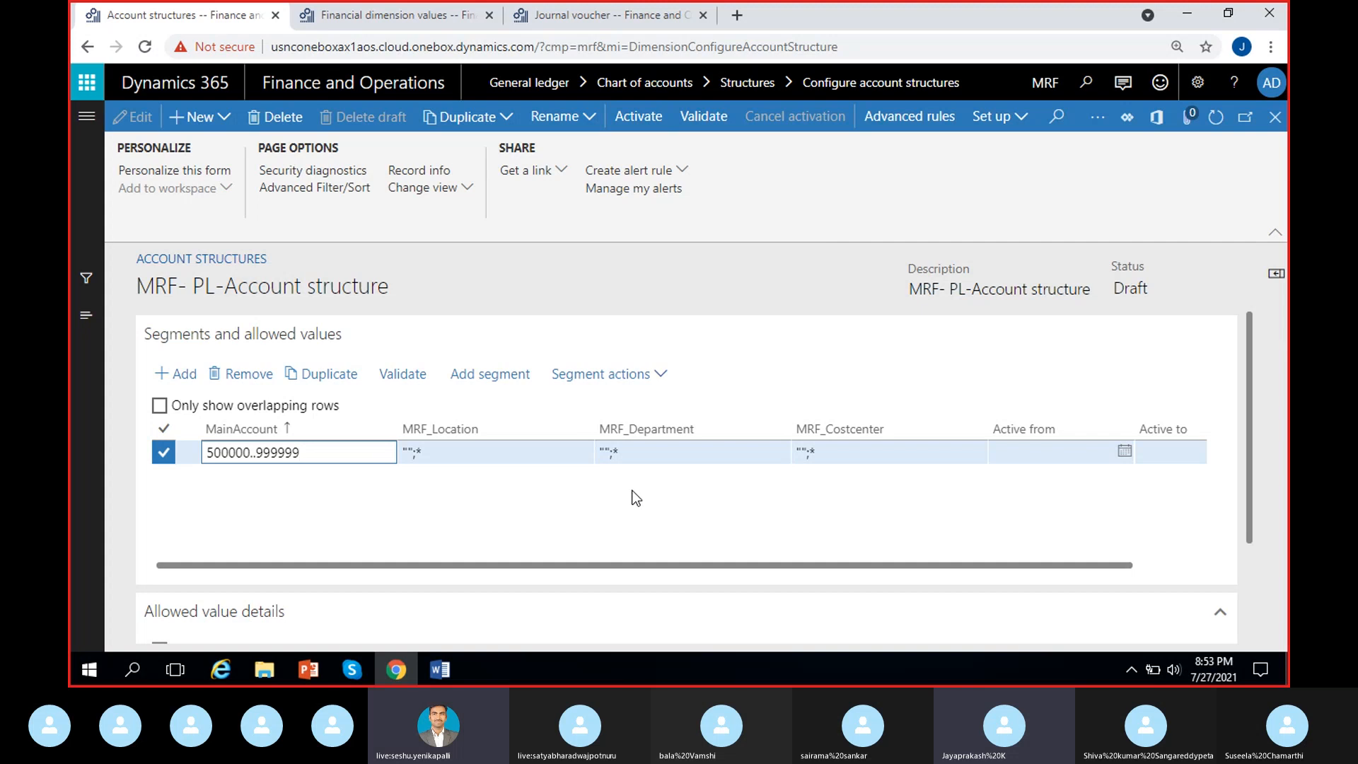
Activate the MRF- PL-Account structure with batch processing enabled, and dismiss the notification
click(652, 124)
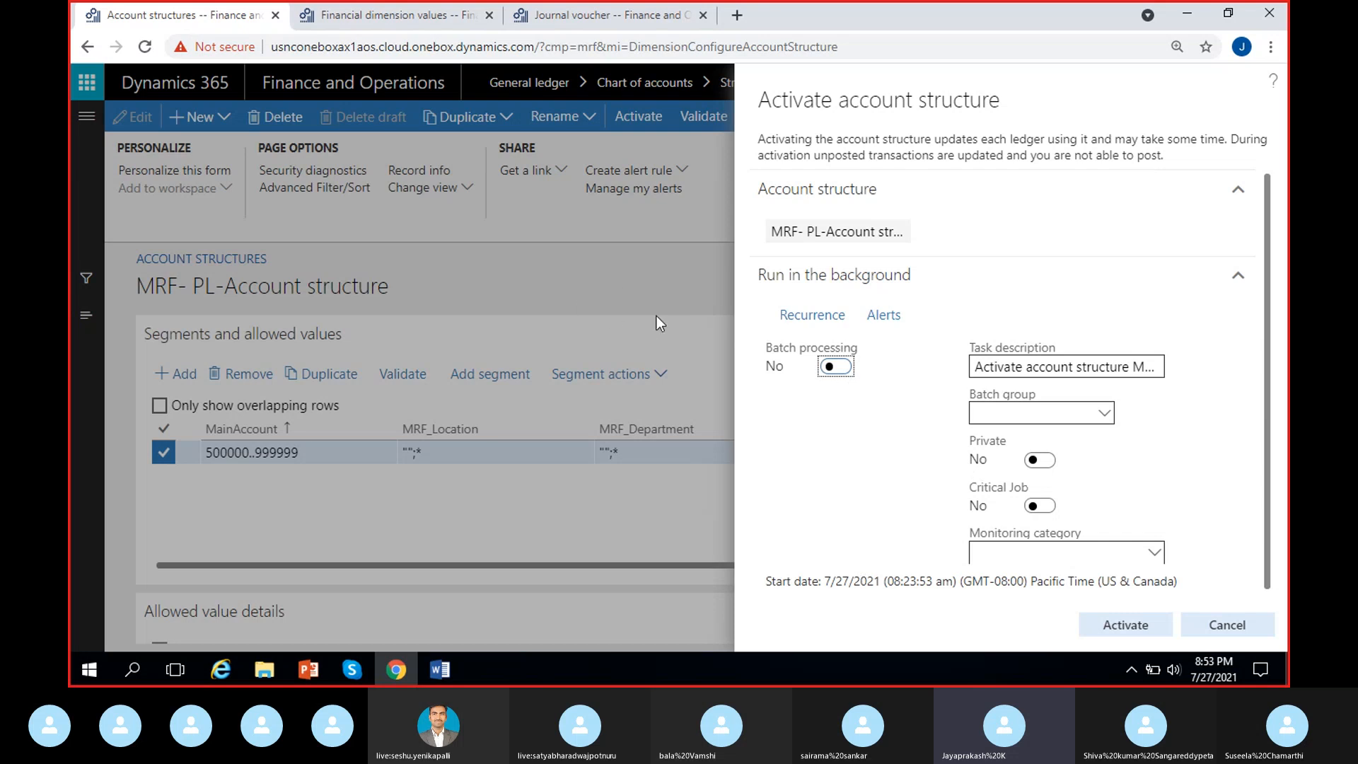
click(837, 370)
click(1137, 632)
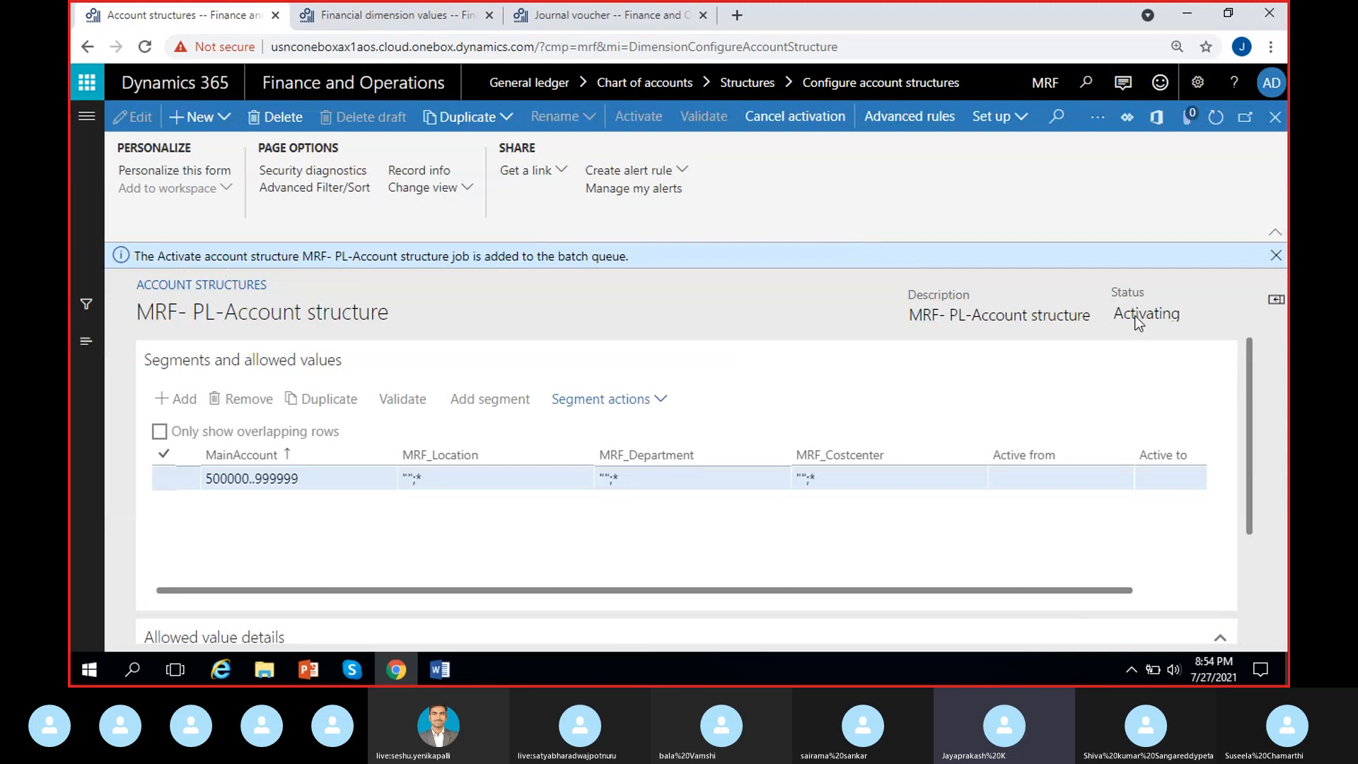
click(1276, 255)
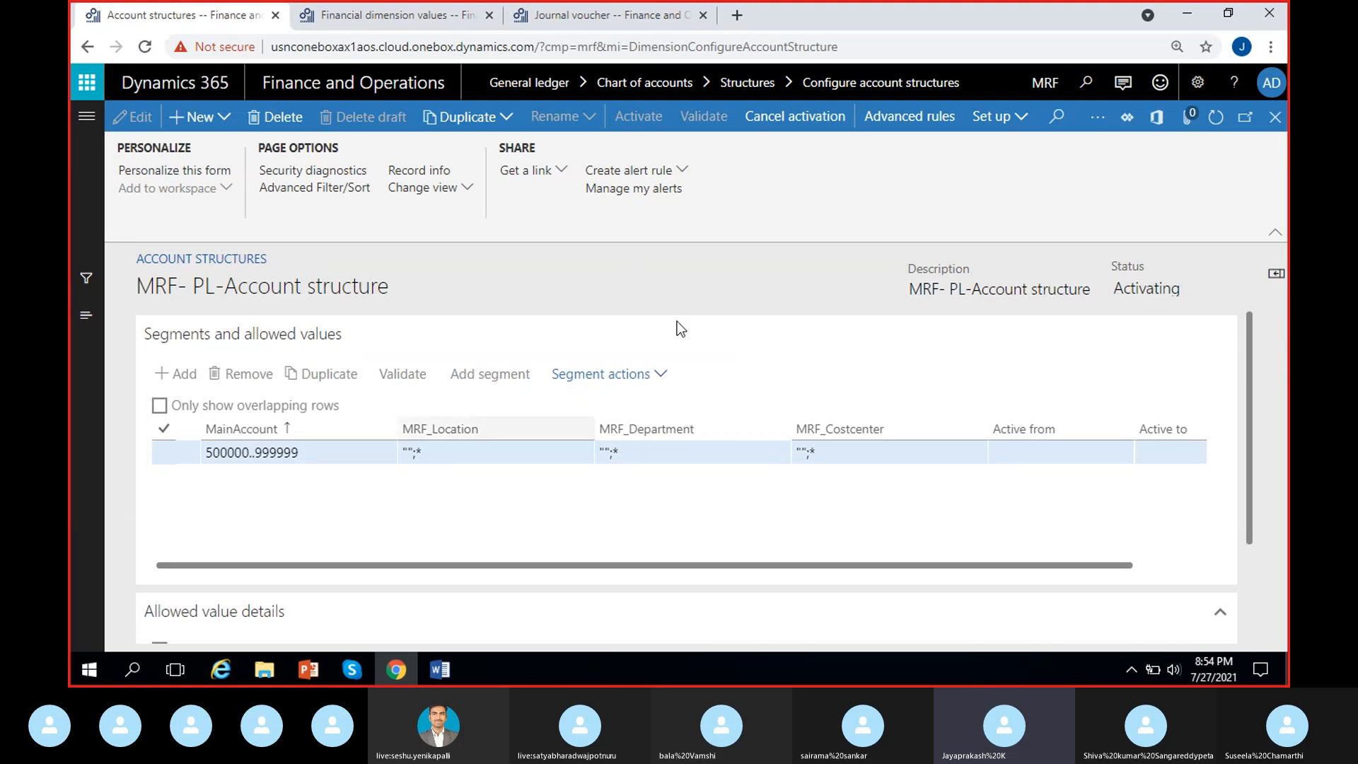
Return to the account structures list and copy the description of the MRF- PL-Account structure
click(1276, 117)
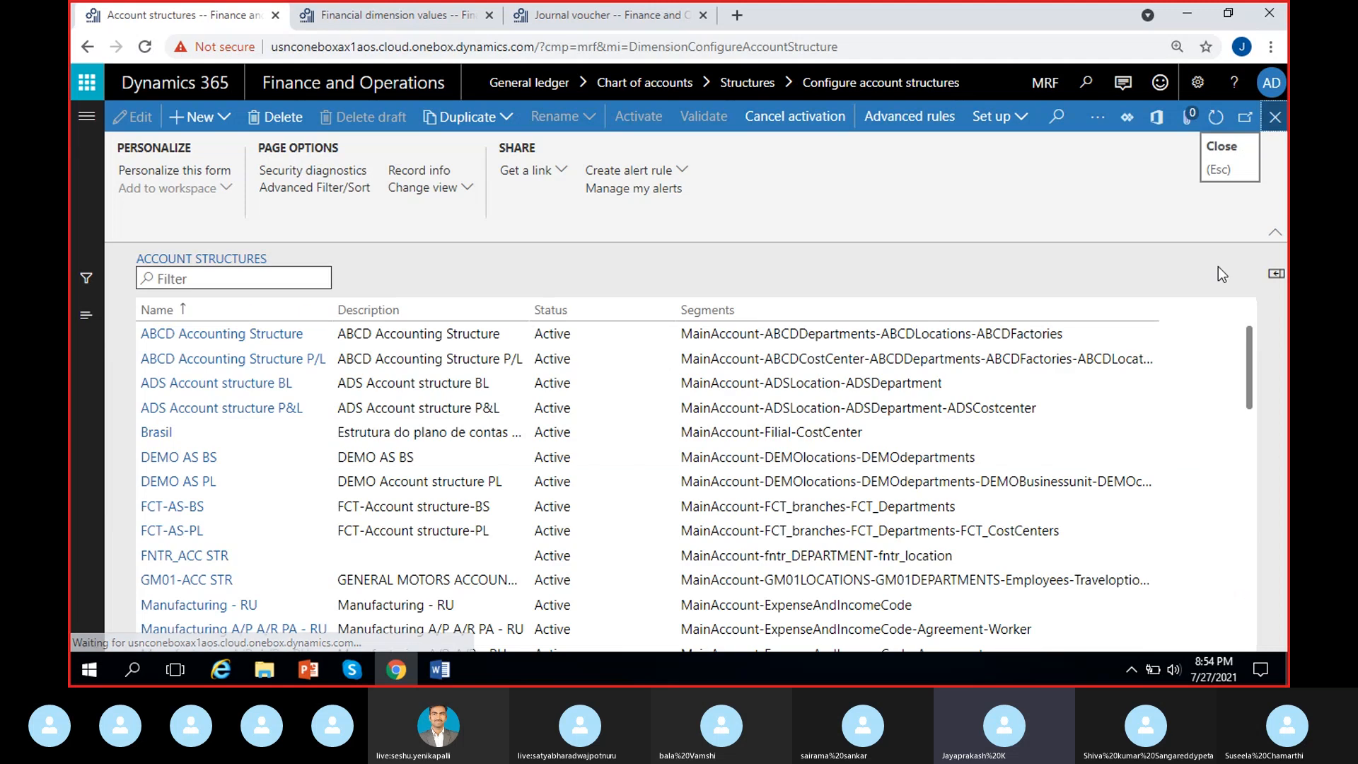
click(571, 384)
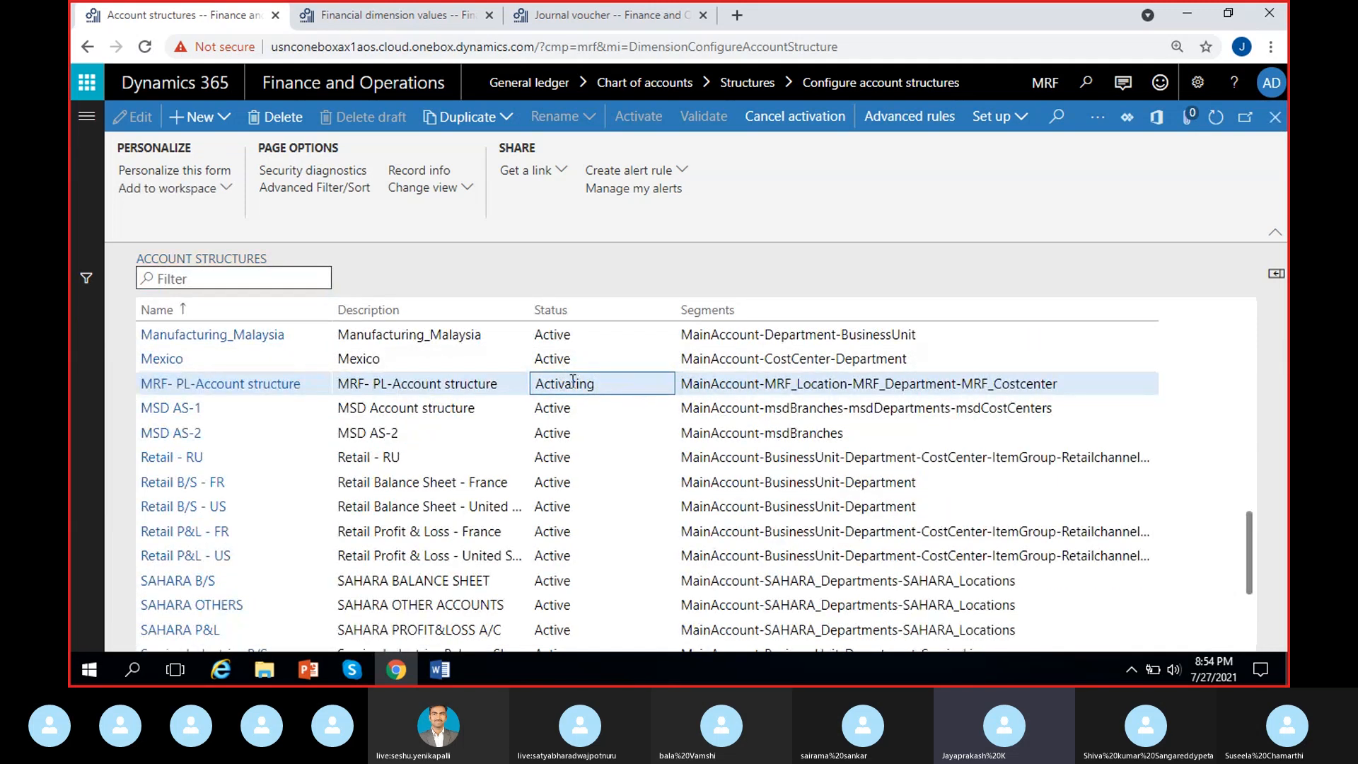
click(504, 383)
key(ctrl+c)
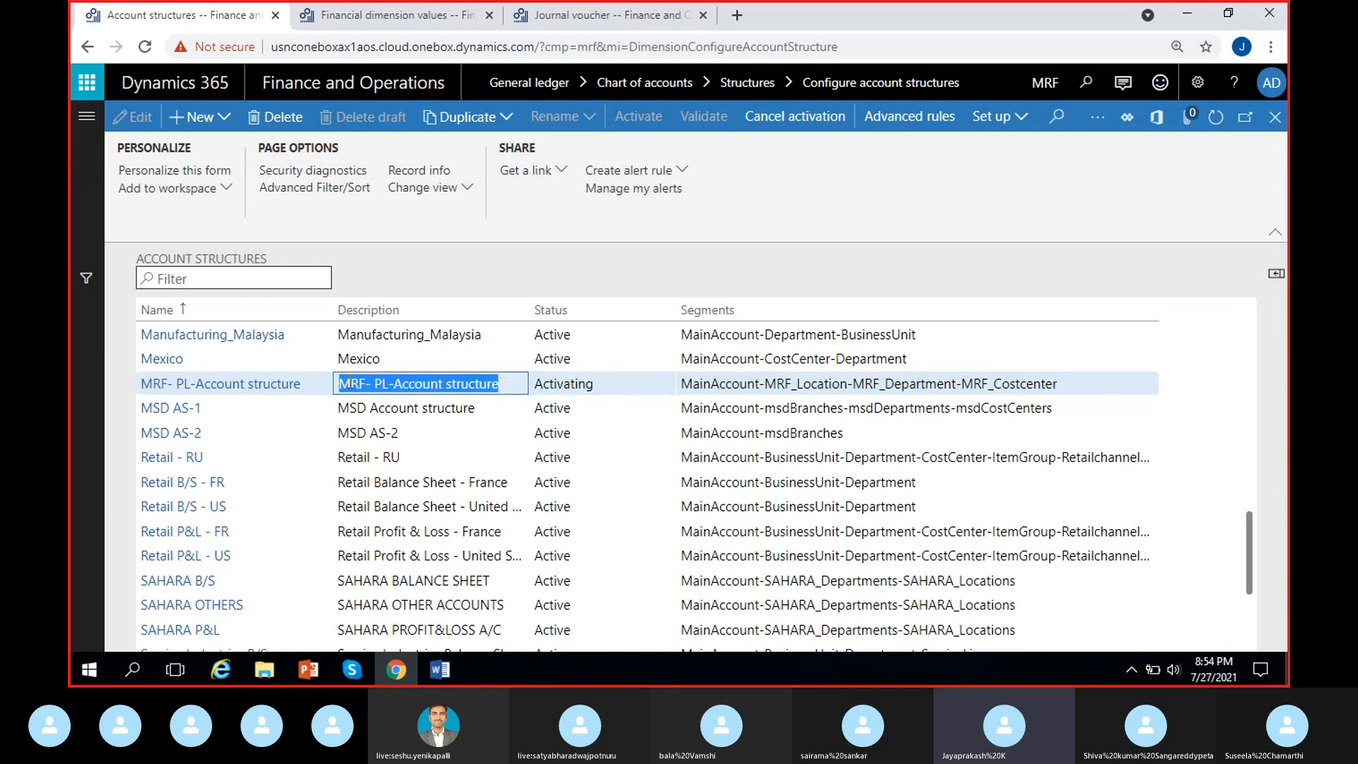
click(362, 384)
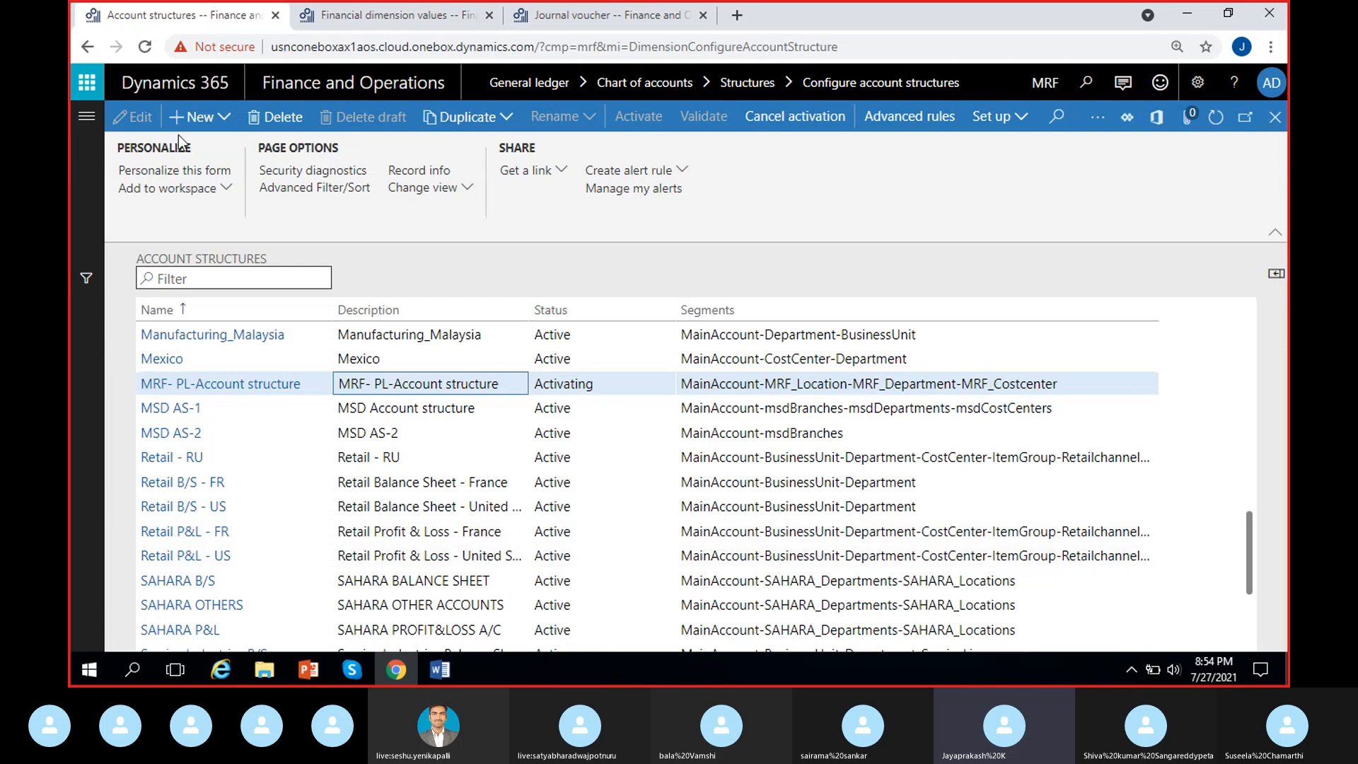
Create an account structure with the name and description "MRF- BS-Account structure", including the main account
click(192, 117)
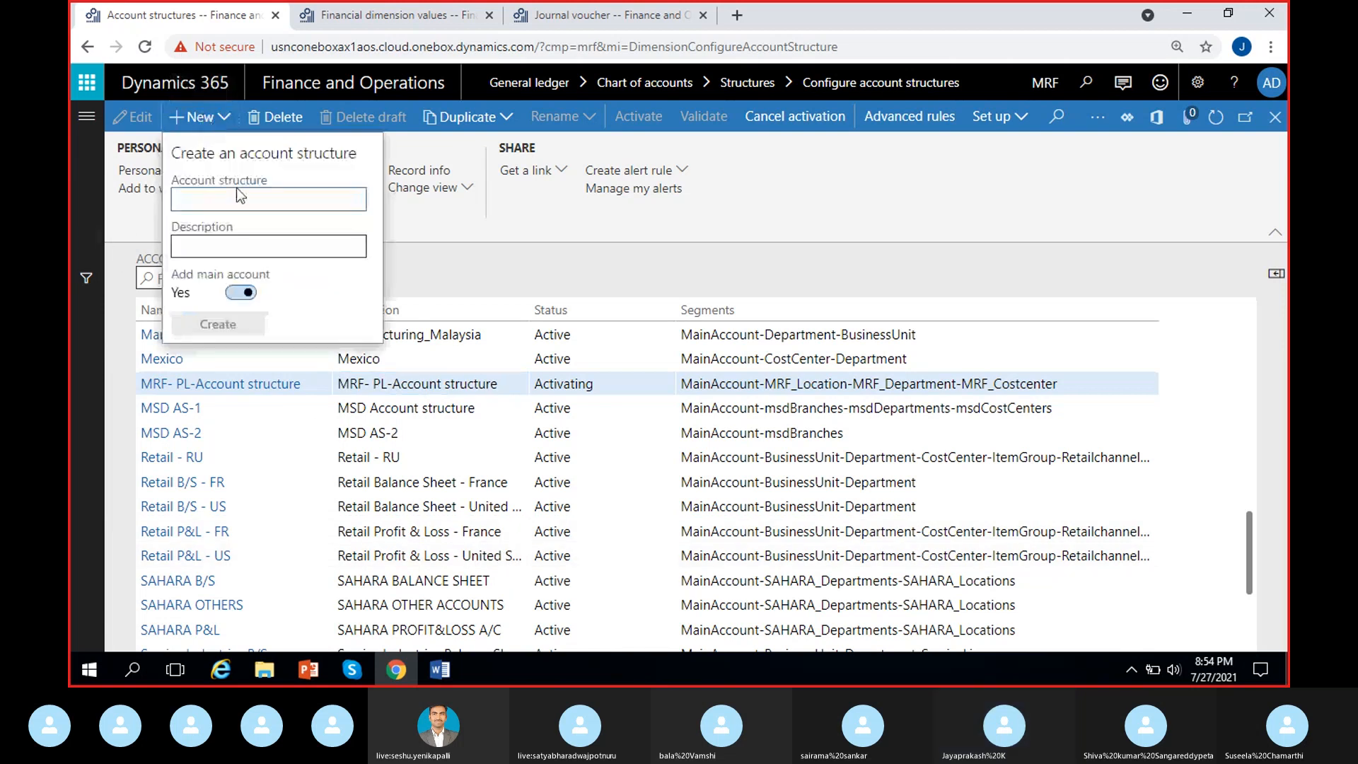
key(ctrl+v)
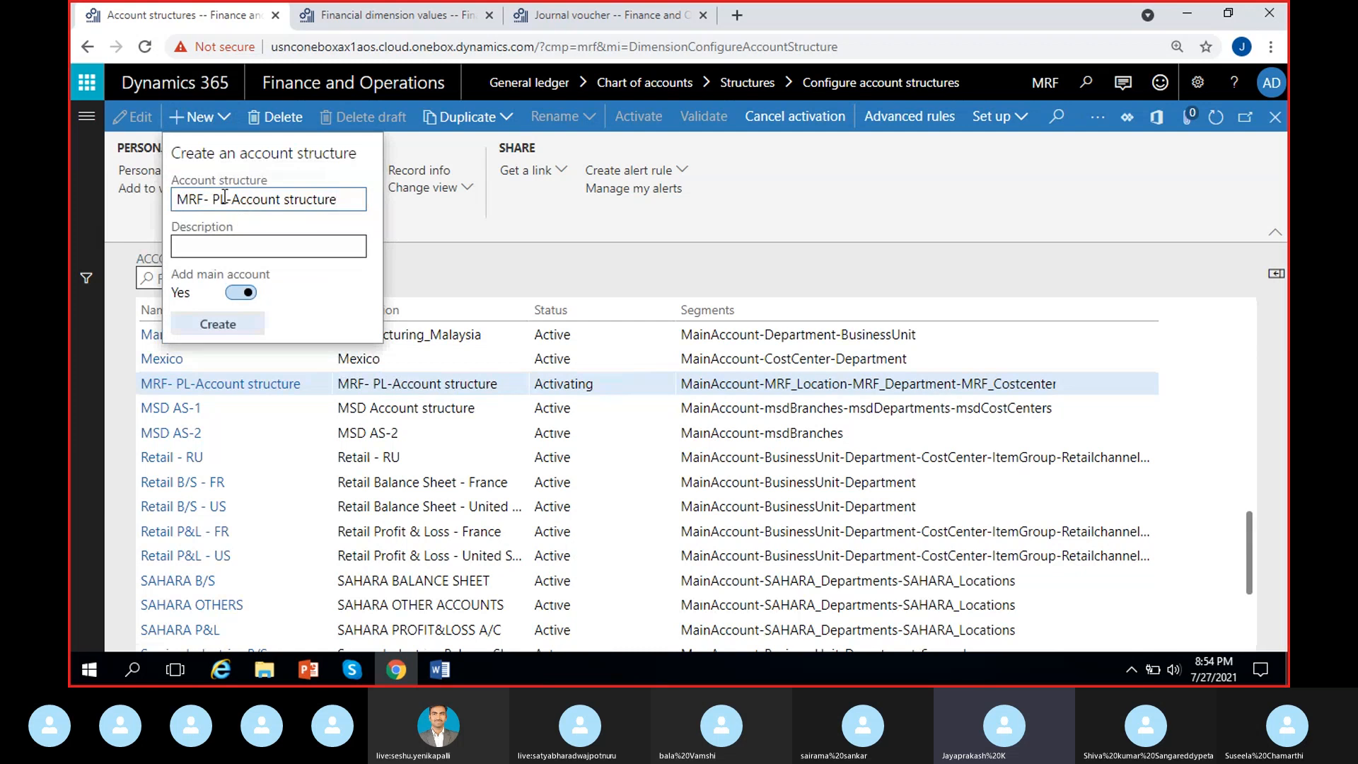
click(225, 196)
key(BackSpace)
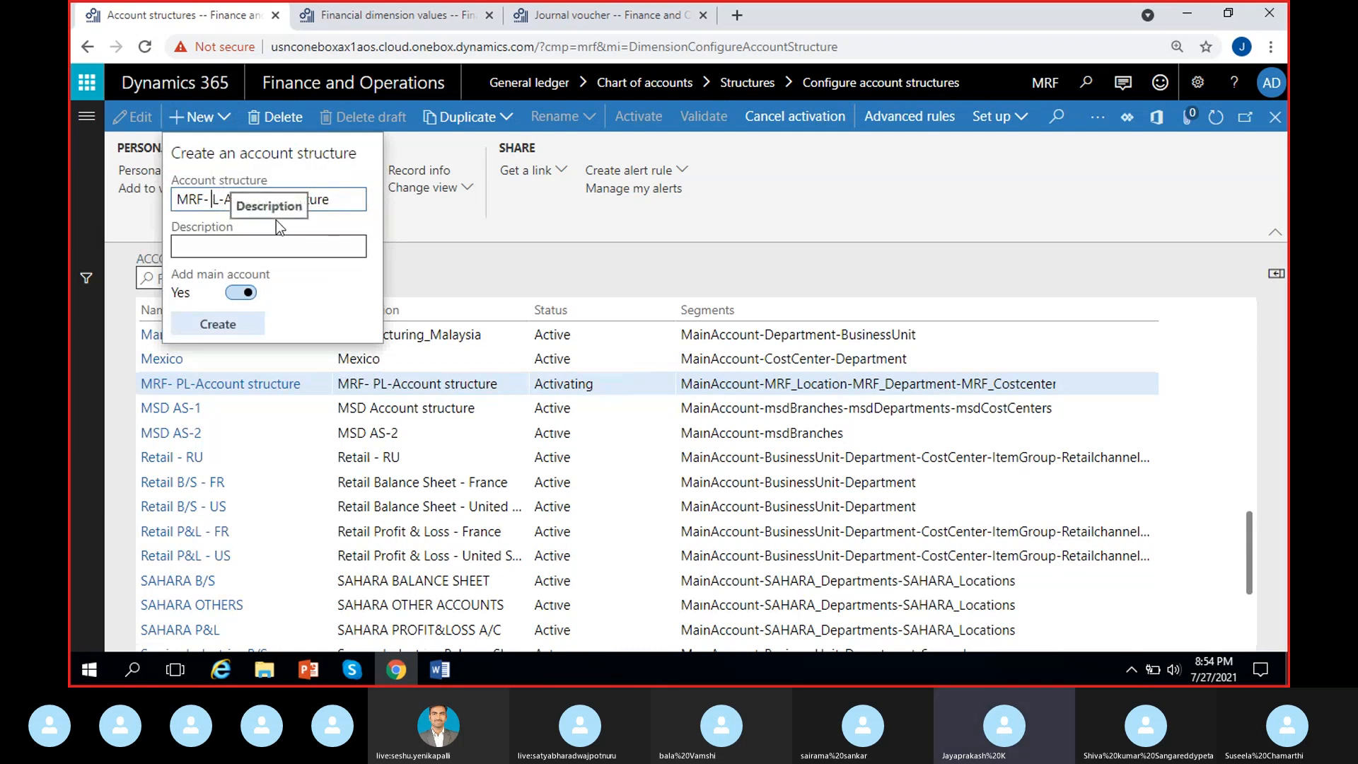
key(Delete)
text(BS)
click(355, 203)
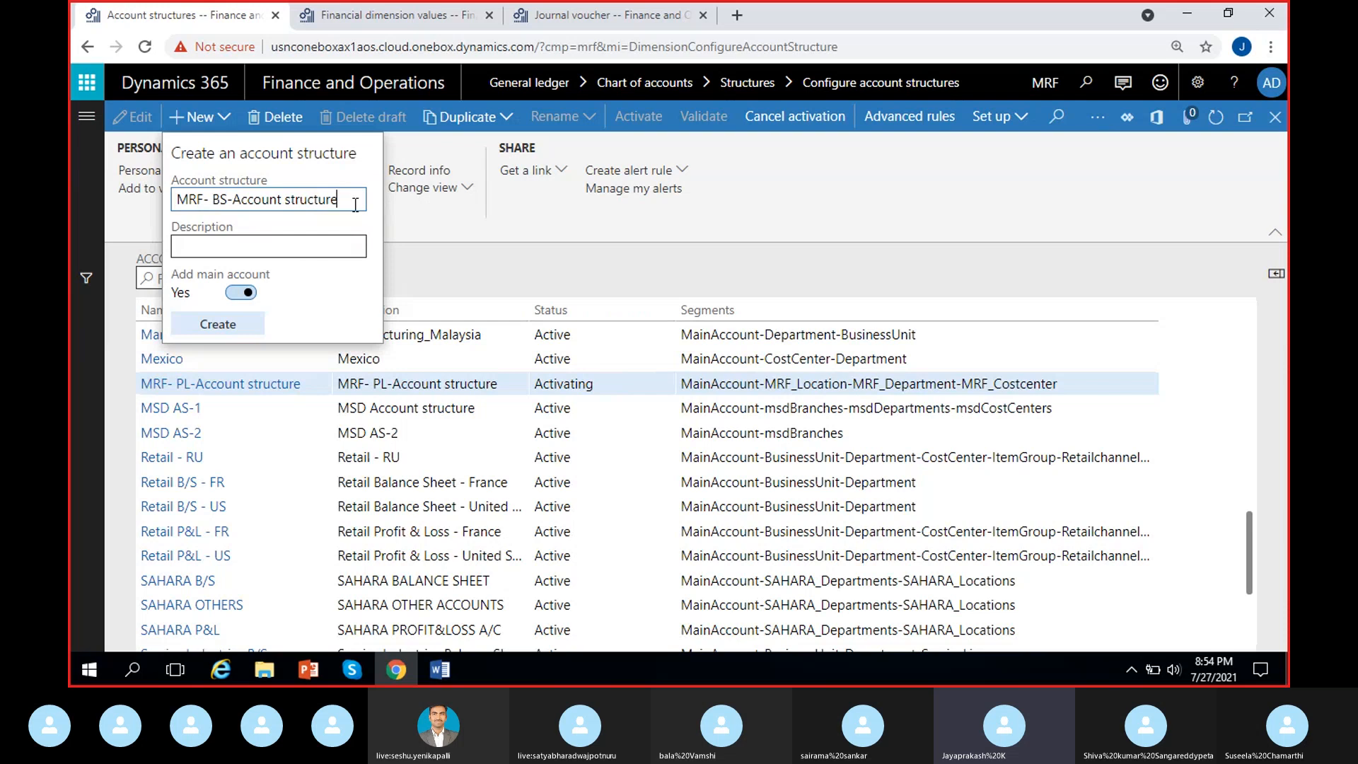
key(ctrl+a)
key(ctrl+c)
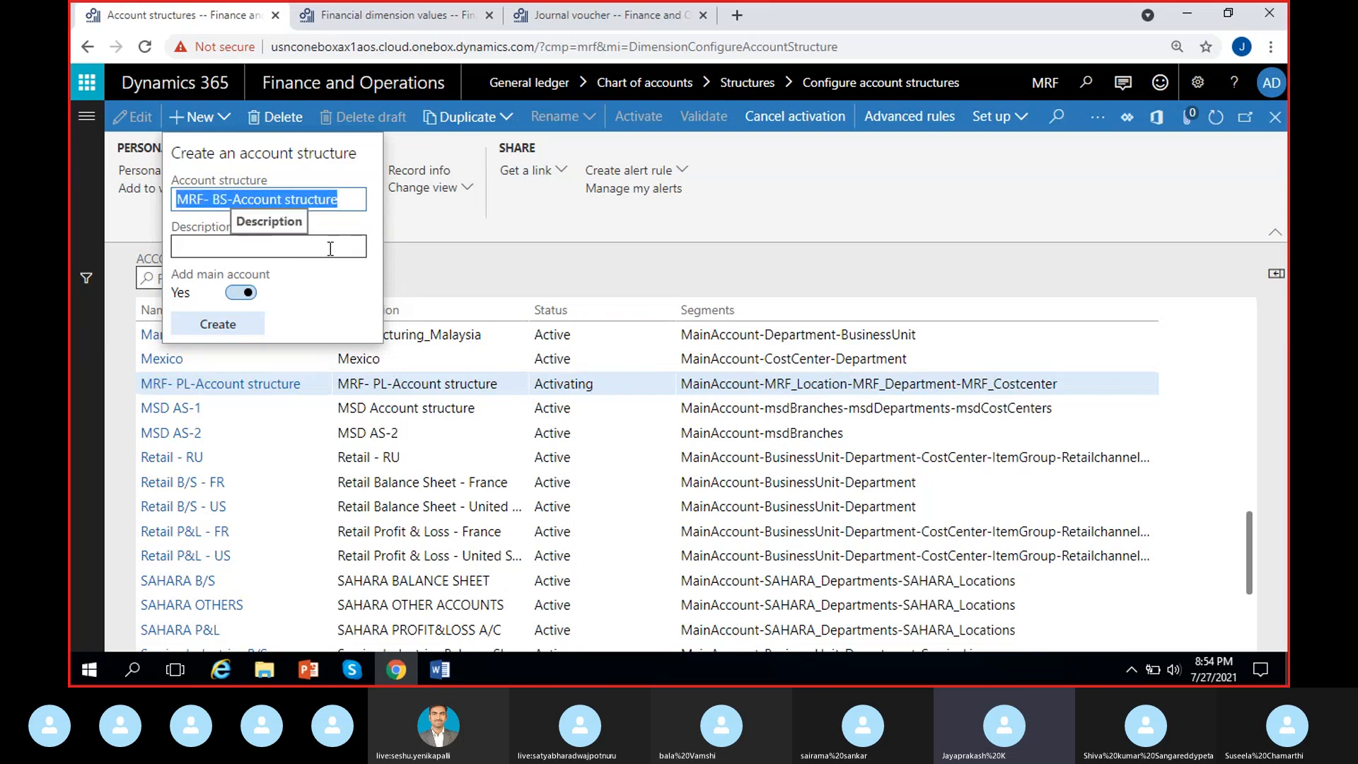
click(331, 248)
key(ctrl+v)
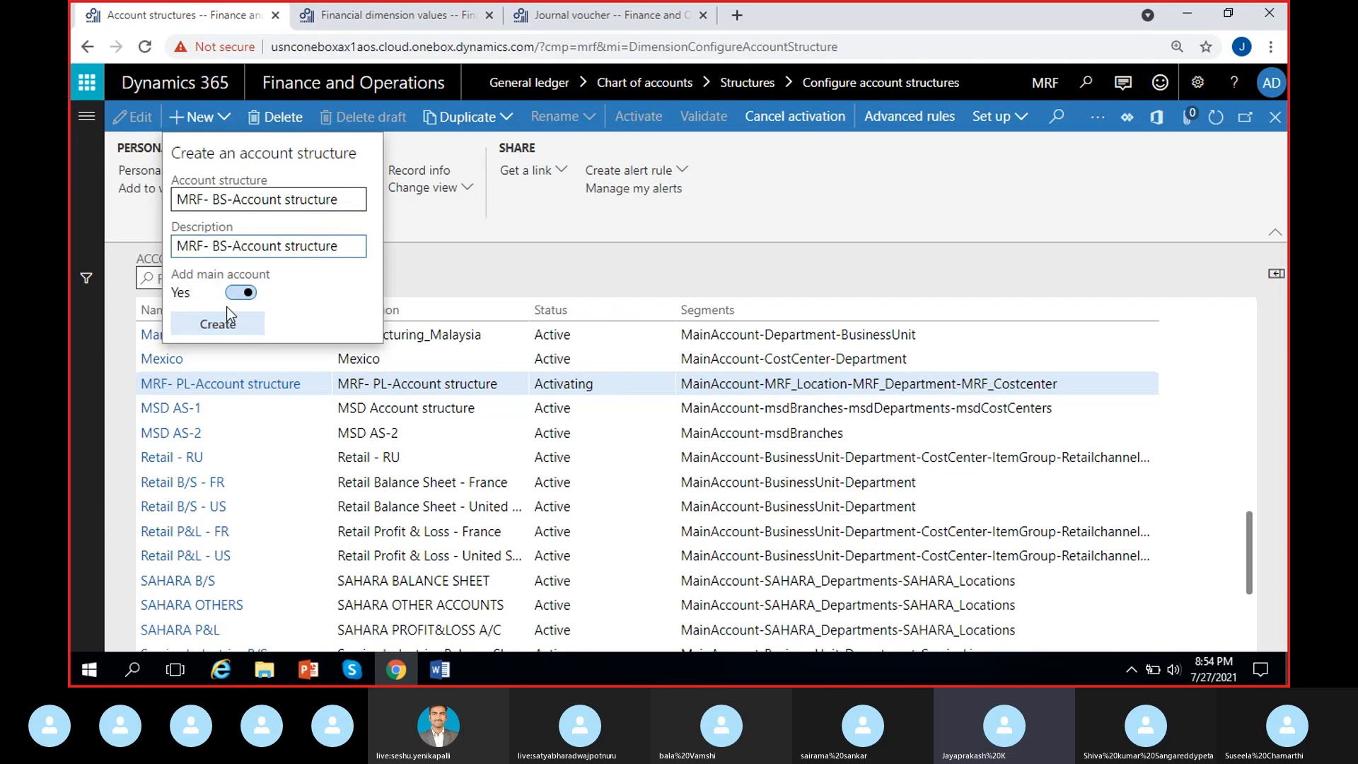
click(254, 324)
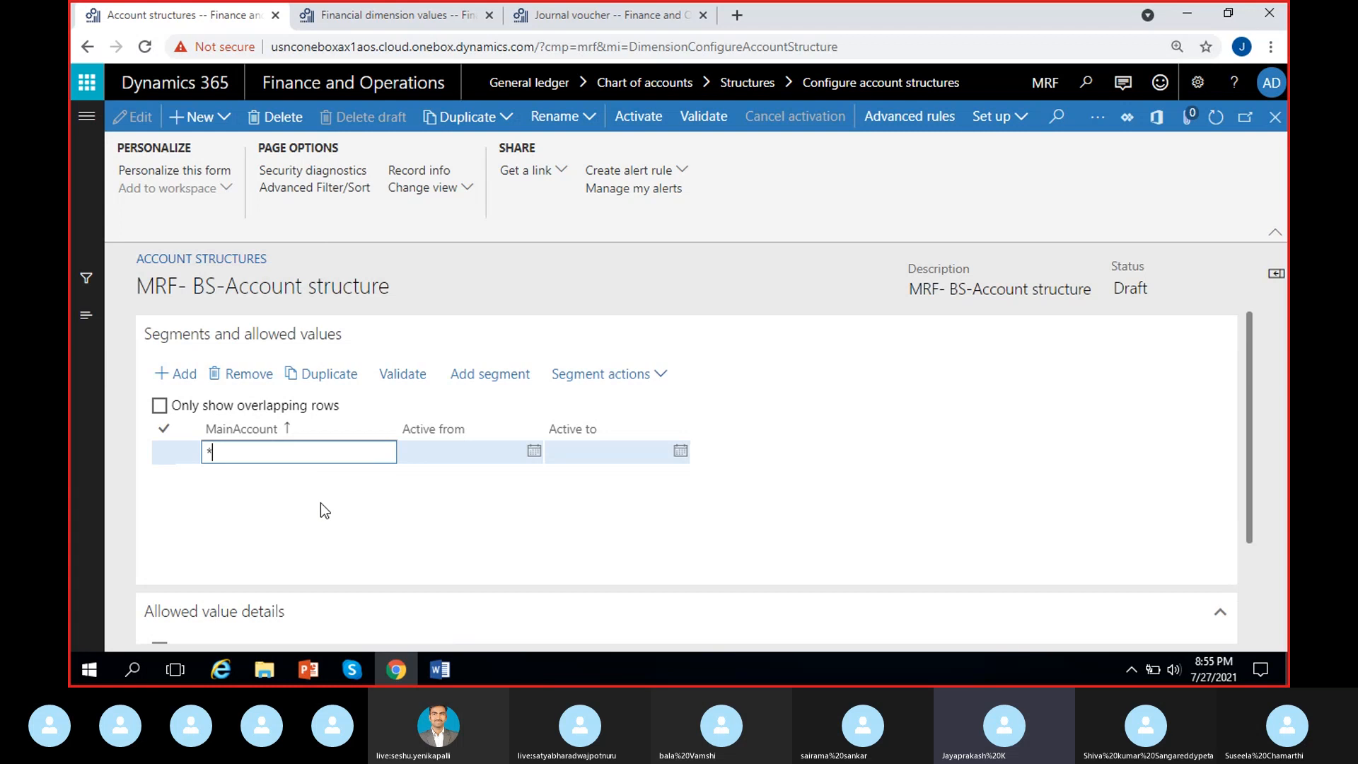
Set the main account range of the new structure's allowed values row to 100000..499999
click(290, 484)
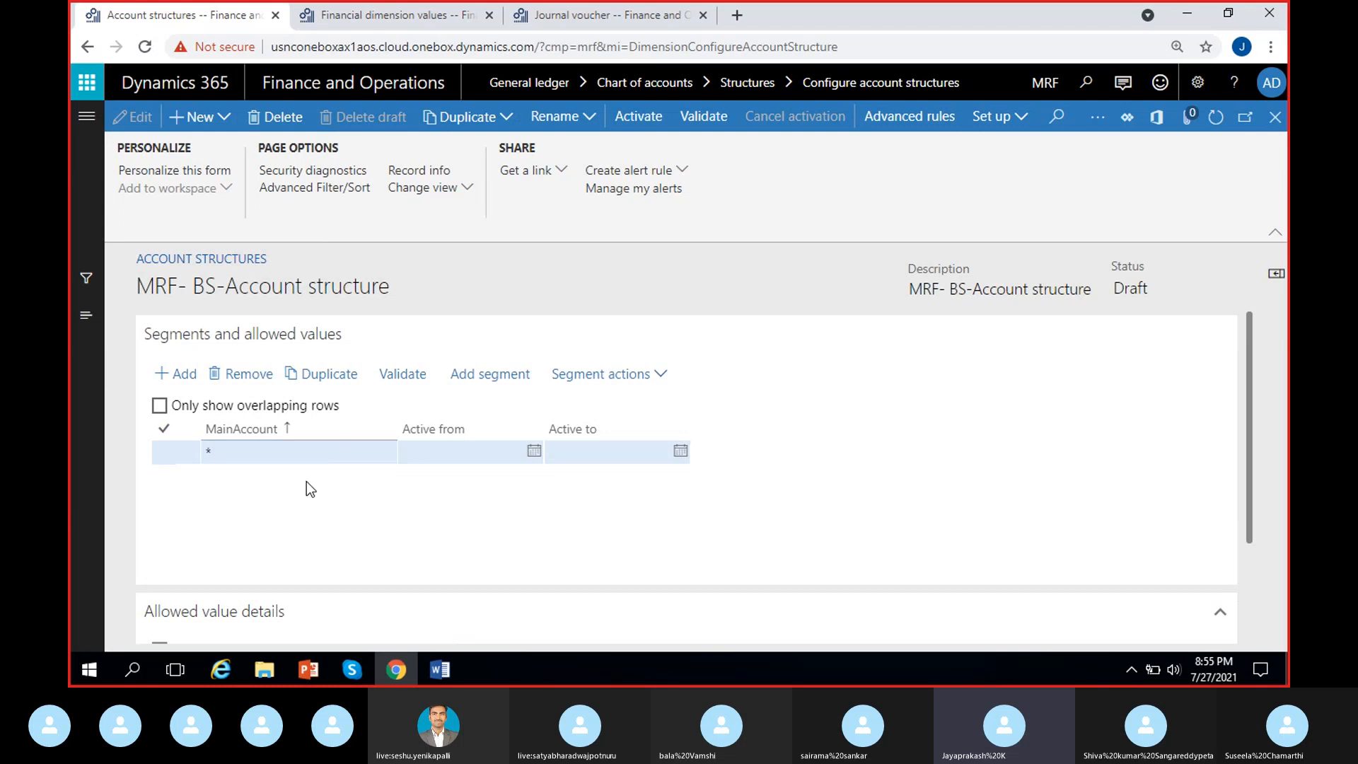
click(303, 453)
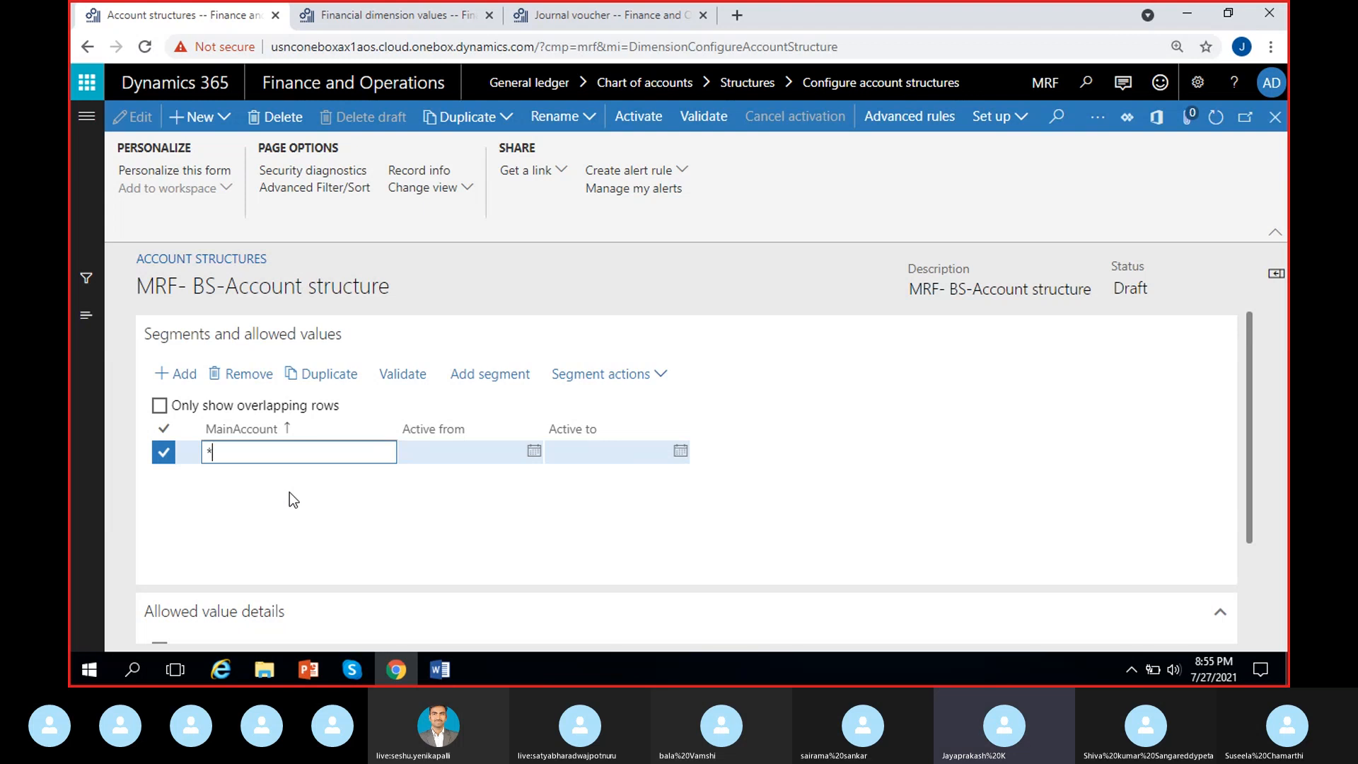
key(BackSpace)
text(100000)
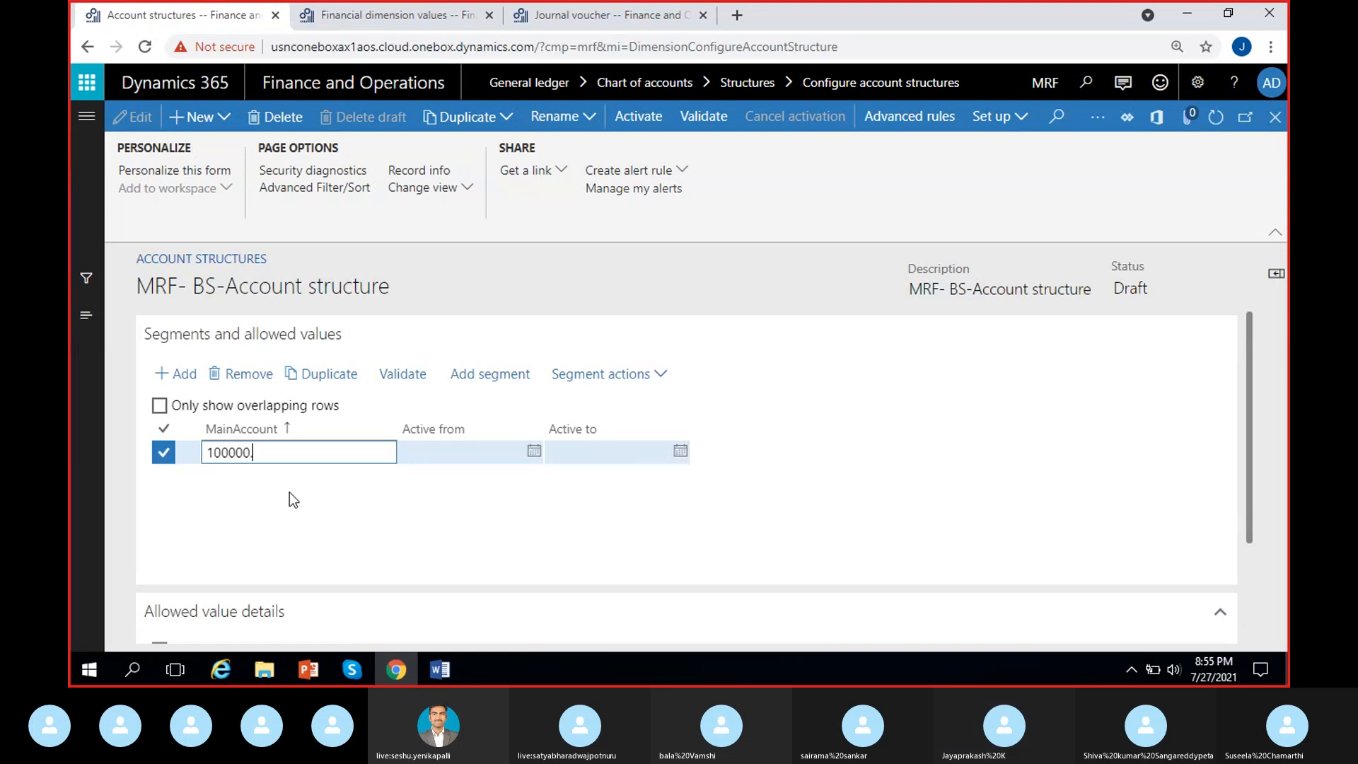
text(.49999)
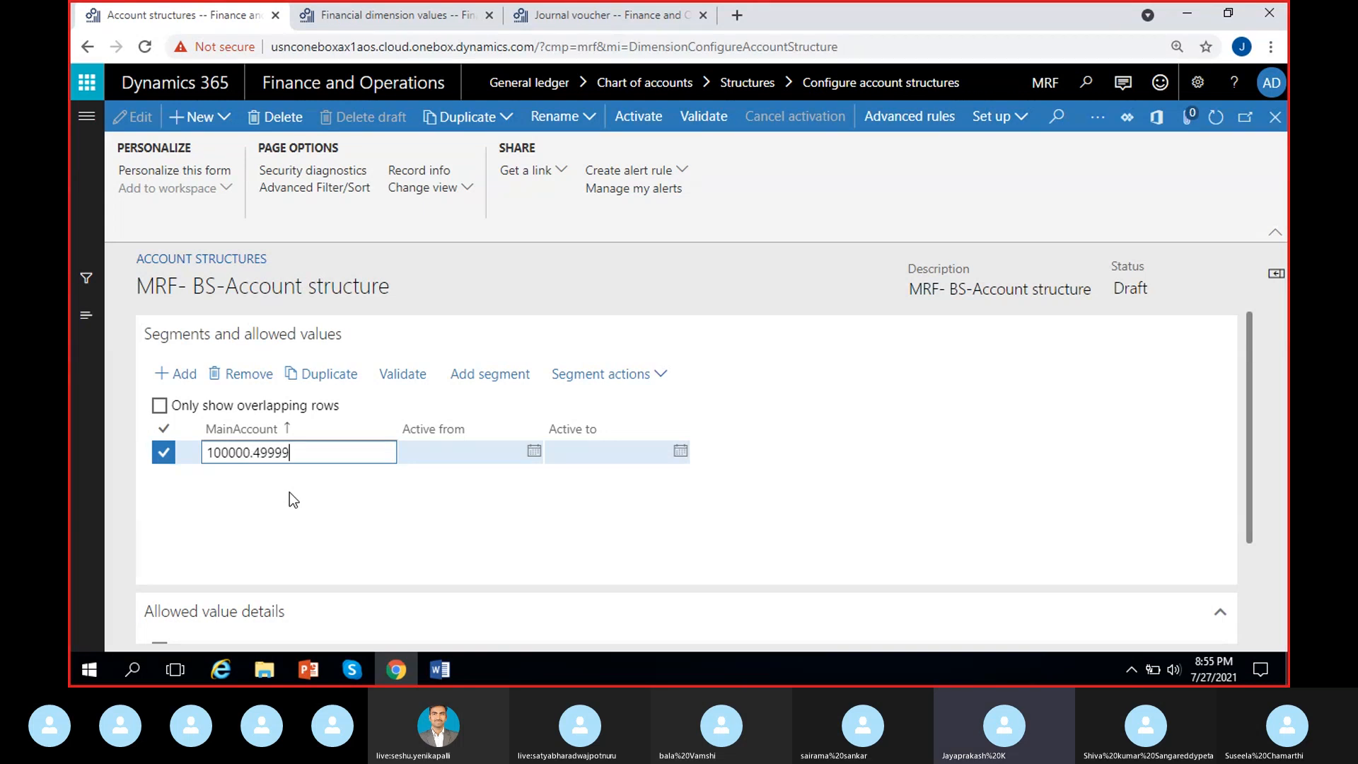
text(..)
click(311, 453)
click(510, 521)
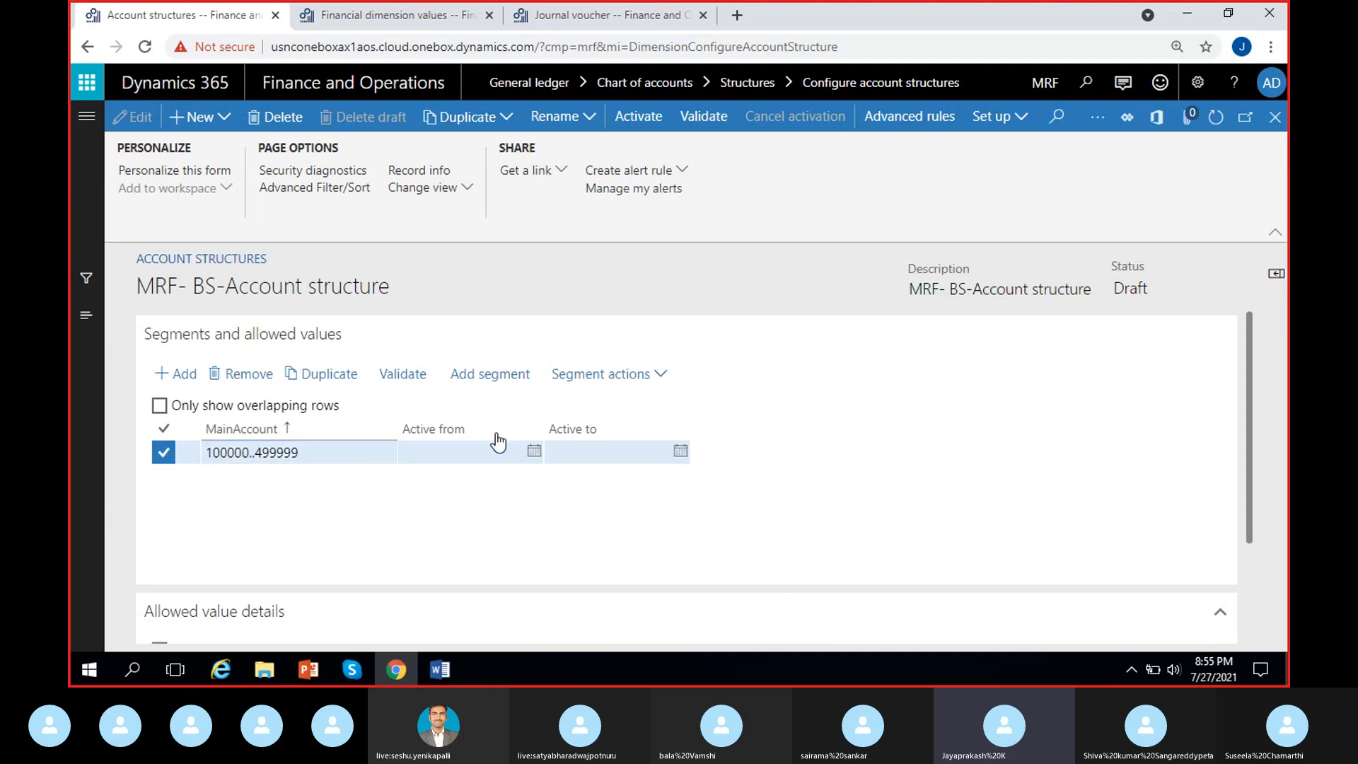
Add the MRF_Location segment to the MRF- BS-Account structure
click(498, 383)
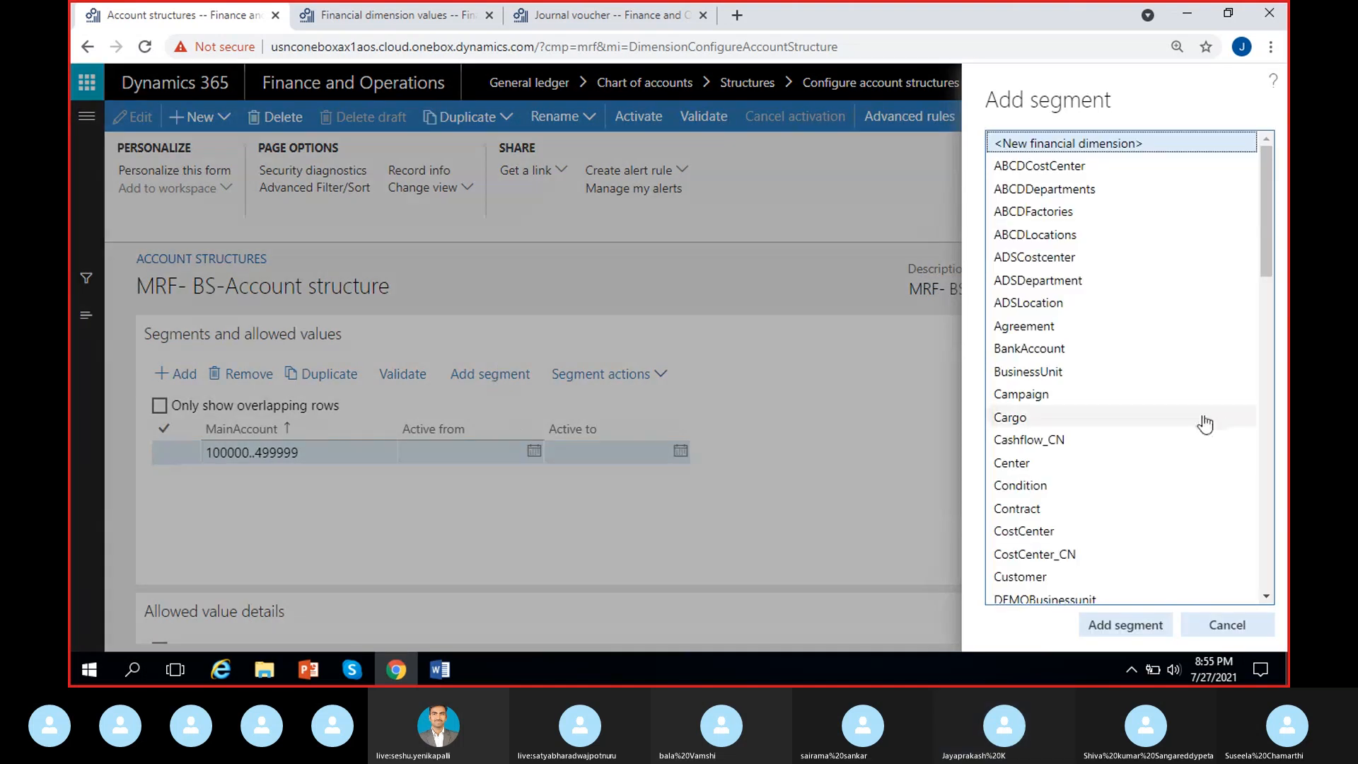
scroll(1200, 423, down, 6)
scroll(1201, 423, down, 5)
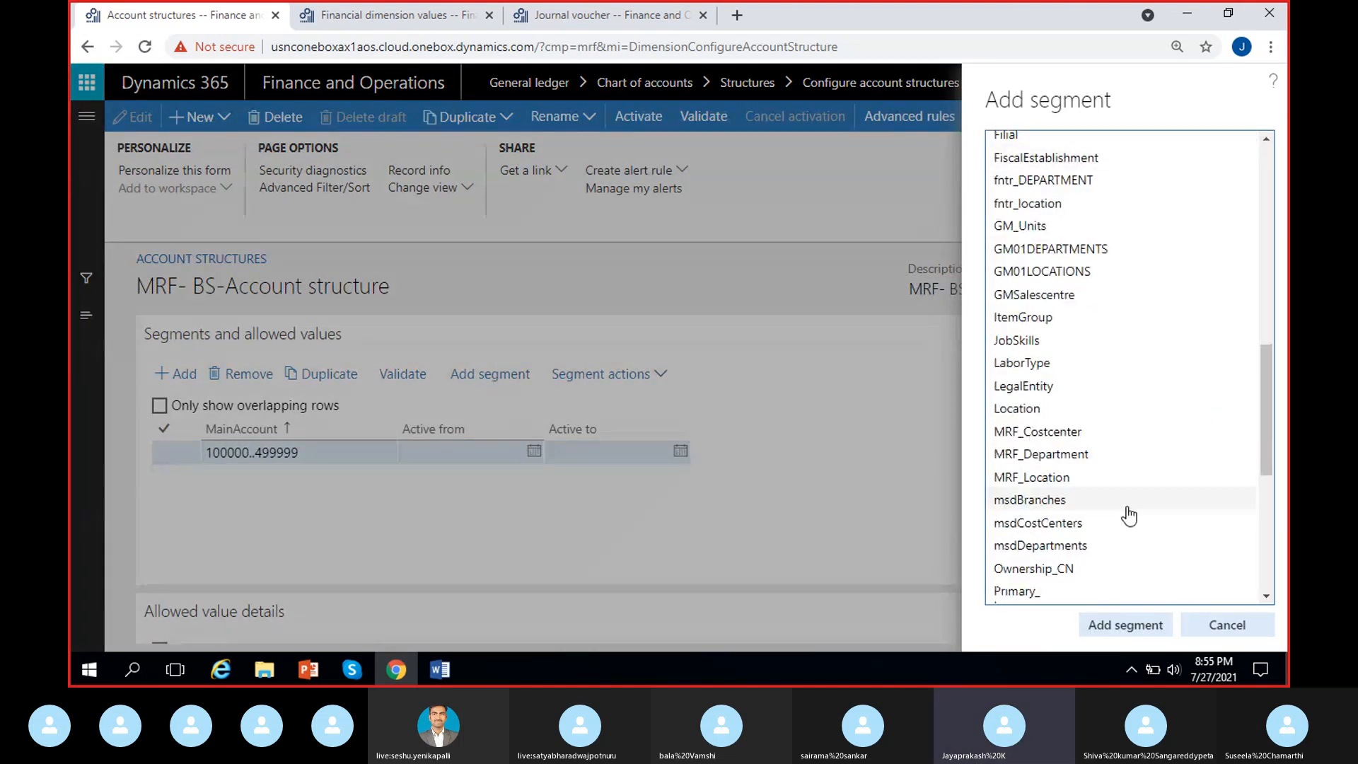
click(1068, 479)
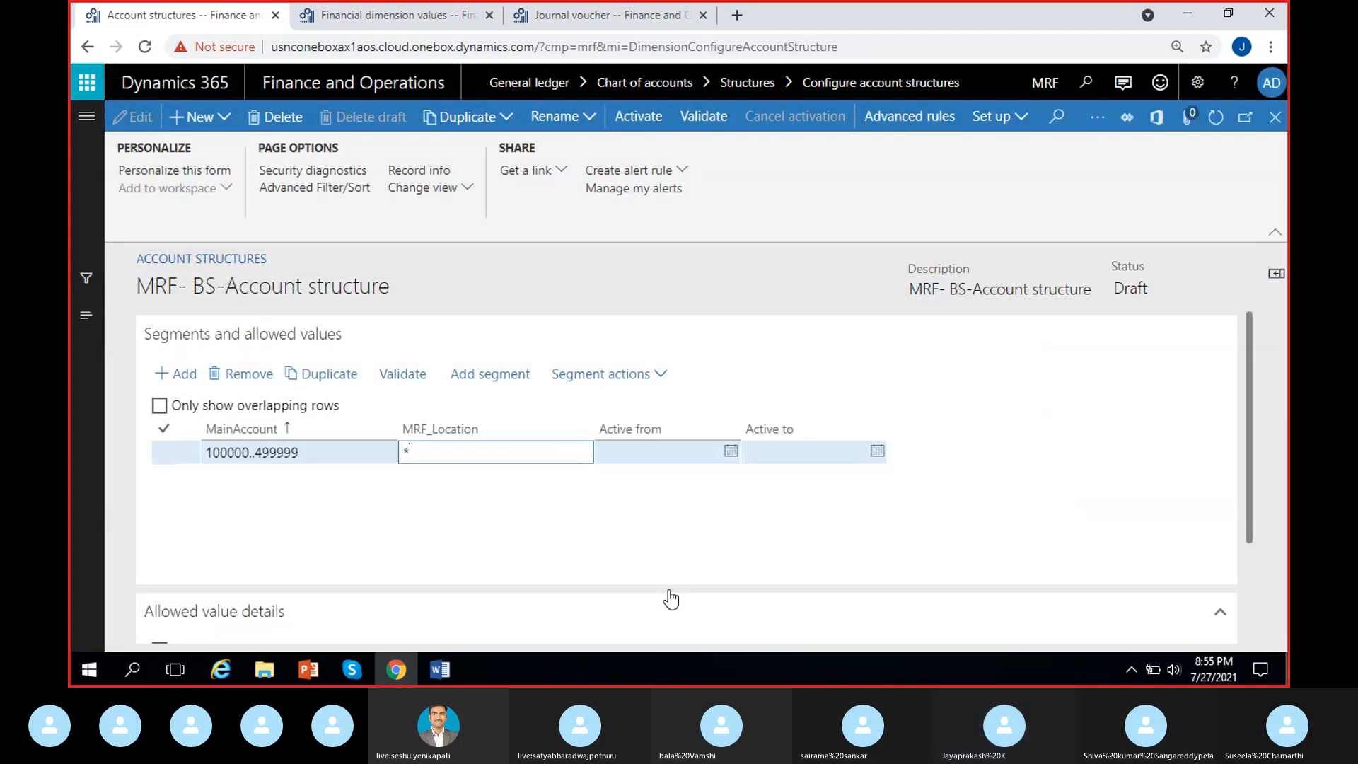
Add the FCT_Departments segment to the MRF- BS-Account structure and check the allowed values of the row's segments
click(490, 373)
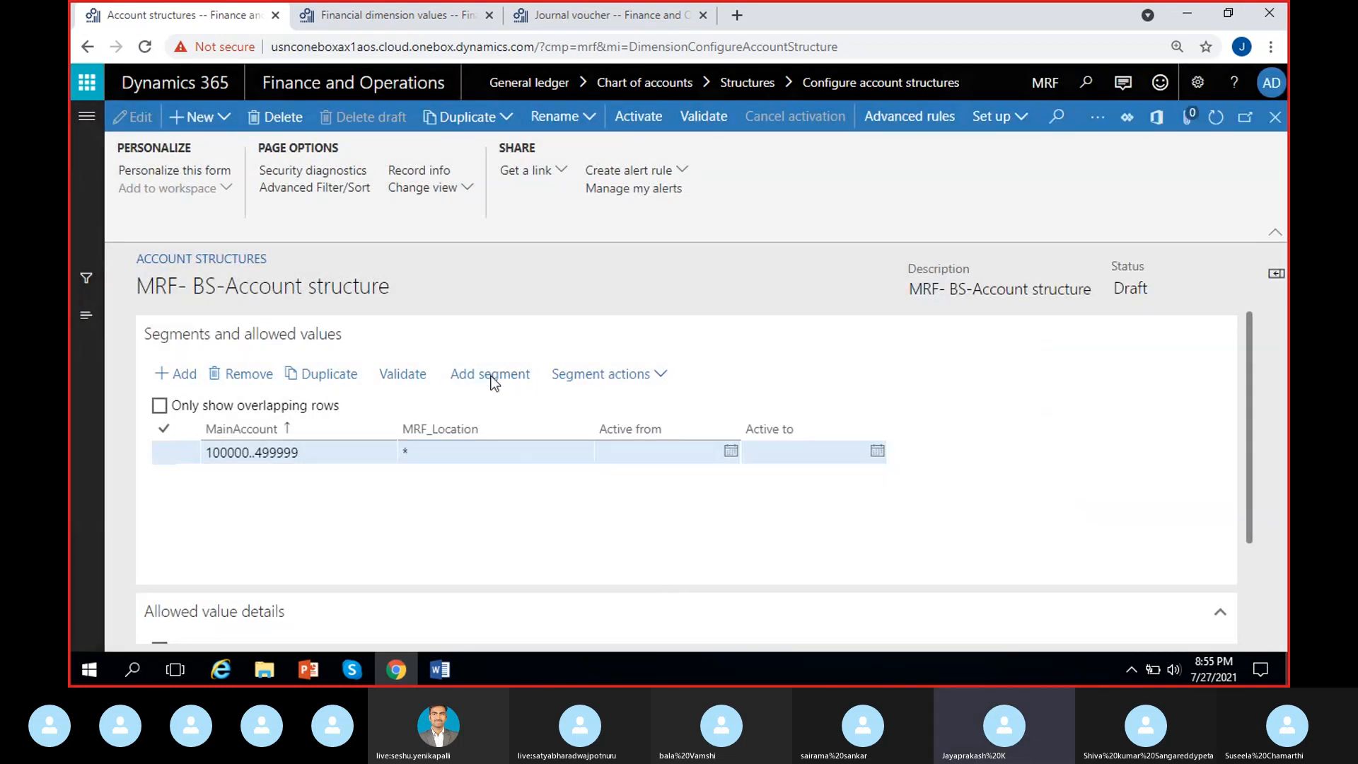
scroll(1178, 452, down, 3)
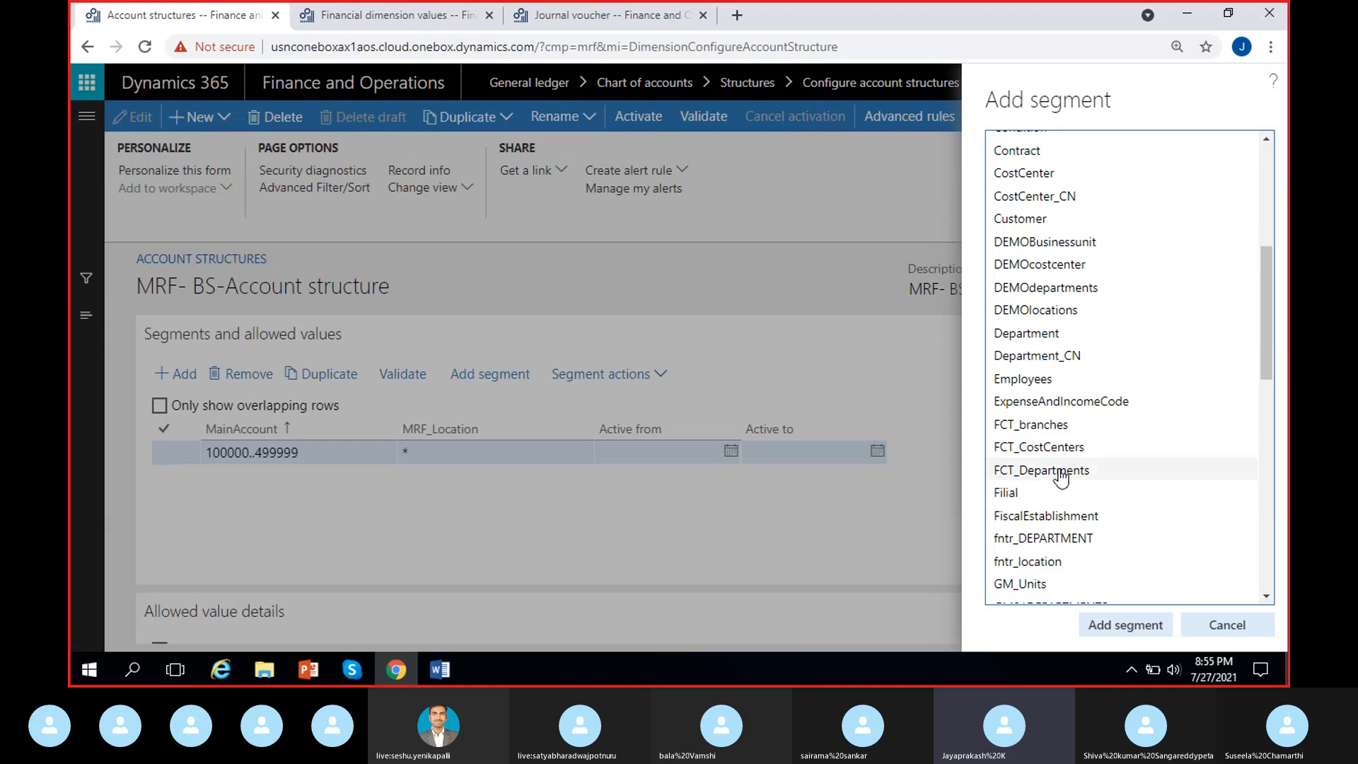
click(1104, 470)
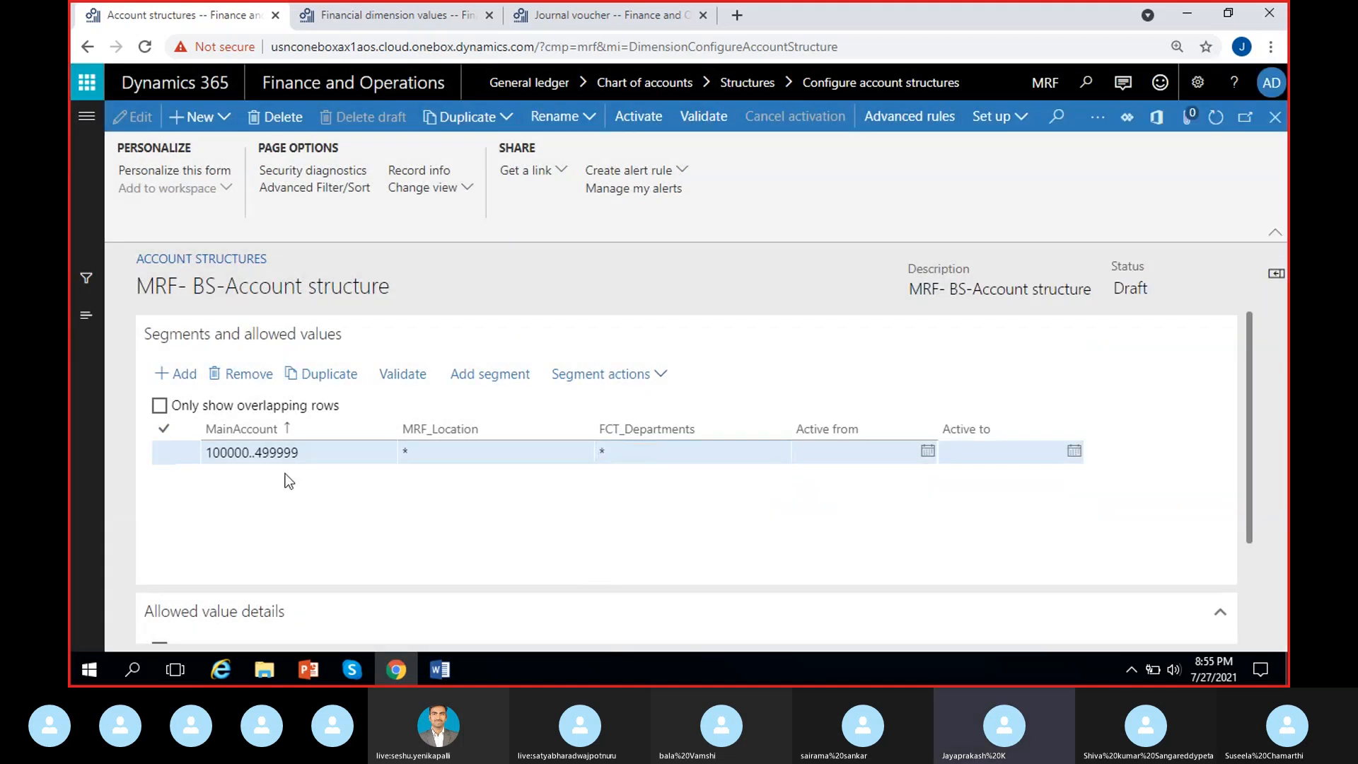
click(311, 462)
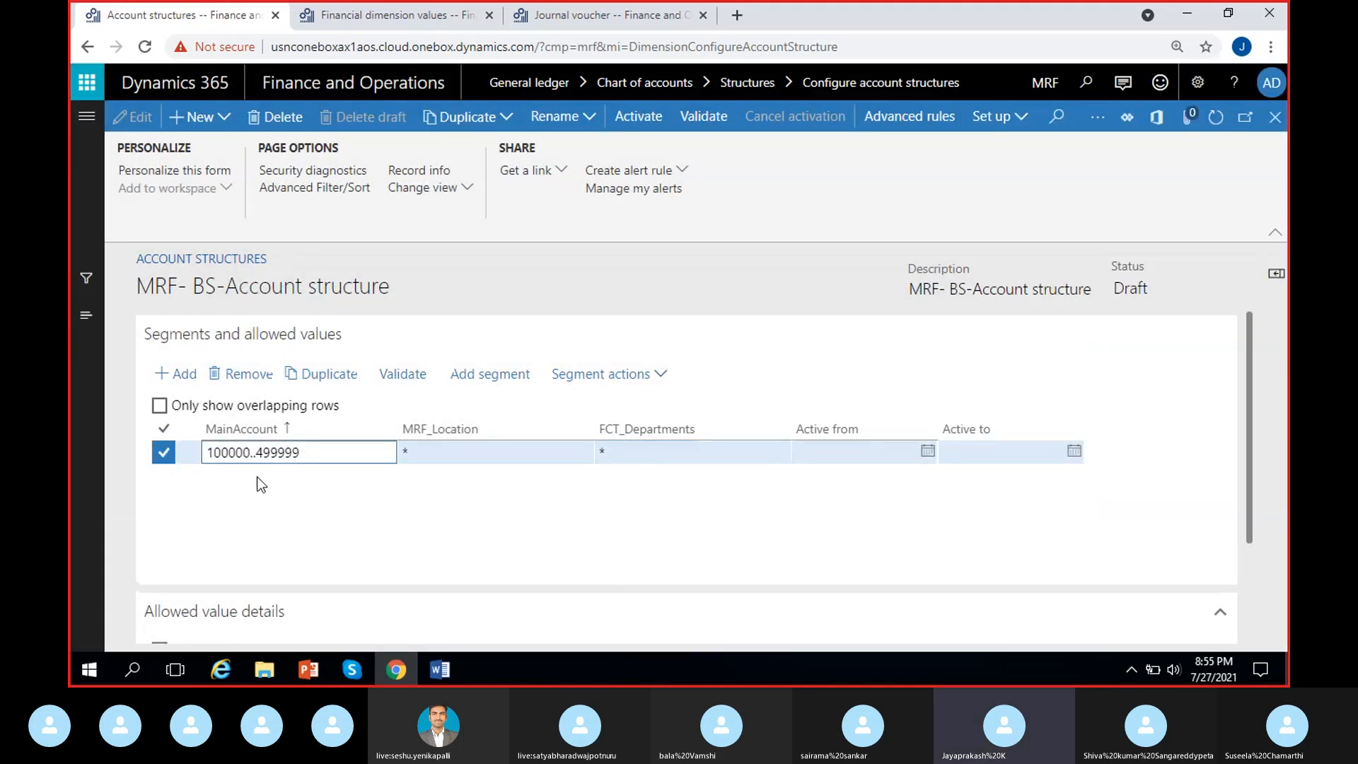
click(475, 451)
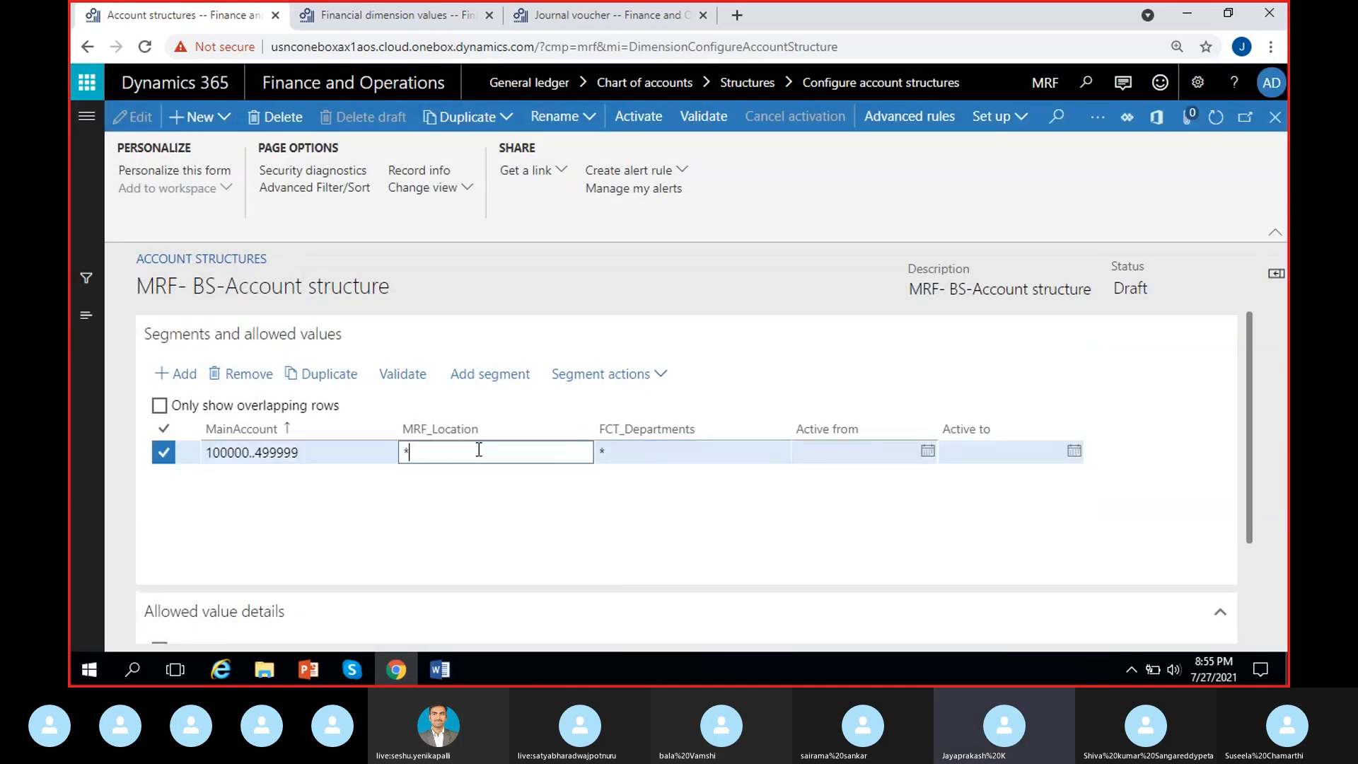
click(700, 451)
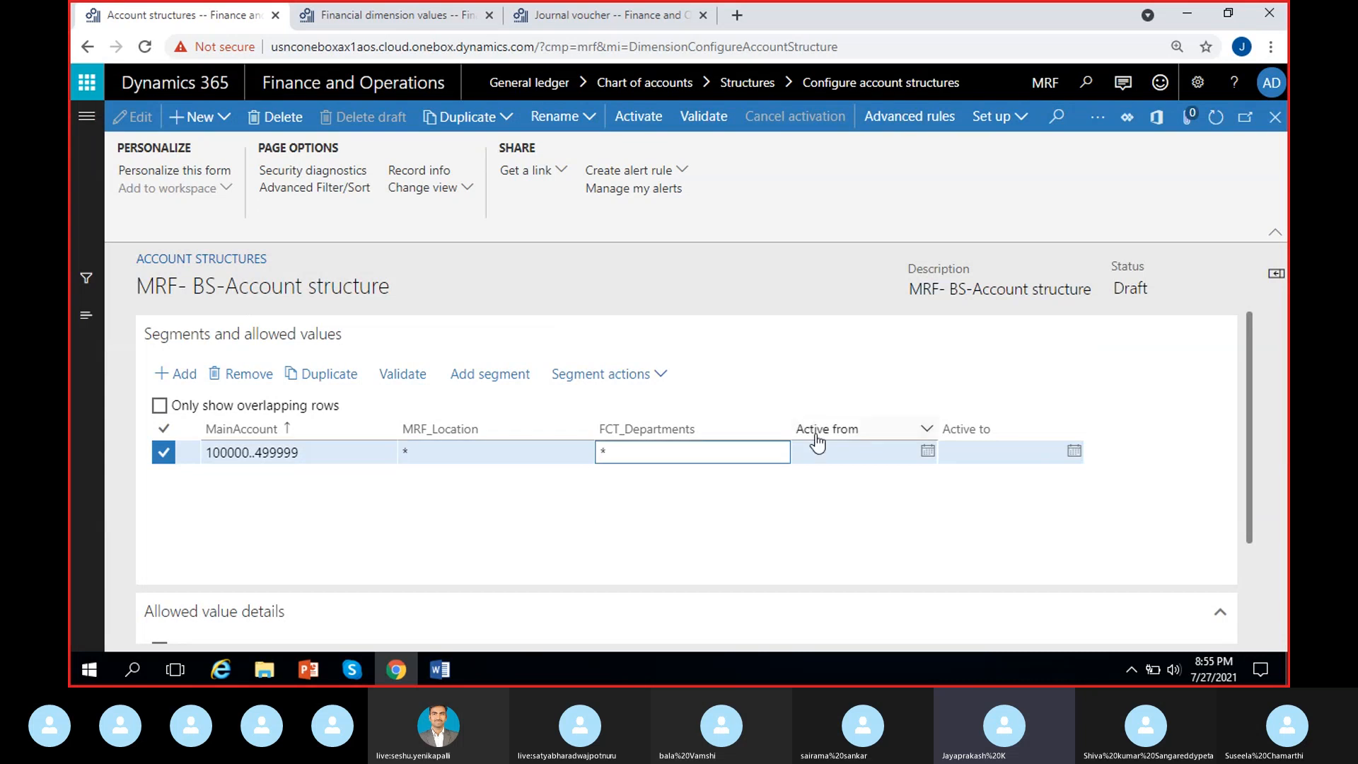
Switch to the journal voucher and look up the main accounts starting with 5 for the journal line
click(623, 17)
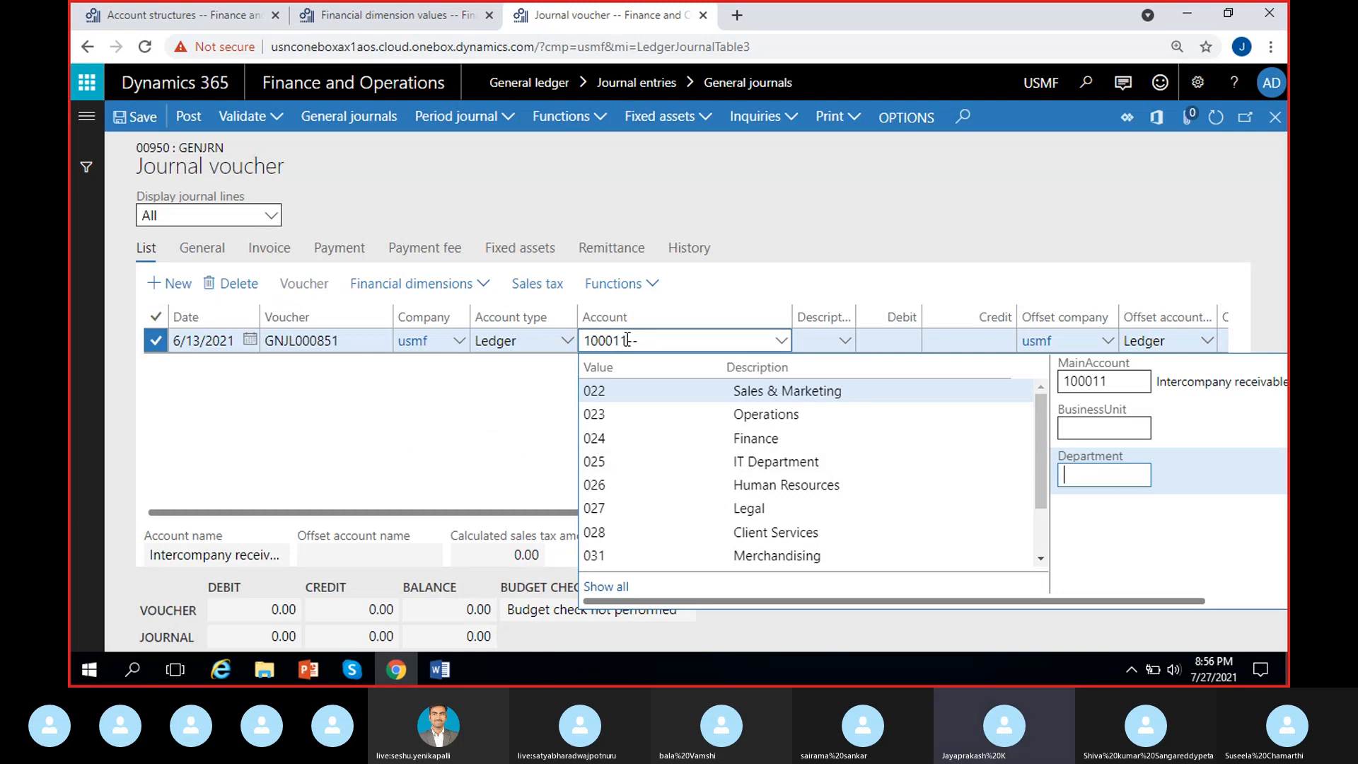
drag(627, 342, 432, 354)
key(BackSpace)
text(5)
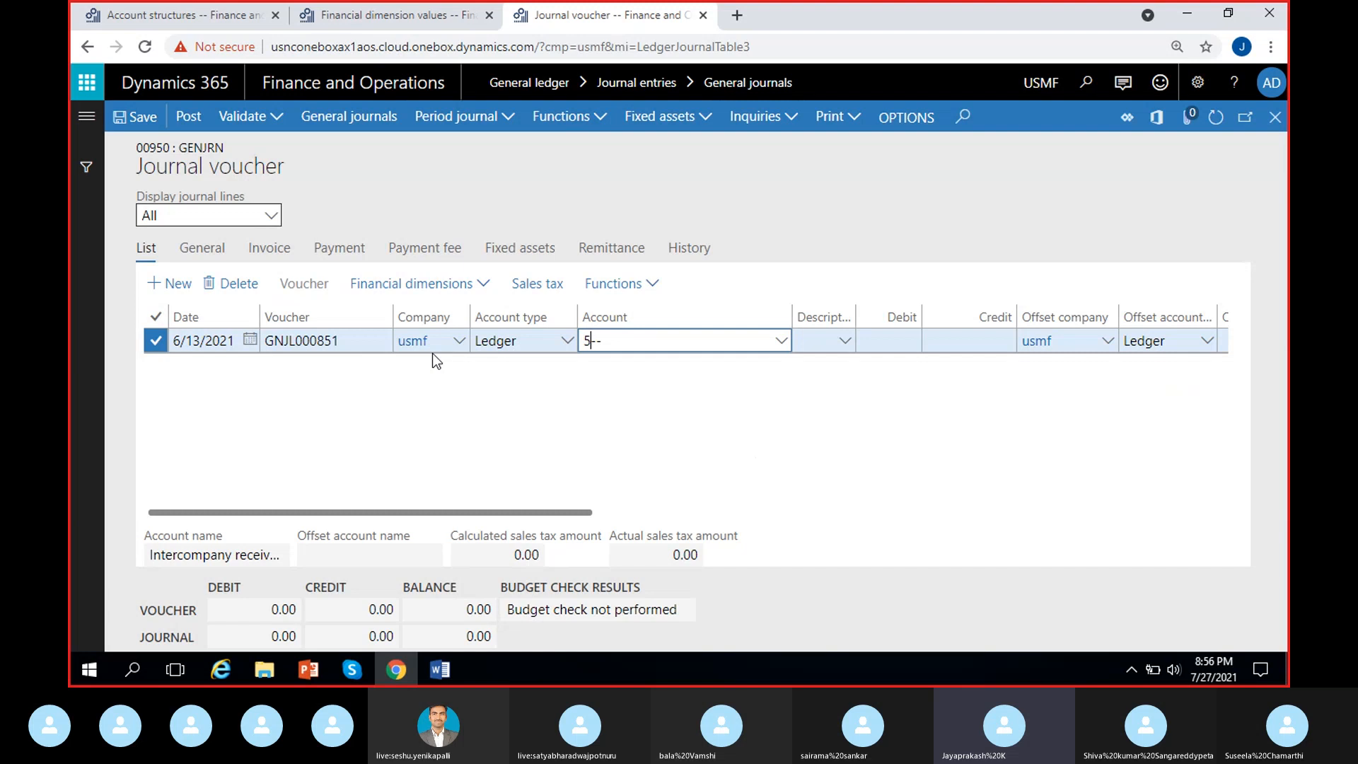
click(786, 347)
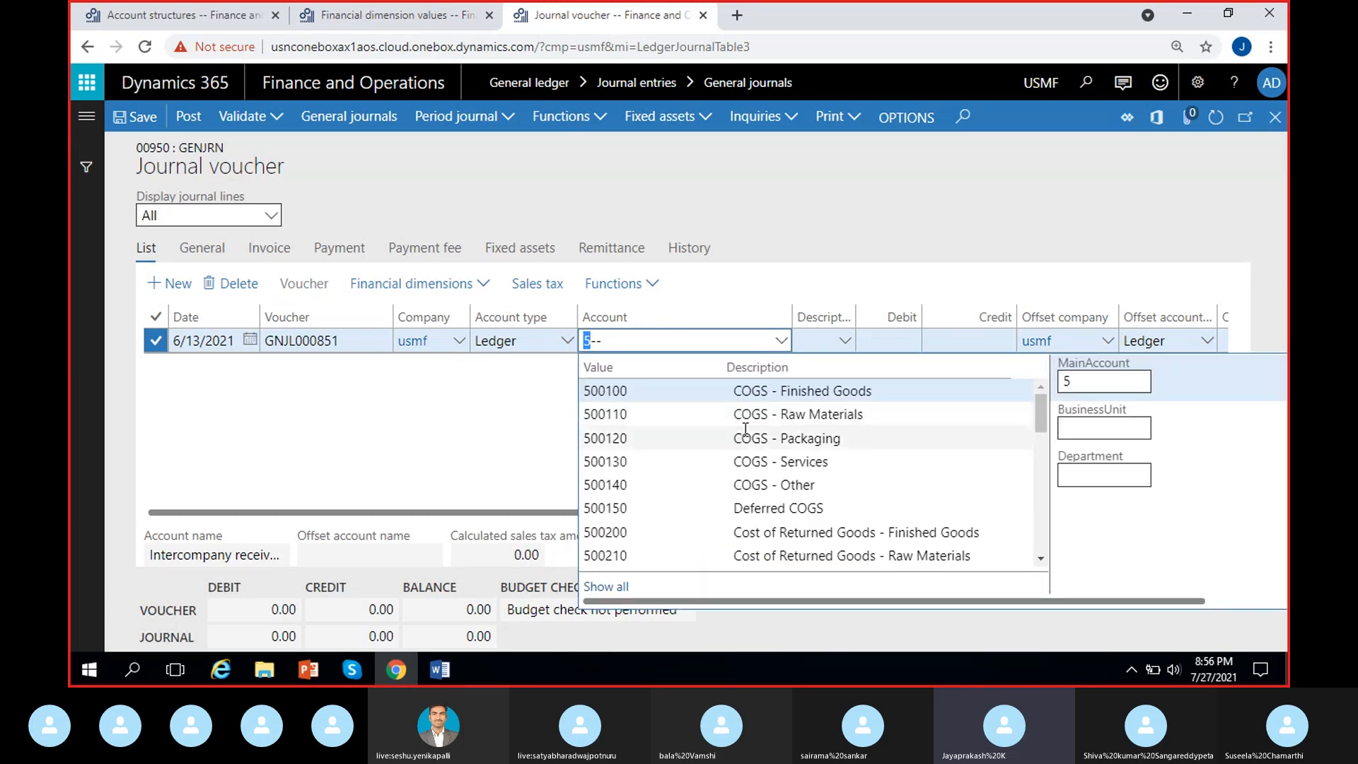
Look up accounts starting with 6, choose 600170 for the journal line, and examine the financial dimensions it asks for
key(BackSpace)
text(6)
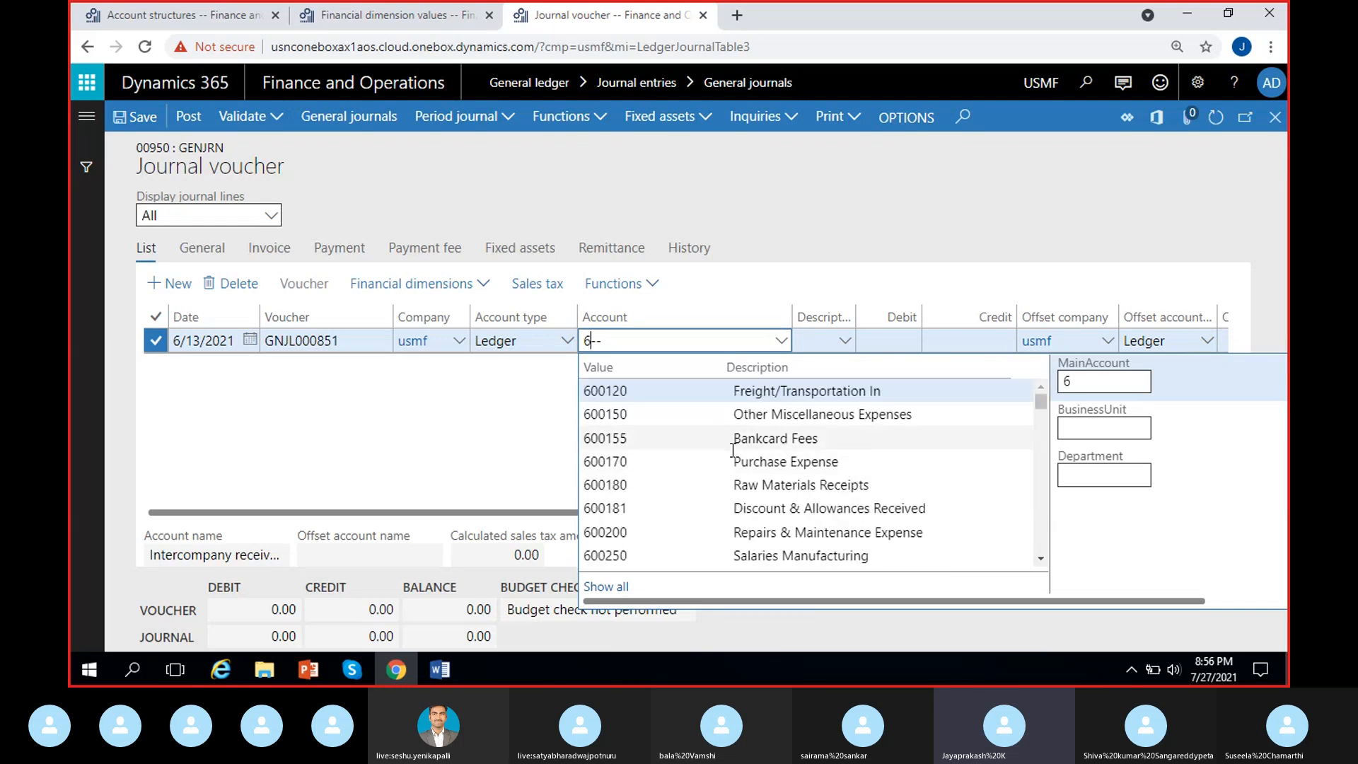
click(714, 461)
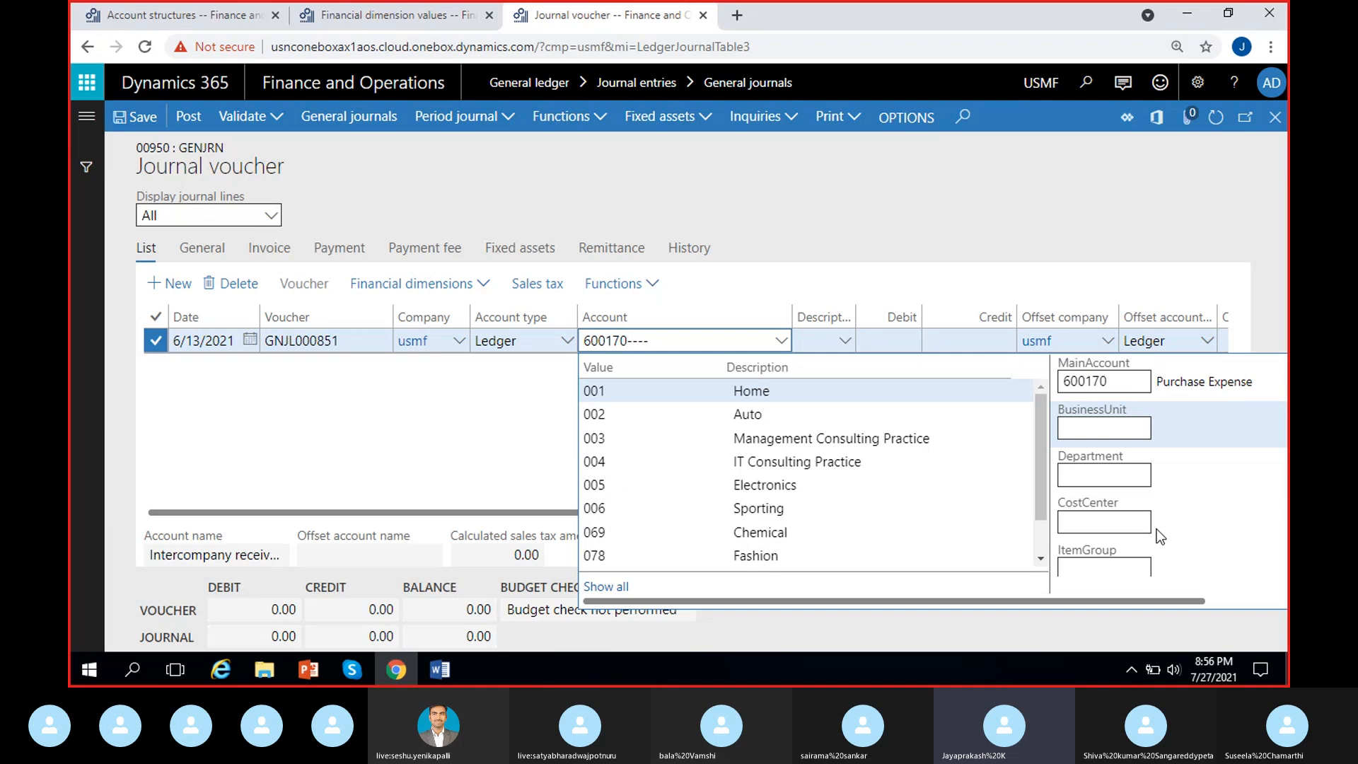
scroll(1160, 546, down, 1)
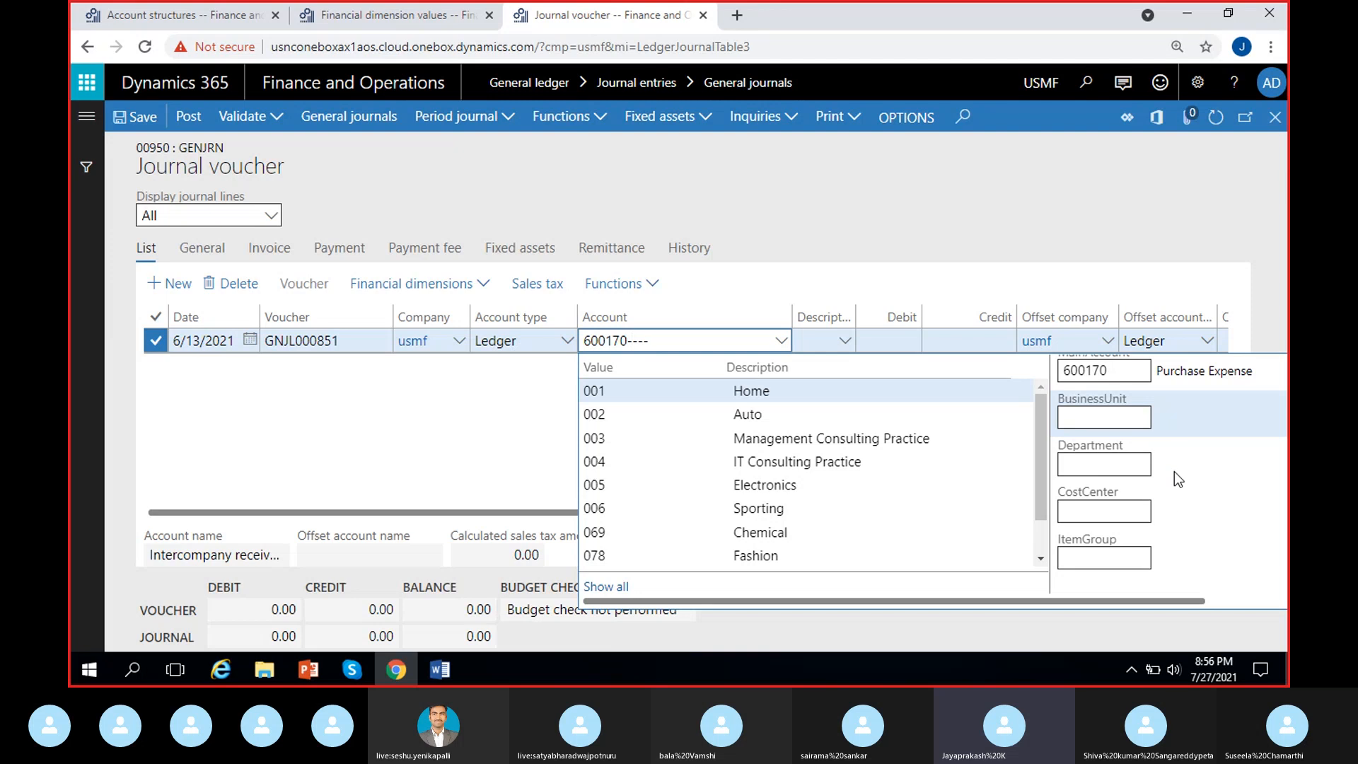
scroll(1178, 467, up, 1)
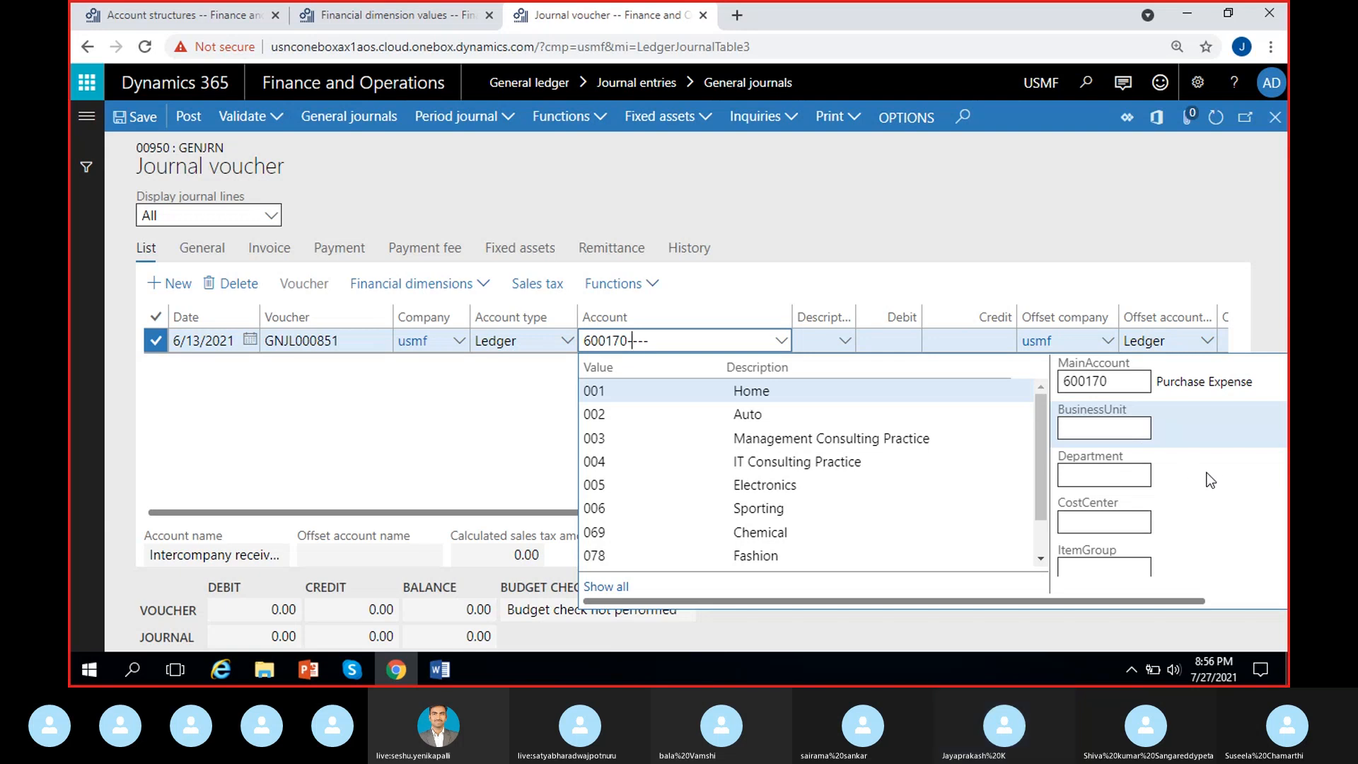
scroll(1203, 488, down, 1)
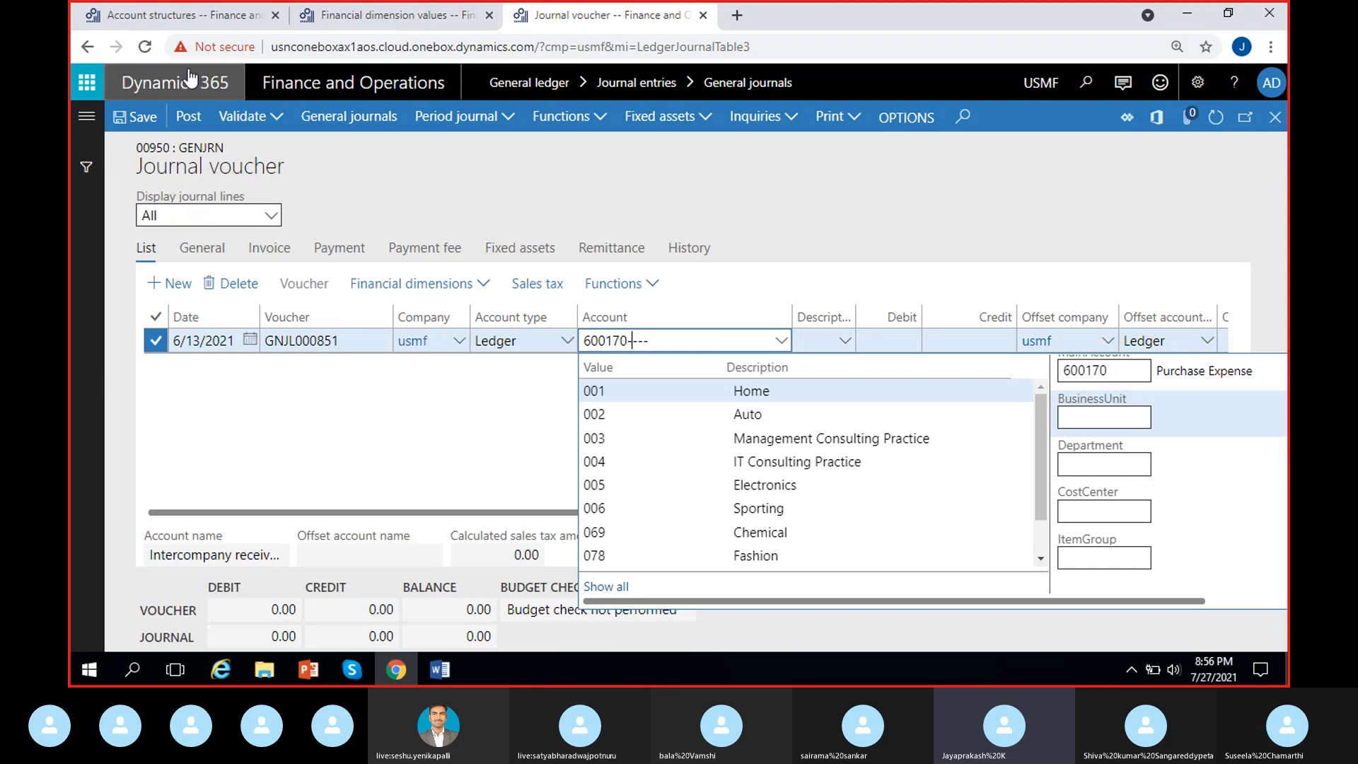
Return to the MRF- BS-Account structure and allow blank values for both the MRF_Location and FCT_Departments segments
click(198, 17)
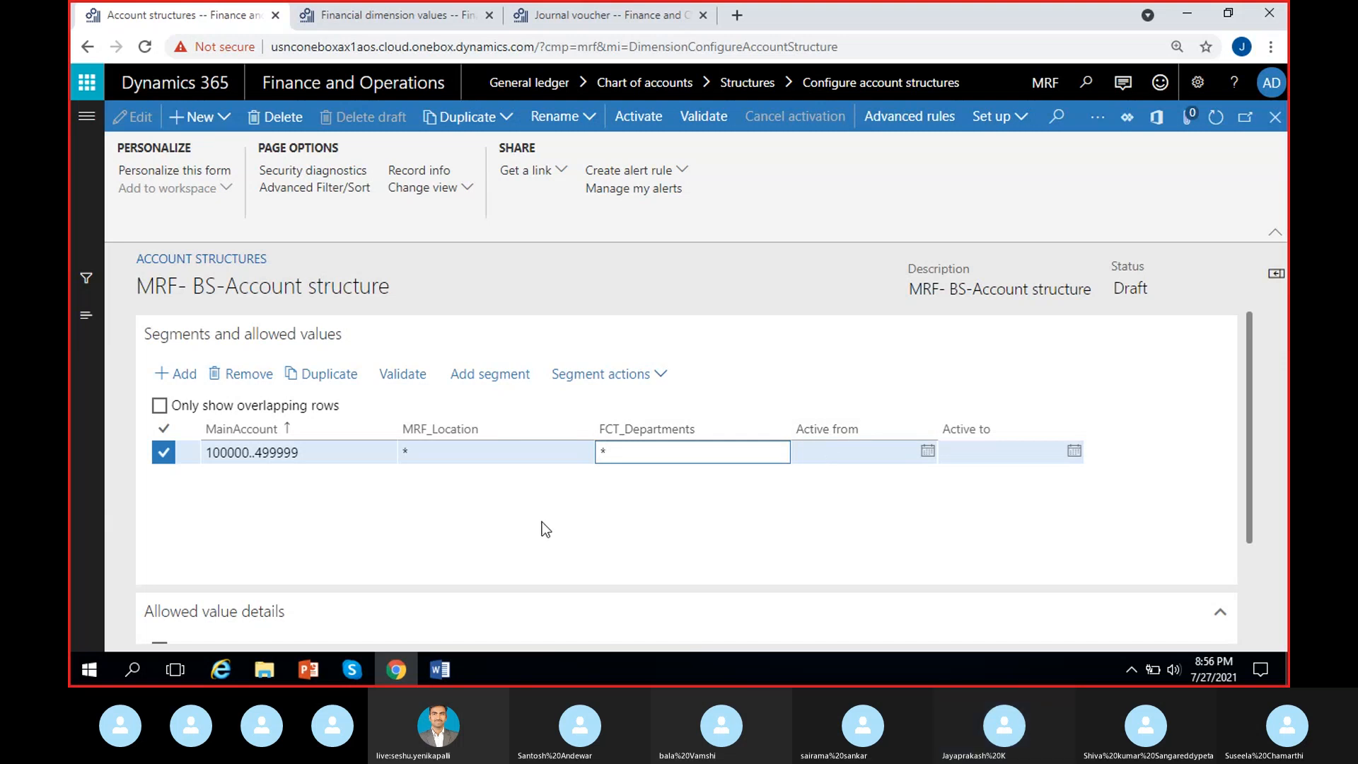
click(531, 450)
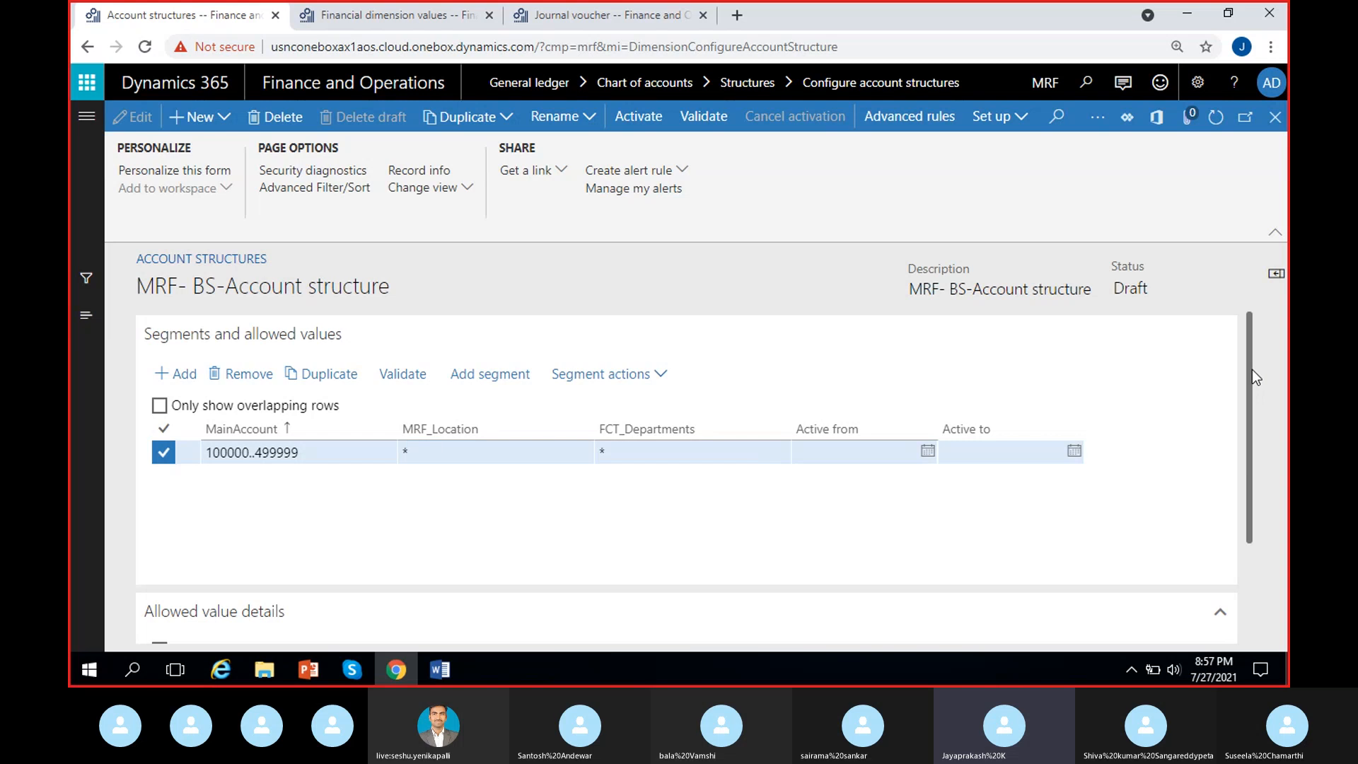
scroll(1253, 370, down, 1)
click(159, 590)
click(664, 395)
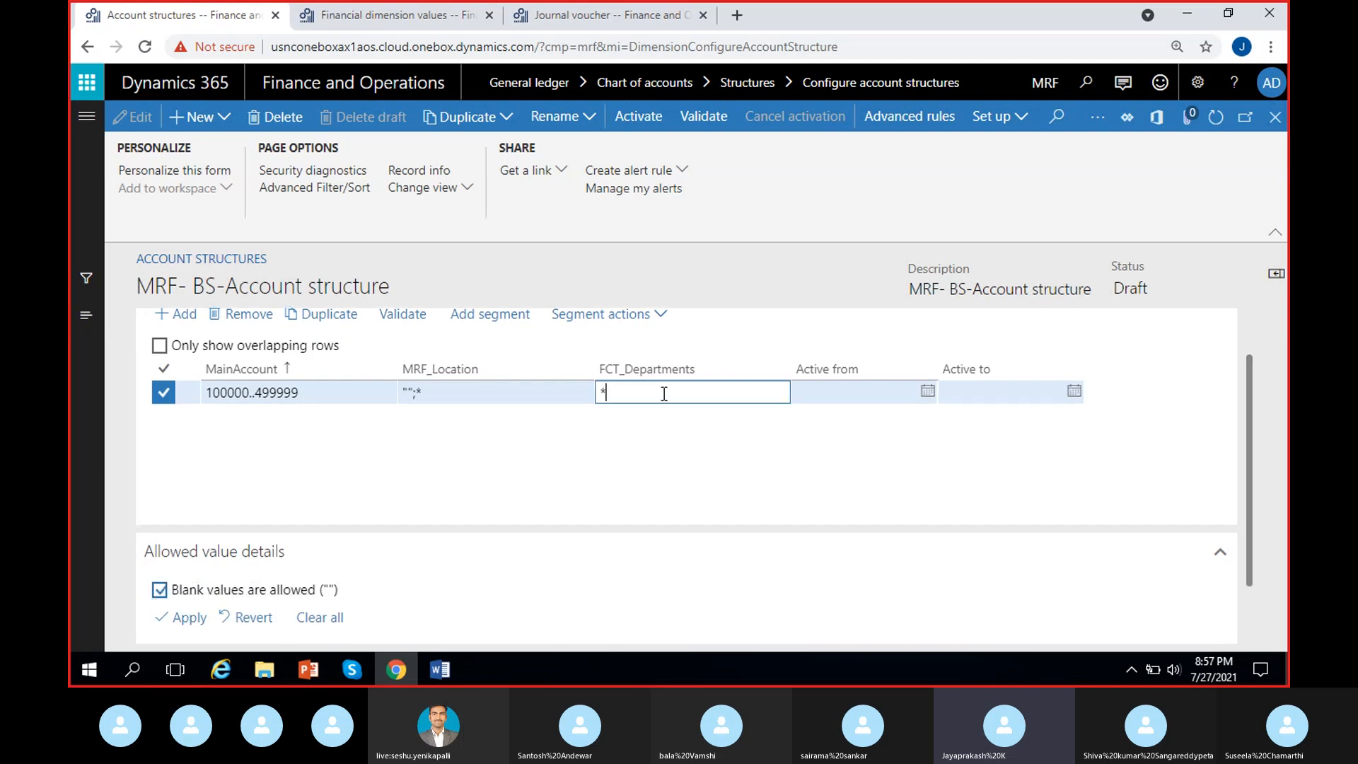
click(158, 593)
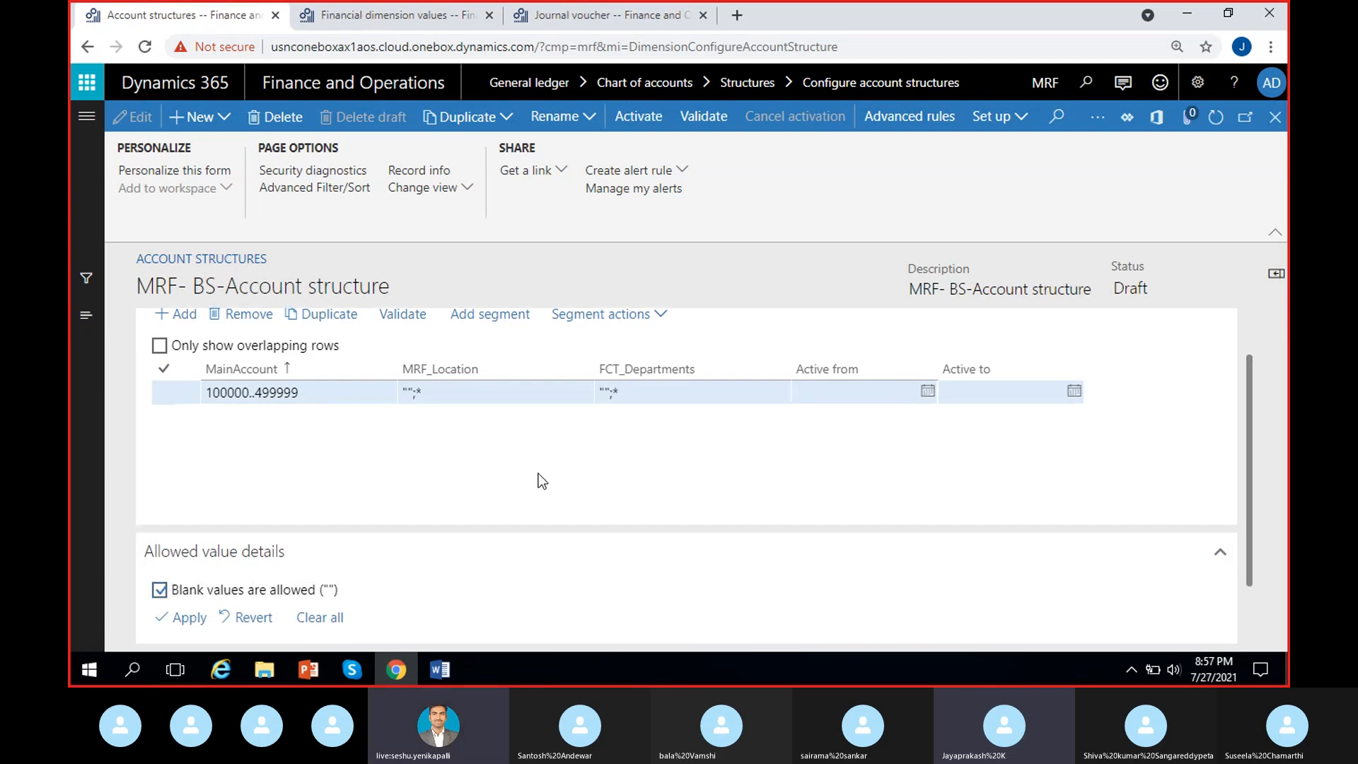
scroll(1257, 474, up, 1)
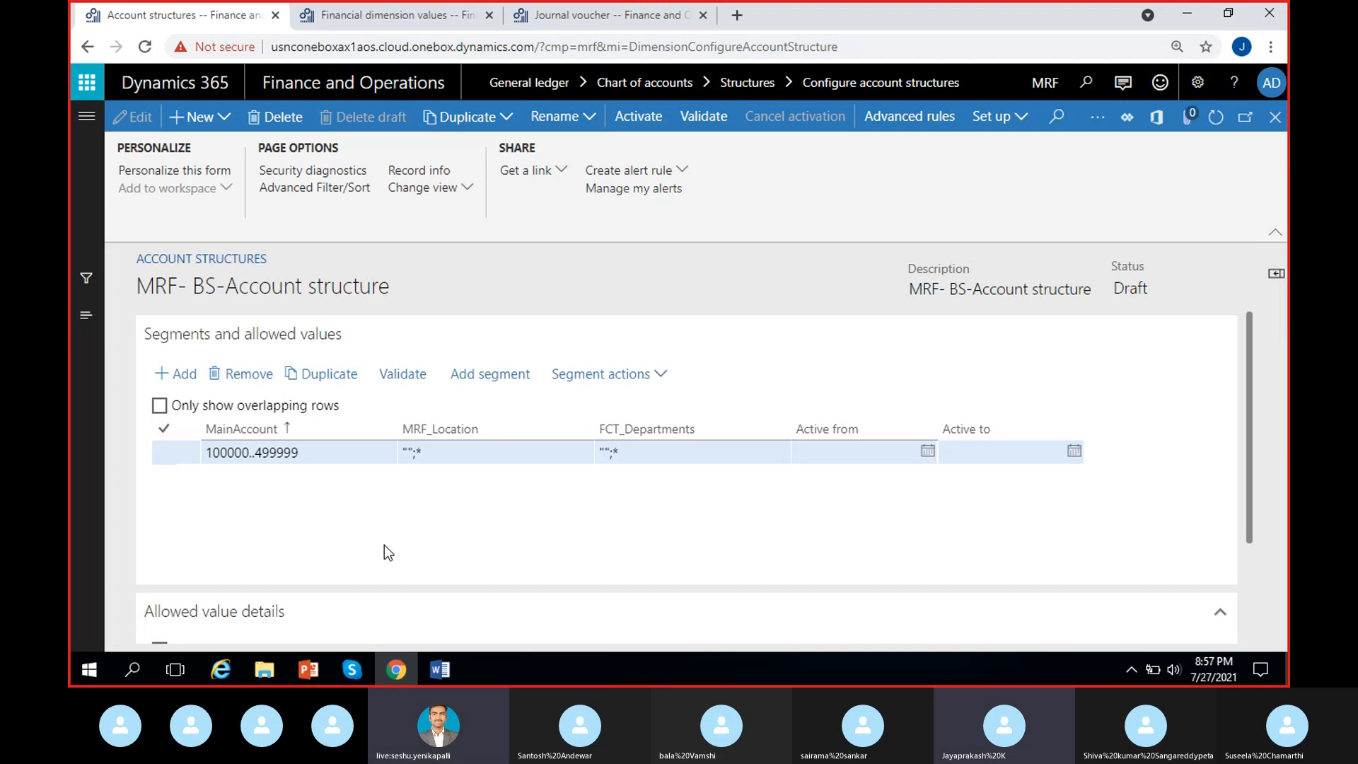
Dismiss the chat notification and delete the FCT_Departments segment from the MRF- BS-Account structure
click(230, 454)
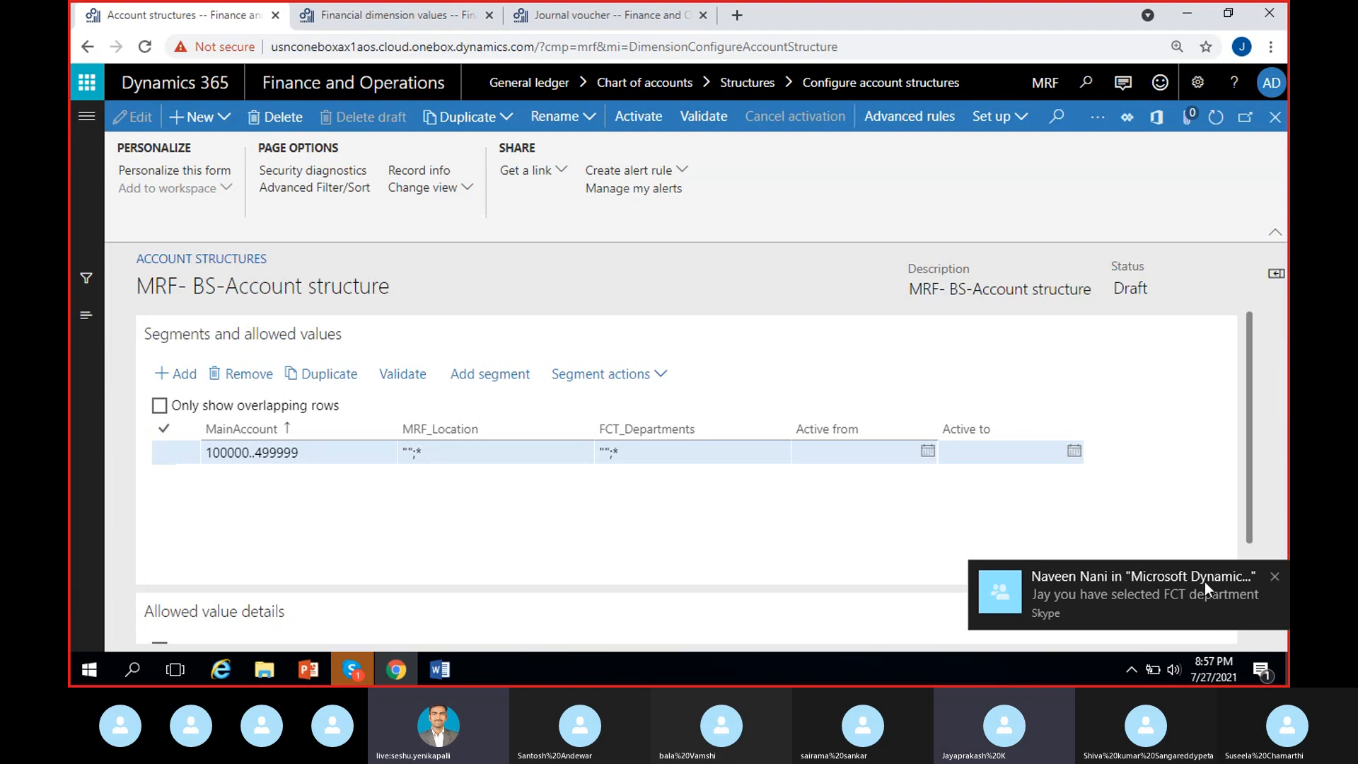
click(1275, 576)
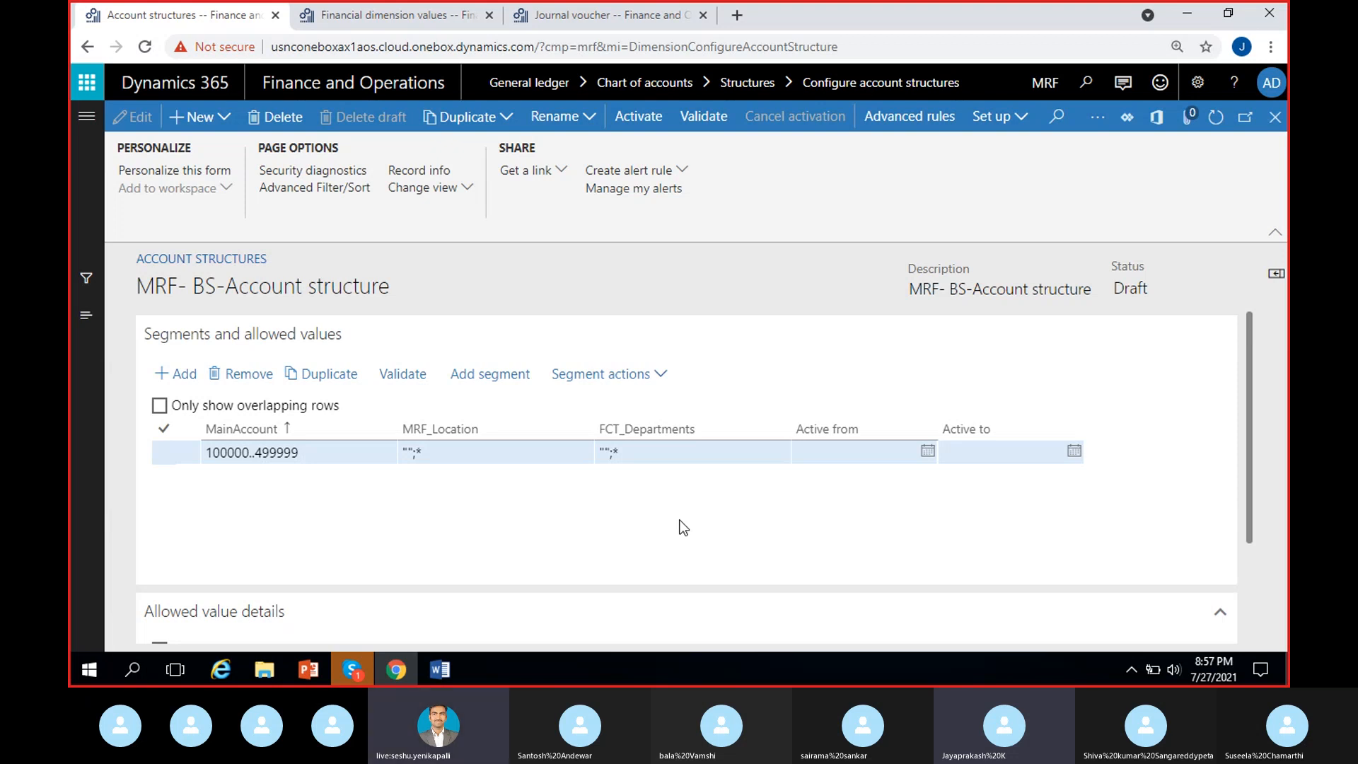
click(669, 451)
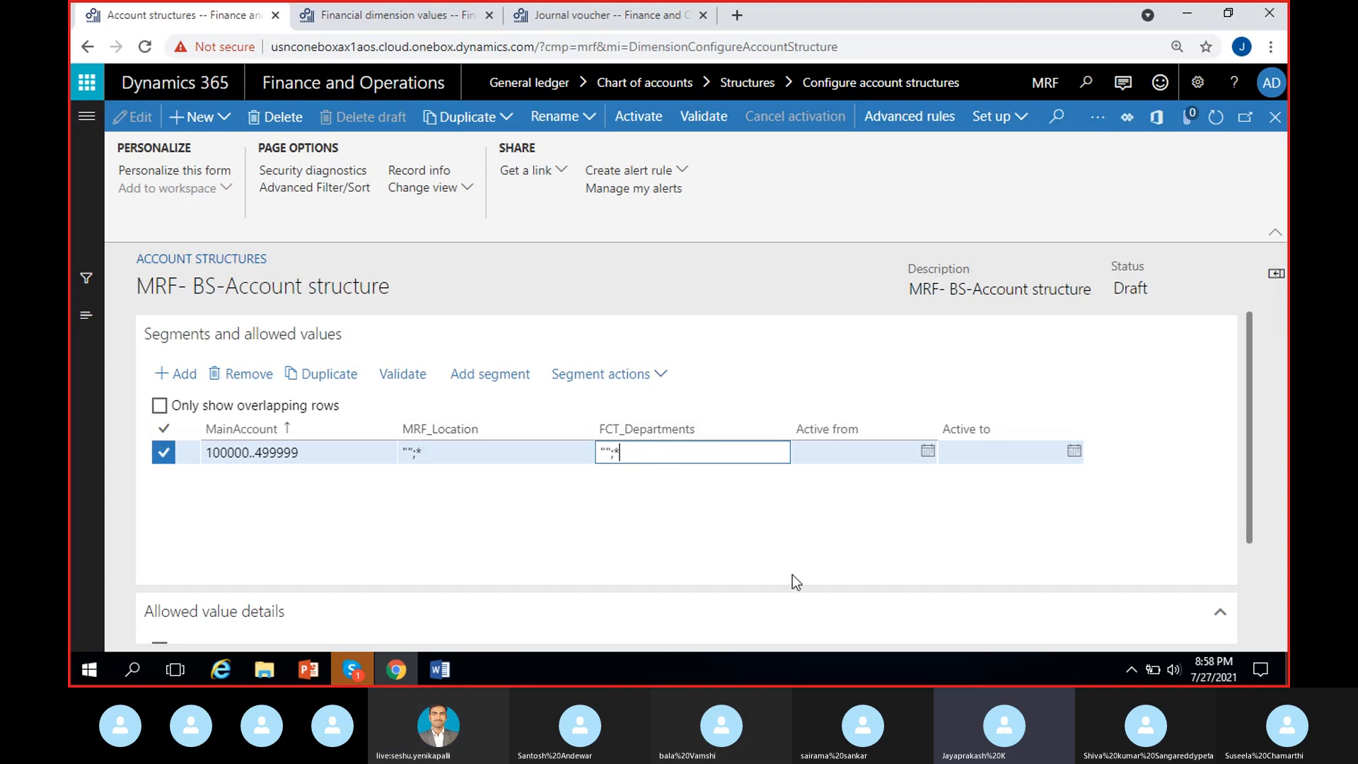
click(602, 373)
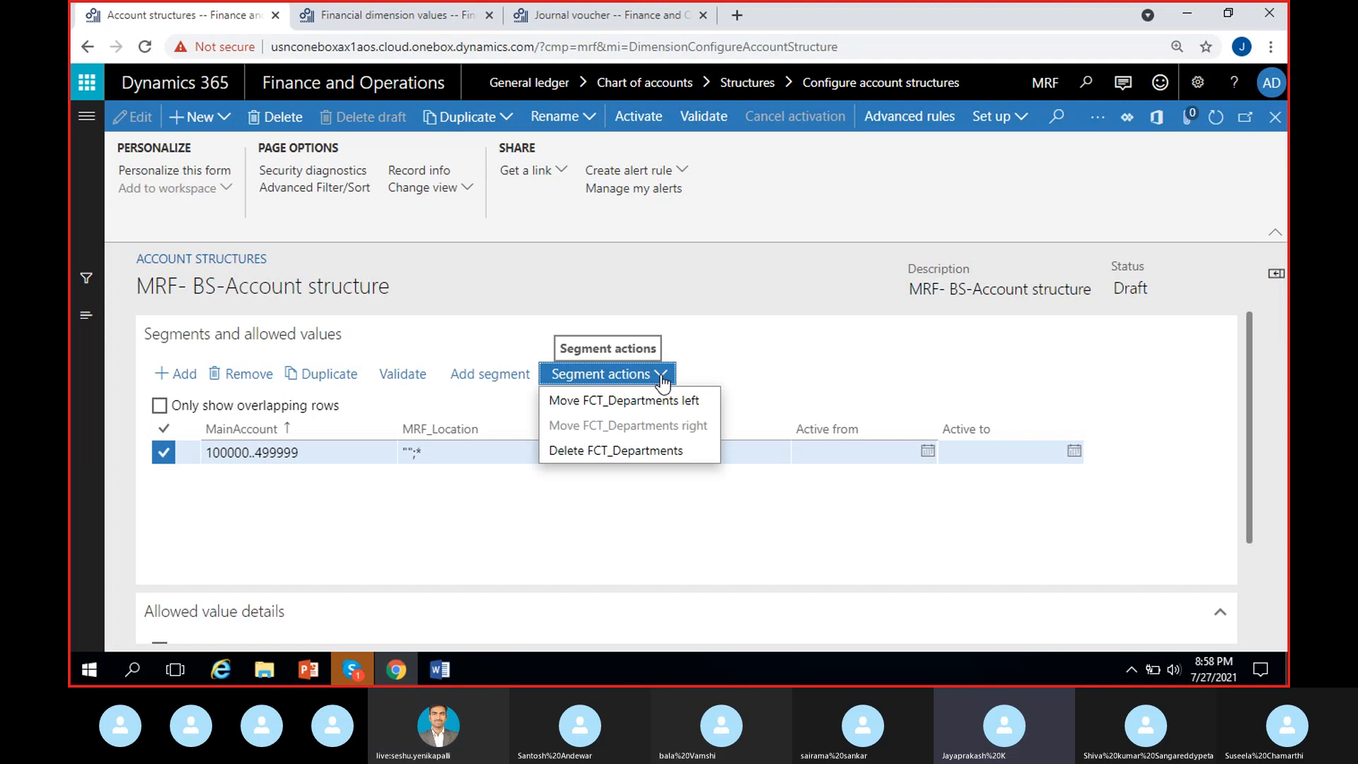
click(616, 453)
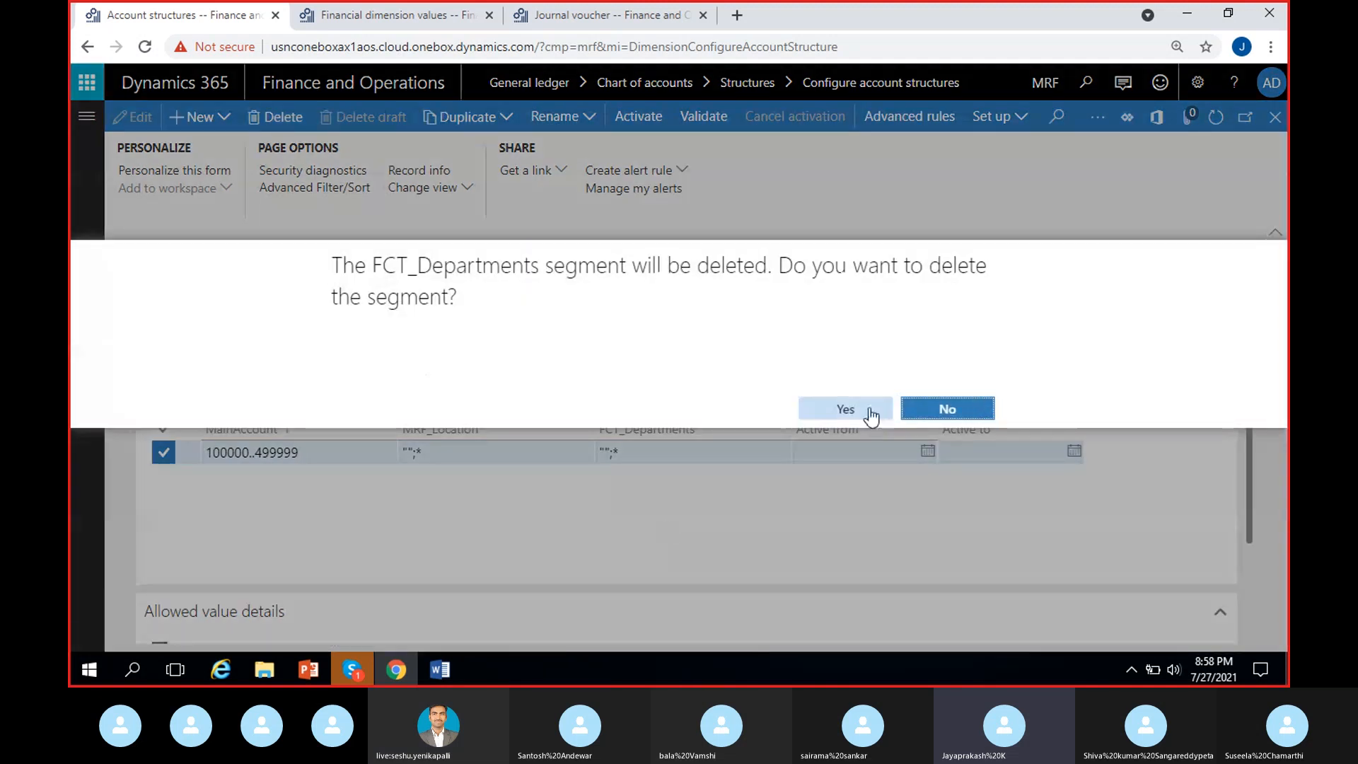
click(846, 409)
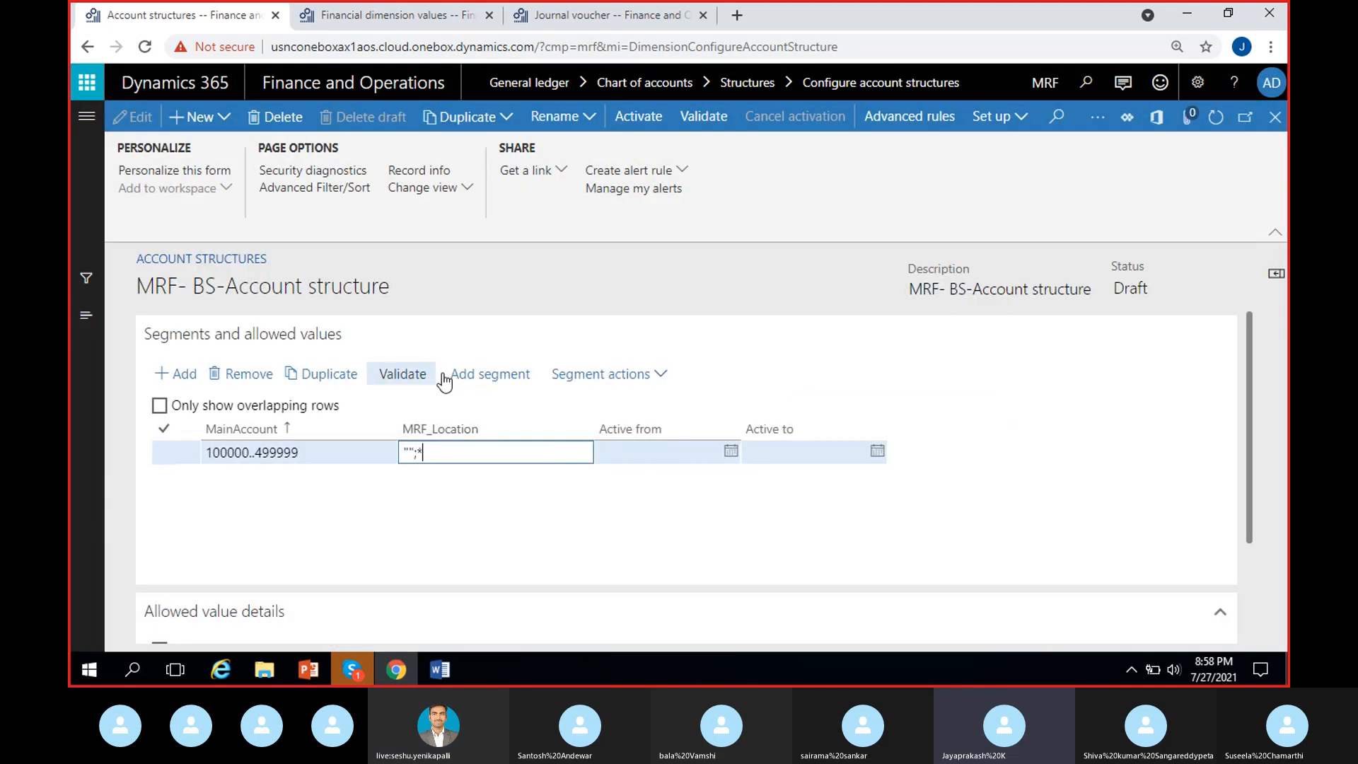
Add the MRF_Department segment to the MRF- BS-Account structure and allow blank values for it
click(488, 375)
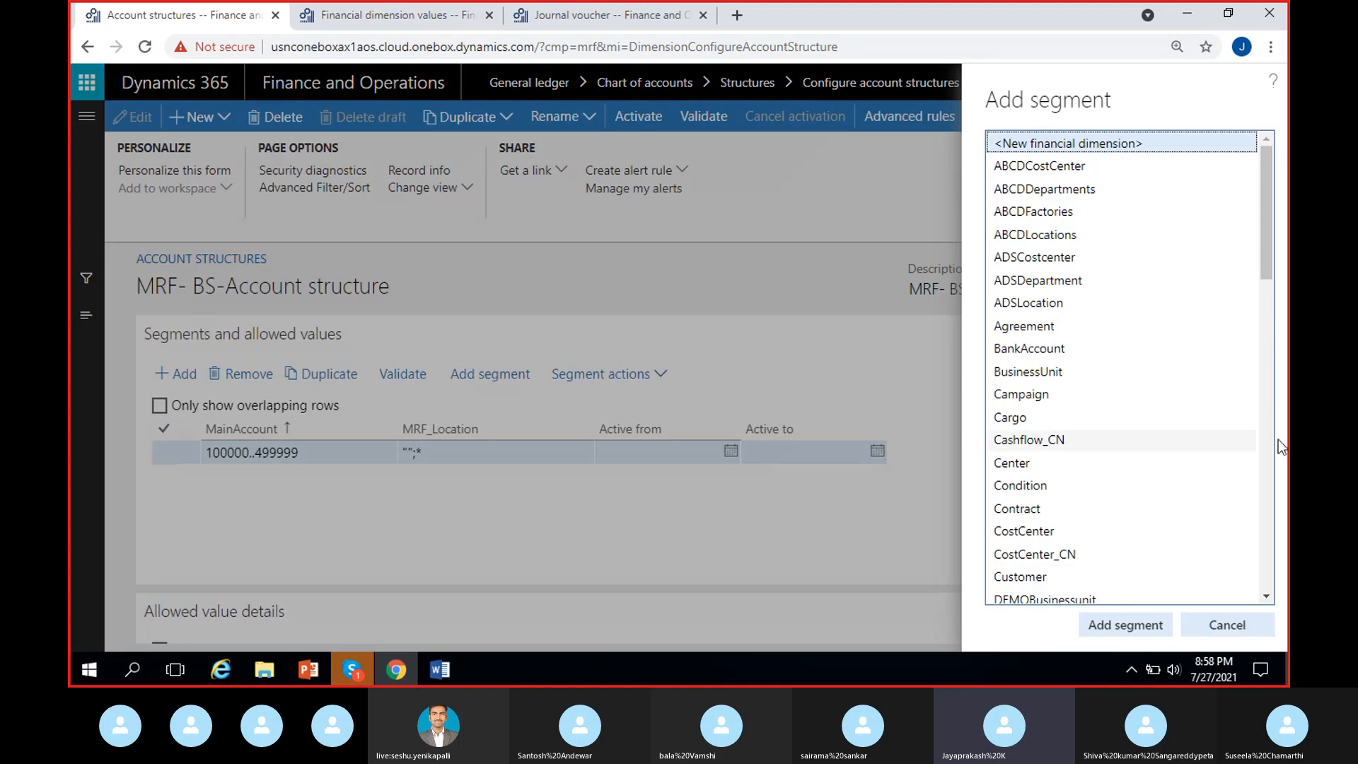
scroll(1246, 481, down, 3)
scroll(1246, 481, down, 6)
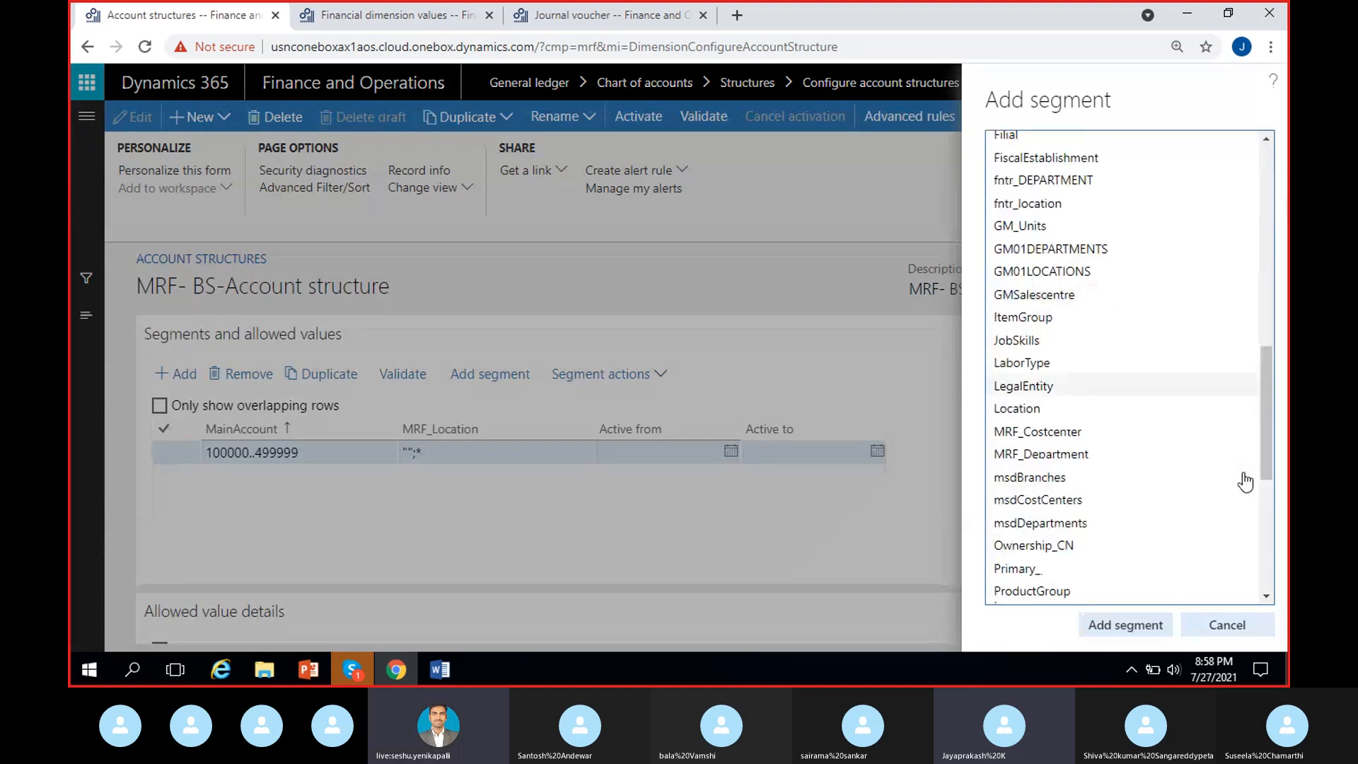
click(1027, 455)
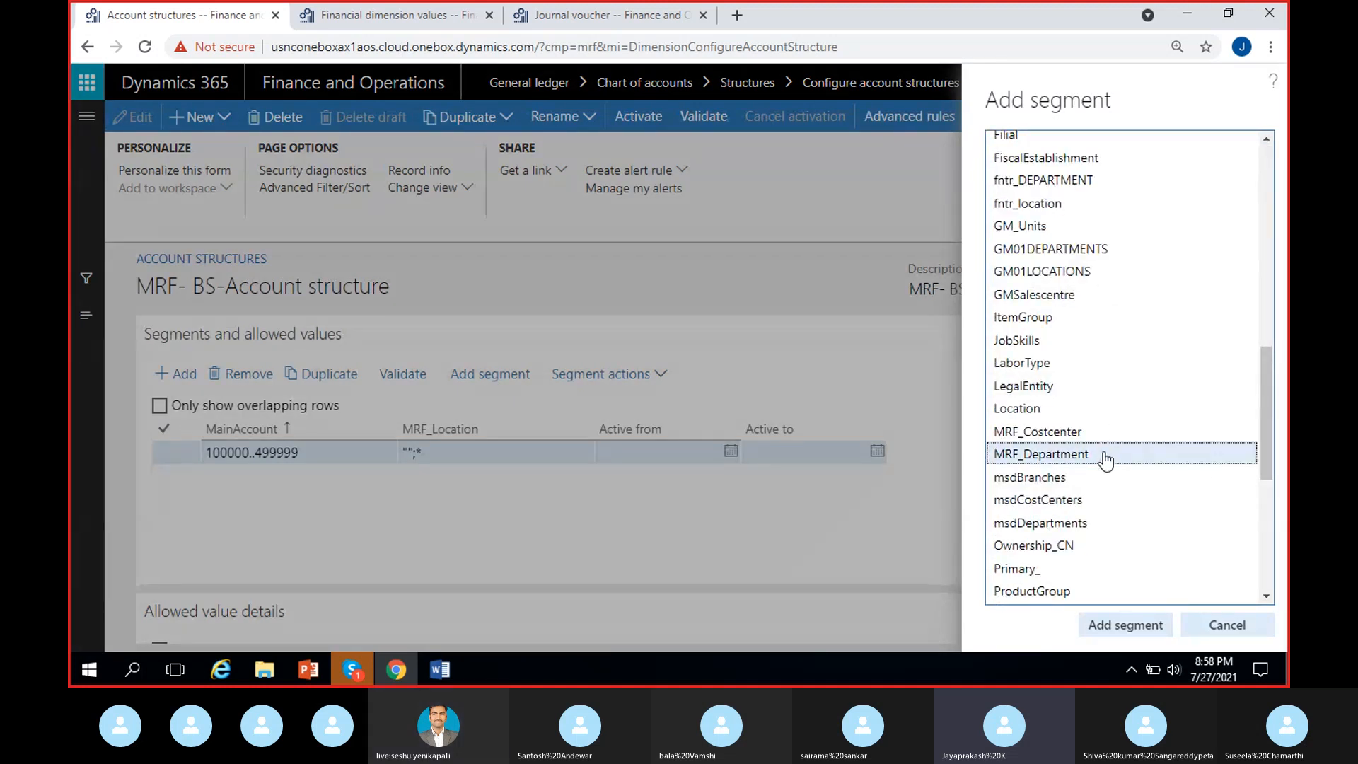
click(1126, 622)
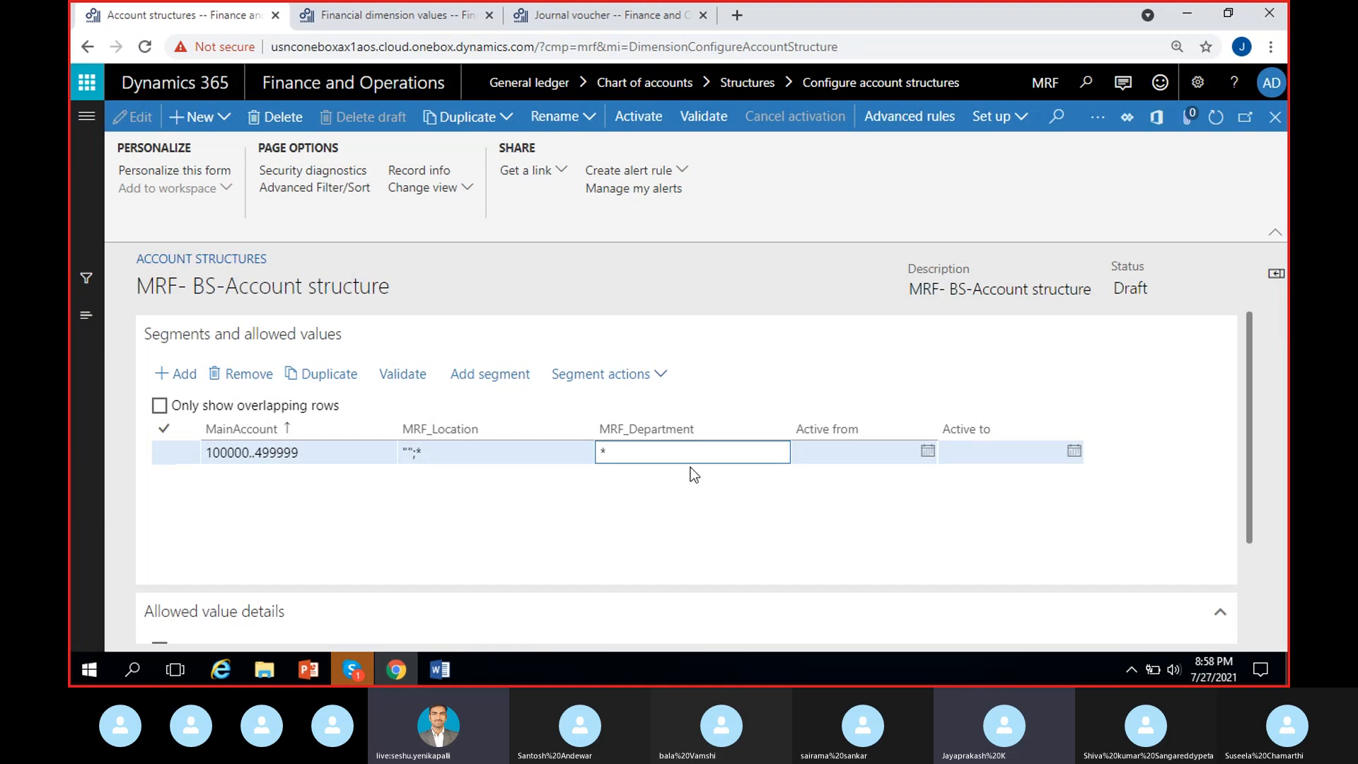
scroll(296, 578, down, 1)
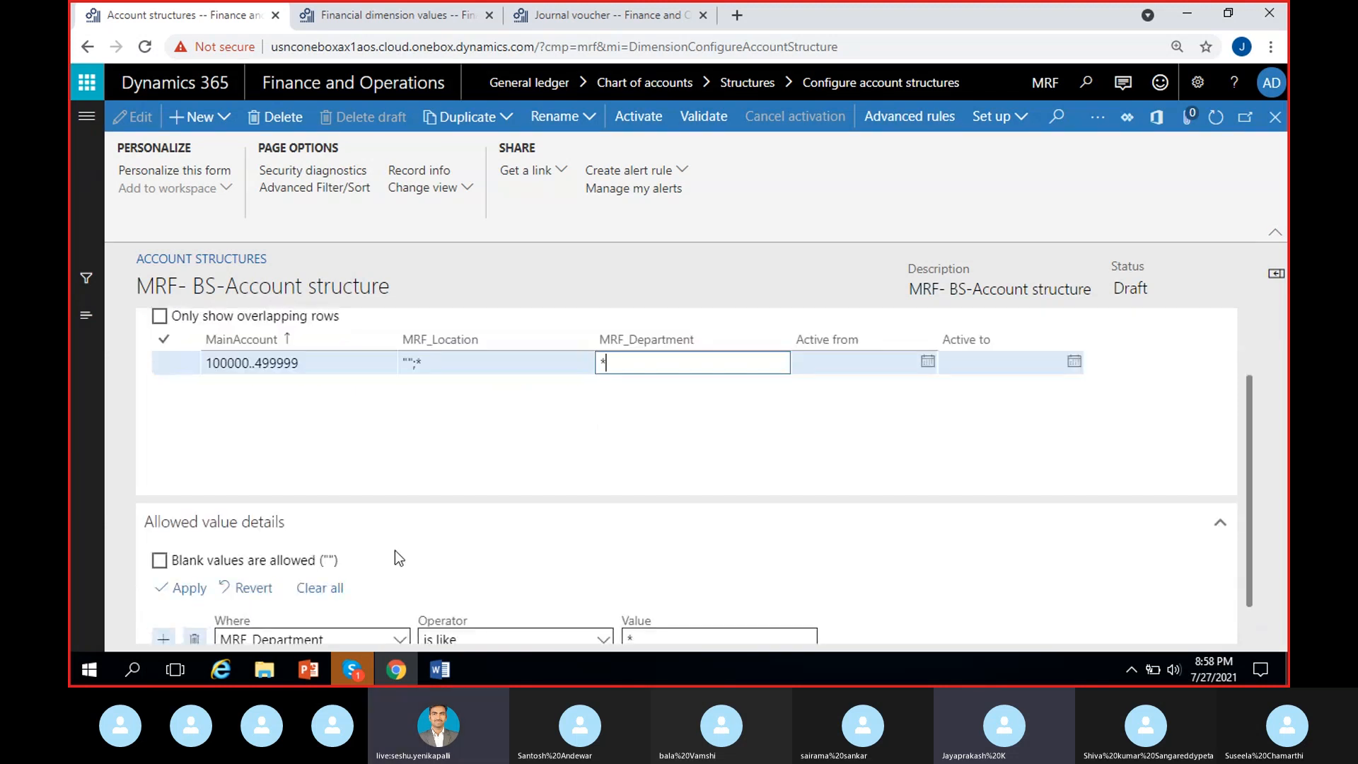
click(179, 563)
scroll(752, 448, up, 1)
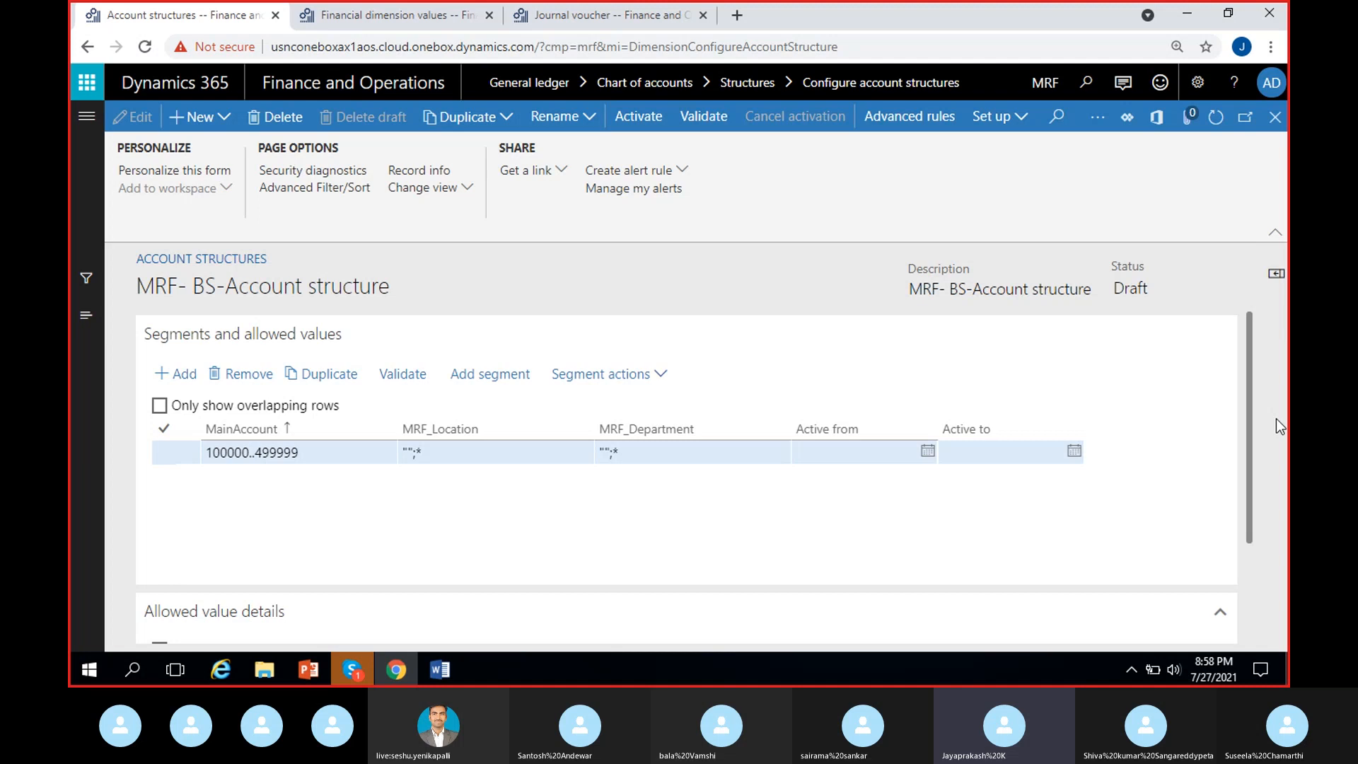
Activate the MRF- BS-Account structure with batch processing, check its status, and return to the list of account structures
mouse_move(1249, 373)
mouse_down()
mouse_move(1254, 405)
mouse_move(1251, 369)
mouse_up()
click(652, 122)
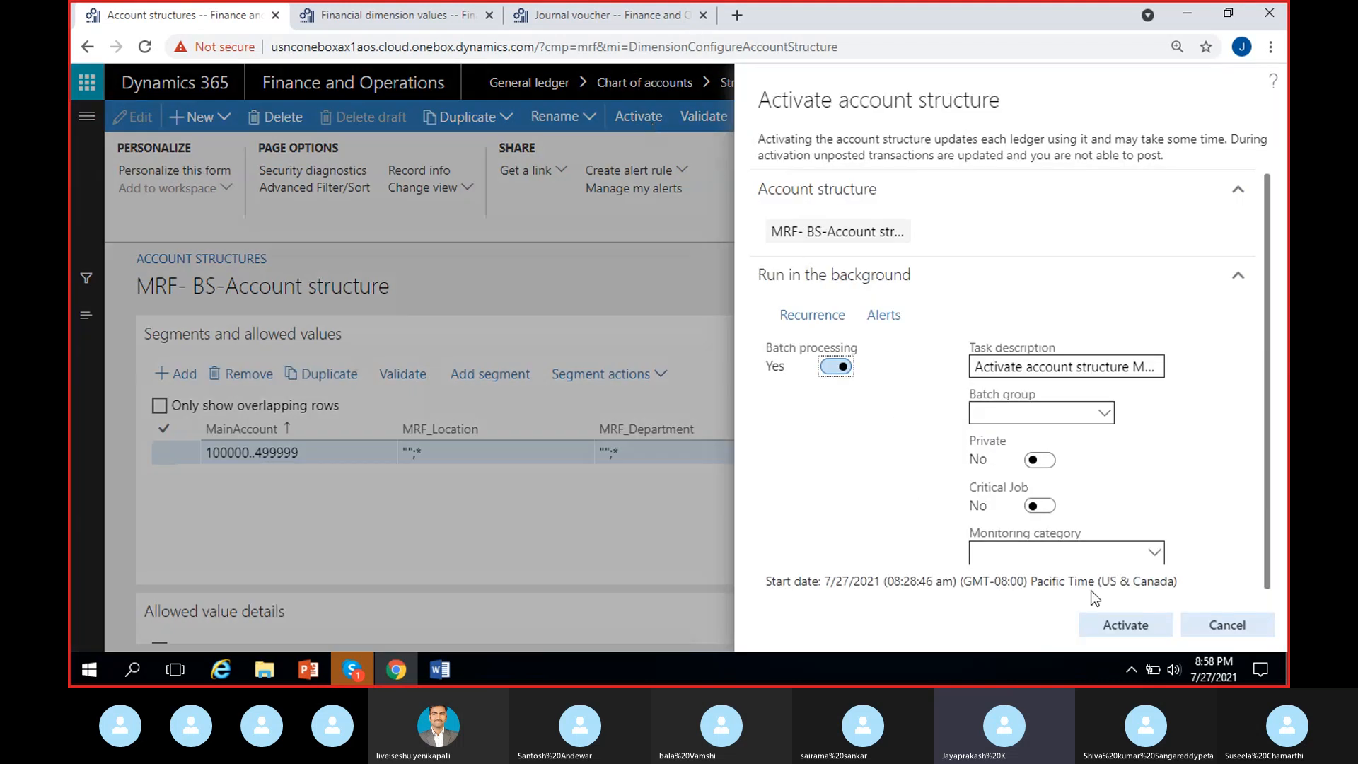
click(1114, 626)
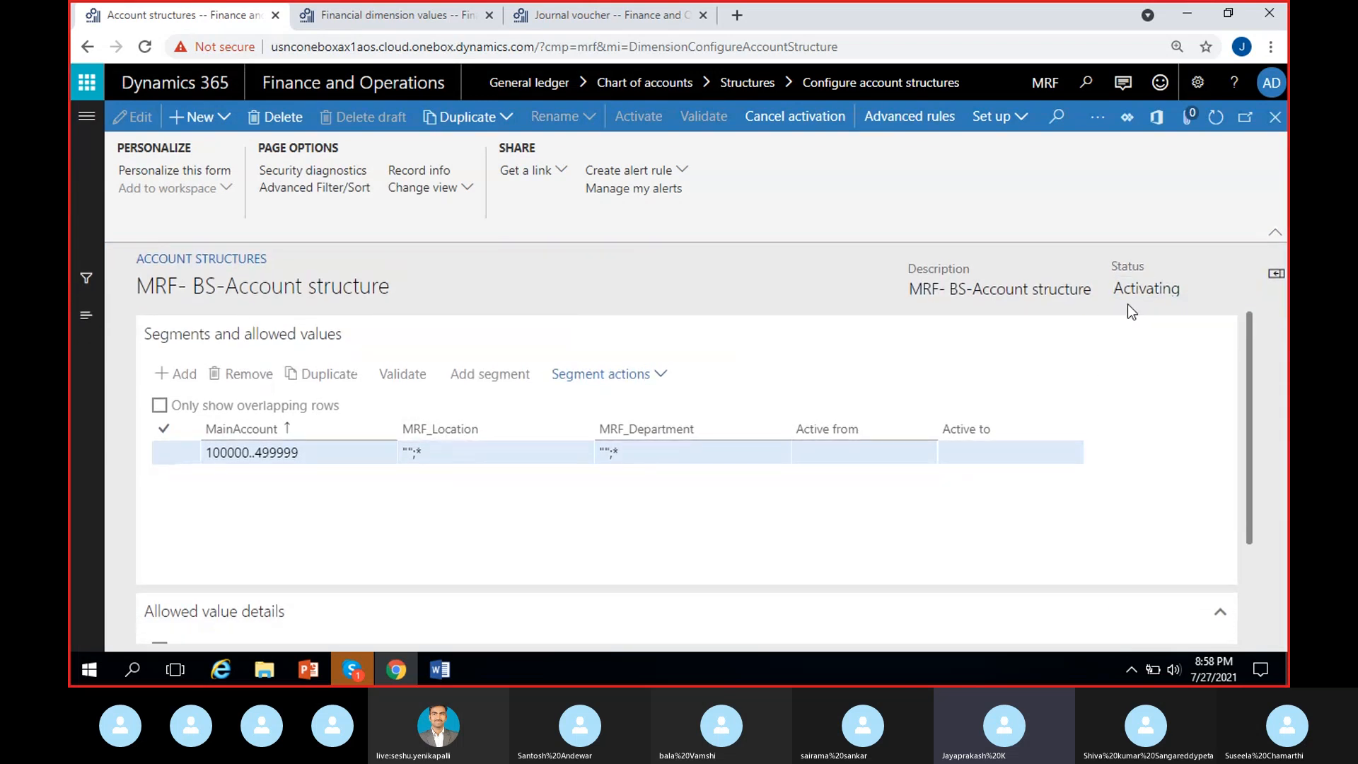
drag(1115, 291, 1201, 278)
click(1276, 118)
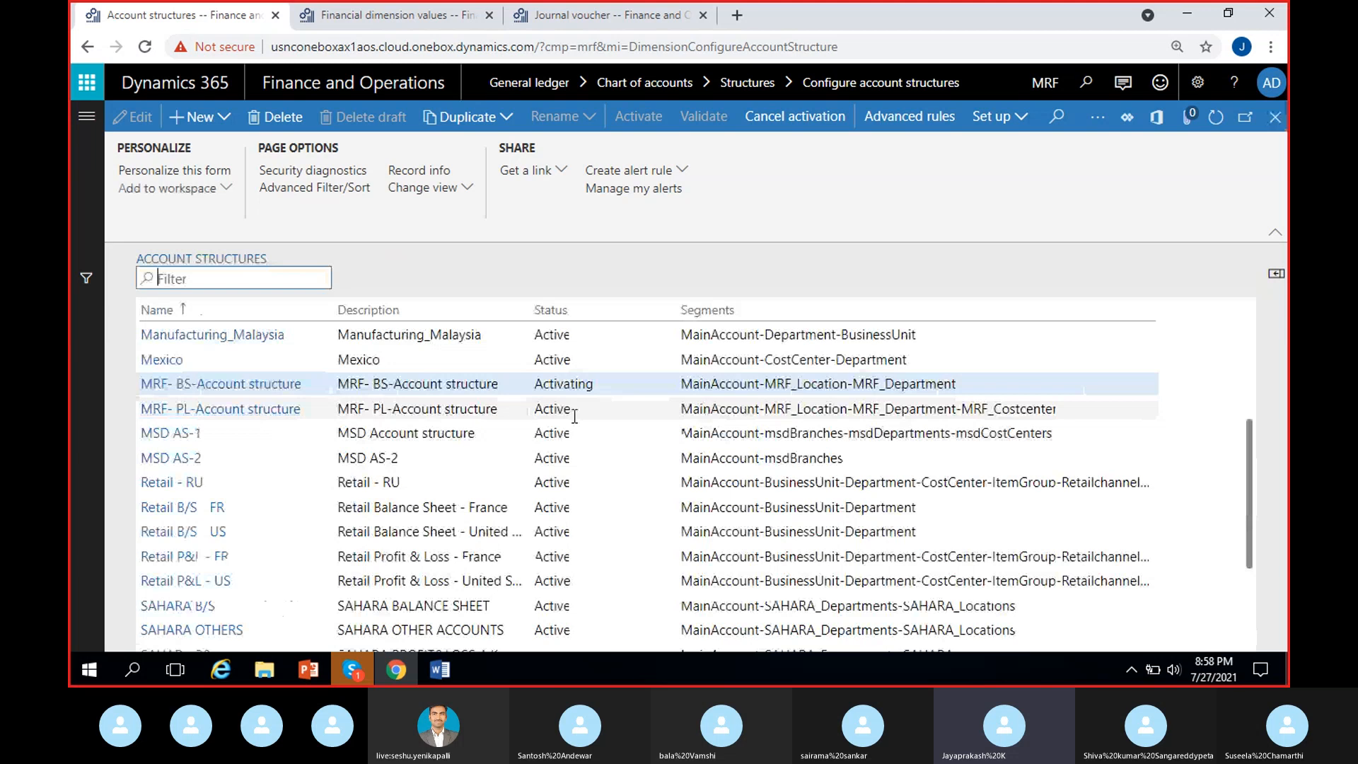
Compare the statuses of the two MRF structures, open the MRF- PL-Account structure for editing, and check its status
click(580, 412)
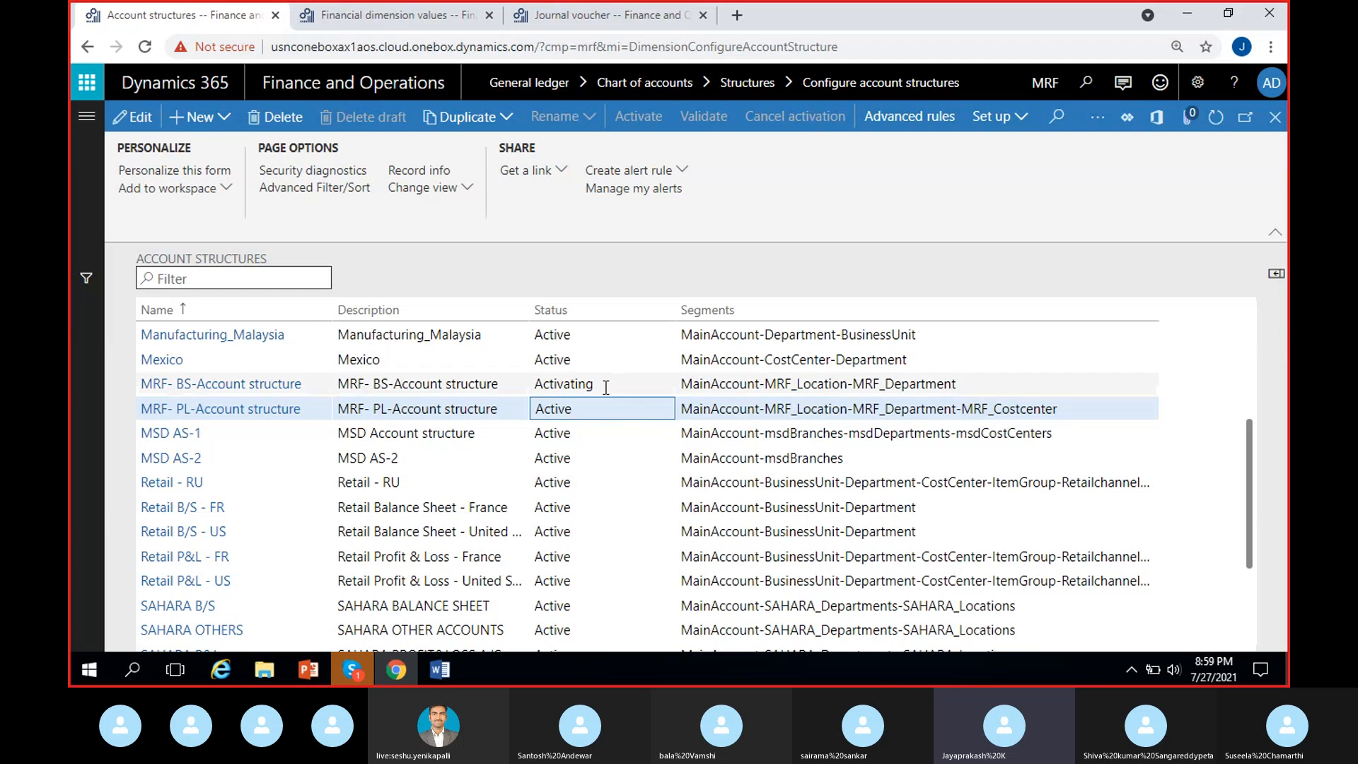
click(606, 385)
click(594, 408)
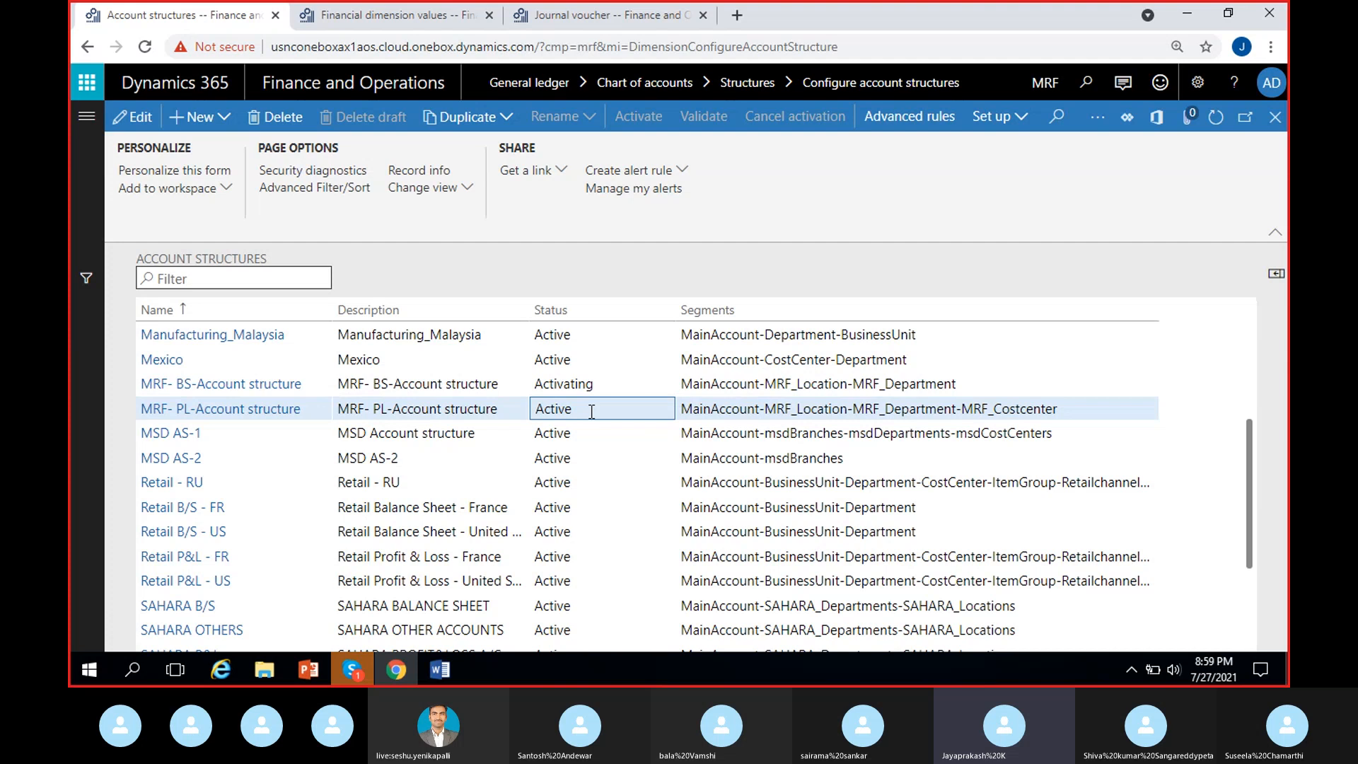
click(262, 407)
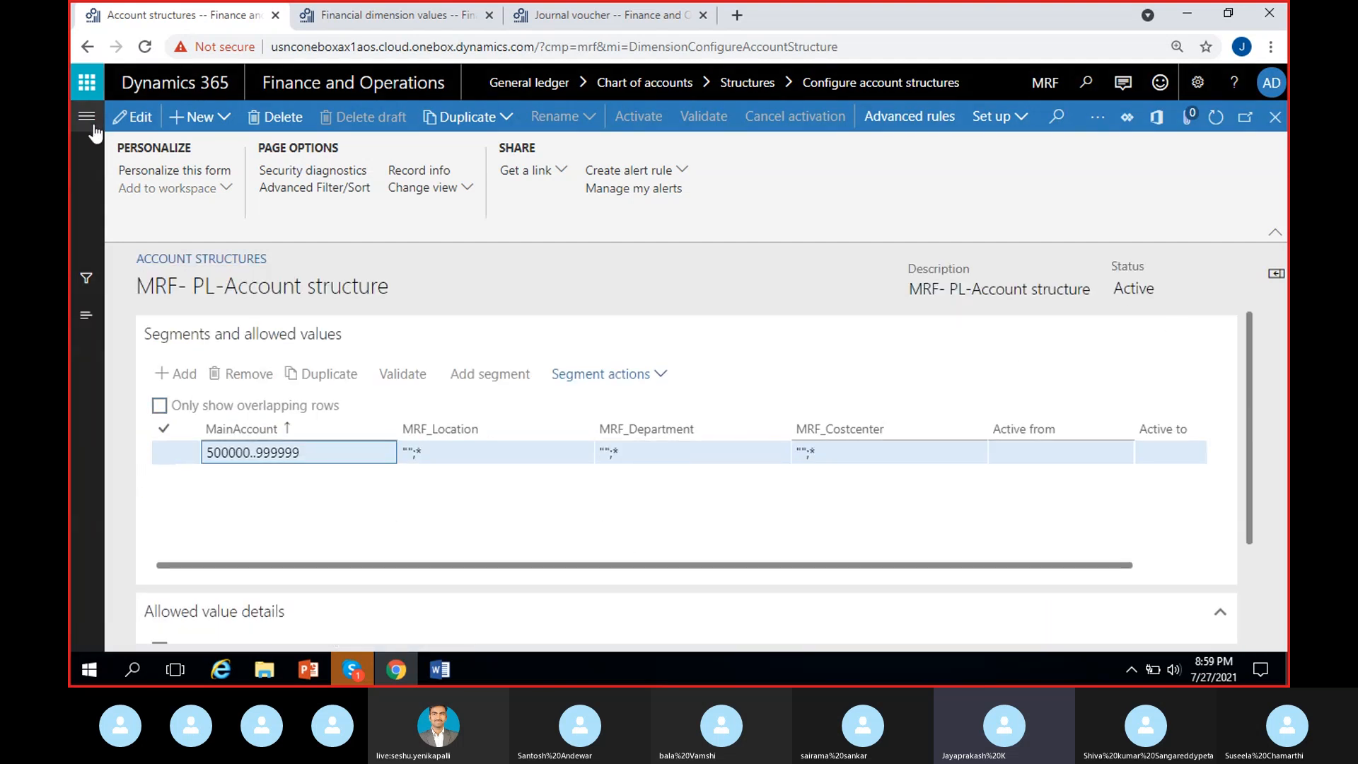
click(140, 124)
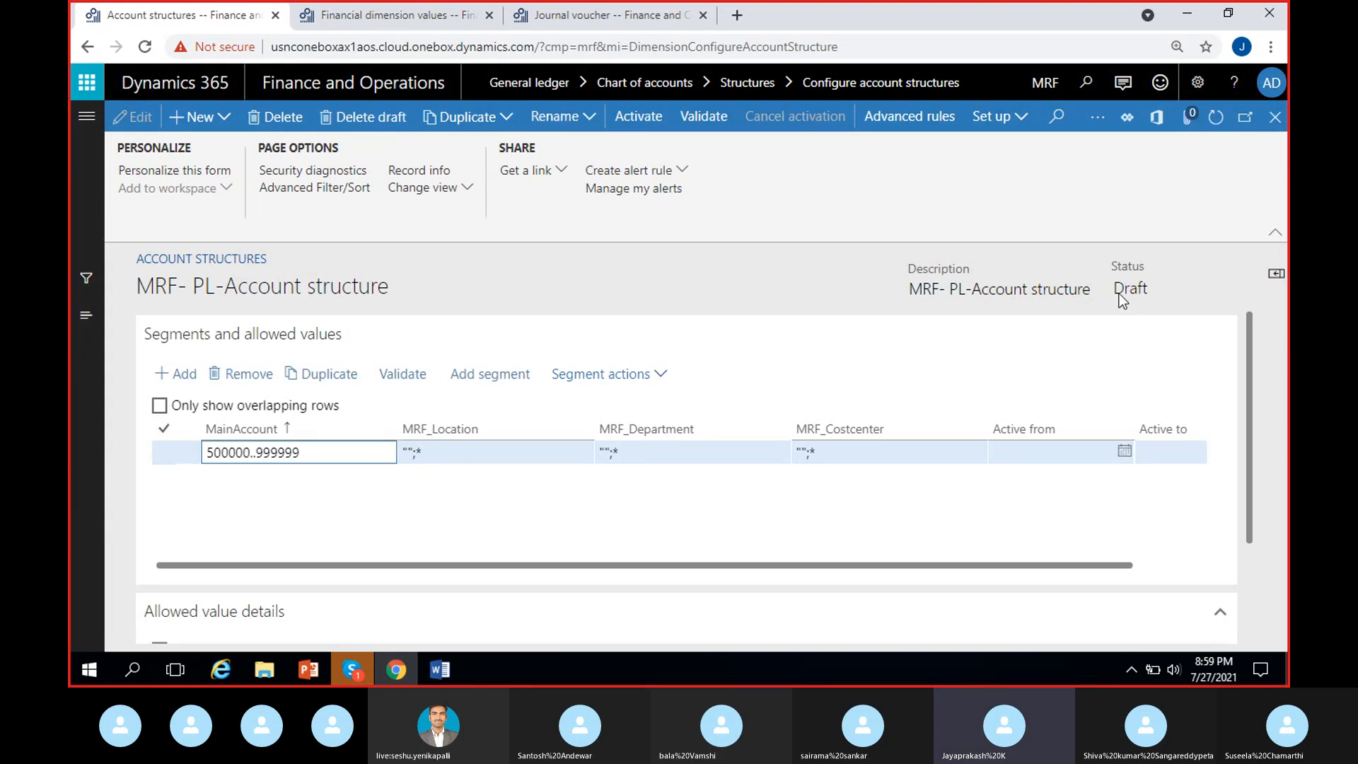
drag(1109, 290, 1174, 291)
click(1153, 297)
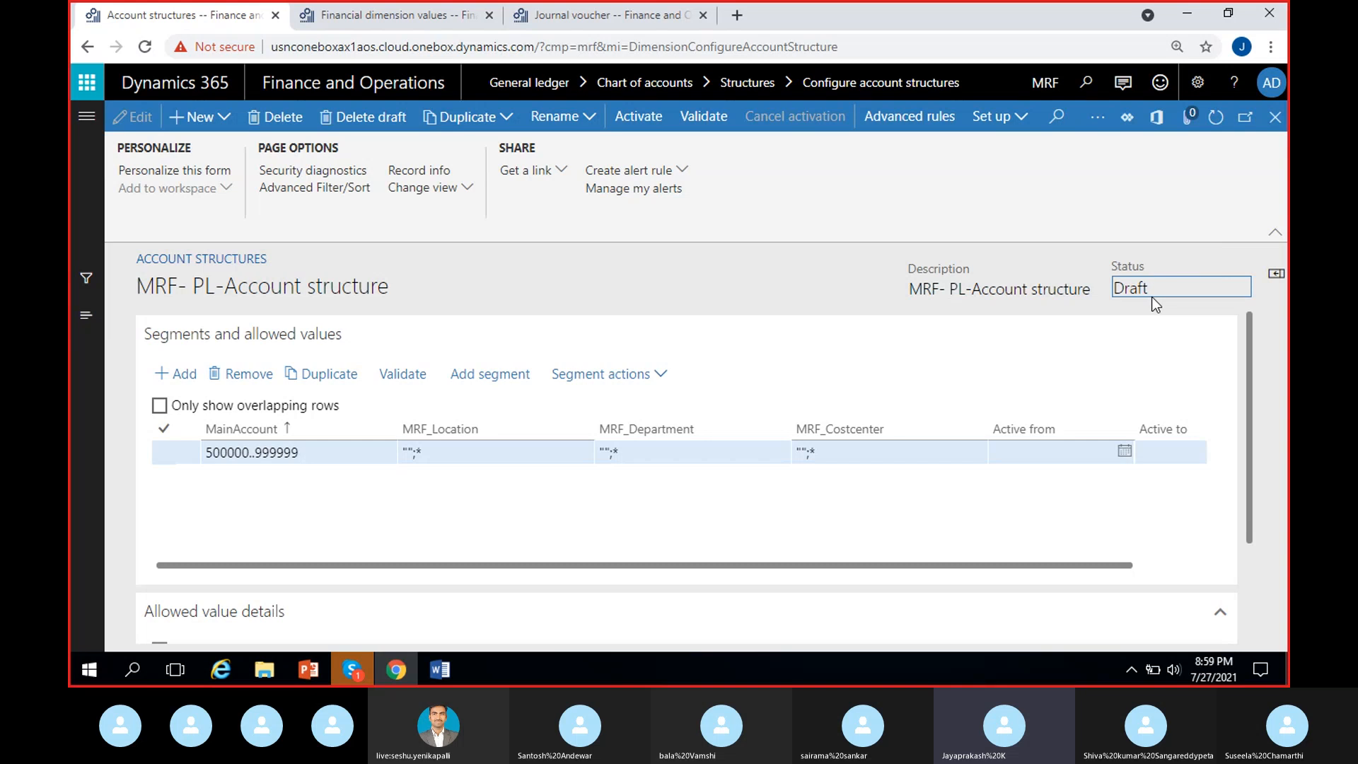
Examine the 500000..999999 main account range and its allowed location, department and cost center values in the MRF- PL-Account structure
click(458, 454)
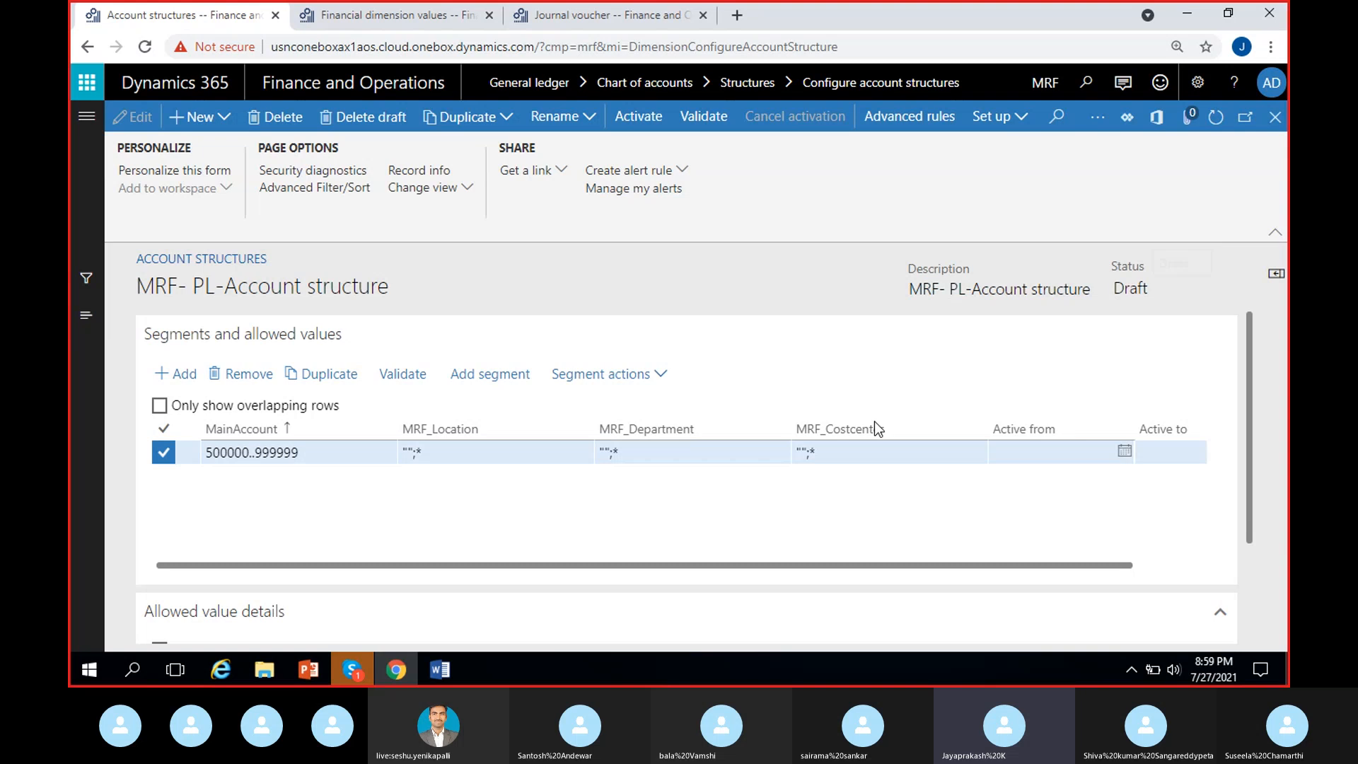
click(642, 464)
click(298, 453)
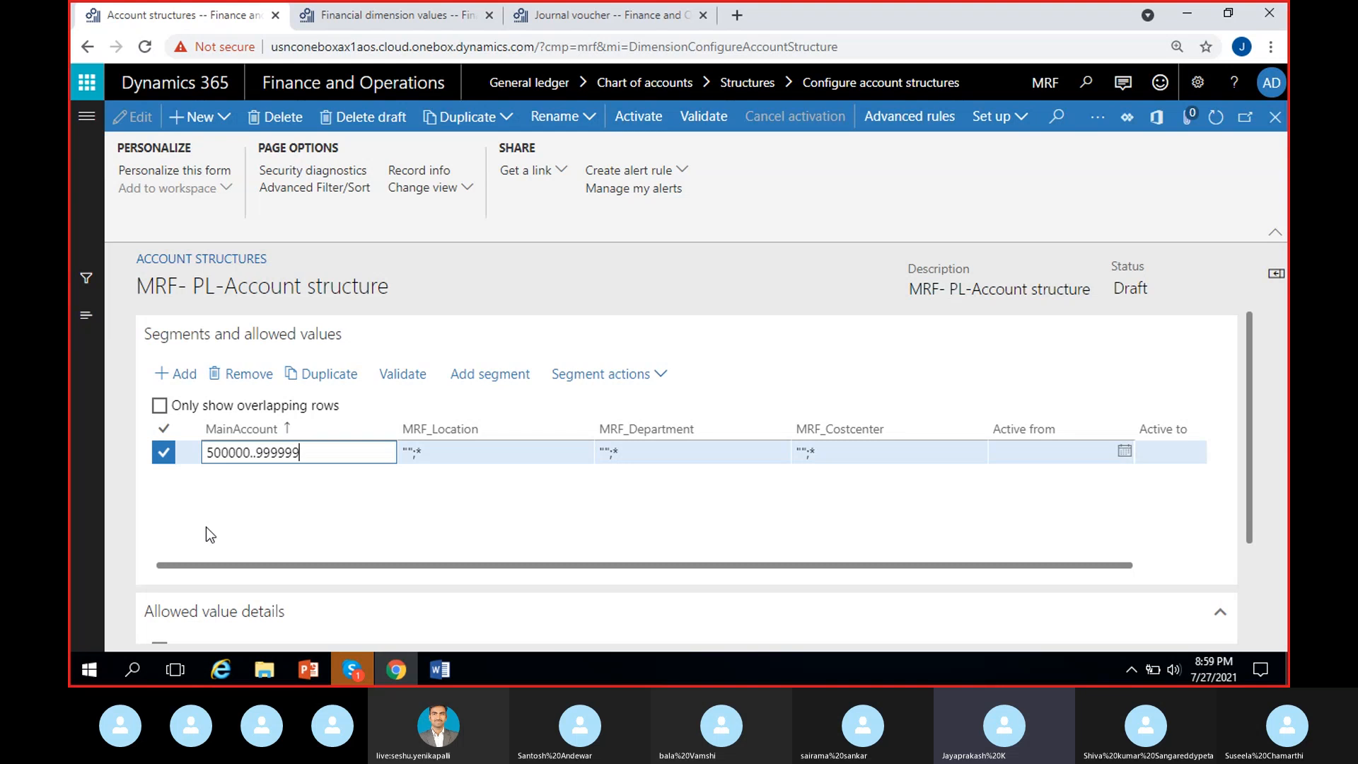
click(339, 496)
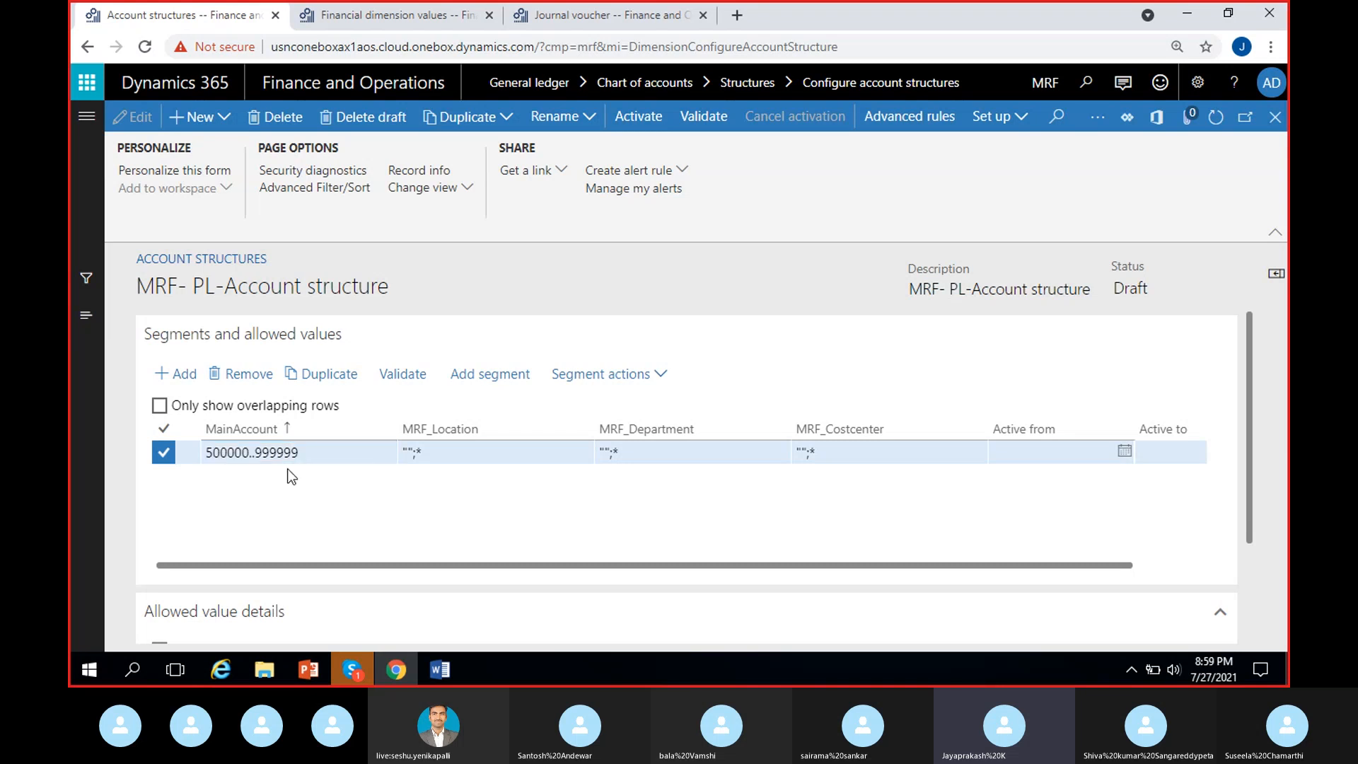
click(310, 456)
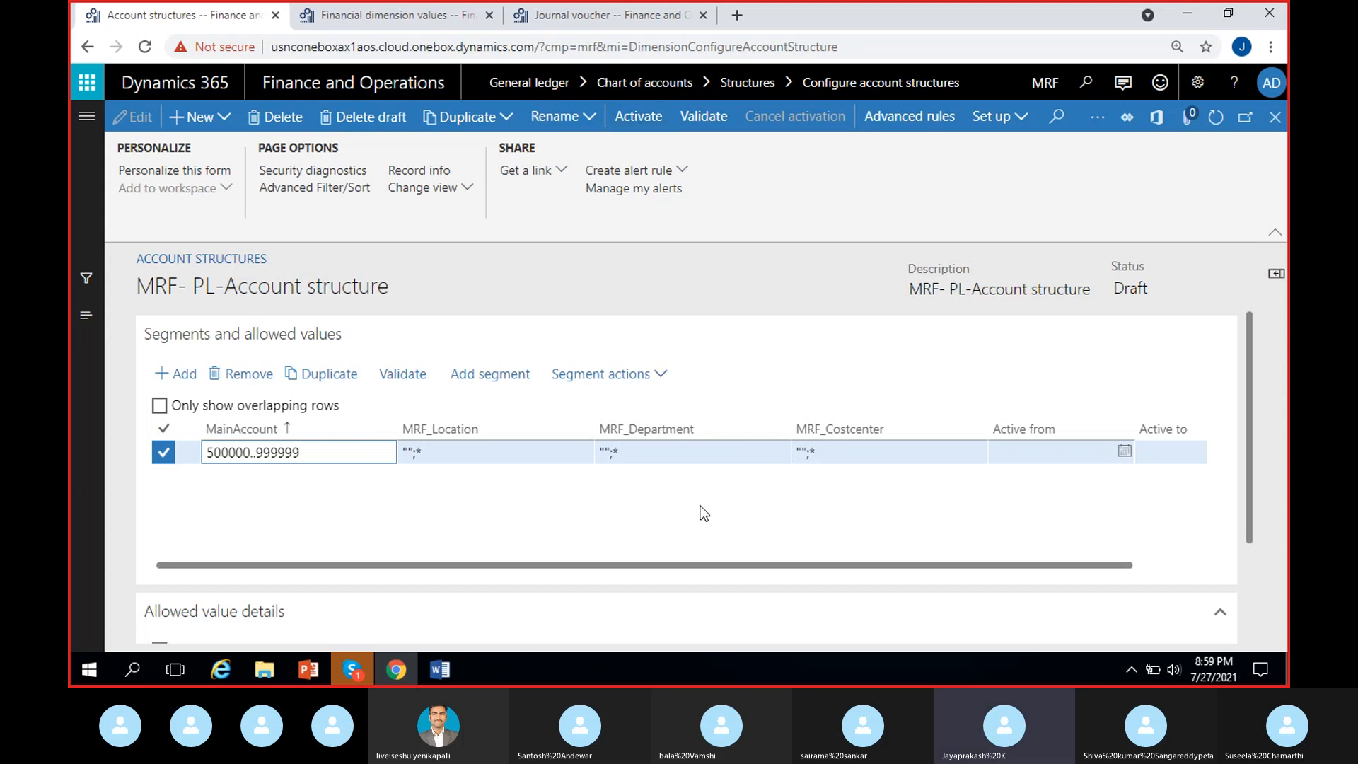
click(722, 497)
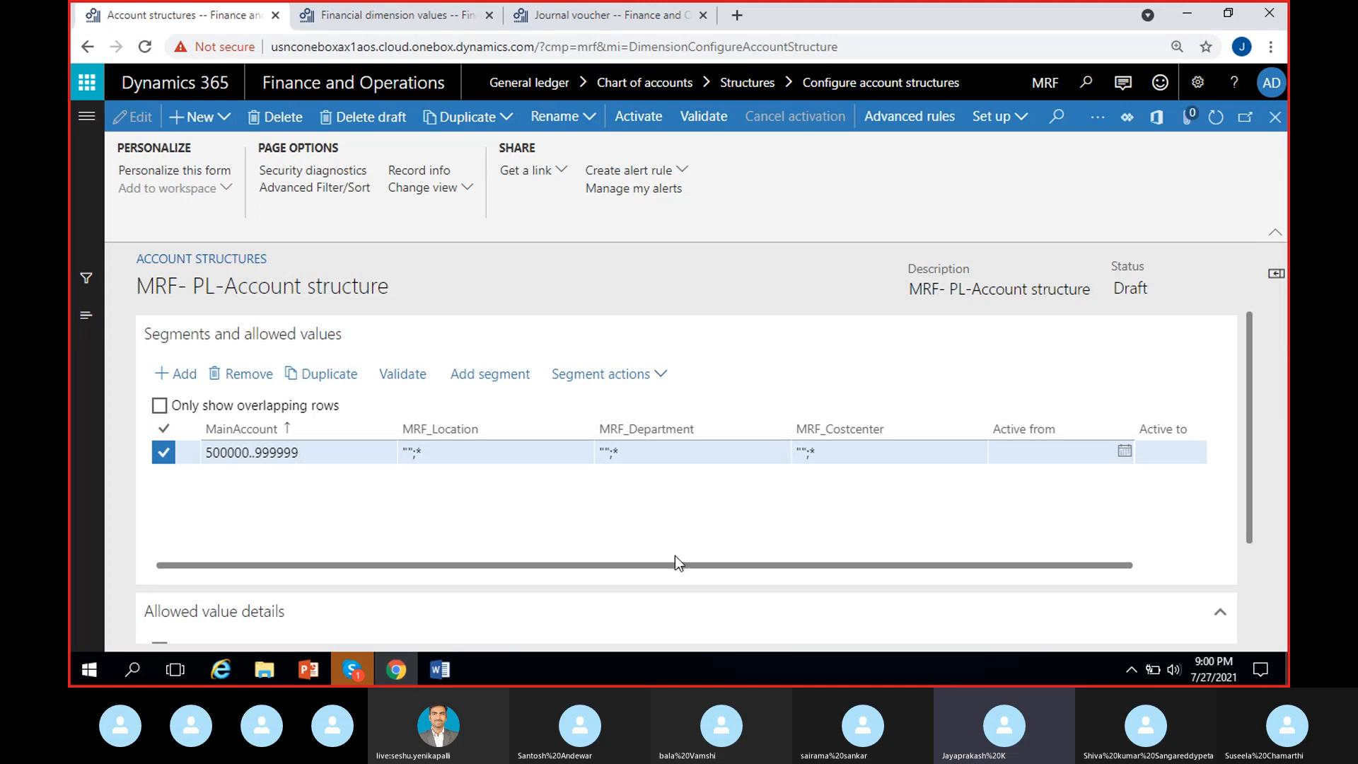
drag(664, 566, 713, 570)
click(452, 453)
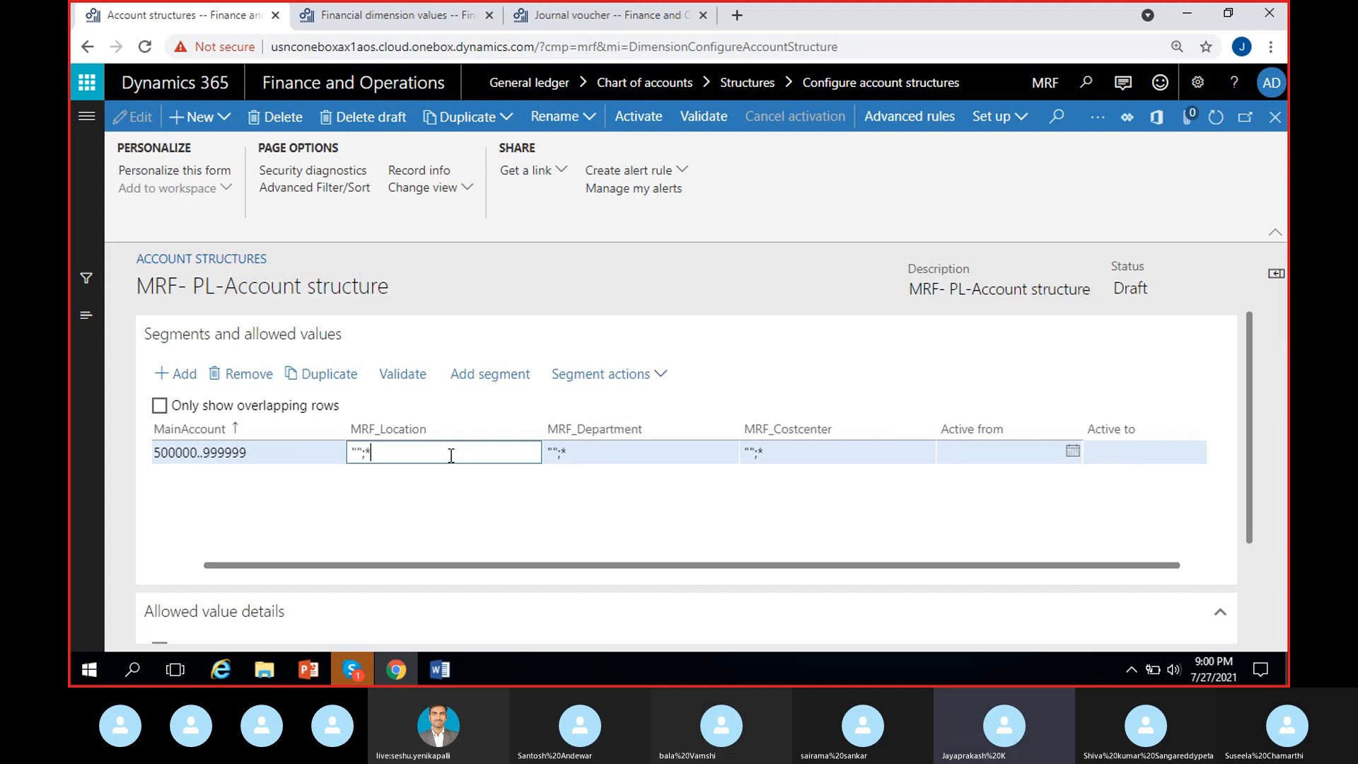
click(294, 451)
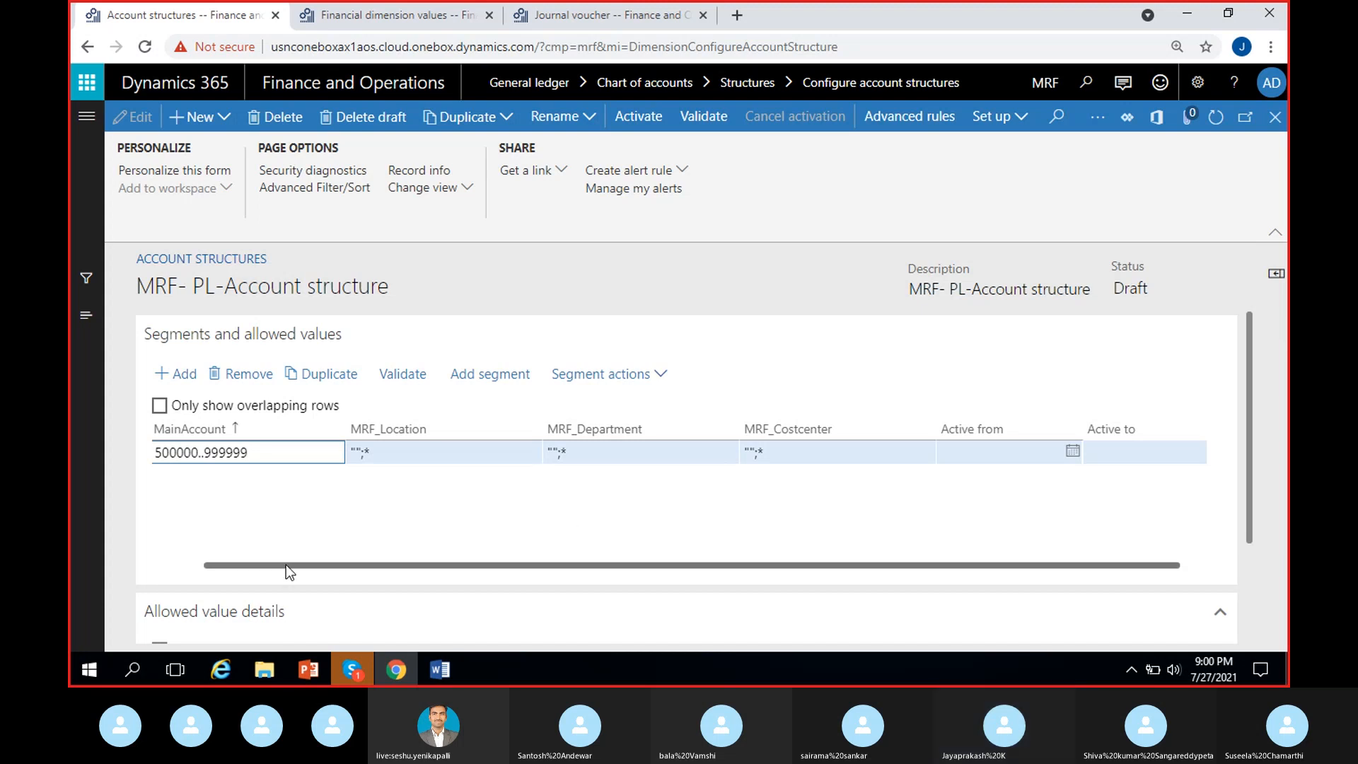
drag(285, 564, 239, 562)
click(359, 454)
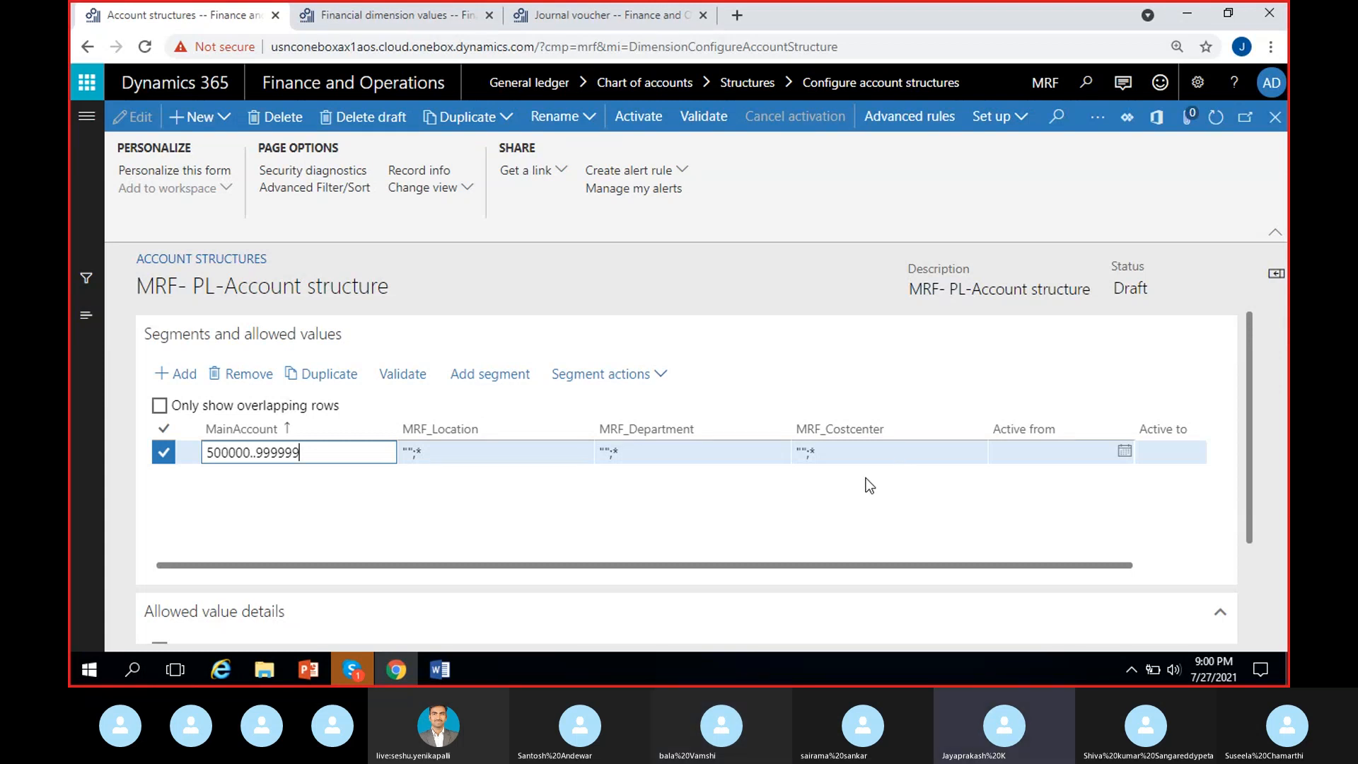
click(854, 454)
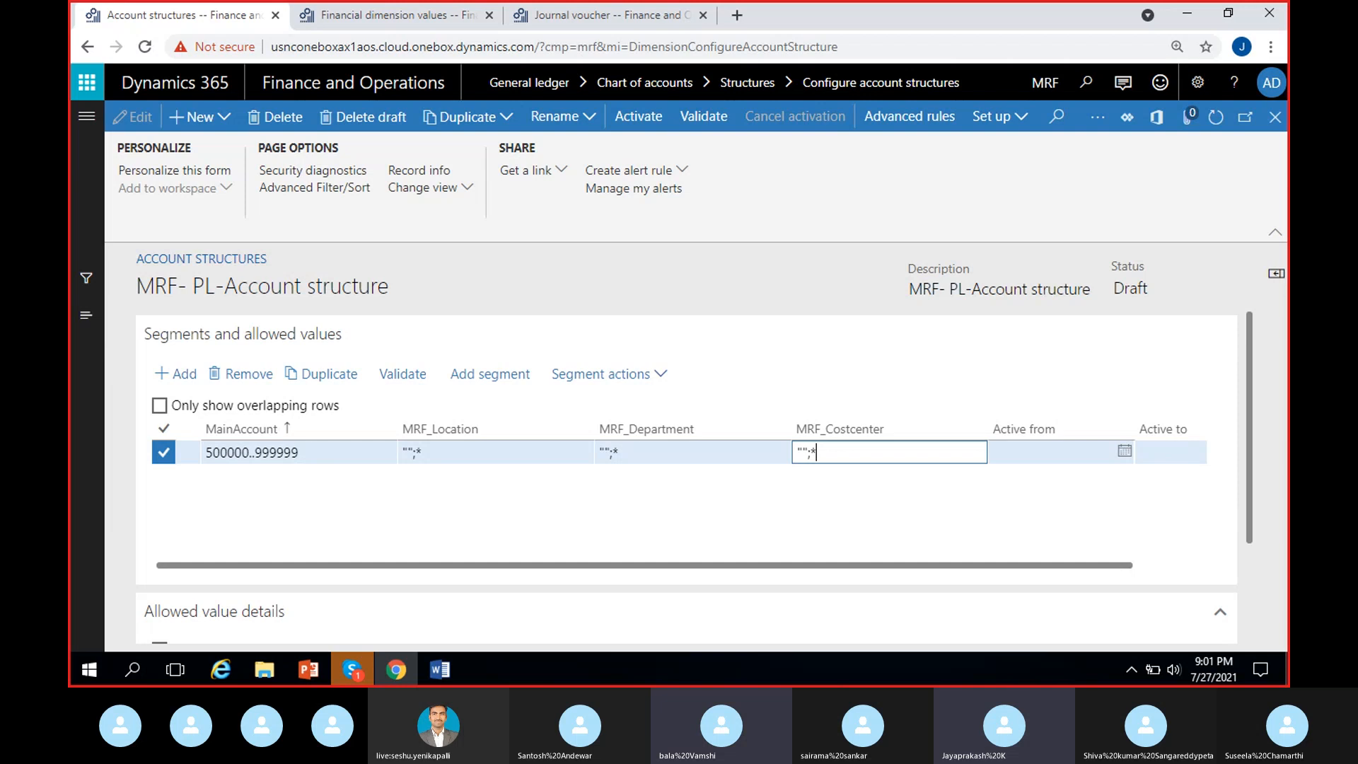
click(870, 527)
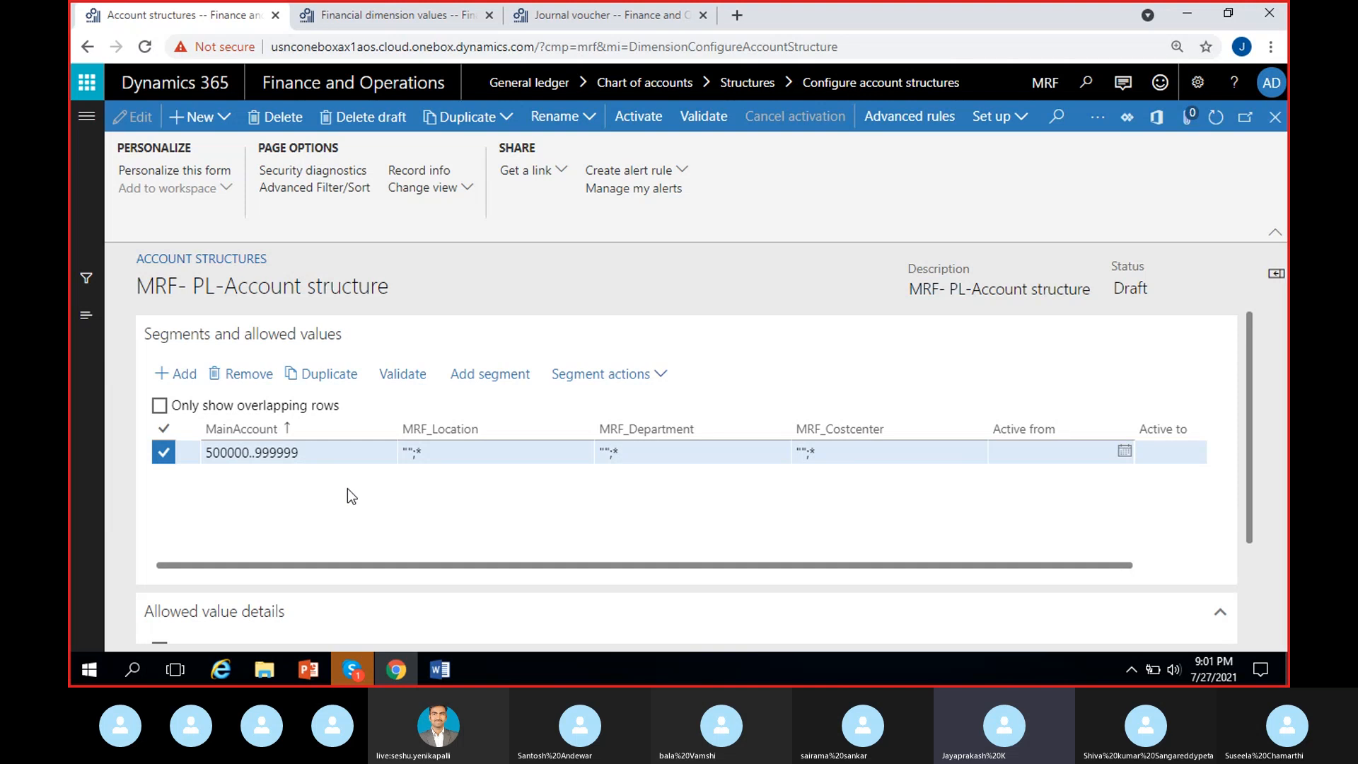
click(264, 456)
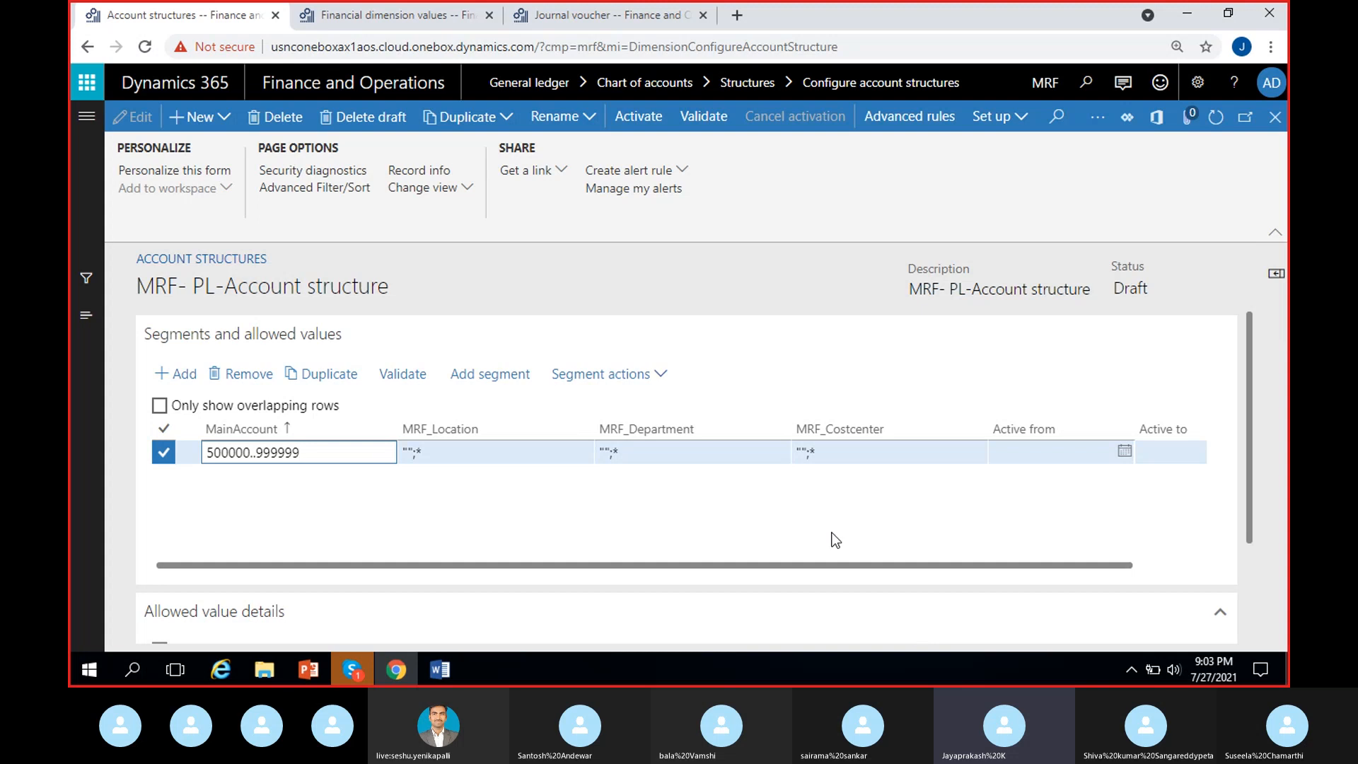
Activate the MRF- PL-Account structure with batch processing, dismiss the notification, and return to the list of account structures
click(621, 119)
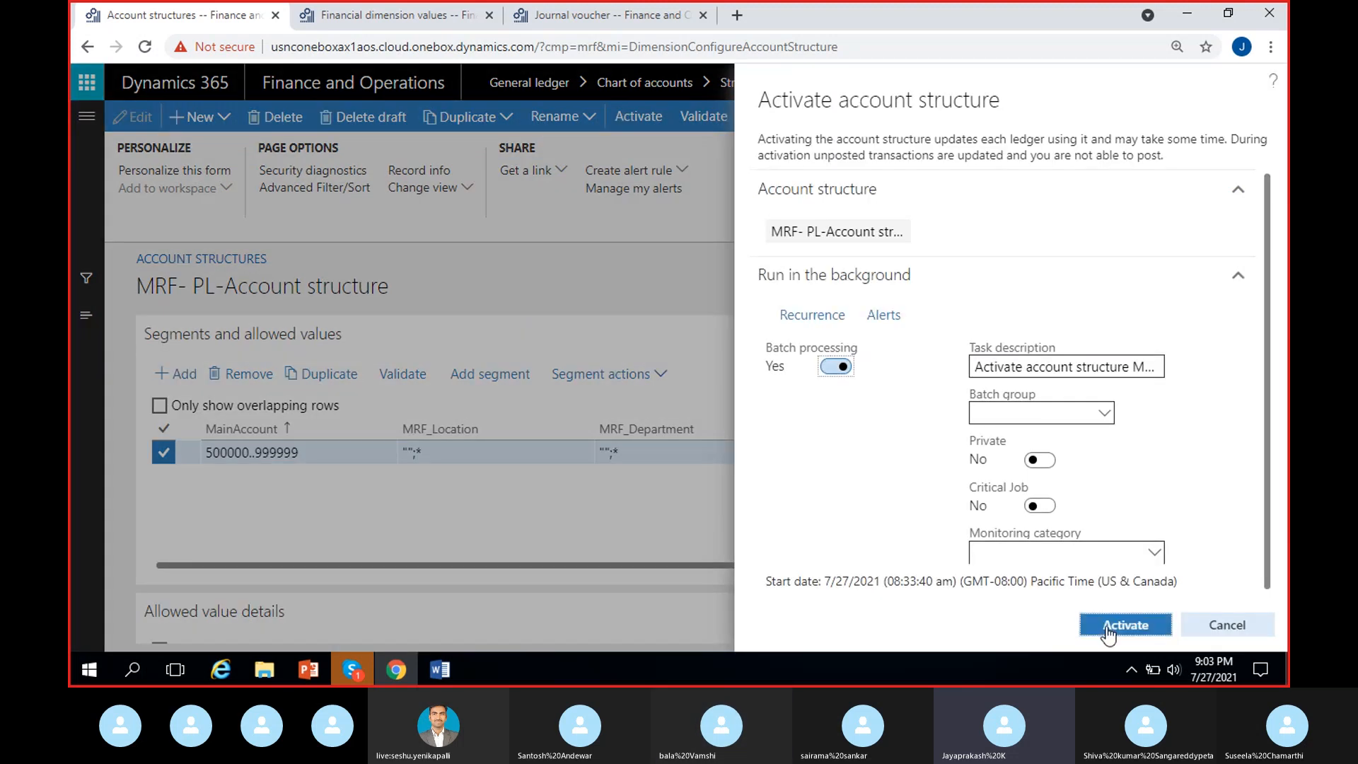
click(1091, 626)
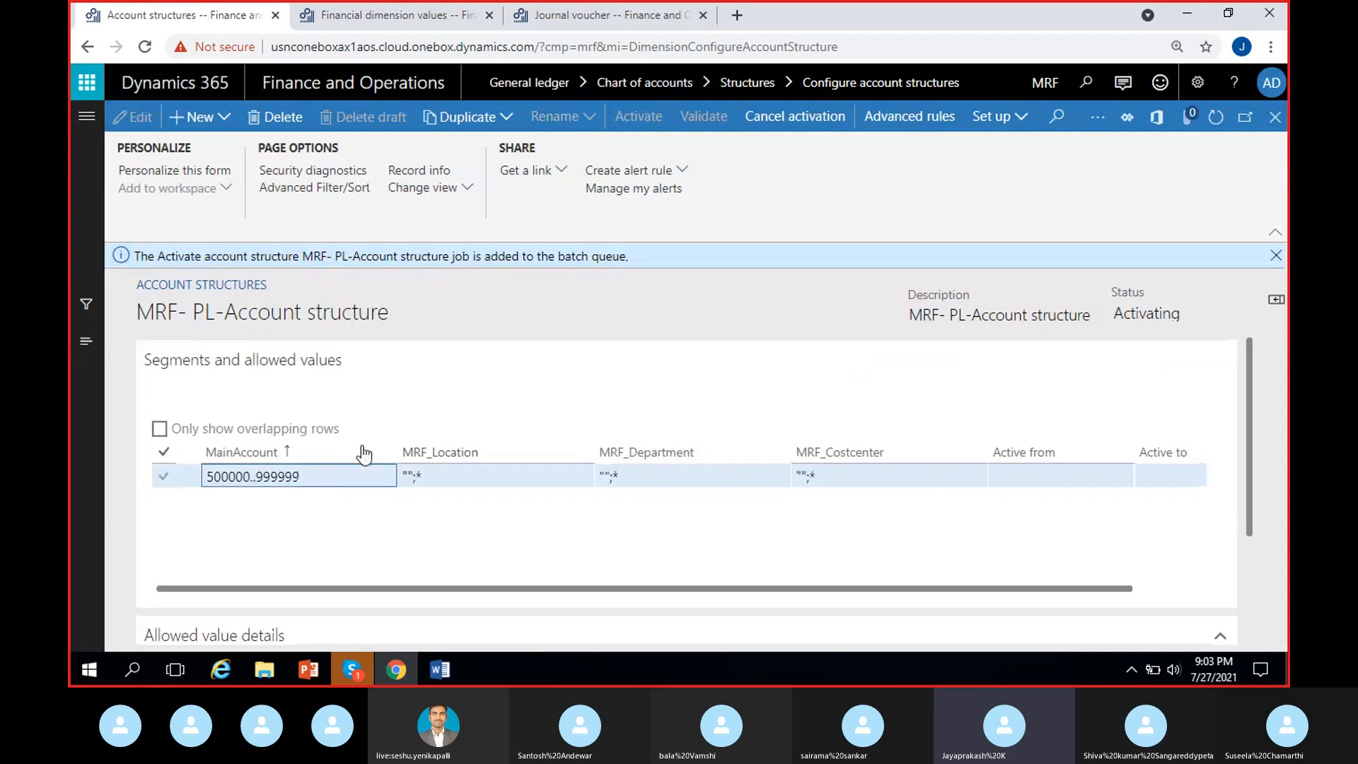
click(1275, 255)
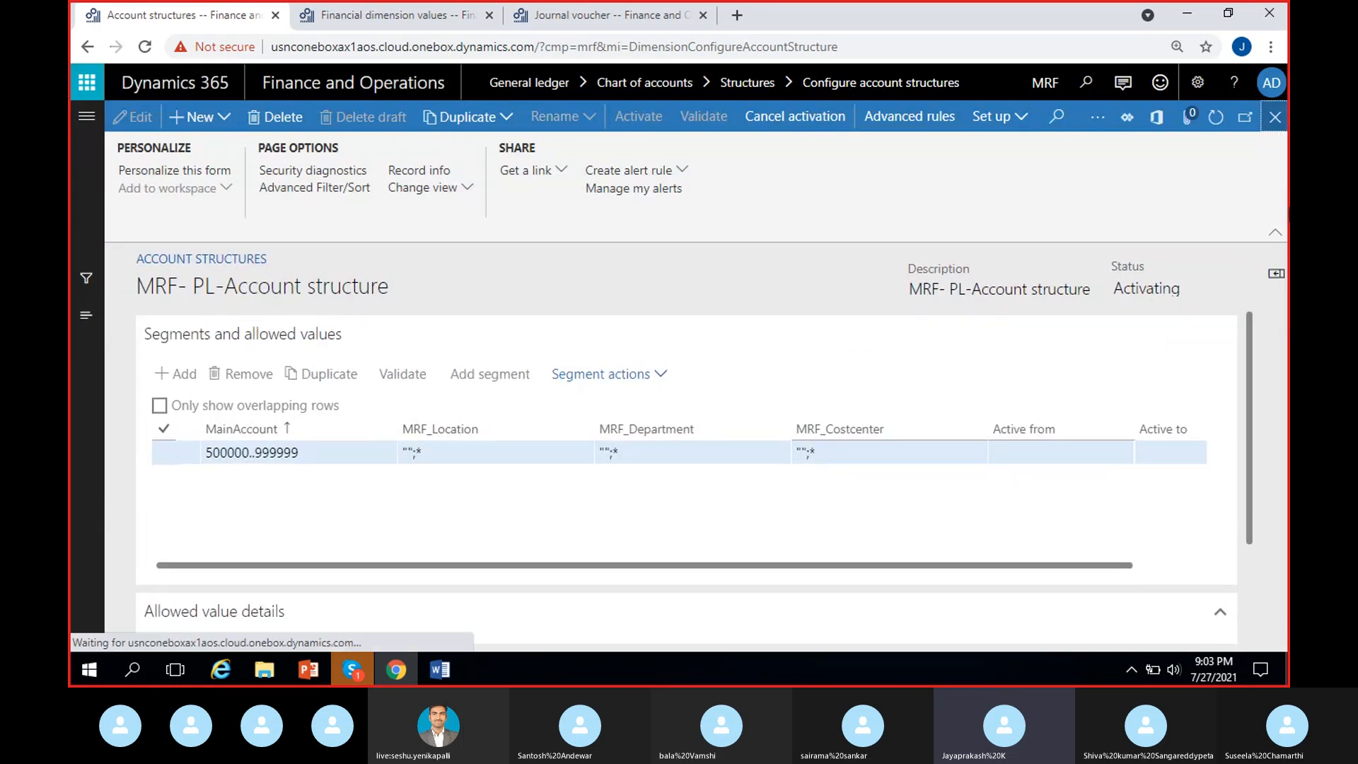
click(1275, 116)
Refresh the account structures list and check the activation status of the MRF- BS and MRF- PL account structures
click(1214, 122)
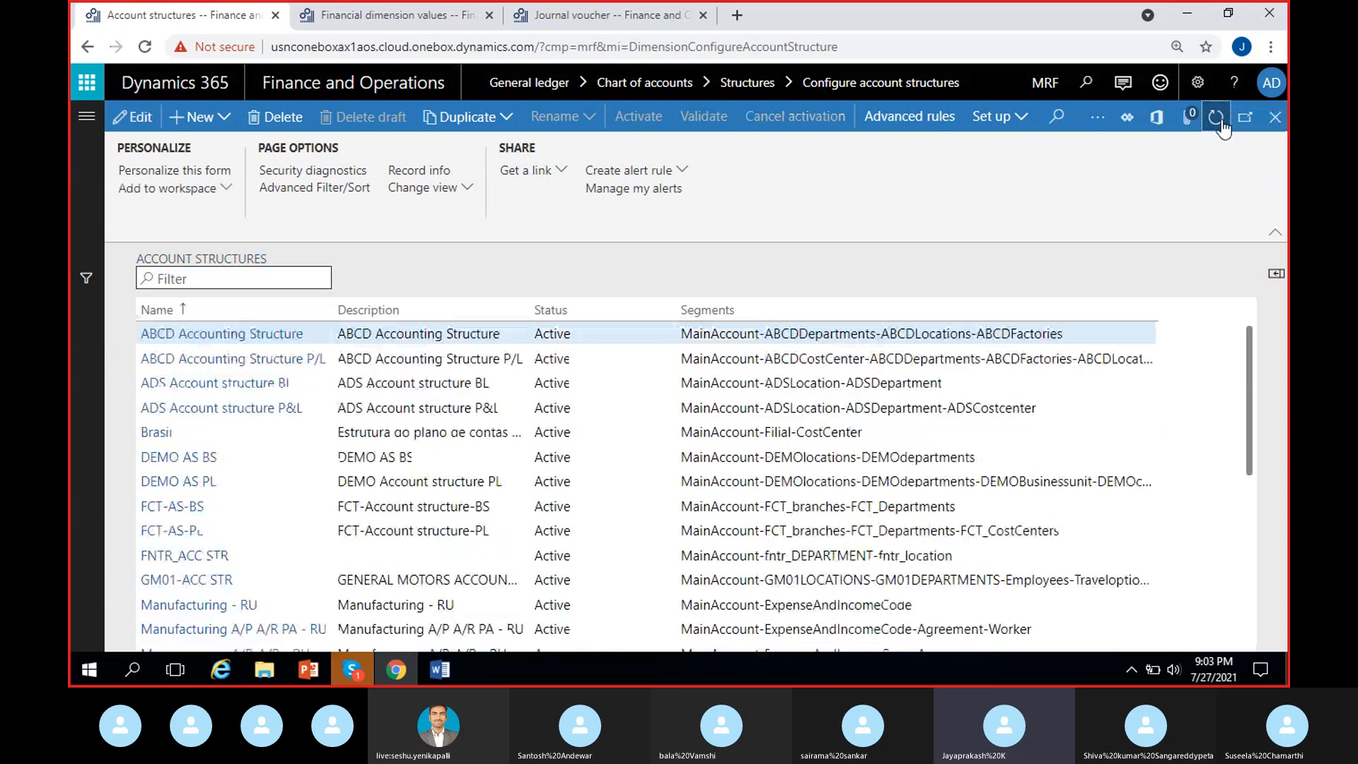
click(1224, 125)
scroll(601, 541, down, 6)
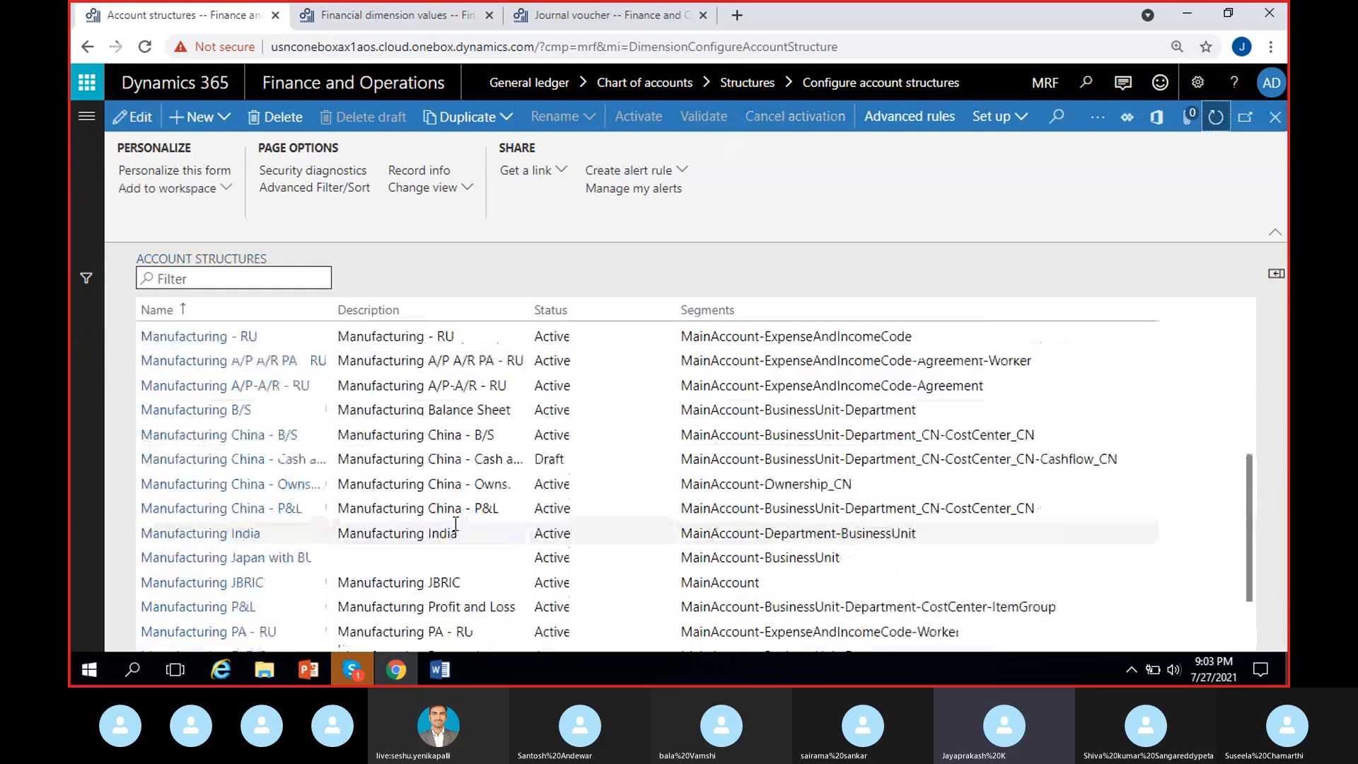
scroll(455, 524, down, 2)
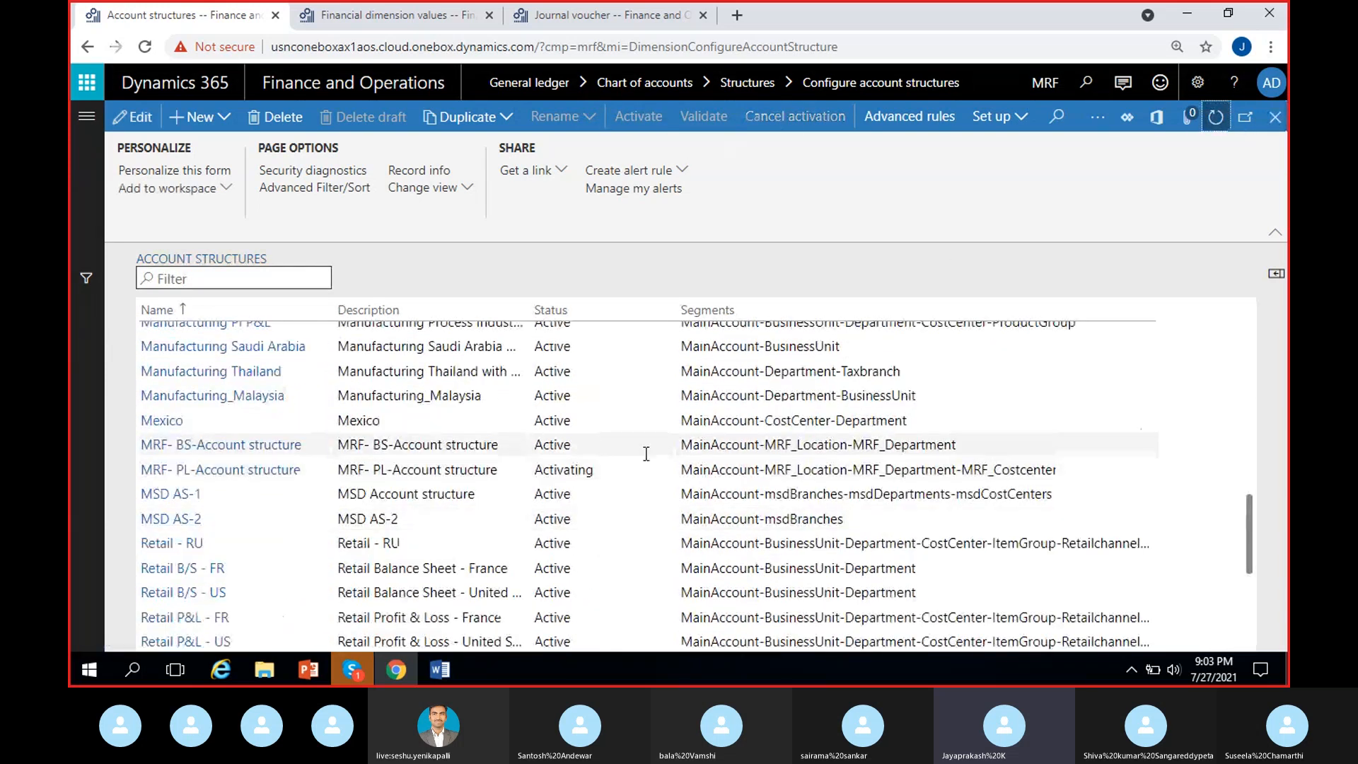
click(622, 446)
click(611, 478)
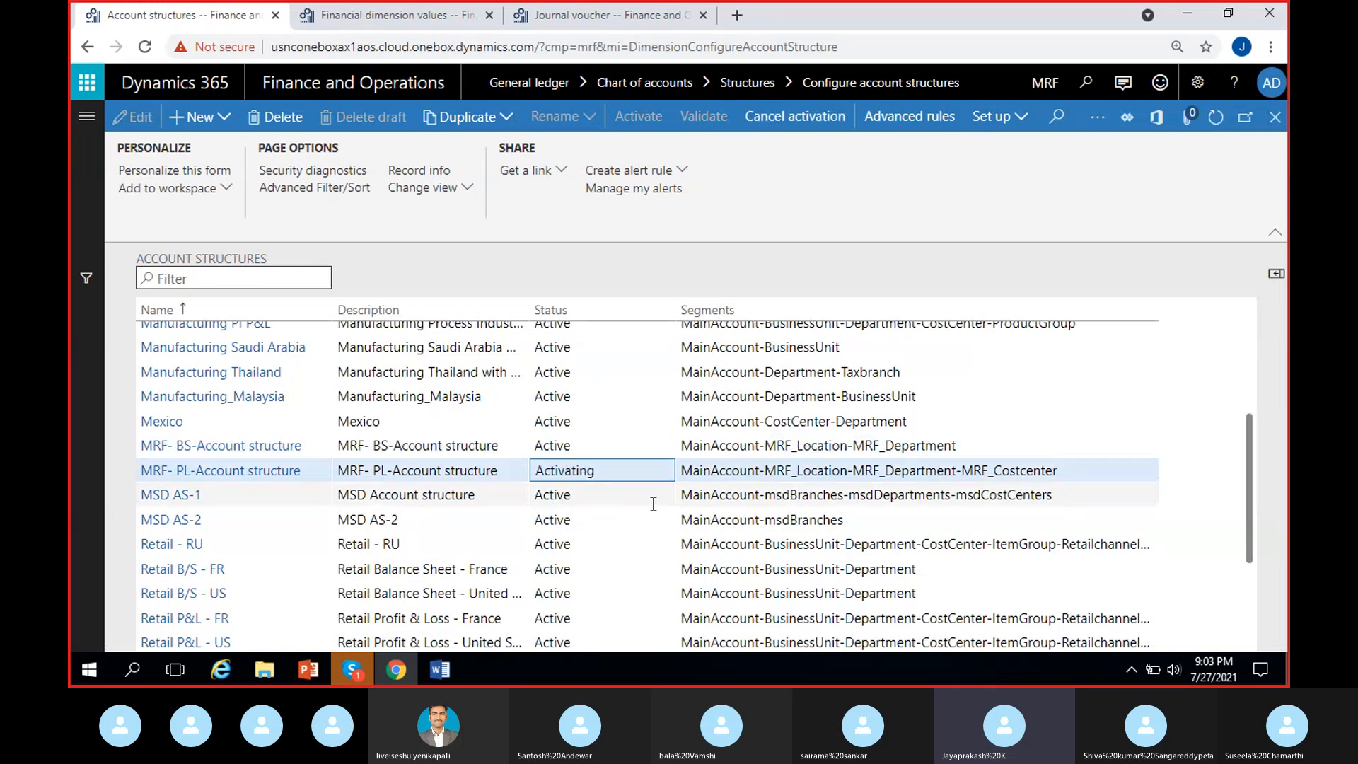
Compare the segment combinations of the MRF- BS-Account structure and the MRF- PL-Account structure in the list
click(684, 467)
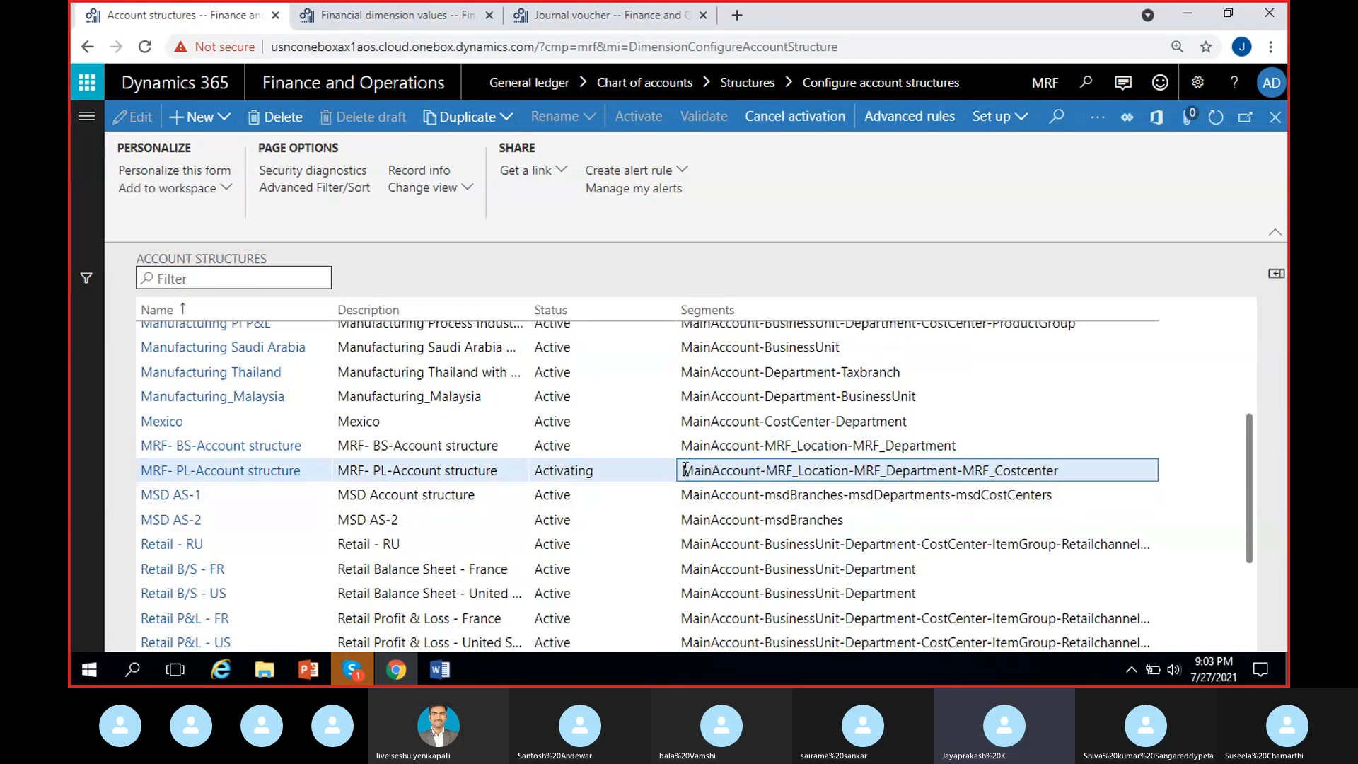
drag(684, 468, 1073, 467)
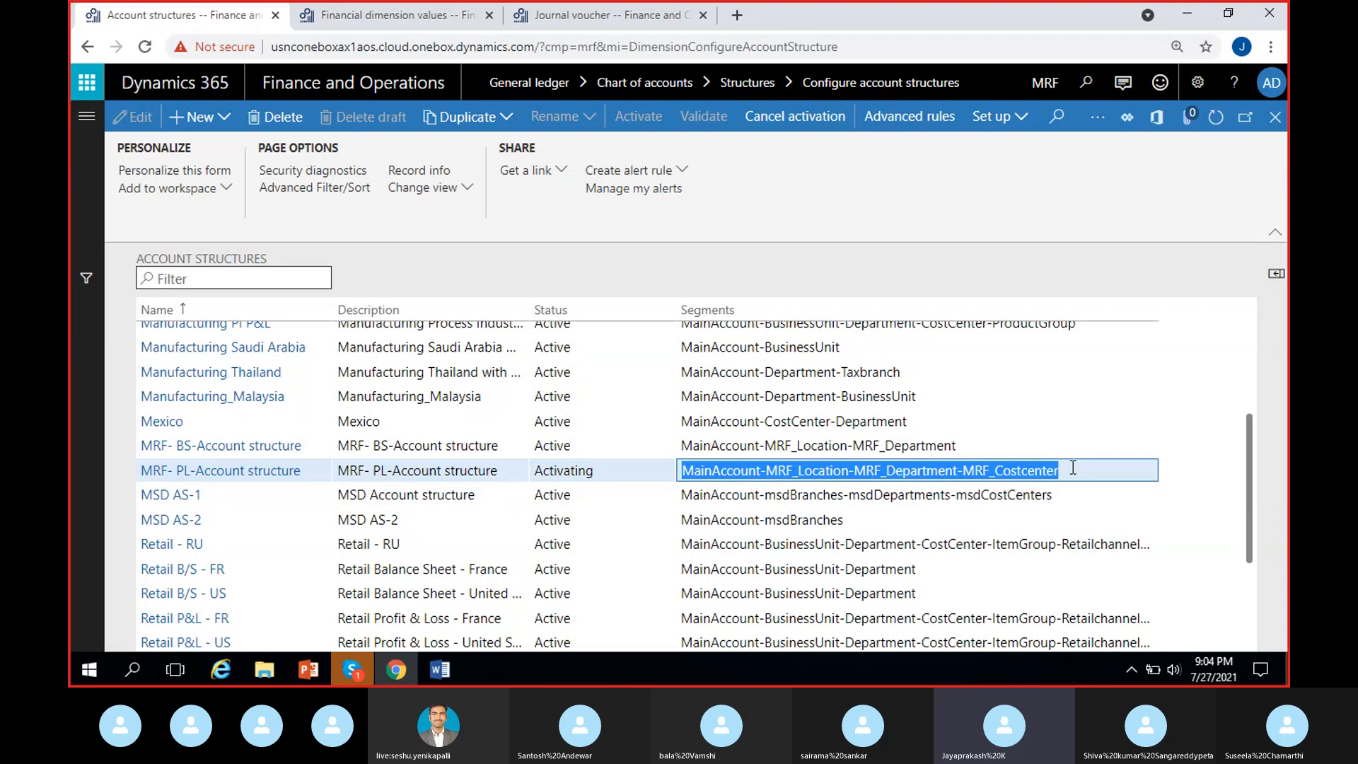
click(684, 446)
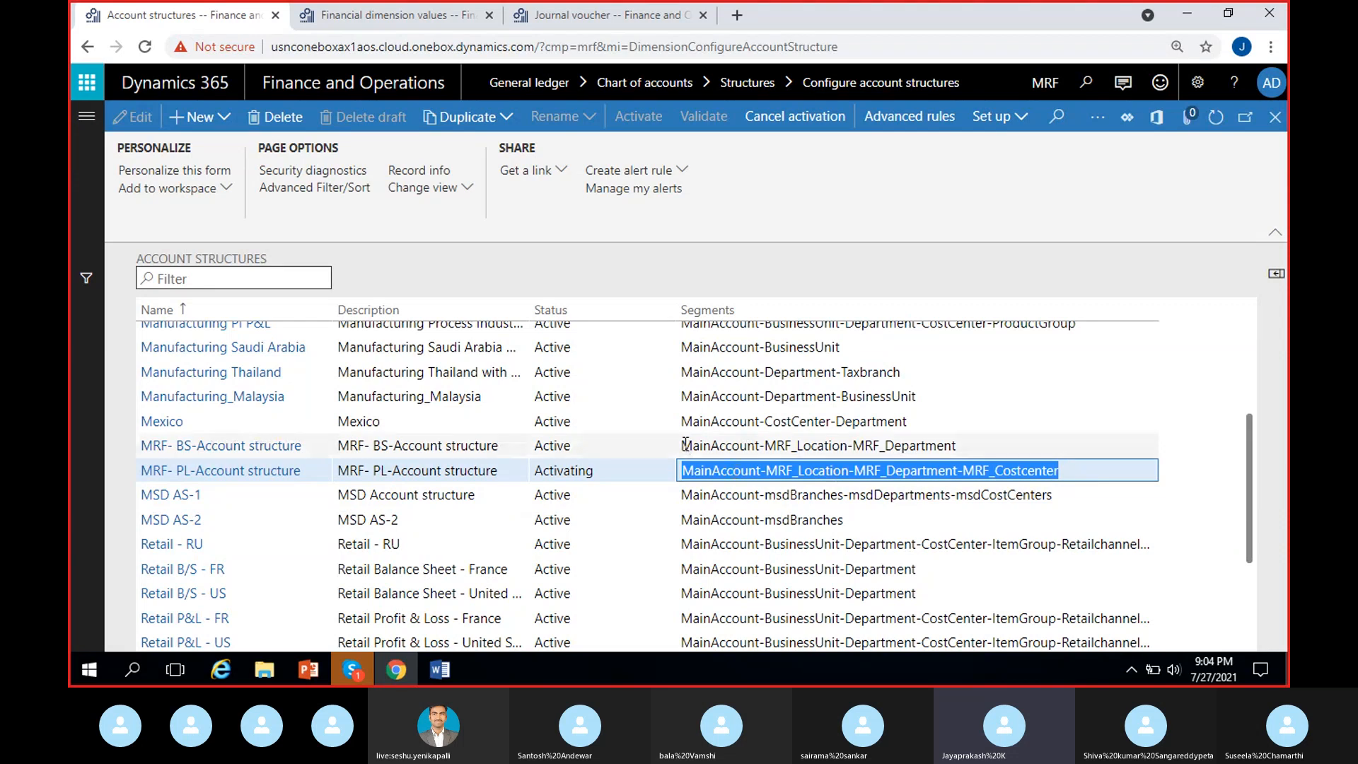
drag(684, 446, 971, 448)
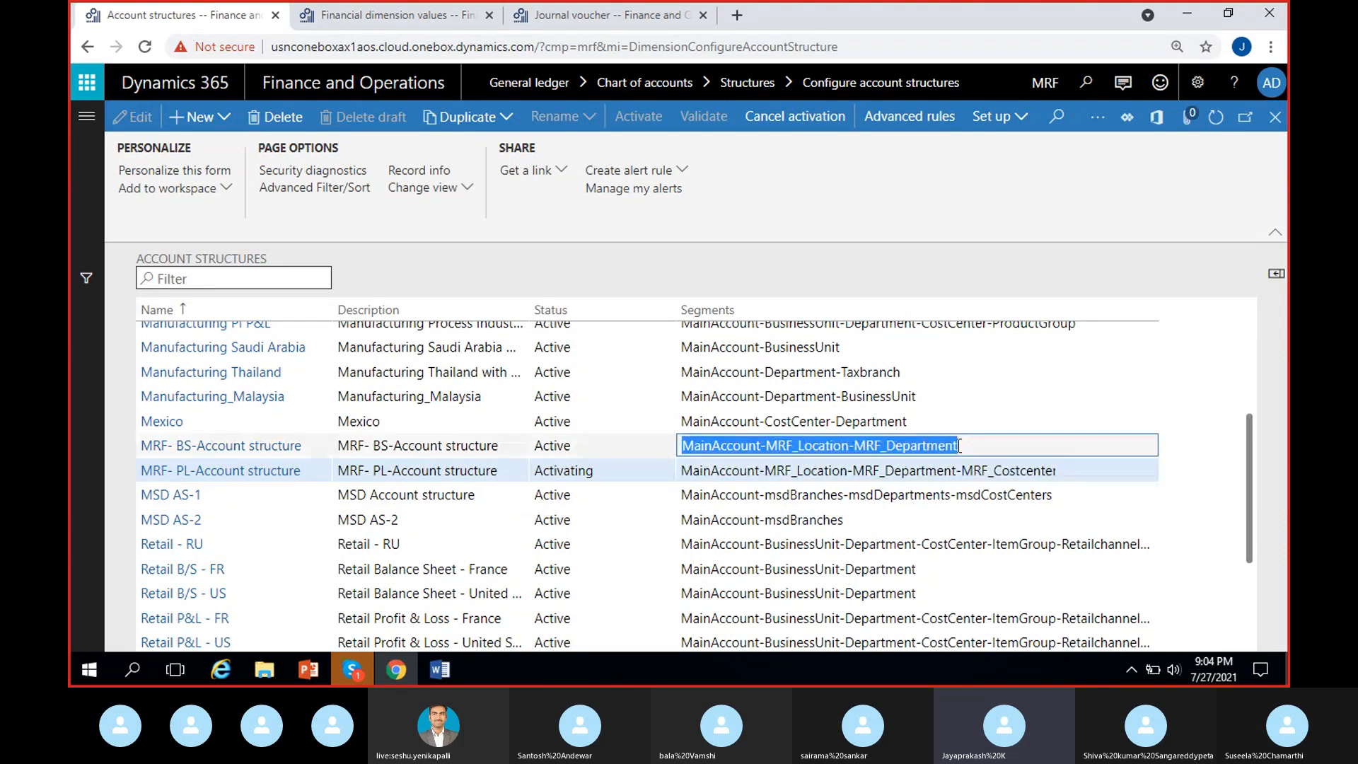
click(684, 470)
drag(685, 470, 1199, 471)
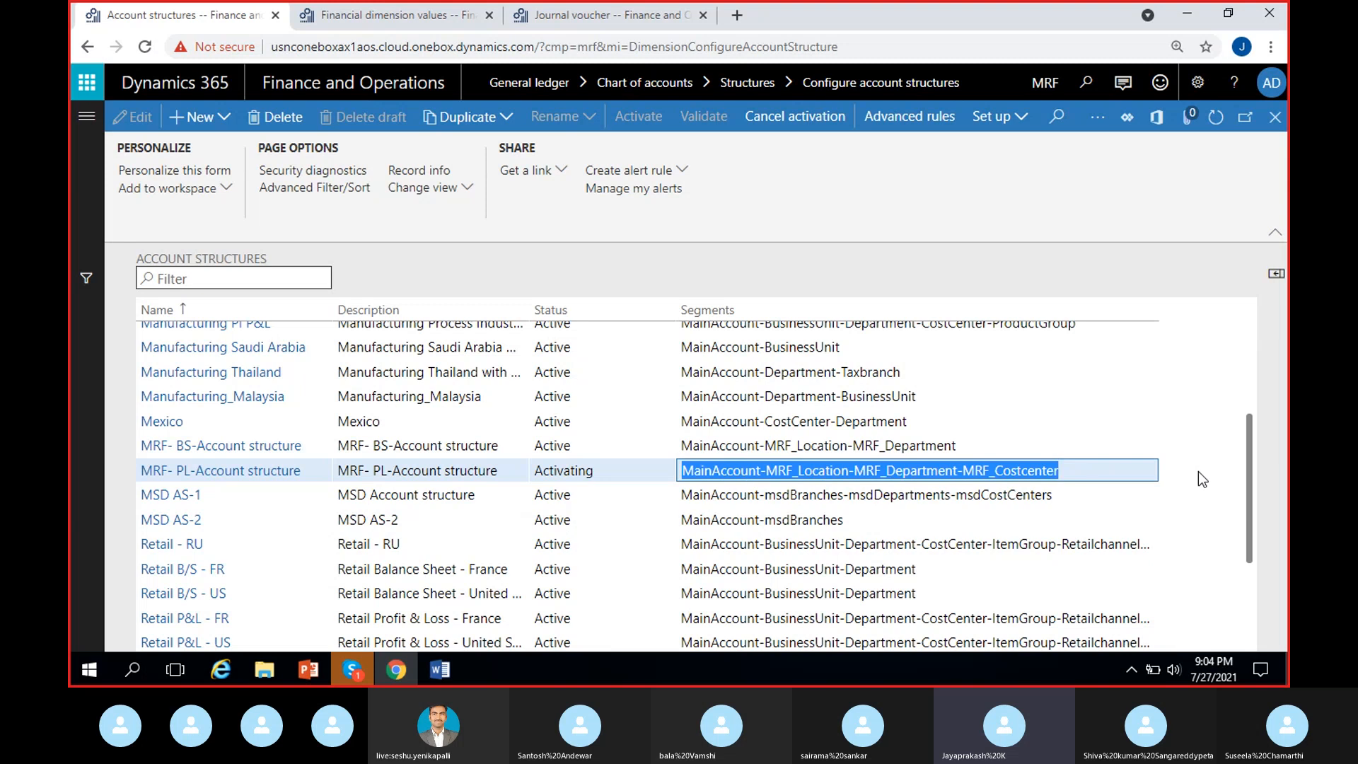
click(1107, 468)
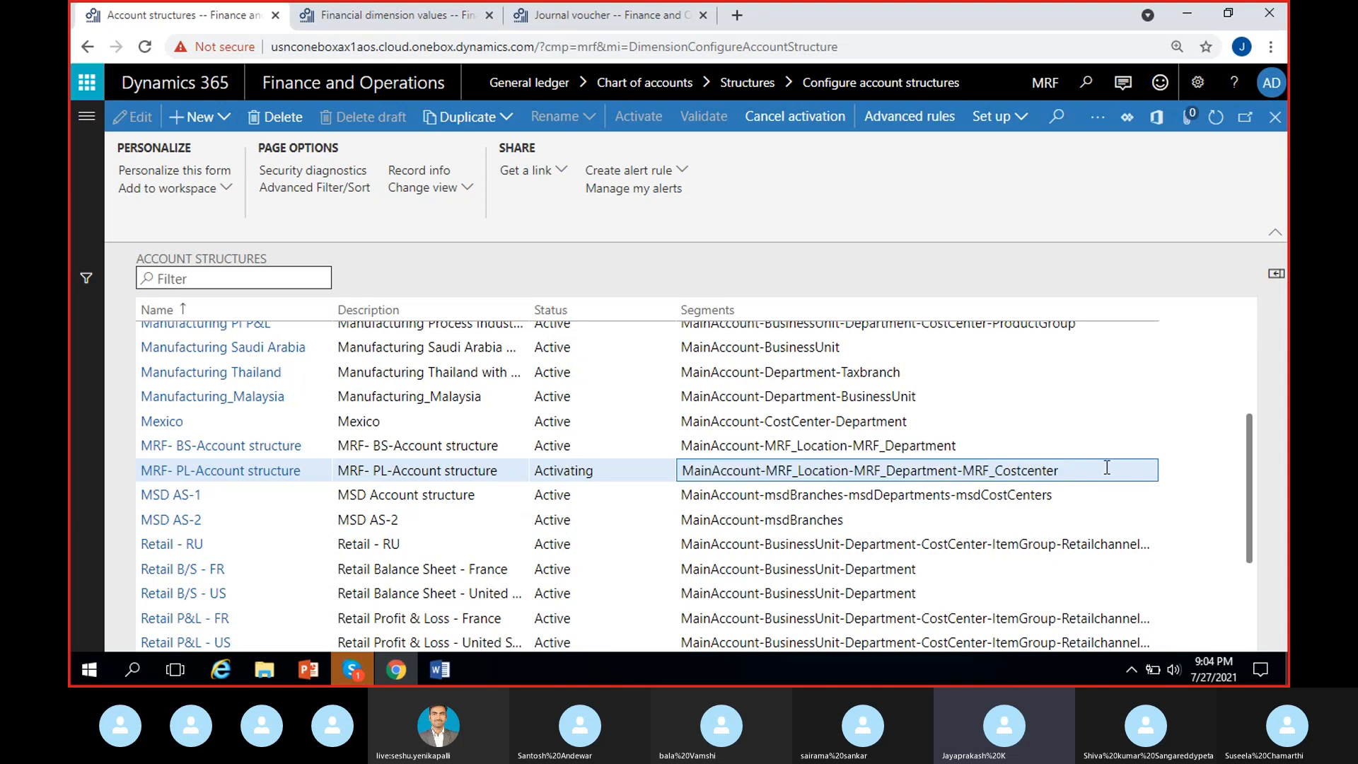
Open the MRF- PL-Account structure, review its segments, and refresh the page to update its status
click(260, 479)
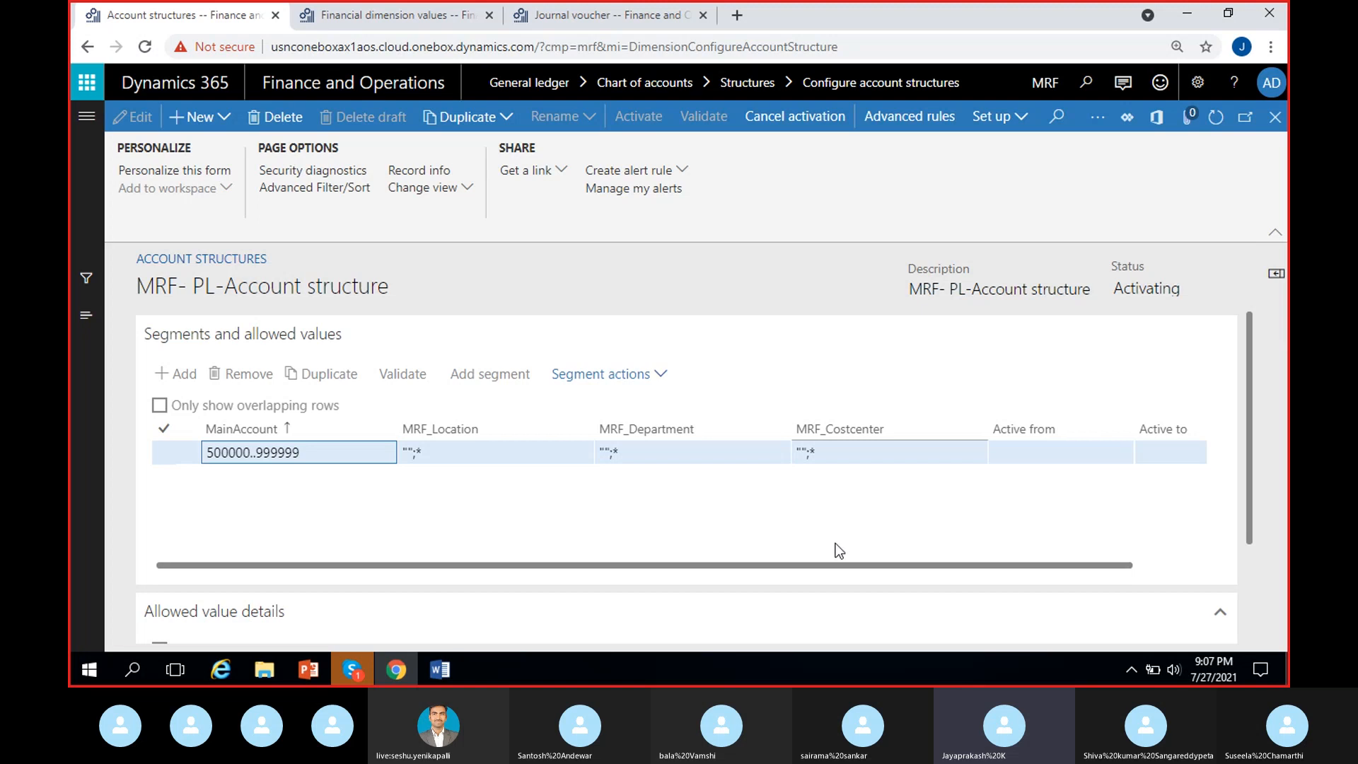
click(820, 505)
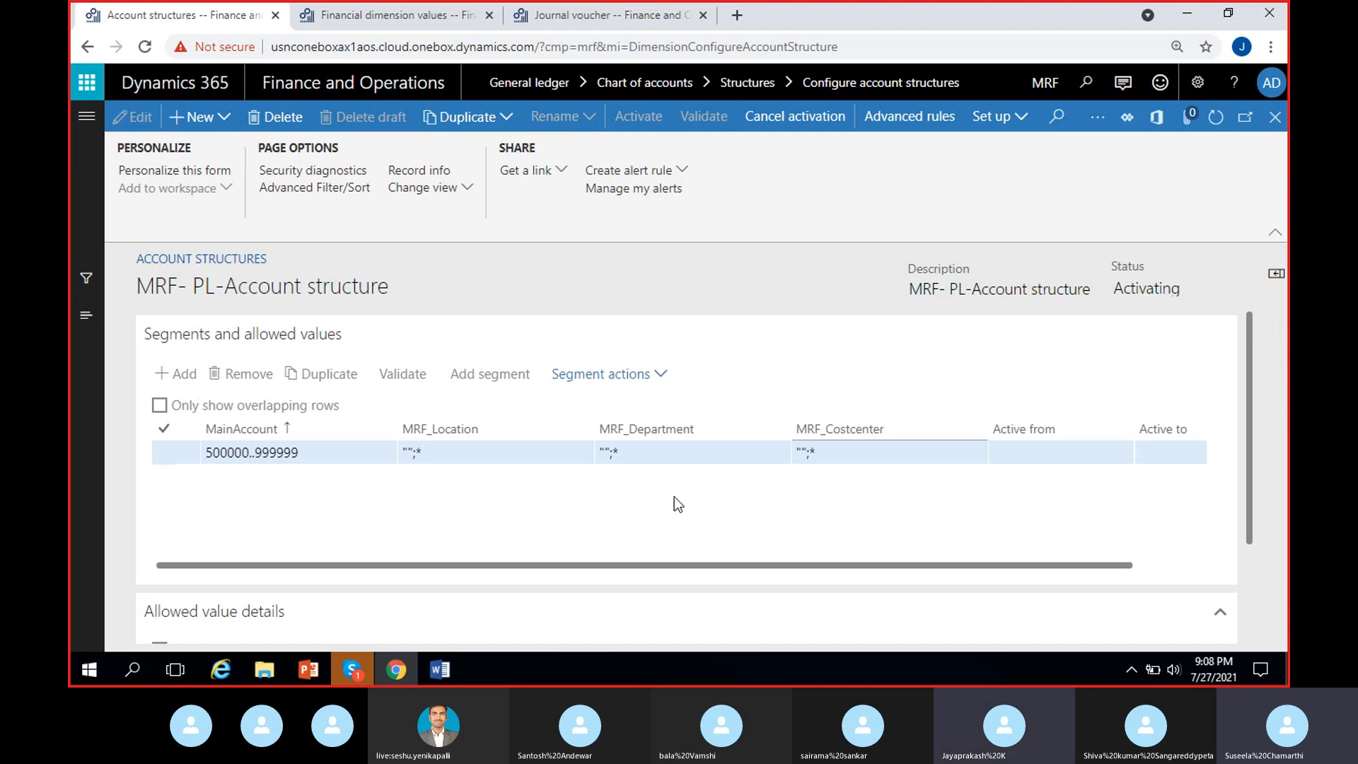
click(1216, 117)
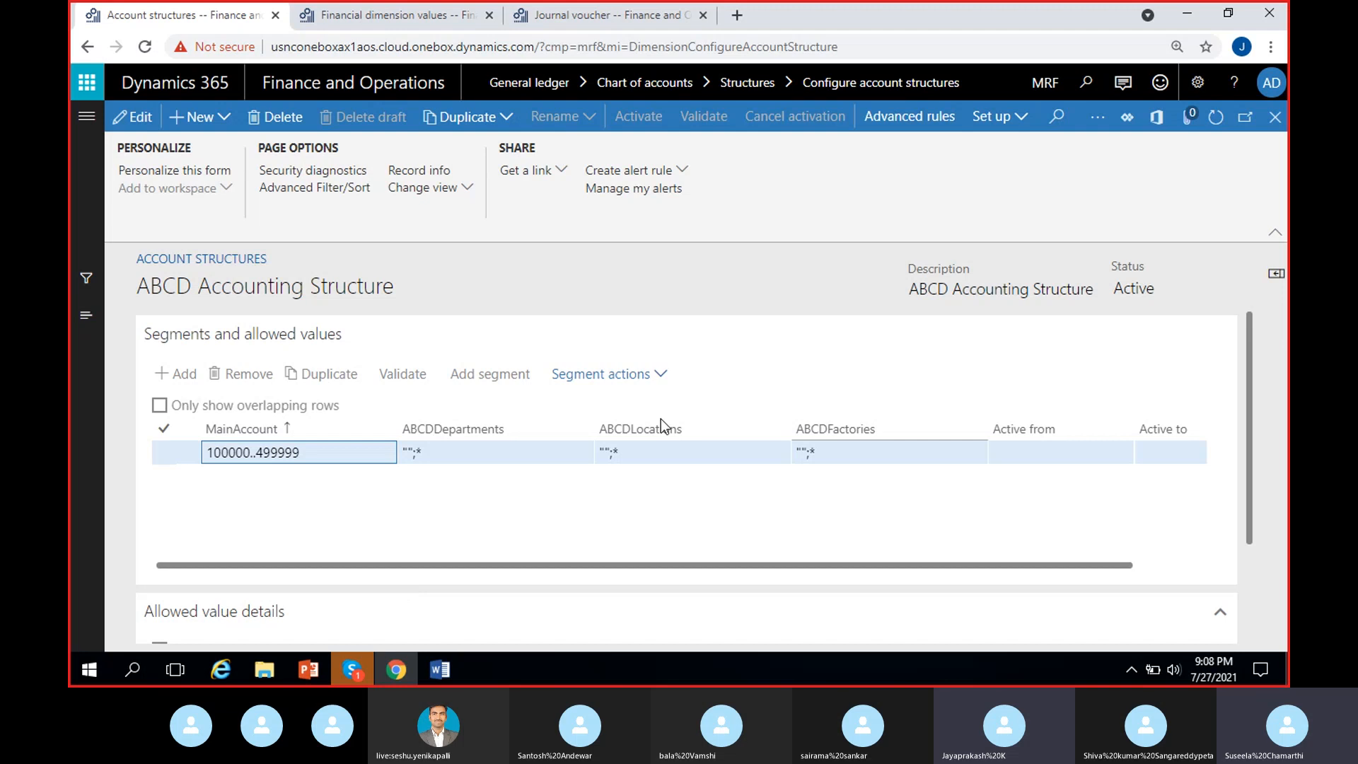
Return to the account structures list and review the status and segments of the MRF- BS and MRF- PL account structures
click(1275, 117)
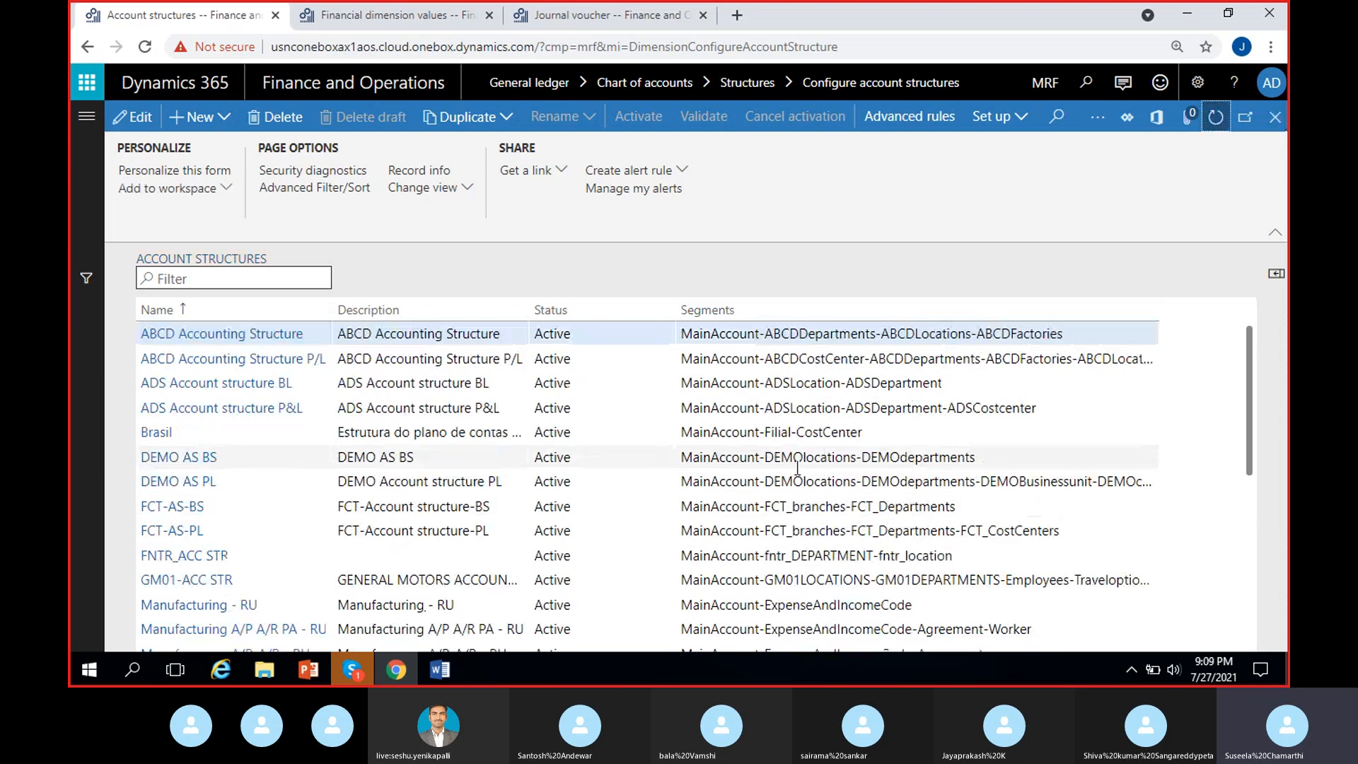
scroll(797, 466, down, 8)
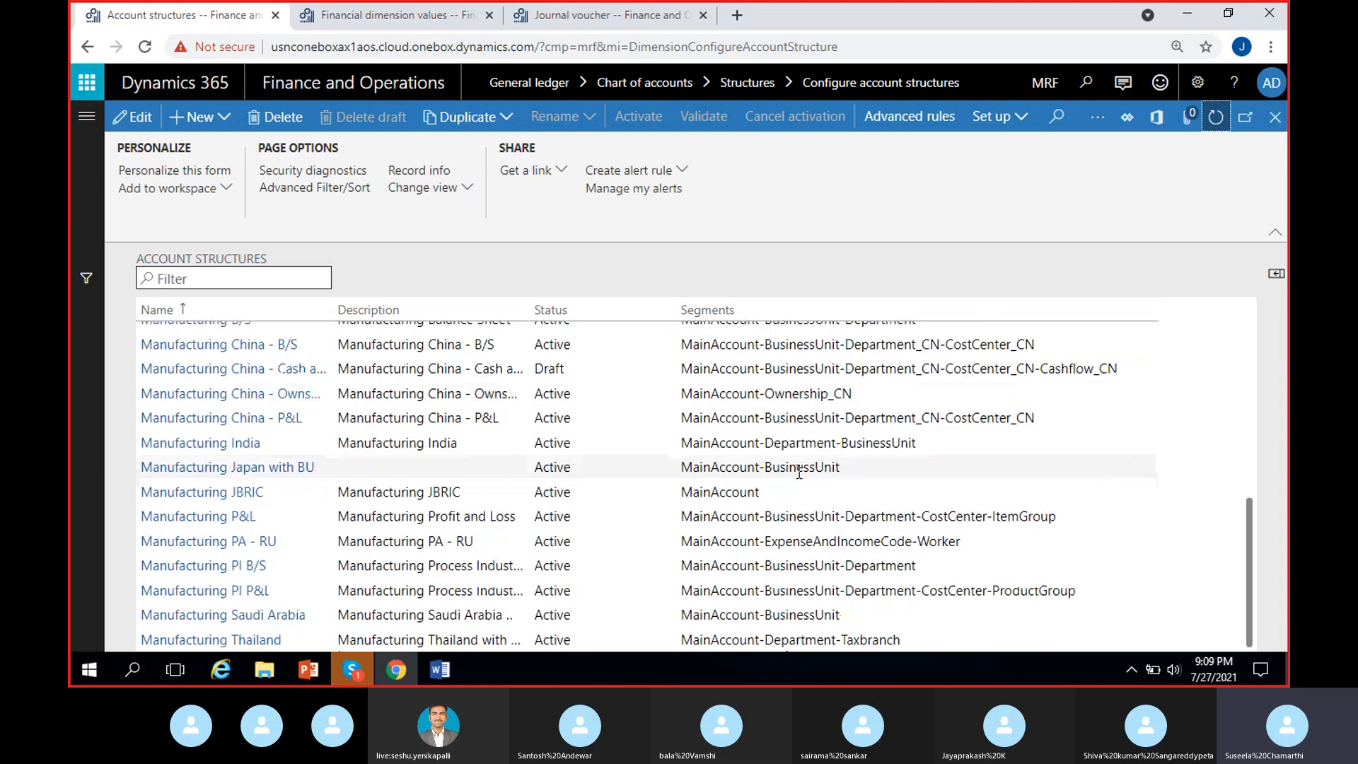
scroll(799, 472, down, 2)
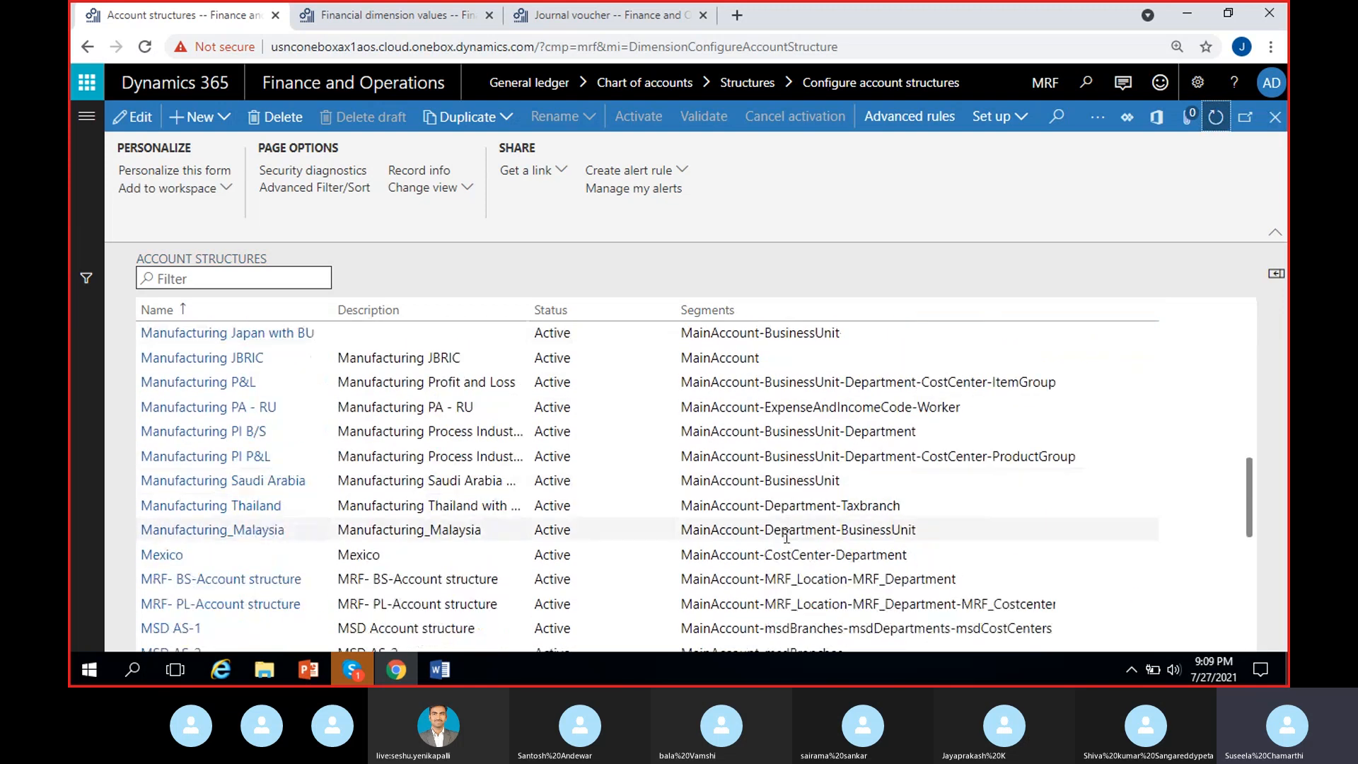
scroll(786, 396, up, 3)
scroll(782, 439, down, 3)
click(514, 579)
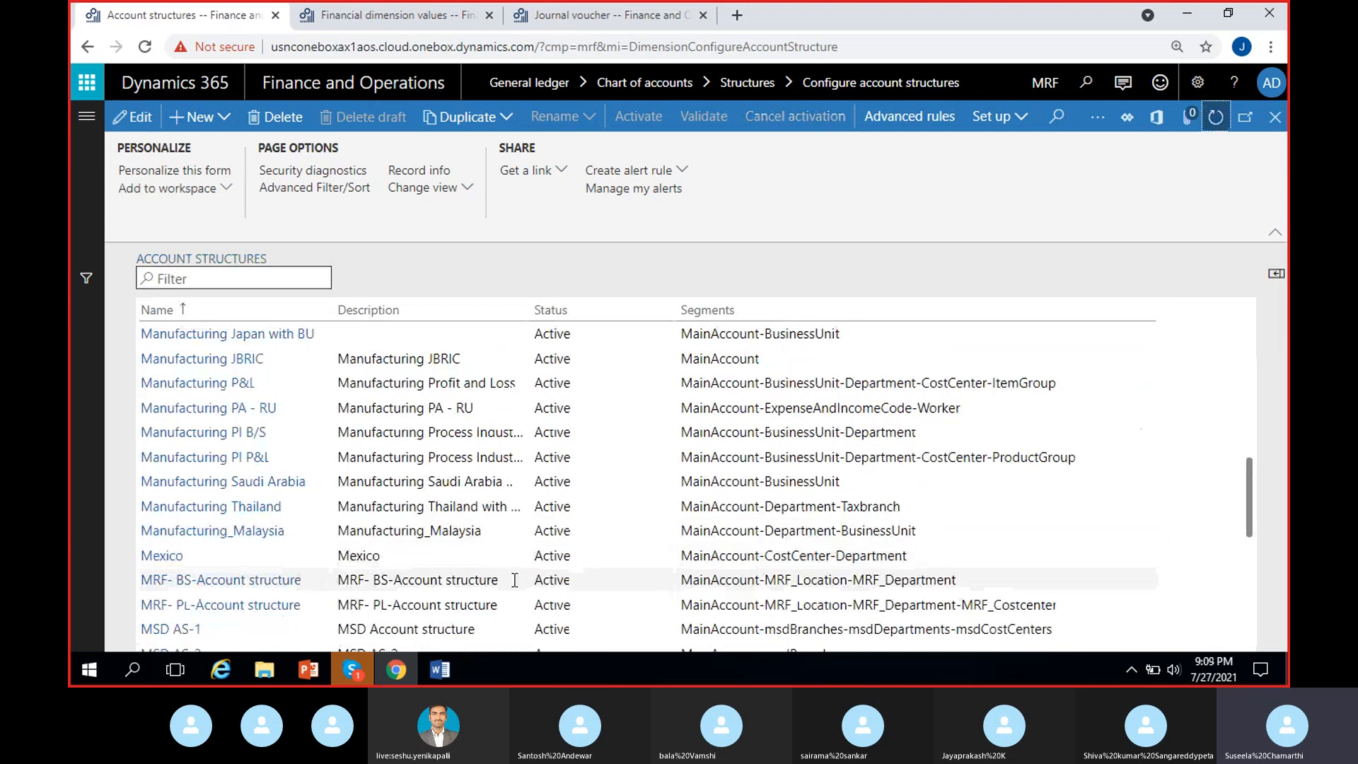
click(513, 579)
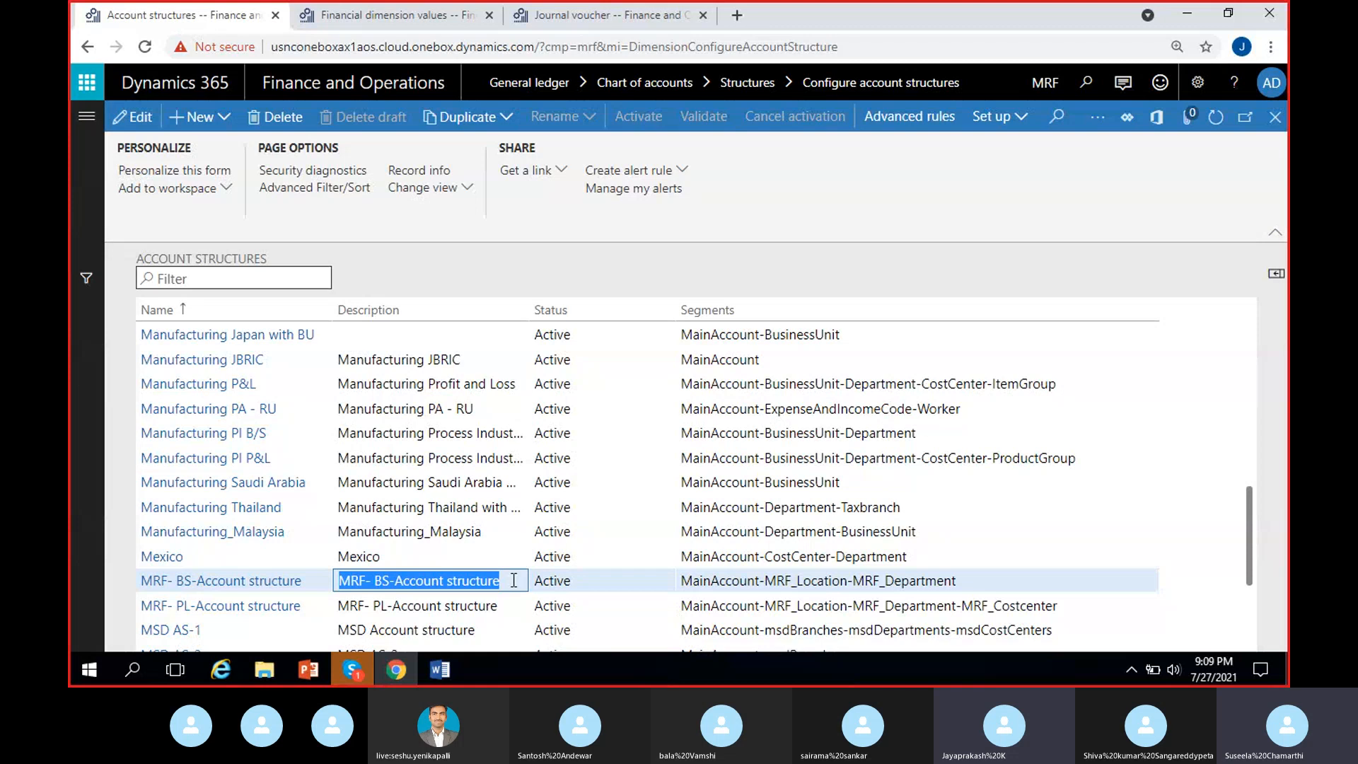
click(606, 580)
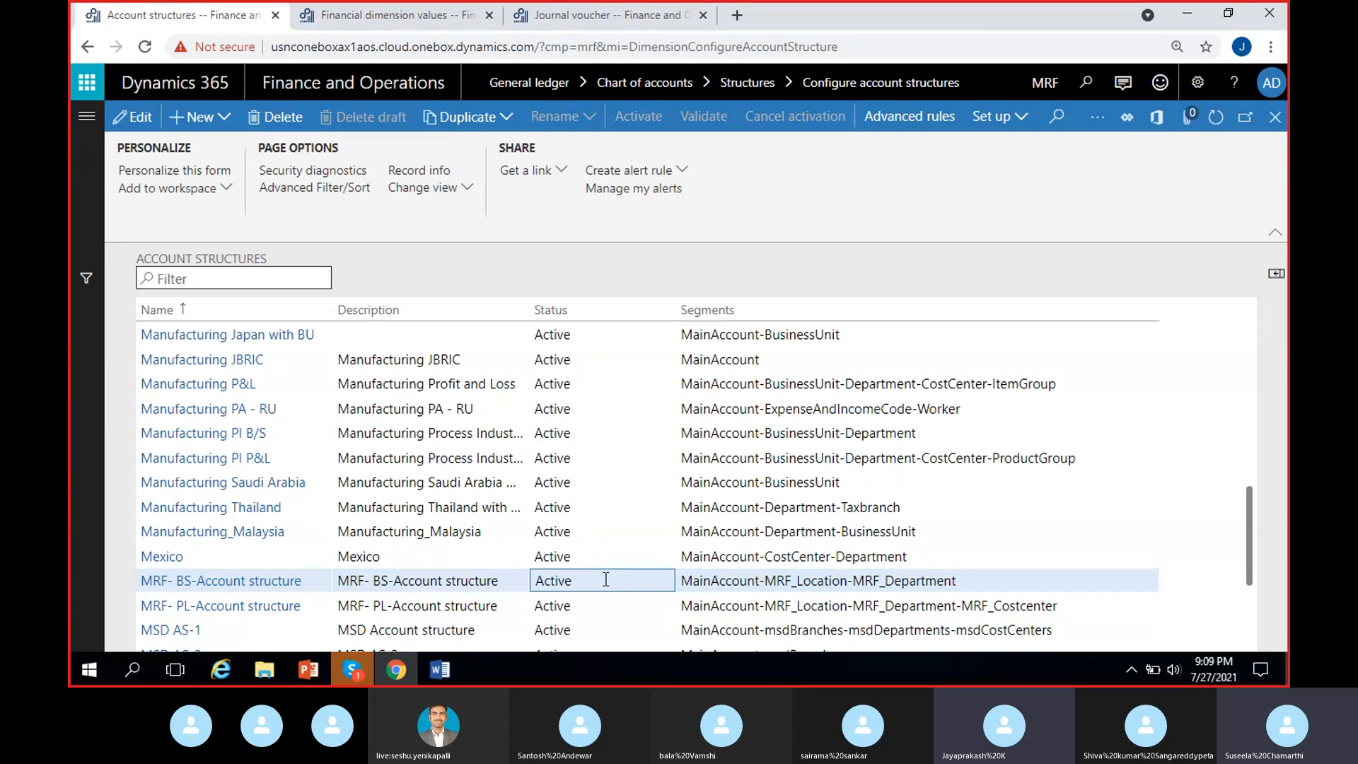
click(715, 603)
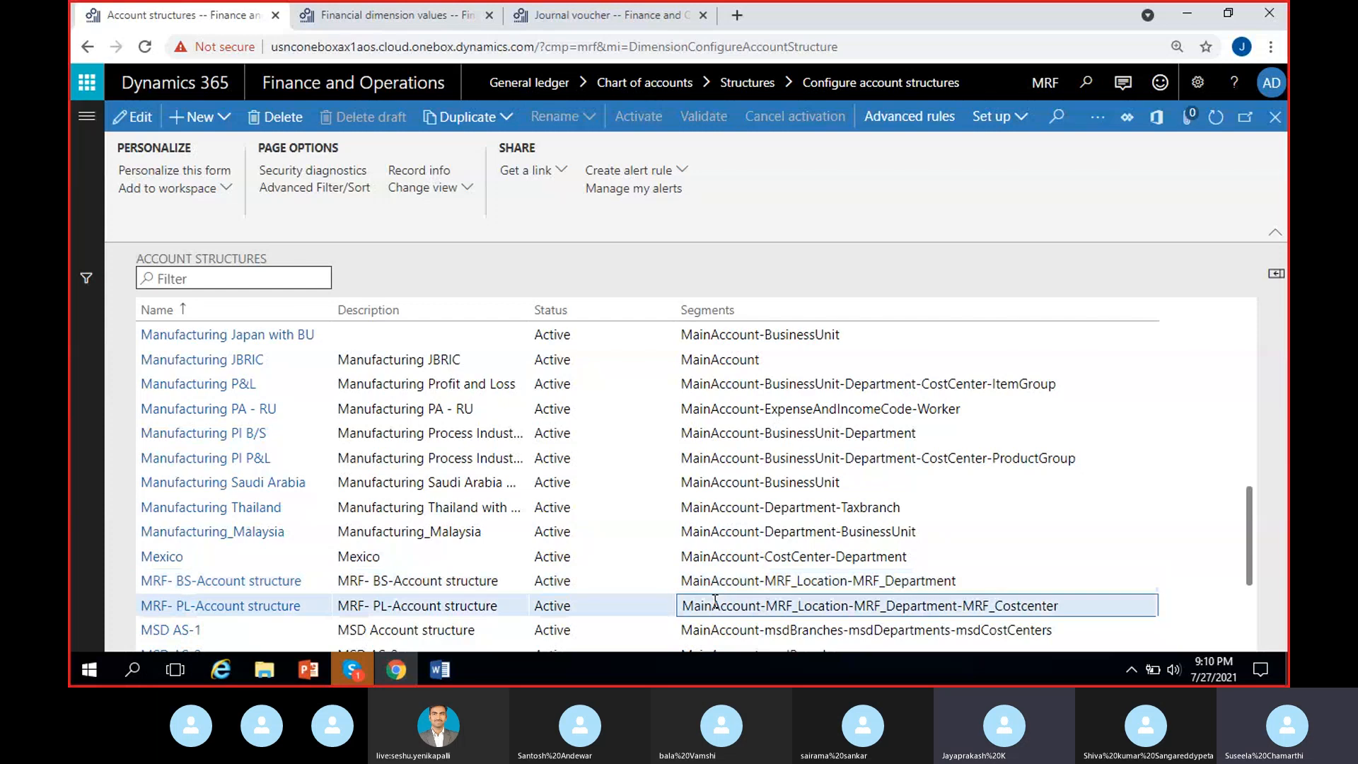
click(356, 670)
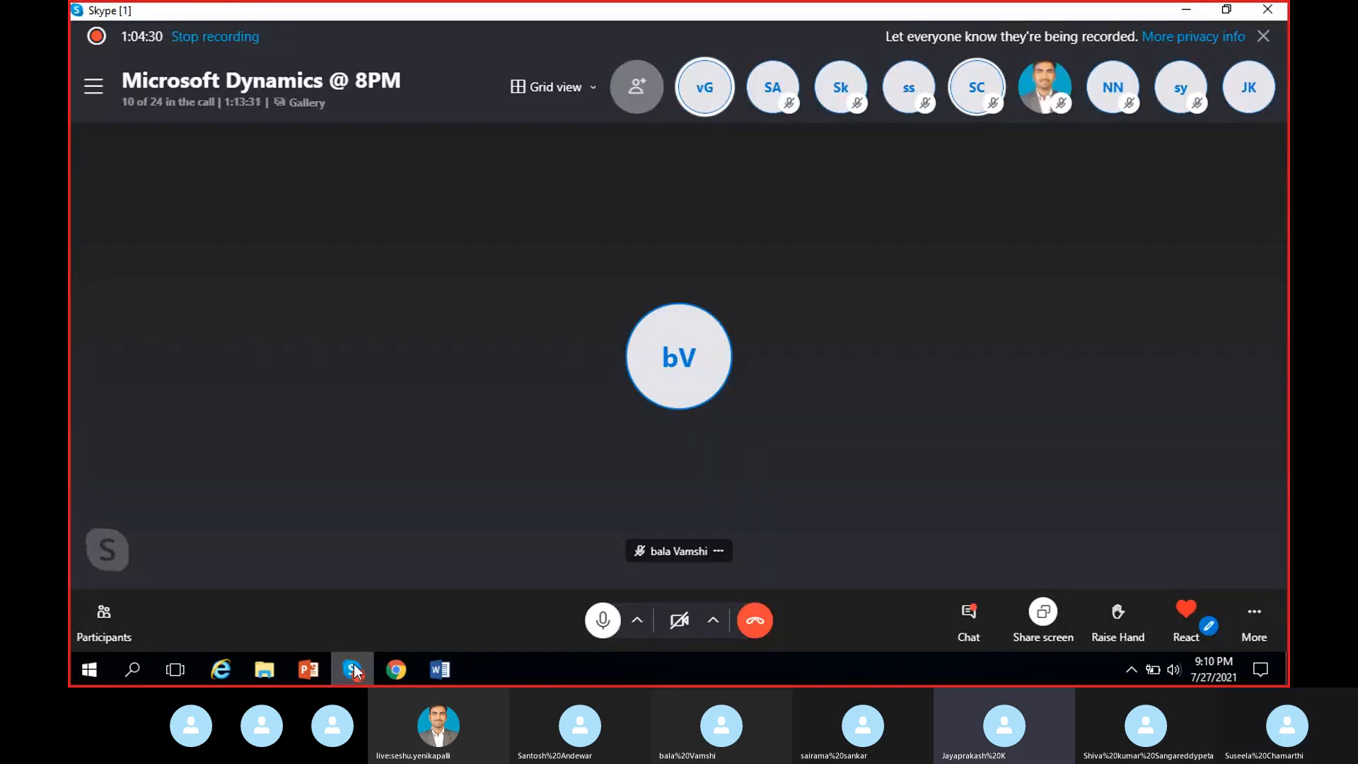
click(353, 669)
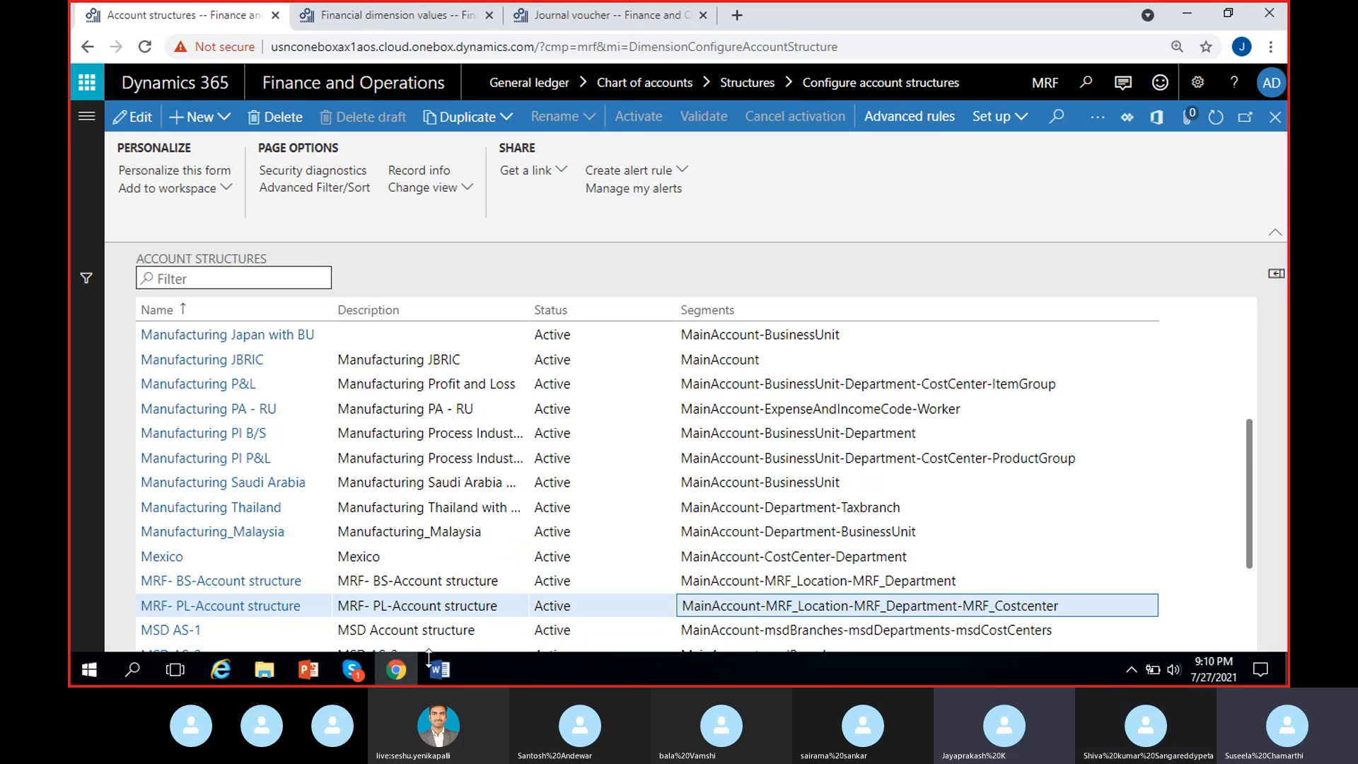
click(352, 669)
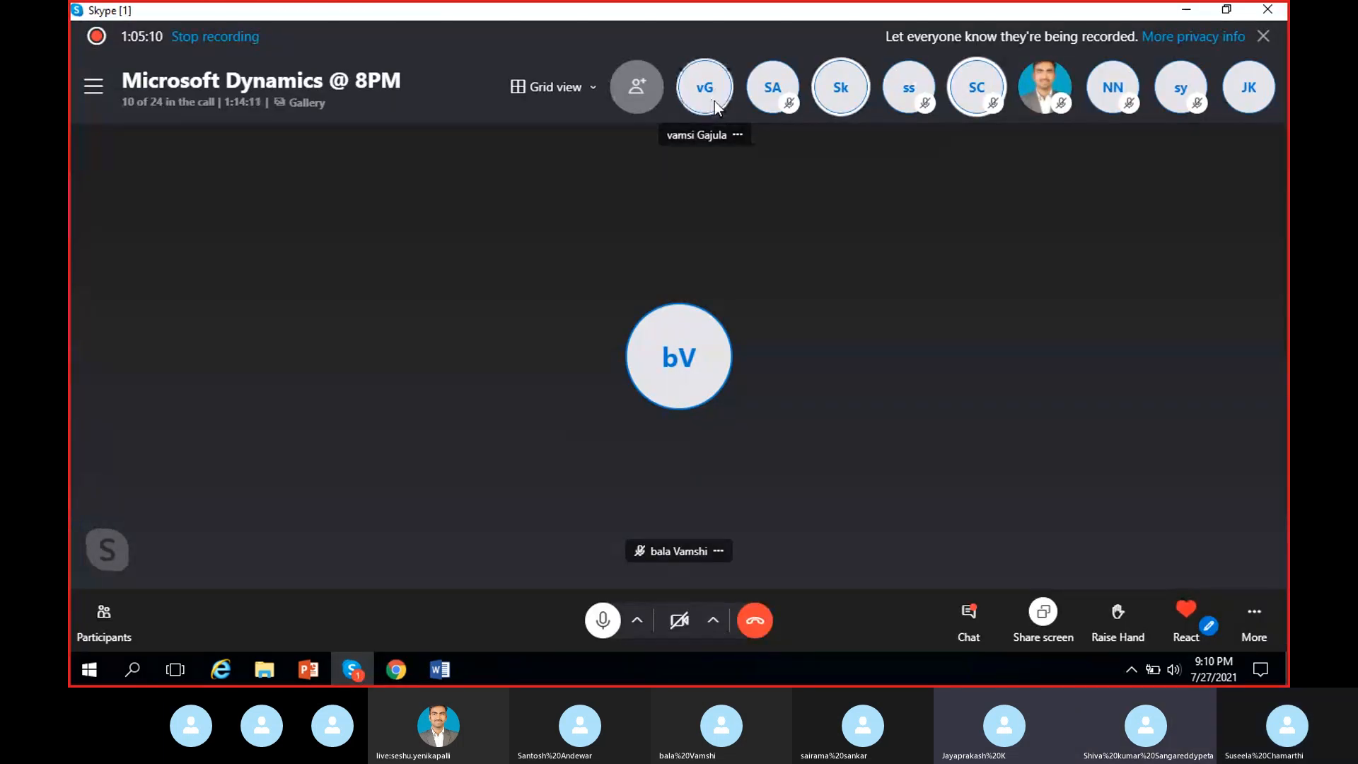
click(1187, 10)
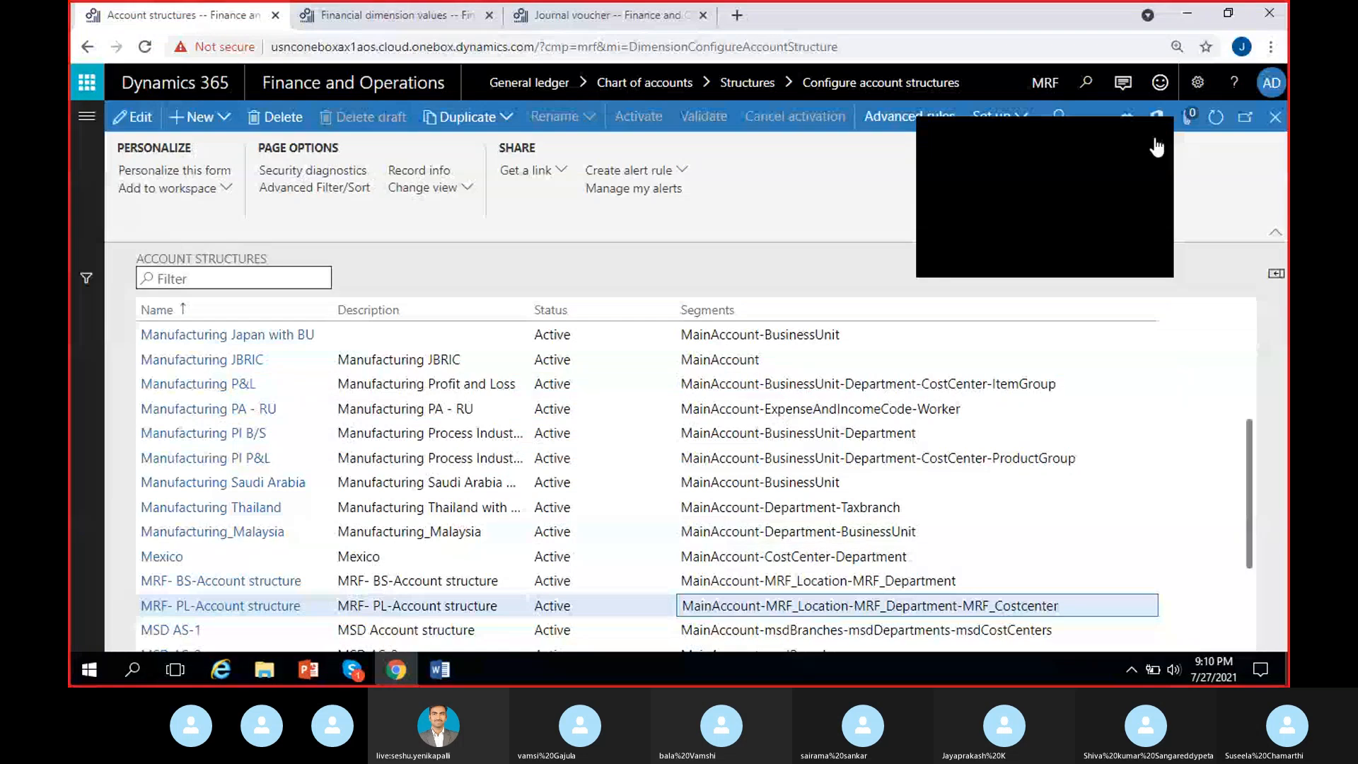
Create an account structure named Test with description Test, with the add main account option set to No
click(632, 606)
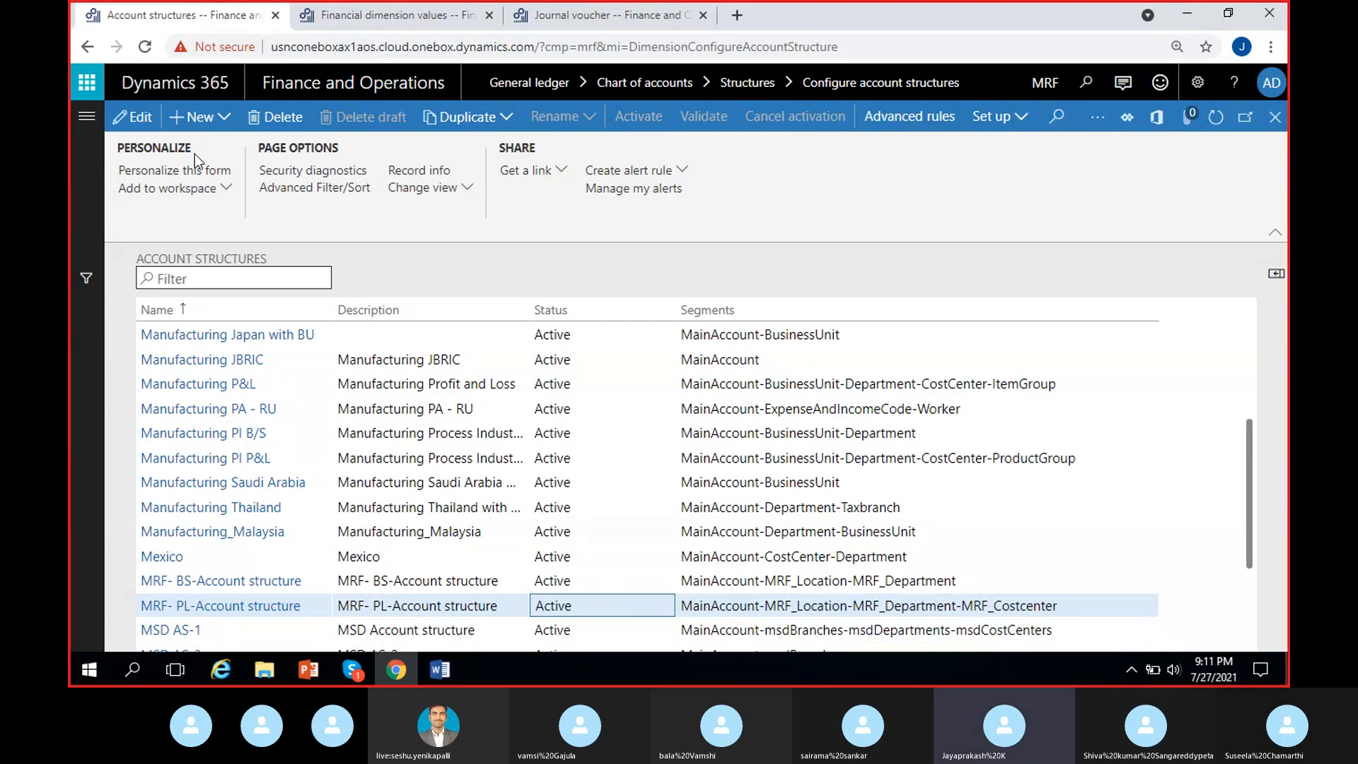
click(203, 118)
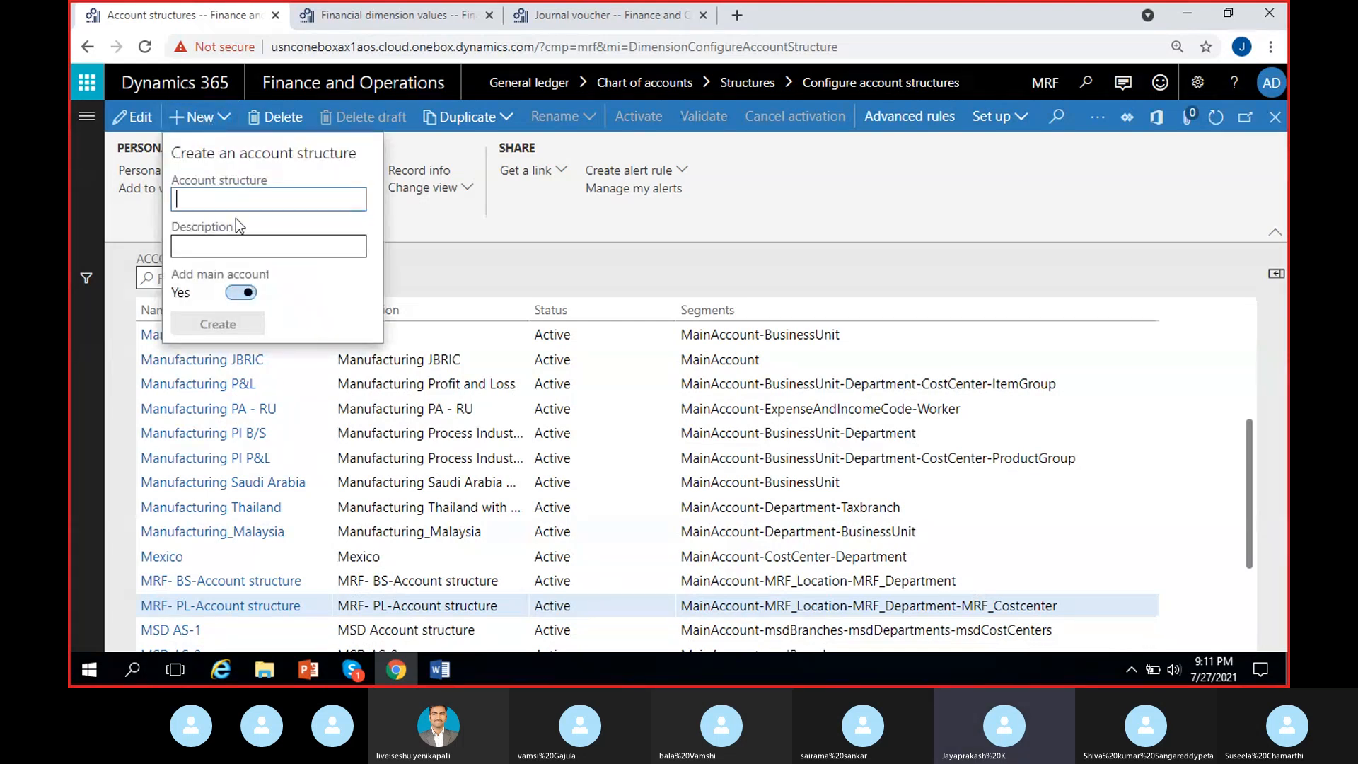
text(Test)
click(248, 248)
text(Test)
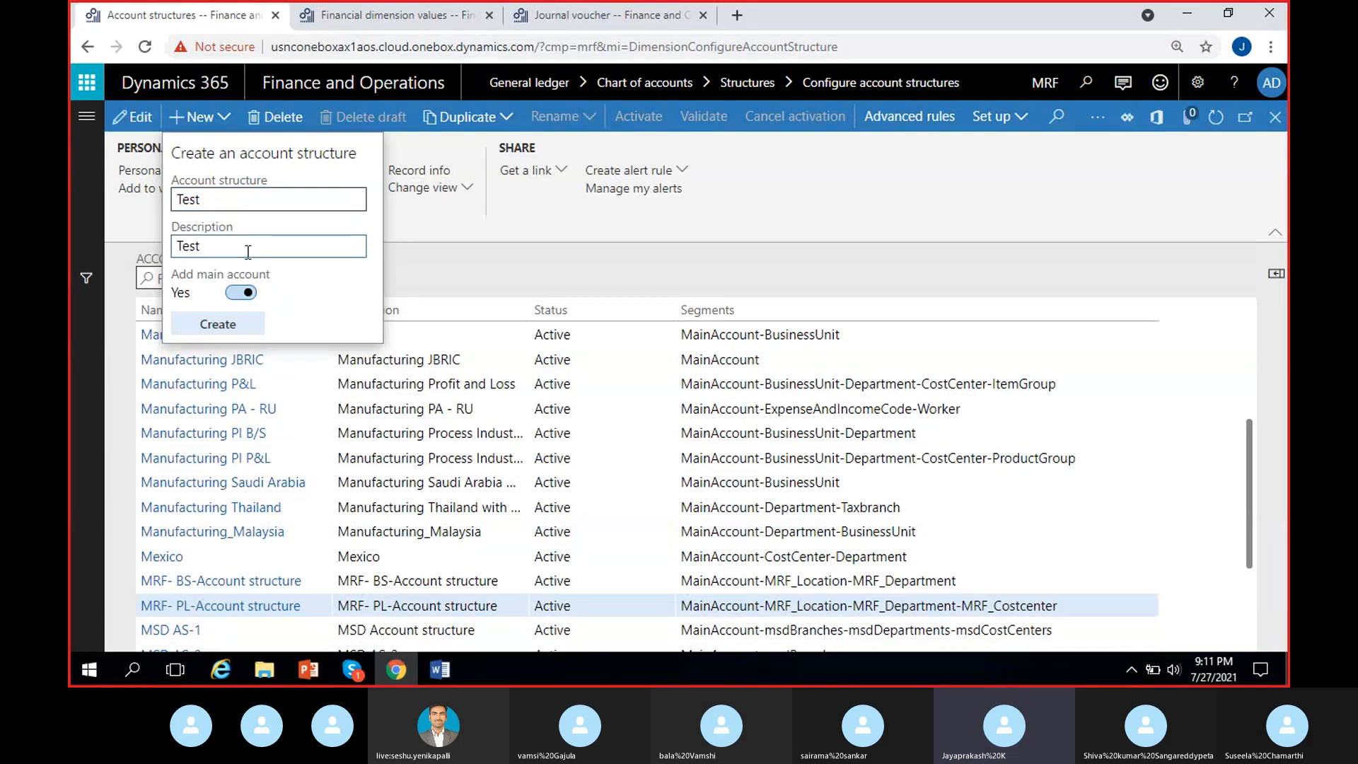
click(240, 293)
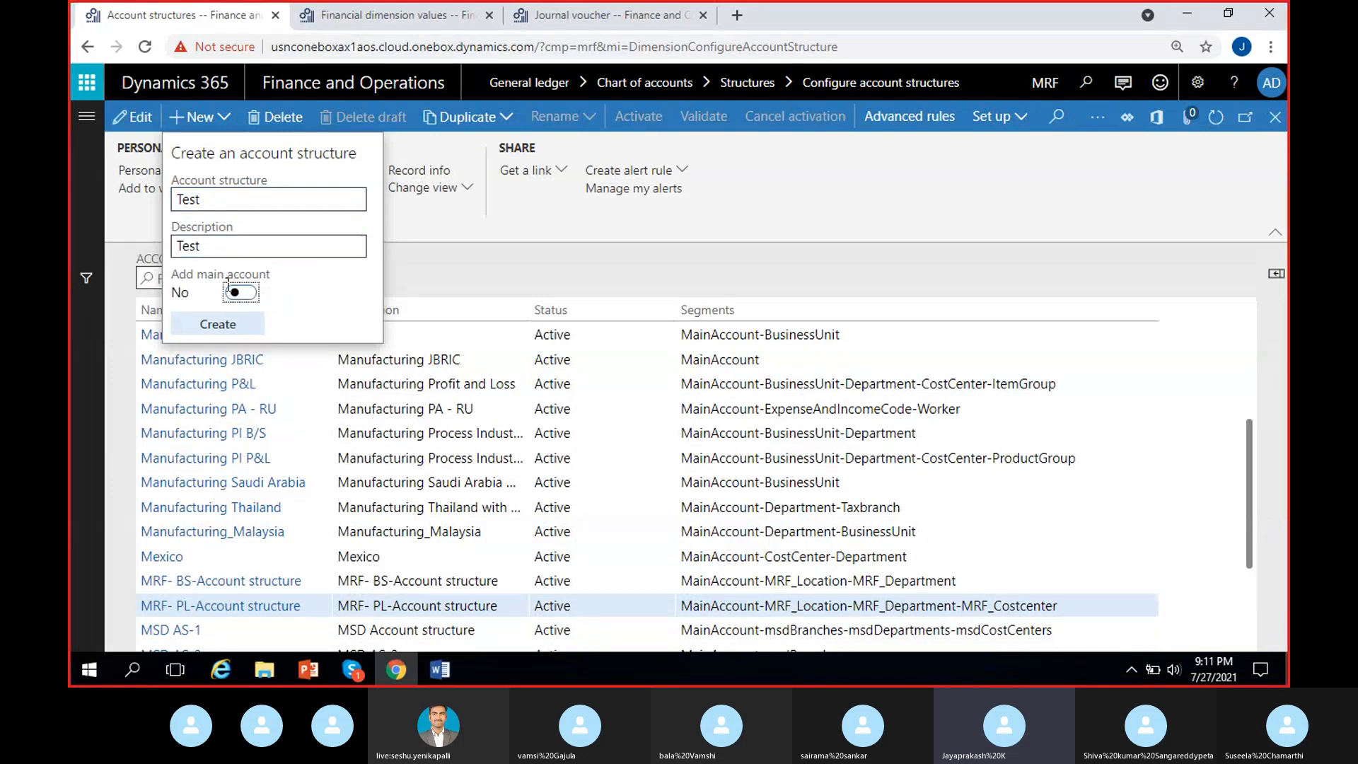
click(225, 326)
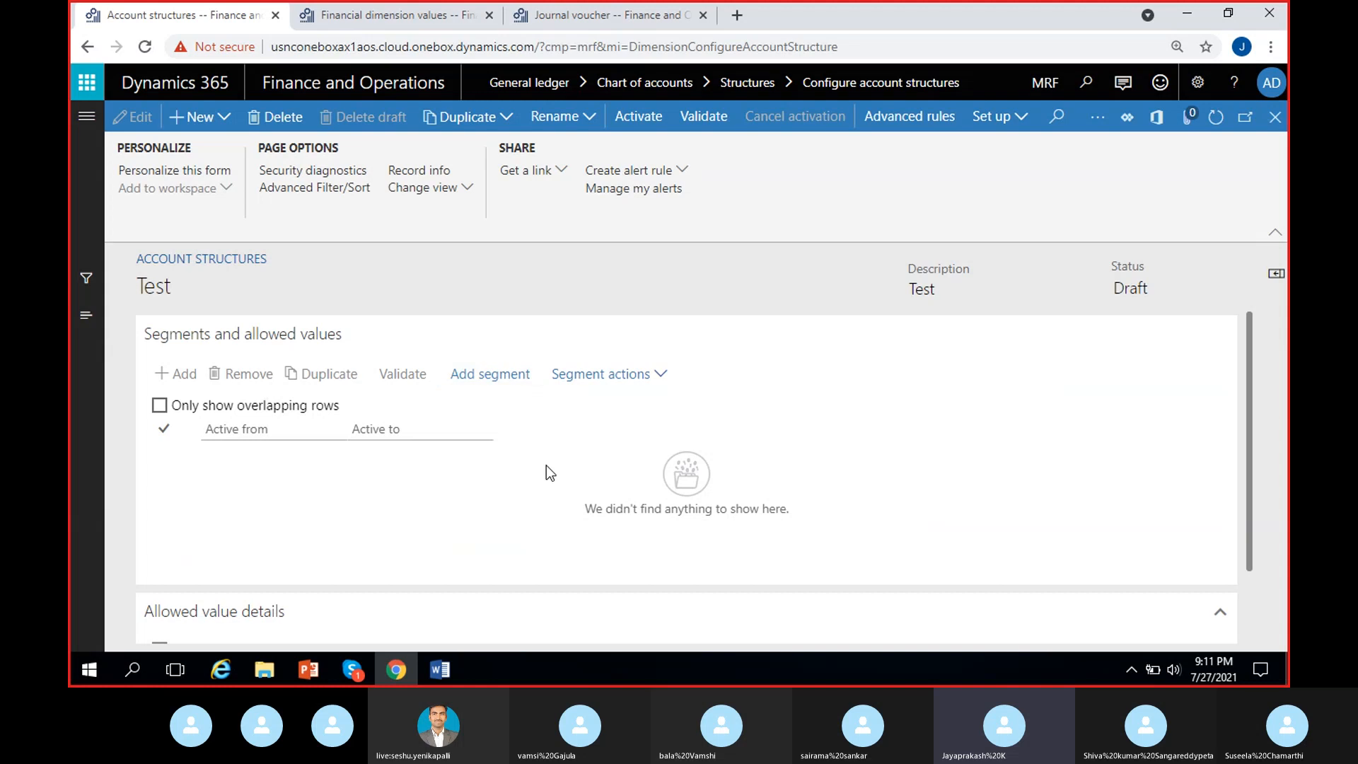
Add Department as the first segment of the Test account structure
scroll(1089, 473, down, 3)
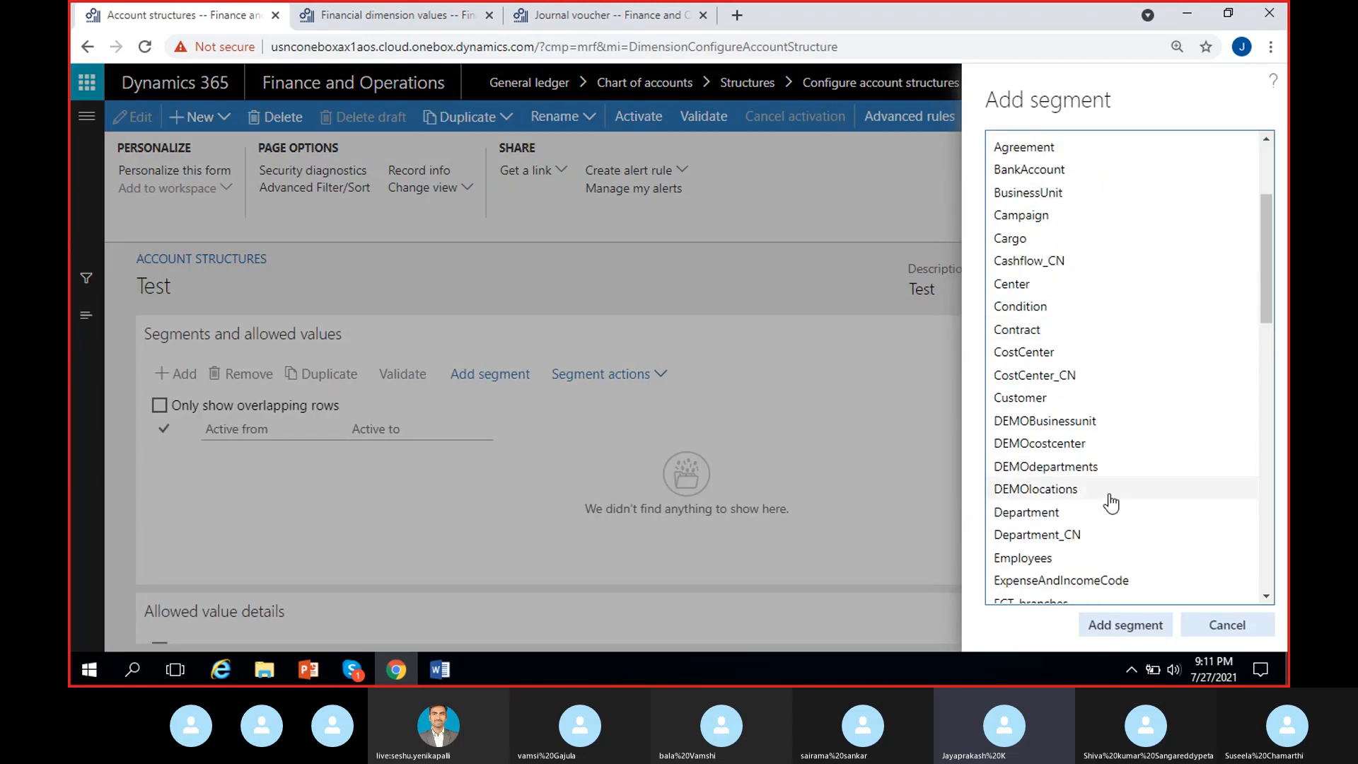
click(1063, 514)
click(1104, 625)
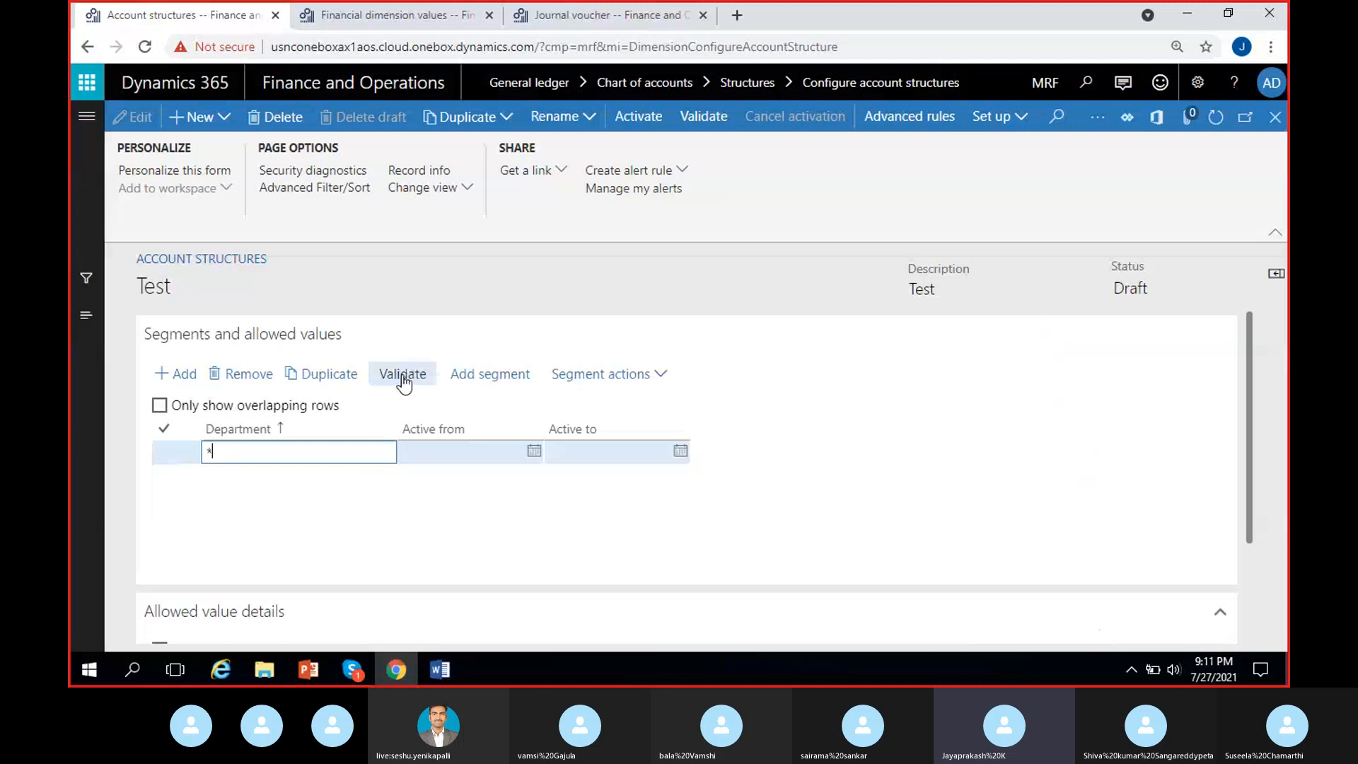
Add MainAccount as the second segment of the Test account structure, following Department
click(488, 380)
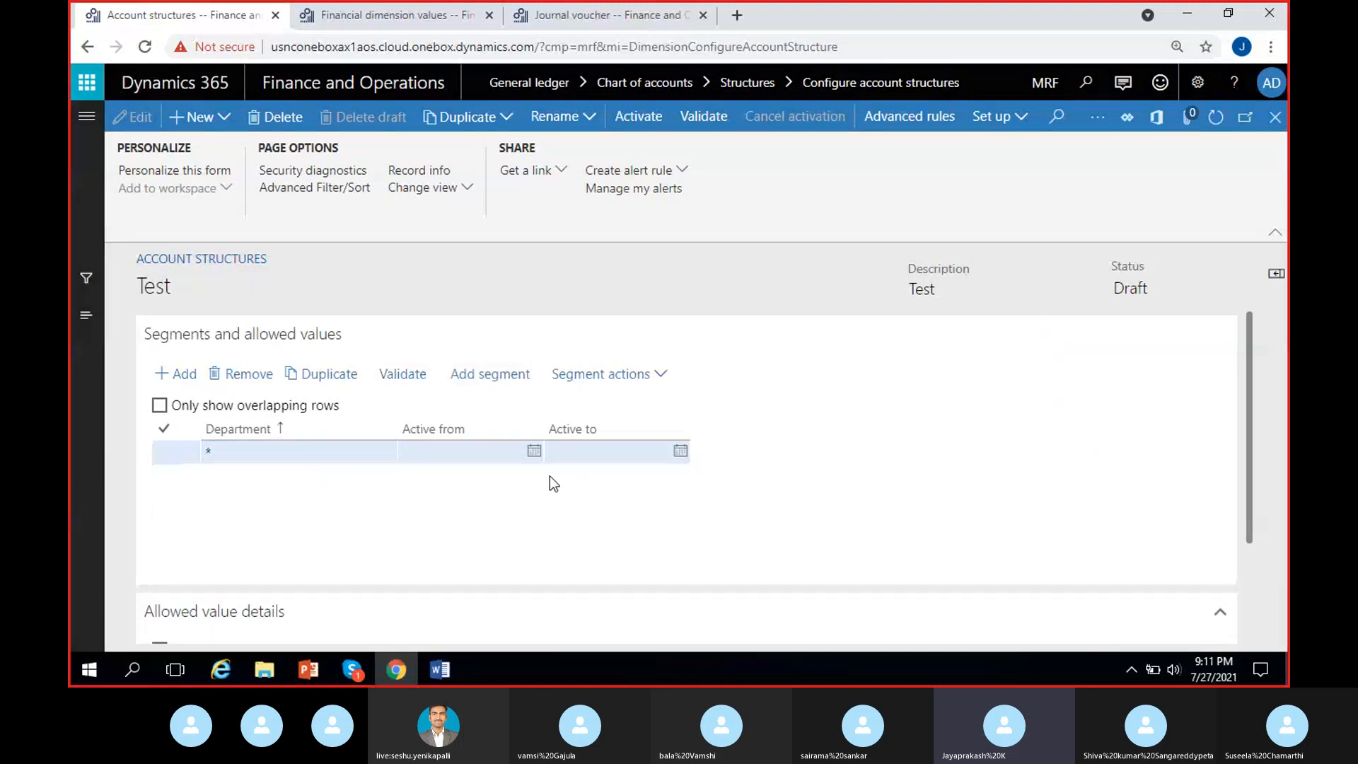
scroll(1061, 369, down, 8)
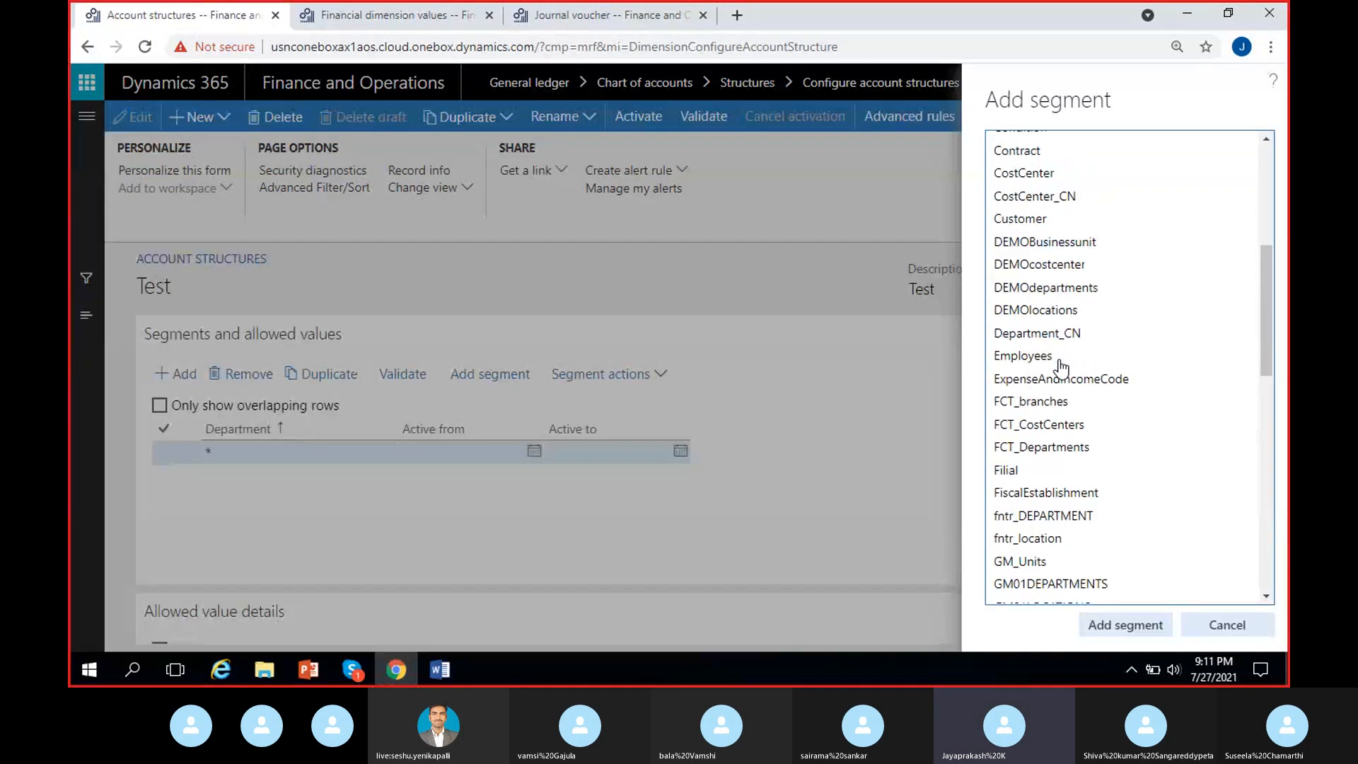
scroll(1061, 396, down, 1)
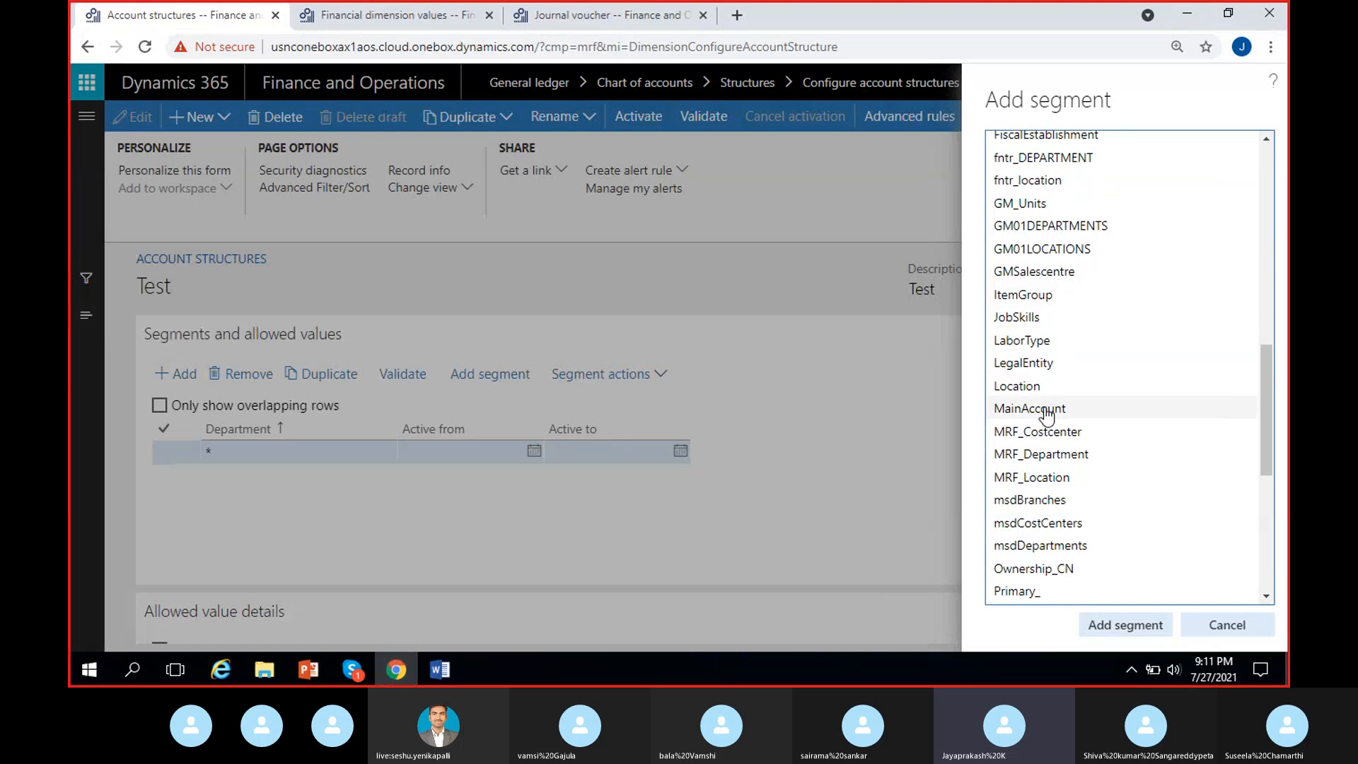
click(1047, 414)
click(1126, 625)
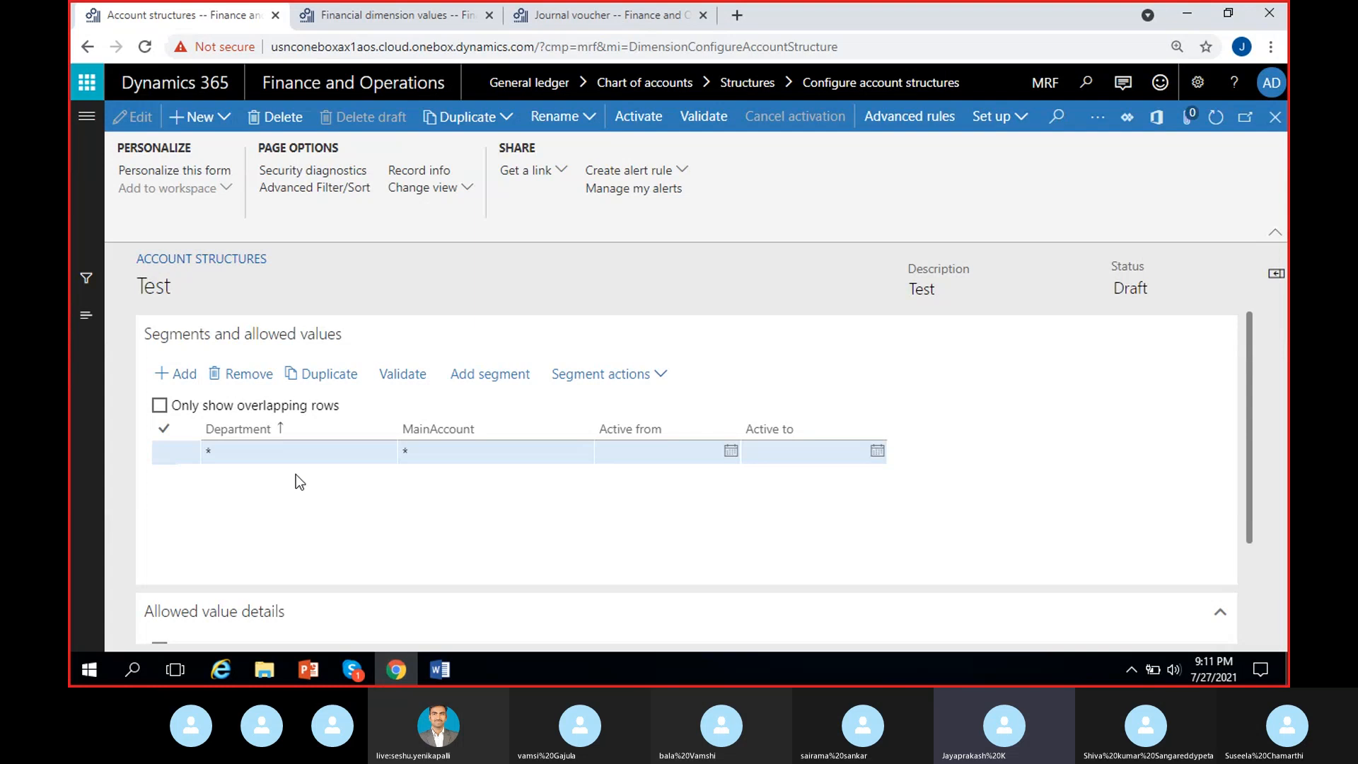
Review the Department and MainAccount segment order in the Test structure and the main account option offered for new structures
click(358, 451)
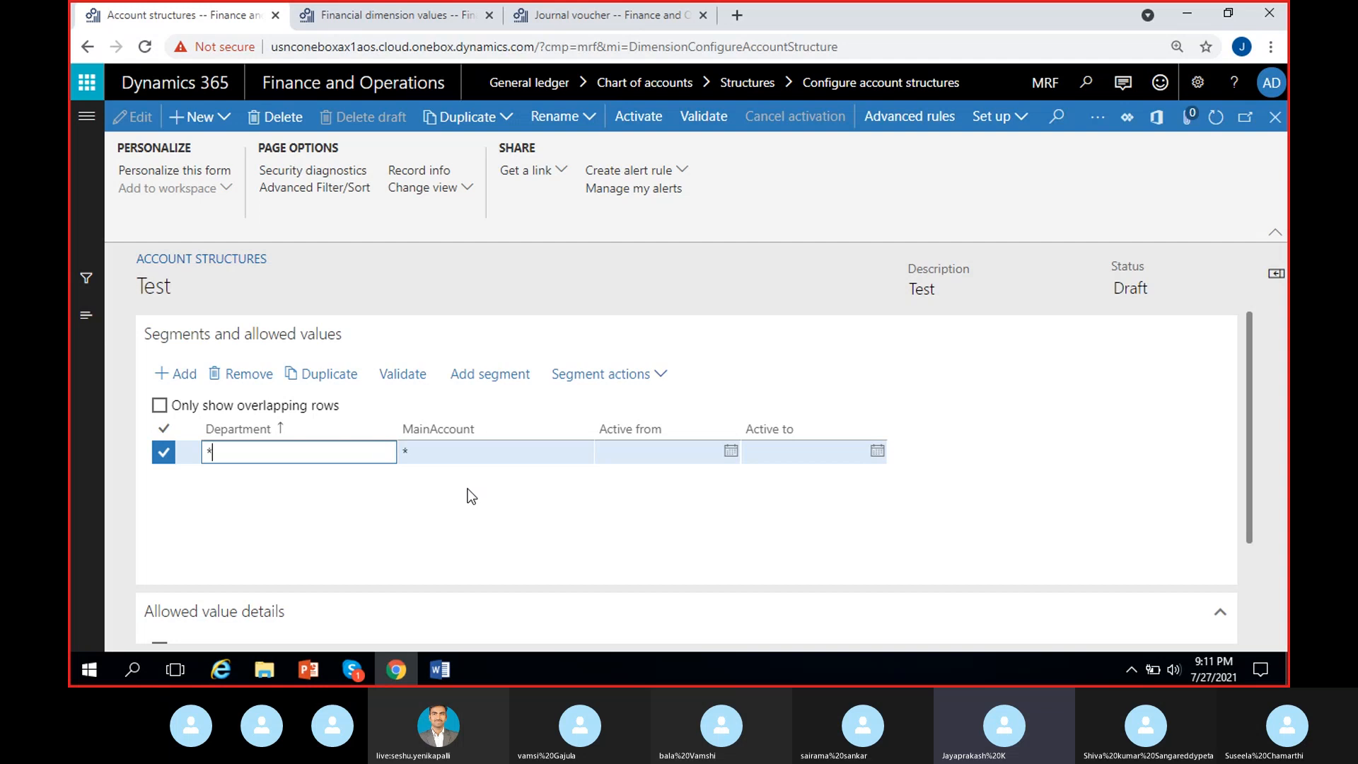
click(437, 452)
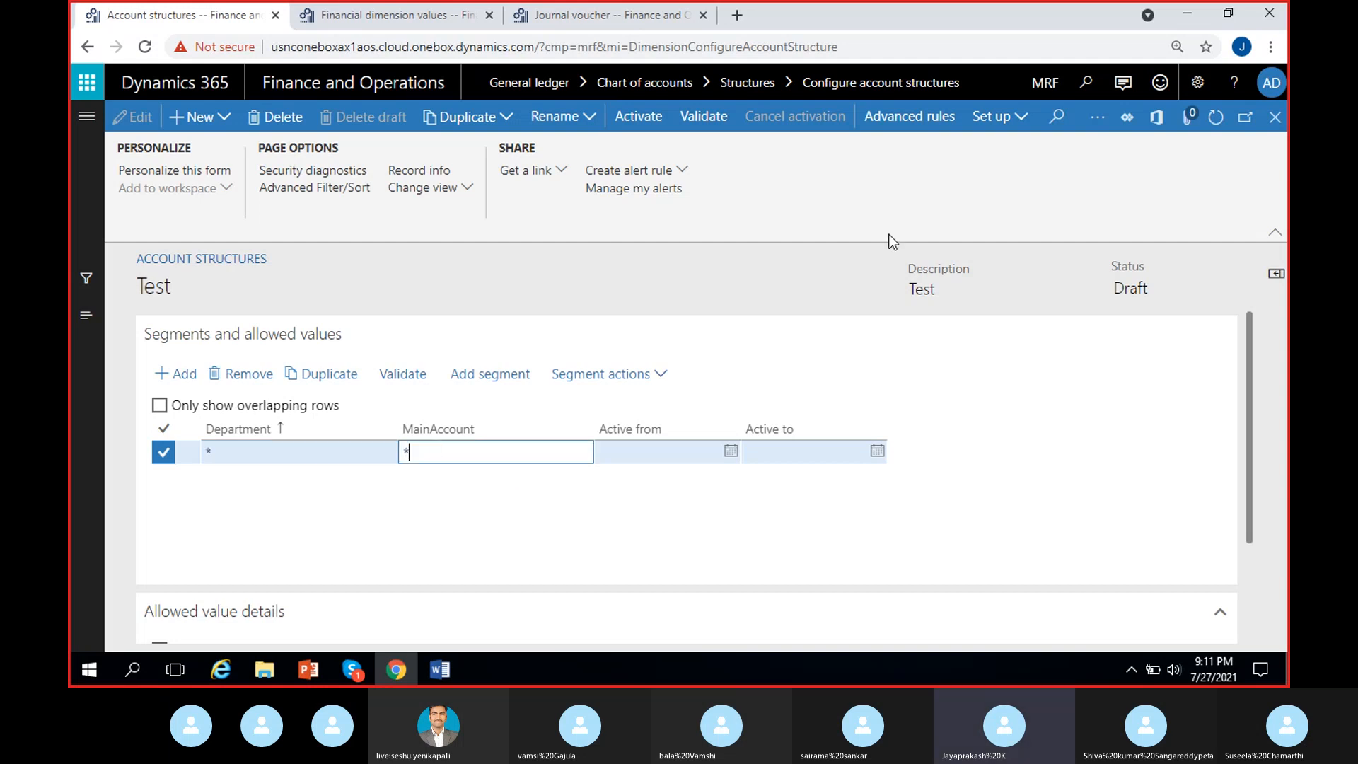
click(248, 455)
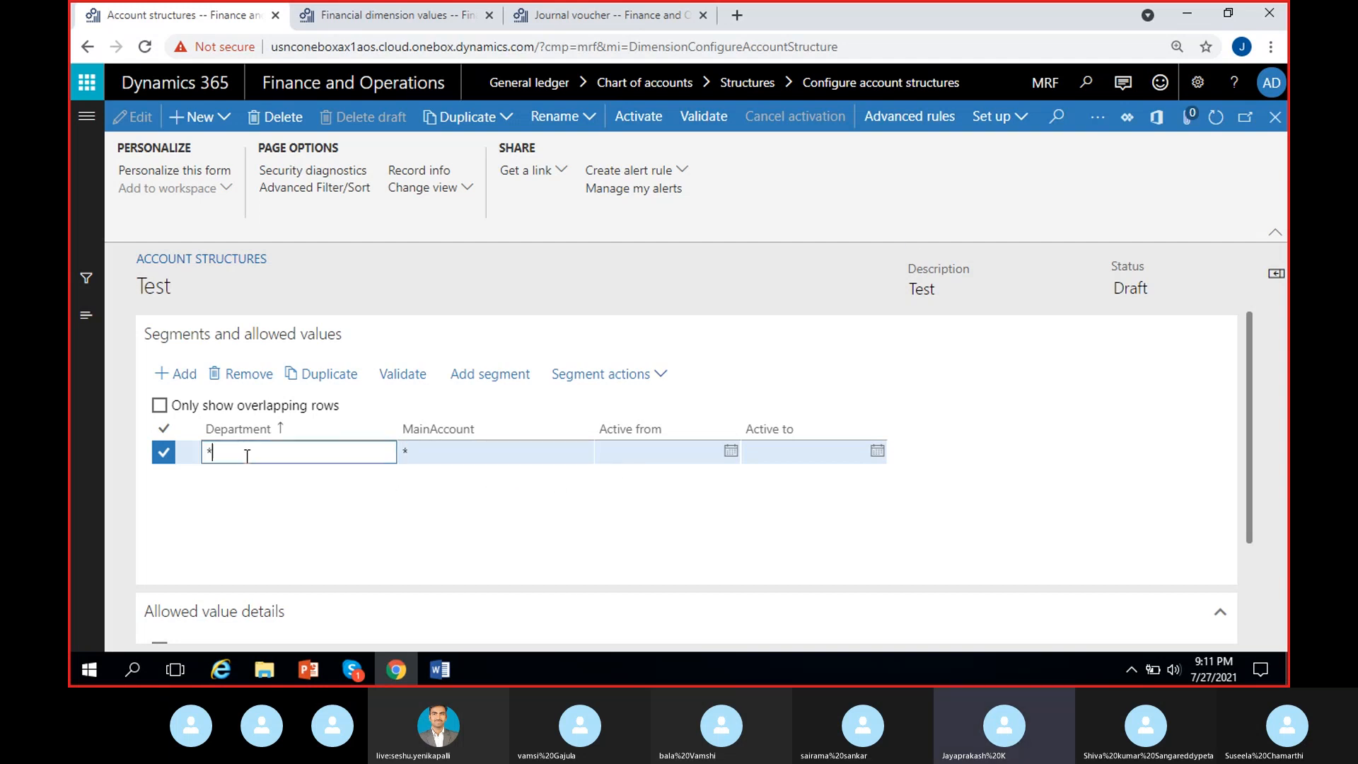
click(457, 452)
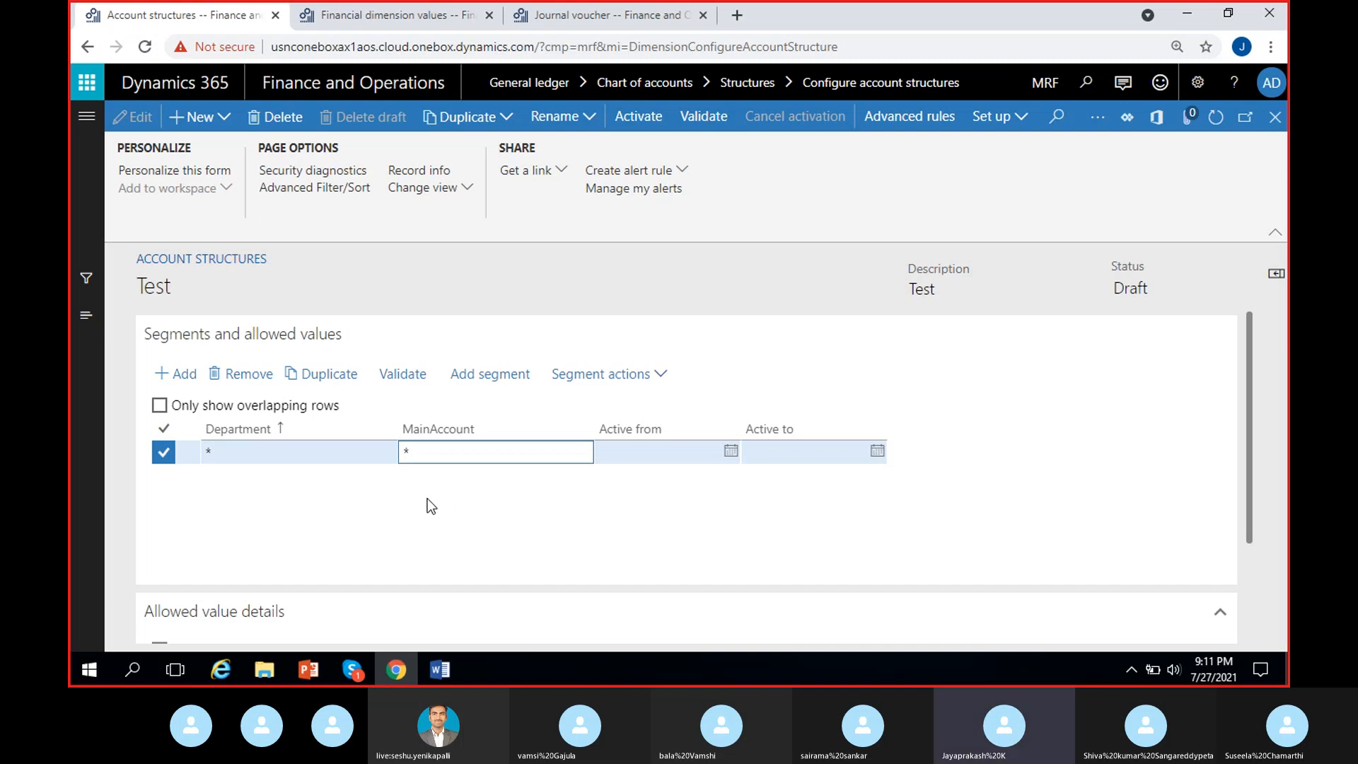
click(438, 477)
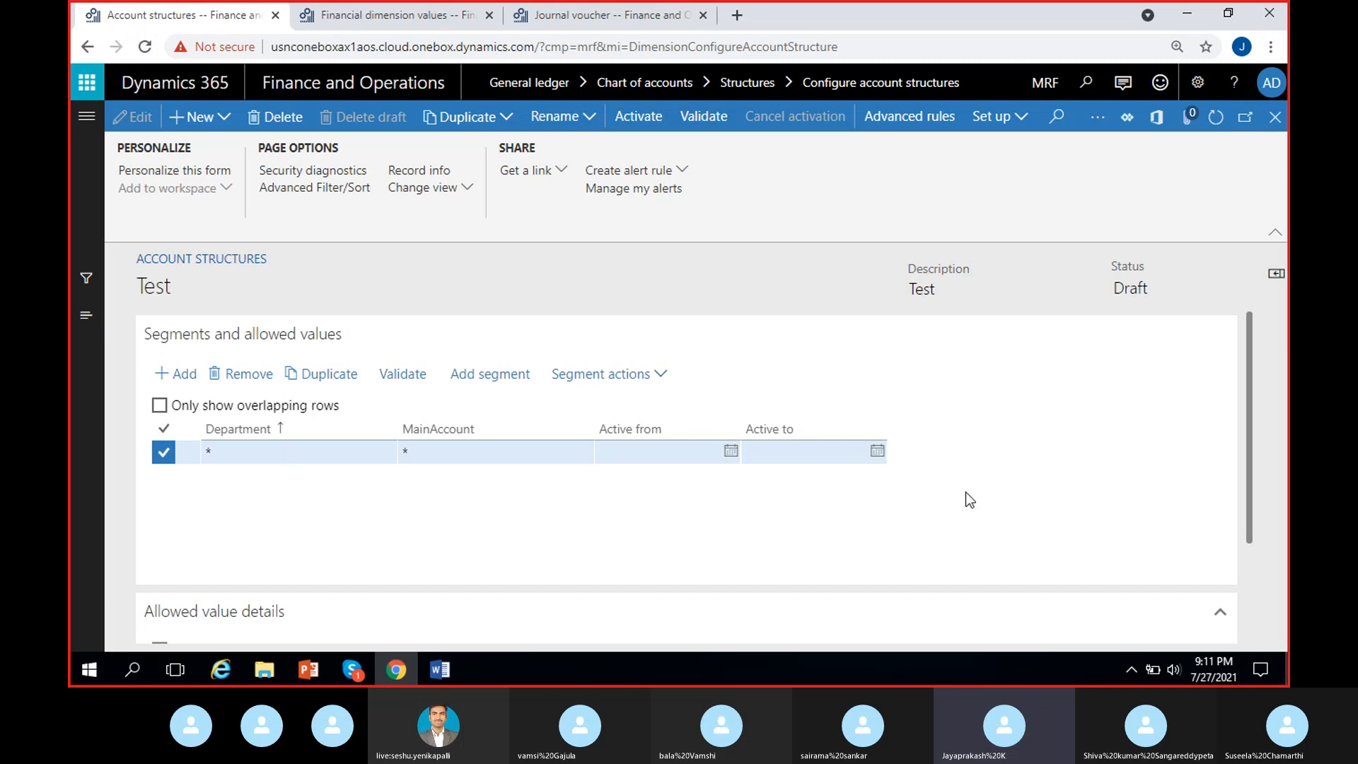
click(209, 122)
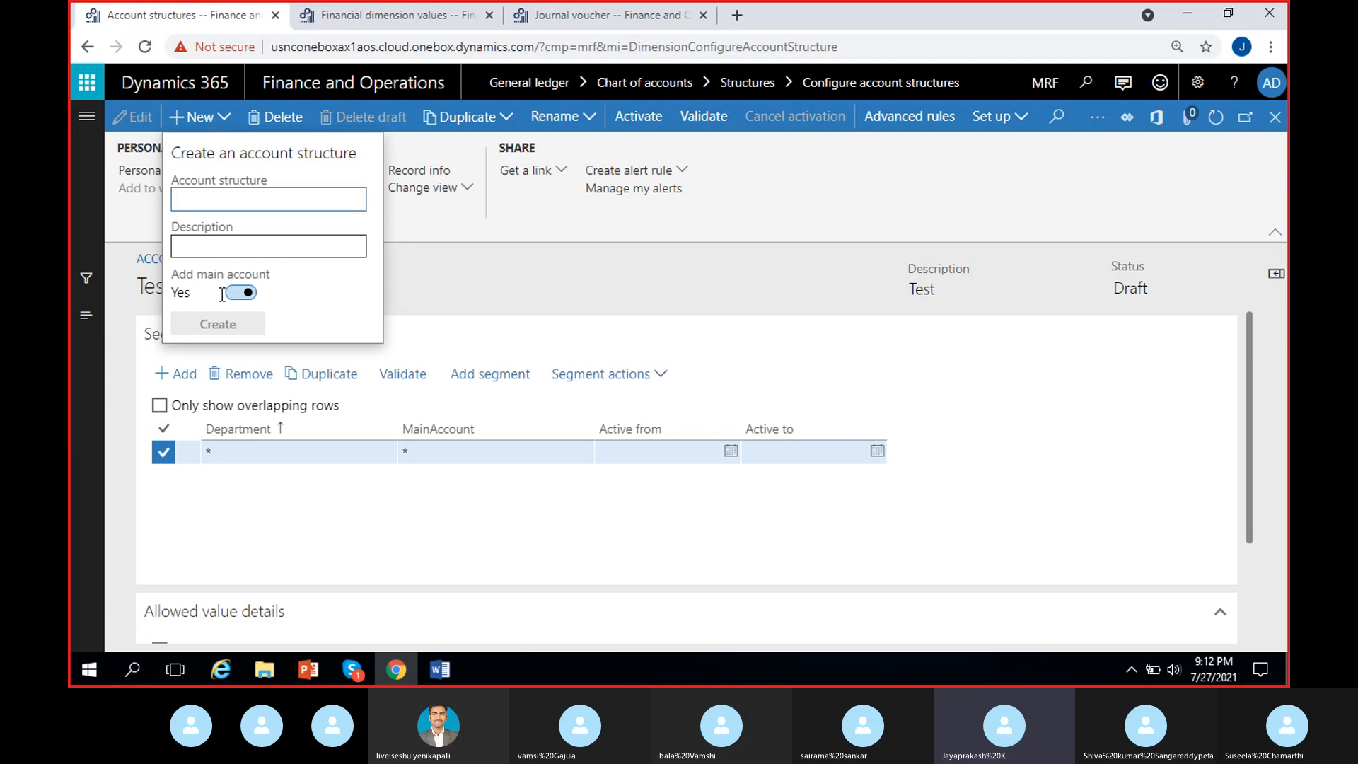
key(Escape)
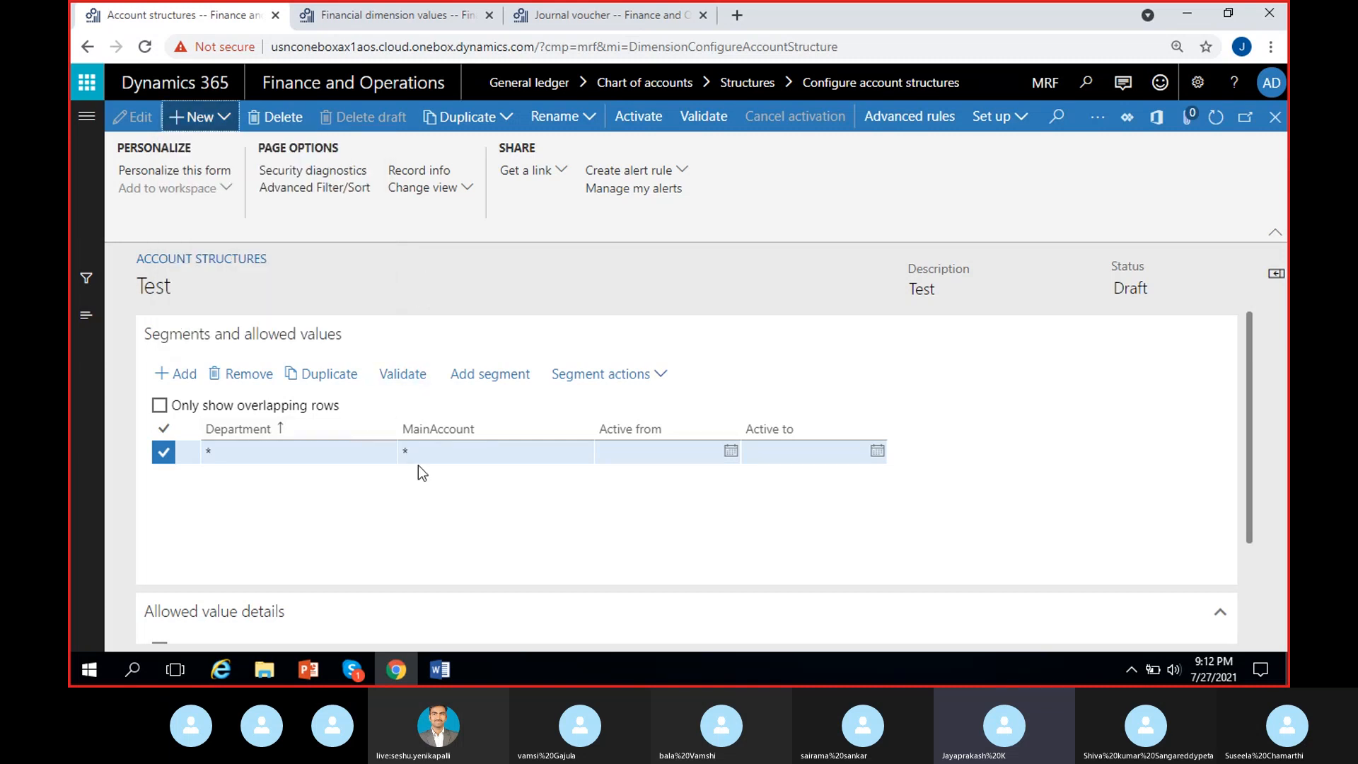
Move the MainAccount segment ahead of Department in the Test account structure
click(466, 450)
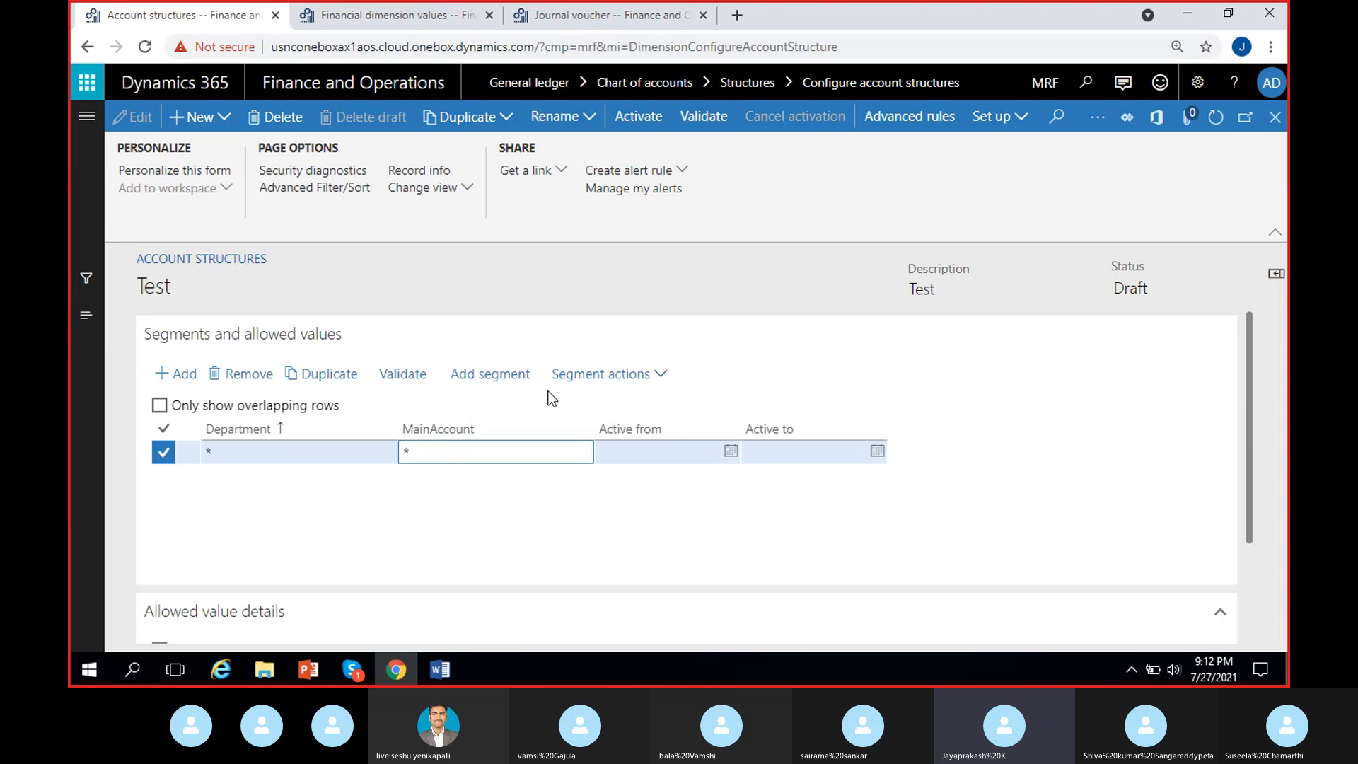
click(616, 377)
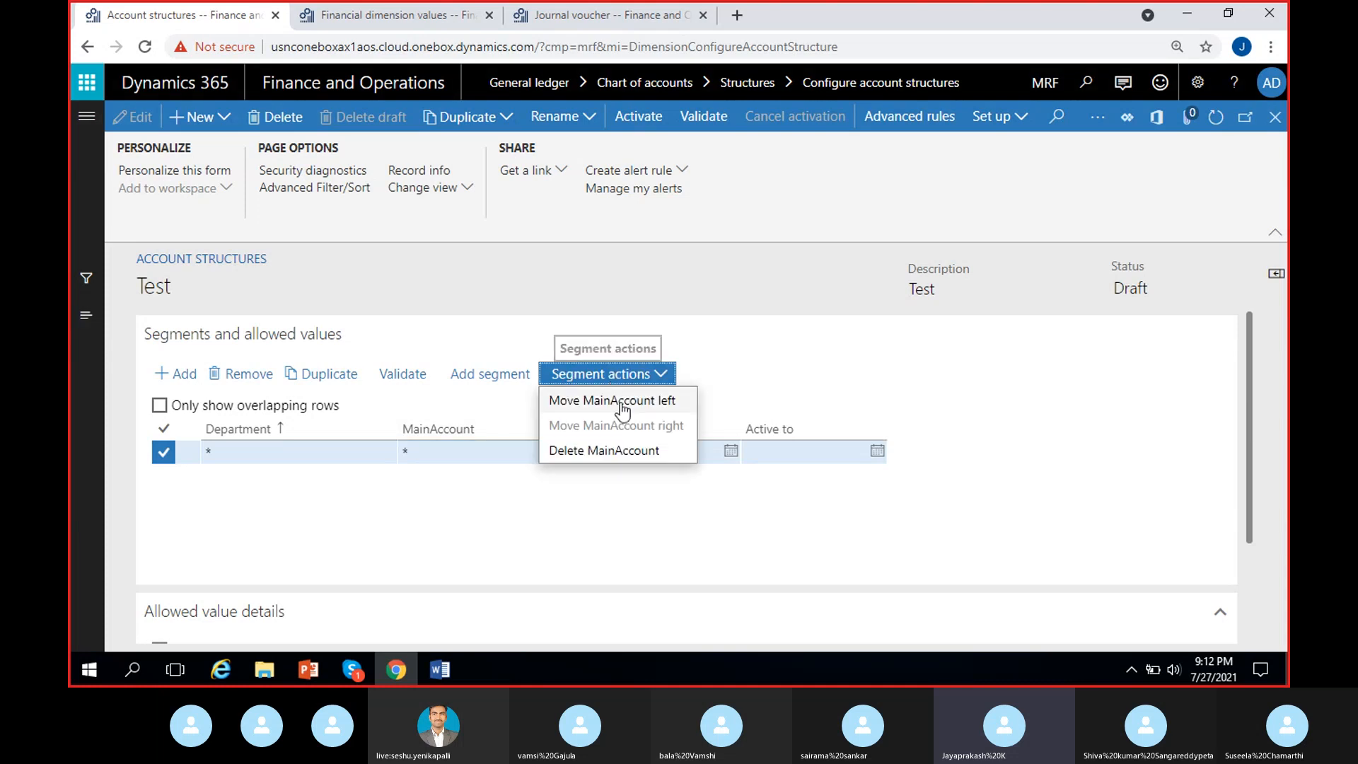
click(614, 404)
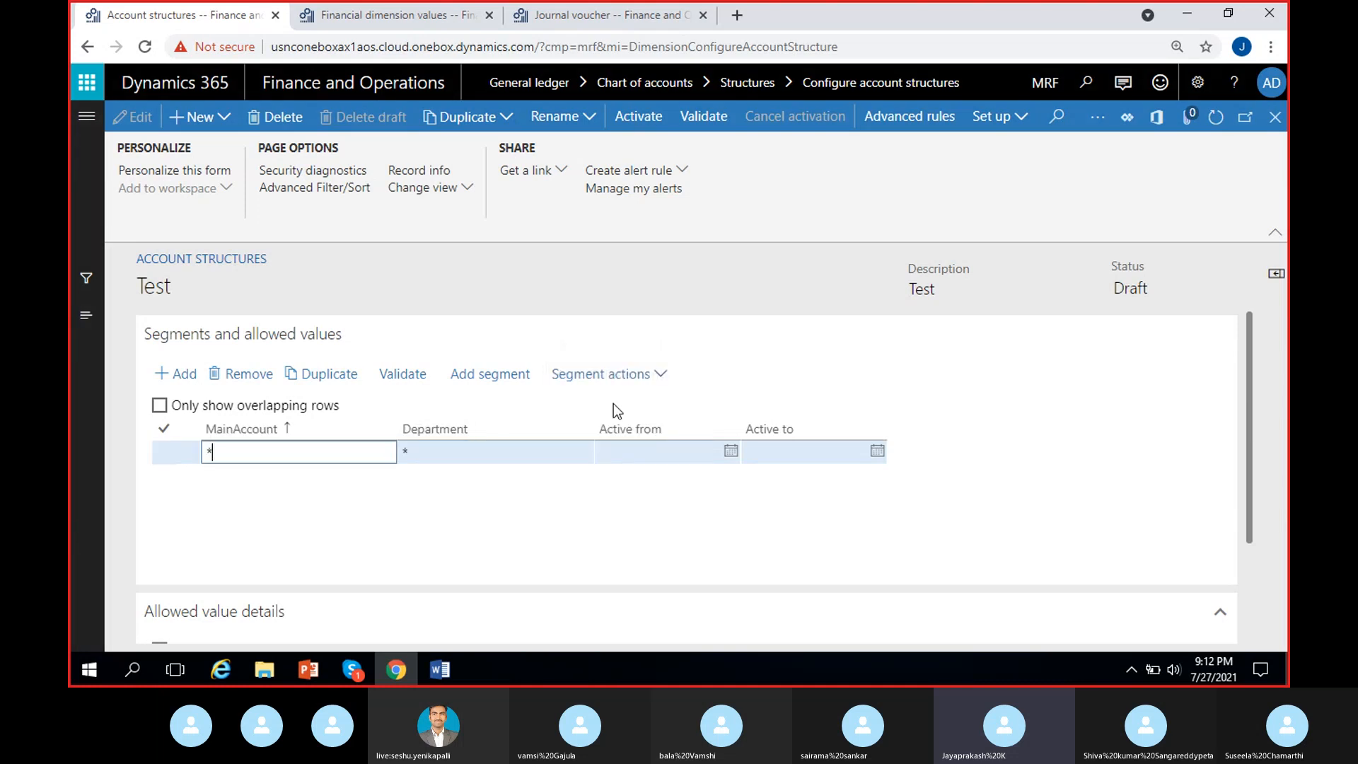
Move the MainAccount segment back behind Department in the Test account structure
click(240, 453)
click(436, 456)
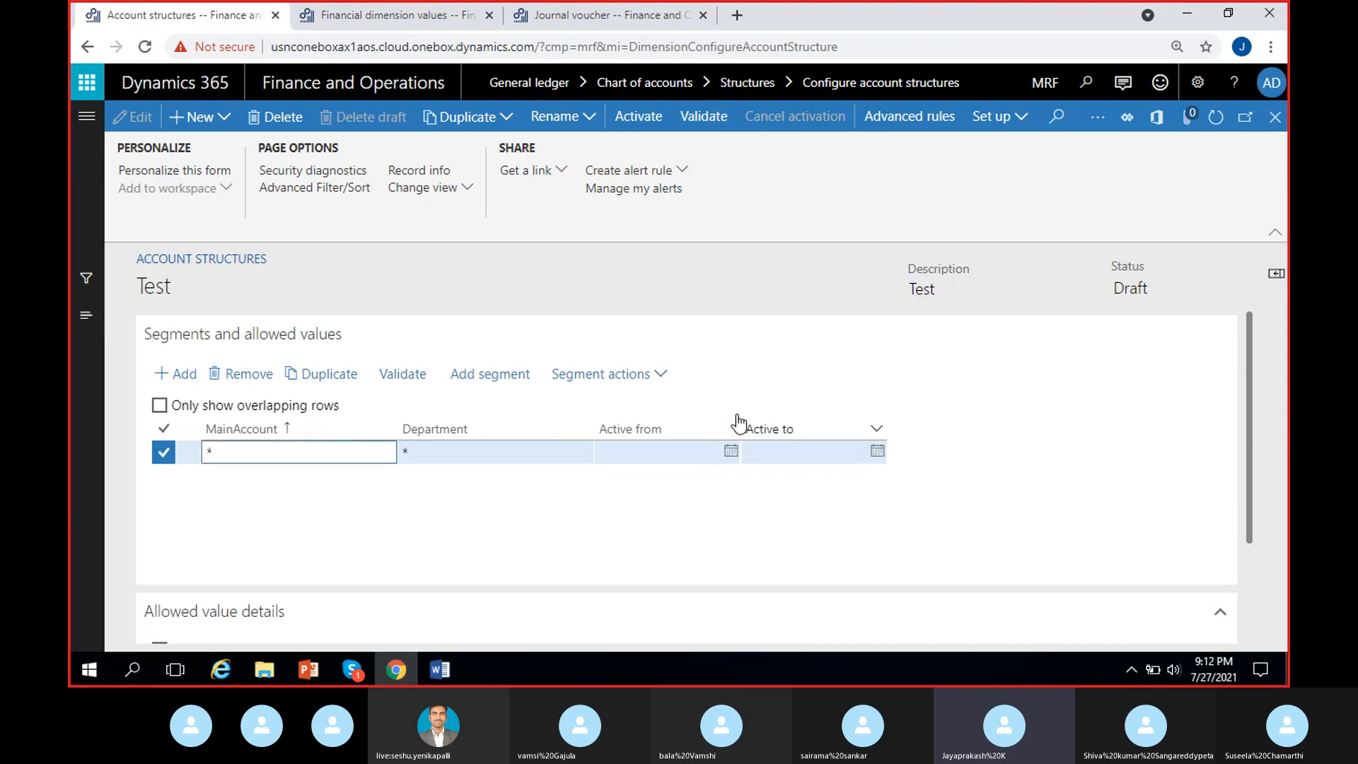
click(650, 382)
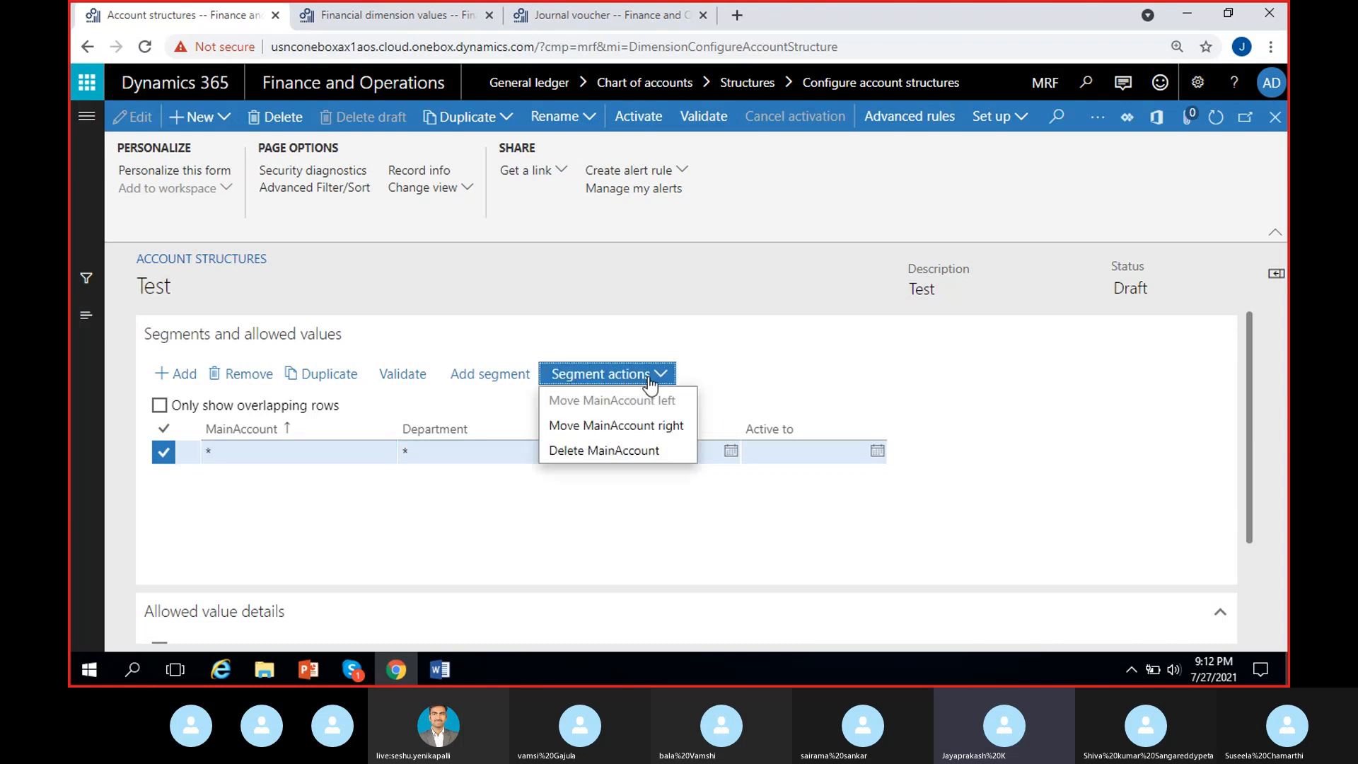
click(626, 426)
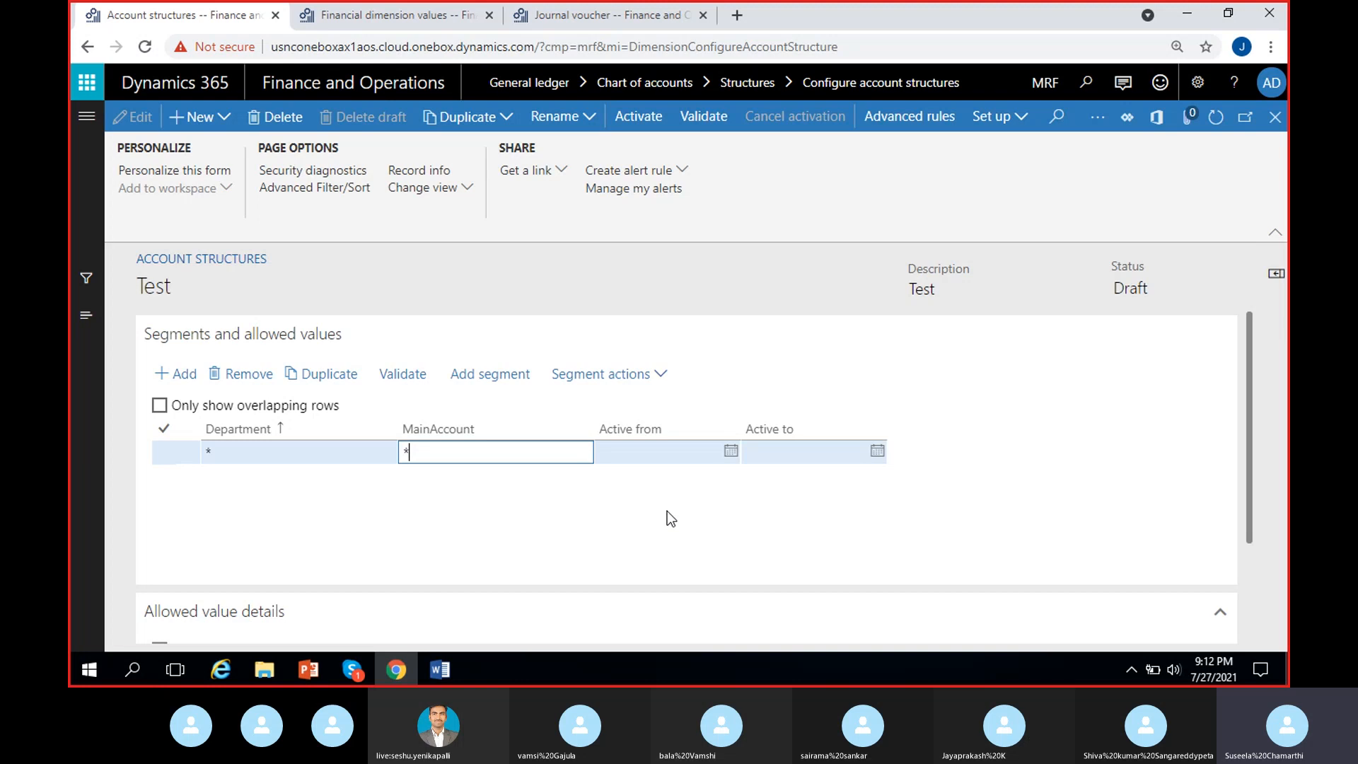
click(647, 520)
scroll(665, 536, down, 2)
scroll(665, 538, up, 2)
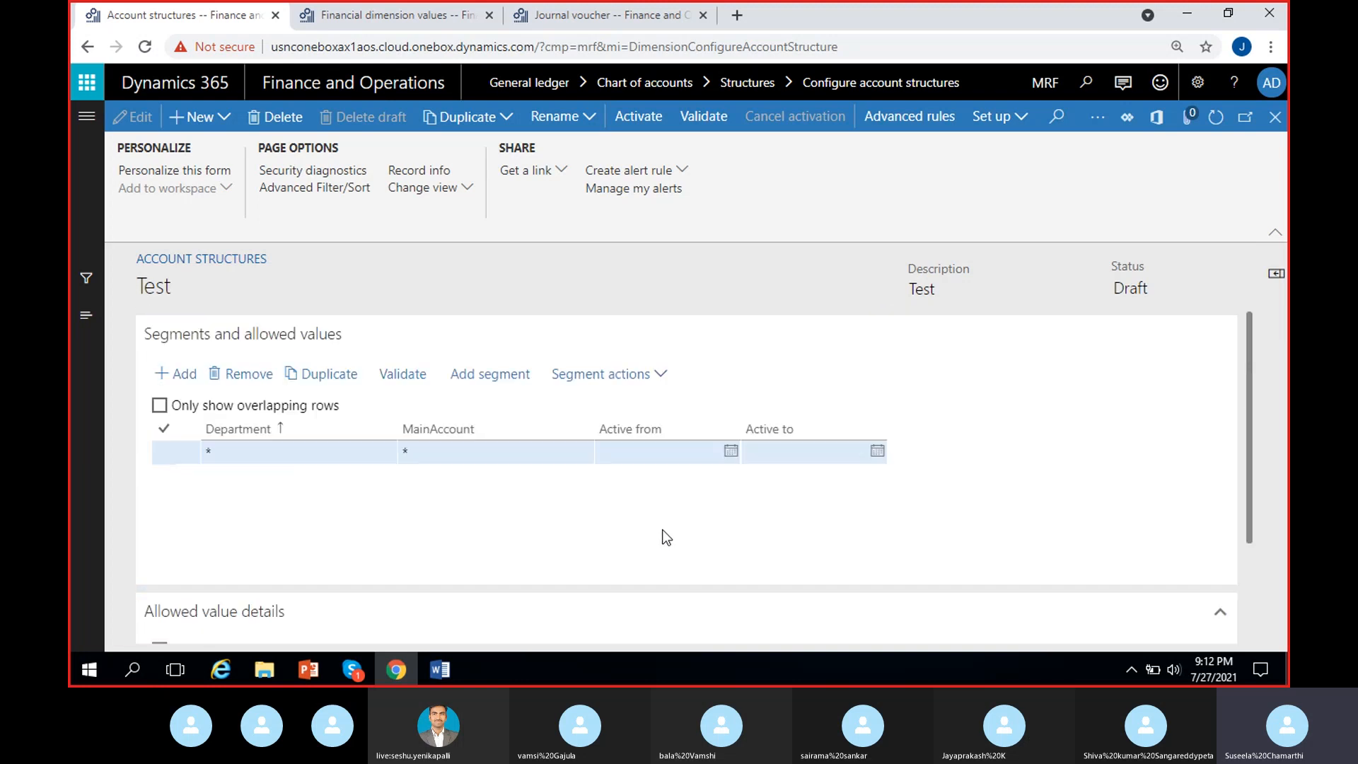
scroll(685, 539, down, 1)
scroll(686, 546, up, 1)
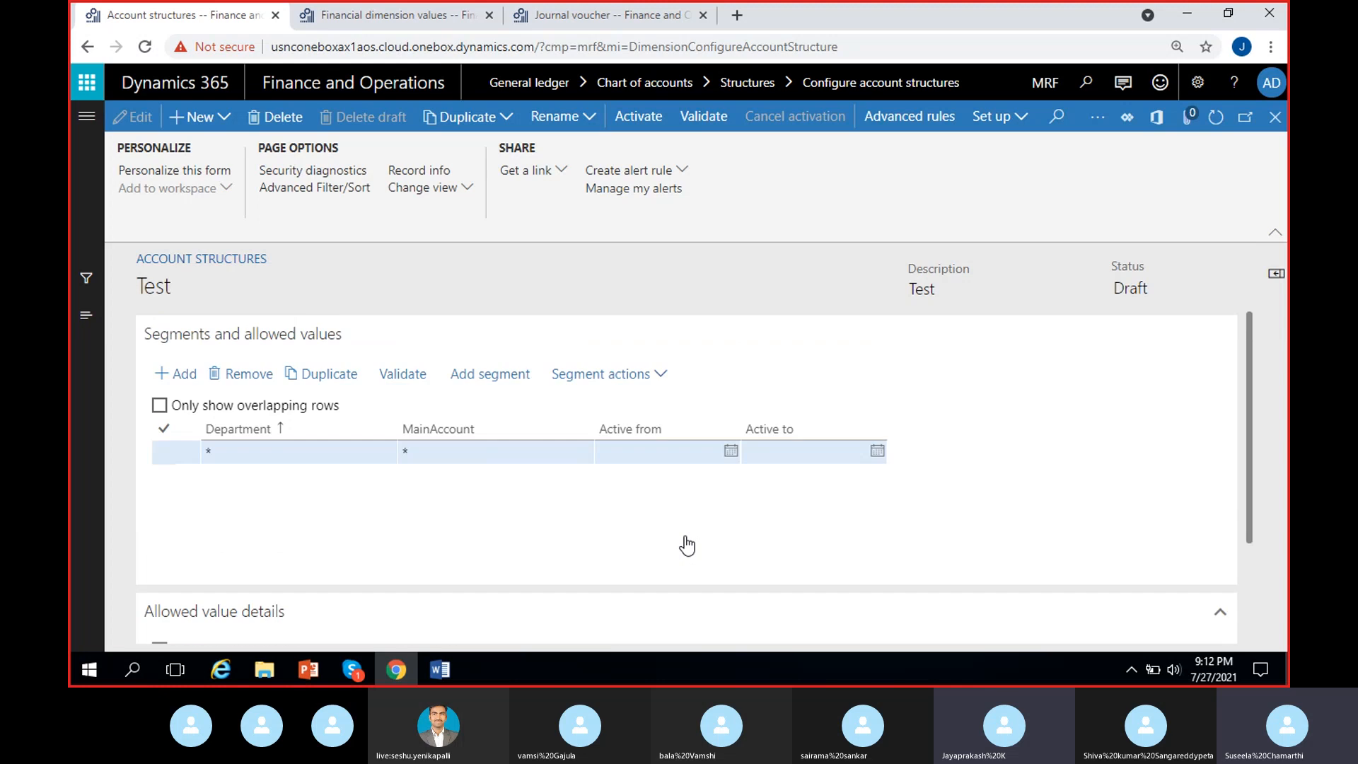
Move the Department segment behind MainAccount so that MainAccount leads the Test account structure
click(440, 453)
click(295, 451)
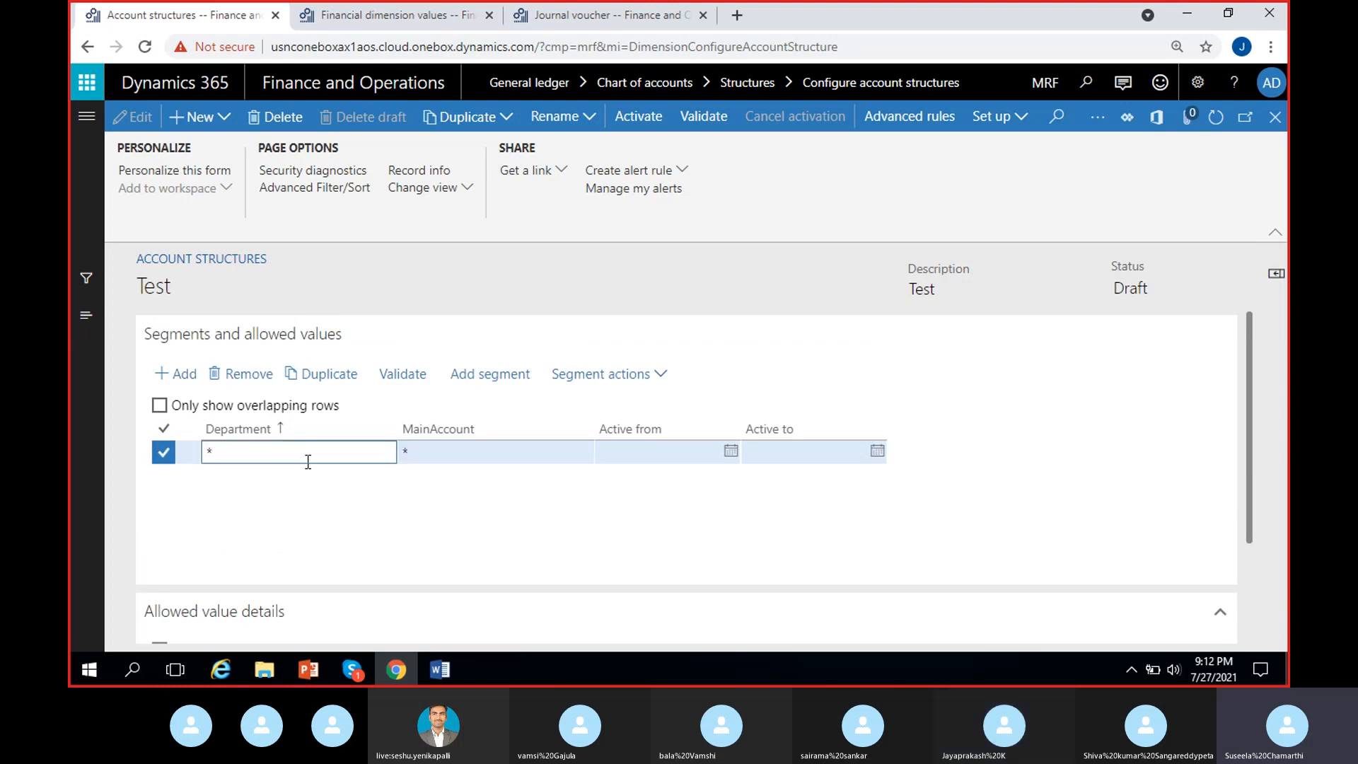
click(635, 377)
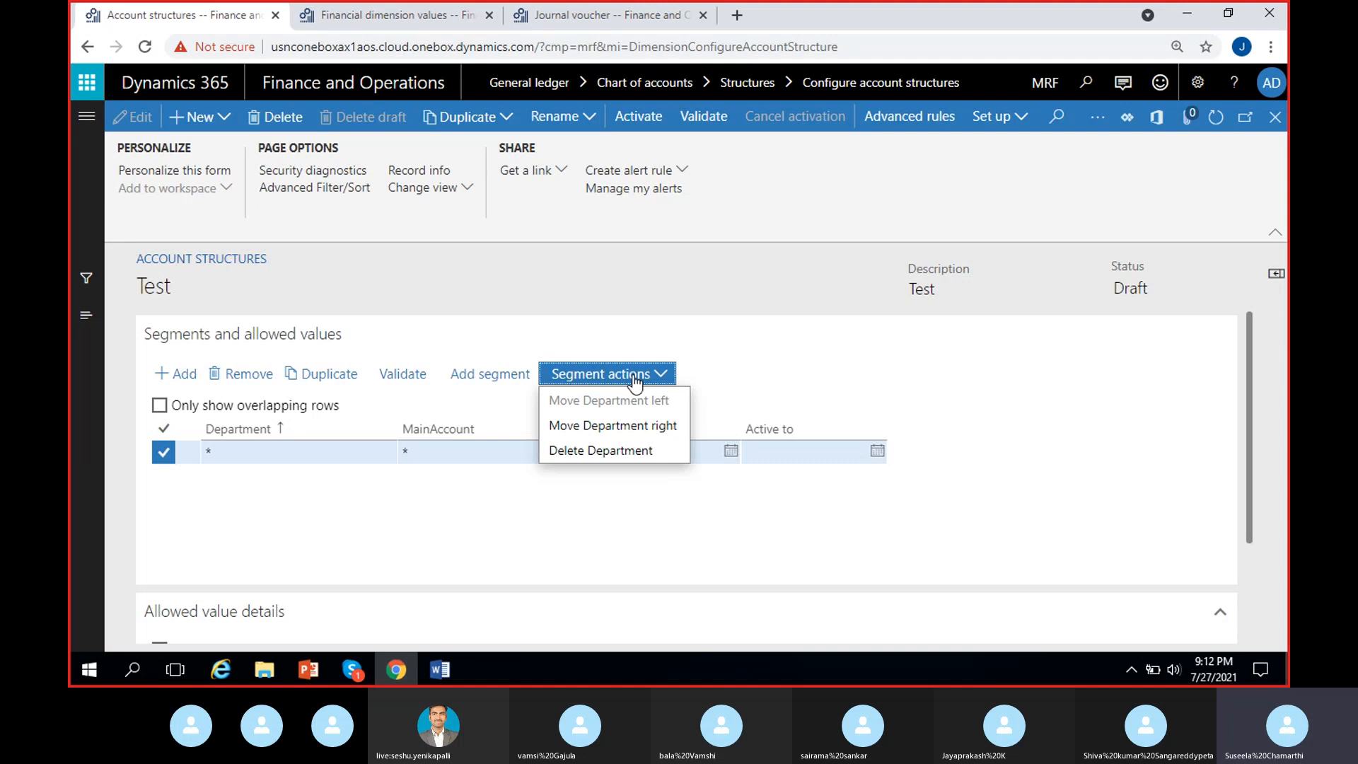
click(629, 427)
click(261, 452)
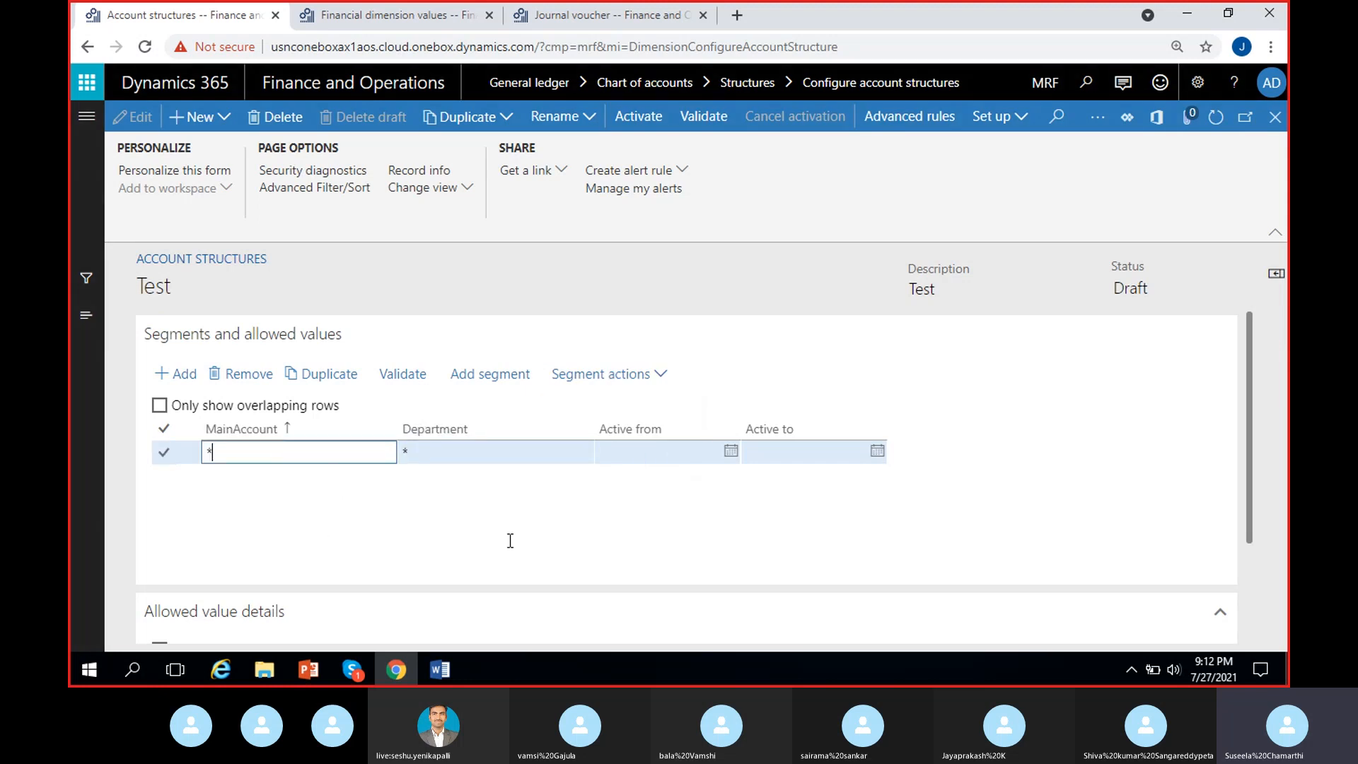
click(340, 504)
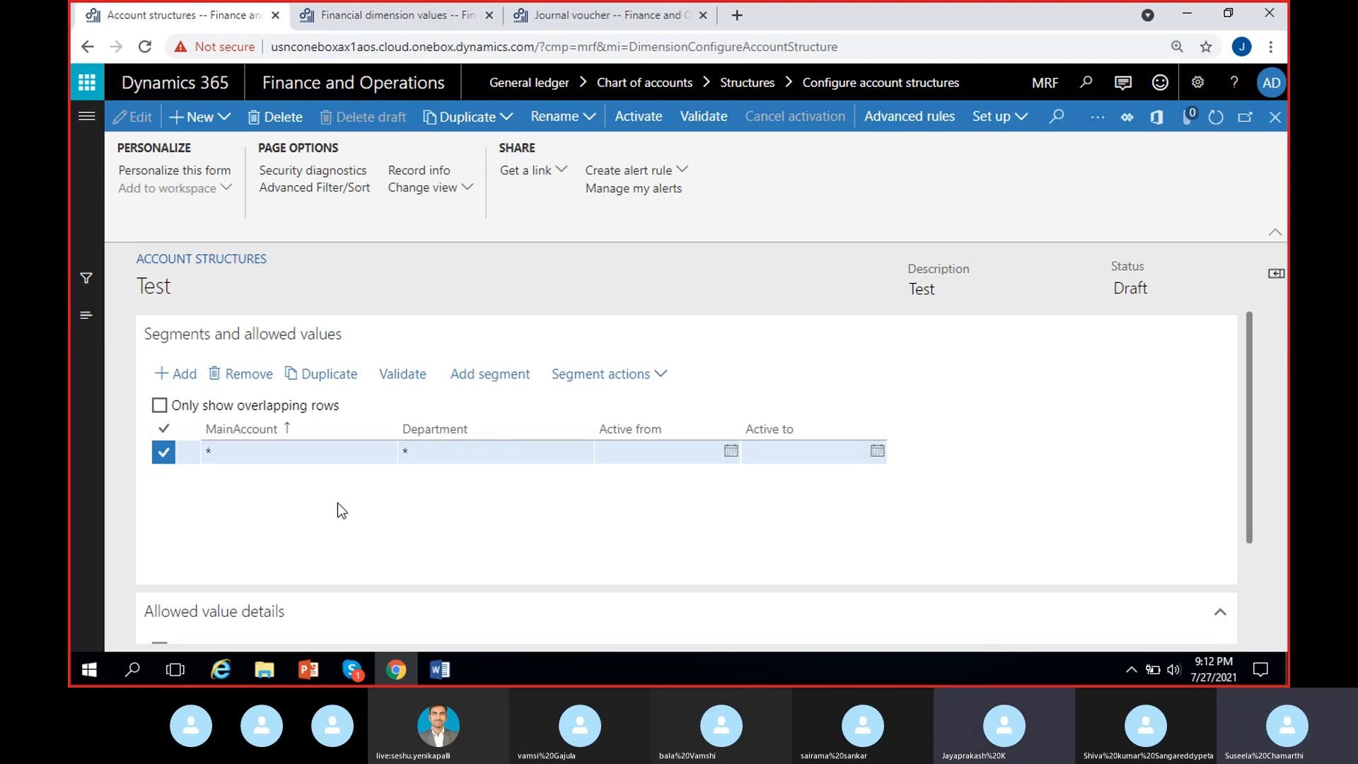
click(440, 450)
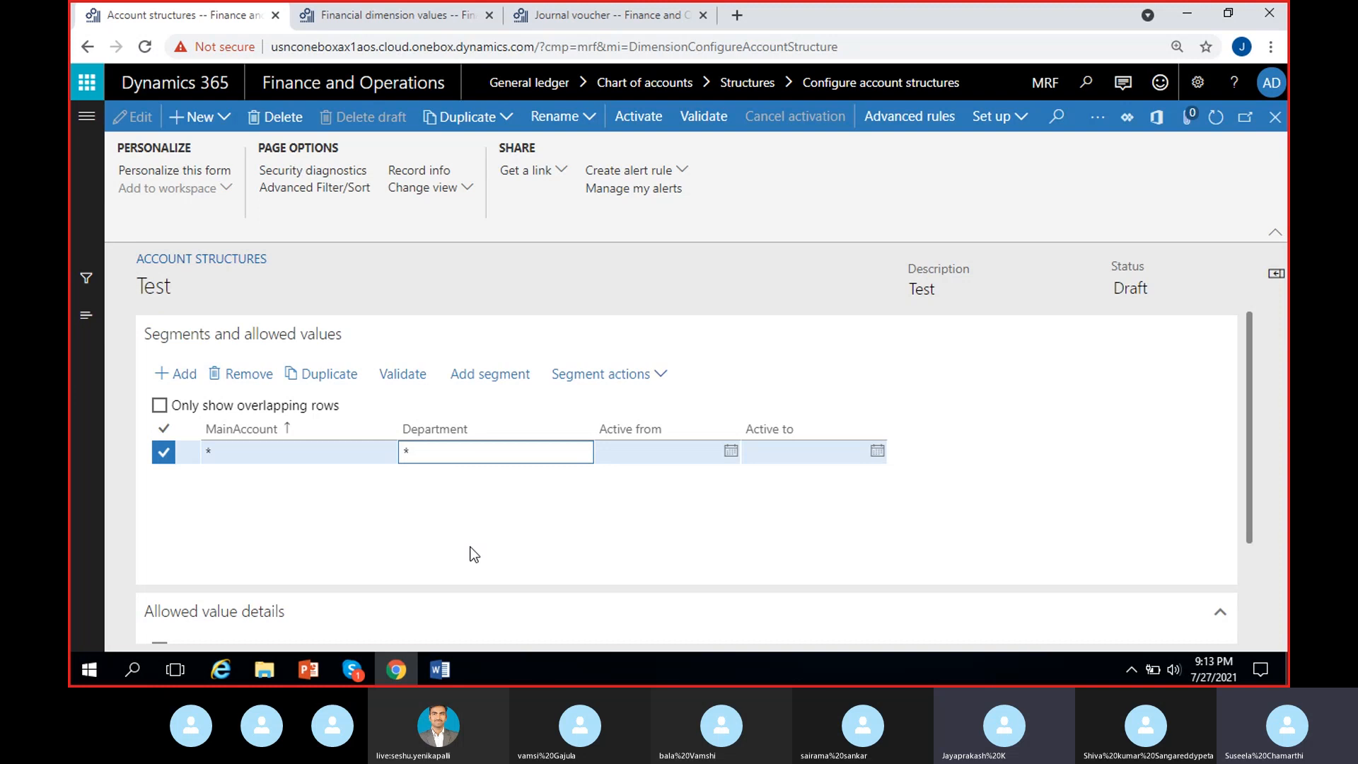
click(491, 503)
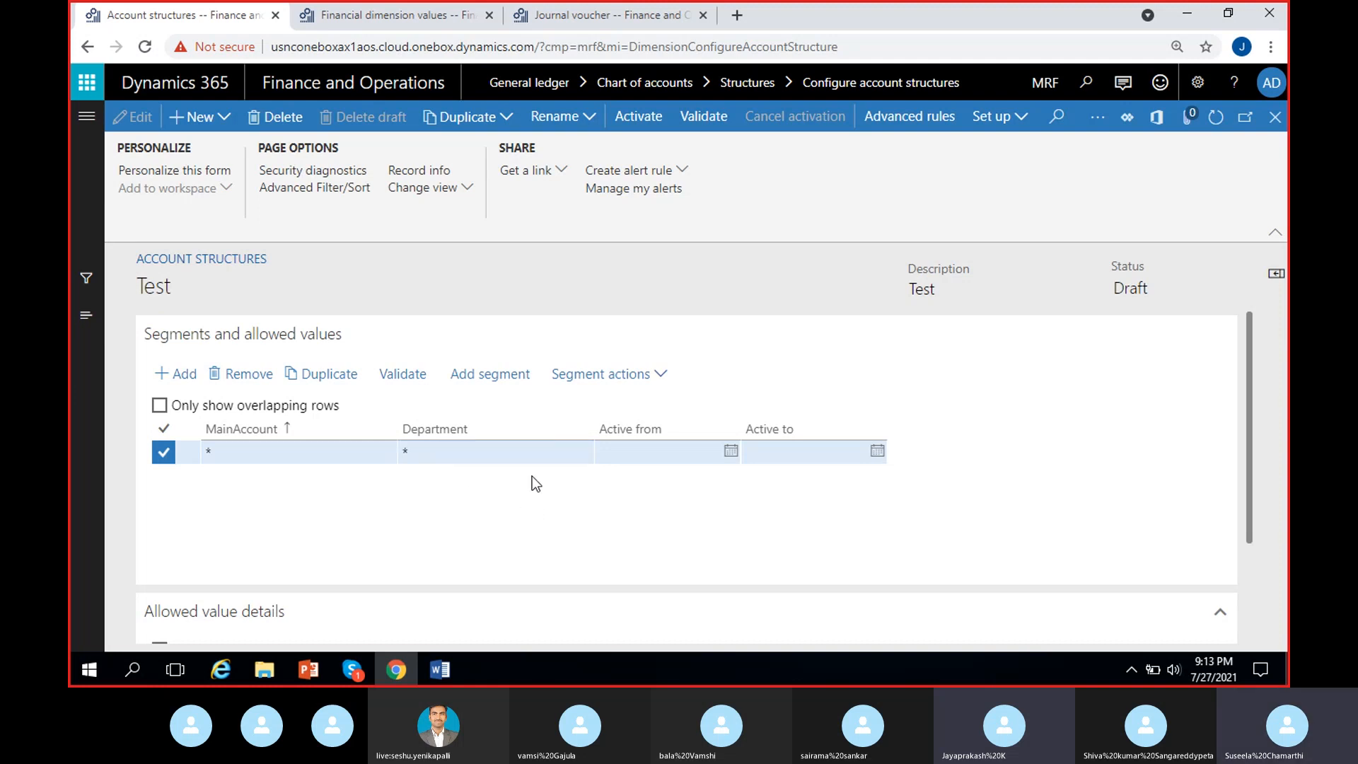
click(486, 452)
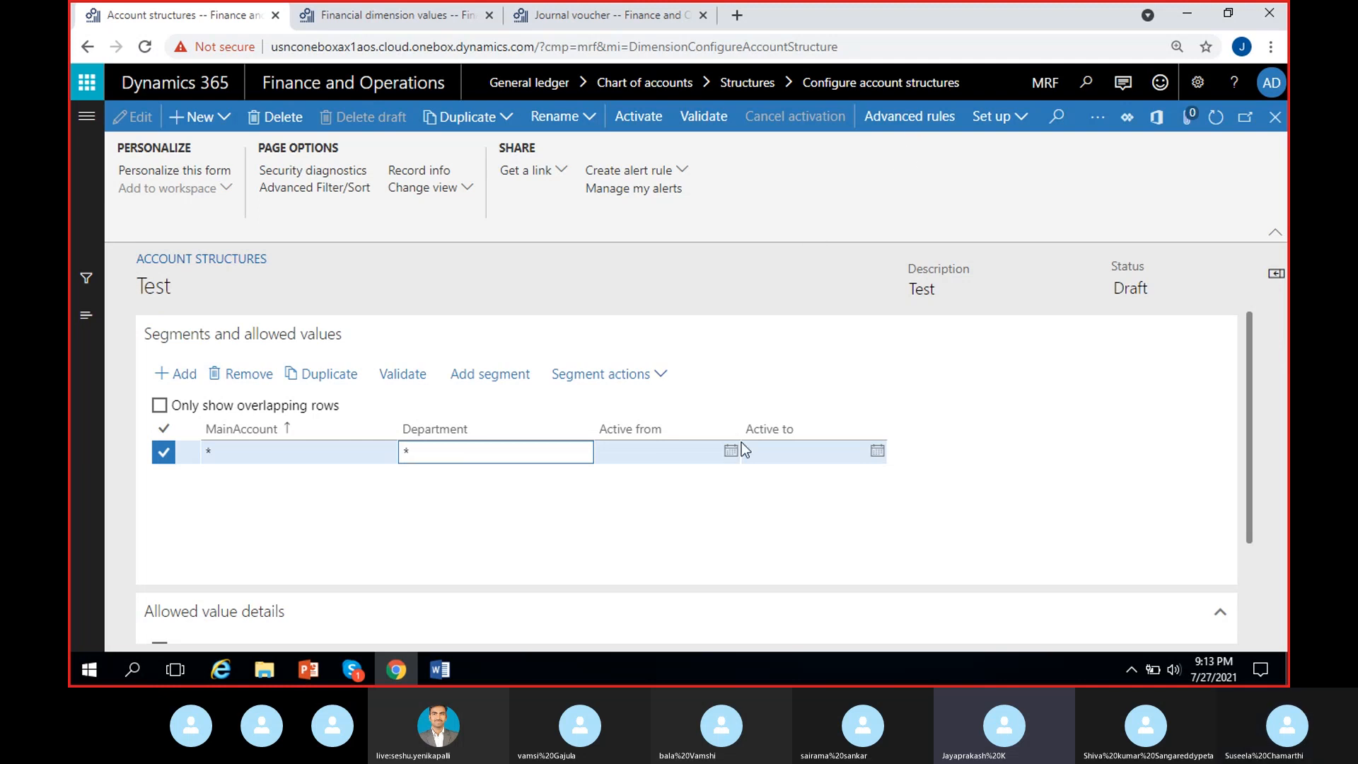
click(545, 531)
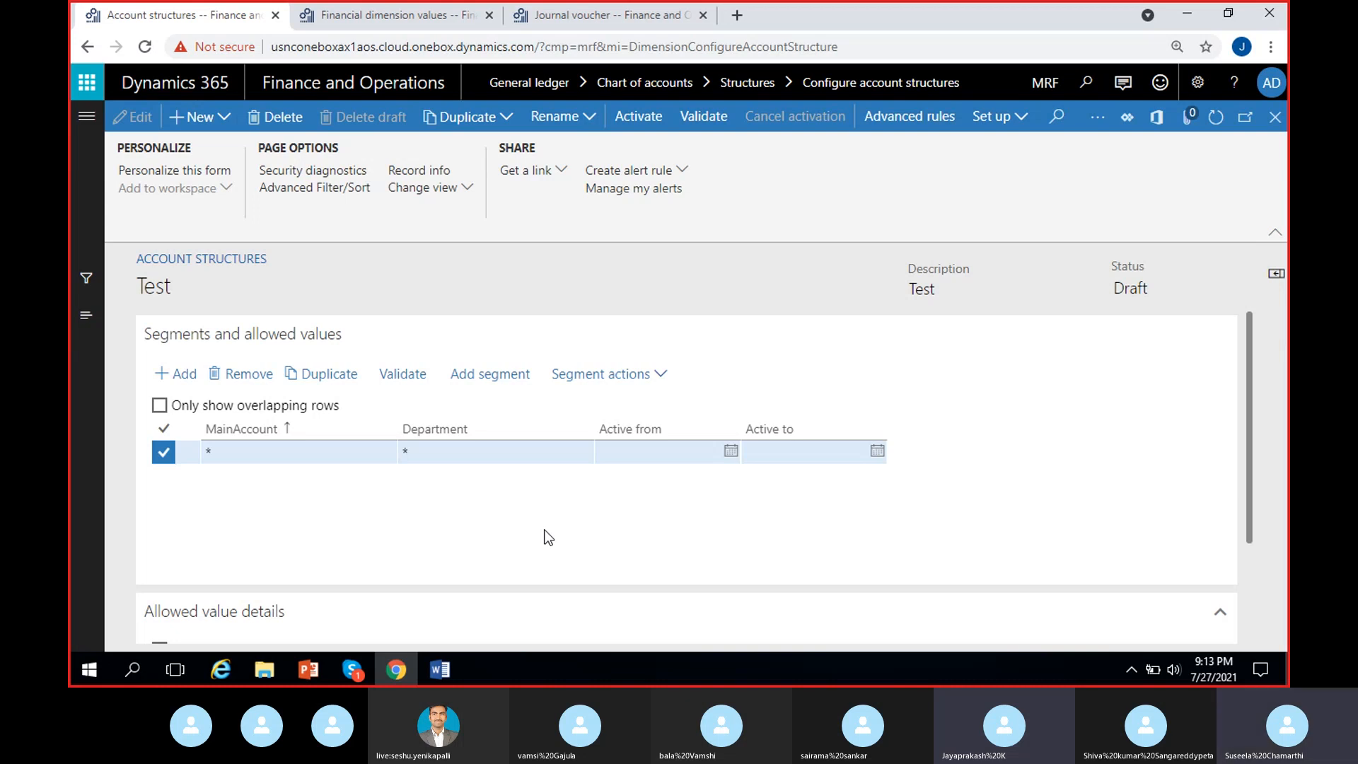
Delete the Test account structure and filter the account structures list for MRF
click(283, 118)
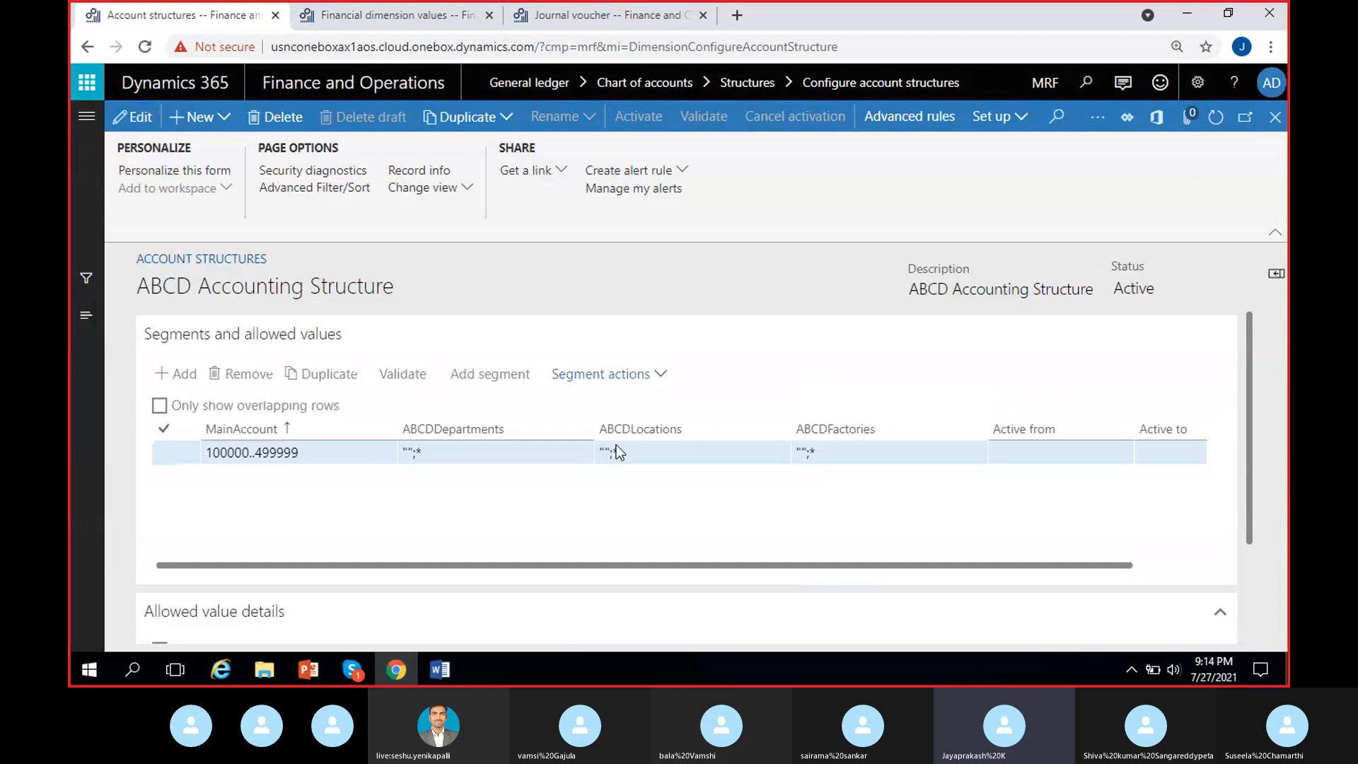
key(Escape)
text(MR)
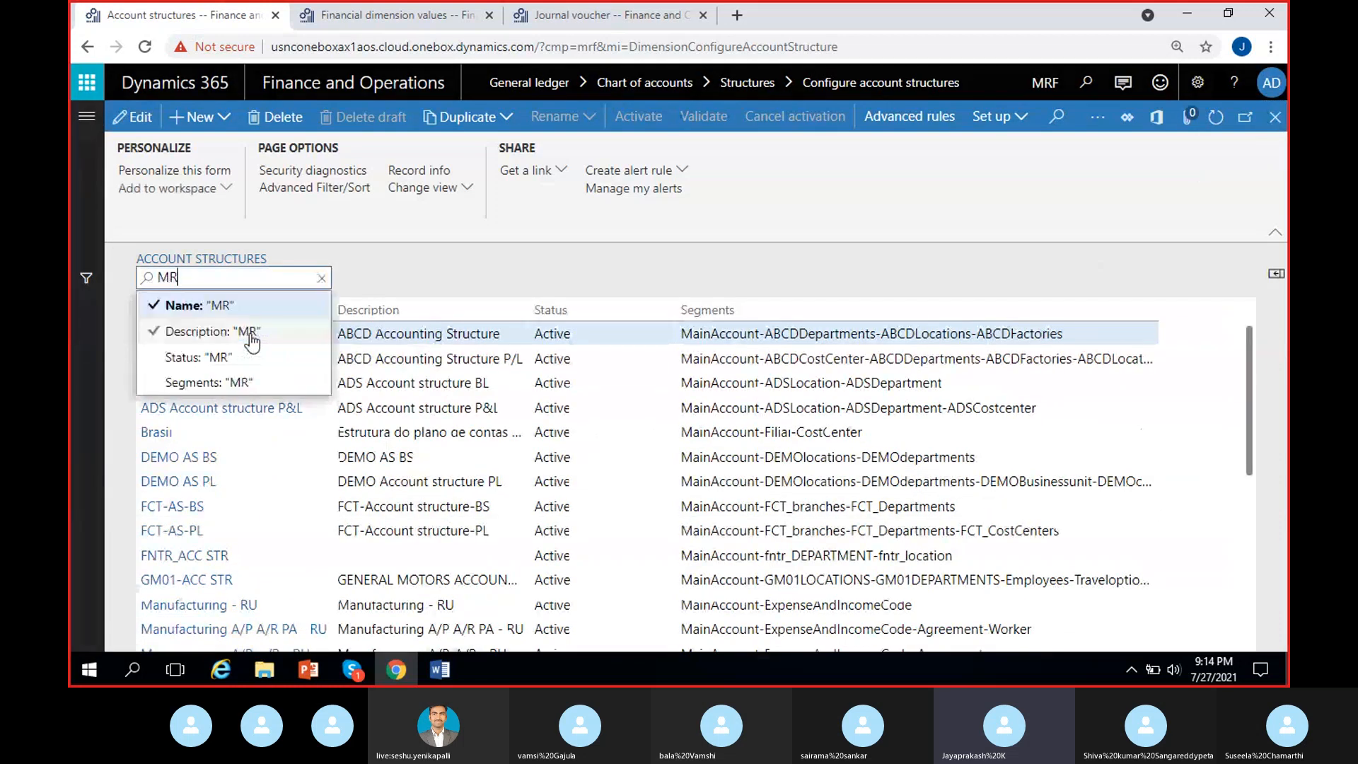
text(F)
key(Return)
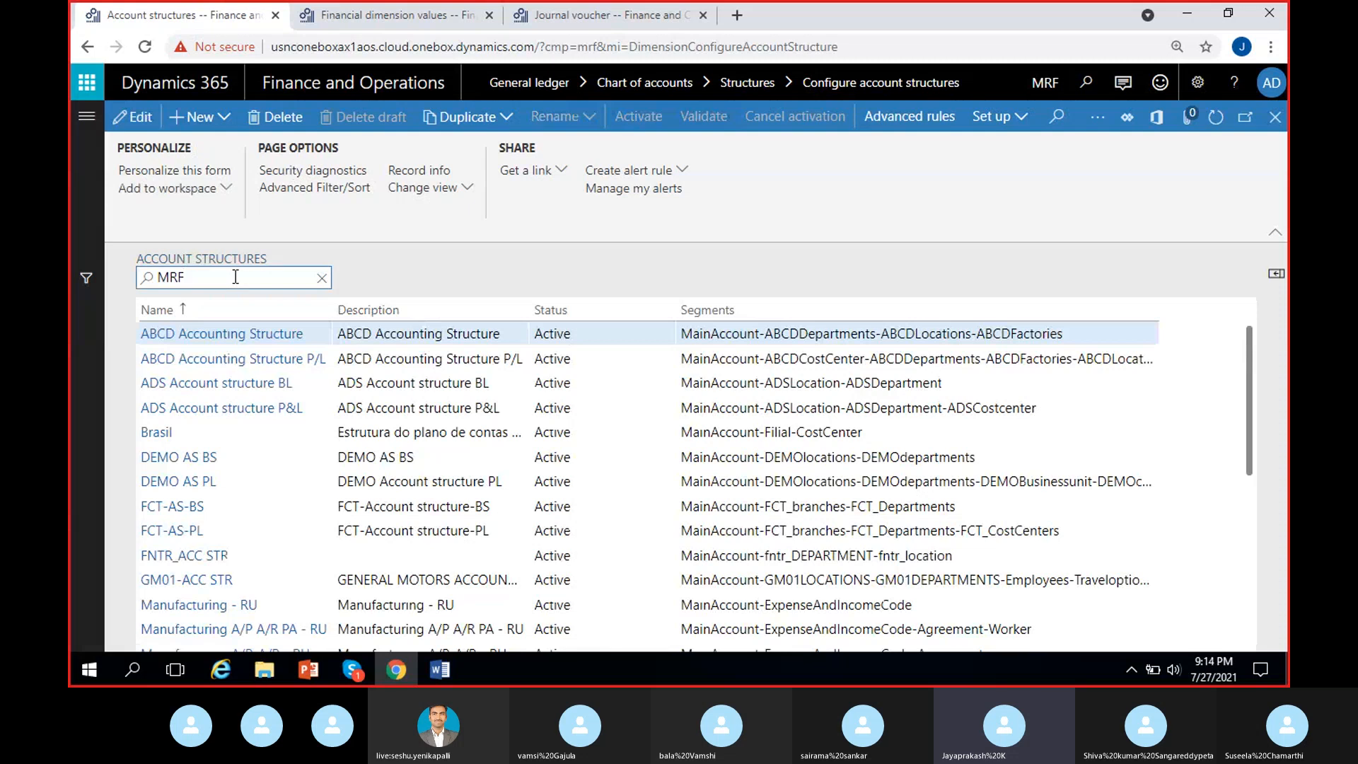
key(Return)
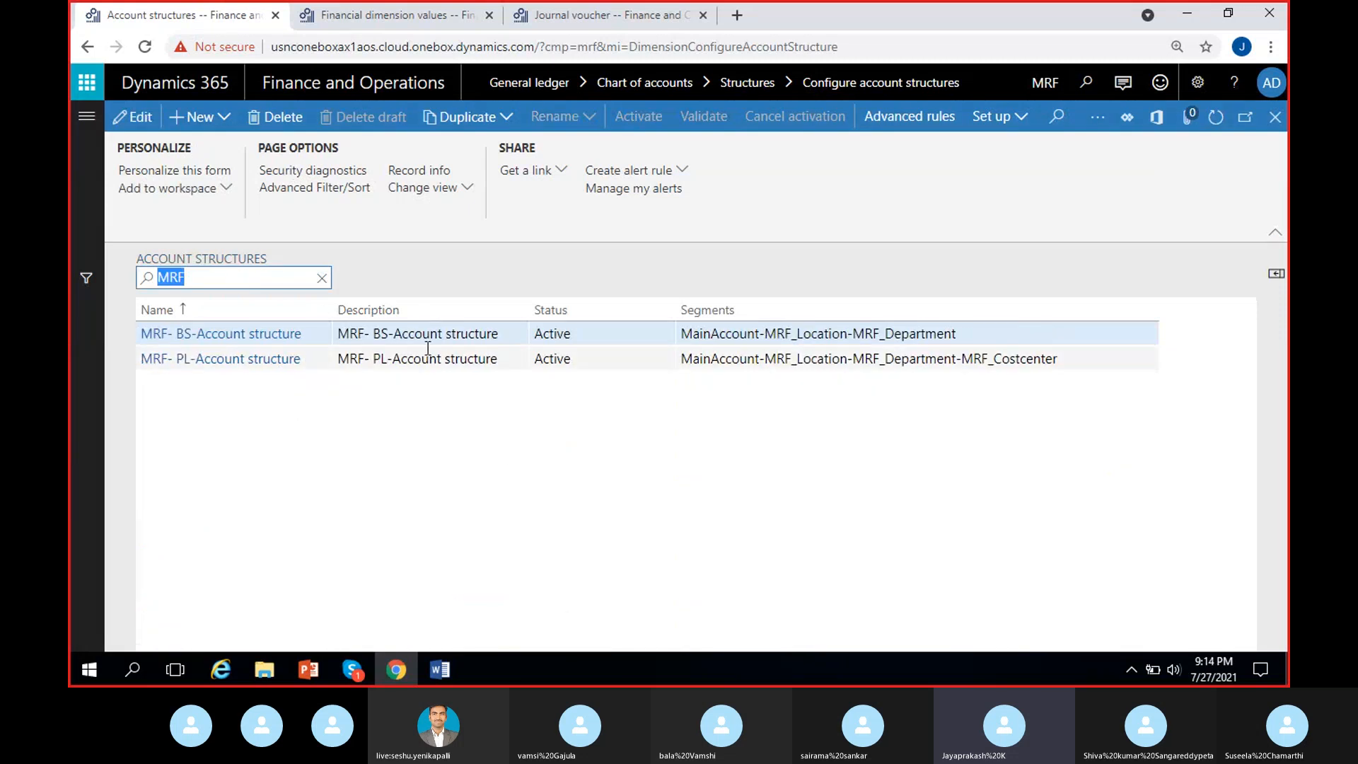
Select the MRF- PL-Account structure to review its status and segments, and switch to the Skype call window
click(464, 361)
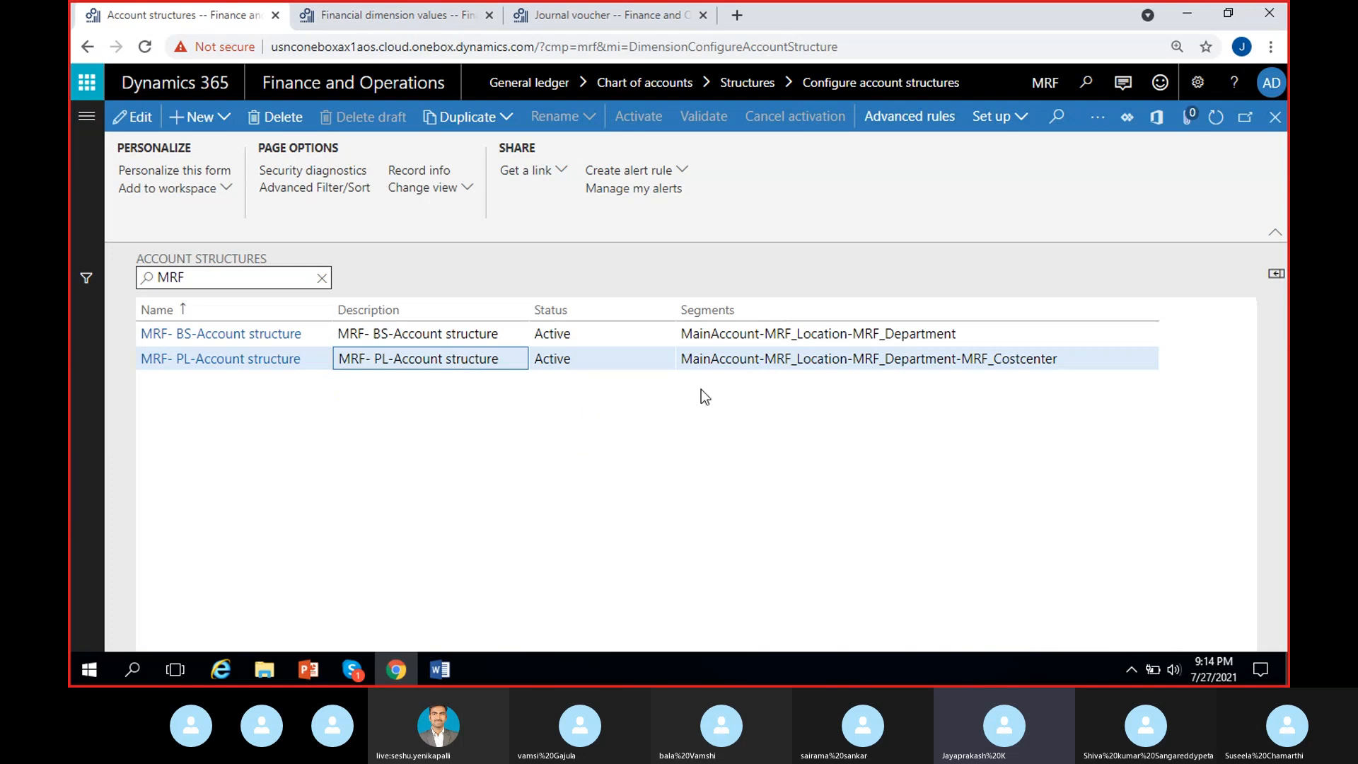
click(643, 359)
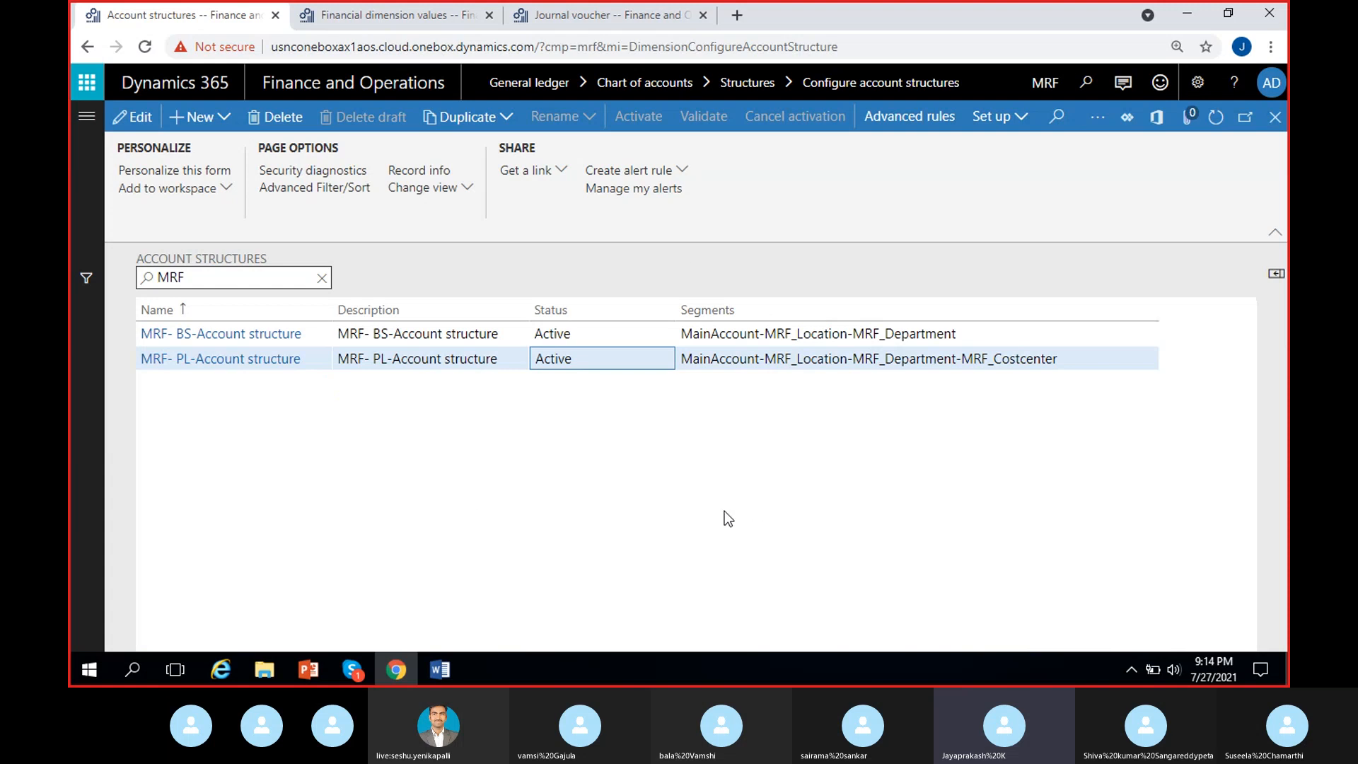
click(362, 677)
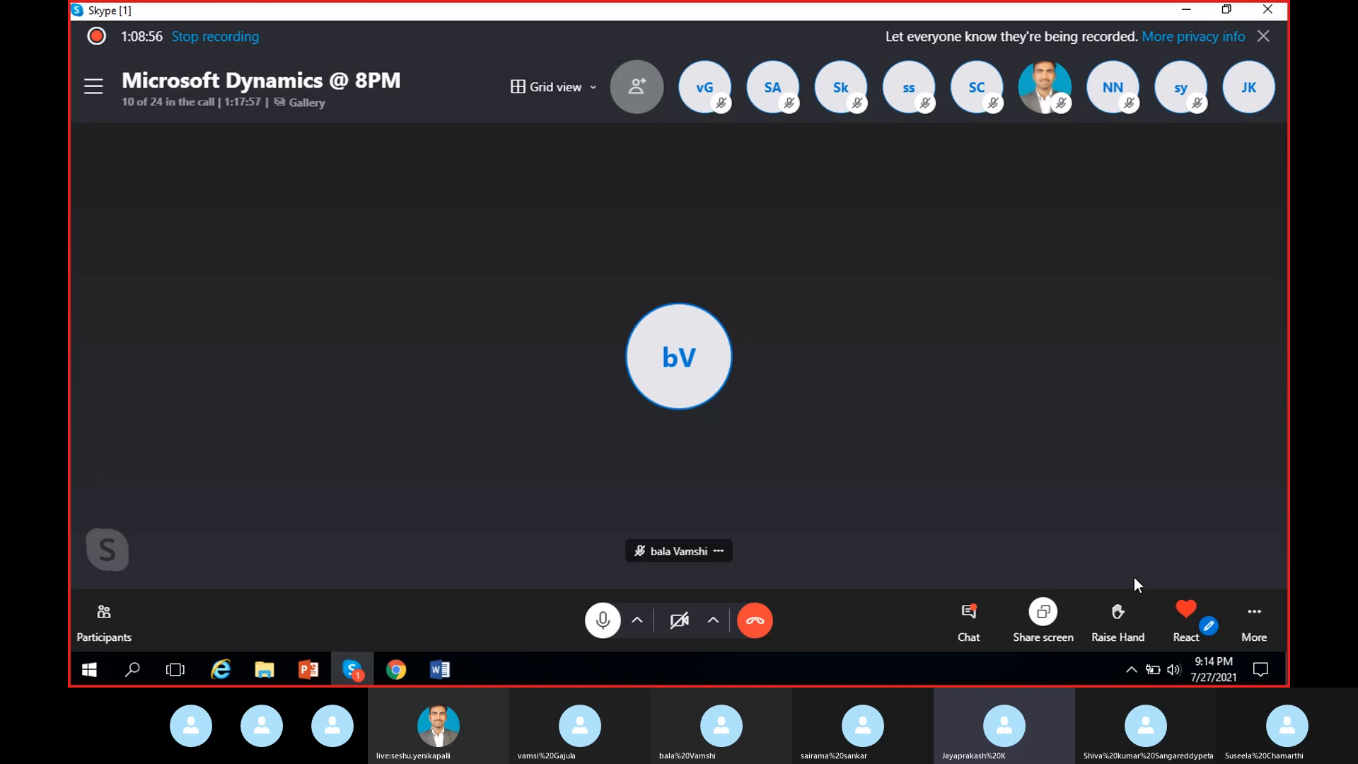